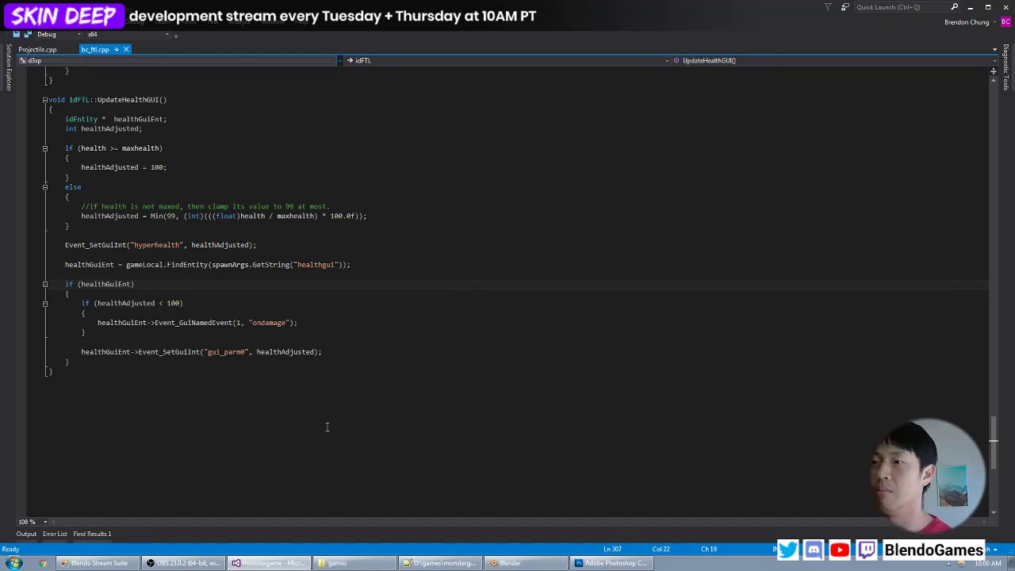
# - Switch to Blender and open the recently used file repairbot.blend
pyautogui.click(510, 563)
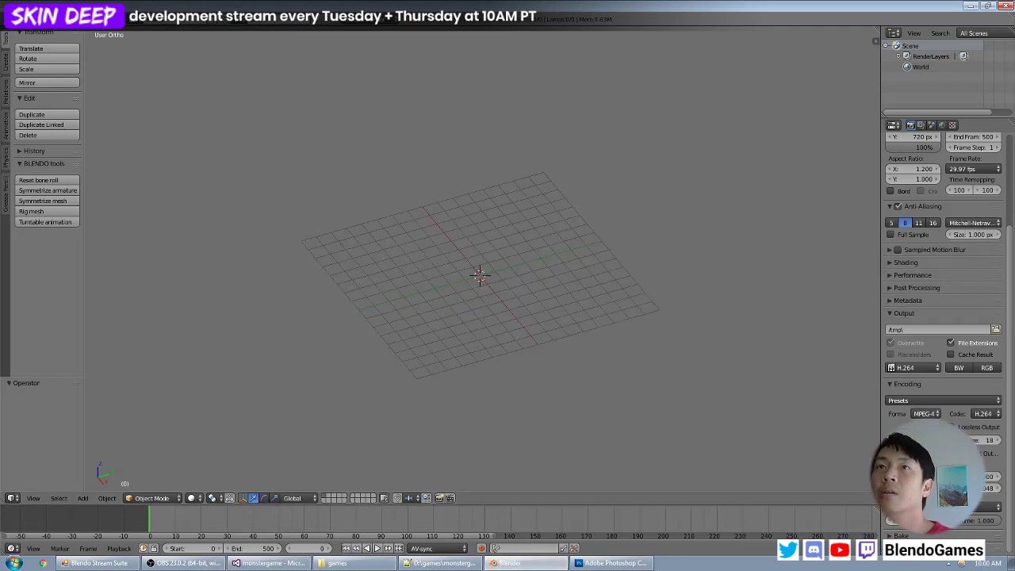
pyautogui.click(38, 20)
pyautogui.moveTo(52, 53)
pyautogui.click(139, 53)
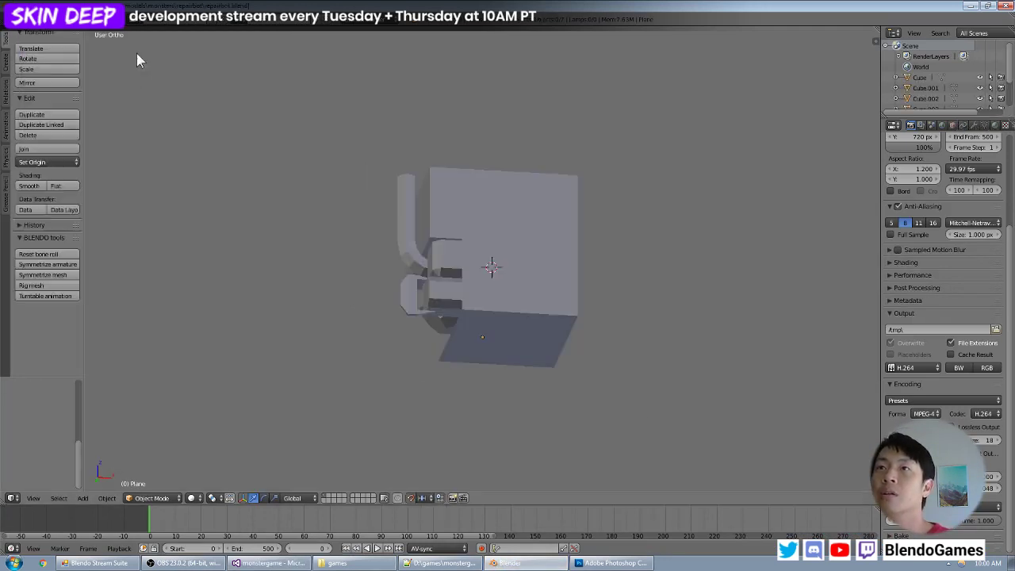
# - Add a cylinder at the origin with 4 vertices and a radius of 2
pyautogui.moveTo(452, 199); pyautogui.dragTo(501, 255, button='middle')
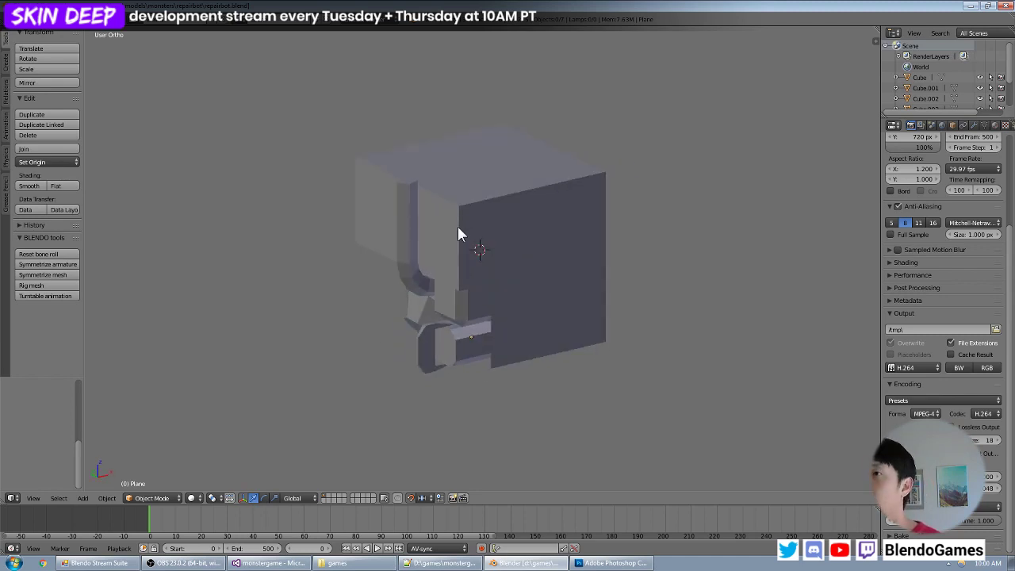
pyautogui.moveTo(463, 227); pyautogui.dragTo(472, 259, button='middle')
pyautogui.scroll(2, 537, 224)
pyautogui.press('KP_7')
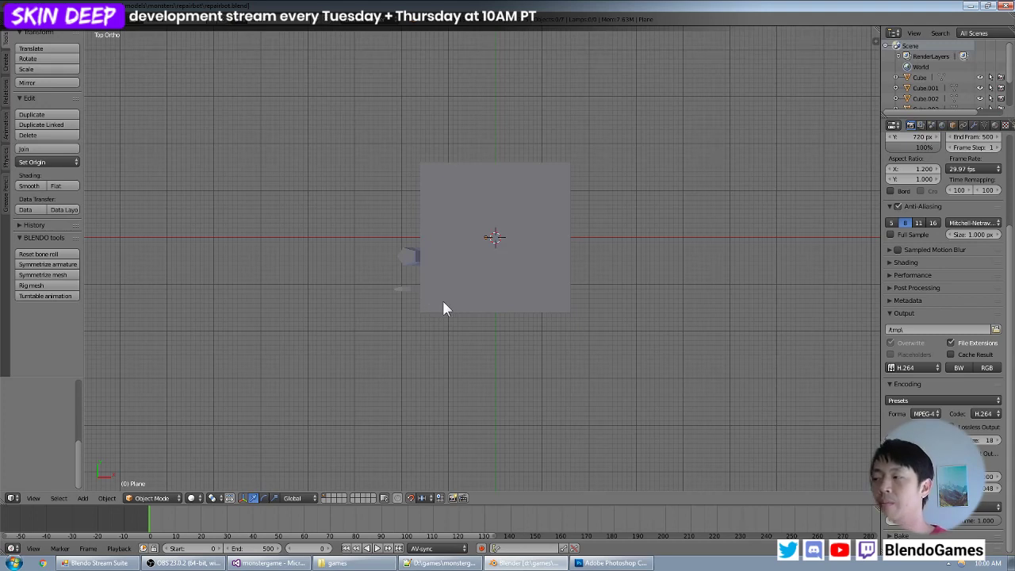
pyautogui.hotkey('shift', 'a')
pyautogui.moveTo(443, 302)
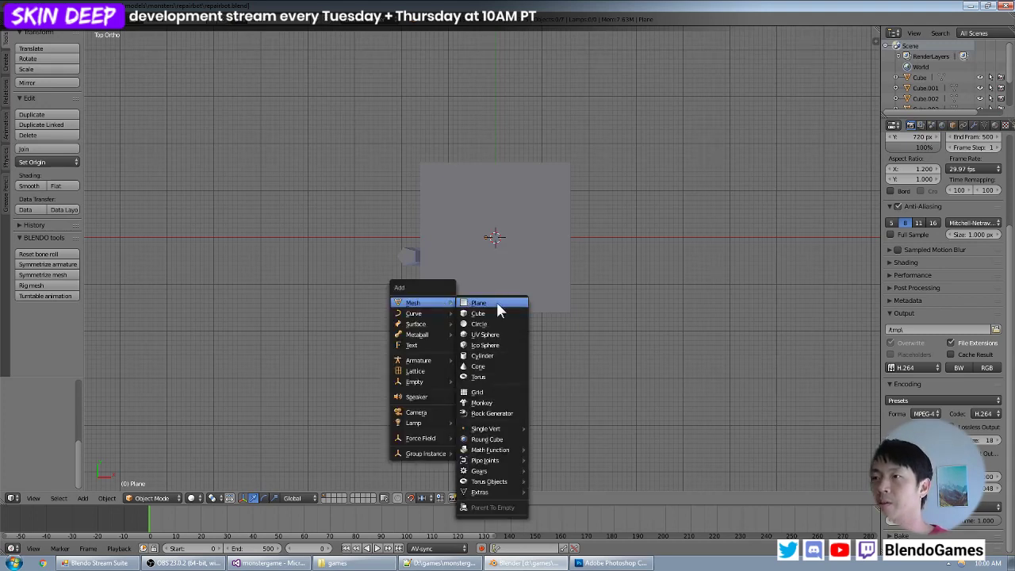
pyautogui.click(498, 356)
pyautogui.scroll(5, 38, 421)
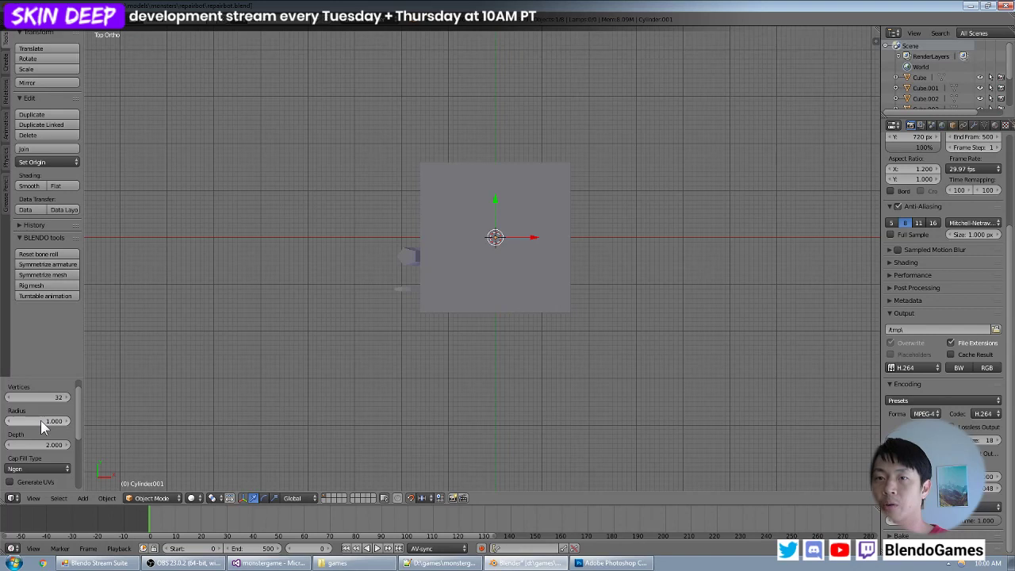
pyautogui.scroll(1, 41, 405)
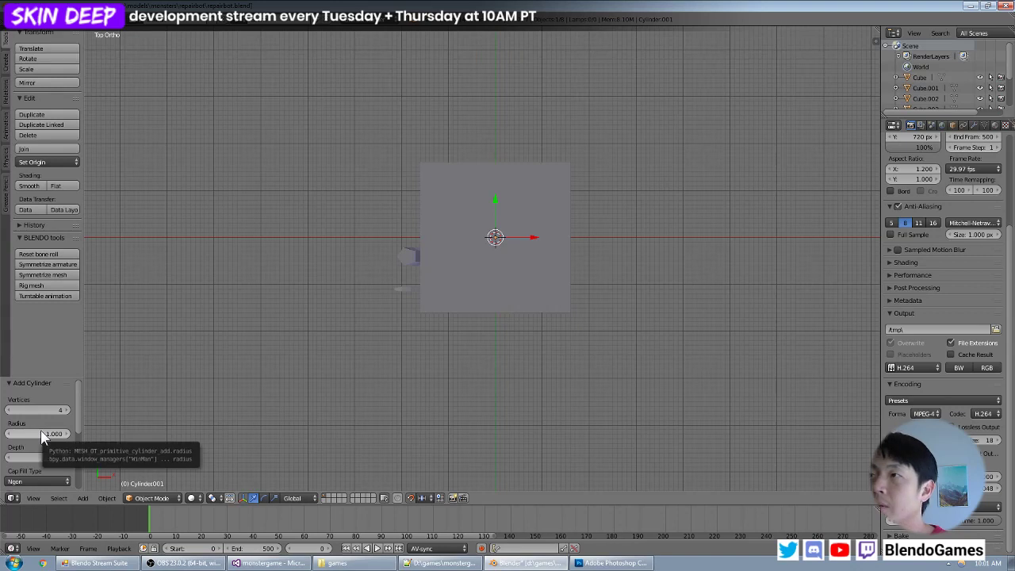
pyautogui.click(41, 430)
pyautogui.write('2')
pyautogui.press('Return')
# - Display the scene in wireframe and set the new cylinder's depth to 8
pyautogui.press('z')
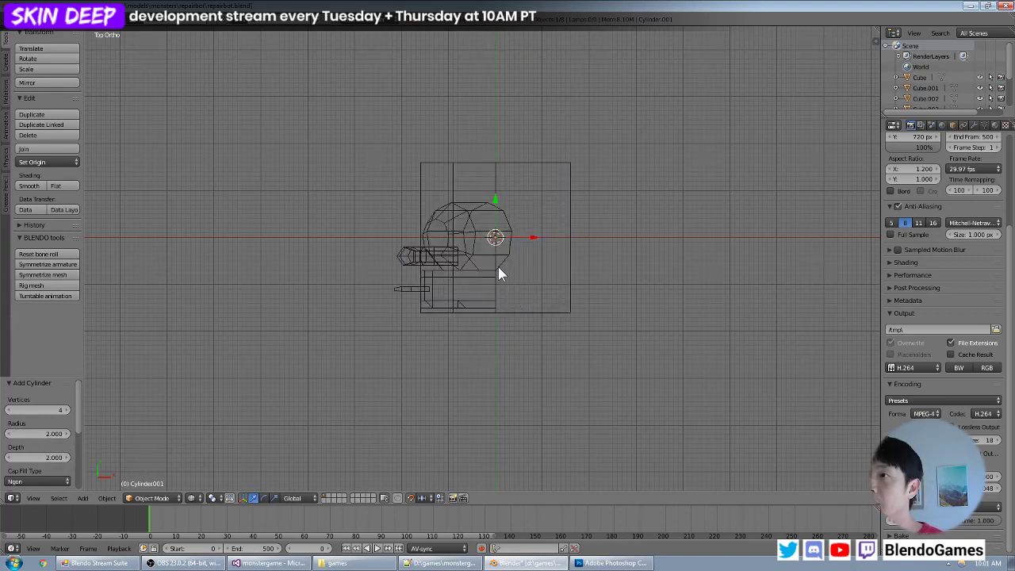
pyautogui.scroll(2, 496, 264)
pyautogui.scroll(-2, 496, 271)
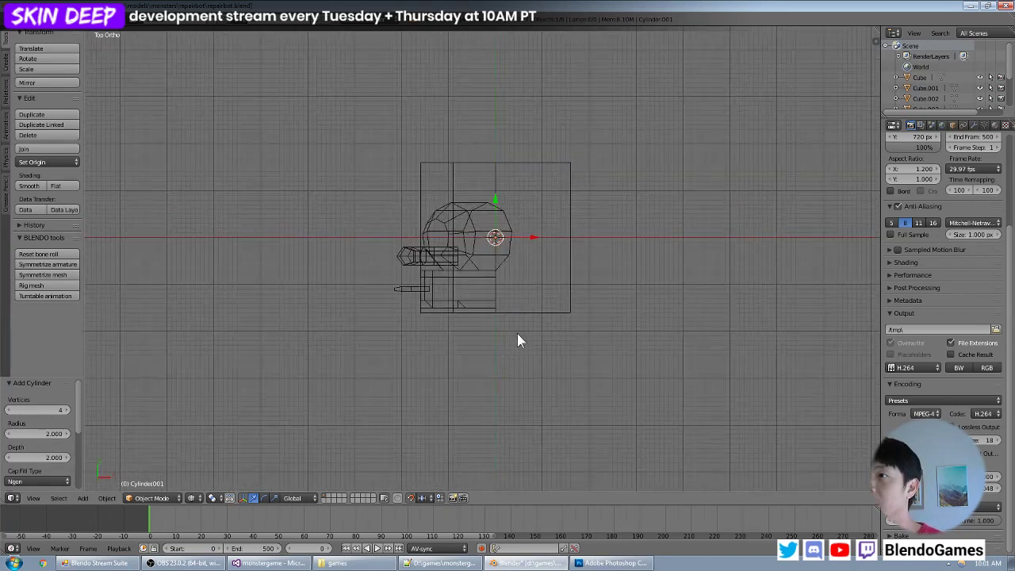
pyautogui.moveTo(517, 341)
pyautogui.mouseDown(button='middle')
pyautogui.moveTo(489, 310)
pyautogui.moveTo(448, 217)
pyautogui.moveTo(317, 317)
pyautogui.moveTo(527, 352)
pyautogui.mouseUp(button='middle')
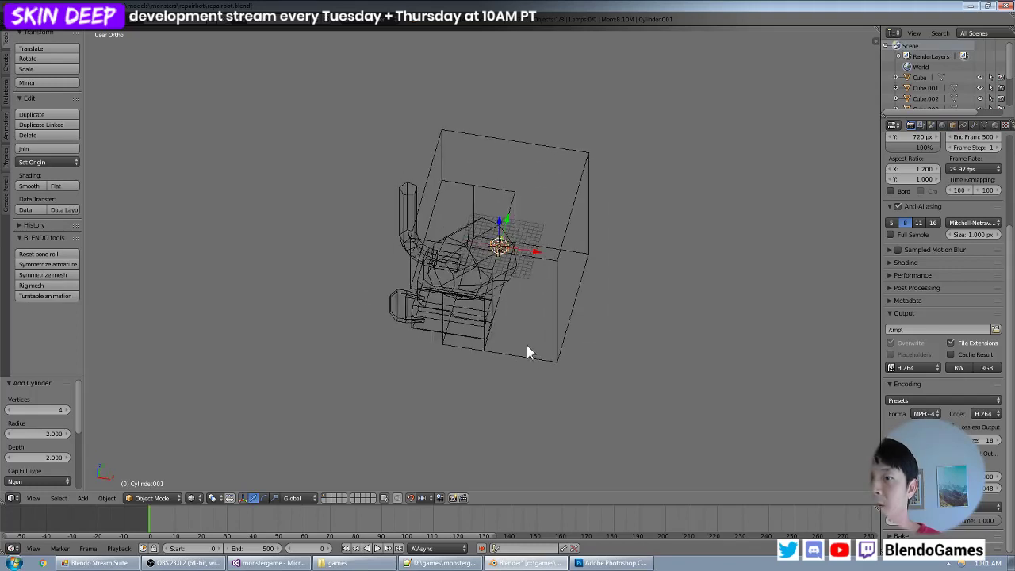
pyautogui.scroll(2, 476, 309)
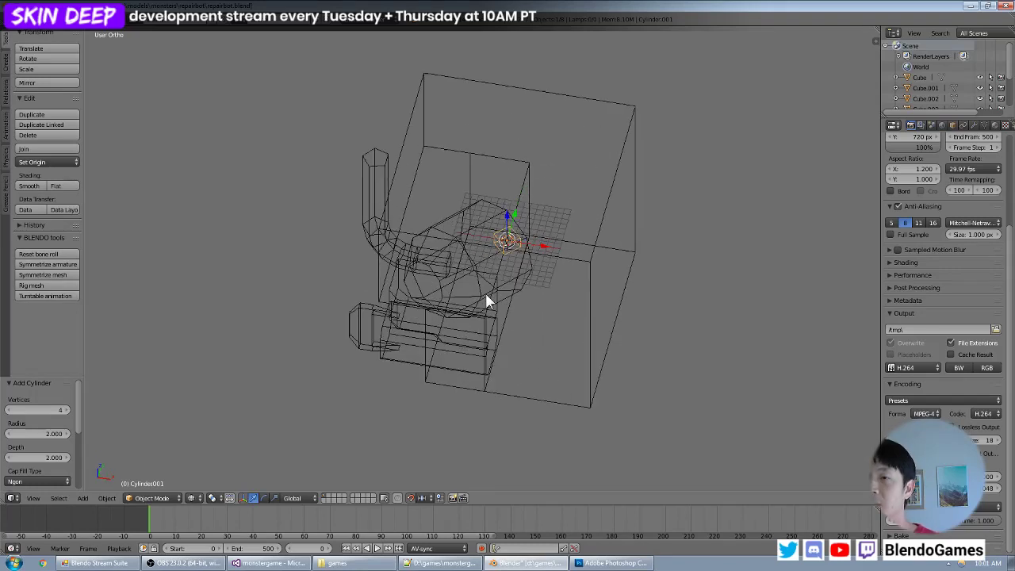
pyautogui.click(26, 458)
pyautogui.write('8')
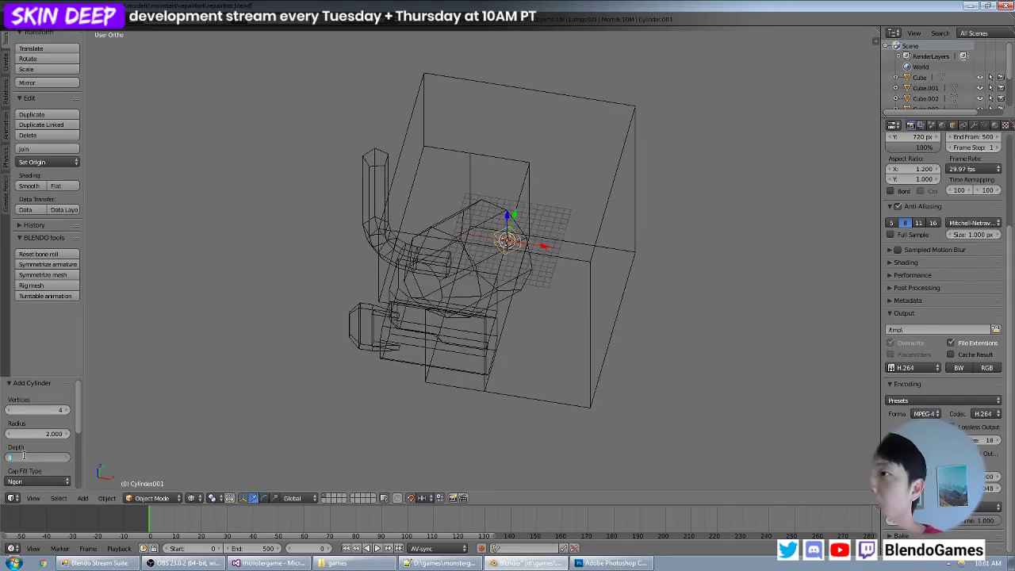
pyautogui.press('Return')
# - Compare the cylinder with the robot parts from several angles and set its depth to 16
pyautogui.moveTo(522, 294); pyautogui.dragTo(505, 339, button='middle')
pyautogui.scroll(3, 510, 311)
pyautogui.moveTo(521, 288); pyautogui.dragTo(553, 307, button='middle')
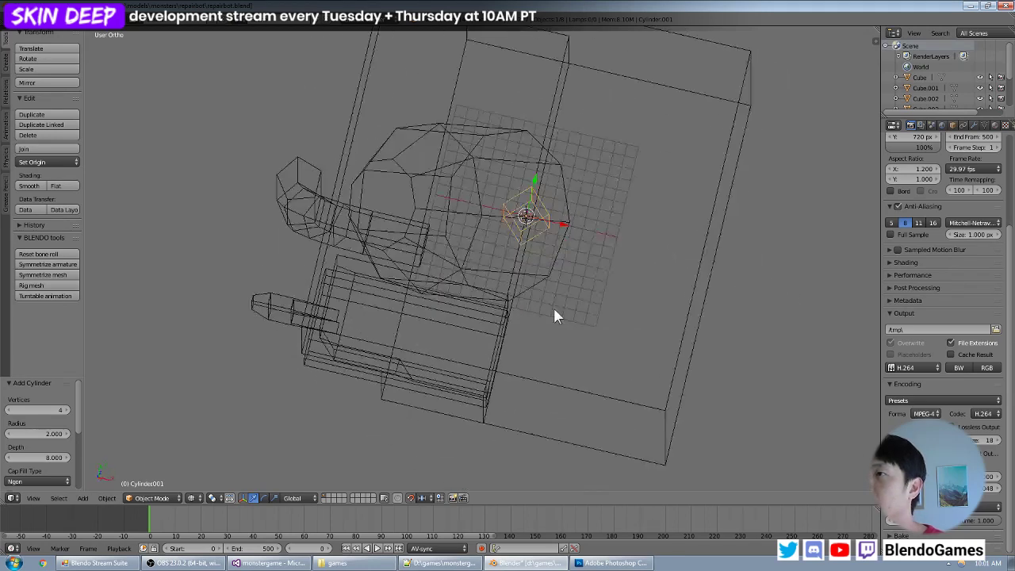
pyautogui.press('KP_7')
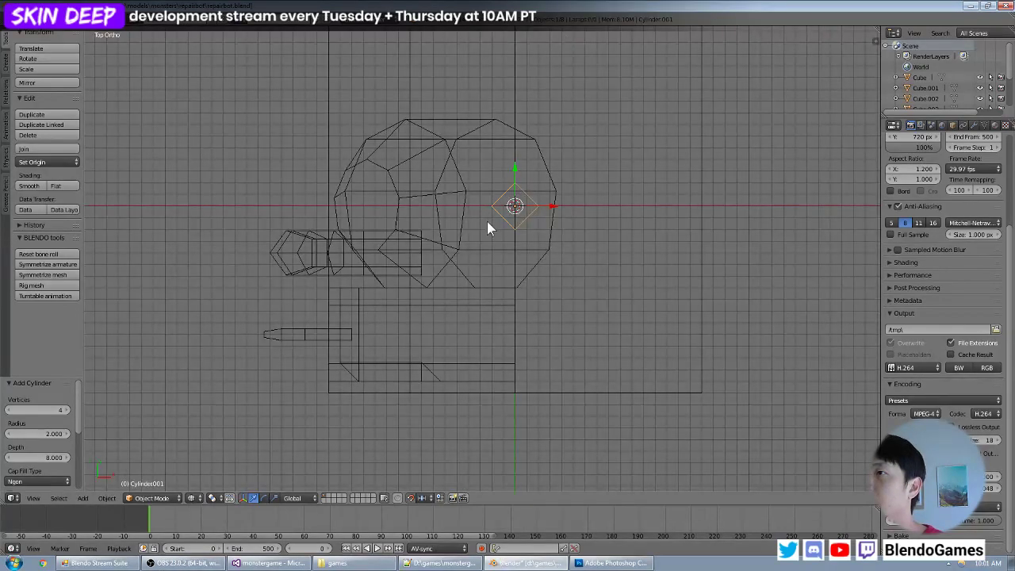
pyautogui.moveTo(567, 268); pyautogui.dragTo(587, 346, button='middle')
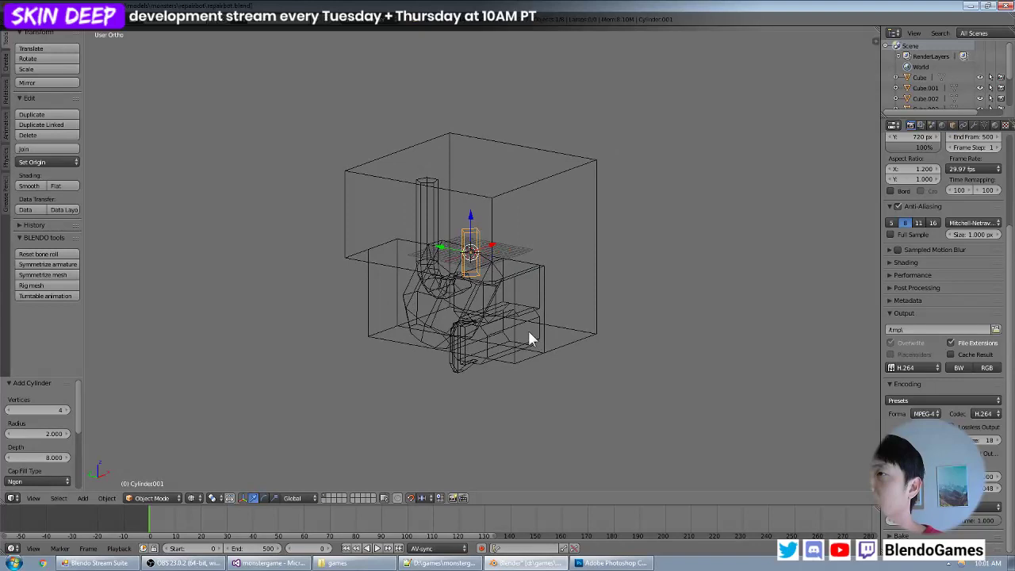
pyautogui.moveTo(462, 288); pyautogui.dragTo(516, 276, button='middle')
pyautogui.moveTo(324, 319); pyautogui.dragTo(414, 283, button='middle')
pyautogui.scroll(-1, 412, 283)
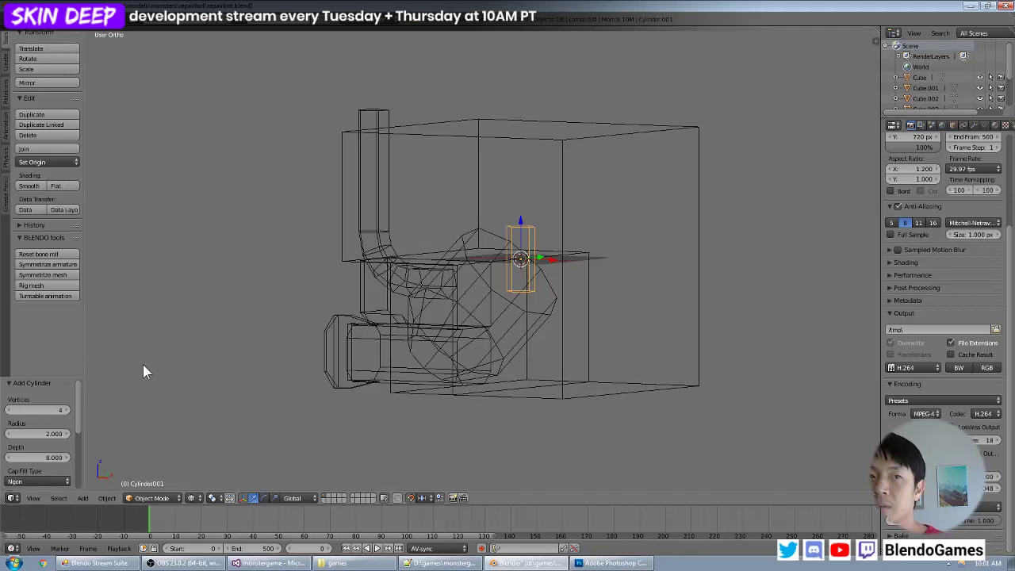
pyautogui.click(49, 458)
pyautogui.write('16')
pyautogui.press('Return')
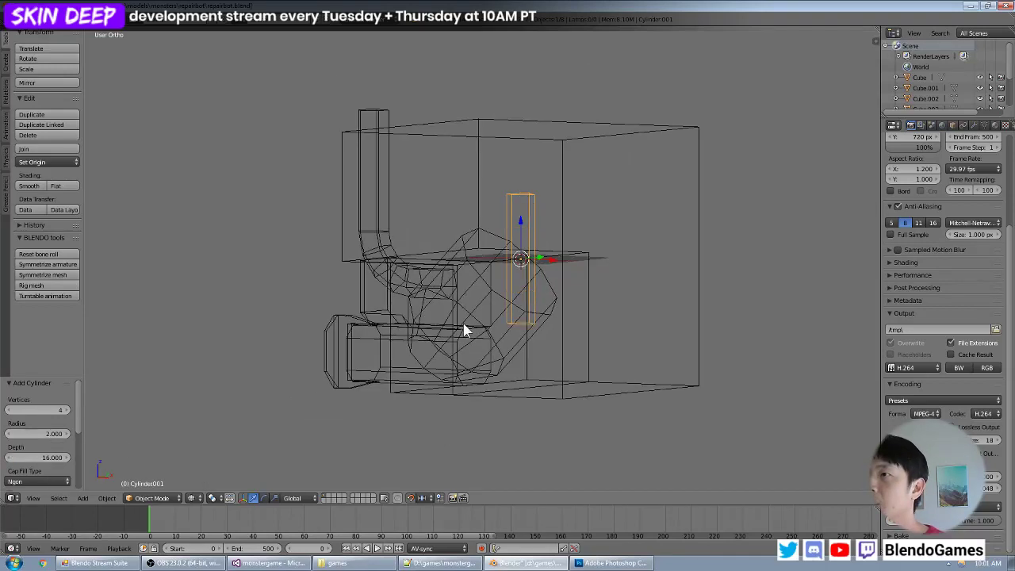
# - Set the cylinder's cap fill type to Nothing so both ends are open
pyautogui.moveTo(490, 303); pyautogui.dragTo(460, 308, button='middle')
pyautogui.scroll(-3, 459, 307)
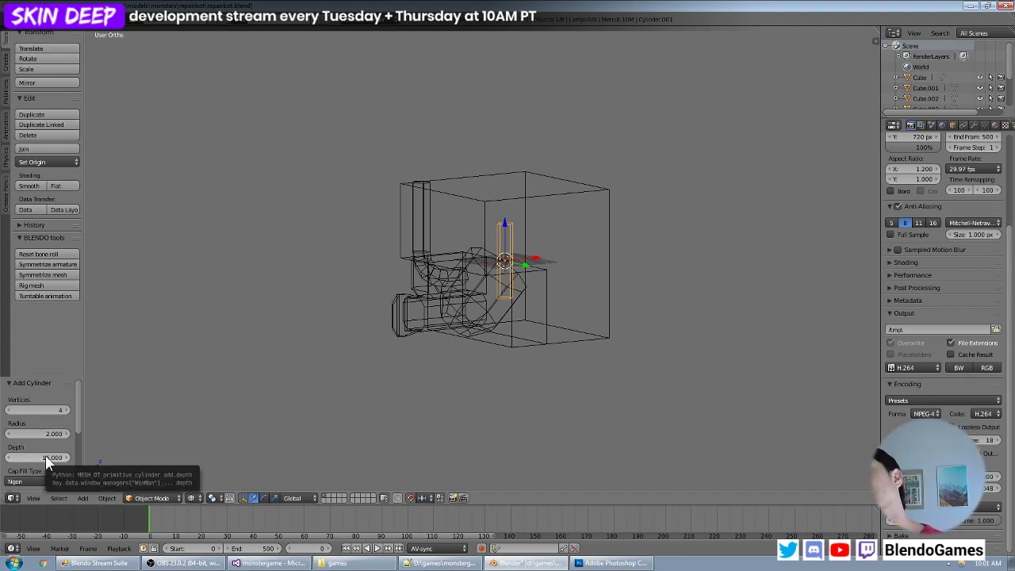
pyautogui.moveTo(495, 305)
pyautogui.mouseDown(button='middle')
pyautogui.moveTo(413, 324)
pyautogui.moveTo(503, 324)
pyautogui.moveTo(485, 343)
pyautogui.moveTo(487, 320)
pyautogui.mouseUp(button='middle')
pyautogui.scroll(3, 468, 333)
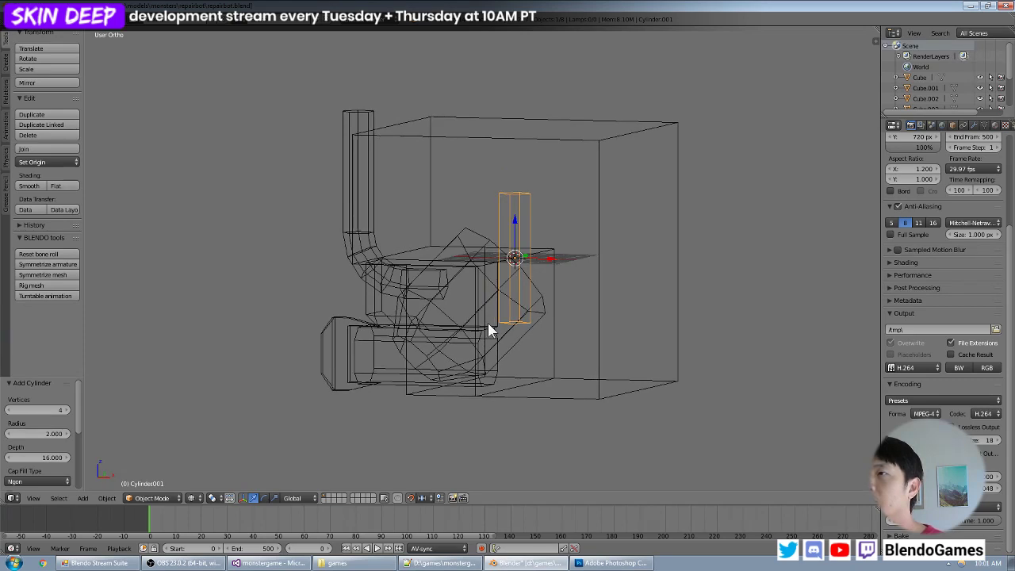
pyautogui.moveTo(490, 330); pyautogui.dragTo(496, 312, button='middle')
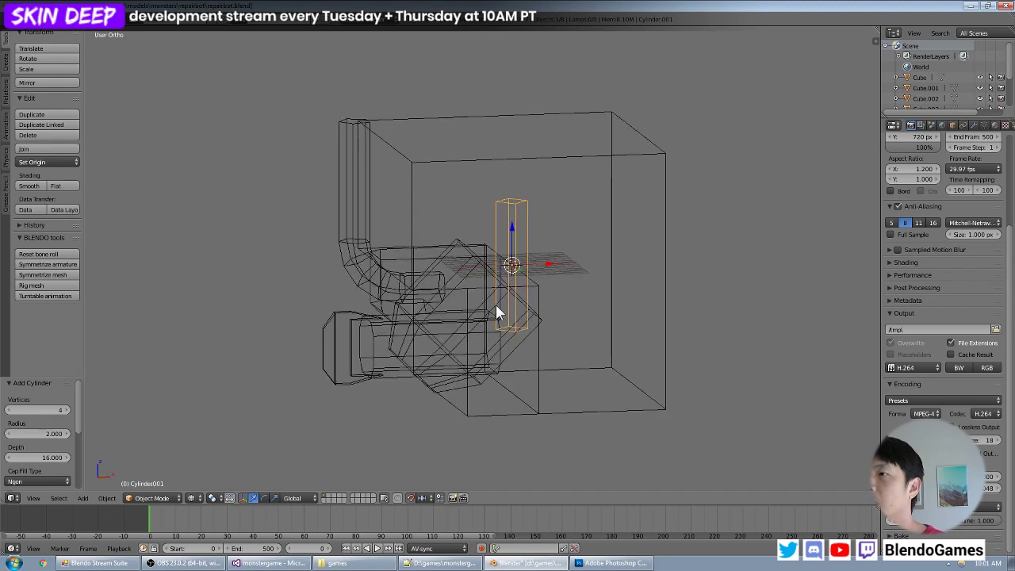
pyautogui.scroll(-4, 69, 407)
pyautogui.click(53, 396)
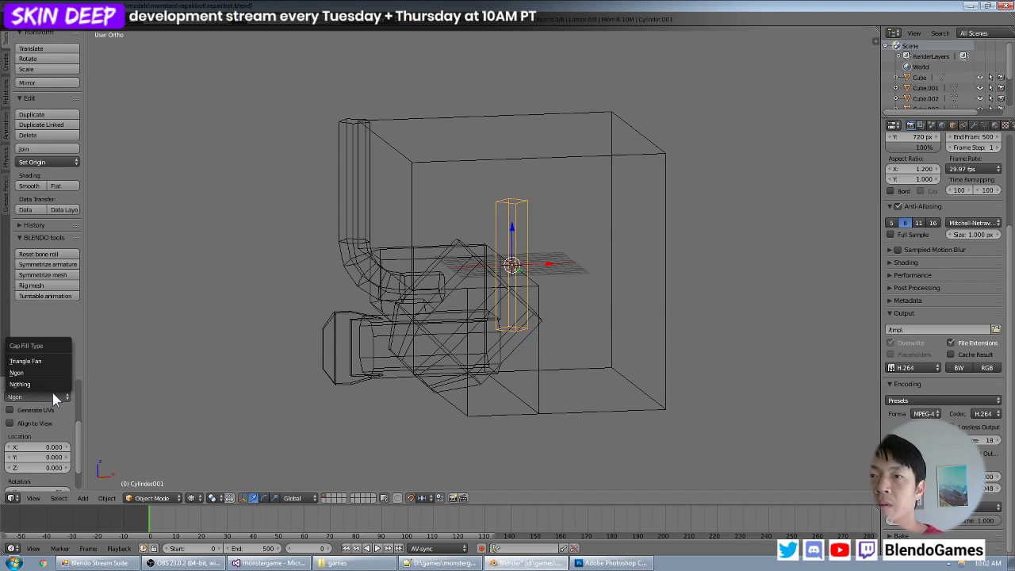
pyautogui.click(40, 384)
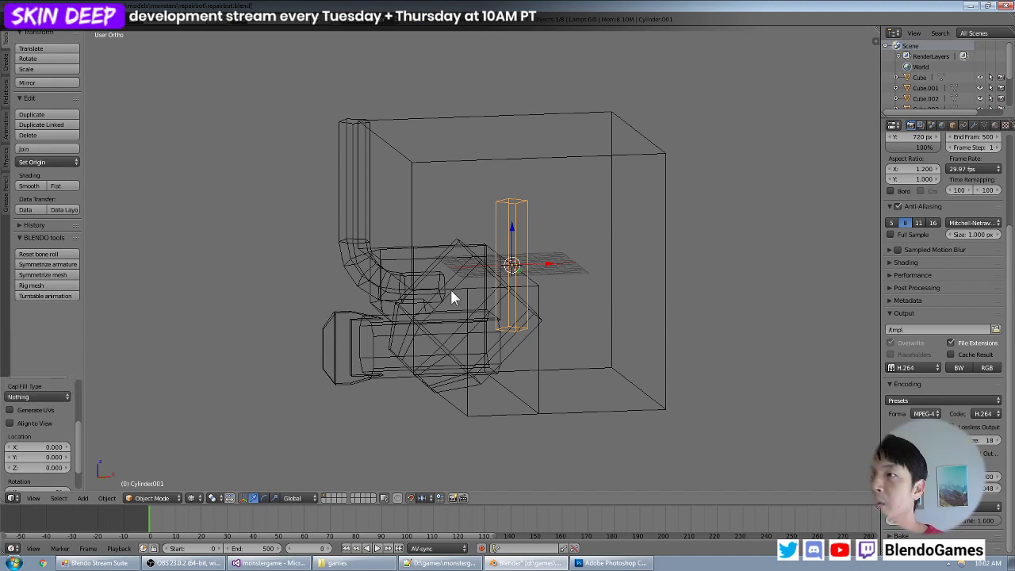
# - Set the cylinder's radius to 1 and its depth to 12, checking the proportions in front view
pyautogui.press('KP_1')
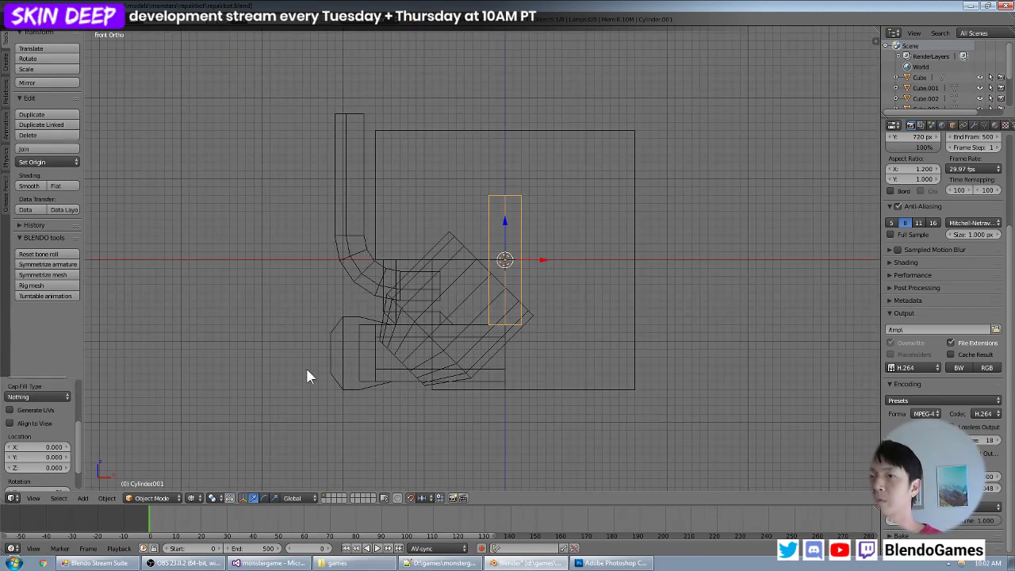
pyautogui.scroll(4, 66, 429)
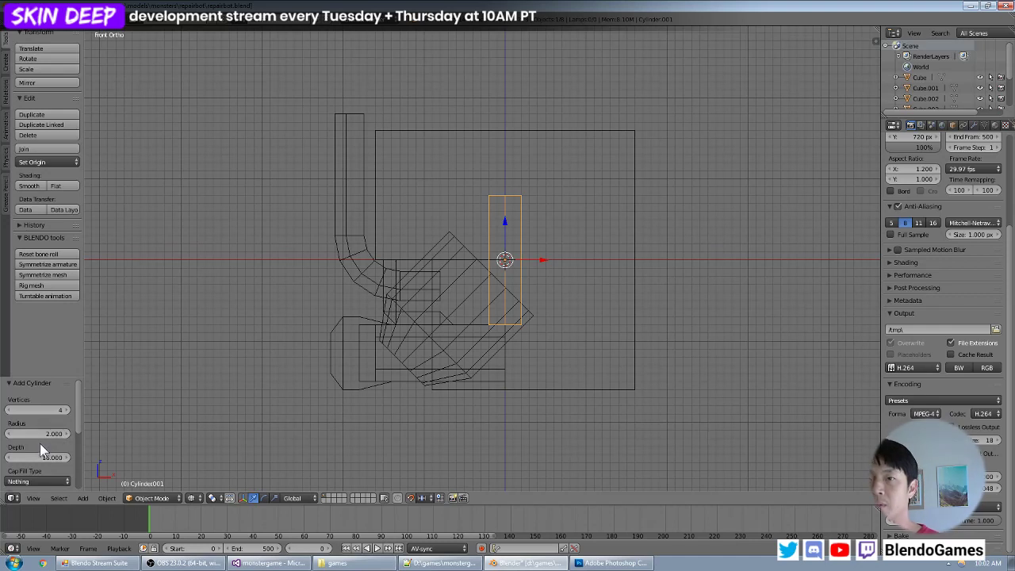
pyautogui.write('1')
pyautogui.press('Return')
pyautogui.scroll(-5, 486, 282)
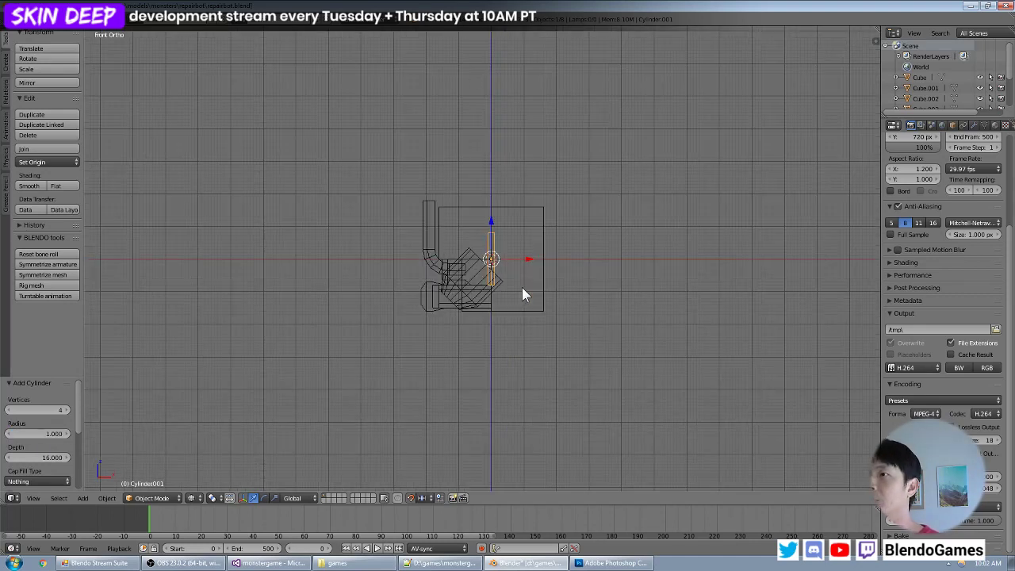
pyautogui.moveTo(521, 287); pyautogui.dragTo(519, 320, button='middle')
pyautogui.scroll(4, 518, 319)
pyautogui.press('KP_1')
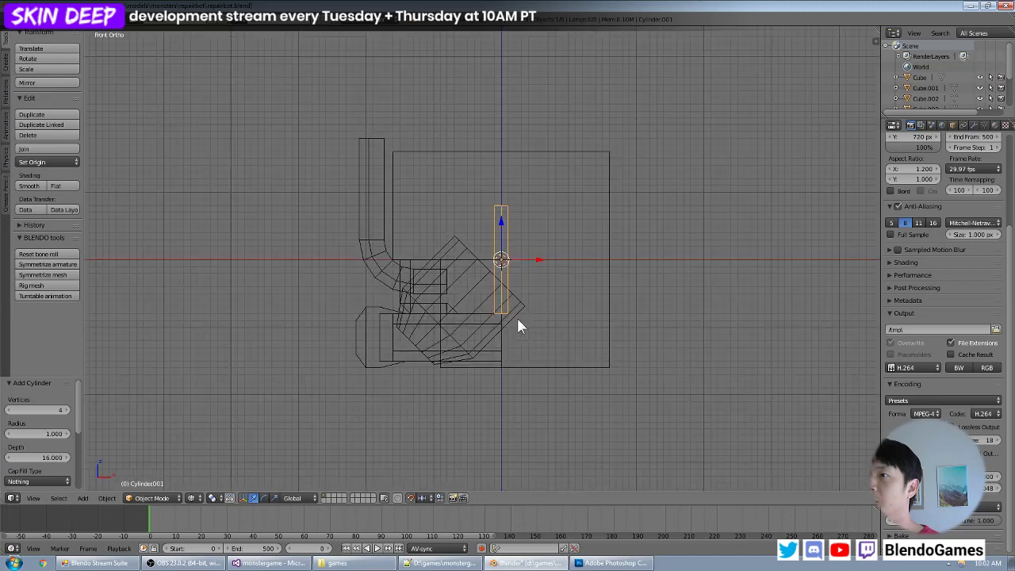
pyautogui.doubleClick(42, 457)
pyautogui.write('12')
pyautogui.press('Return')
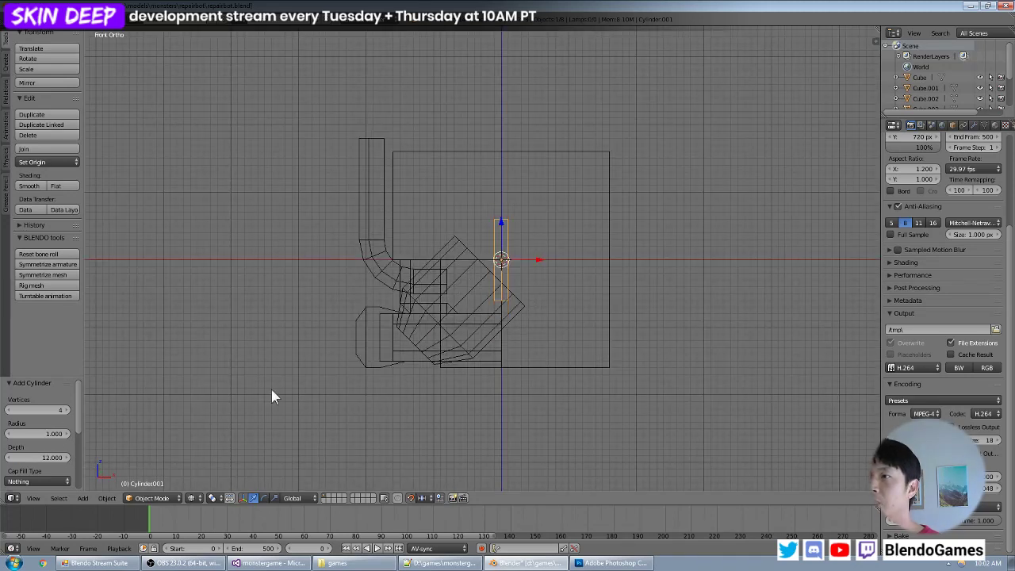
# - Move the cylinder down along Z by 23 units and then 1 more, placing it just below the box
pyautogui.scroll(-2, 580, 257)
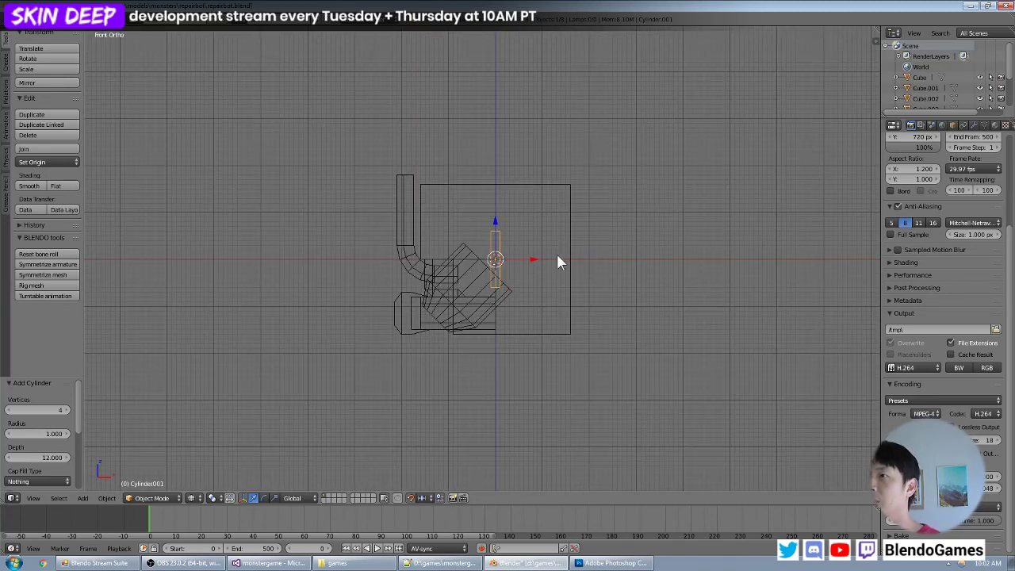
pyautogui.scroll(1, 554, 259)
pyautogui.press('g')
pyautogui.press('z')
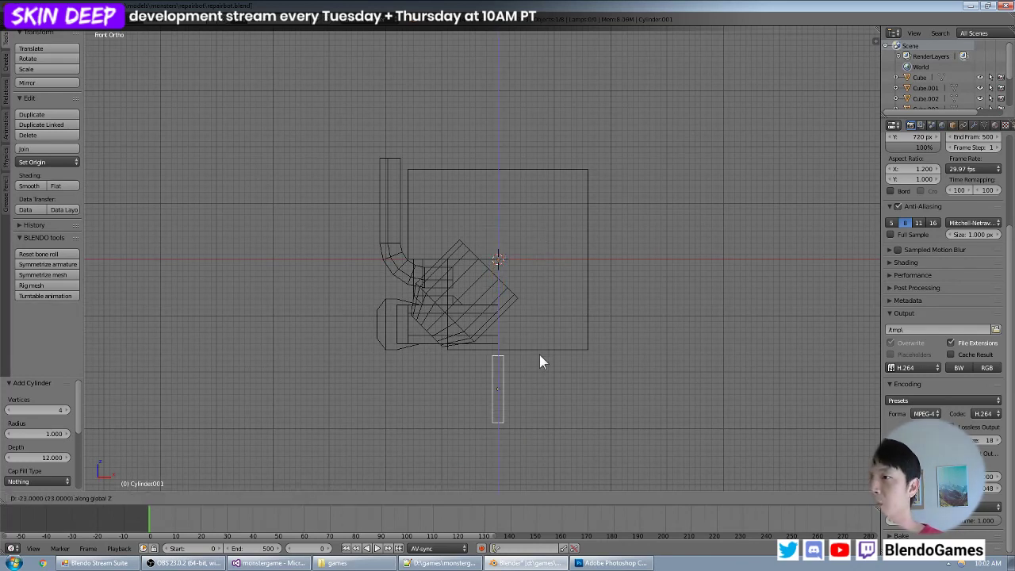
pyautogui.click(540, 357)
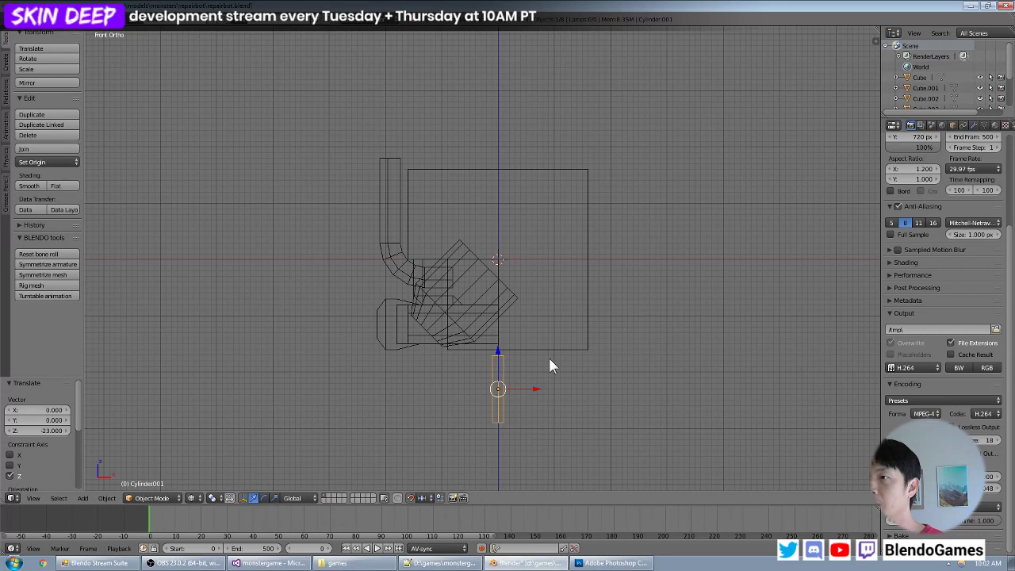
pyautogui.press('g')
pyautogui.press('z')
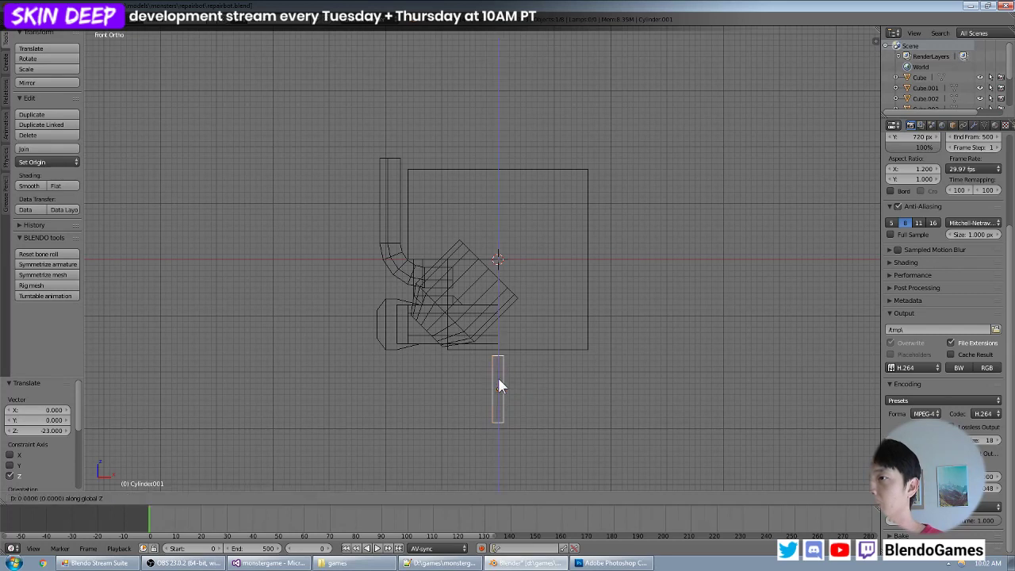
pyautogui.press('z')
pyautogui.press('z')
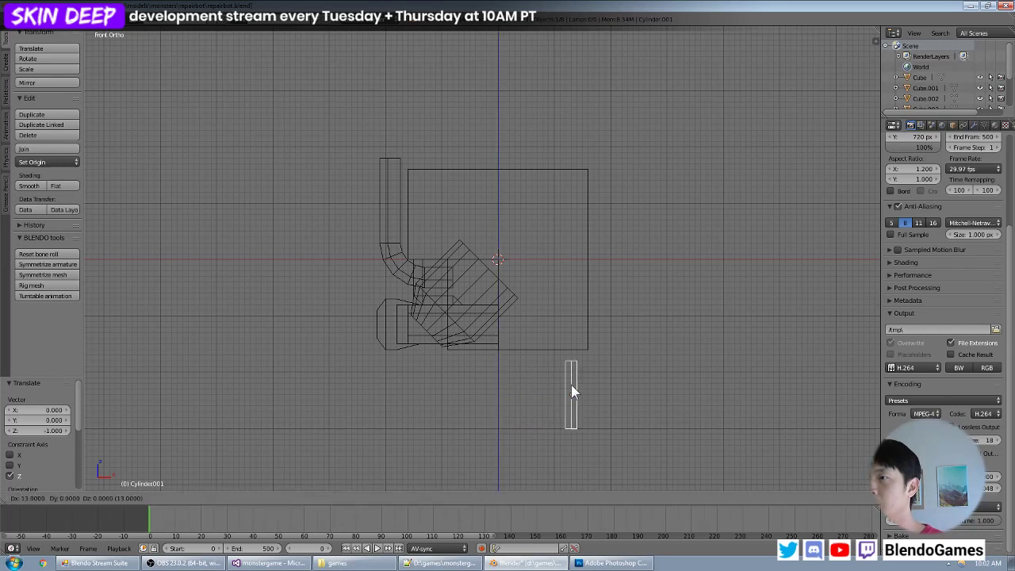
# - Move the cylinder 13 units along X toward the box's outer side and check it in right side view
pyautogui.press('x')
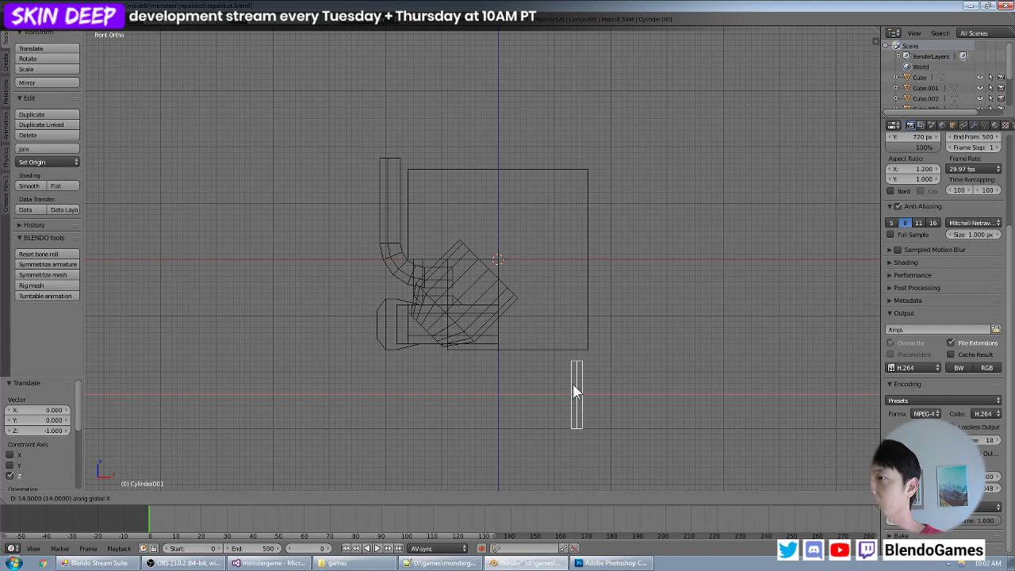
pyautogui.click(570, 385)
pyautogui.moveTo(591, 357); pyautogui.dragTo(466, 344, button='middle')
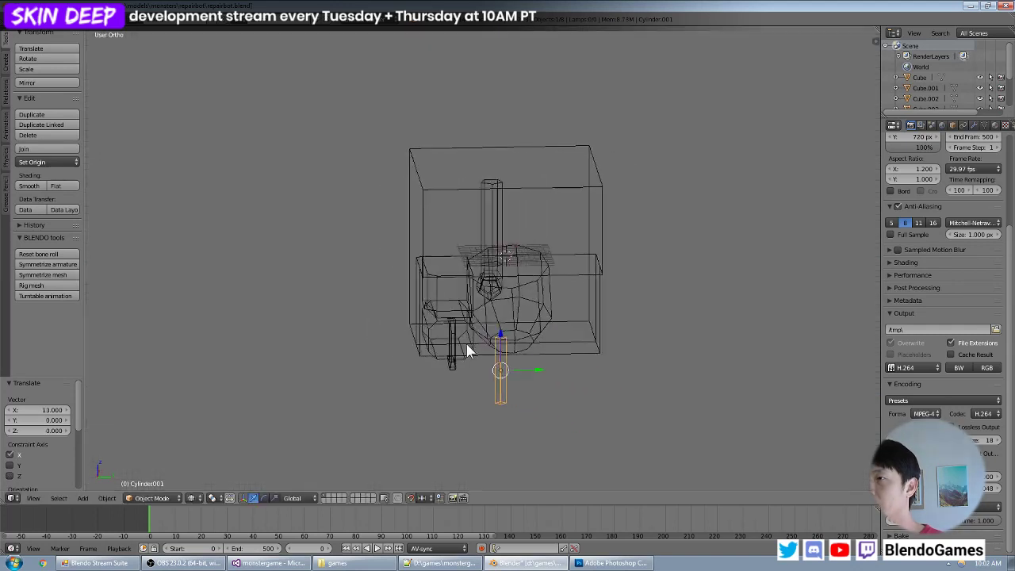
pyautogui.press('KP_3')
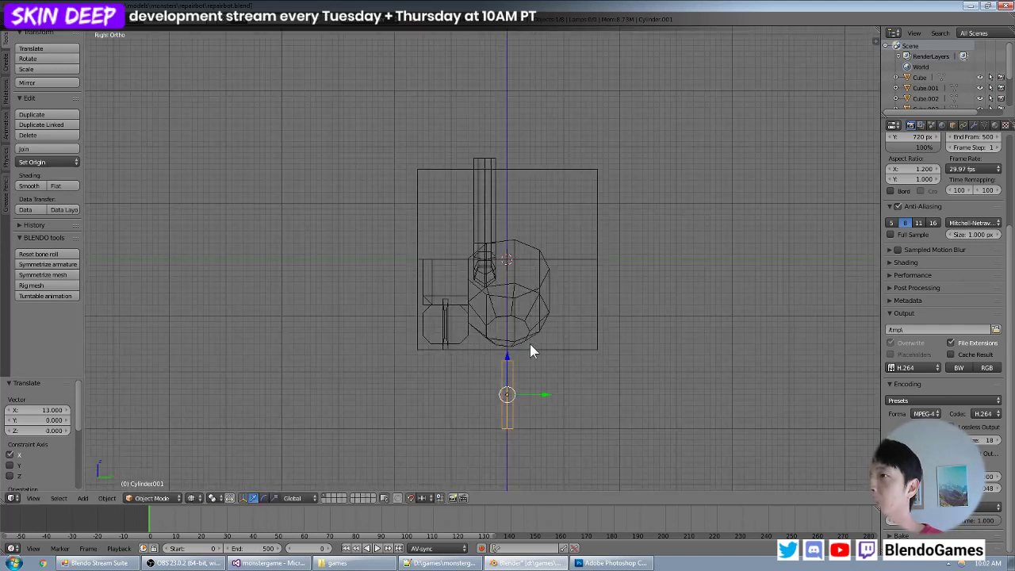
# - Move the cylinder -4 units along Y beneath the box, then check its placement from an angle
pyautogui.press('g')
pyautogui.click(523, 344)
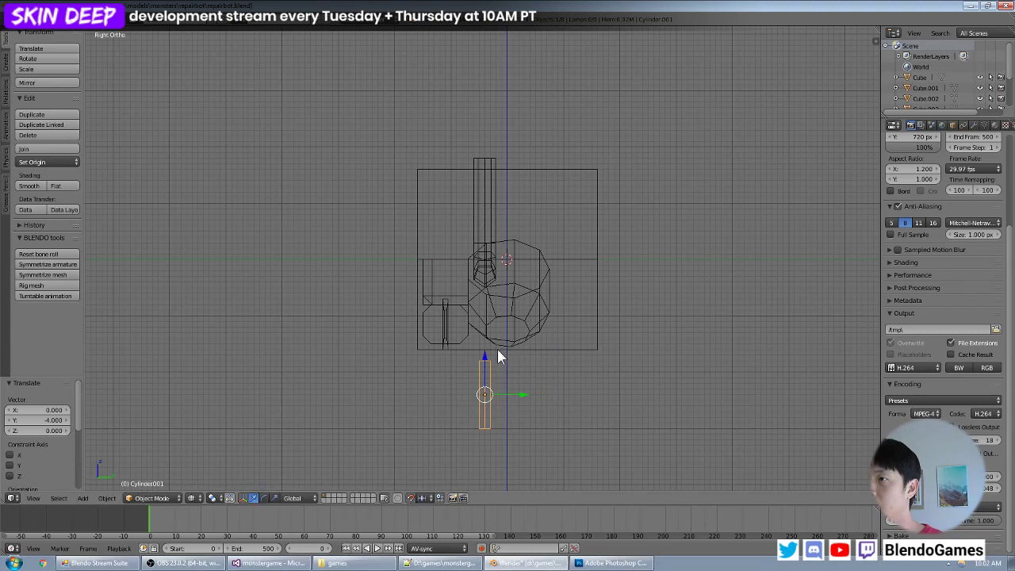
pyautogui.moveTo(505, 340); pyautogui.dragTo(562, 352, button='middle')
pyautogui.scroll(3, 559, 387)
pyautogui.keyDown('shift'); pyautogui.moveTo(558, 386); pyautogui.dragTo(406, 272, button='middle'); pyautogui.keyUp('shift')
# - Extrude the cylinder's top edge loop 2 units up to the box's underside and scale it by 2 to form a flare
pyautogui.press('Tab')
pyautogui.moveTo(506, 308); pyautogui.dragTo(398, 448, button='middle')
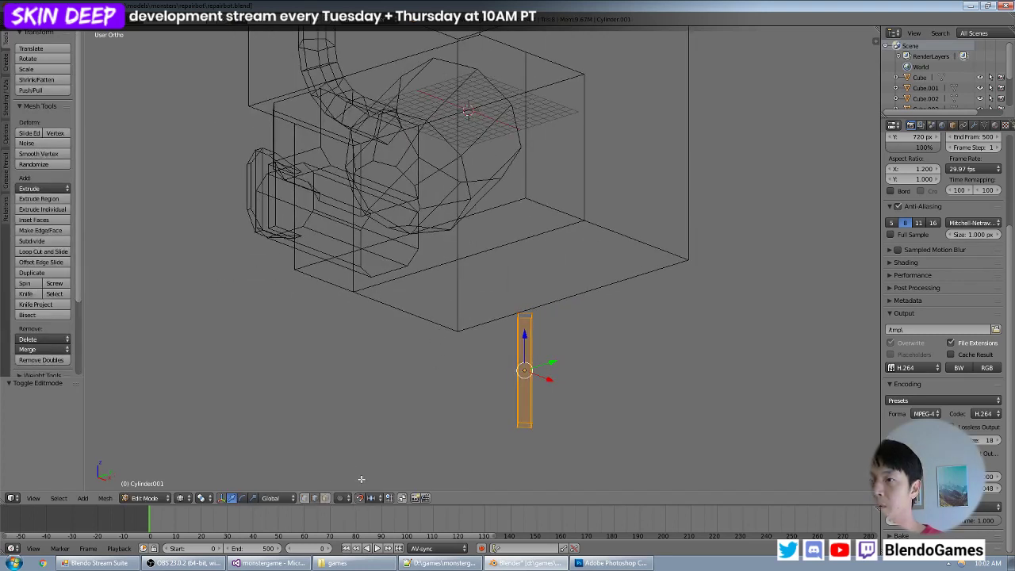
pyautogui.scroll(2, 362, 479)
pyautogui.rightClick(544, 337)
pyautogui.moveTo(544, 337); pyautogui.dragTo(554, 341)
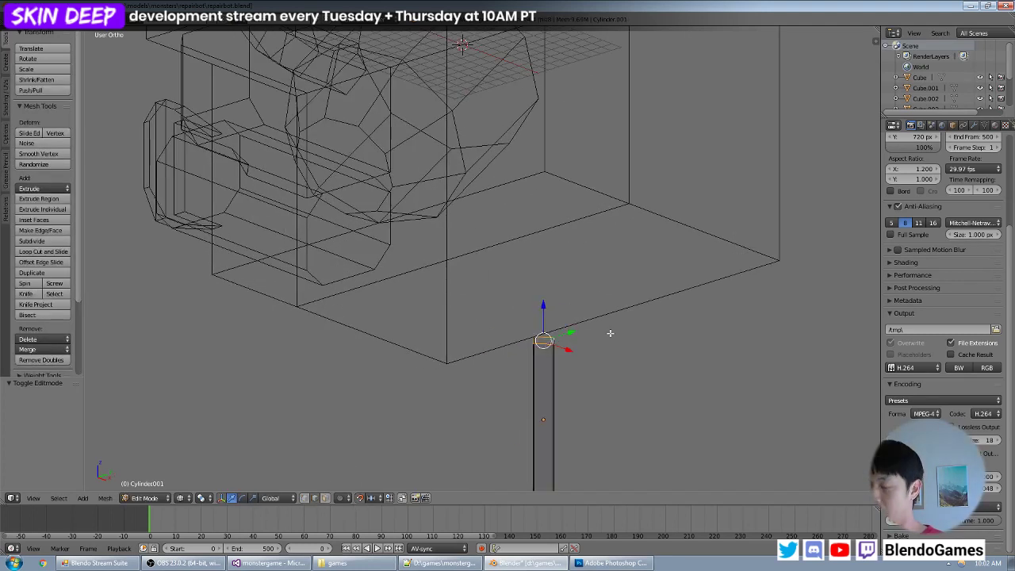
pyautogui.press('KP_1')
pyautogui.keyDown('shift'); pyautogui.moveTo(646, 302); pyautogui.dragTo(586, 277, button='middle'); pyautogui.keyUp('shift')
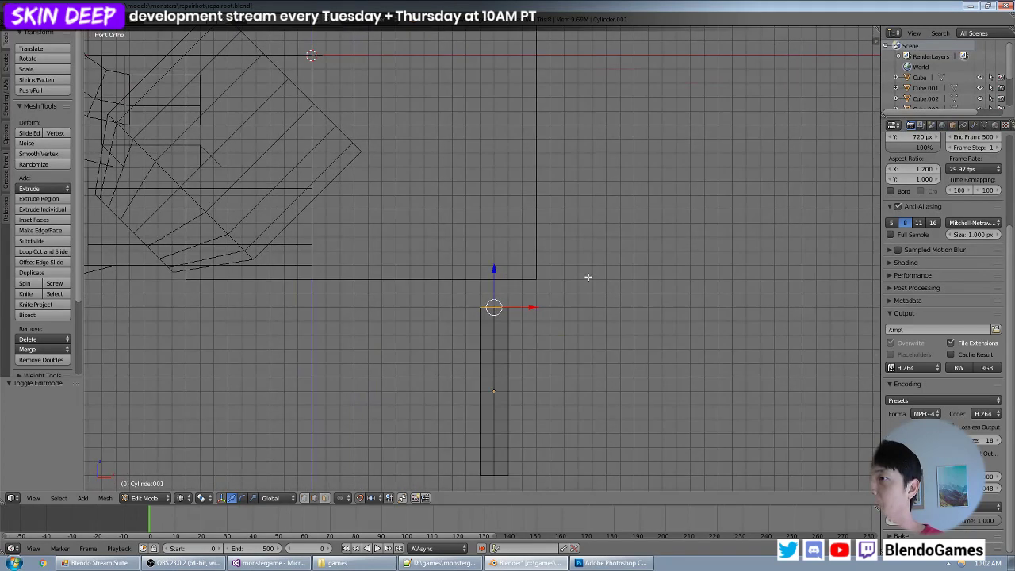
pyautogui.scroll(1, 588, 283)
pyautogui.press('e')
pyautogui.click(578, 300)
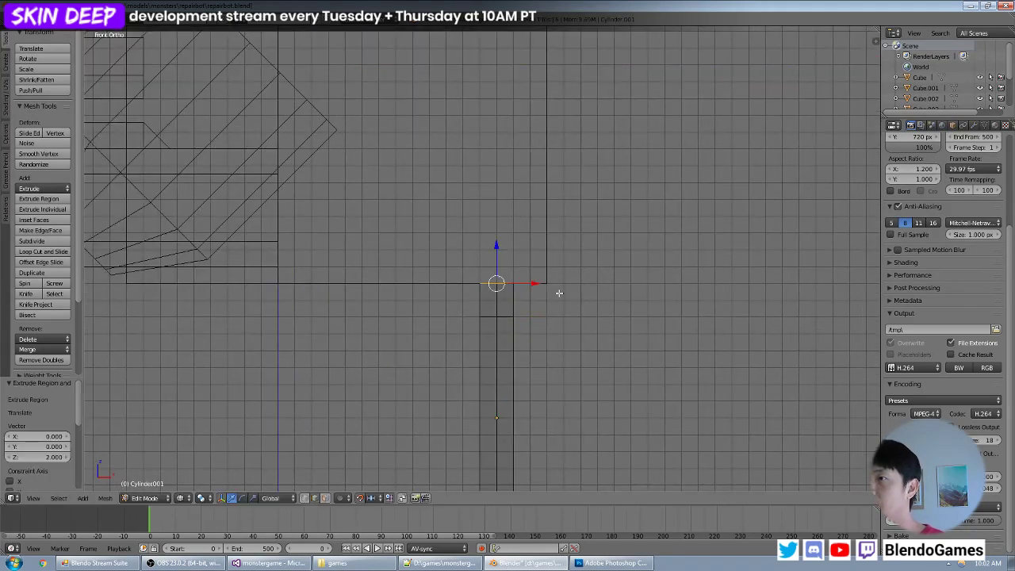
pyautogui.press('s')
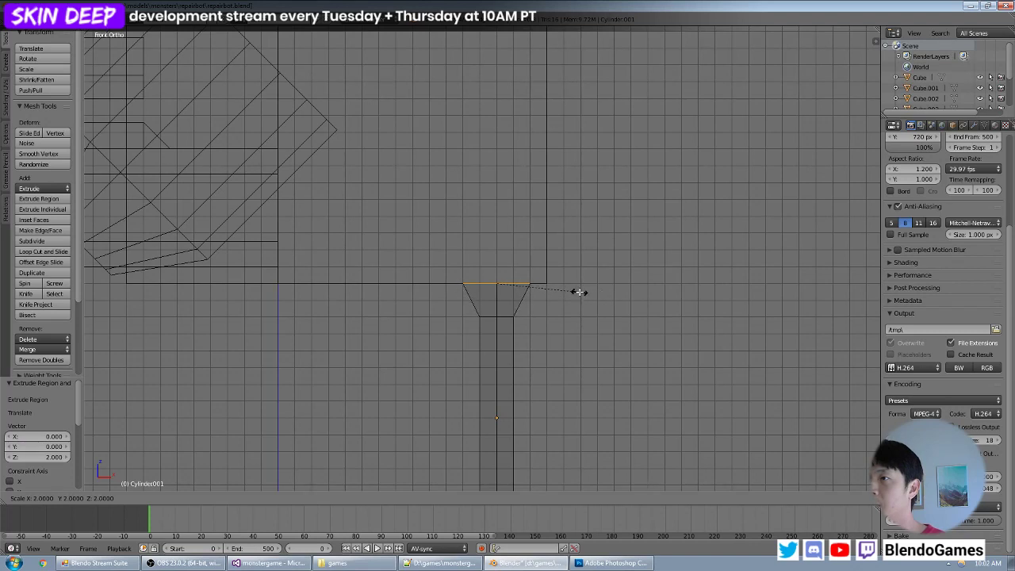
pyautogui.click(580, 292)
# - Switch the view to solid shading and inspect the flared cylinder under the box from several angles
pyautogui.scroll(-4, 580, 291)
pyautogui.moveTo(580, 290)
pyautogui.mouseDown(button='middle')
pyautogui.moveTo(544, 270)
pyautogui.moveTo(473, 267)
pyautogui.moveTo(590, 306)
pyautogui.moveTo(560, 257)
pyautogui.moveTo(496, 319)
pyautogui.moveTo(513, 290)
pyautogui.moveTo(514, 317)
pyautogui.moveTo(462, 277)
pyautogui.moveTo(501, 310)
pyautogui.moveTo(521, 301)
pyautogui.moveTo(484, 370)
pyautogui.moveTo(505, 315)
pyautogui.mouseUp(button='middle')
pyautogui.press('z')
pyautogui.scroll(-3, 508, 170)
pyautogui.press('Tab')
pyautogui.scroll(3, 547, 268)
pyautogui.scroll(-5, 495, 319)
pyautogui.scroll(4, 521, 301)
pyautogui.keyDown('shift'); pyautogui.moveTo(506, 315); pyautogui.dragTo(425, 375, button='middle'); pyautogui.keyUp('shift')
pyautogui.scroll(3, 467, 264)
pyautogui.scroll(2, 444, 266)
# - Shorten the cylinder by moving its bottom edge loop 4 units up along Z
pyautogui.press('Tab')
pyautogui.rightClick(500, 332)
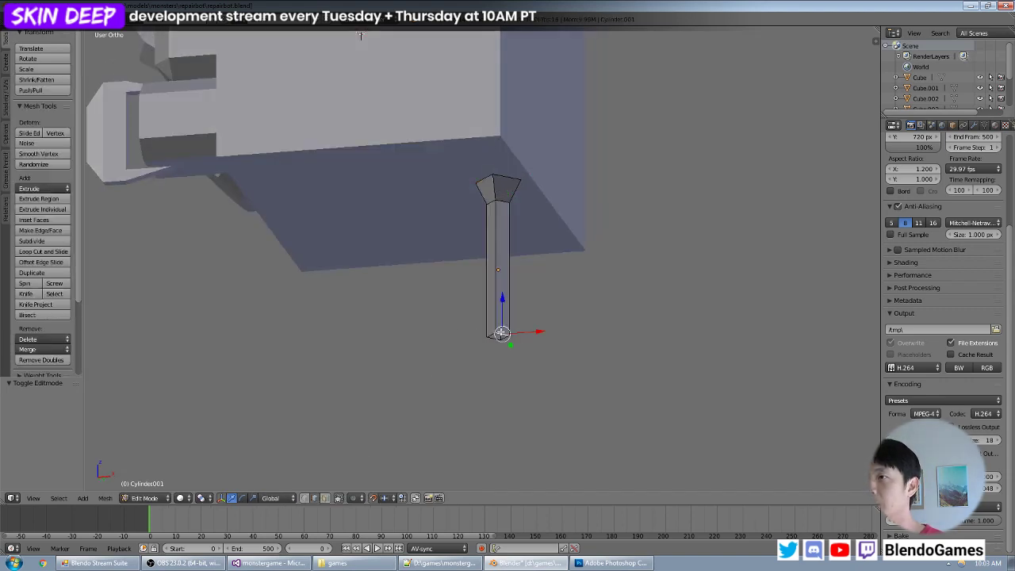
pyautogui.keyDown('shift'); pyautogui.rightClick(491, 334); pyautogui.keyUp('shift')
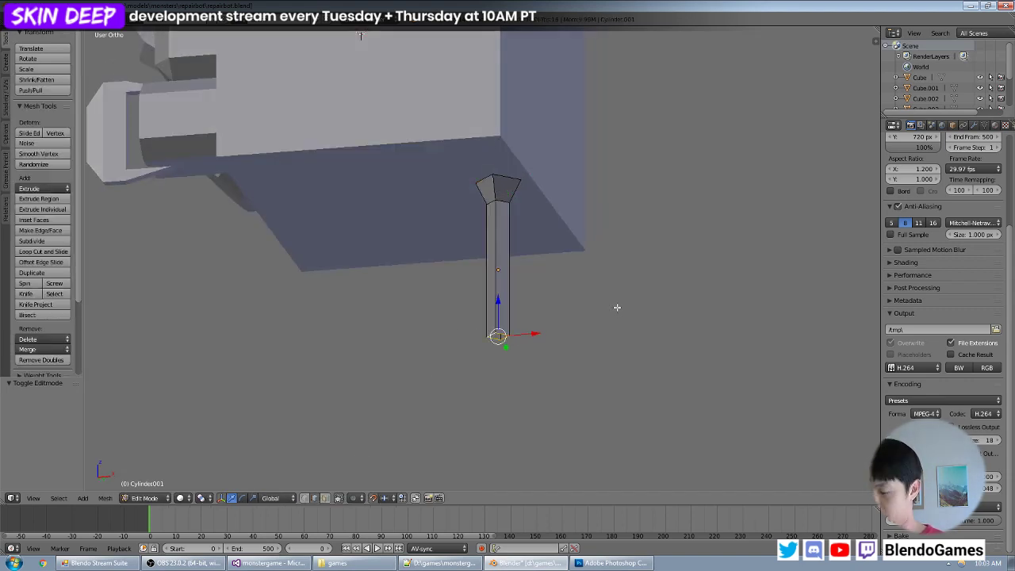
pyautogui.press('KP_1')
pyautogui.press('g')
pyautogui.press('z')
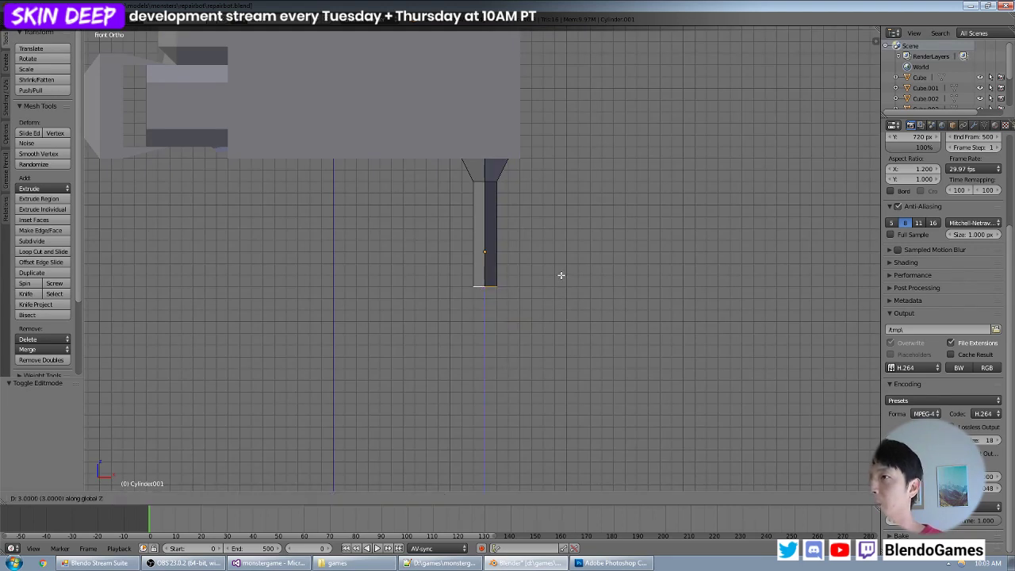
pyautogui.click(561, 270)
# - Try a wider lower section by extruding the bottom edge loop 1 unit down, scaling it by 2, and extruding it 4 more units down
pyautogui.press('e')
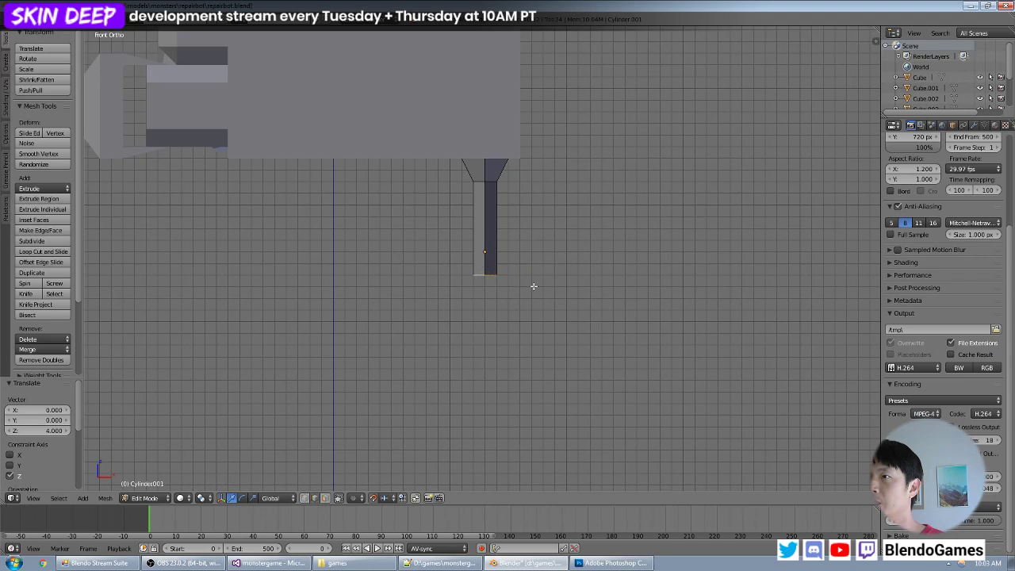
pyautogui.click(538, 293)
pyautogui.press('s')
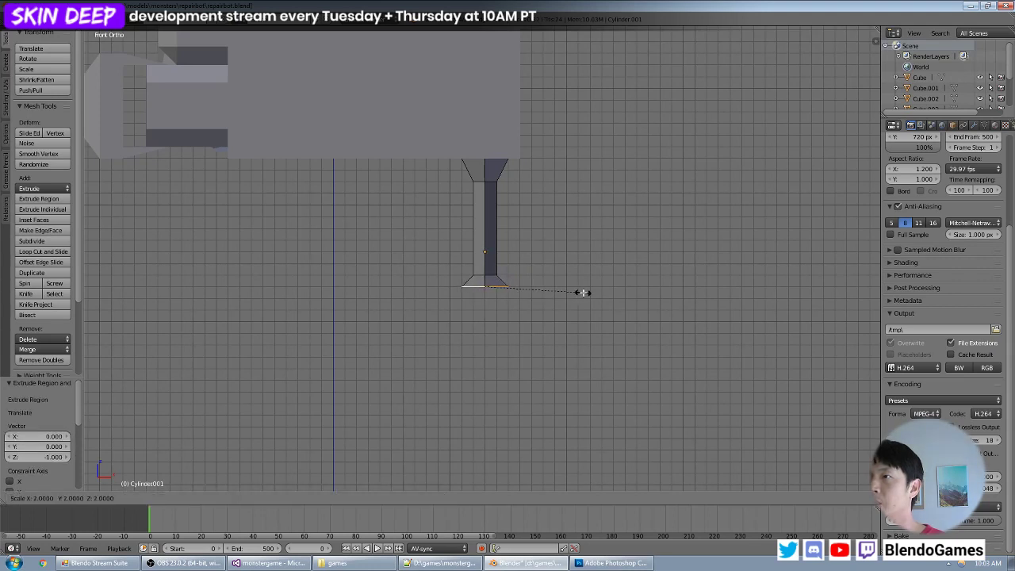
pyautogui.click(583, 292)
pyautogui.press('e')
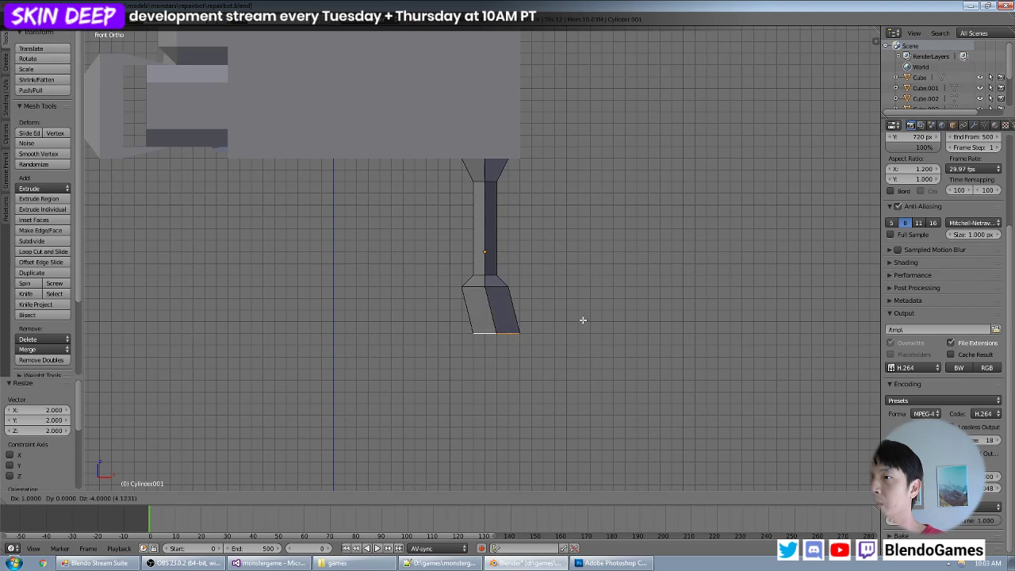
pyautogui.click(578, 311)
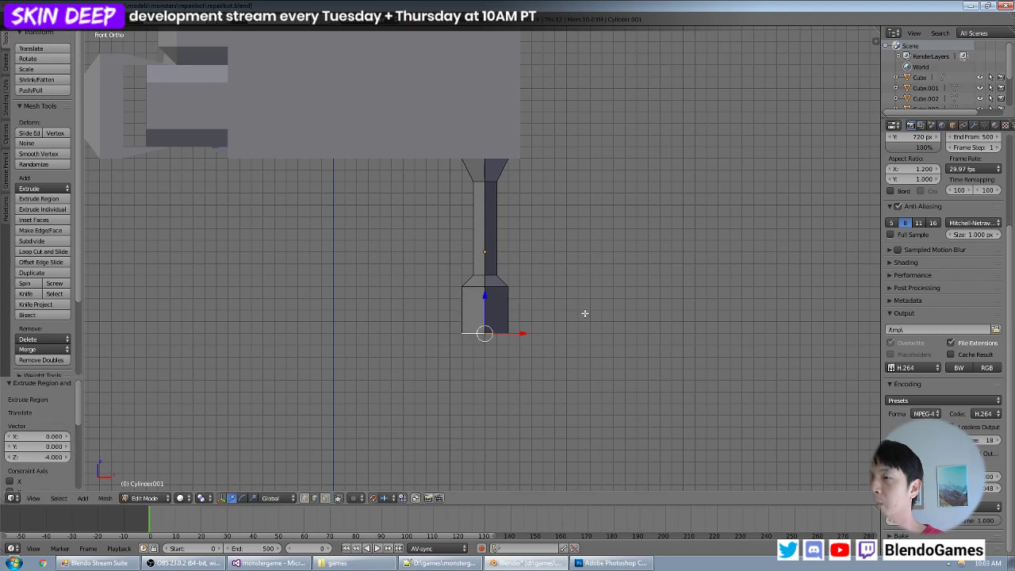
# - Inspect the widened lower section, then undo its extrusions and scaling
pyautogui.moveTo(578, 312); pyautogui.dragTo(450, 233, button='middle')
pyautogui.scroll(3, 527, 305)
pyautogui.scroll(3, 450, 232)
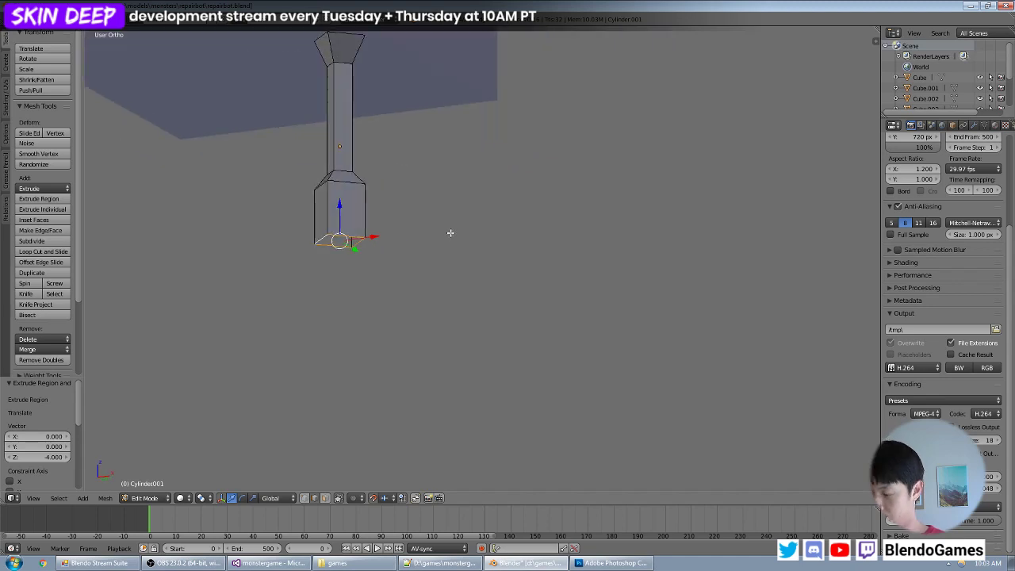
pyautogui.press('KP_1')
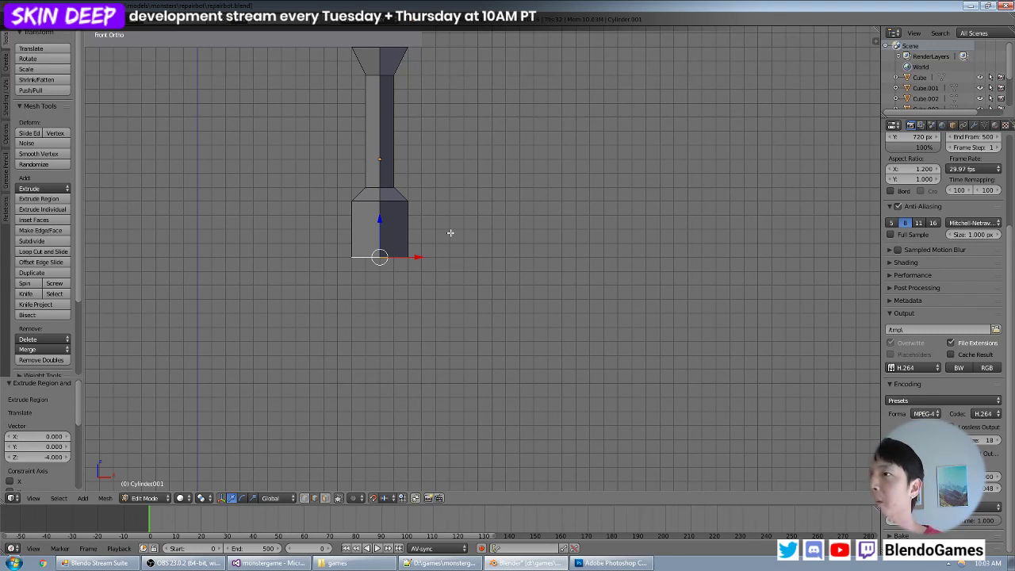
pyautogui.hotkey('ctrl', 'z')
# - Return to Object Mode, deselect everything and view the model from the right side
pyautogui.moveTo(454, 212); pyautogui.dragTo(471, 227, button='middle')
pyautogui.press('Tab')
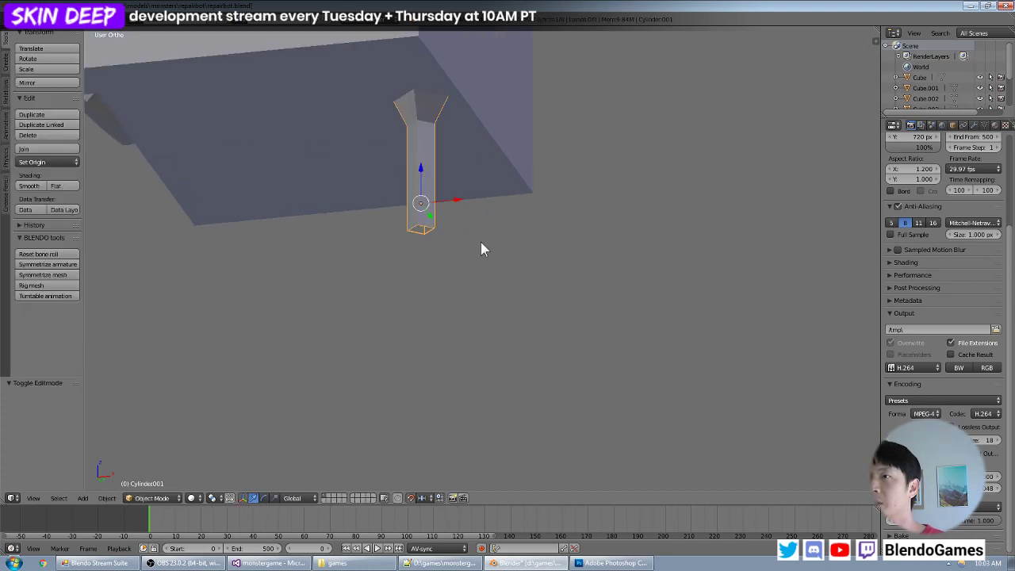
pyautogui.press('a')
pyautogui.press('KP_3')
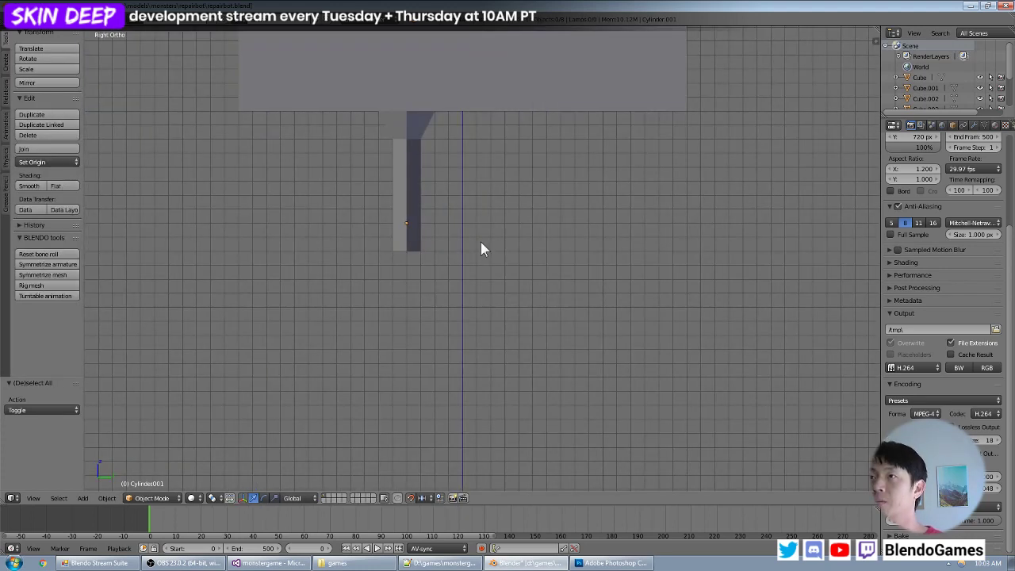
pyautogui.hotkey('shift', 'a')
pyautogui.moveTo(482, 245)
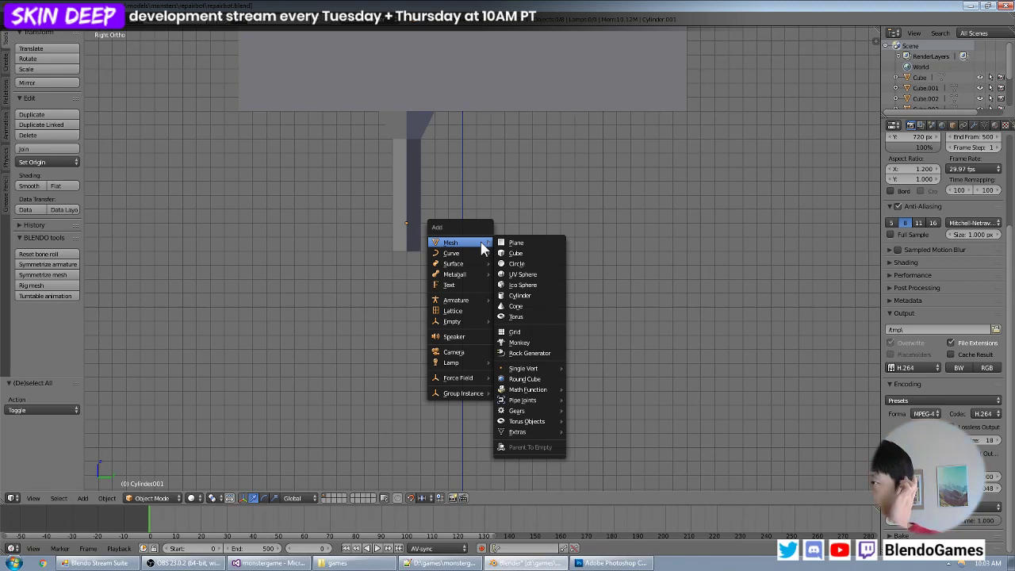
# - Switch to Chrome, open an incognito window and search Google Images for "robot arm"
pyautogui.click(44, 565)
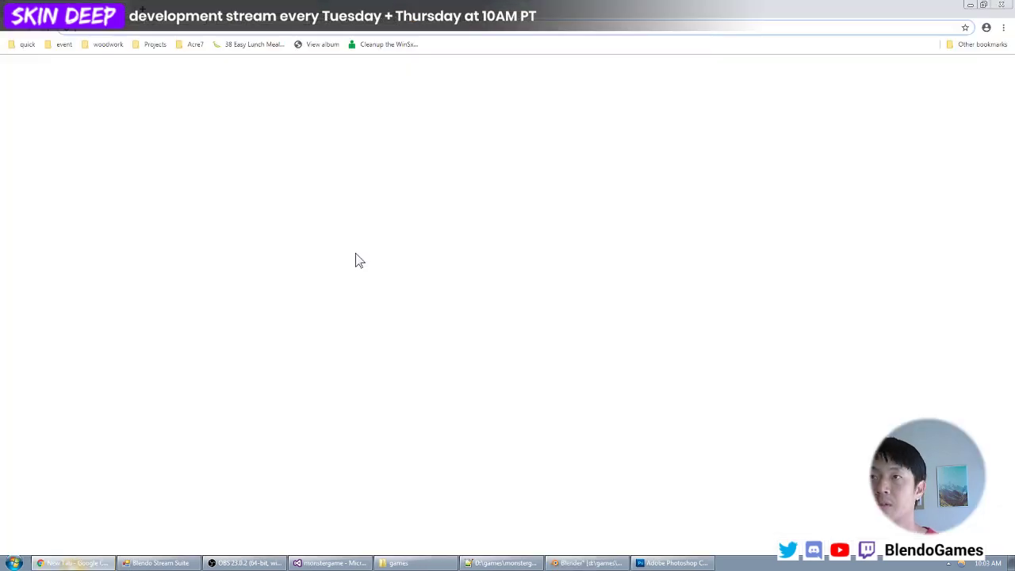
pyautogui.hotkey('ctrl', 'shift', 'n')
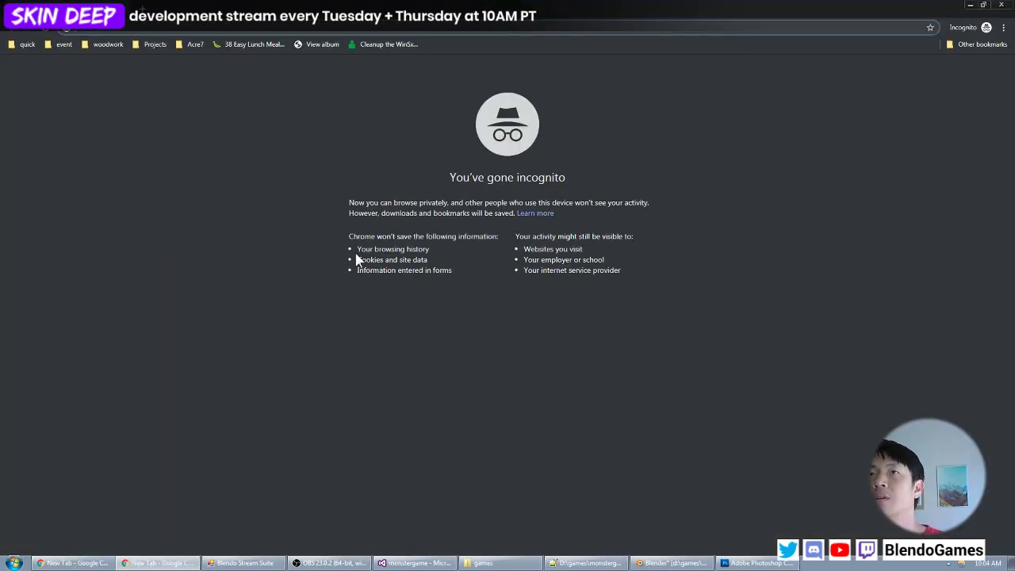
pyautogui.write('robot ar')
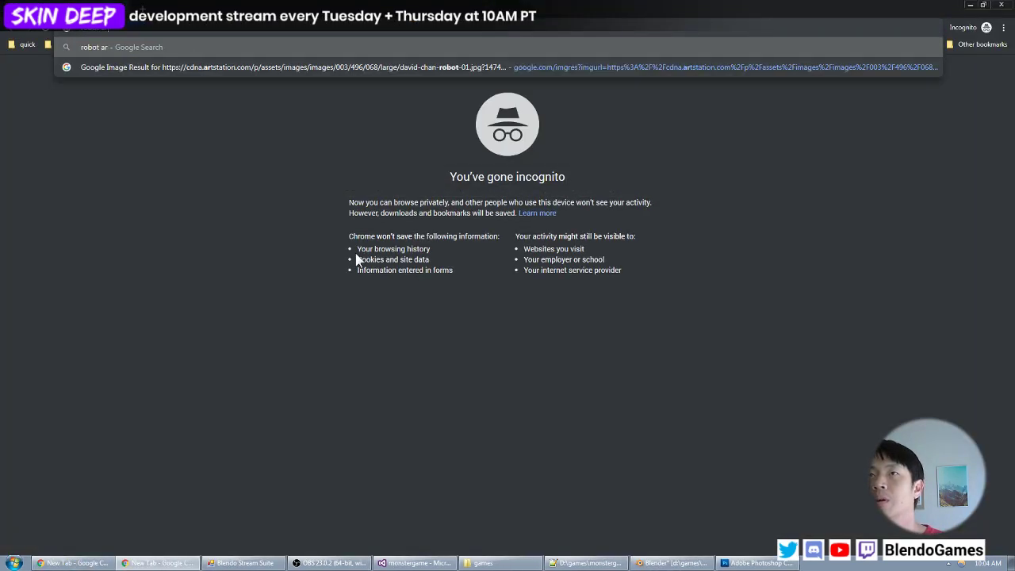
pyautogui.write('m')
pyautogui.press('Return')
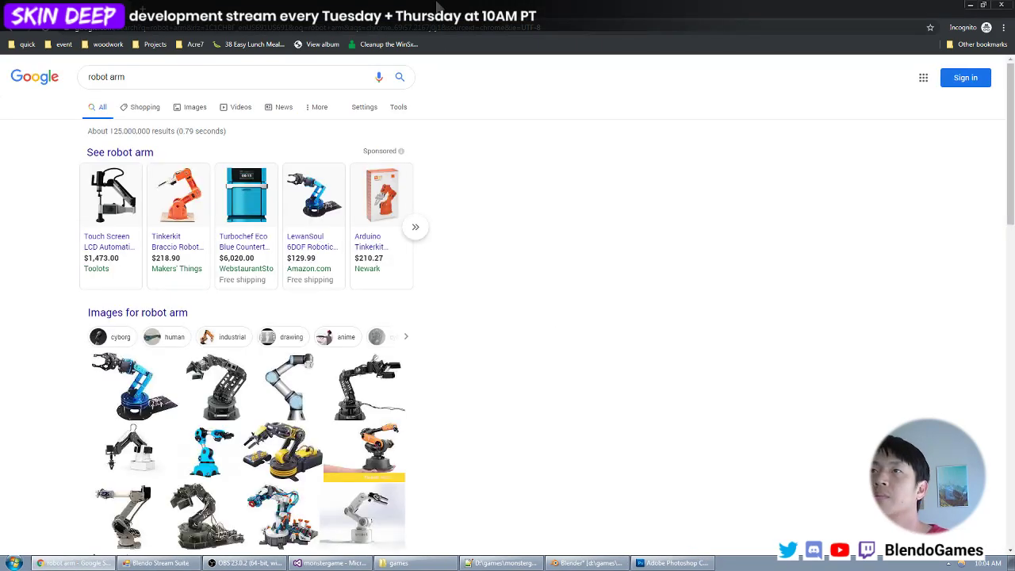
pyautogui.click(190, 115)
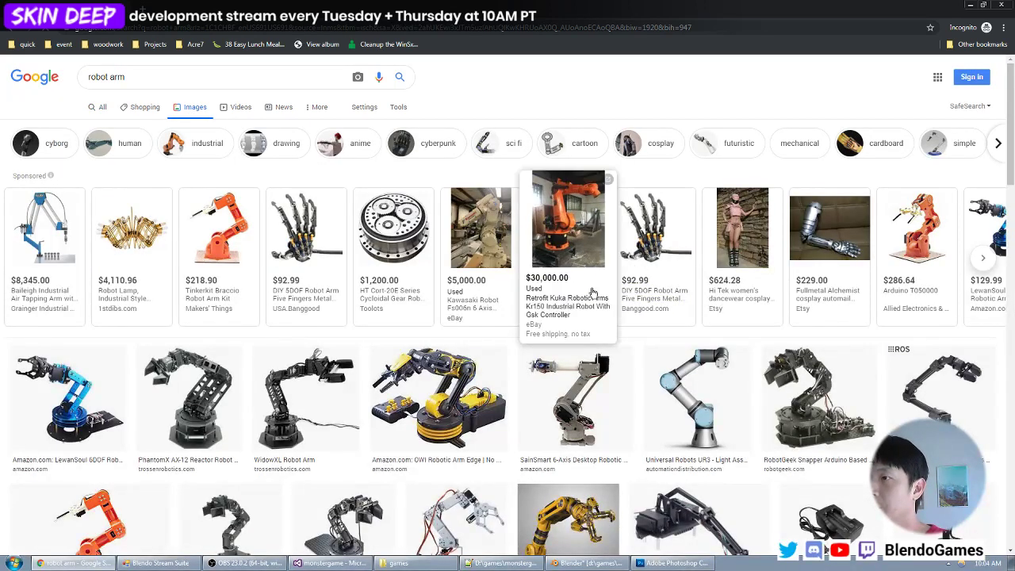
# - Open the Universal Robots UR3 and "30 industrial robot manufacturers to watch" images in separate tabs, study the UR3 arm and close its tab
pyautogui.scroll(-3, 349, 371)
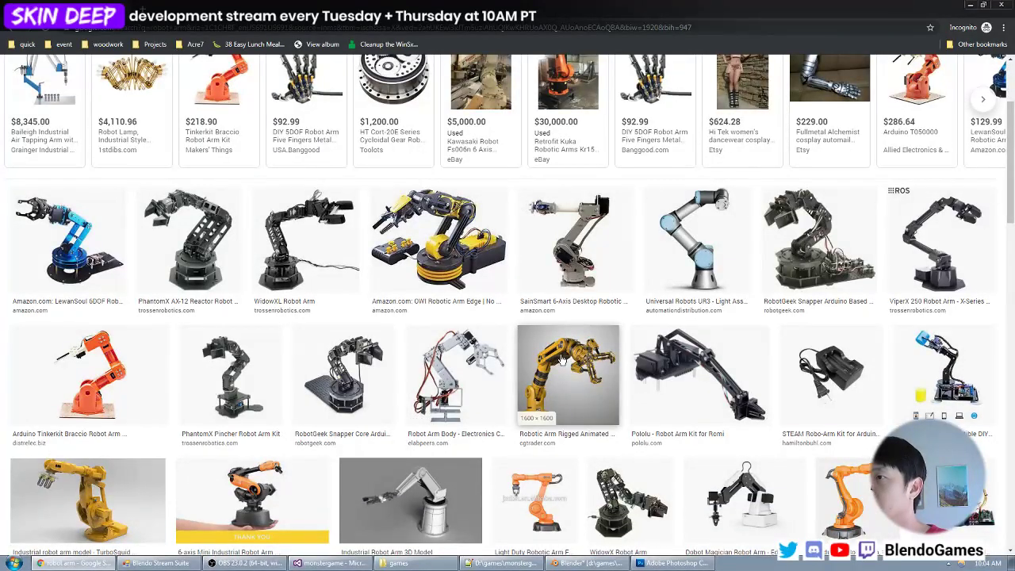
pyautogui.middleClick(684, 233)
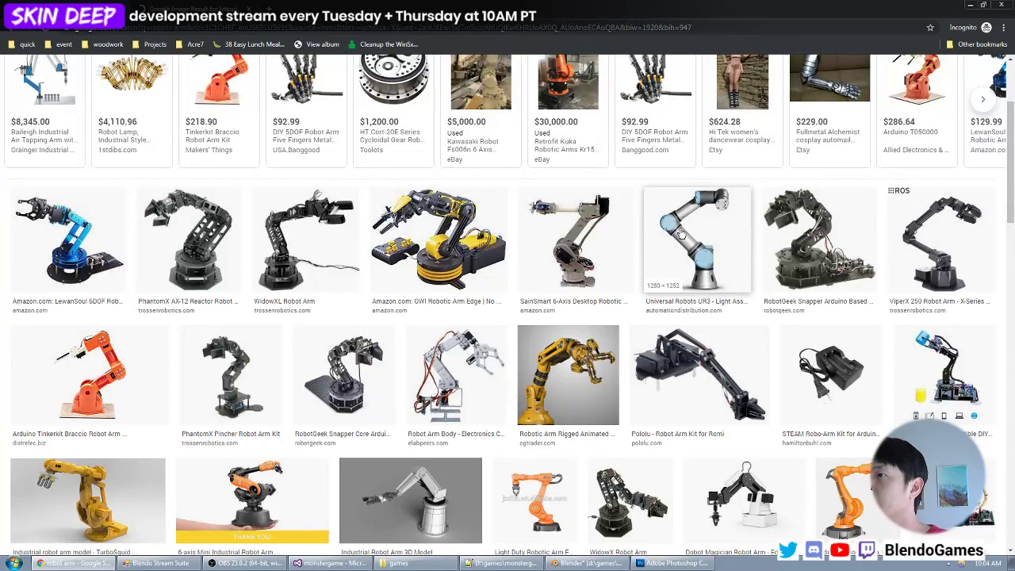
pyautogui.scroll(-1, 440, 361)
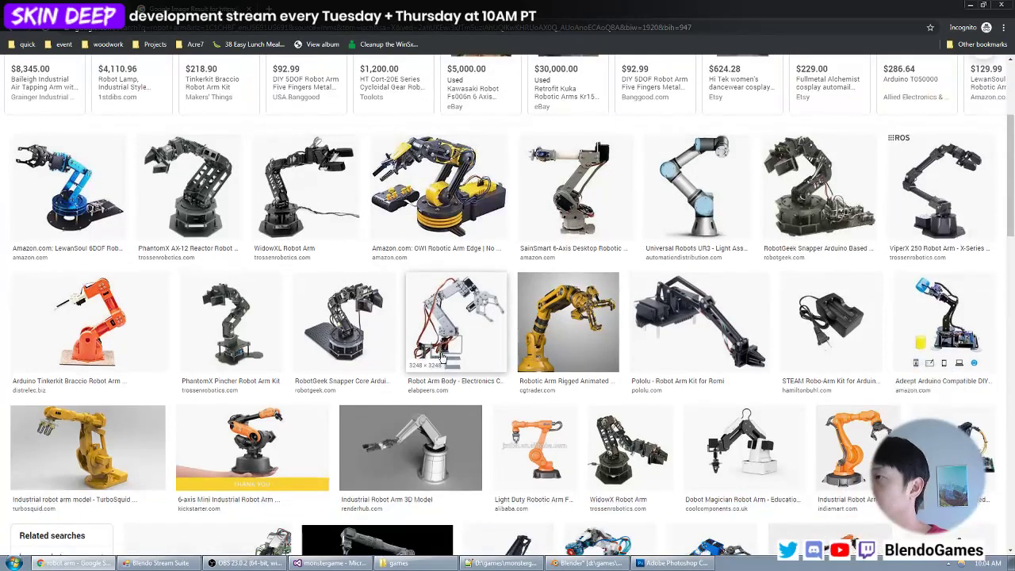
pyautogui.scroll(-3, 442, 359)
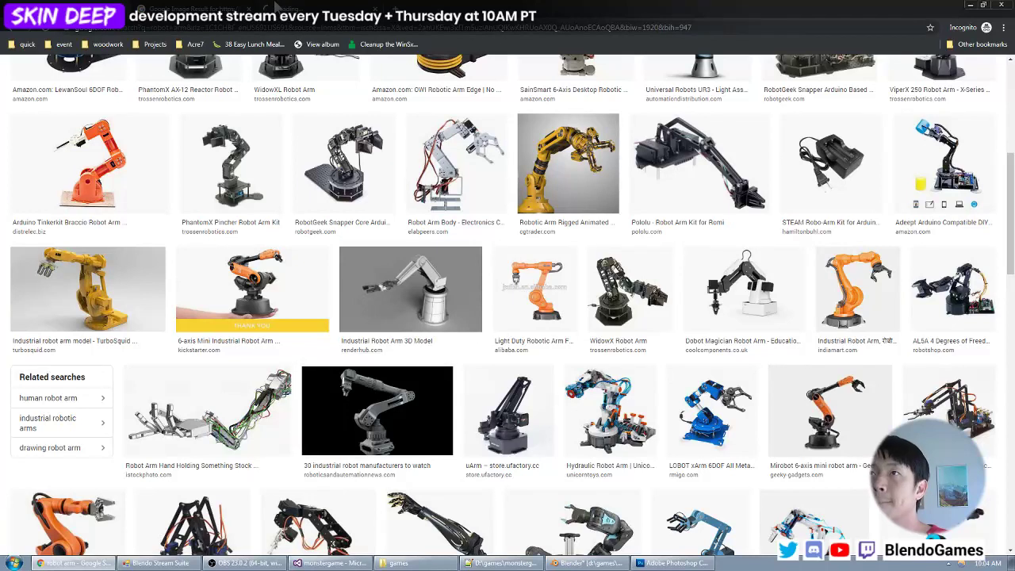
pyautogui.click(208, 8)
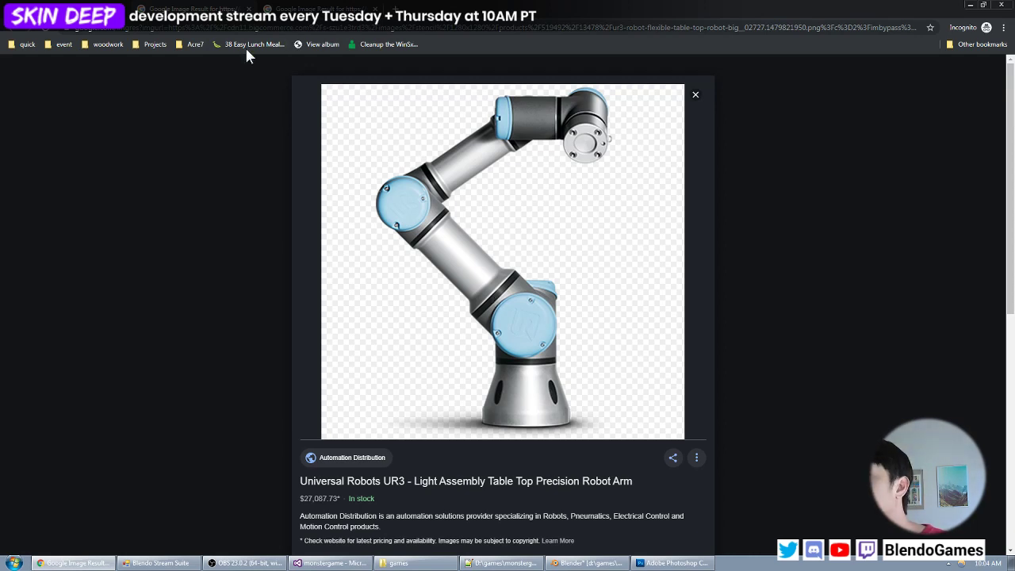
pyautogui.middleClick(201, 6)
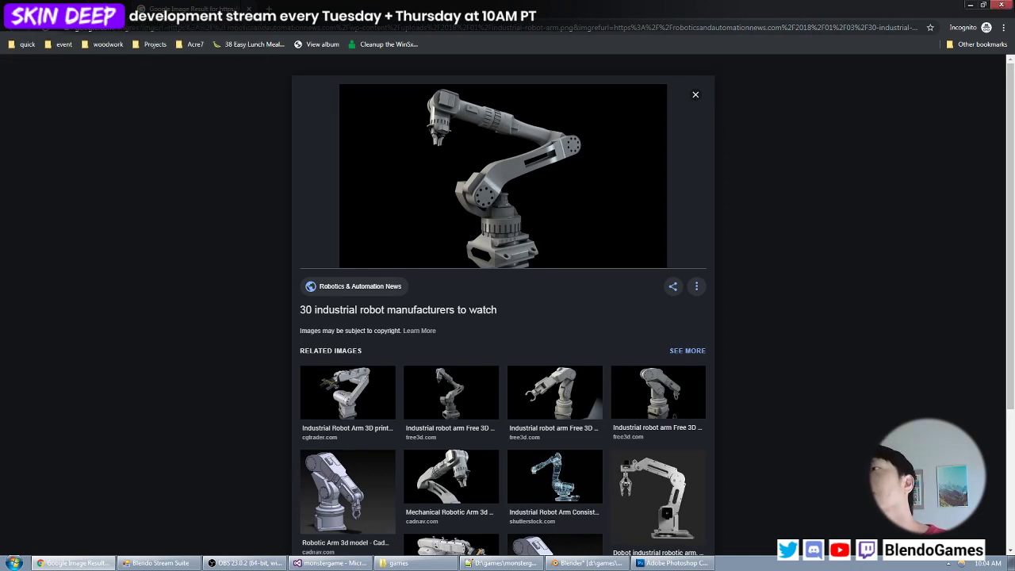
# - Go back to the robot arm image results in Chrome and browse further down for more reference designs
pyautogui.click(973, 5)
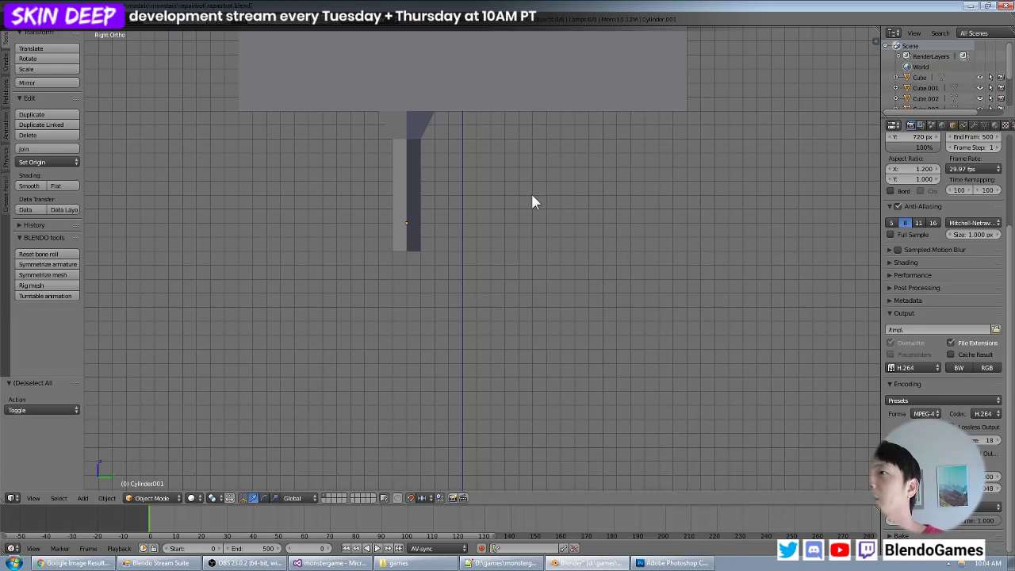
pyautogui.scroll(-5, 436, 260)
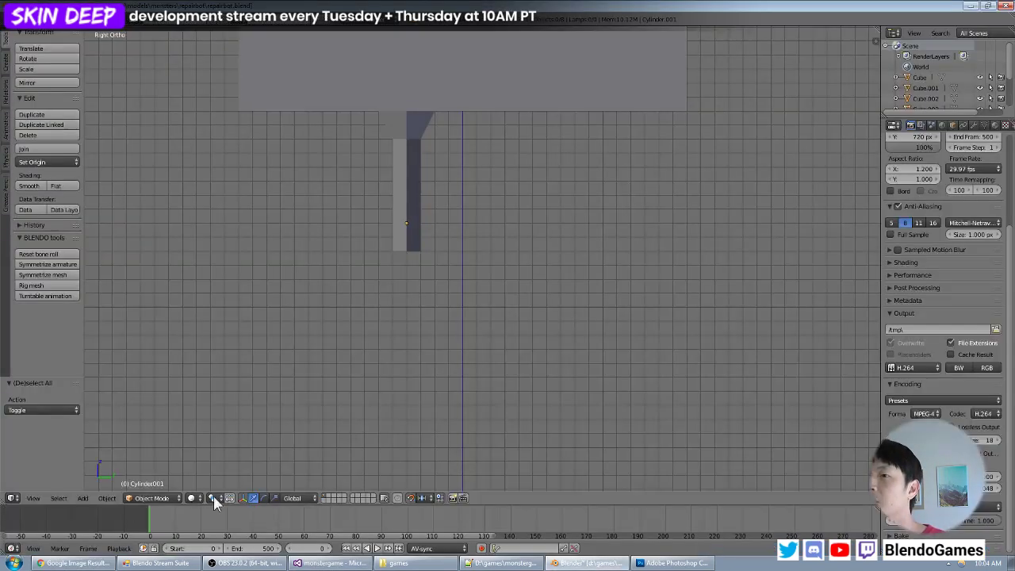
pyautogui.click(73, 563)
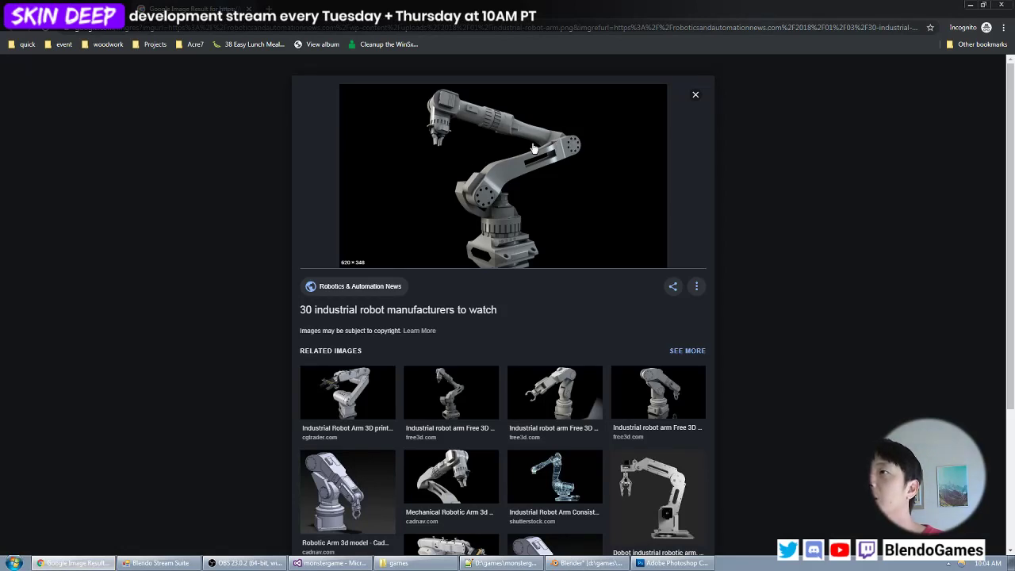
pyautogui.click(968, 6)
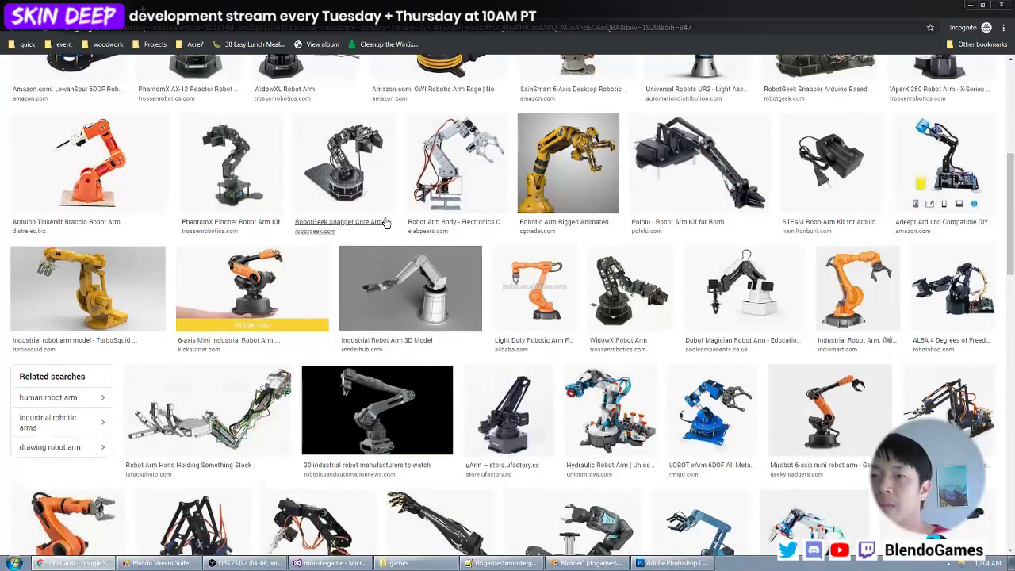
pyautogui.scroll(-3, 238, 242)
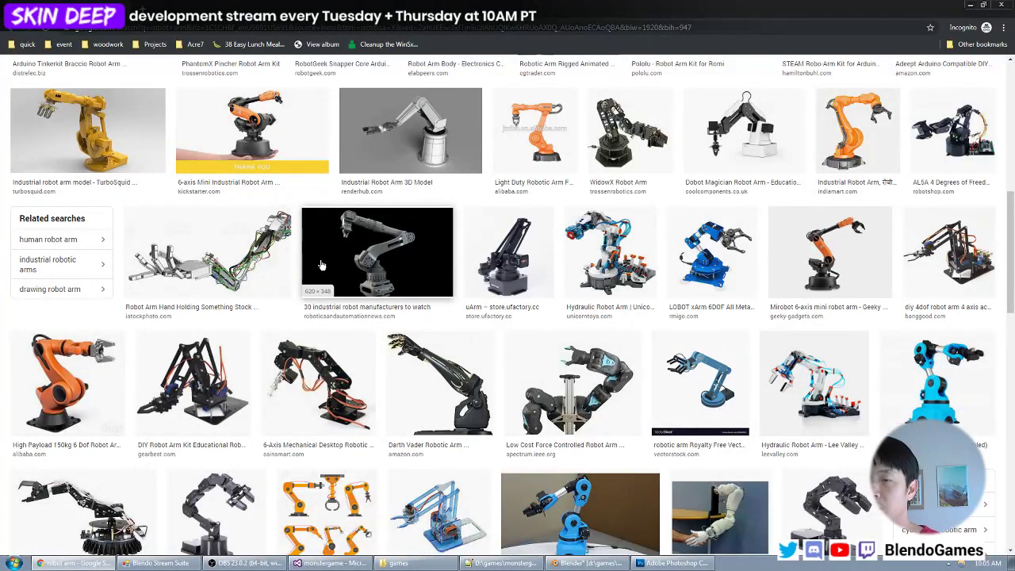
pyautogui.scroll(-6, 321, 265)
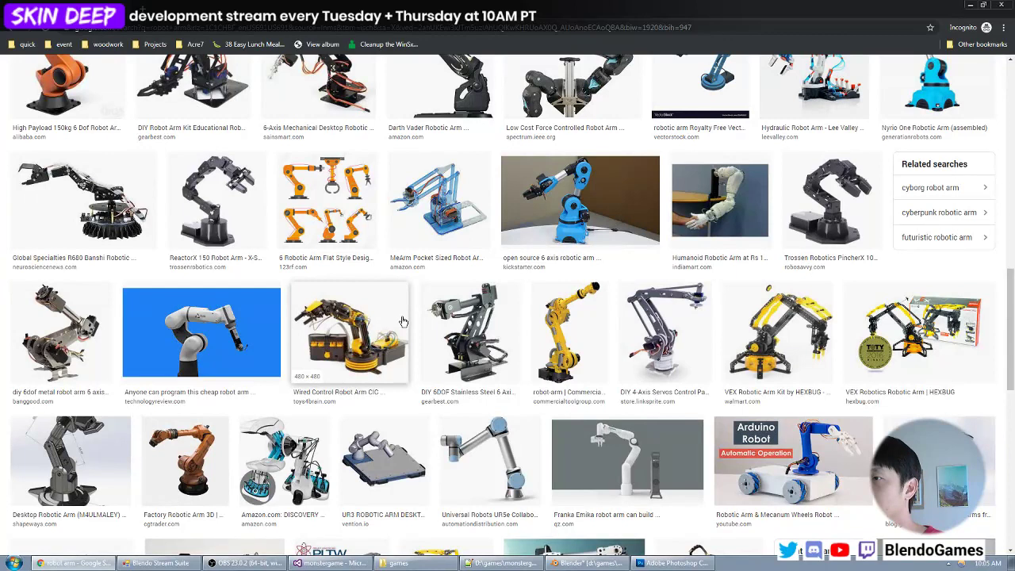
# - Search Google Images for "robot arm ball joint" and browse the results for joint and limb references
pyautogui.scroll(-6, 397, 323)
pyautogui.scroll(20, 306, 340)
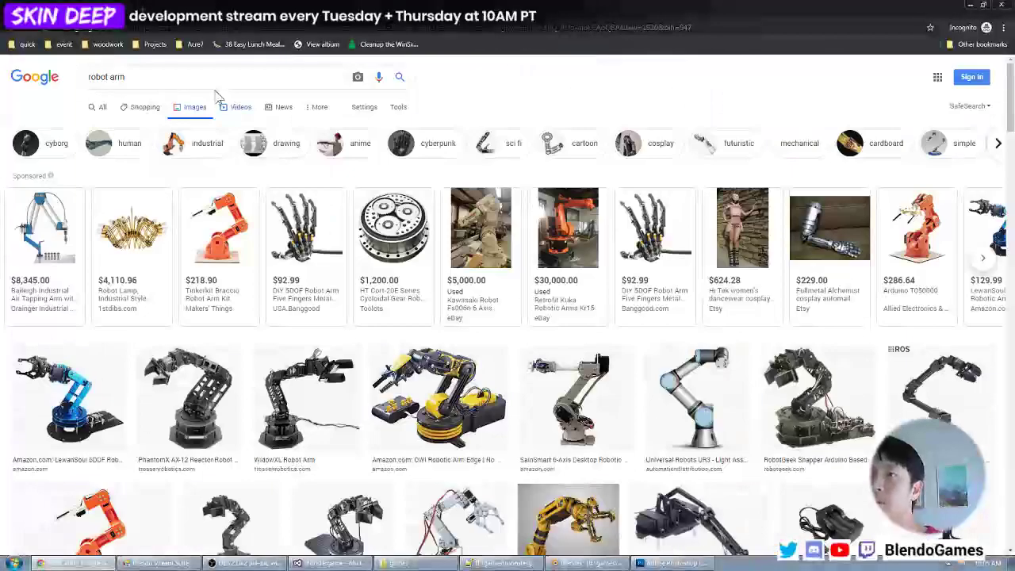
pyautogui.write('ll joi')
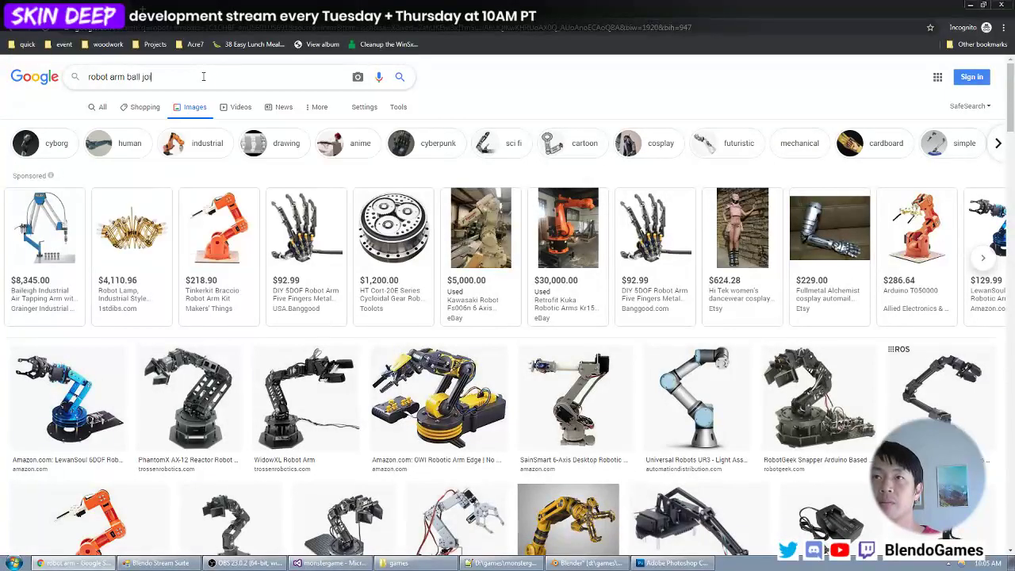
pyautogui.write('nt')
pyautogui.press('Return')
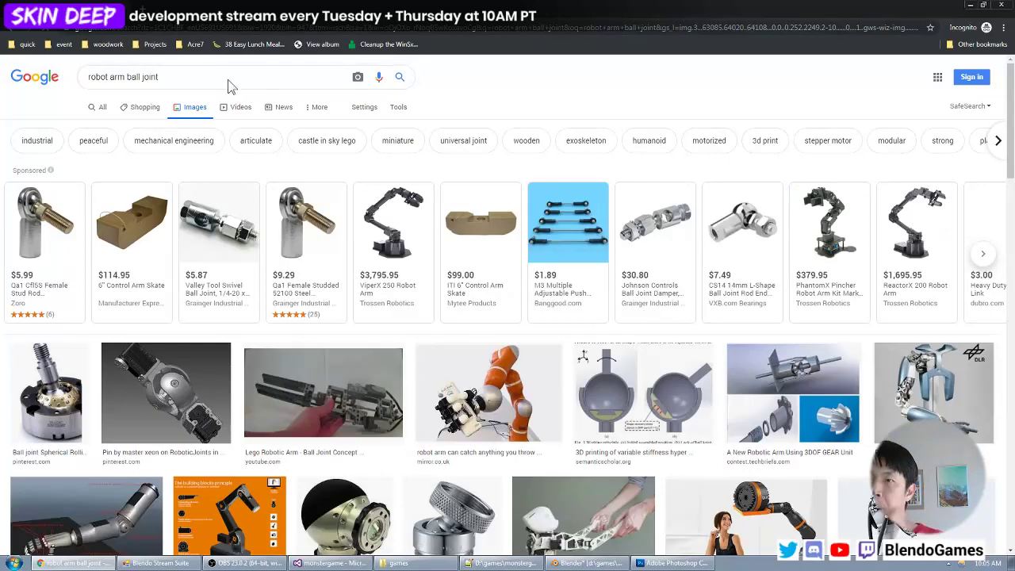
pyautogui.scroll(-3, 294, 131)
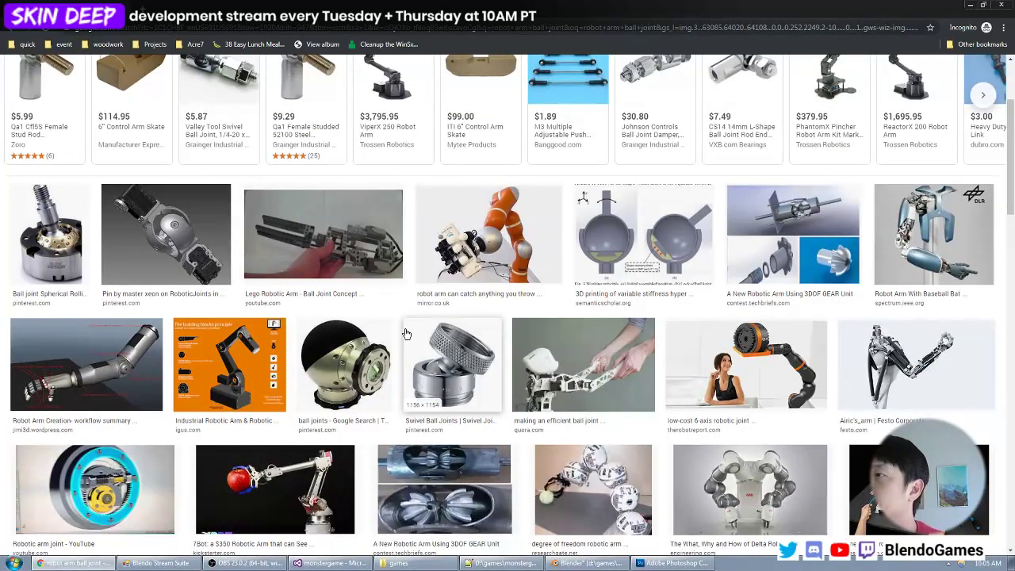
pyautogui.scroll(-3, 505, 314)
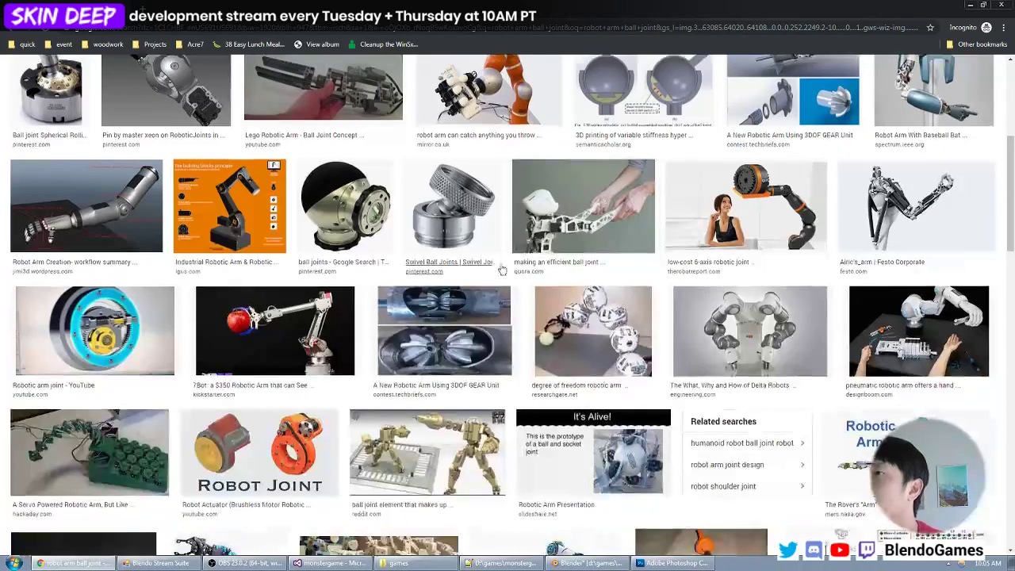
pyautogui.scroll(-5, 507, 236)
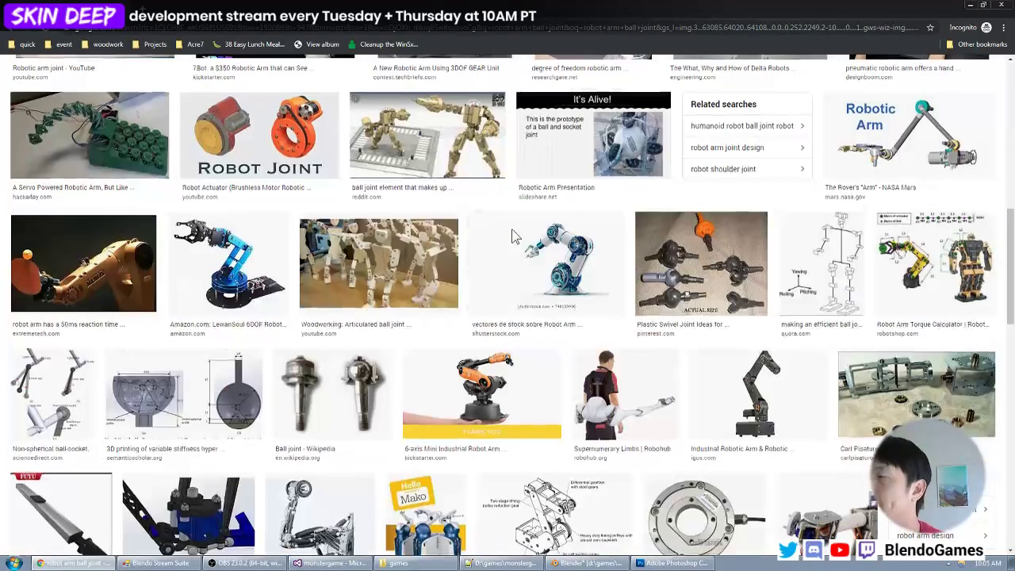
pyautogui.scroll(-2, 496, 246)
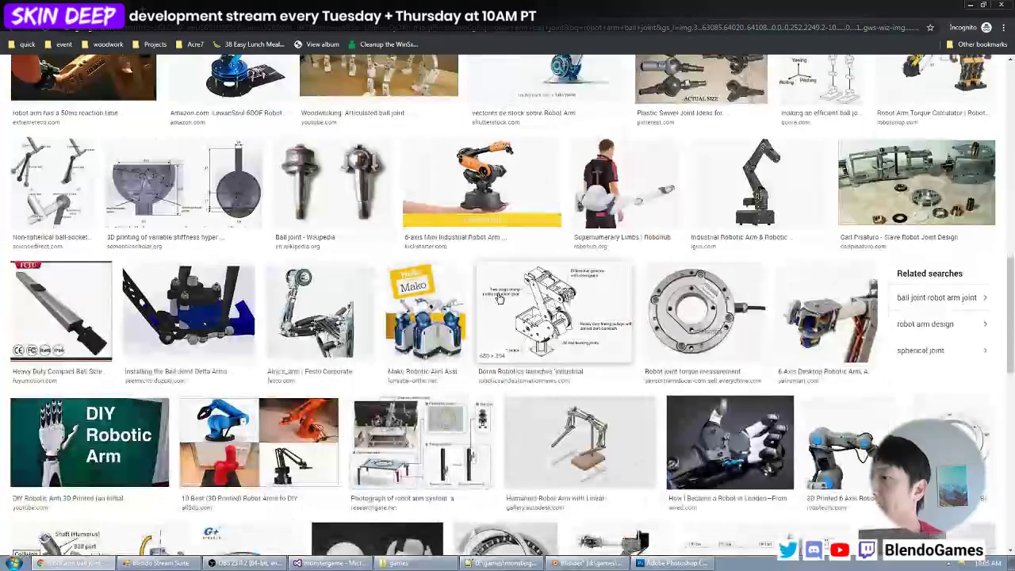
pyautogui.scroll(-3, 493, 254)
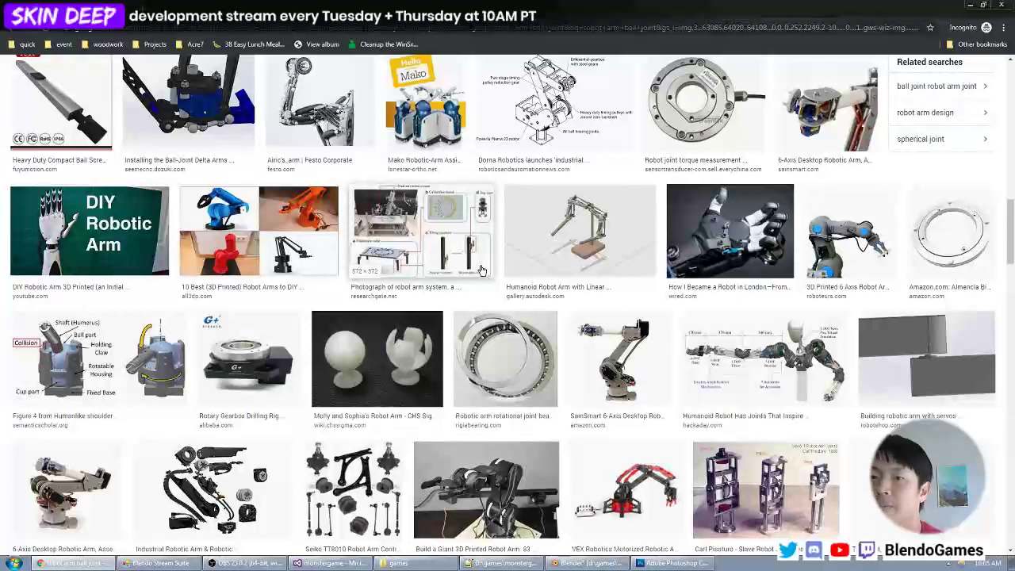
pyautogui.scroll(-4, 481, 270)
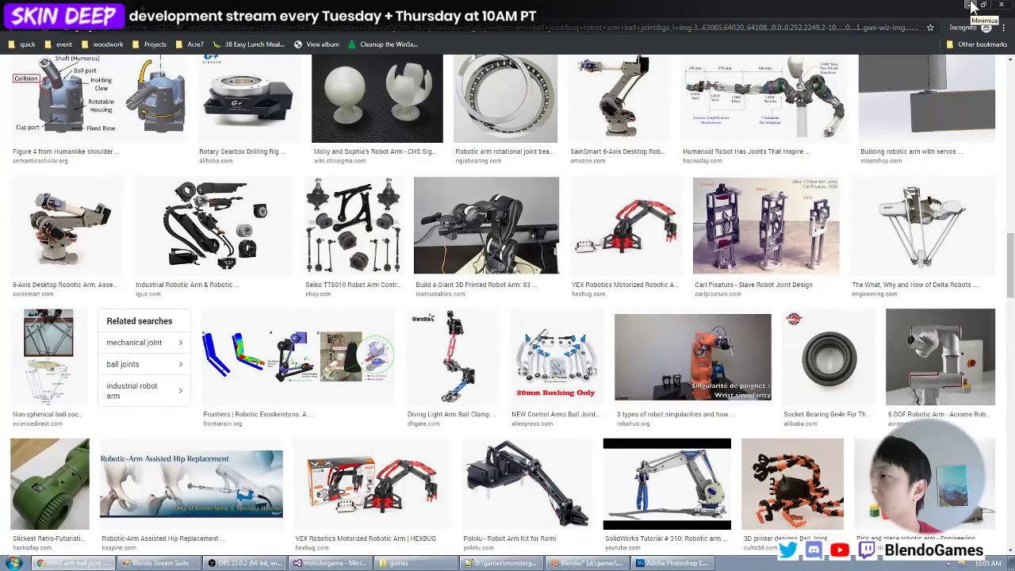
# - Switch back to Blender and, in Edit Mode, taper the limb by scaling its bottom face to 0.6 in front view
pyautogui.click(973, 5)
pyautogui.rightClick(414, 230)
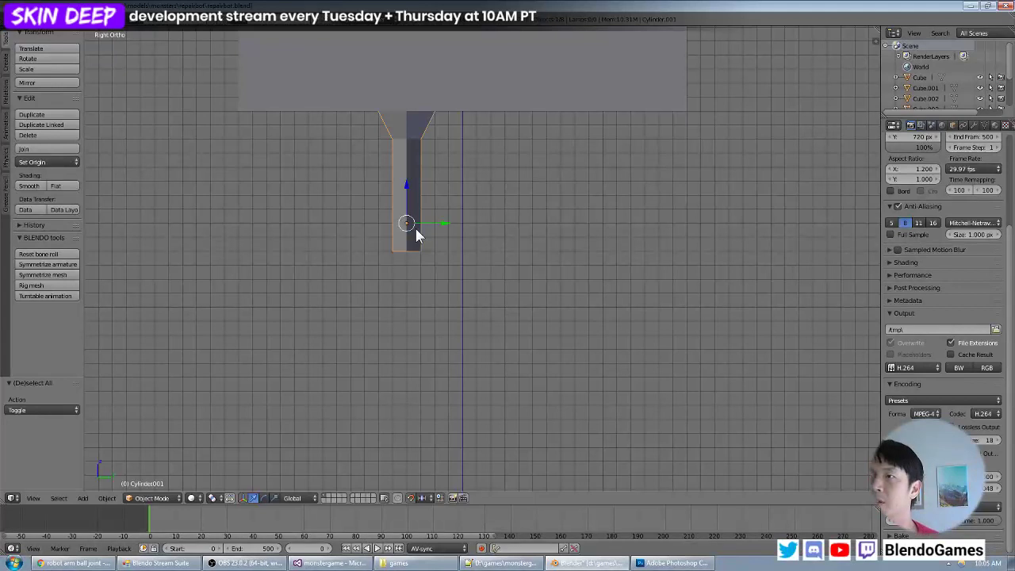
pyautogui.press('Tab')
pyautogui.moveTo(424, 272); pyautogui.dragTo(438, 249, button='middle')
pyautogui.scroll(-5, 443, 249)
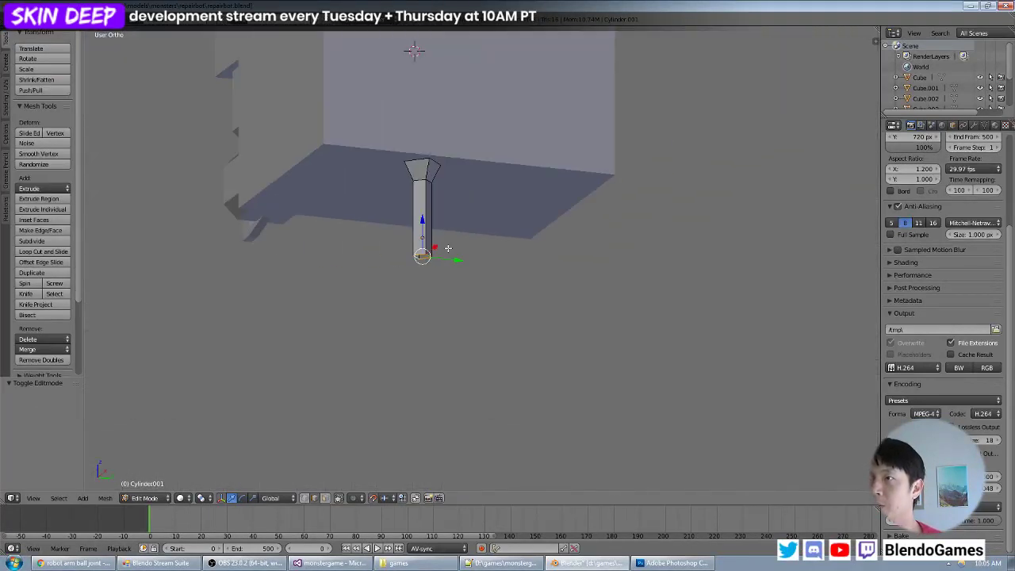
pyautogui.press('KP_1')
pyautogui.scroll(4, 454, 248)
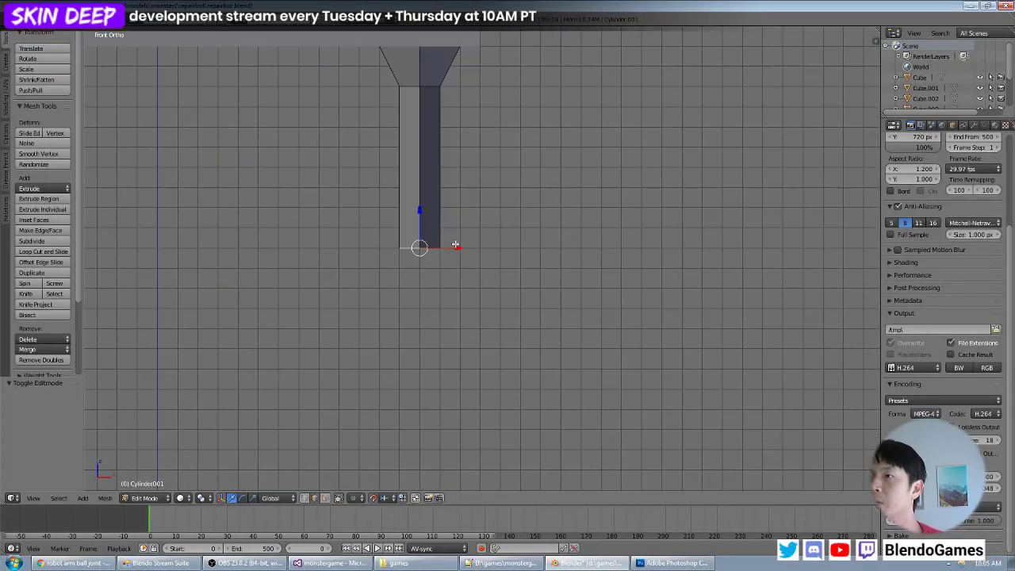
pyautogui.press('s')
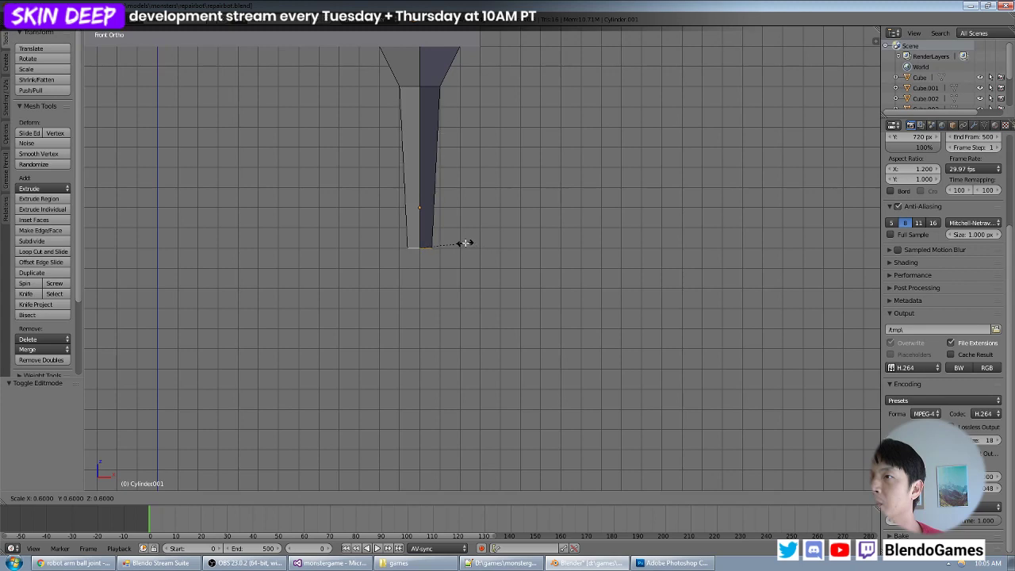
pyautogui.click(465, 244)
# - Extrude the tapered limb's bottom face 1 unit down and scale it by 1.7 into a flare
pyautogui.scroll(-5, 464, 244)
pyautogui.moveTo(561, 204); pyautogui.dragTo(519, 228, button='middle')
pyautogui.scroll(-5, 476, 210)
pyautogui.scroll(6, 518, 228)
pyautogui.press('KP_1')
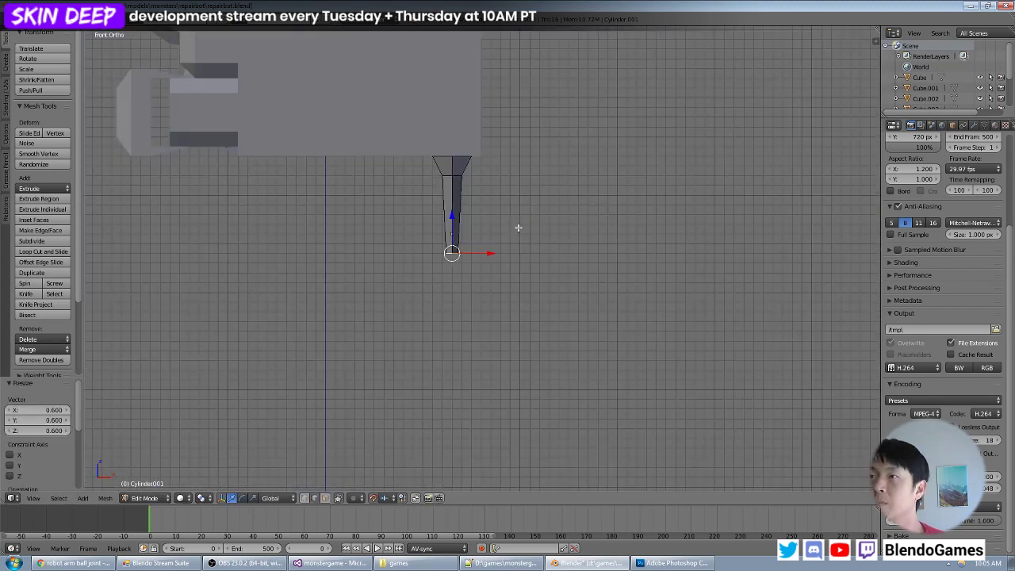
pyautogui.scroll(5, 519, 226)
pyautogui.press('g')
pyautogui.click(527, 257)
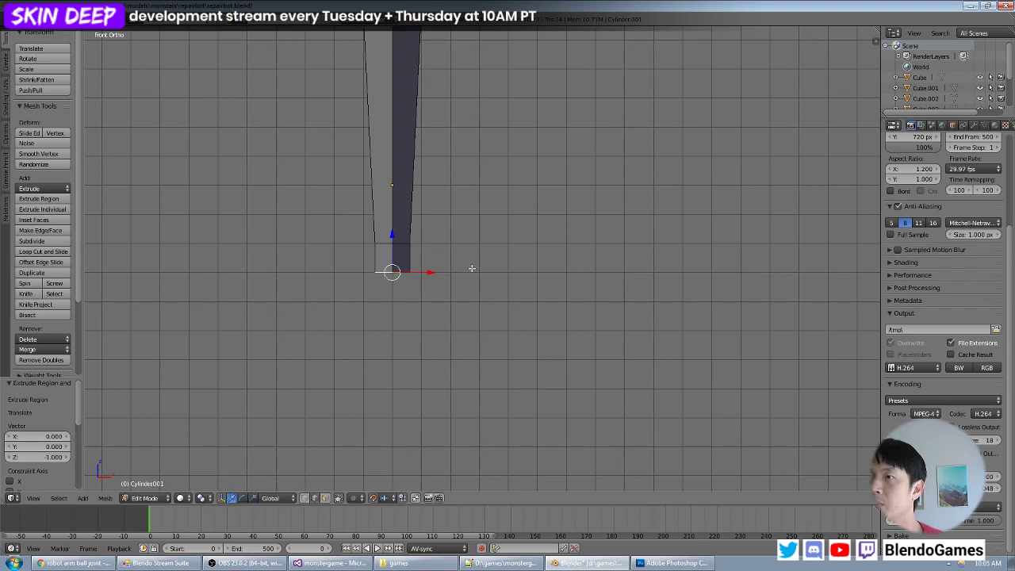
pyautogui.press('s')
pyautogui.click(484, 272)
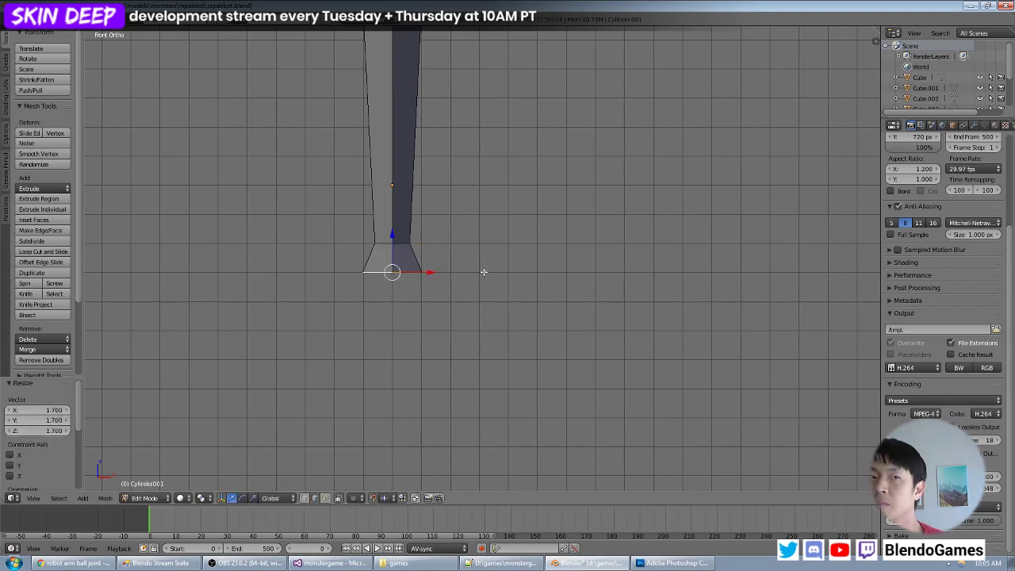
# - Extrude the flared bottom face another 1 unit straight down as a short collar
pyautogui.press('e')
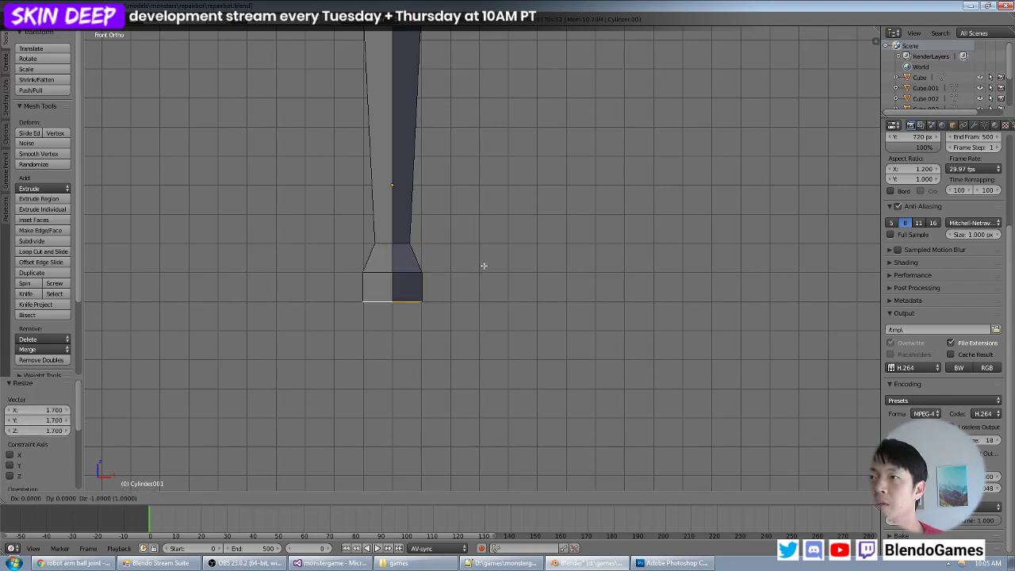
pyautogui.click(483, 266)
pyautogui.scroll(-5, 533, 253)
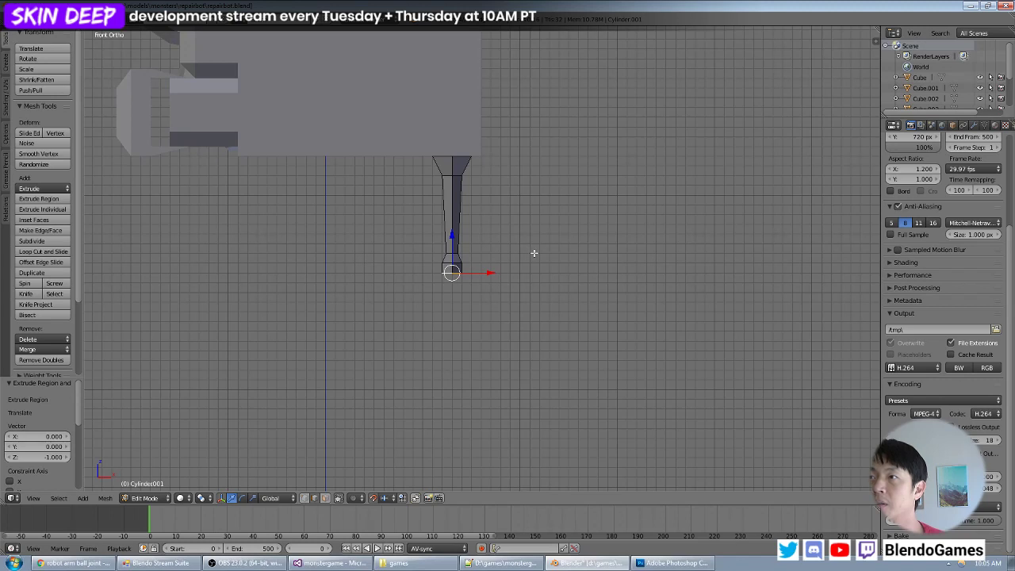
pyautogui.scroll(2, 534, 253)
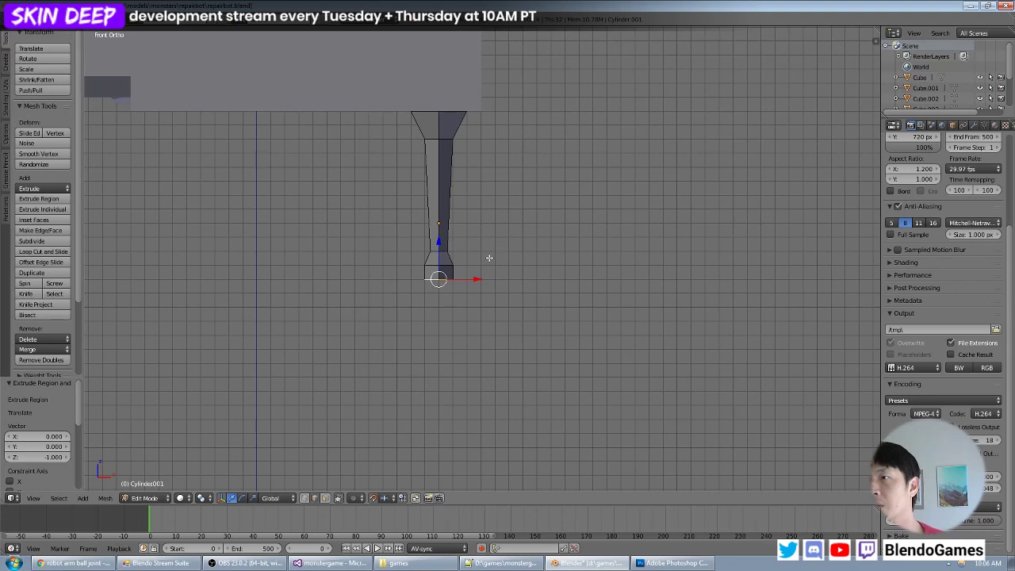
# - Form a flat rim at the collar's end by extruding its face 1 unit down, scaling it by 1.9 and raising it 1 unit along Z
pyautogui.press('e')
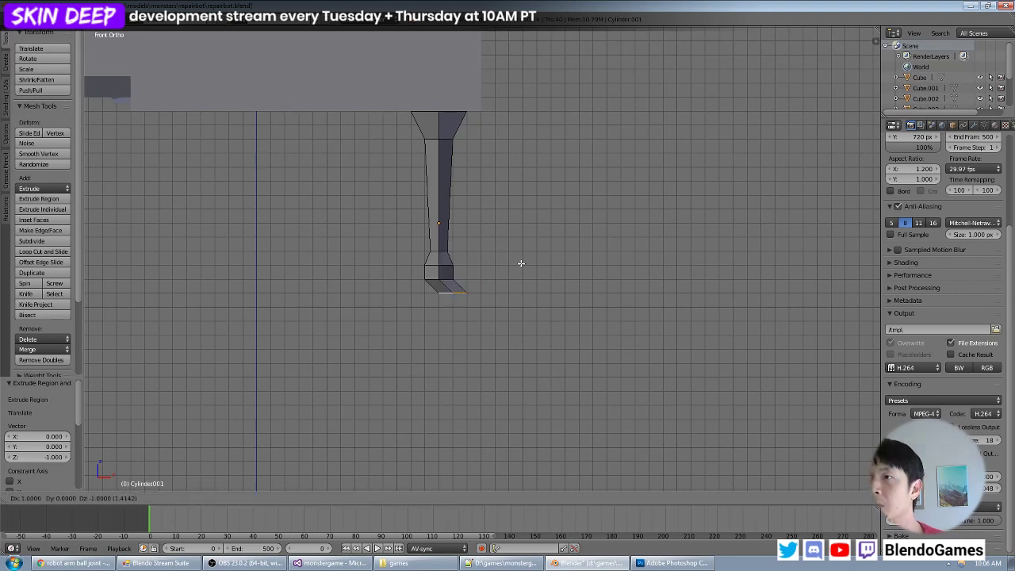
pyautogui.click(512, 265)
pyautogui.press('s')
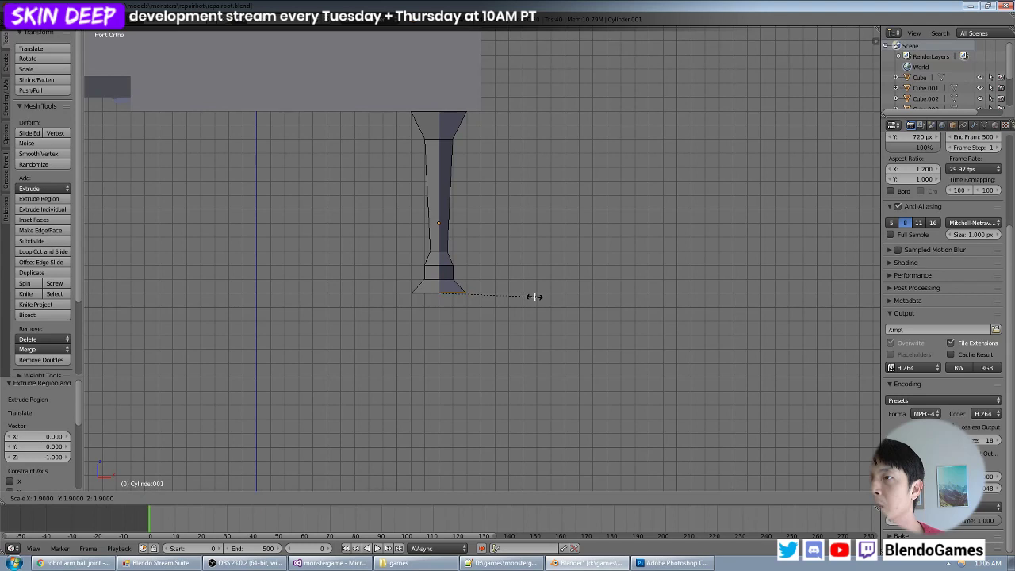
pyautogui.click(534, 295)
pyautogui.press('g')
pyautogui.press('z')
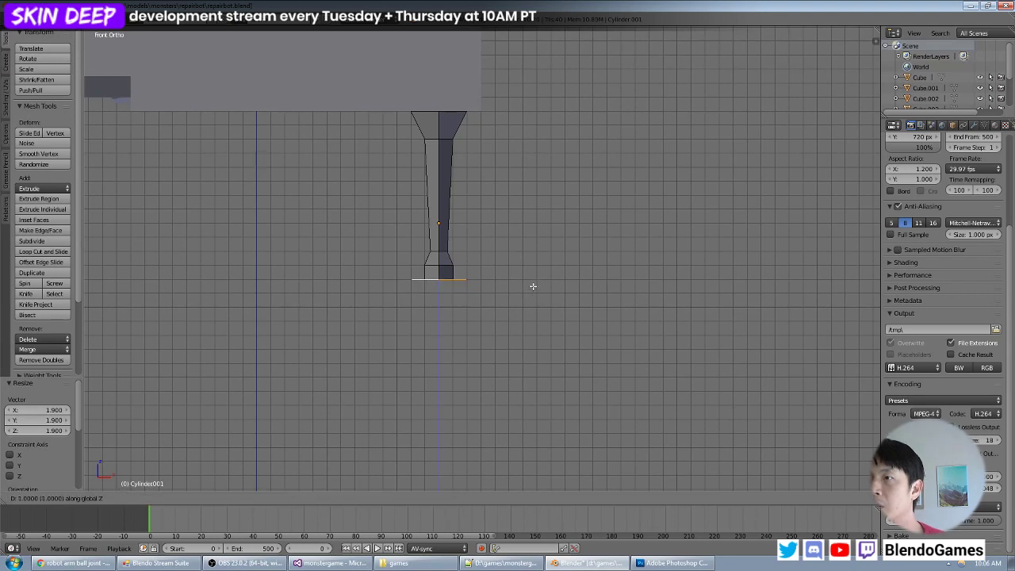
pyautogui.click(532, 285)
# - Extrude the rim face straight down into a thick block about 6 units tall, including a final 2-unit lowering along Z
pyautogui.moveTo(502, 233)
pyautogui.mouseDown(button='middle')
pyautogui.moveTo(486, 264)
pyautogui.moveTo(498, 232)
pyautogui.mouseUp(button='middle')
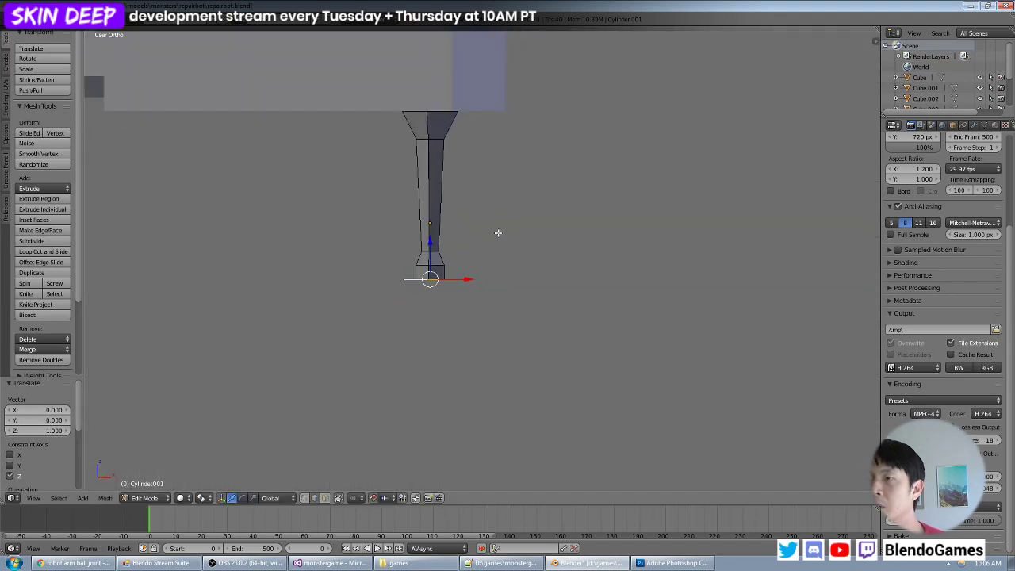
pyautogui.press('KP_1')
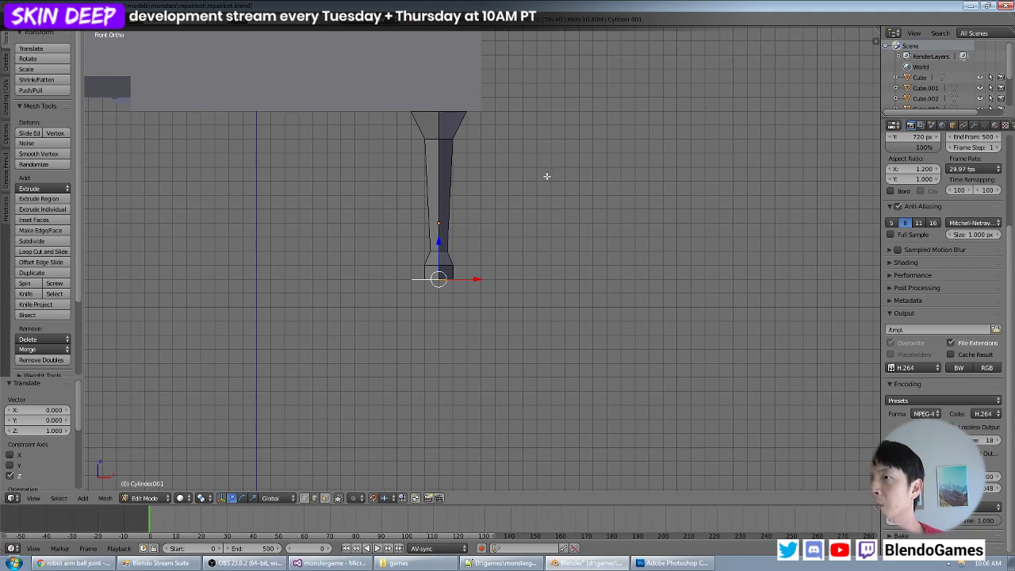
pyautogui.scroll(-2, 573, 160)
pyautogui.scroll(2, 572, 169)
pyautogui.press('e')
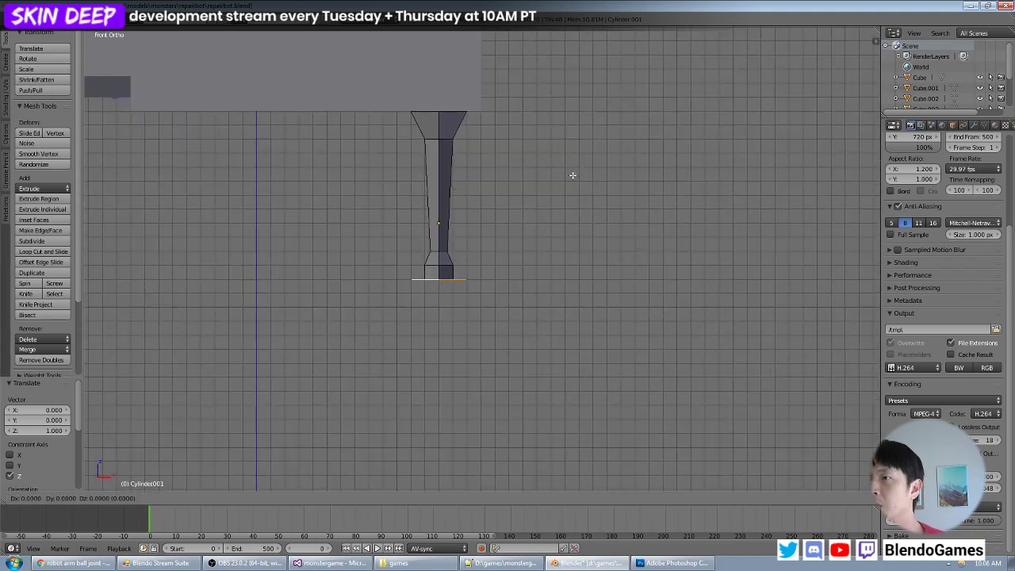
pyautogui.click(578, 230)
pyautogui.moveTo(578, 229); pyautogui.dragTo(523, 249, button='middle')
pyautogui.press('e')
pyautogui.click(497, 230)
pyautogui.scroll(-5, 507, 230)
pyautogui.scroll(4, 505, 246)
pyautogui.scroll(-6, 558, 229)
pyautogui.scroll(4, 523, 249)
pyautogui.press('KP_1')
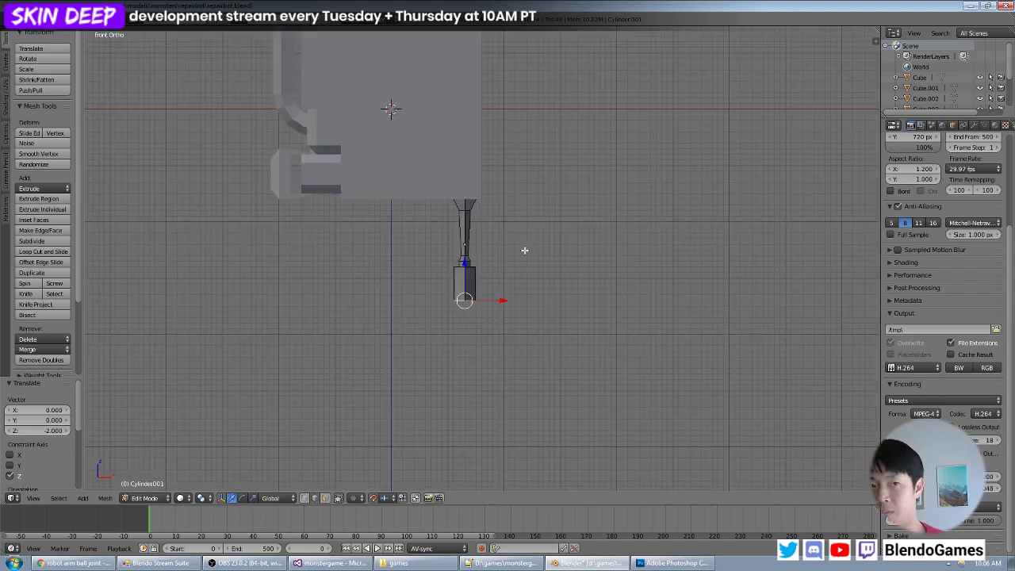
# - Extrude the block's bottom face 1 unit down and scale it to 0.5 to give the block a tapered end
pyautogui.scroll(7, 503, 259)
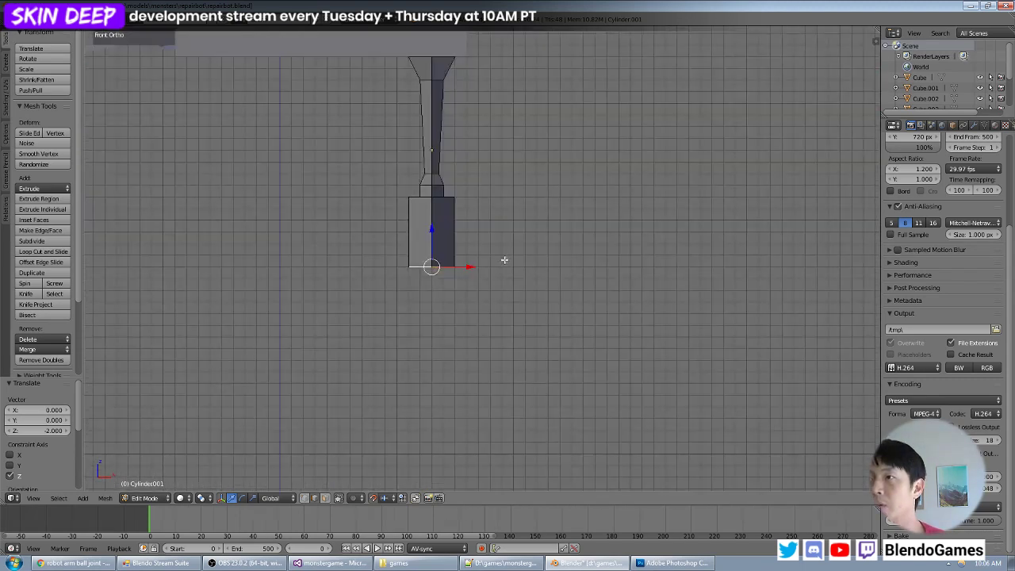
pyautogui.press('e')
pyautogui.click(507, 275)
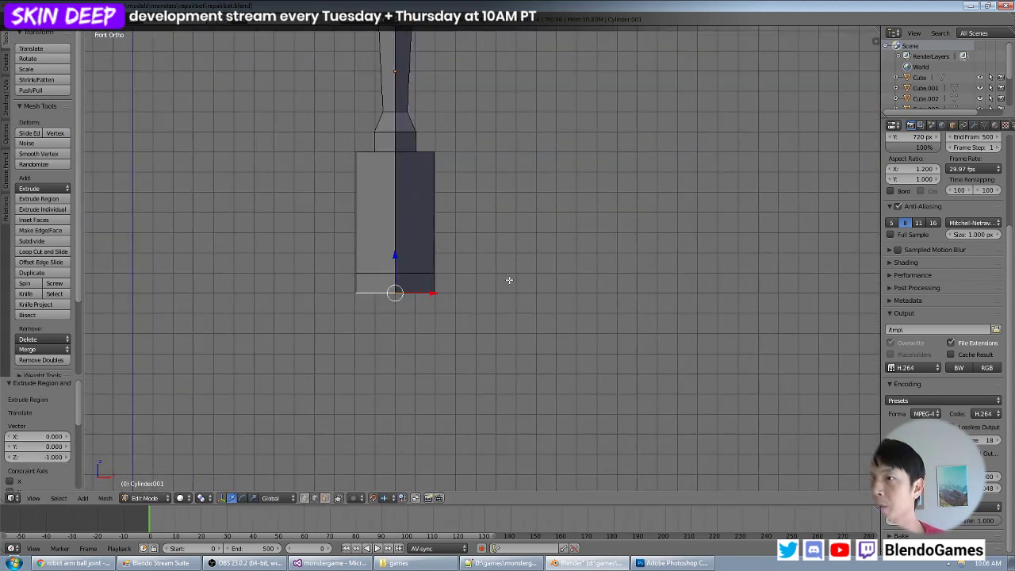
pyautogui.press('s')
pyautogui.click(442, 282)
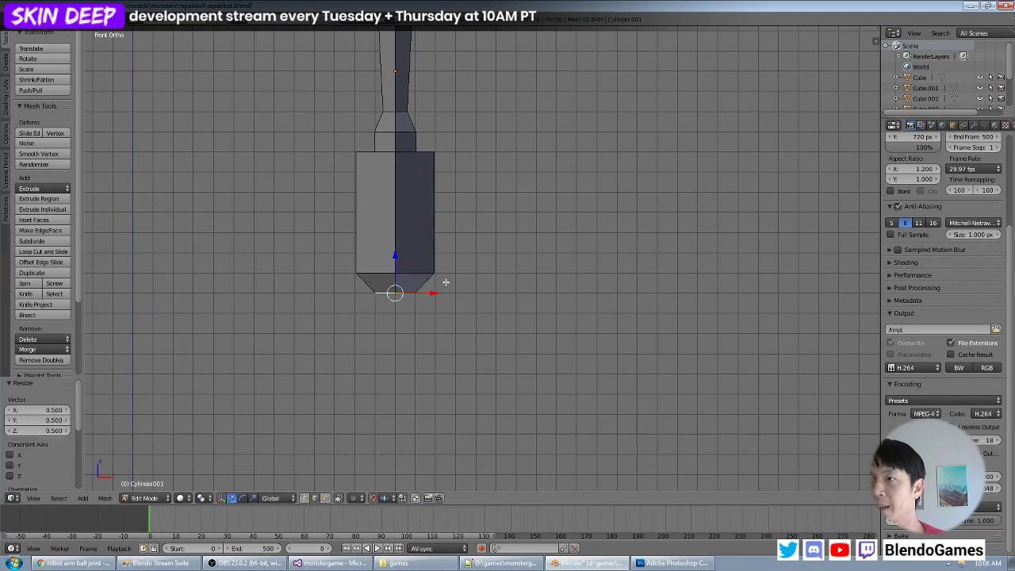
pyautogui.moveTo(441, 283); pyautogui.dragTo(475, 251, button='middle')
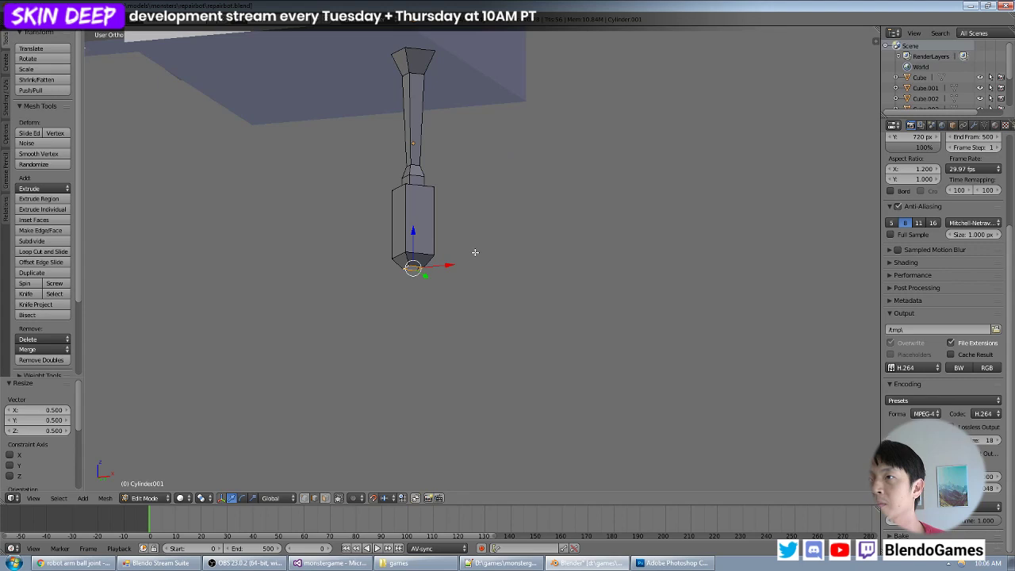
# - Switch to Chrome and search Google Images for "robot hand clamp"
pyautogui.hotkey('alt', 'Tab')
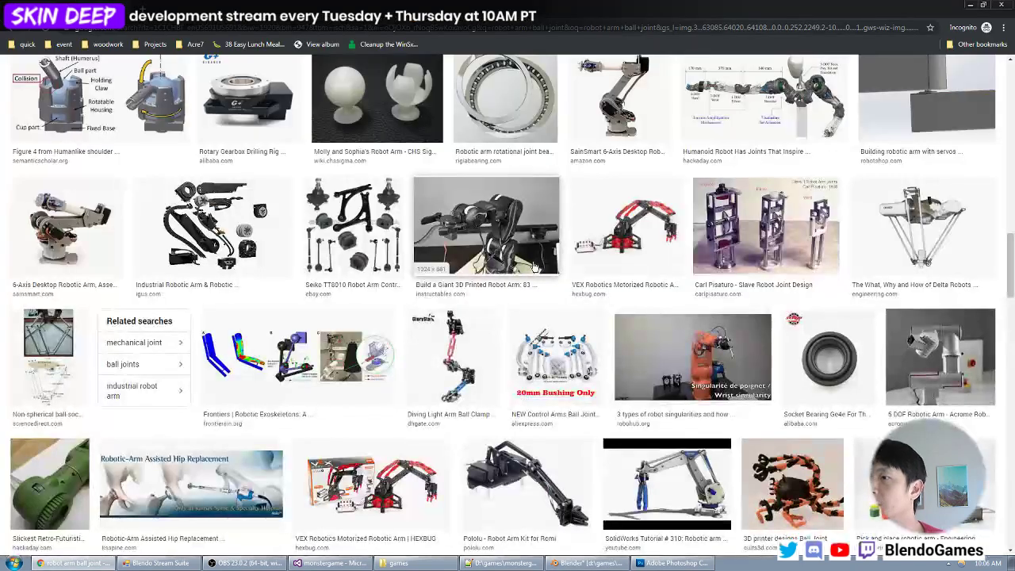
pyautogui.scroll(15, 535, 267)
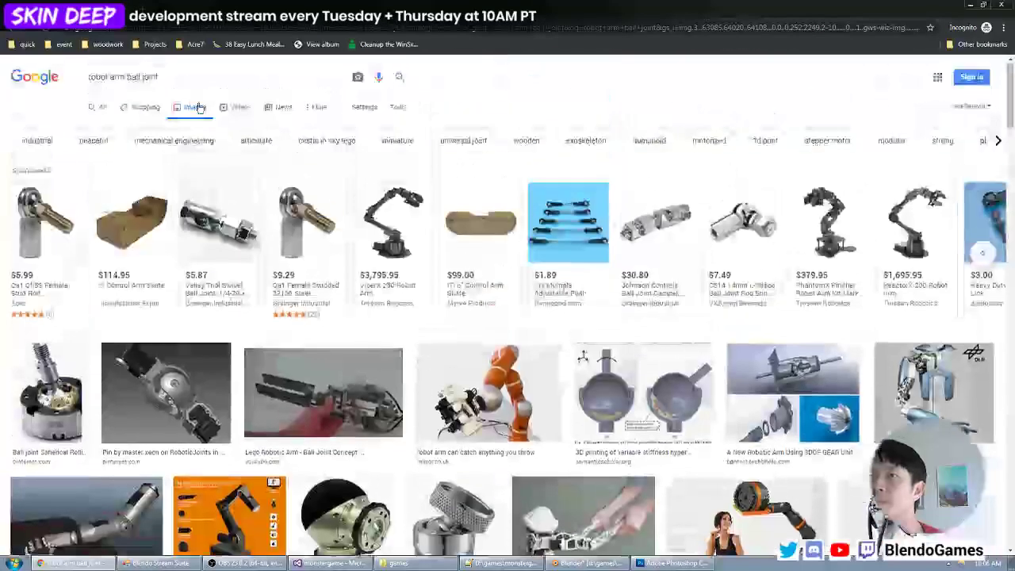
pyautogui.click(184, 79)
pyautogui.hotkey('ctrl', 'BackSpace')
pyautogui.hotkey('ctrl', 'BackSpace')
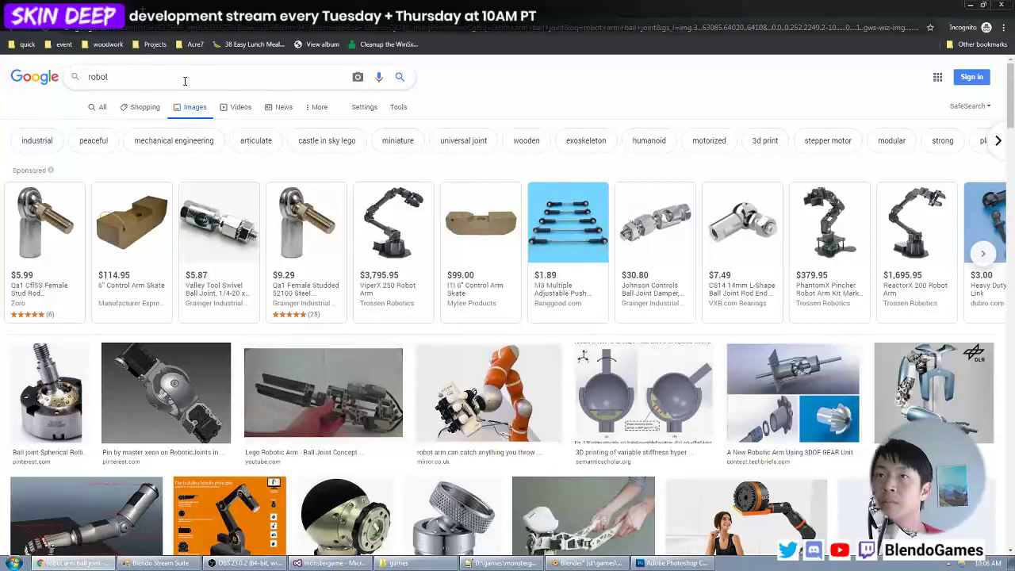
pyautogui.write('hand')
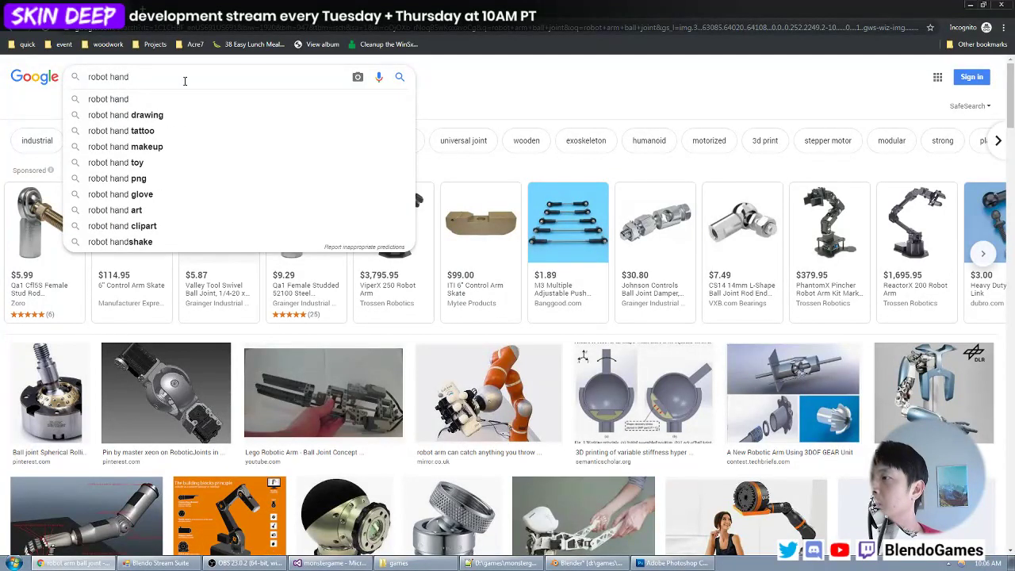
pyautogui.write(' clamp')
pyautogui.press('Return')
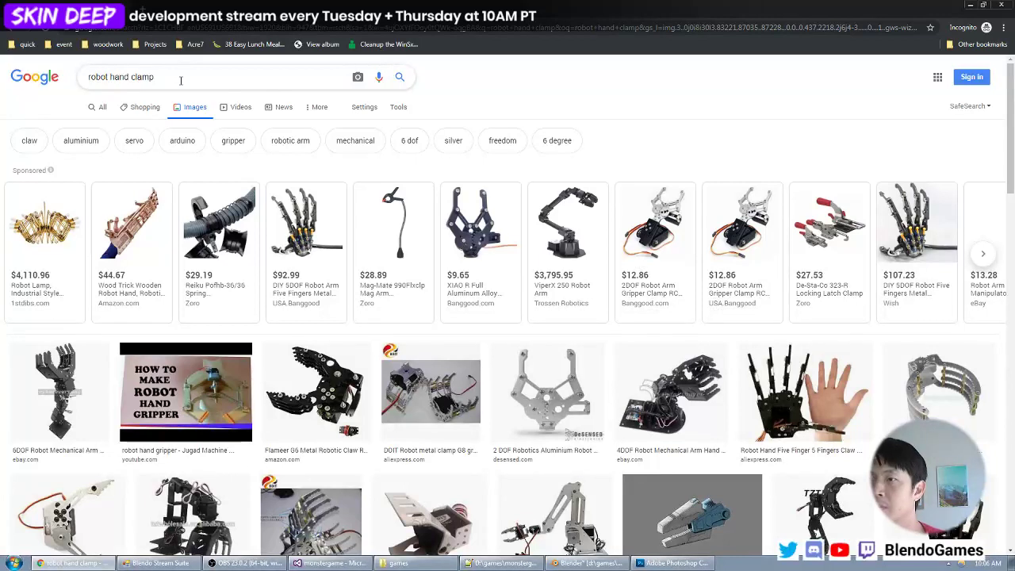
# - Browse the robot hand clamp image results and open the 3DOF mechanical arm clamp result in a new tab
pyautogui.doubleClick(180, 80)
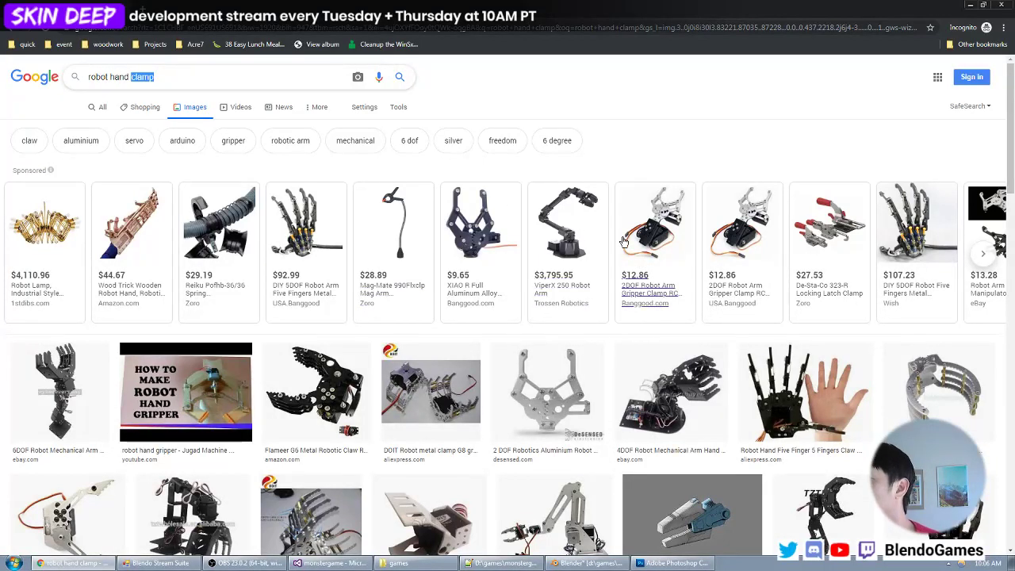
pyautogui.scroll(-2, 634, 190)
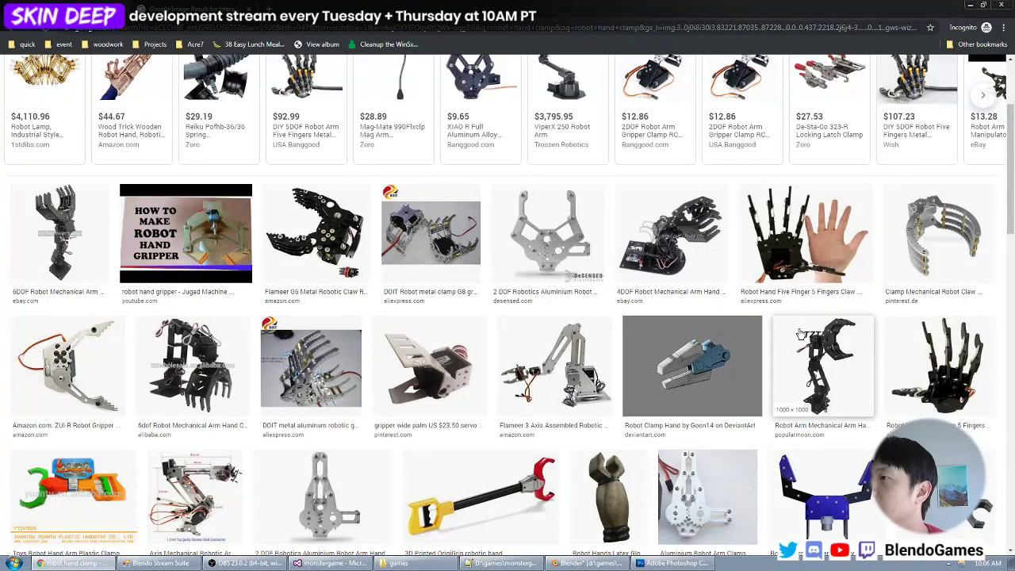
pyautogui.scroll(-3, 365, 247)
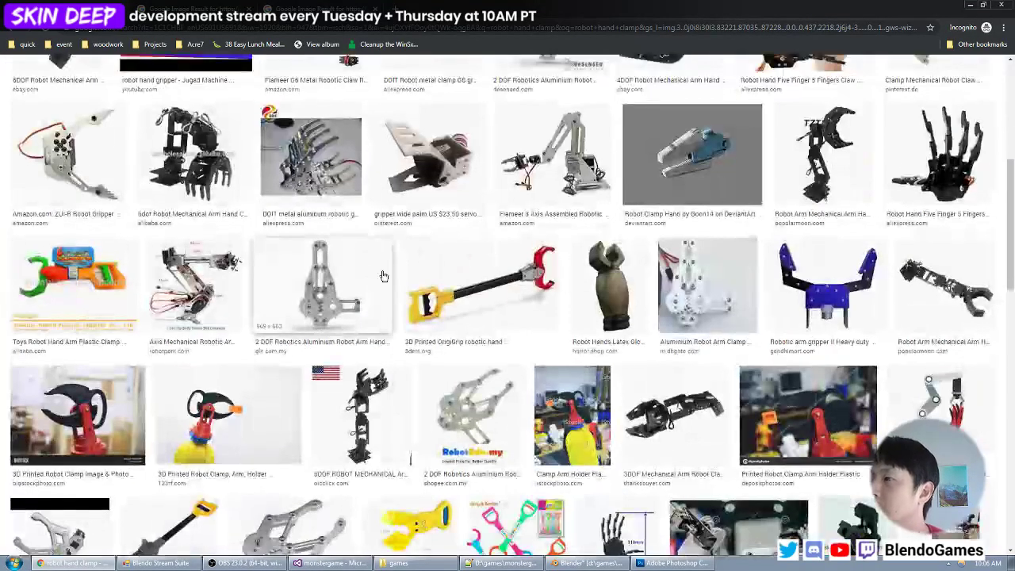
pyautogui.scroll(-3, 380, 276)
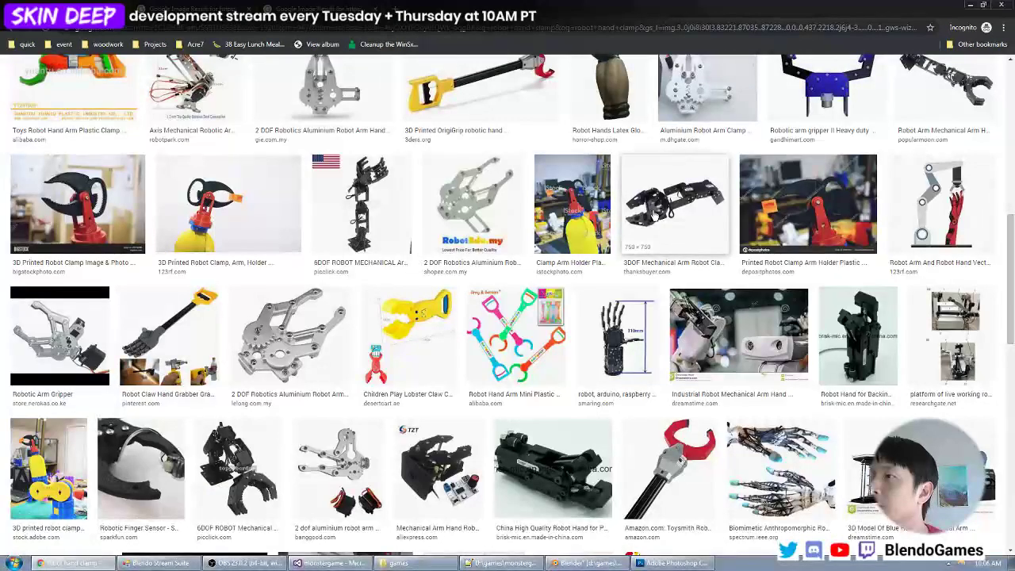
pyautogui.middleClick(651, 214)
# - Examine the opened claw references, viewing the PopularMoon claw image at full size and the 3DOF clamp image
pyautogui.click(172, 8)
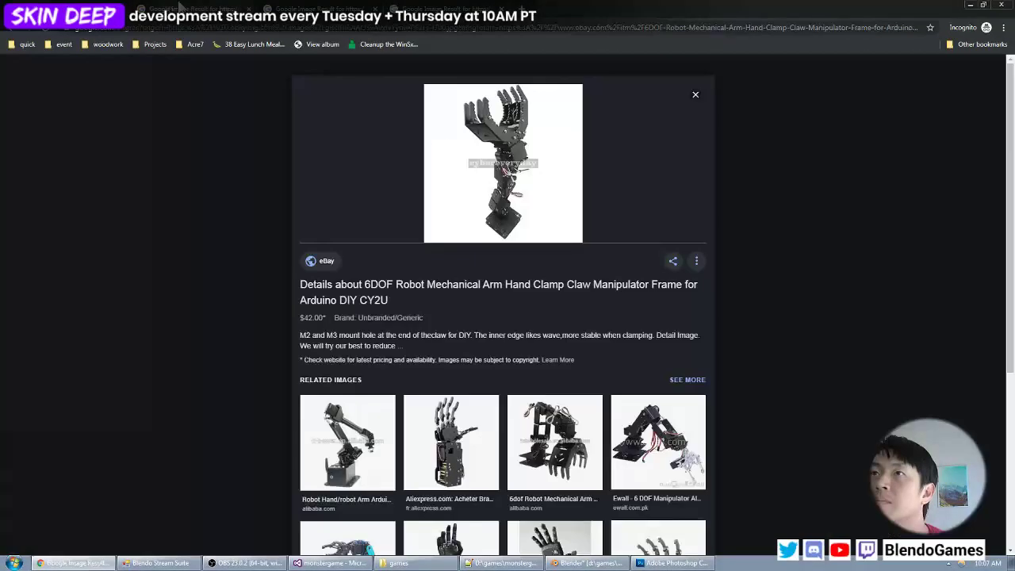
pyautogui.click(285, 8)
pyautogui.rightClick(485, 216)
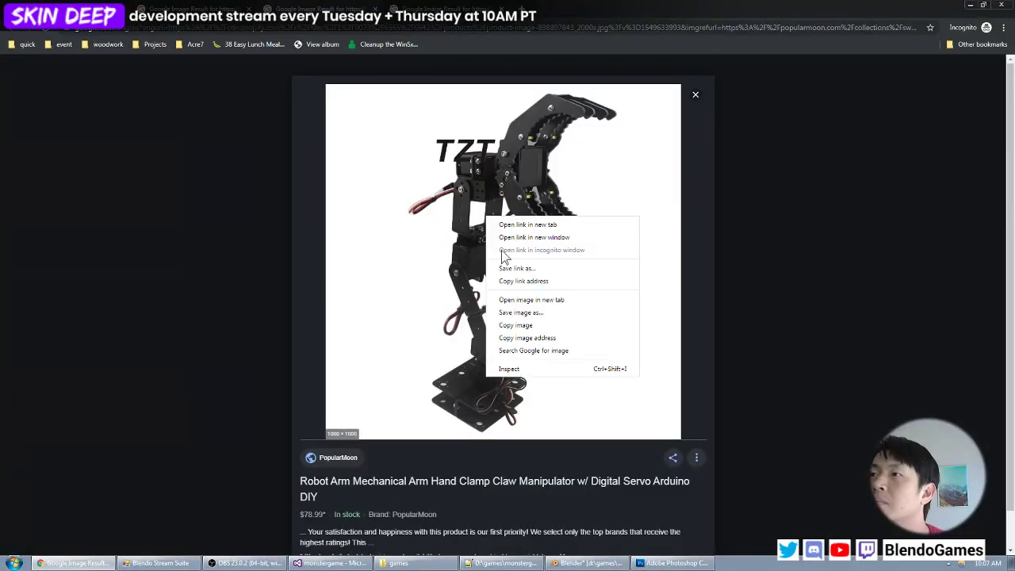
pyautogui.click(529, 300)
pyautogui.click(315, 8)
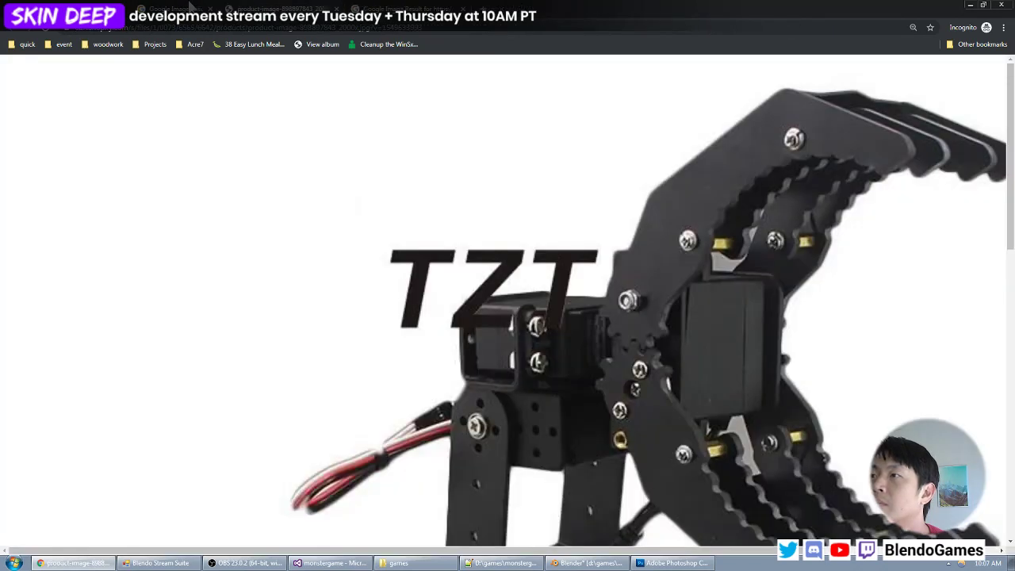
pyautogui.scroll(-1, 604, 245)
pyautogui.moveTo(604, 245); pyautogui.dragTo(650, 243, button='middle')
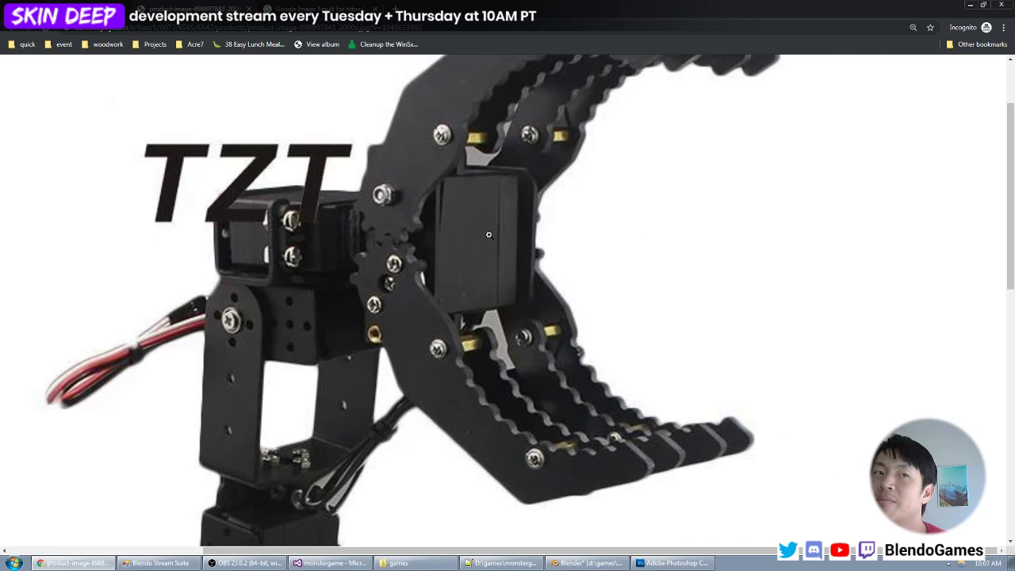
pyautogui.scroll(1, 492, 237)
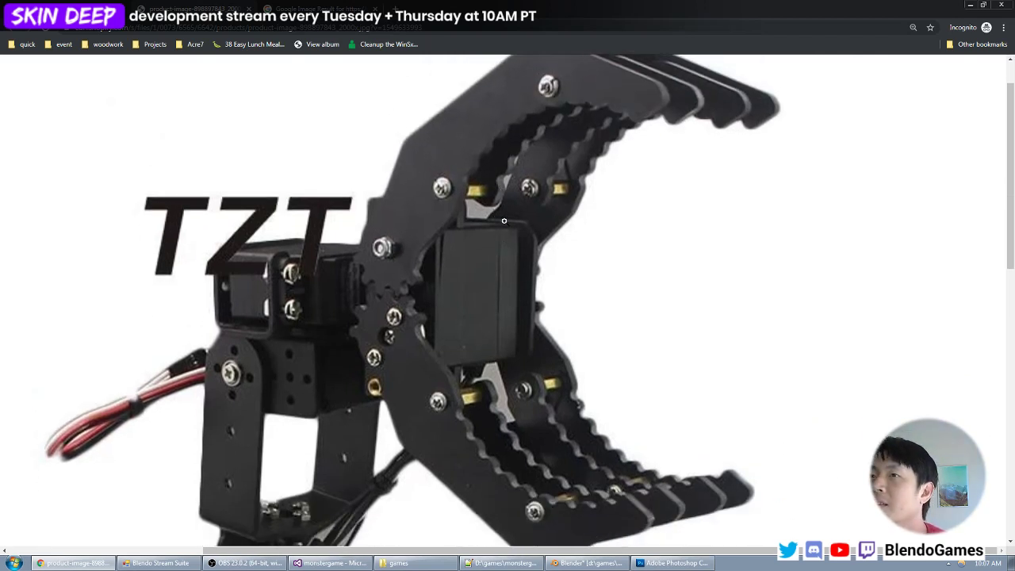
pyautogui.click(321, 9)
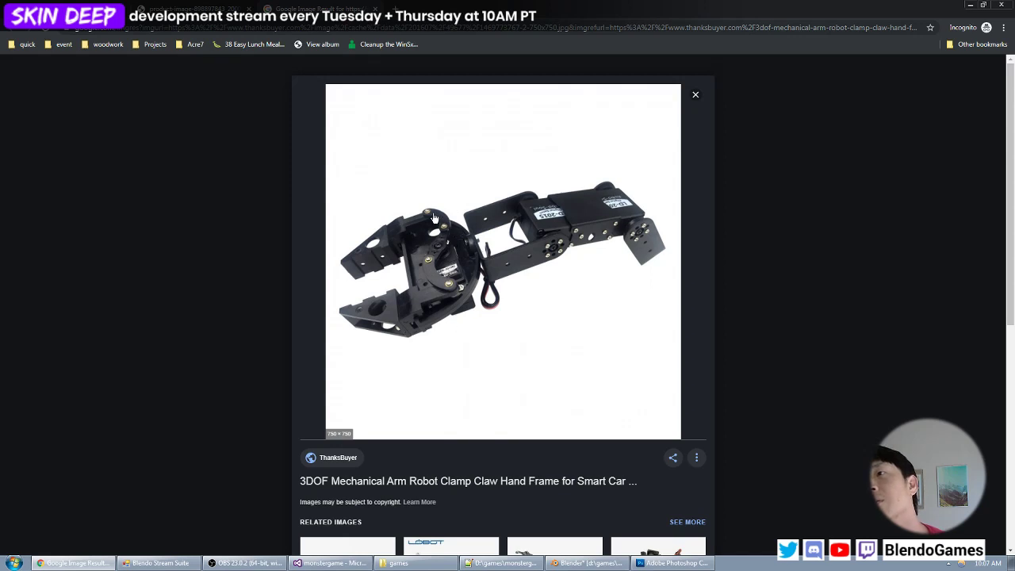
# - Switch back to Blender and add a cube to the arm mesh with nothing else selected
pyautogui.click(971, 4)
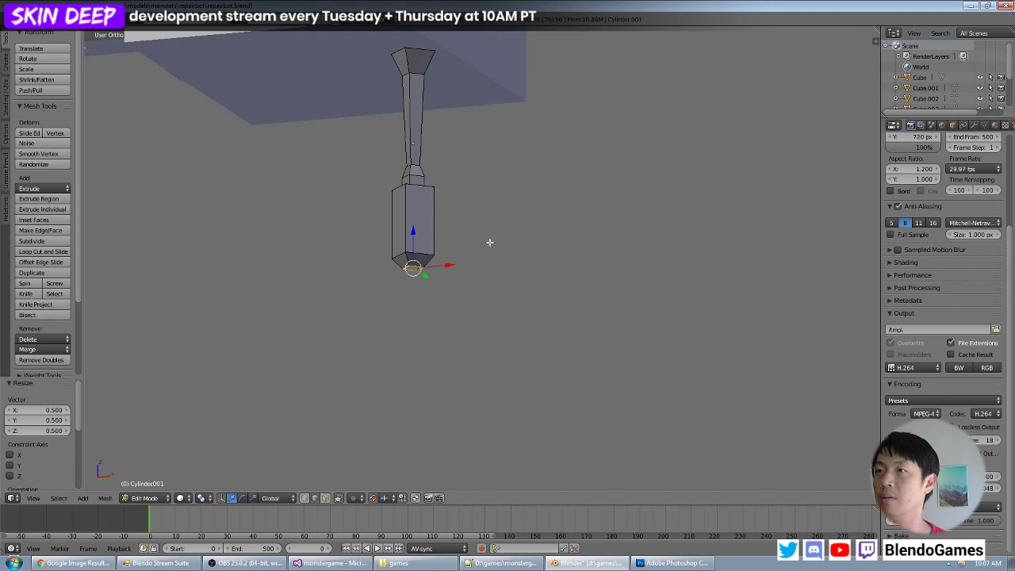
pyautogui.press('KP_1')
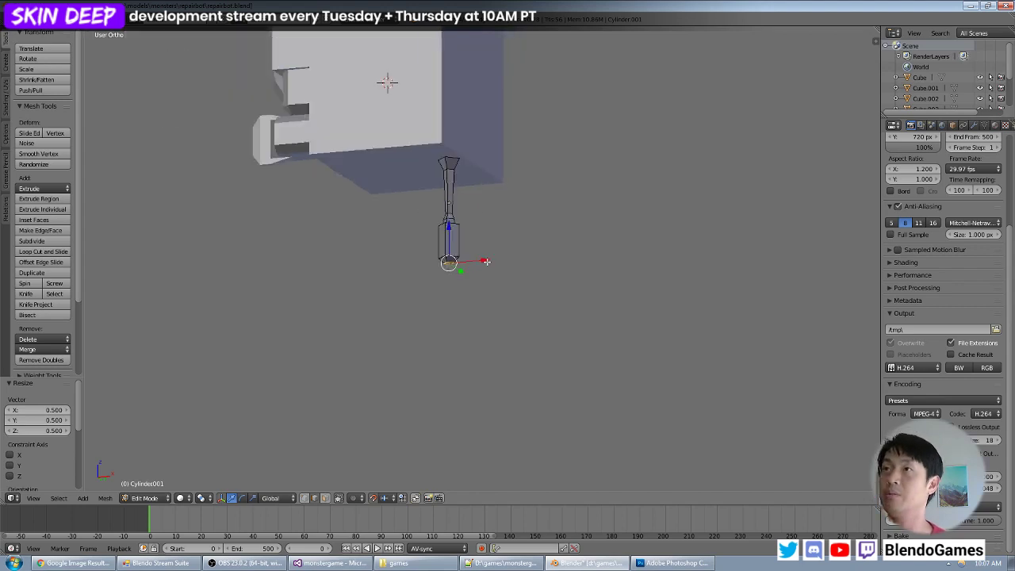
pyautogui.press('KP_Decimal')
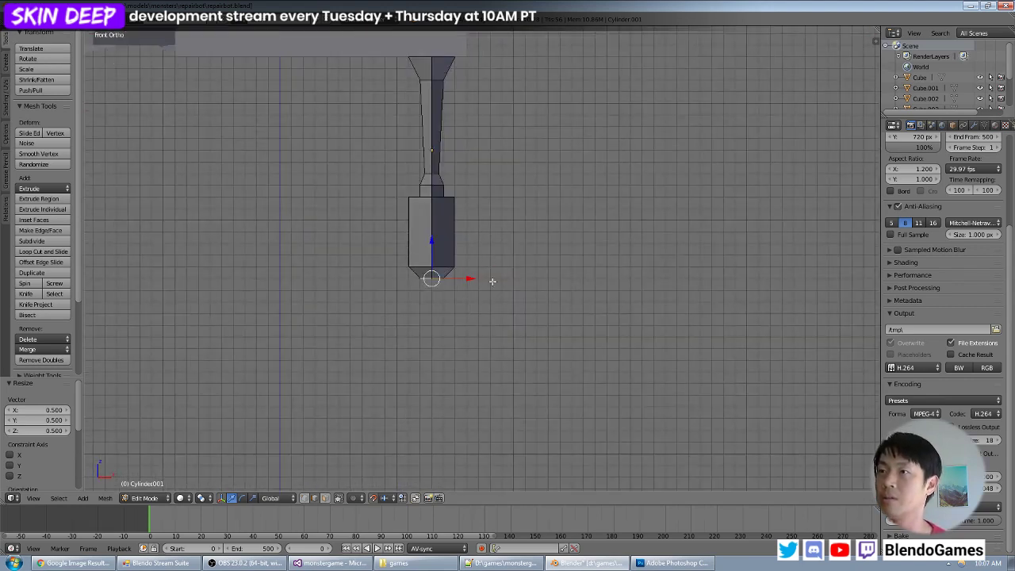
pyautogui.moveTo(492, 280); pyautogui.dragTo(492, 240, button='middle')
pyautogui.press('a')
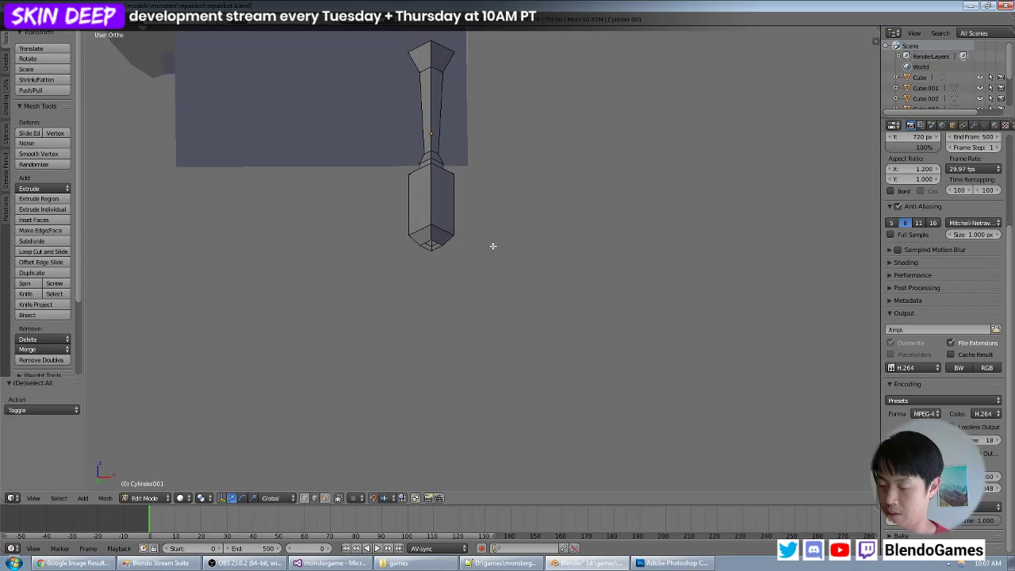
pyautogui.press('KP_7')
pyautogui.press('KP_1')
pyautogui.hotkey('shift', 'a')
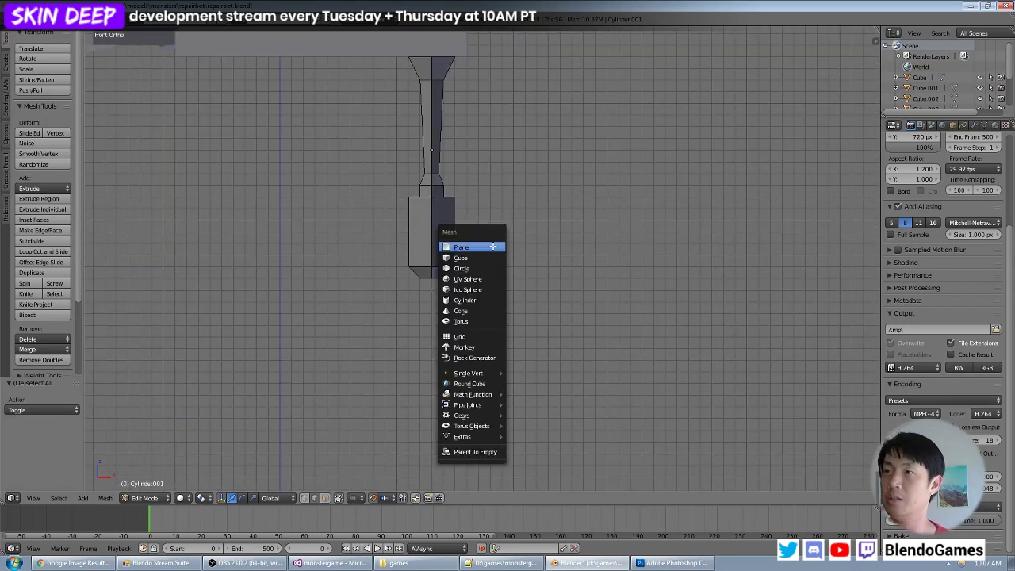
pyautogui.click(490, 256)
pyautogui.scroll(-5, 490, 254)
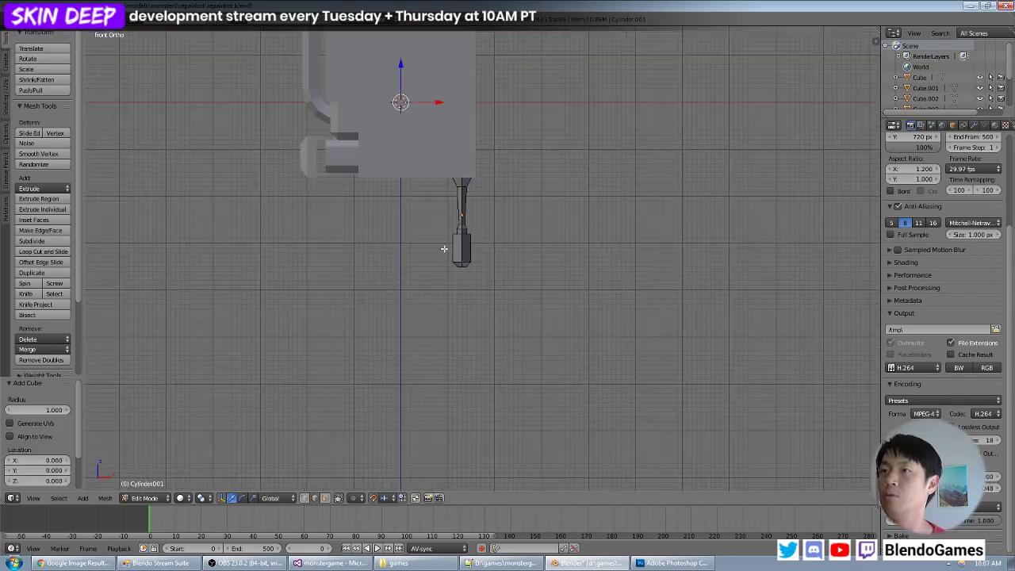
# - Move the cube directly beneath the arm's tapered end, shifting it 13 along X, -36 along Z and -4 along Y
pyautogui.press('g')
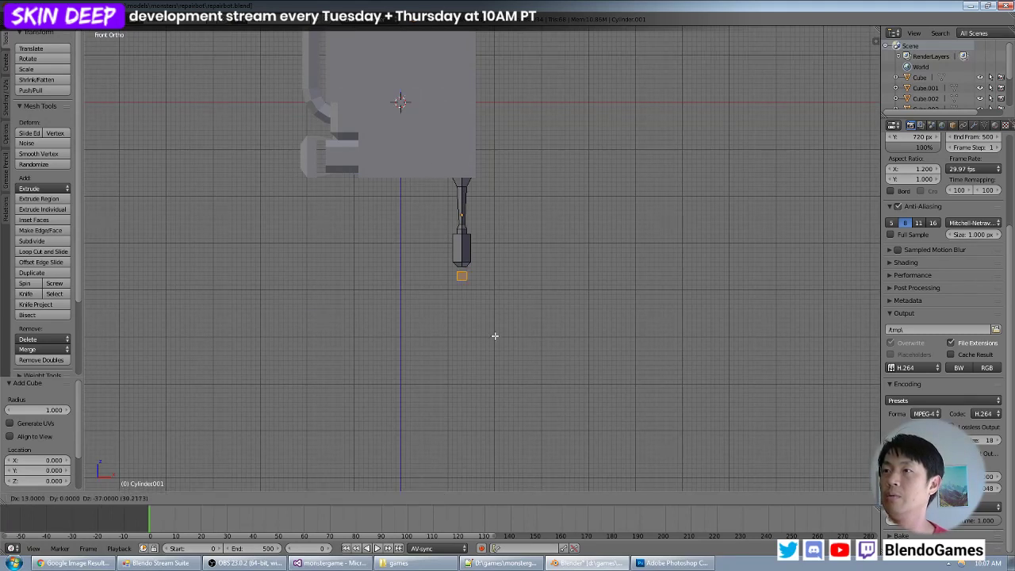
pyautogui.click(495, 332)
pyautogui.scroll(2, 499, 325)
pyautogui.scroll(2, 509, 319)
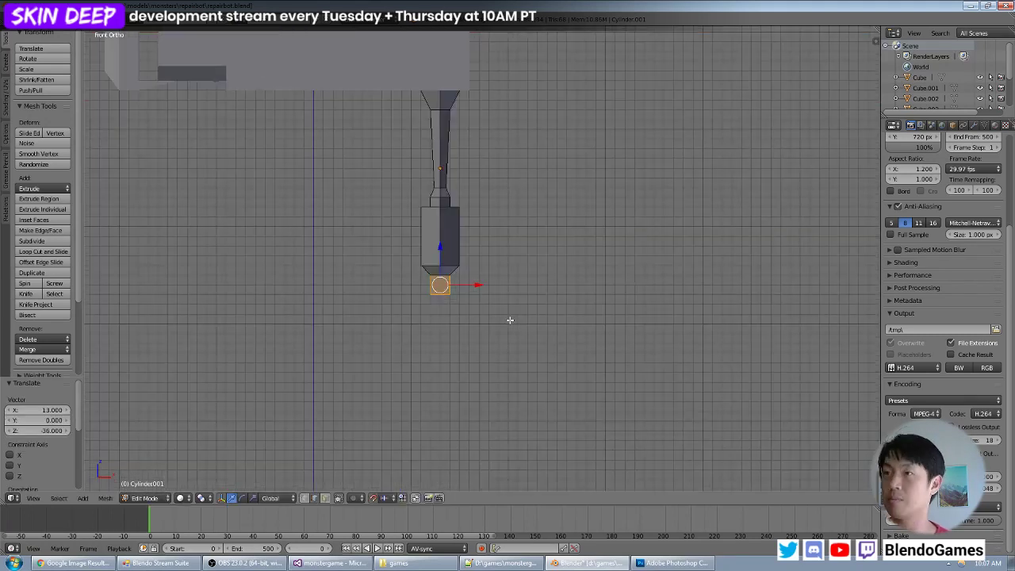
pyautogui.press('KP_3')
pyautogui.press('g')
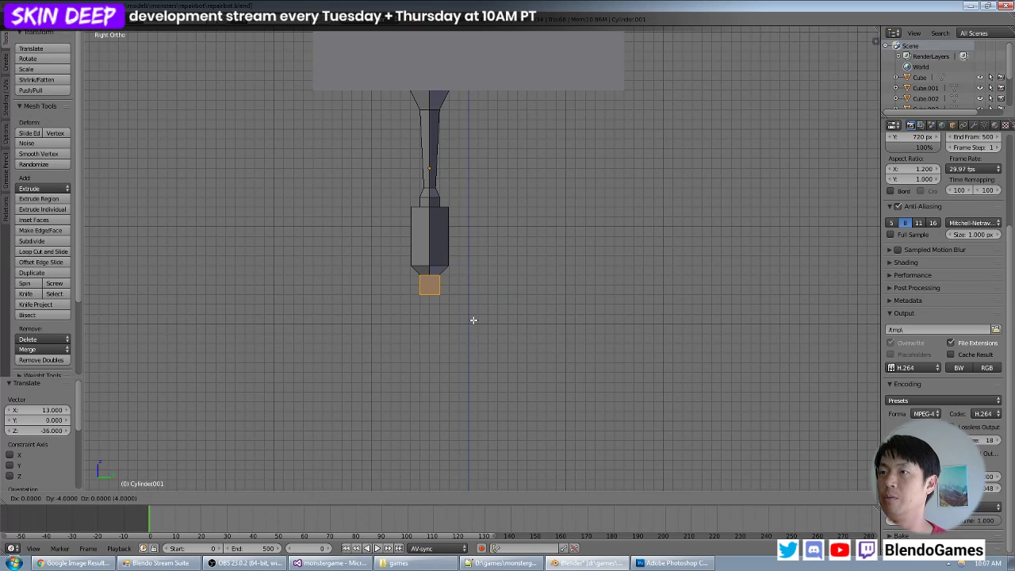
pyautogui.click(473, 316)
pyautogui.moveTo(446, 320); pyautogui.dragTo(544, 333, button='middle')
# - Scale the cube by 4 along X to form a wide crossbar under the arm
pyautogui.press('KP_1')
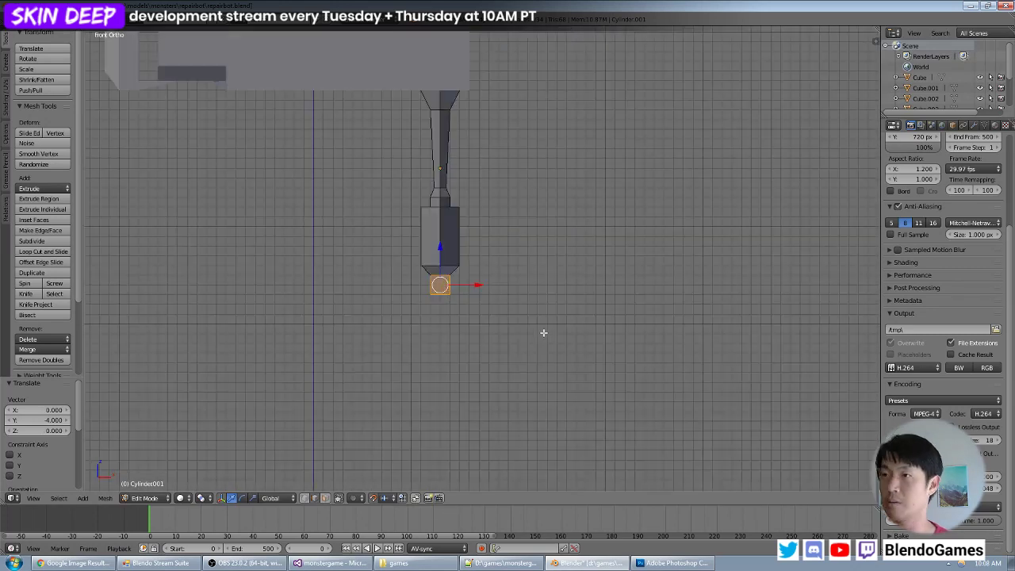
pyautogui.press('s')
pyautogui.press('x')
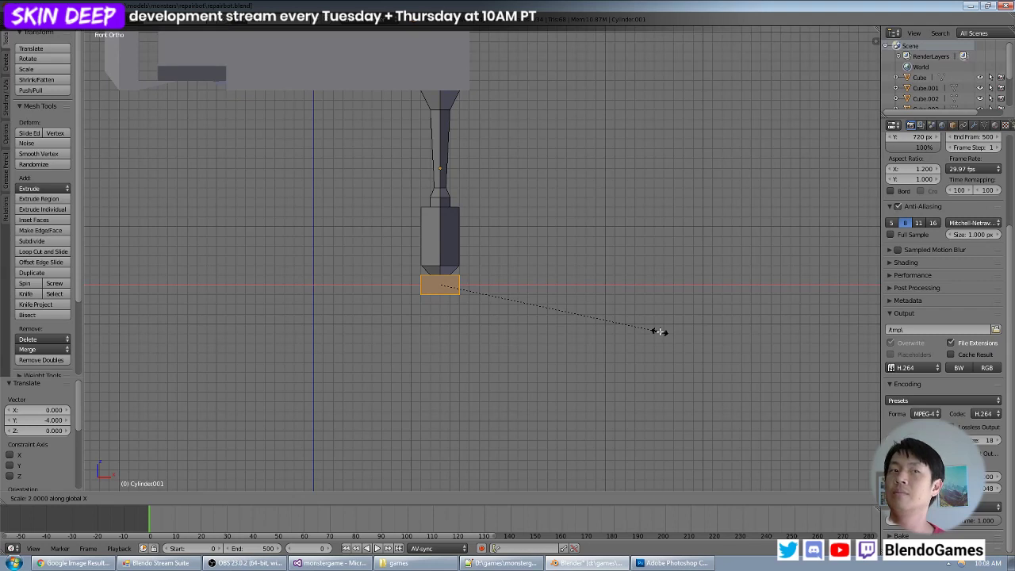
pyautogui.press('4')
pyautogui.press('Return')
pyautogui.scroll(-3, 575, 277)
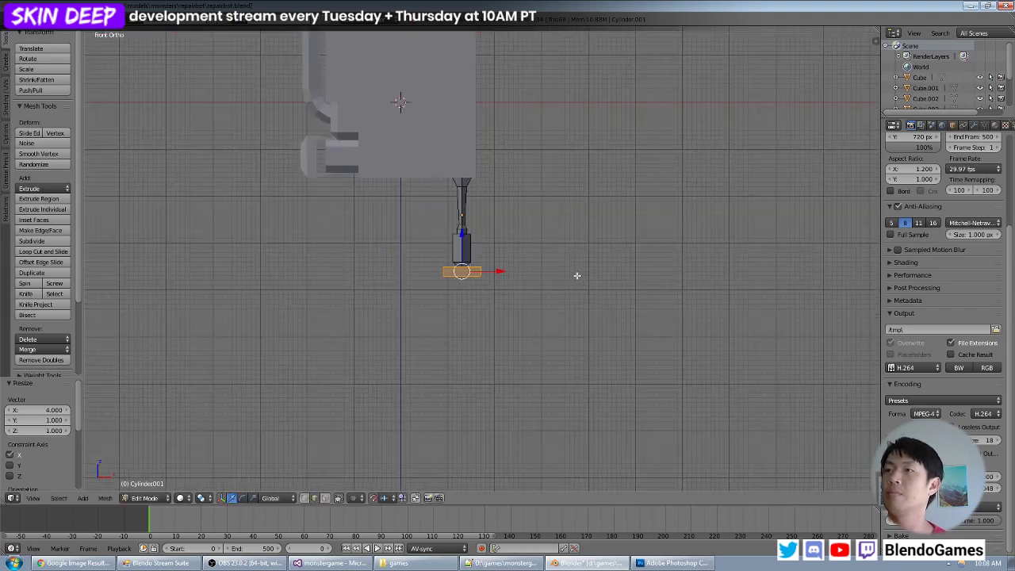
pyautogui.moveTo(575, 277); pyautogui.dragTo(465, 217, button='middle')
pyautogui.scroll(3, 464, 253)
pyautogui.scroll(-4, 490, 275)
pyautogui.scroll(4, 489, 260)
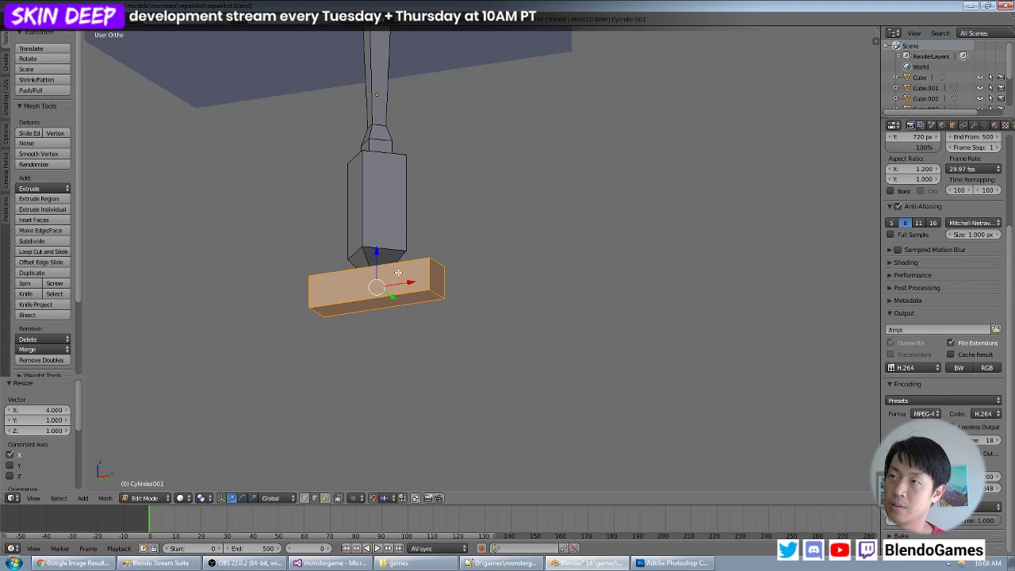
# - Select all linked faces of the crossbar in Edit Mode and hide them
pyautogui.press('a')
pyautogui.press('Tab')
pyautogui.press('Tab')
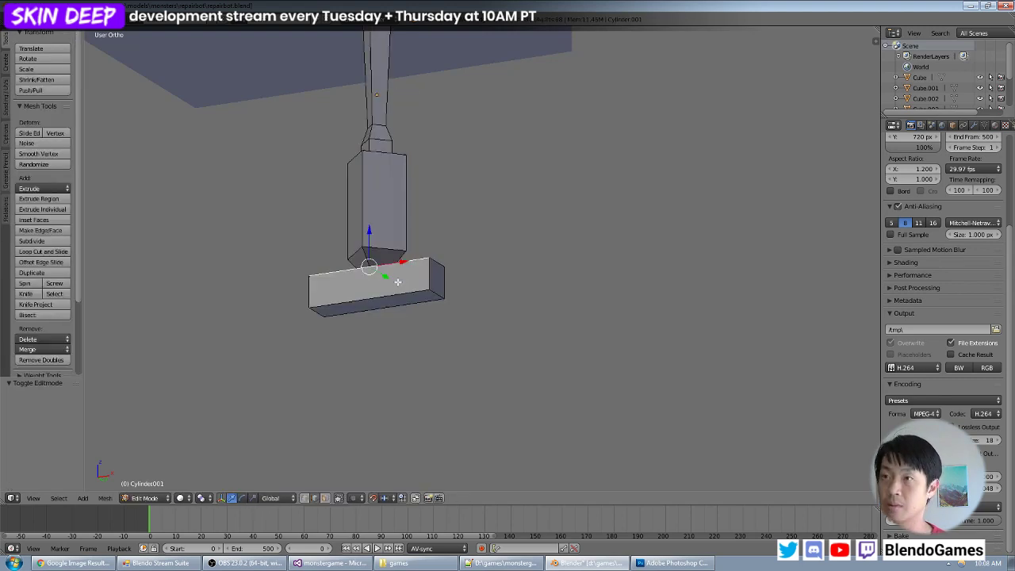
pyautogui.rightClick(395, 282)
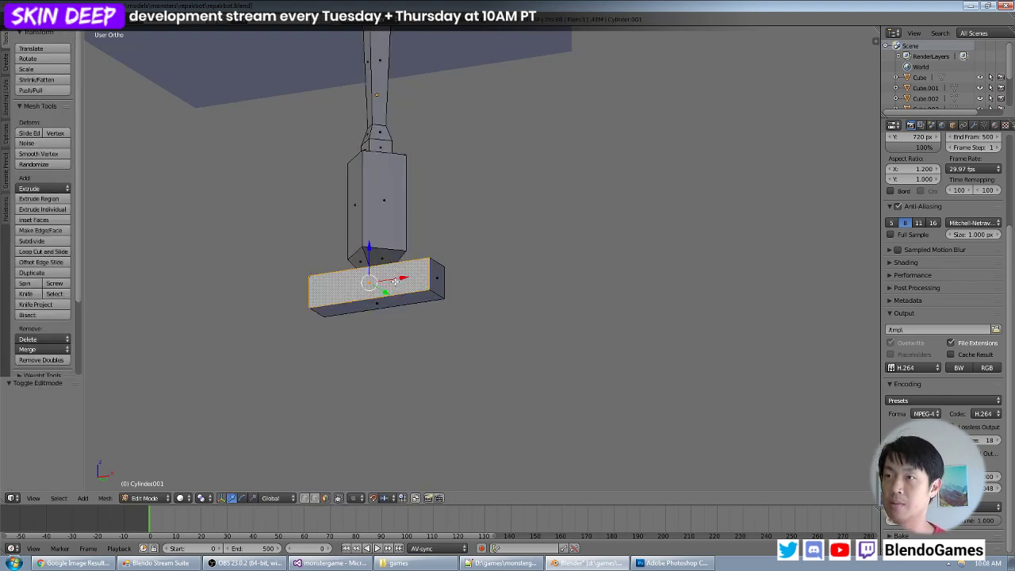
pyautogui.hotkey('ctrl', 'l')
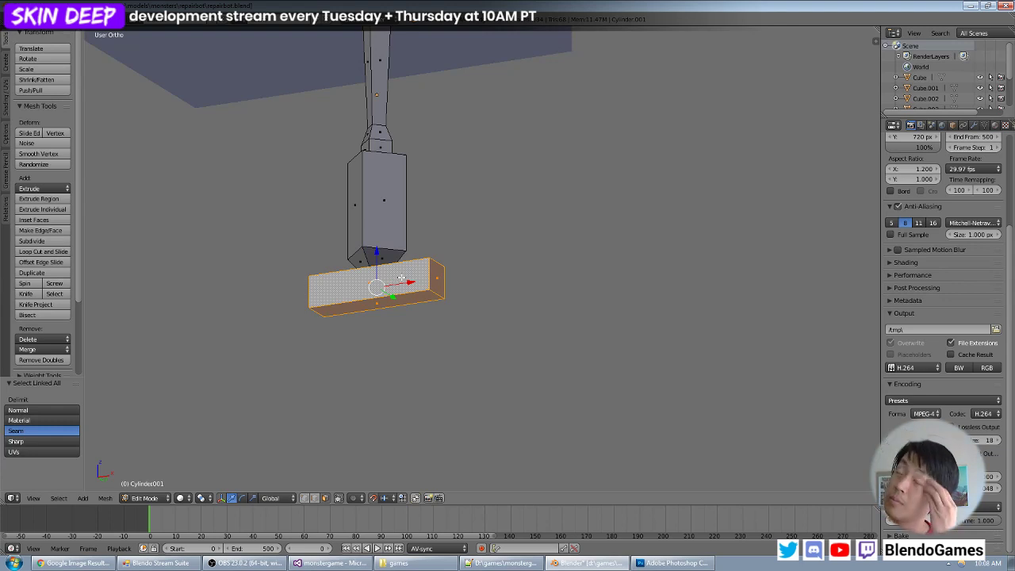
pyautogui.press('h')
# - Close the open hole at the arm's tapered end by filling its edges with a face
pyautogui.rightClick(379, 266)
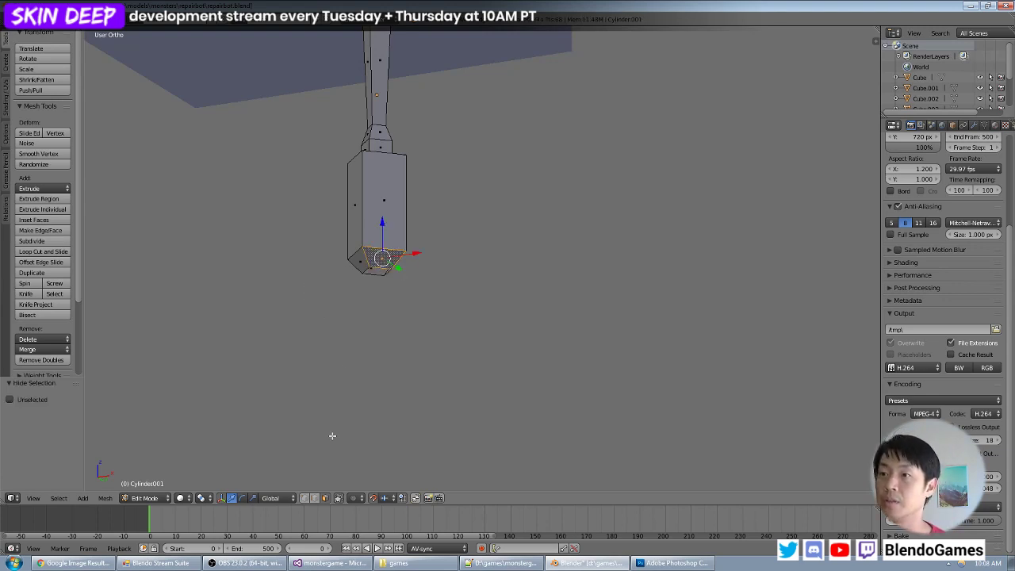
pyautogui.moveTo(382, 280); pyautogui.dragTo(387, 252, button='middle')
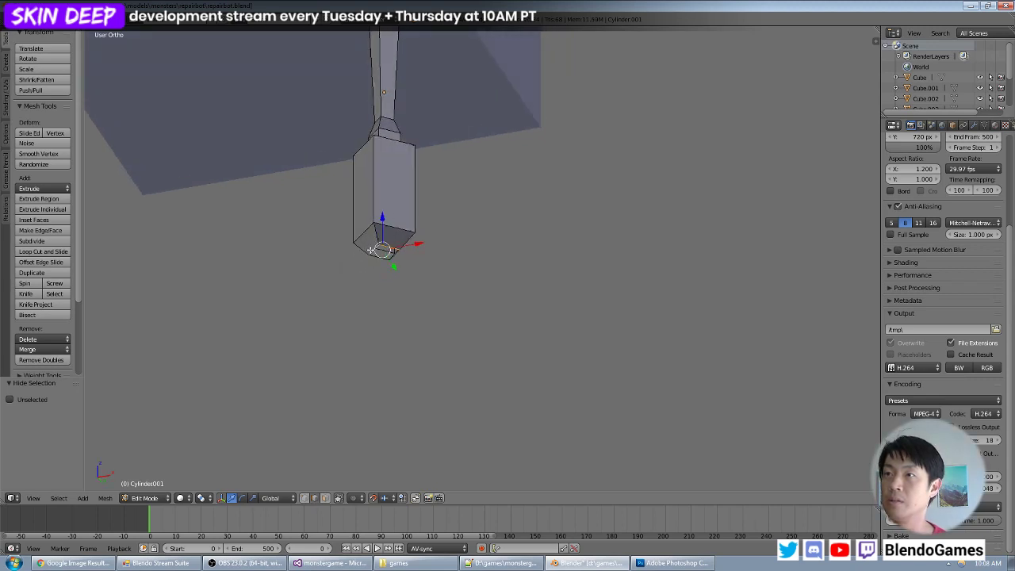
pyautogui.scroll(4, 391, 255)
pyautogui.scroll(2, 389, 256)
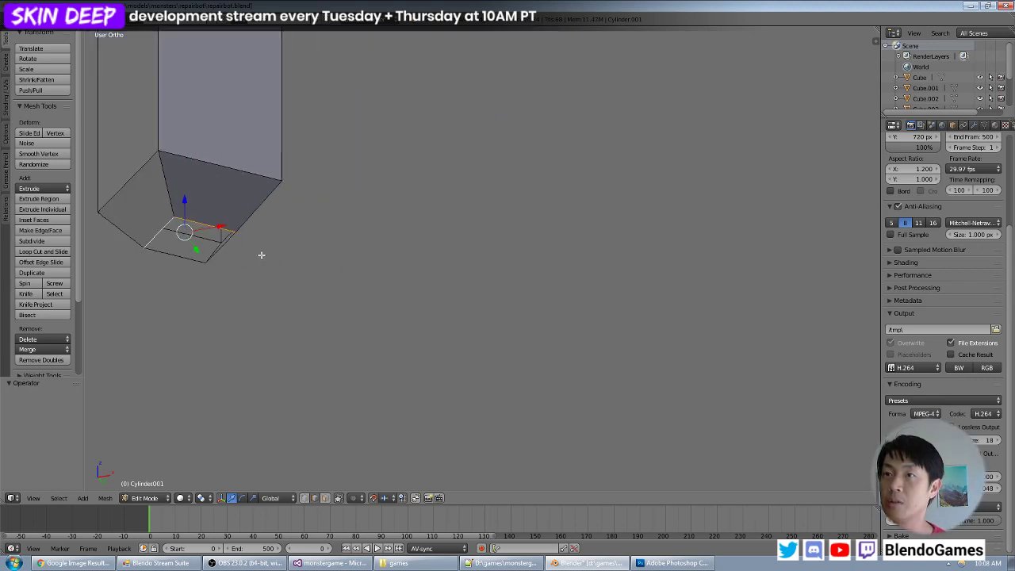
pyautogui.keyDown('shift'); pyautogui.rightClick(189, 257); pyautogui.keyUp('shift')
pyautogui.press('f')
# - Inspect the arm and its crossbar in Object Mode from several angles
pyautogui.scroll(-5, 285, 249)
pyautogui.press('Tab')
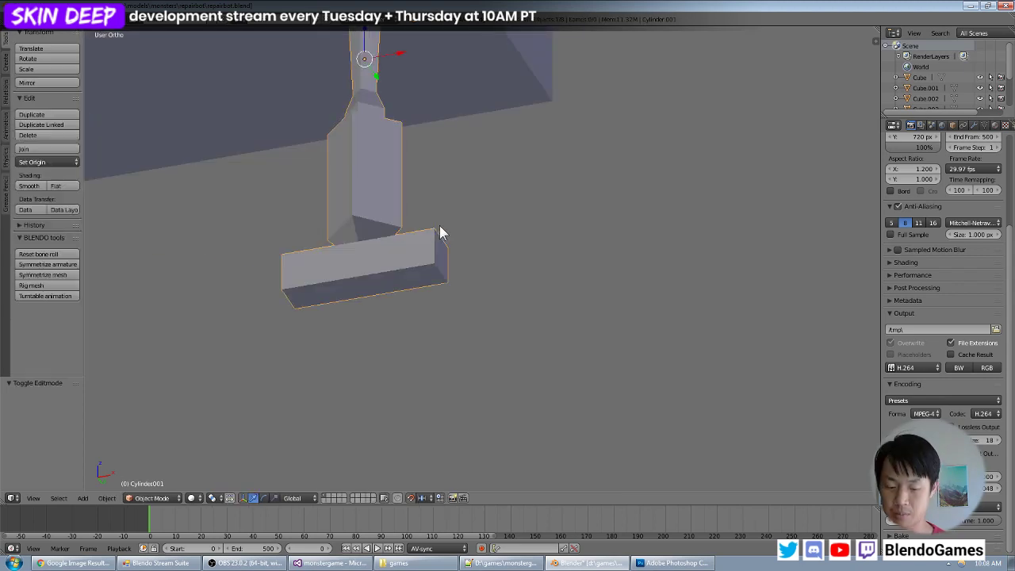
pyautogui.scroll(-1, 439, 224)
pyautogui.moveTo(441, 210); pyautogui.dragTo(435, 236, button='middle')
pyautogui.press('a')
pyautogui.scroll(-3, 433, 237)
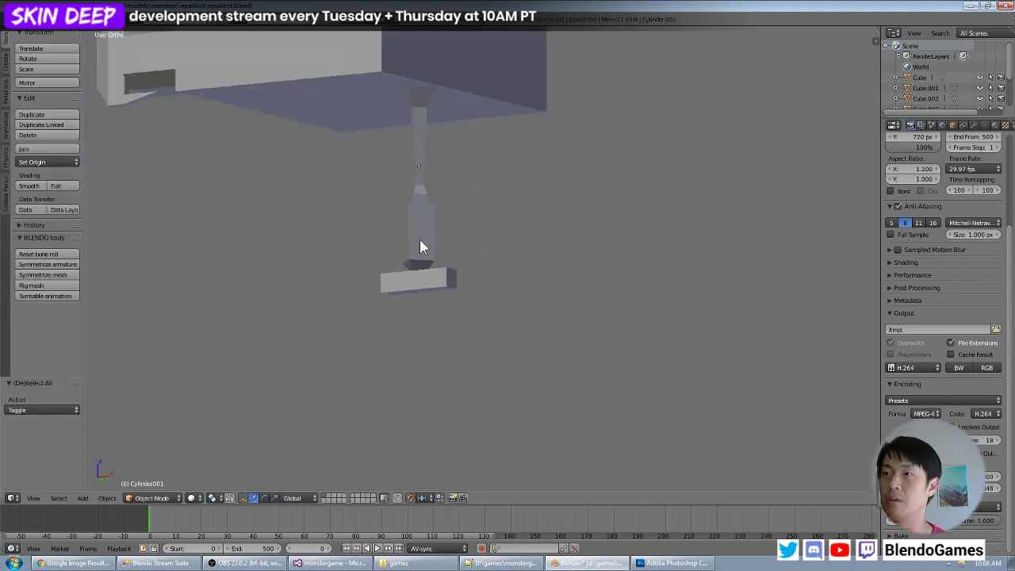
pyautogui.scroll(4, 420, 252)
pyautogui.press('Tab')
# - Reveal the hidden crossbar, select all its linked faces in face select mode and return to Object Mode
pyautogui.press('Tab')
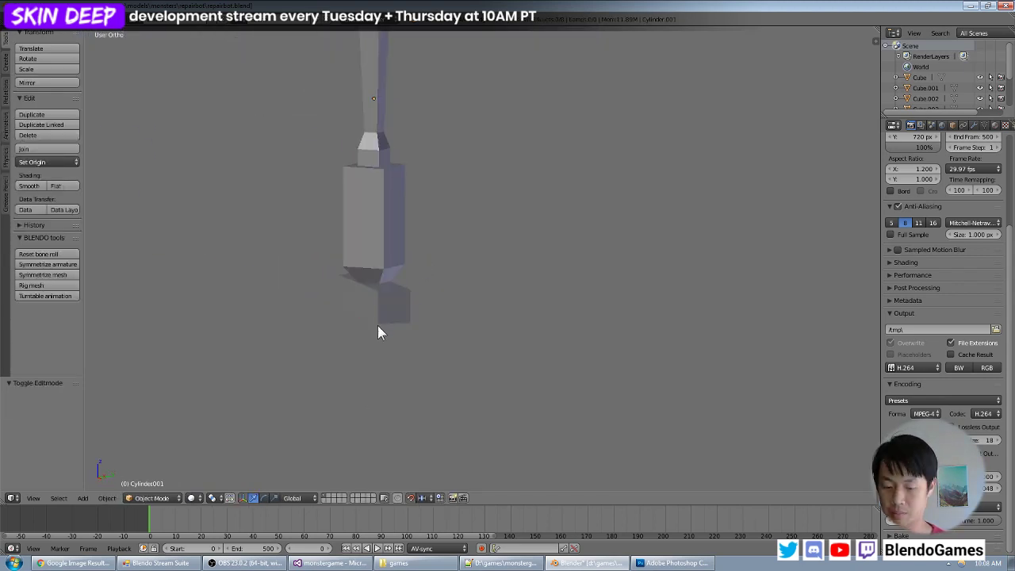
pyautogui.press('Tab')
pyautogui.press('l')
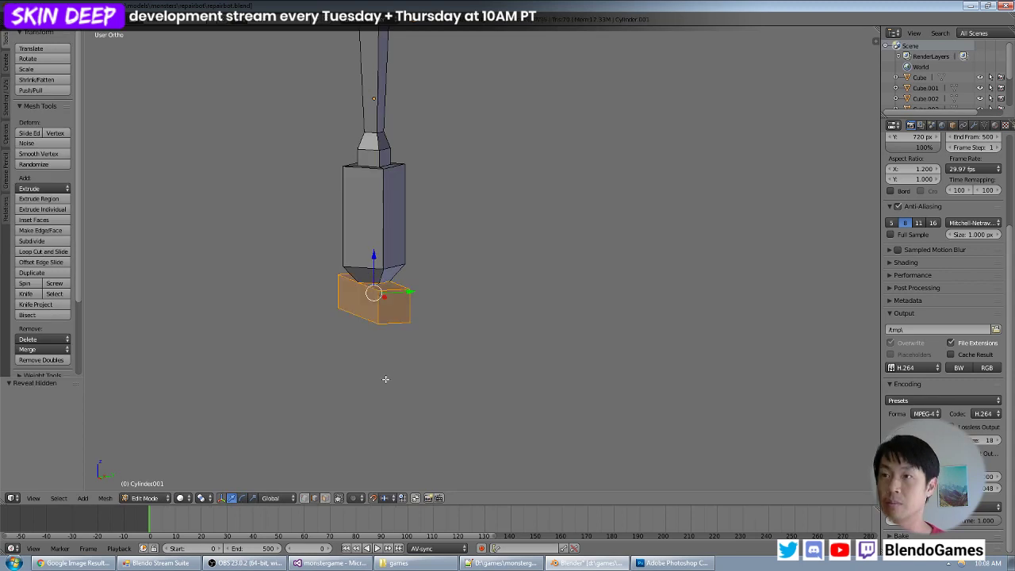
pyautogui.click(327, 499)
pyautogui.rightClick(375, 307)
pyautogui.hotkey('ctrl', 'l')
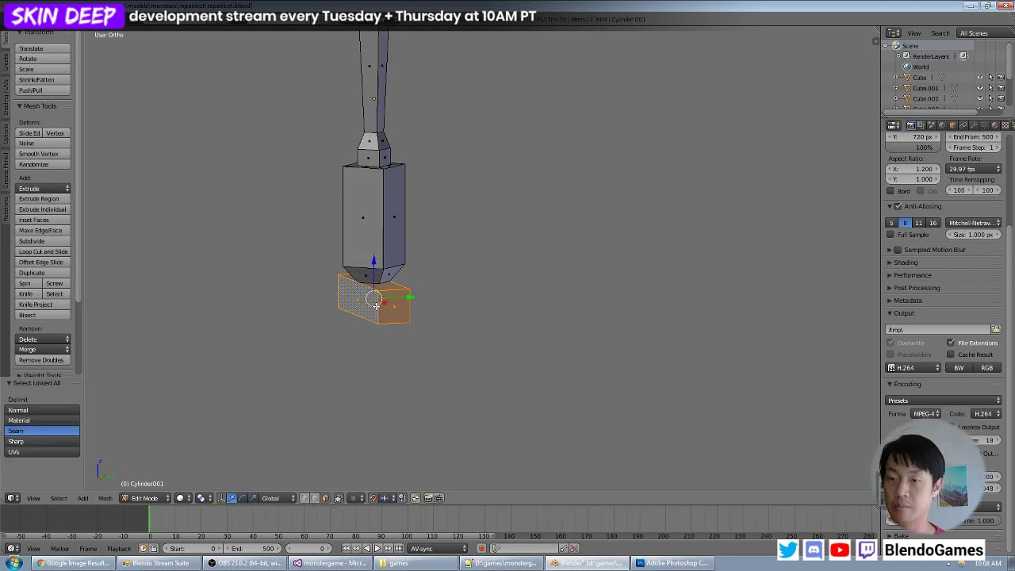
pyautogui.press('Tab')
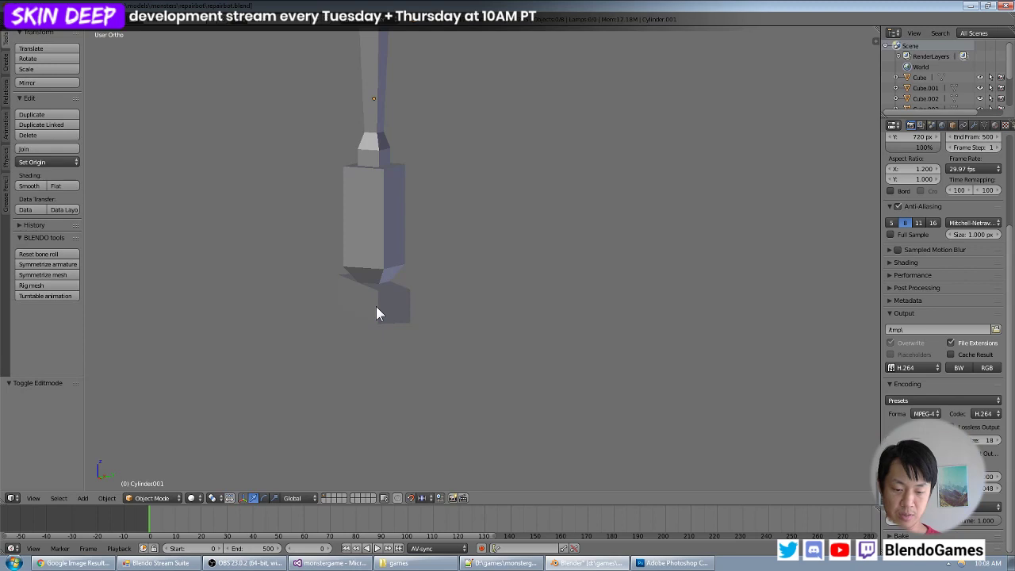
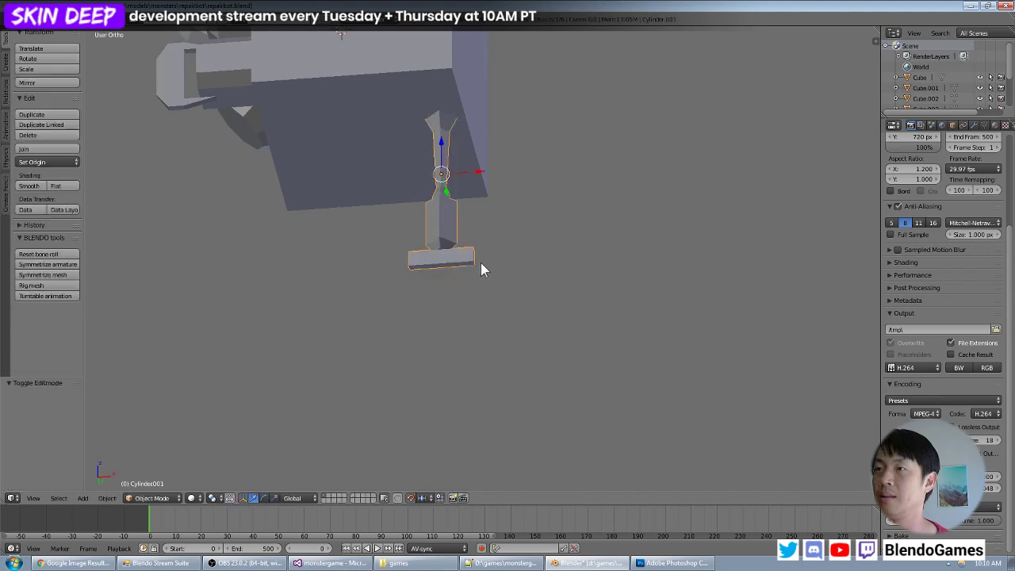
# - Select the crossbar's linked faces in Edit Mode and duplicate them 4 units straight down along Z
pyautogui.press('a')
pyautogui.press('KP_1')
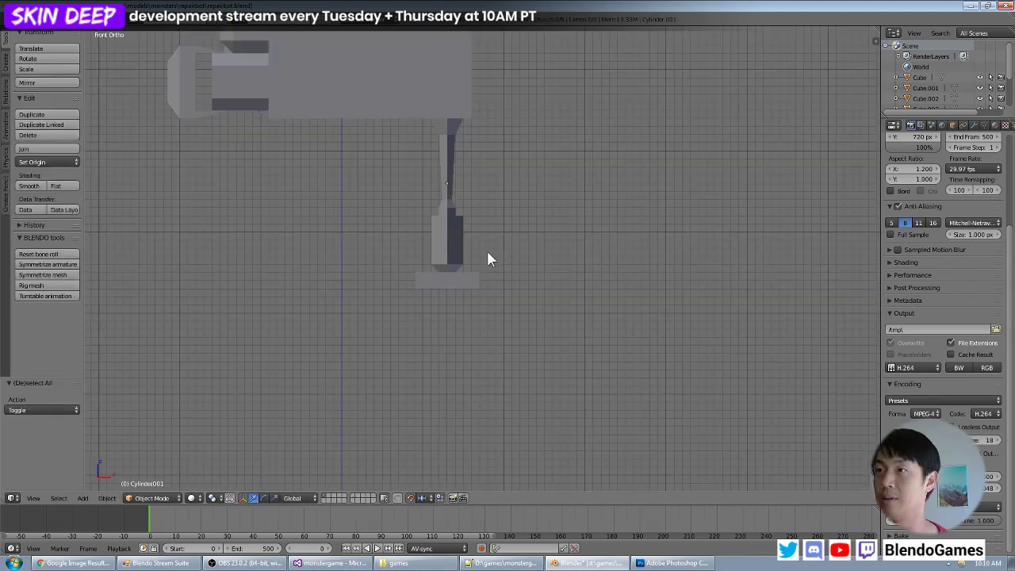
pyautogui.scroll(4, 486, 248)
pyautogui.hotkey('alt', 'Tab')
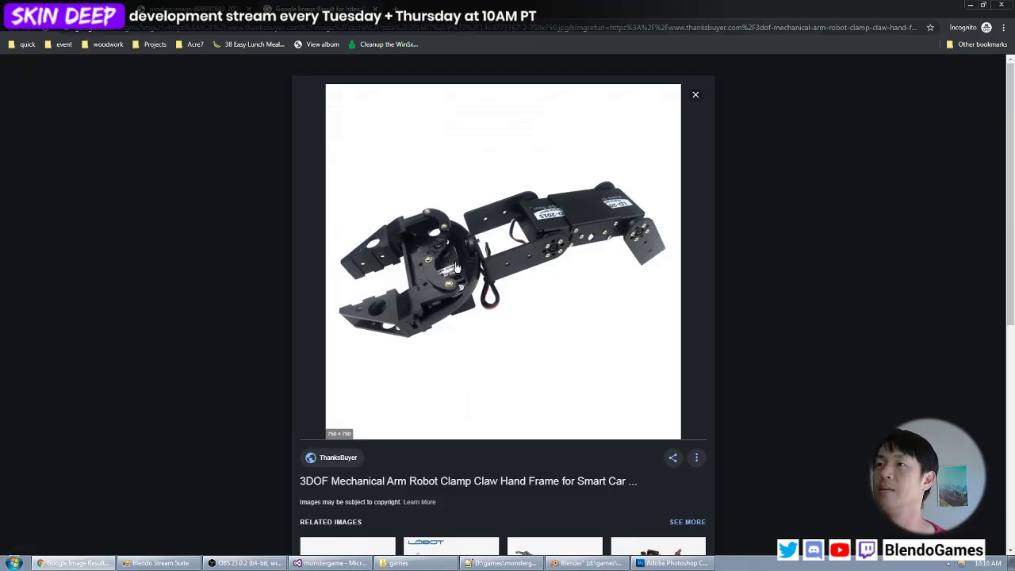
pyautogui.hotkey('alt', 'Tab')
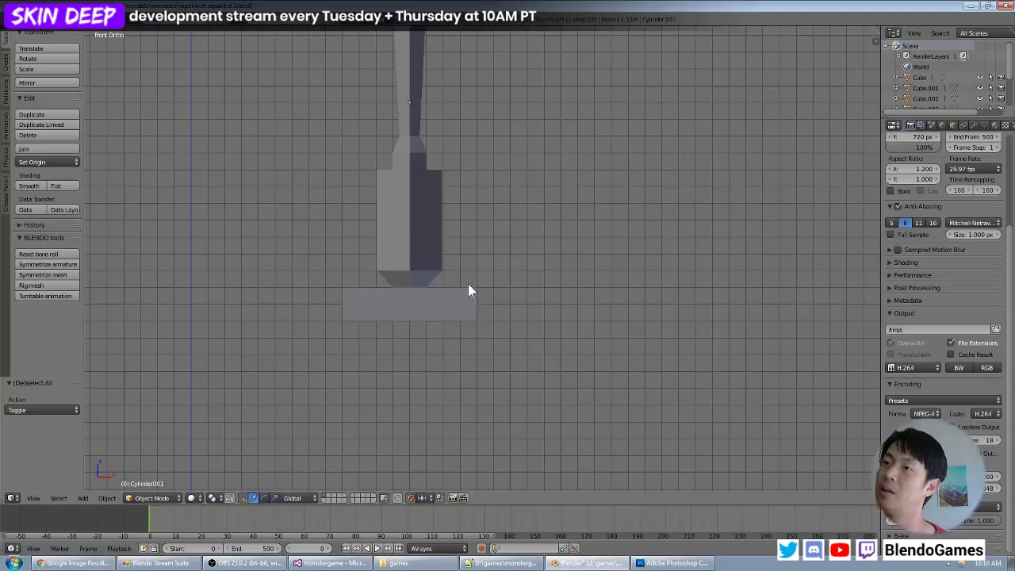
pyautogui.rightClick(463, 313)
pyautogui.press('Tab')
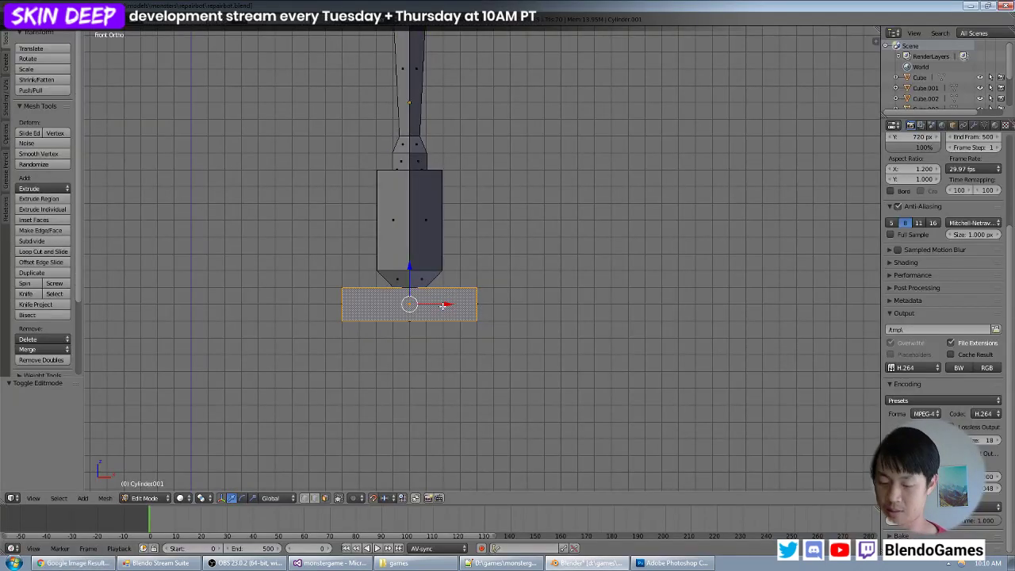
pyautogui.hotkey('ctrl', 'l')
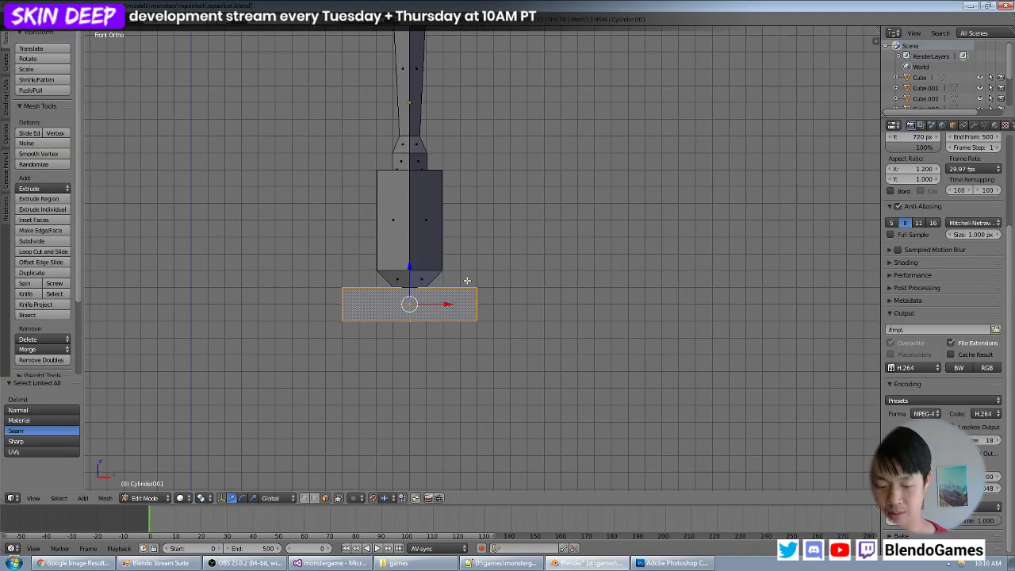
pyautogui.hotkey('shift', 'd')
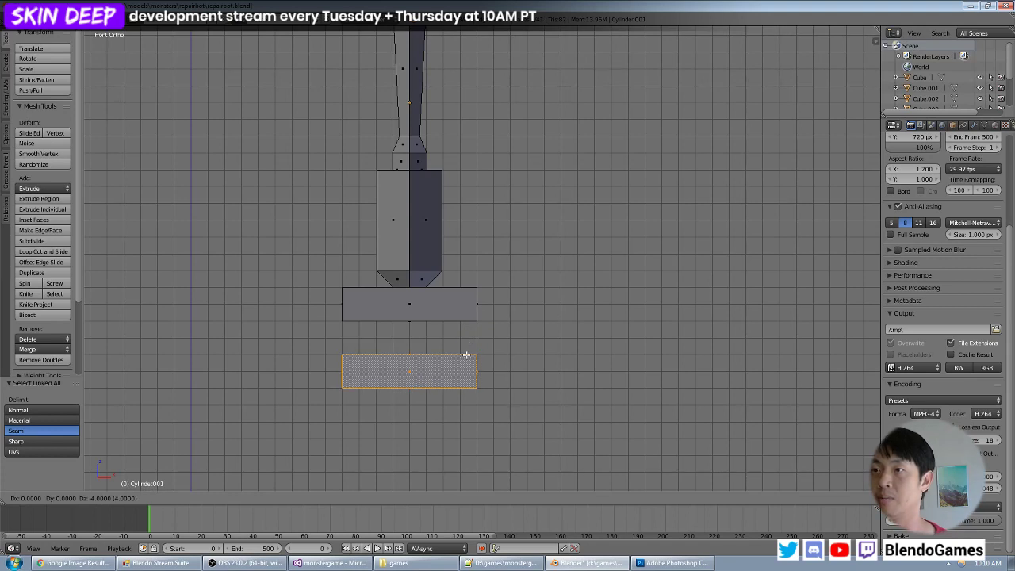
pyautogui.click(466, 355)
# - Examine the duplicated bar from several angles and compare it with the robot clamp reference photo in the browser
pyautogui.scroll(-4, 475, 337)
pyautogui.moveTo(475, 335); pyautogui.dragTo(409, 271, button='middle')
pyautogui.moveTo(435, 222); pyautogui.dragTo(487, 211, button='middle')
pyautogui.scroll(3, 416, 244)
pyautogui.scroll(1, 416, 244)
pyautogui.scroll(3, 484, 230)
pyautogui.keyDown('shift'); pyautogui.moveTo(435, 272); pyautogui.dragTo(512, 146, button='middle'); pyautogui.keyUp('shift')
pyautogui.hotkey('alt', 'Tab')
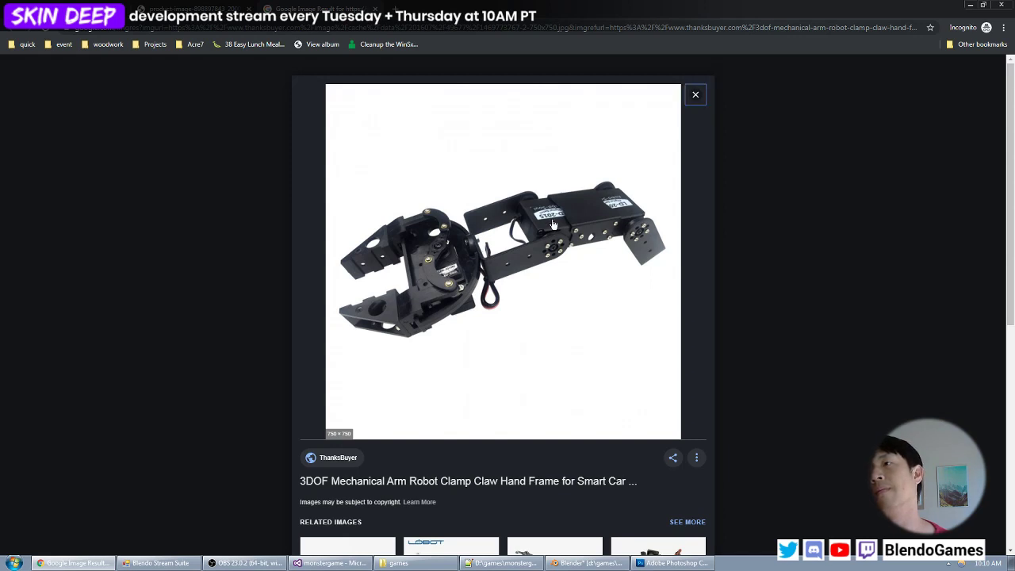
pyautogui.hotkey('alt', 'Tab')
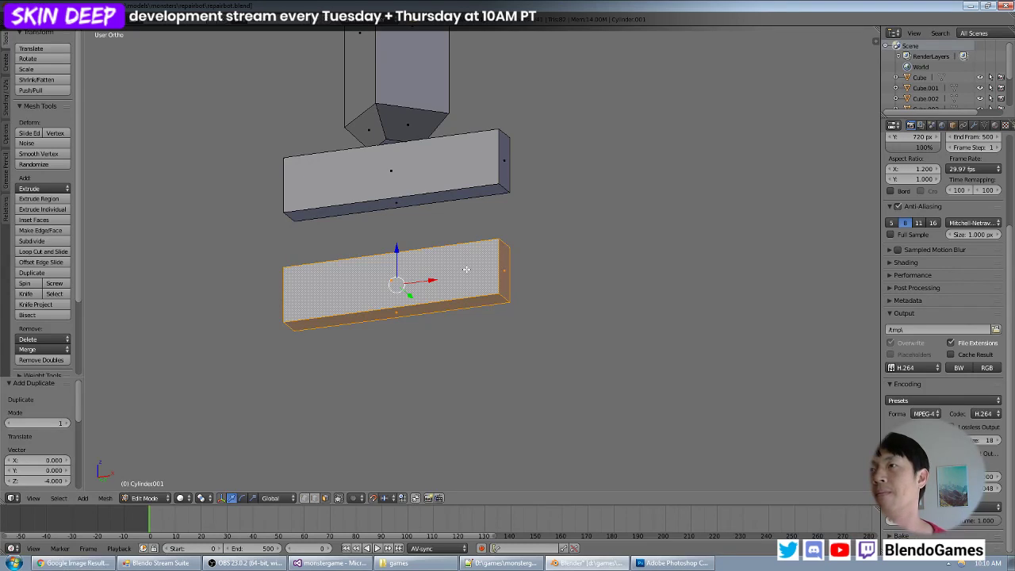
pyautogui.press('x')
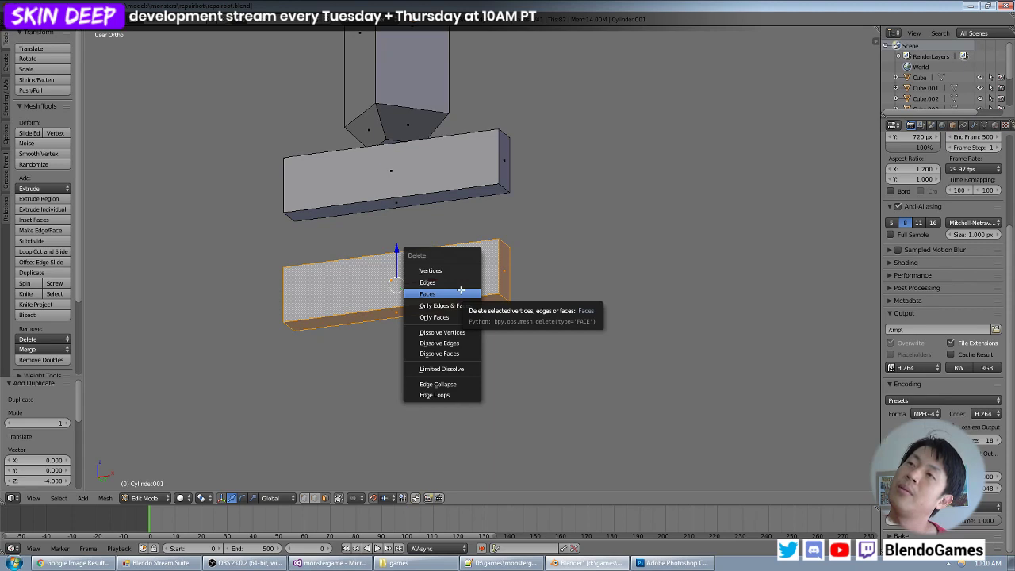
pyautogui.hotkey('alt', 'Tab')
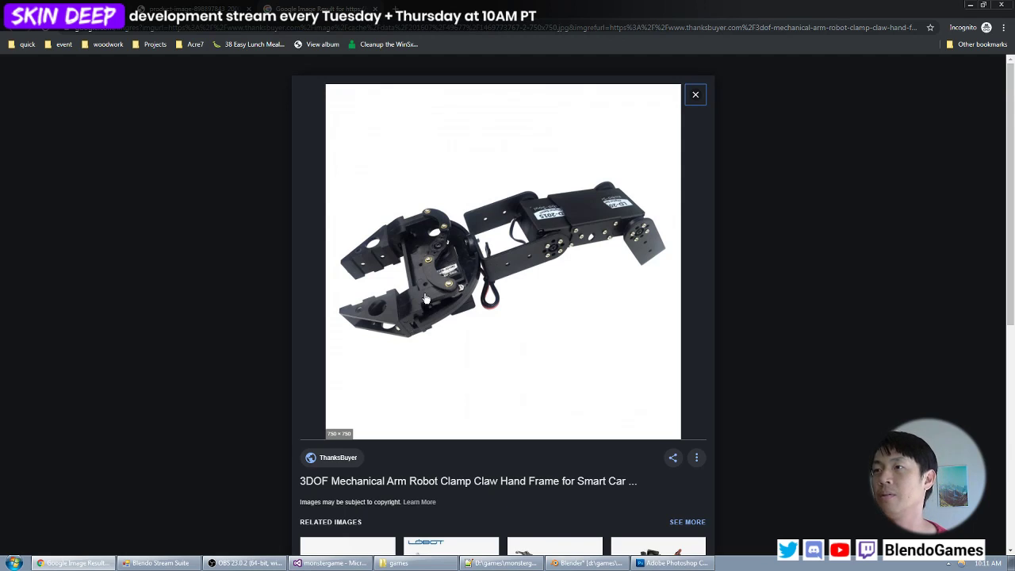
pyautogui.hotkey('alt', 'Tab')
# - Scale the duplicated bar by 2 along Y in the right side view
pyautogui.moveTo(504, 217); pyautogui.dragTo(453, 260, button='middle')
pyautogui.scroll(-3, 477, 244)
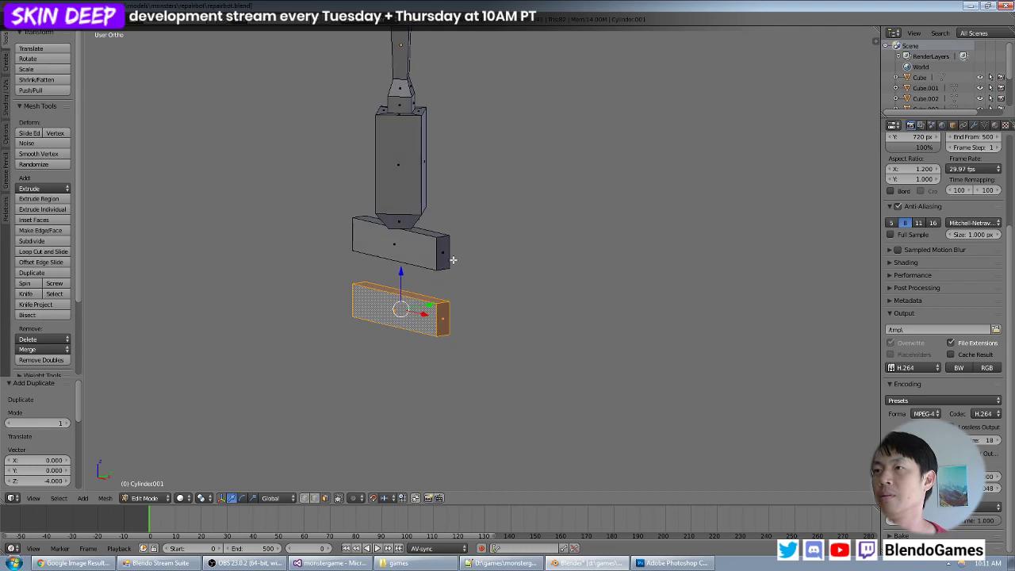
pyautogui.scroll(2, 453, 260)
pyautogui.press('KP_1')
pyautogui.press('KP_3')
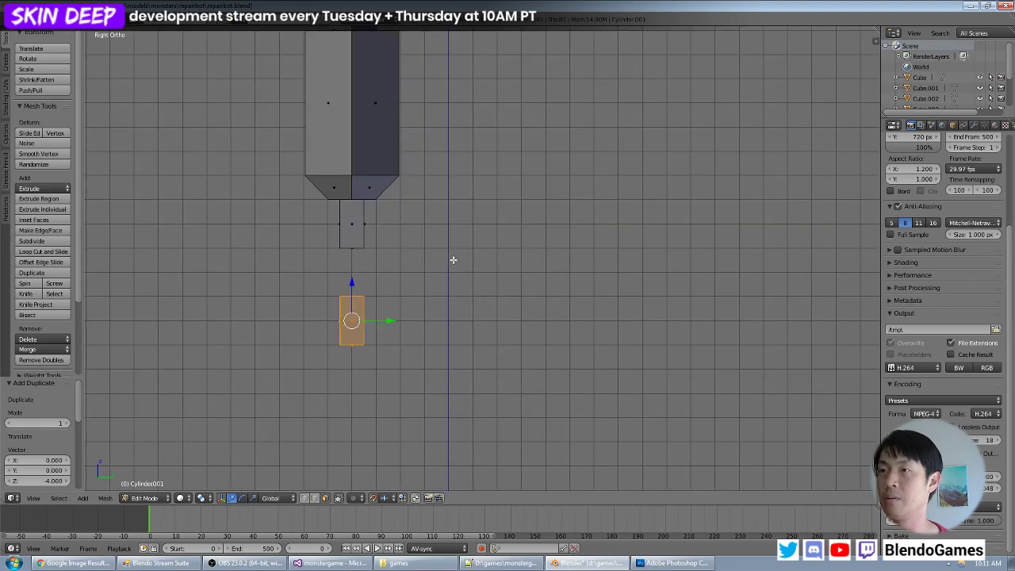
pyautogui.press('s')
pyautogui.press('y')
pyautogui.press('2')
pyautogui.press('Return')
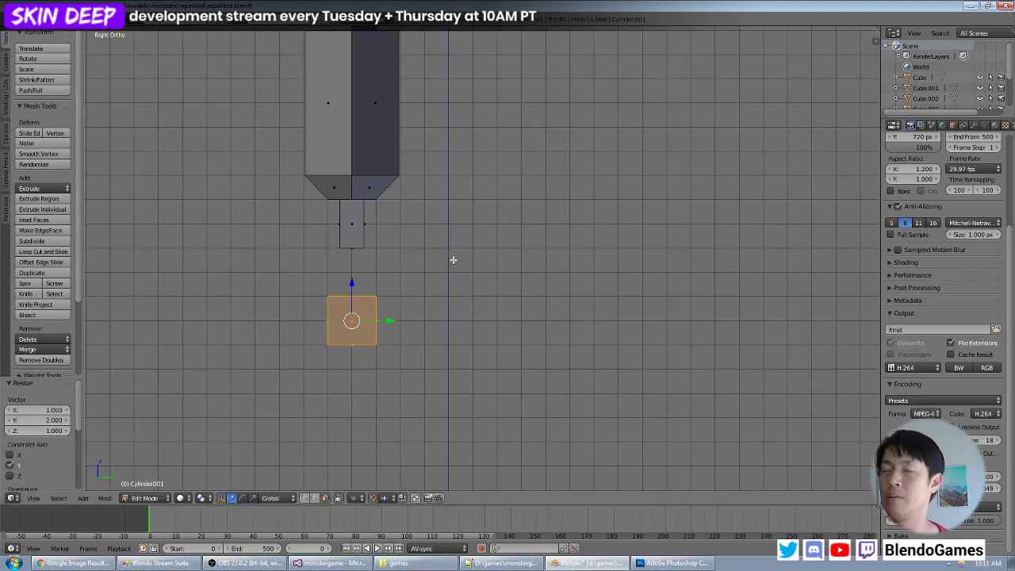
# - Check the clamp reference photo and shorten the duplicated bar by moving its end face 4 units along X
pyautogui.moveTo(379, 233); pyautogui.dragTo(453, 307, button='middle')
pyautogui.press('Tab')
pyautogui.hotkey('alt', 'Tab')
pyautogui.hotkey('alt', 'Tab')
pyautogui.press('Tab')
pyautogui.press('g')
pyautogui.press('x')
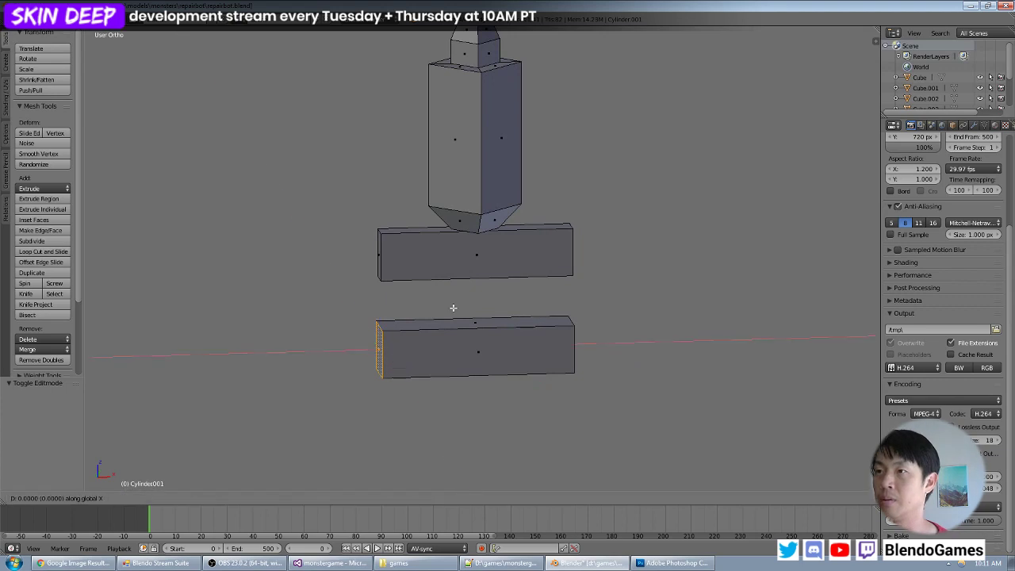
pyautogui.write('4')
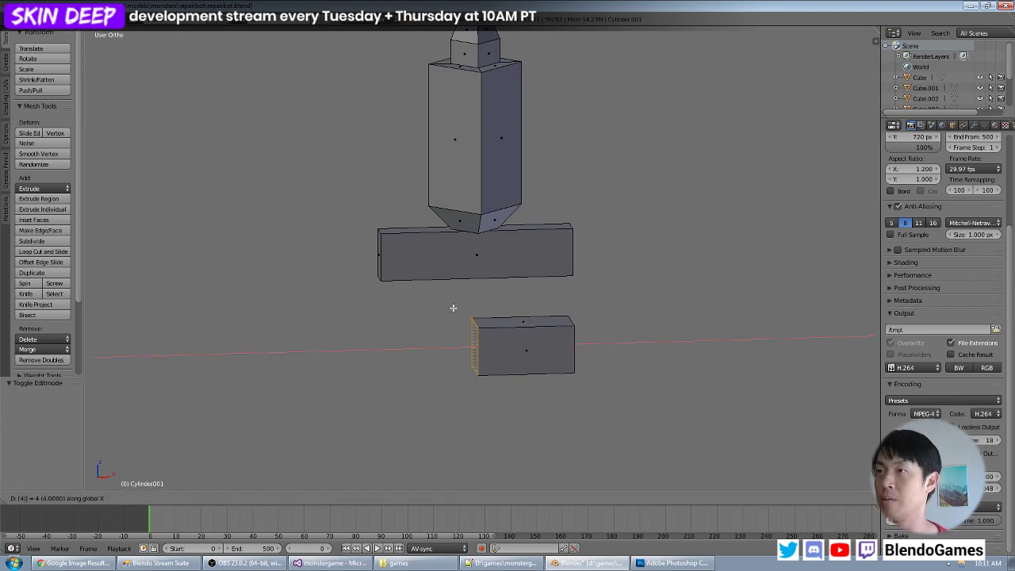
pyautogui.press('Return')
# - Move the same end face a further 2 units along X, turning the bar into a short block
pyautogui.press('KP_1')
pyautogui.press('KP_3')
pyautogui.press('KP_1')
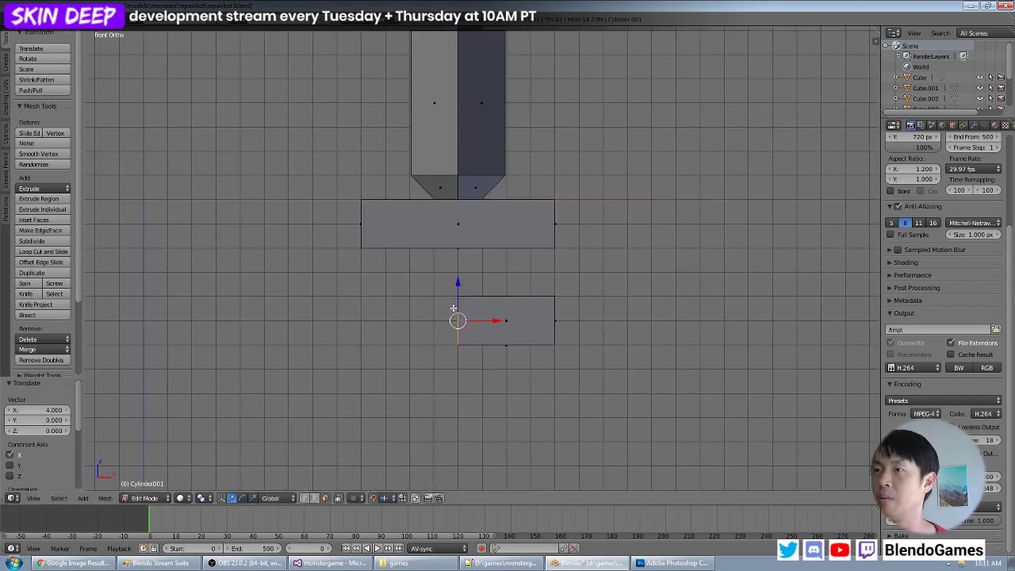
pyautogui.write('gx2')
pyautogui.press('Return')
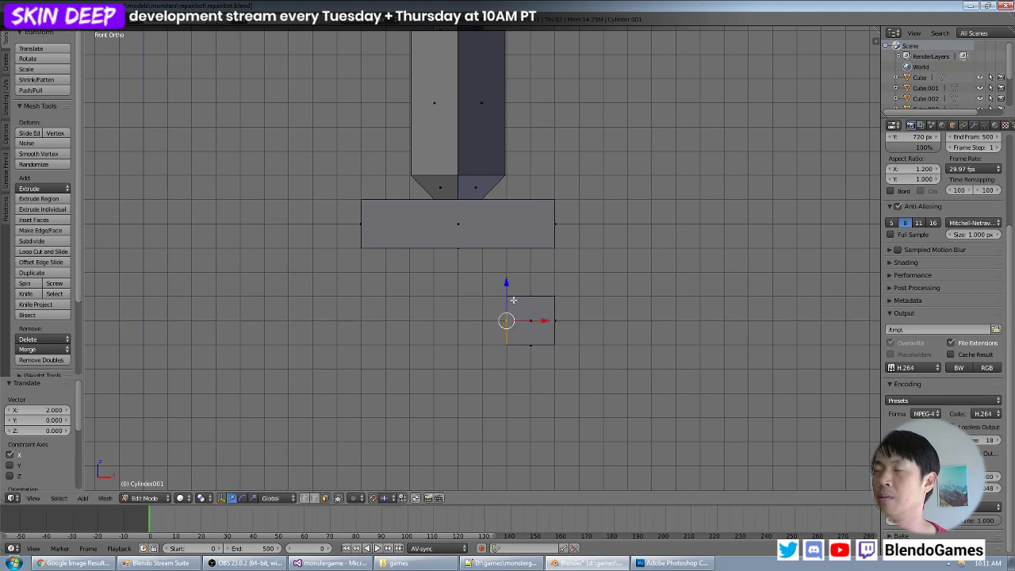
# - Raise the short block's top face 3 units along Z into the crossbar and check the clamp reference photo
pyautogui.moveTo(569, 291); pyautogui.dragTo(511, 324, button='middle')
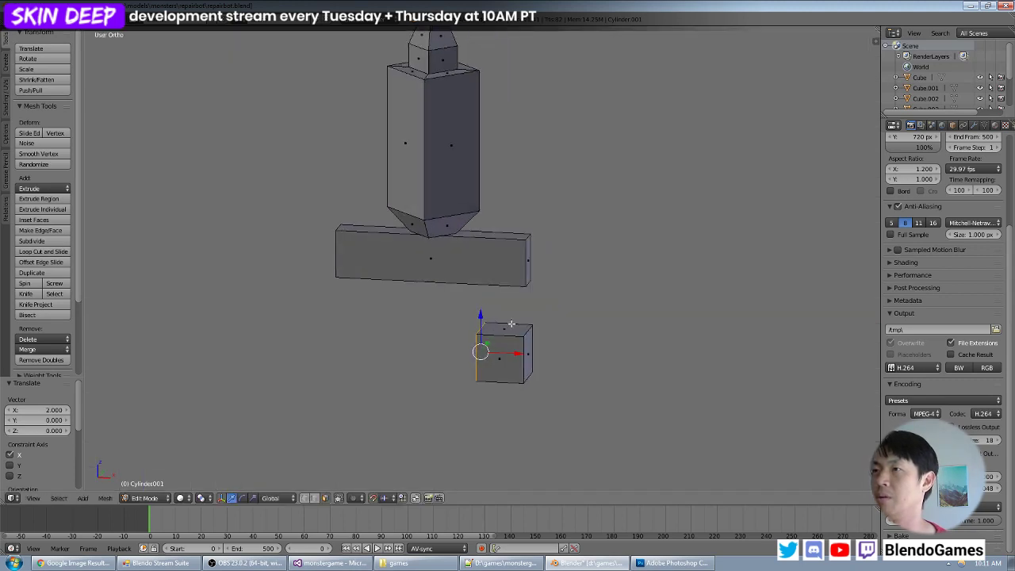
pyautogui.rightClick(505, 334)
pyautogui.write('gz3')
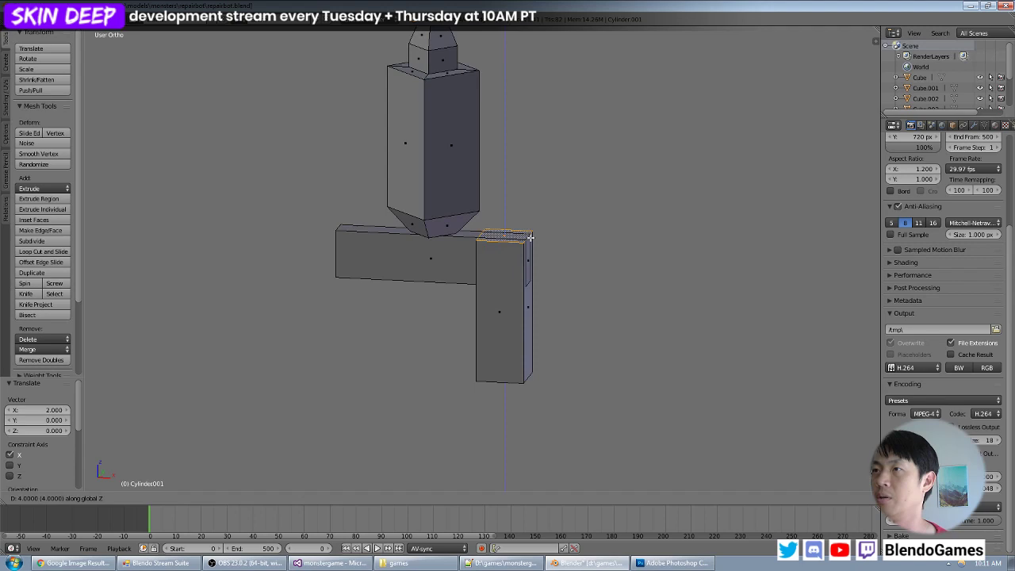
pyautogui.press('Return')
pyautogui.hotkey('alt', 'Tab')
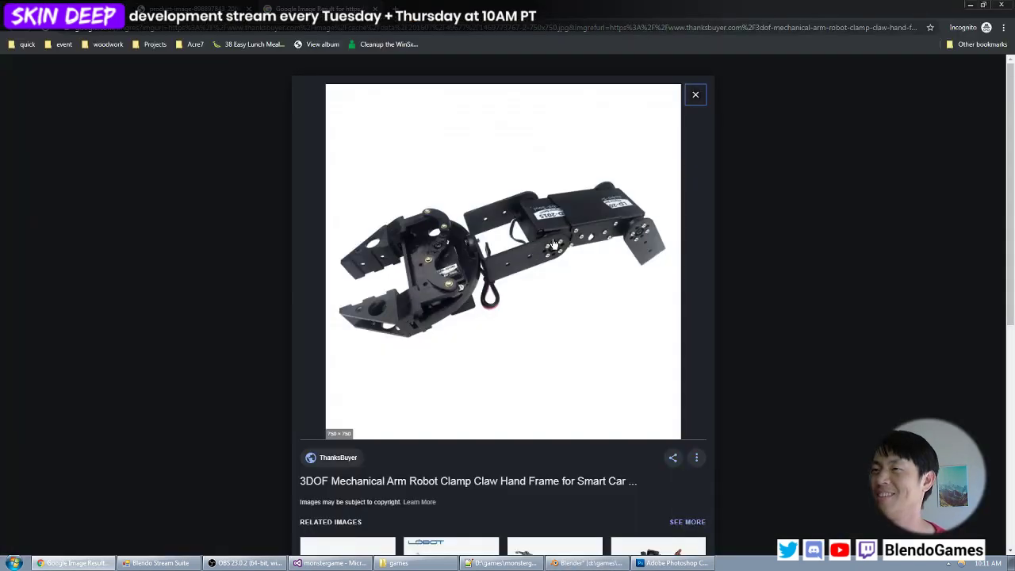
pyautogui.hotkey('alt', 'Tab')
# - Select the block's bottom face and move it up 2 units along Z
pyautogui.moveTo(539, 238); pyautogui.dragTo(493, 245, button='middle')
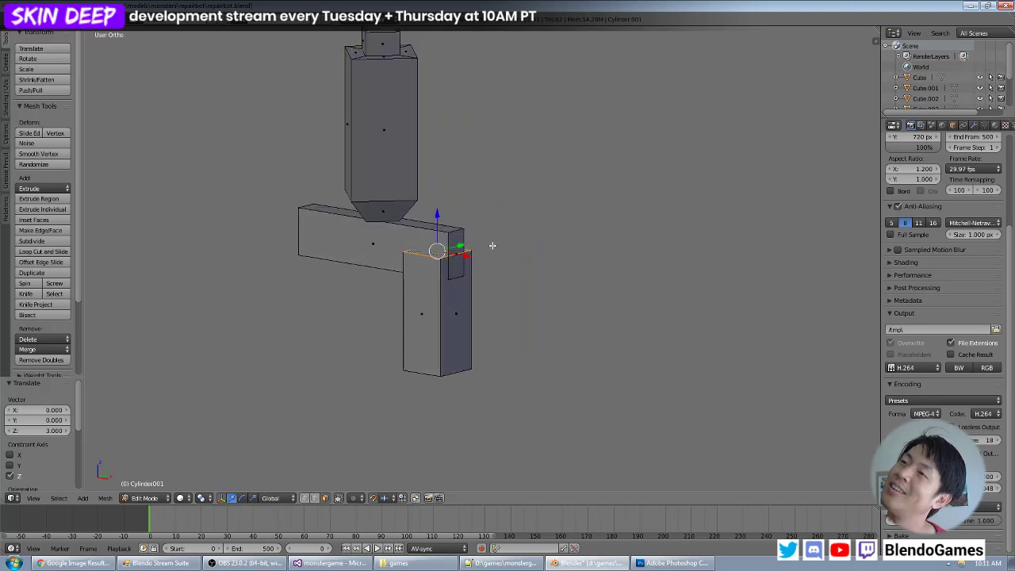
pyautogui.rightClick(457, 311)
pyautogui.moveTo(457, 335); pyautogui.dragTo(539, 286, button='middle')
pyautogui.moveTo(504, 342); pyautogui.dragTo(490, 327, button='middle')
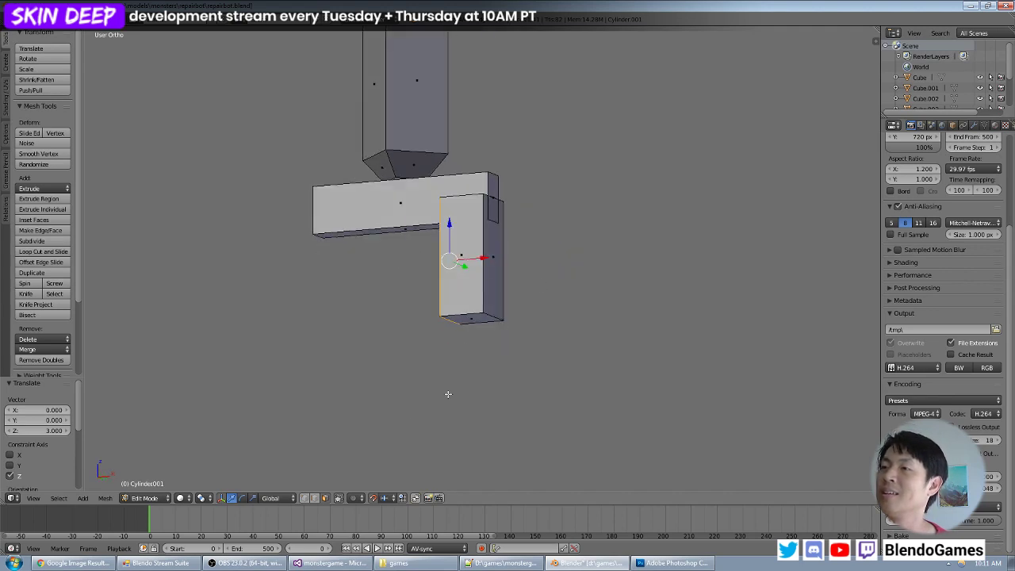
pyautogui.rightClick(492, 313)
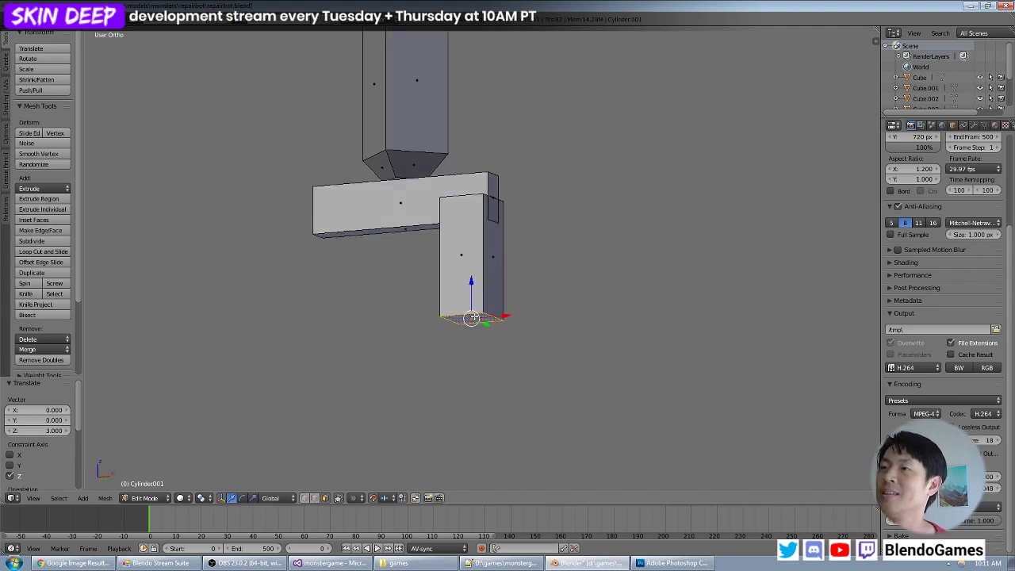
pyautogui.press('g')
pyautogui.press('z')
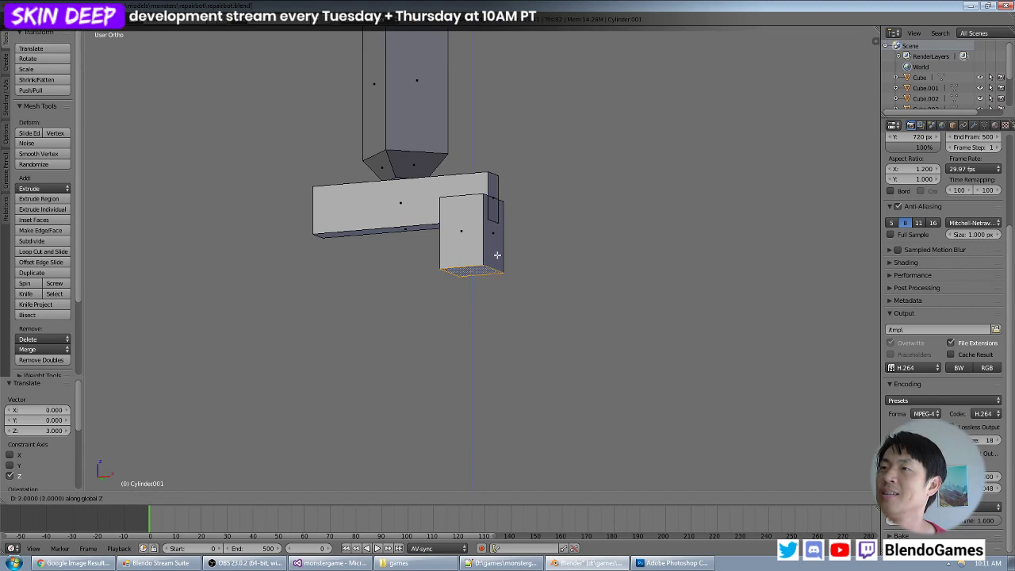
pyautogui.click(496, 256)
# - Extrude the block's bottom face 2 units downward and taper the tip by moving its outer edge -1 unit along X
pyautogui.press('KP_1')
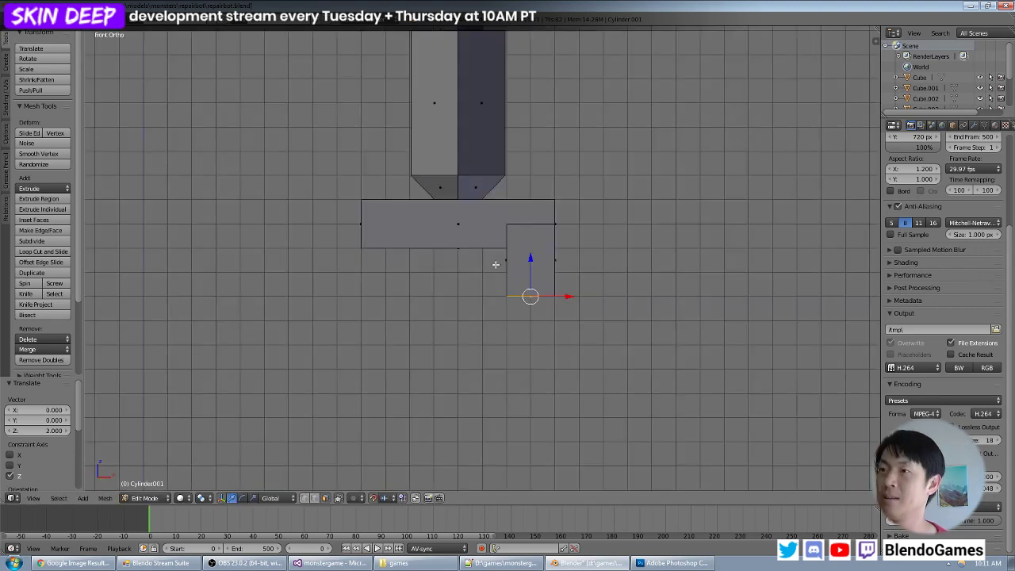
pyautogui.press('e')
pyautogui.click(531, 308)
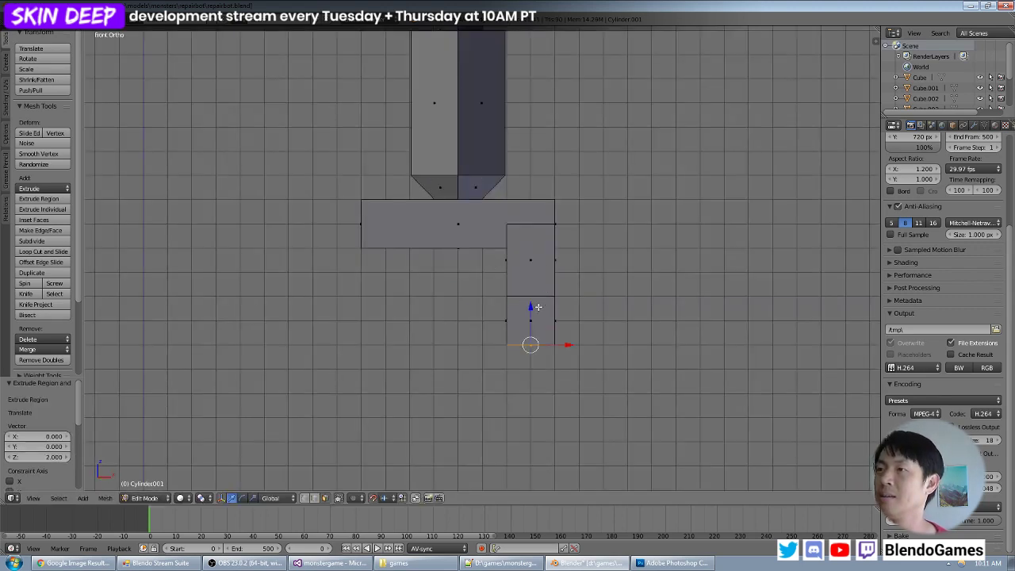
pyautogui.moveTo(531, 308); pyautogui.dragTo(497, 401, button='middle')
pyautogui.moveTo(508, 426); pyautogui.dragTo(483, 423)
pyautogui.moveTo(482, 423); pyautogui.dragTo(503, 358, button='middle')
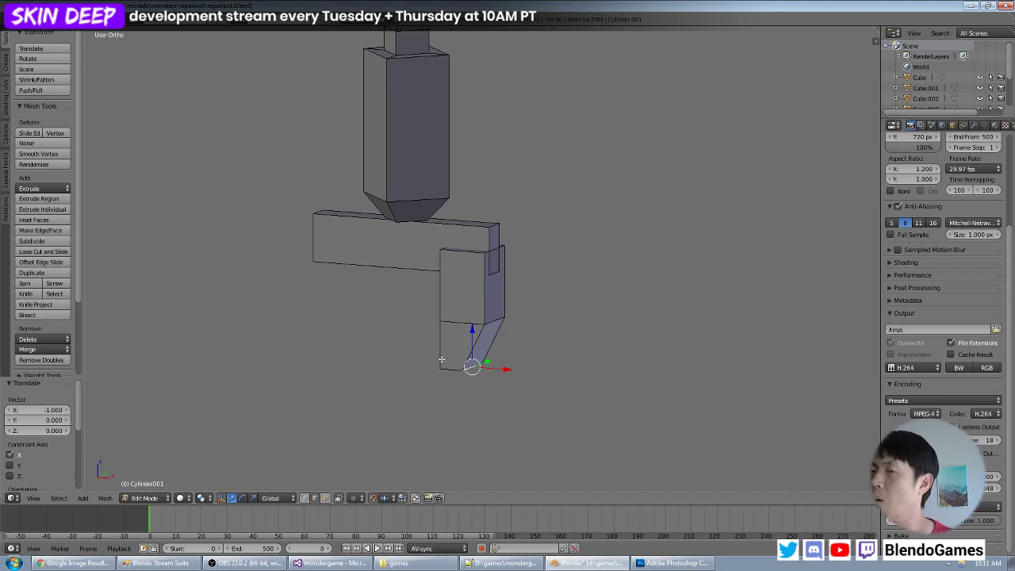
# - Select all linked faces of the clamp finger in face select mode and move it about -0.83 units along X
pyautogui.click(326, 498)
pyautogui.rightClick(496, 304)
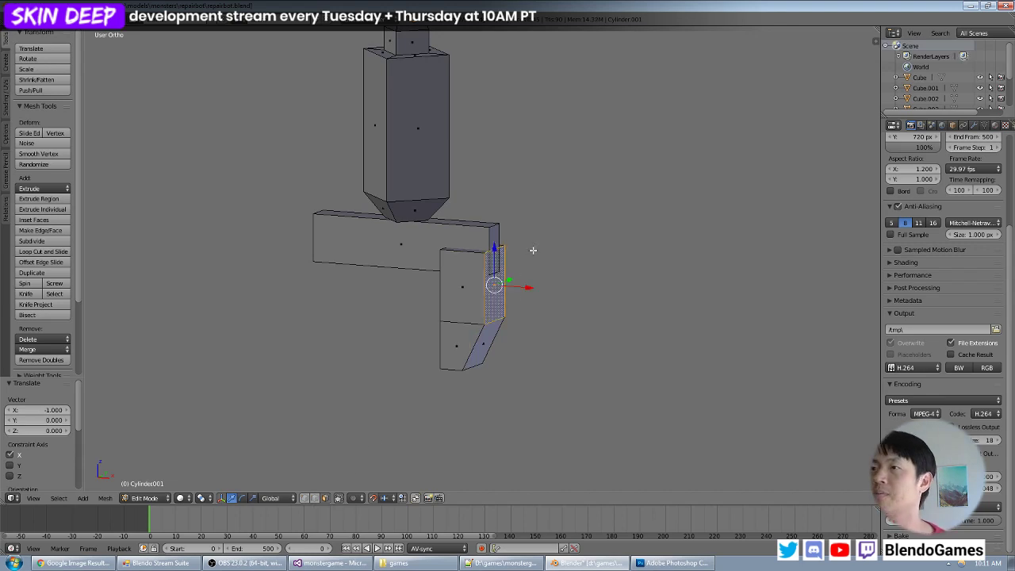
pyautogui.moveTo(533, 250); pyautogui.dragTo(484, 256, button='middle')
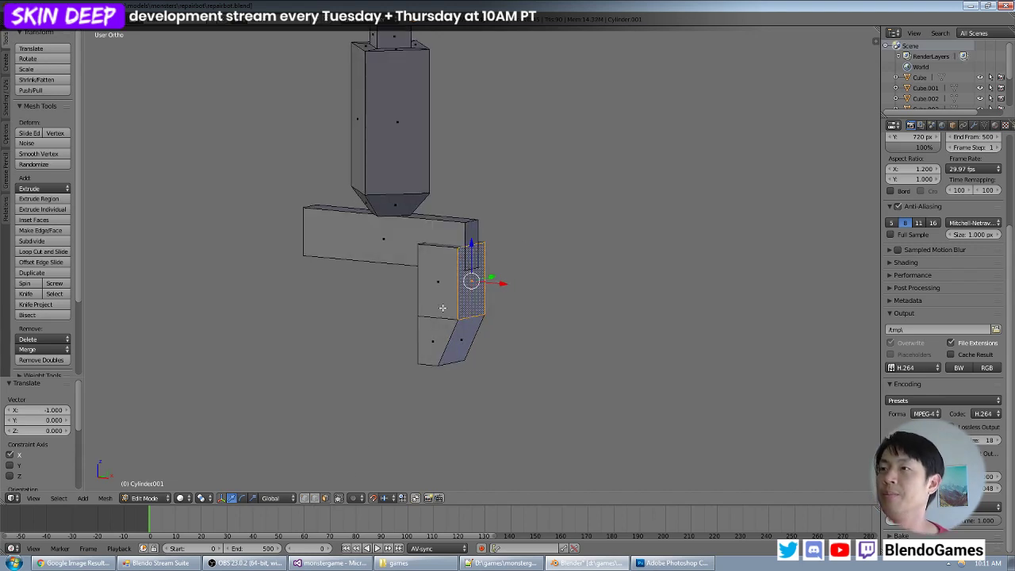
pyautogui.hotkey('ctrl', 'l')
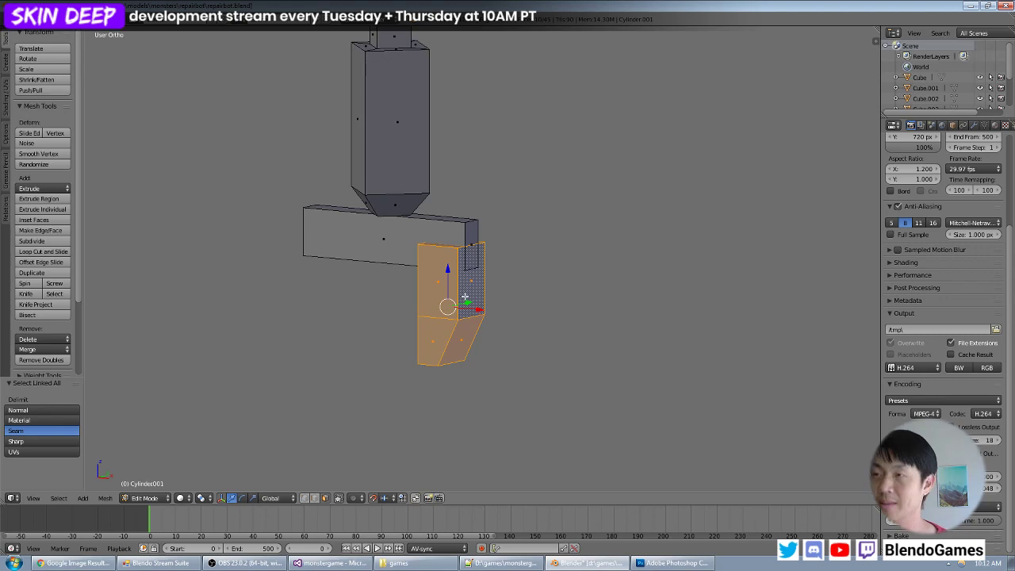
pyautogui.press('g')
pyautogui.press('y')
pyautogui.press('x')
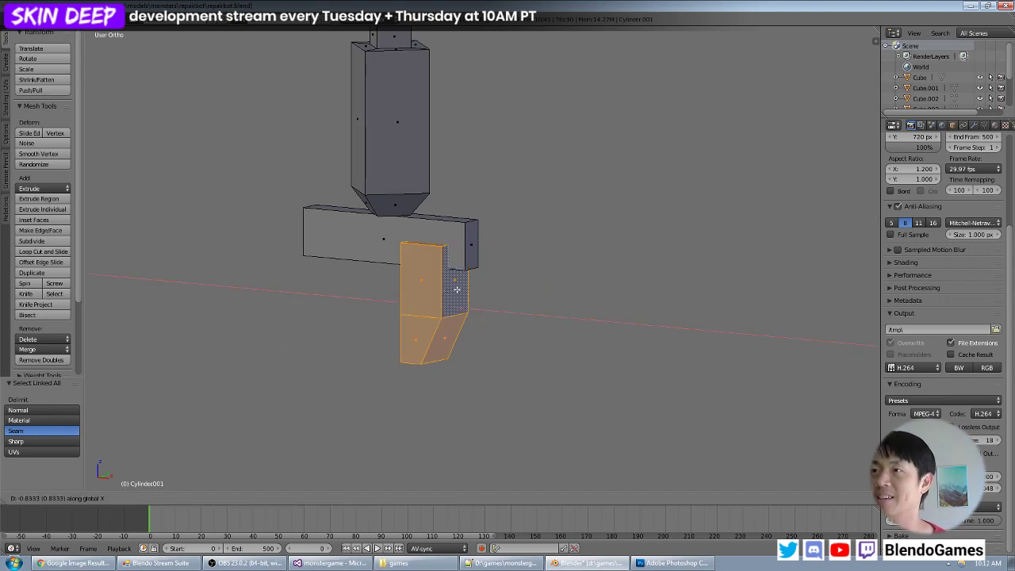
pyautogui.click(458, 290)
# - Inspect the arm with its clamp finger beneath the box body, deselected in Object Mode and from several angles
pyautogui.scroll(-4, 505, 279)
pyautogui.press('Tab')
pyautogui.press('a')
pyautogui.scroll(-6, 513, 276)
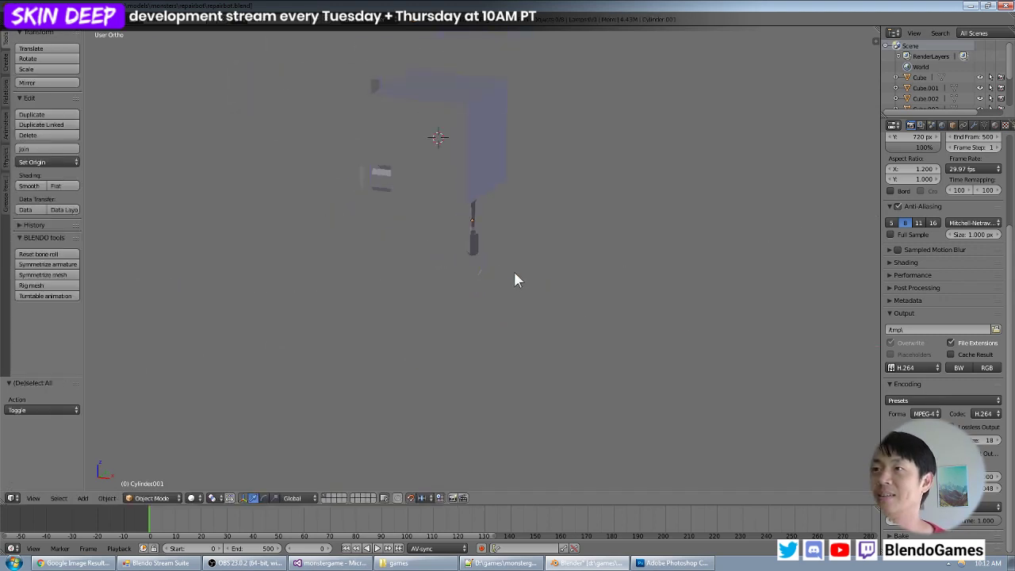
pyautogui.moveTo(514, 272); pyautogui.dragTo(482, 279, button='middle')
pyautogui.scroll(4, 515, 268)
pyautogui.scroll(-4, 501, 229)
pyautogui.scroll(7, 493, 233)
pyautogui.scroll(6, 506, 261)
pyautogui.scroll(3, 482, 279)
pyautogui.press('Tab')
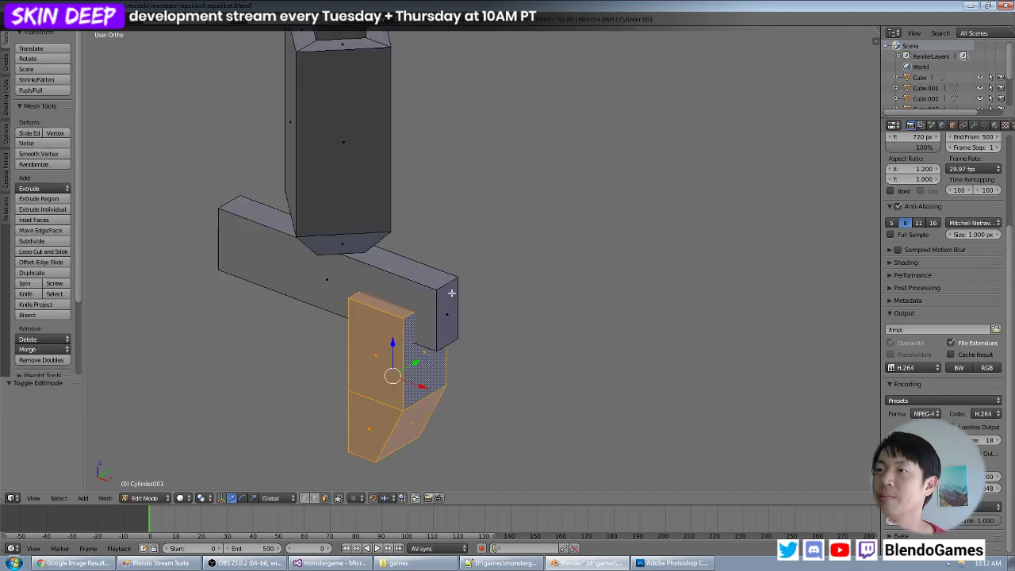
pyautogui.scroll(-3, 452, 293)
pyautogui.moveTo(544, 232); pyautogui.dragTo(468, 215, button='middle')
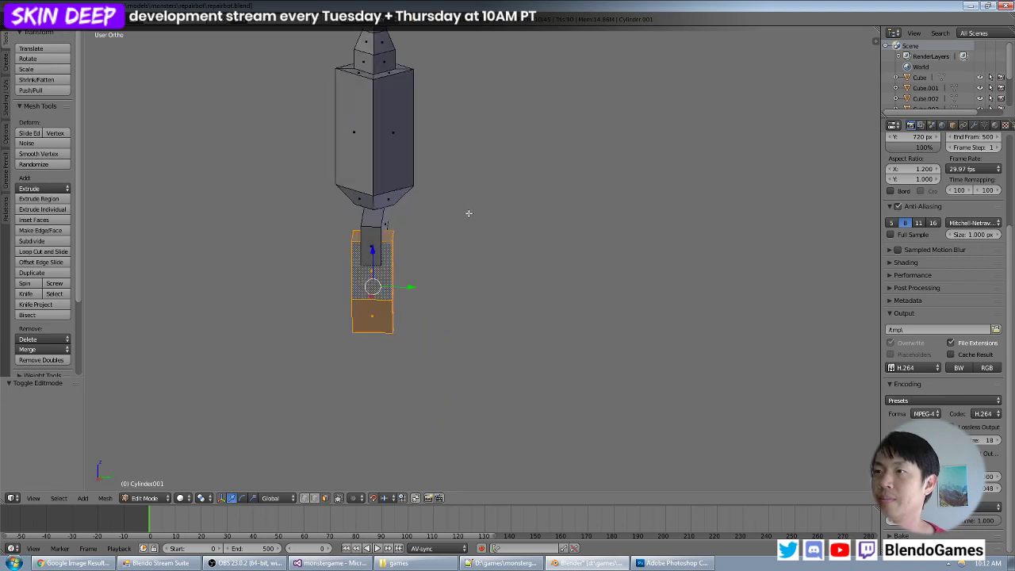
pyautogui.scroll(-6, 491, 222)
pyautogui.press('Tab')
pyautogui.press('a')
pyautogui.press('a')
pyautogui.moveTo(530, 233); pyautogui.dragTo(495, 230, button='middle')
pyautogui.press('a')
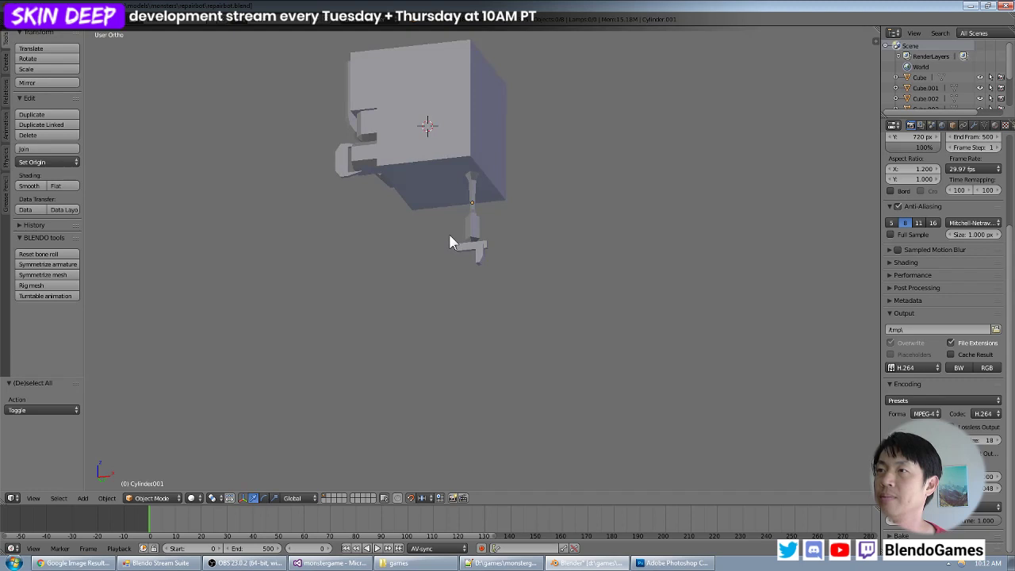
# - Duplicate the clamp finger in the arm mesh and move the copy -4 units along X to the crossbar's opposite side
pyautogui.scroll(5, 449, 233)
pyautogui.rightClick(468, 227)
pyautogui.press('Tab')
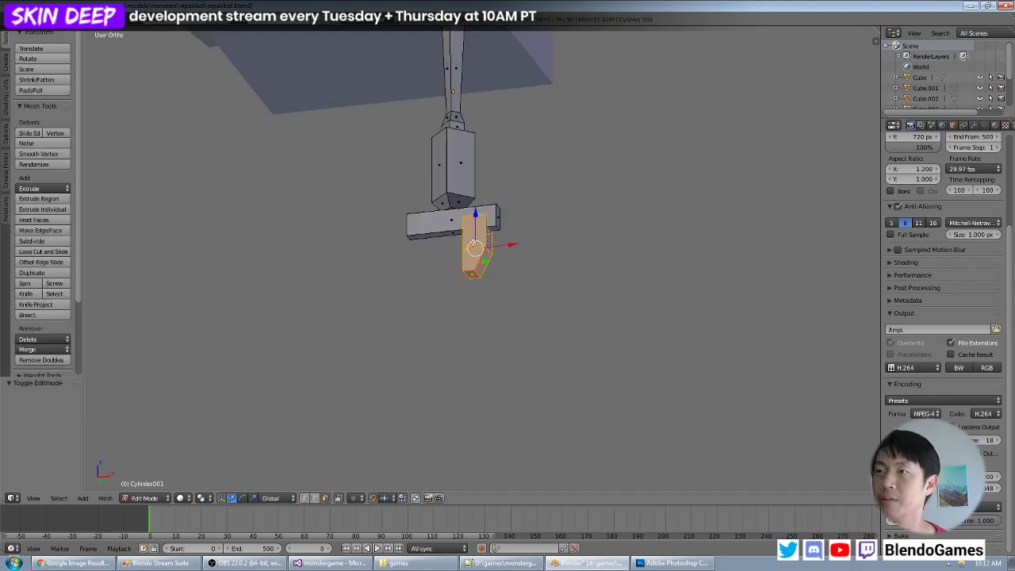
pyautogui.press('KP_7')
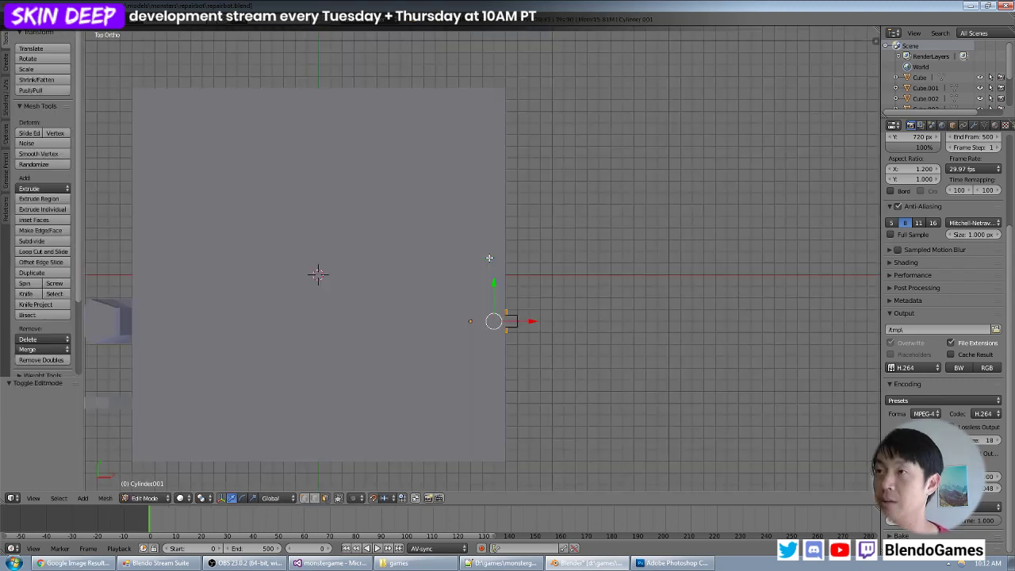
pyautogui.press('z')
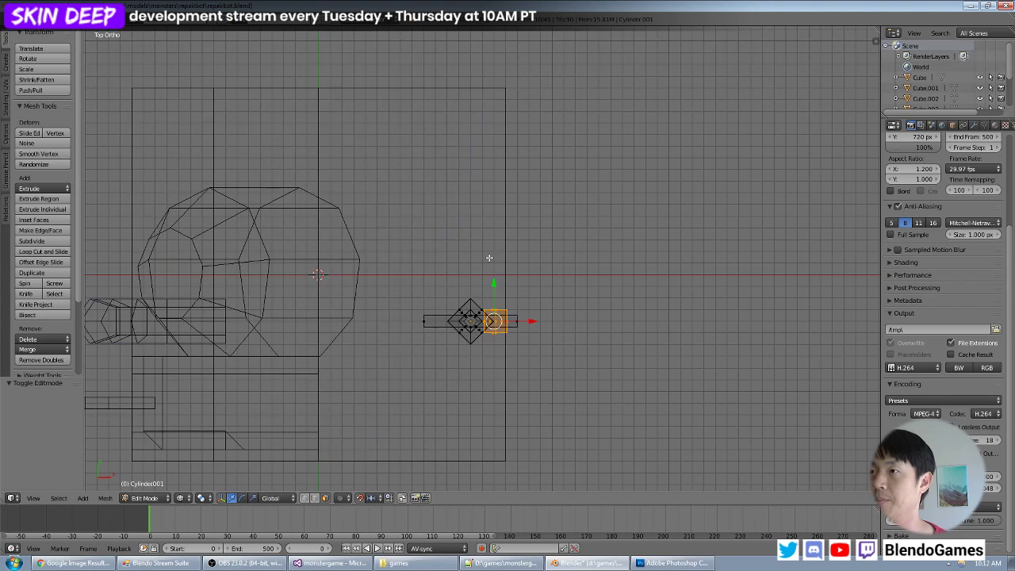
pyautogui.hotkey('shift', 'd')
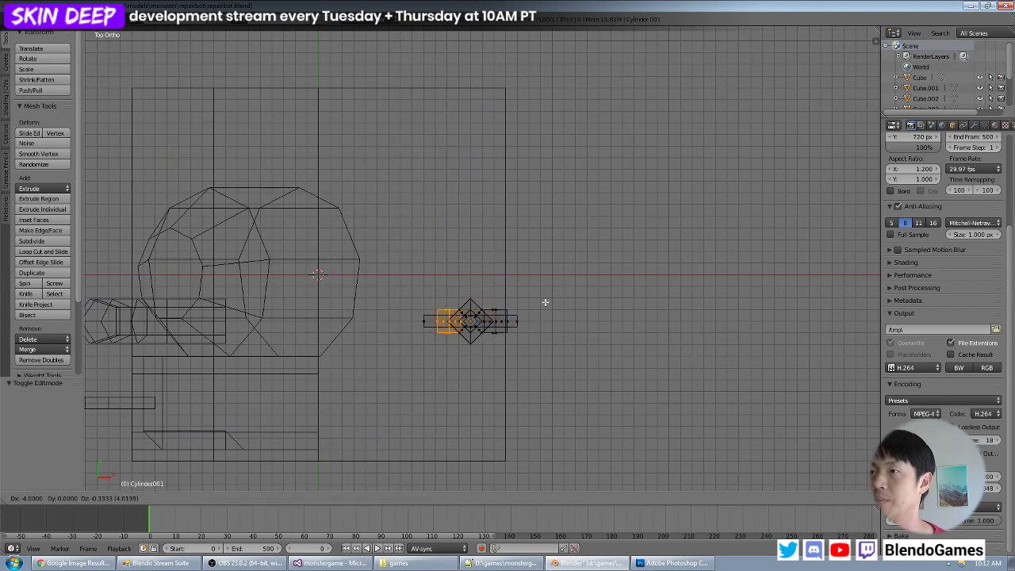
pyautogui.click(544, 299)
# - Rotate the duplicated finger 180 degrees in the top view so its taper mirrors the original finger
pyautogui.write('r180')
pyautogui.press('Return')
pyautogui.press('KP_1')
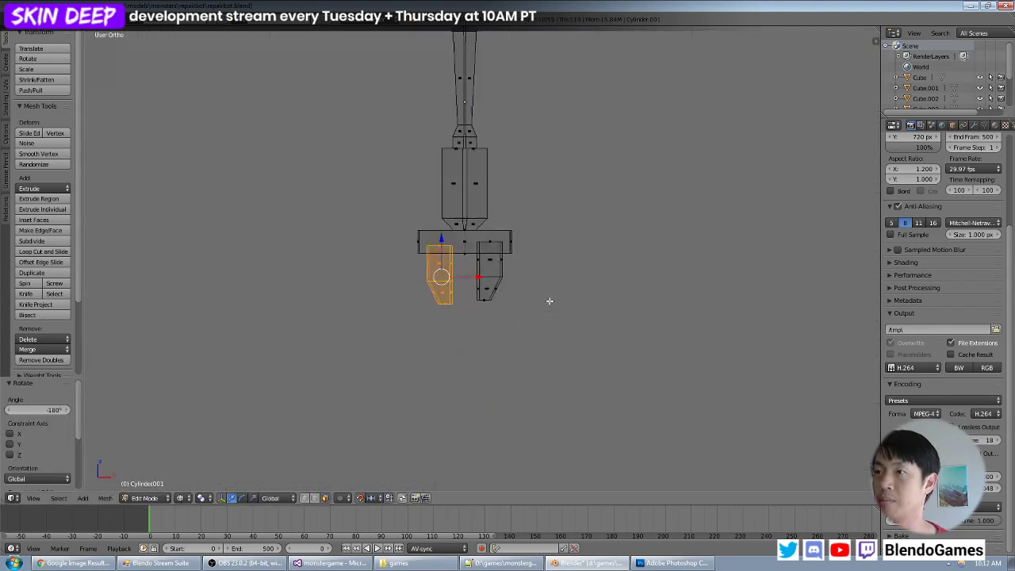
# - Try to move the whole duplicated finger onto the grid, level with the original finger, in the front view
pyautogui.scroll(4, 549, 302)
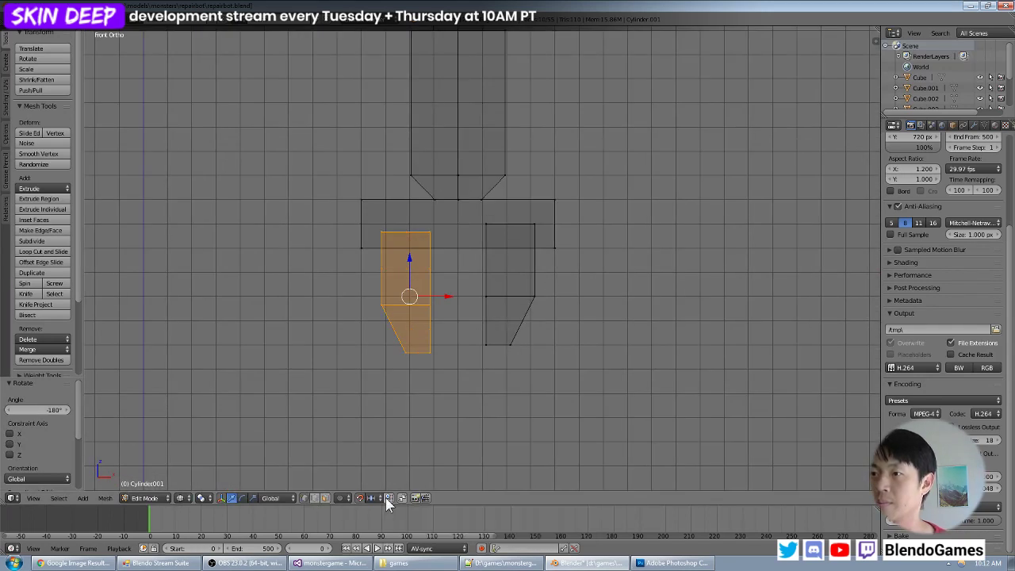
pyautogui.press('g')
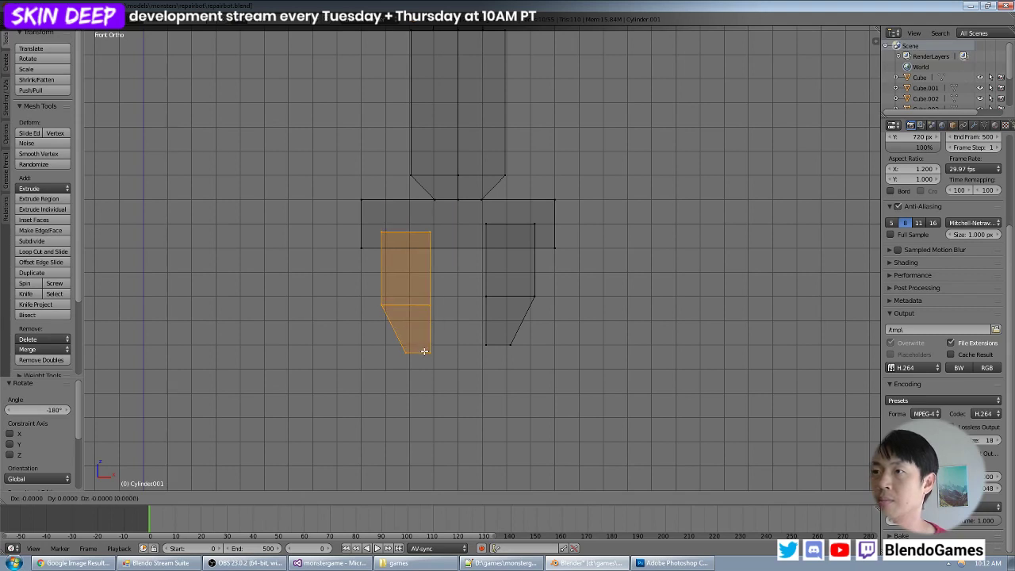
pyautogui.click(429, 350)
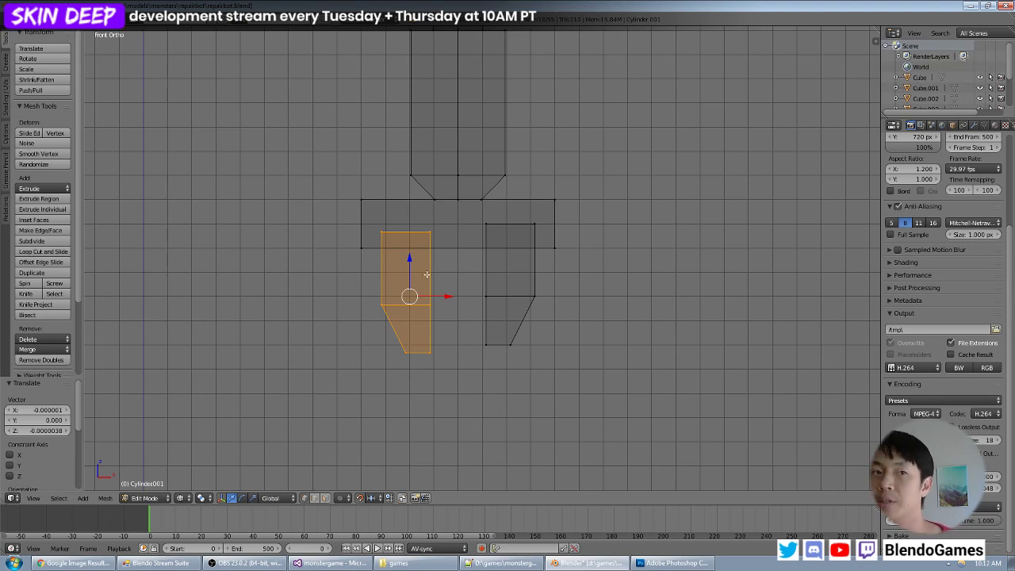
pyautogui.press('g')
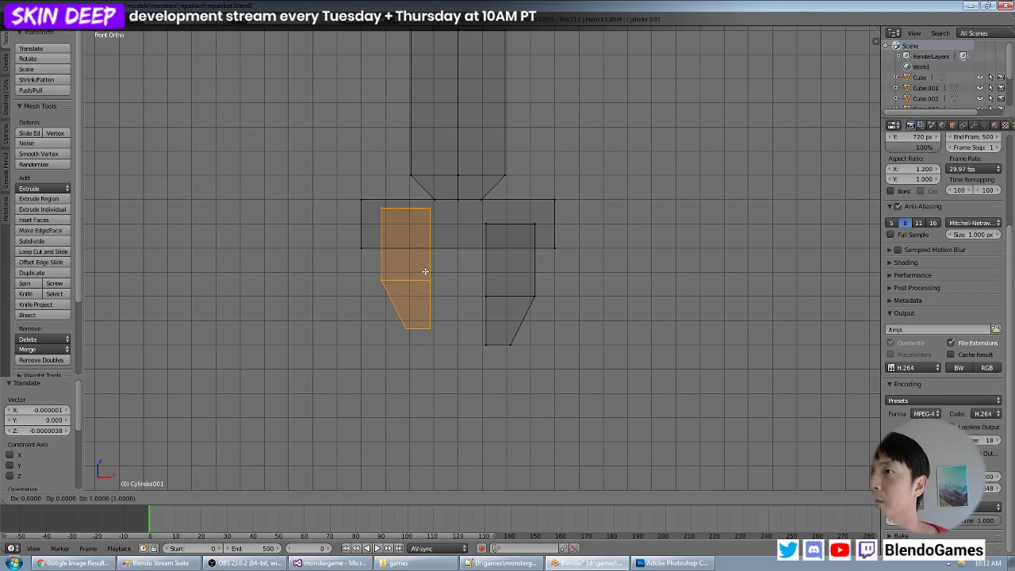
pyautogui.rightClick(424, 271)
pyautogui.scroll(4, 405, 273)
pyautogui.press('g')
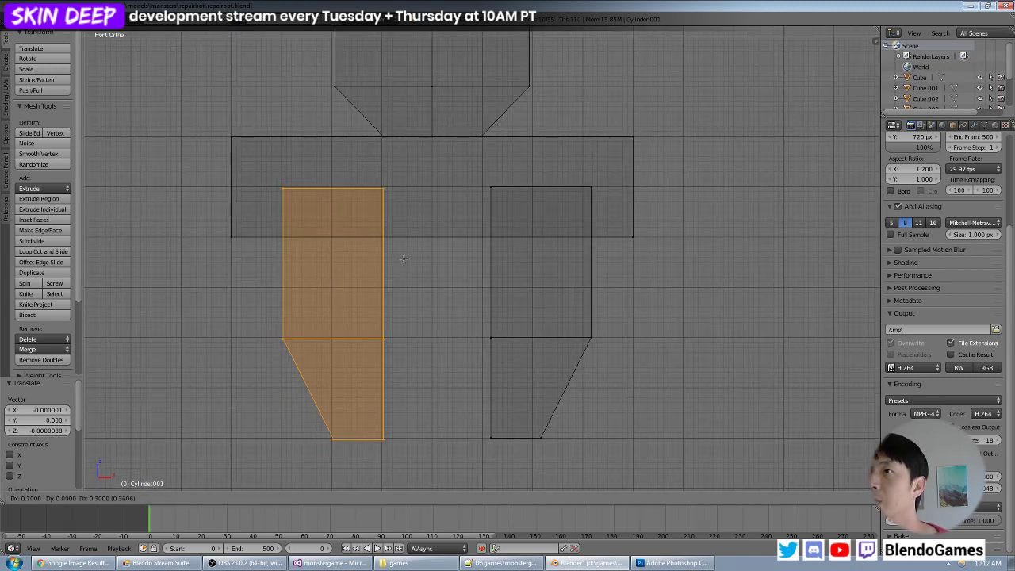
pyautogui.rightClick(404, 259)
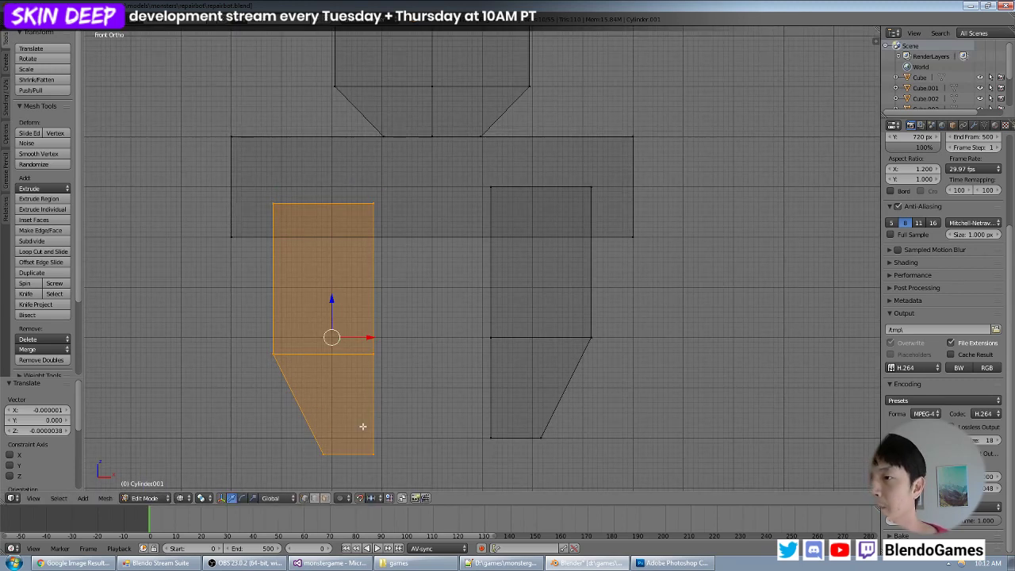
pyautogui.click(370, 498)
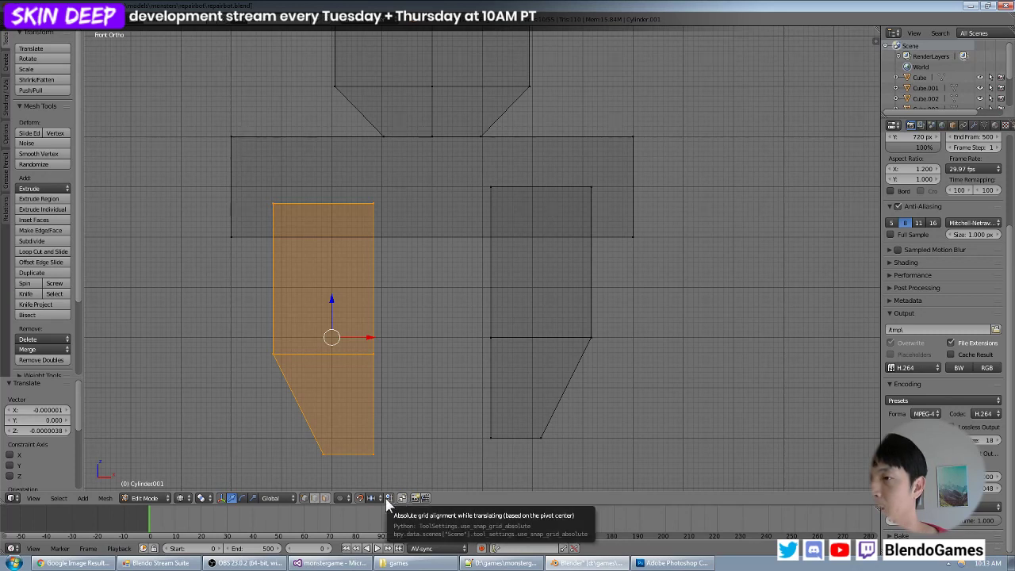
pyautogui.press('g')
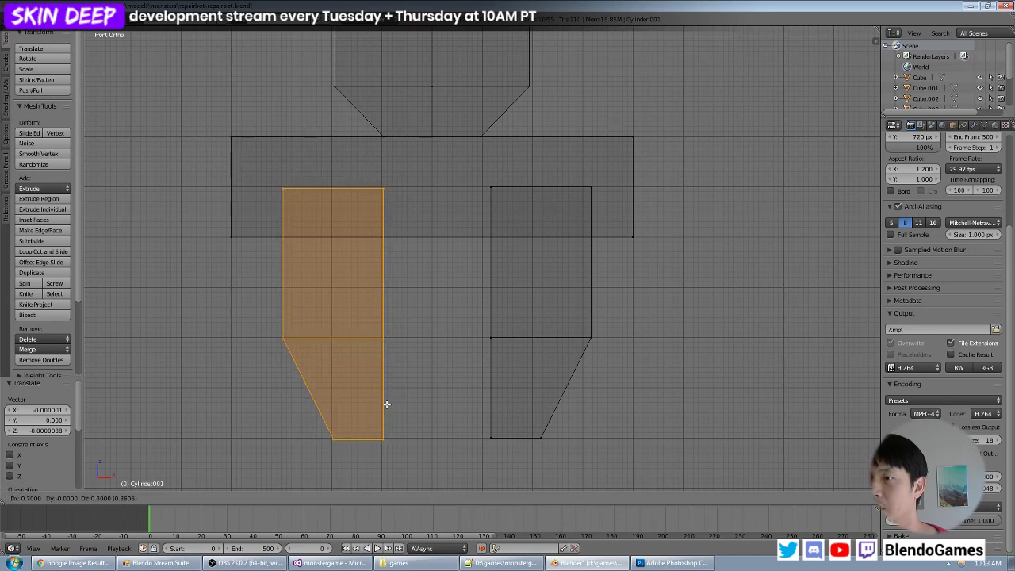
pyautogui.click(386, 404)
pyautogui.scroll(-3, 410, 408)
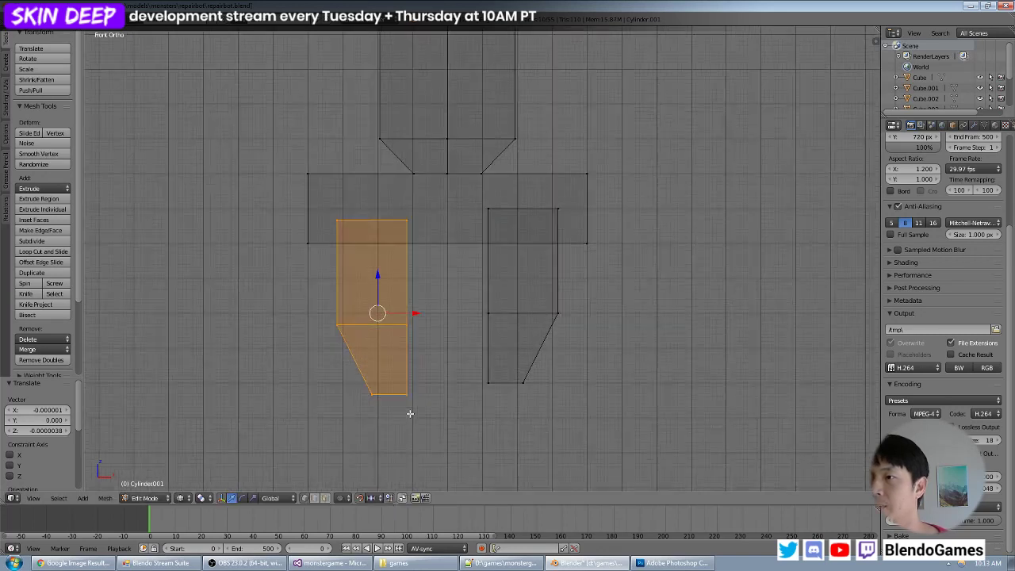
pyautogui.press('g')
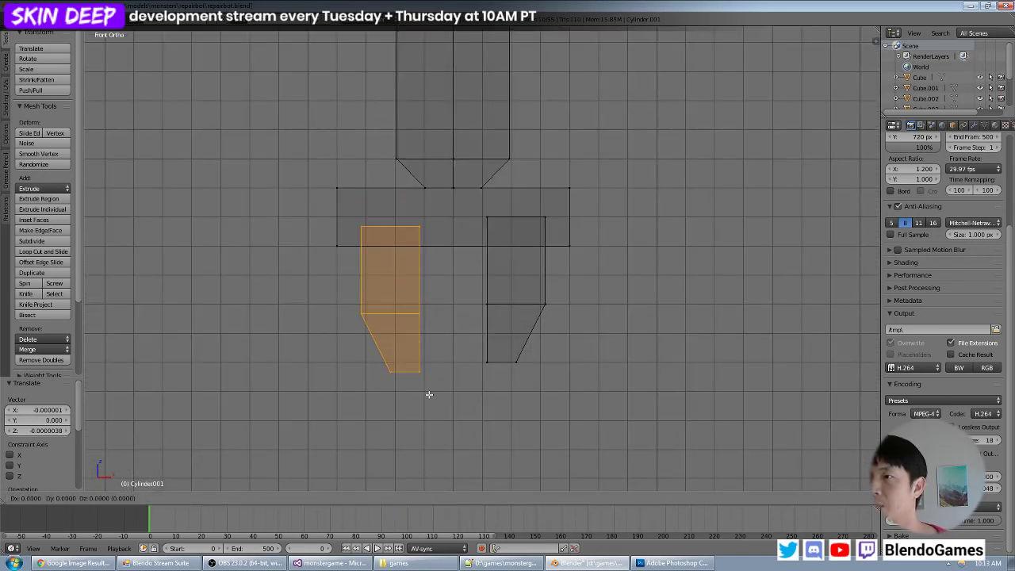
pyautogui.click(429, 397)
pyautogui.scroll(1, 452, 373)
pyautogui.scroll(-1, 385, 402)
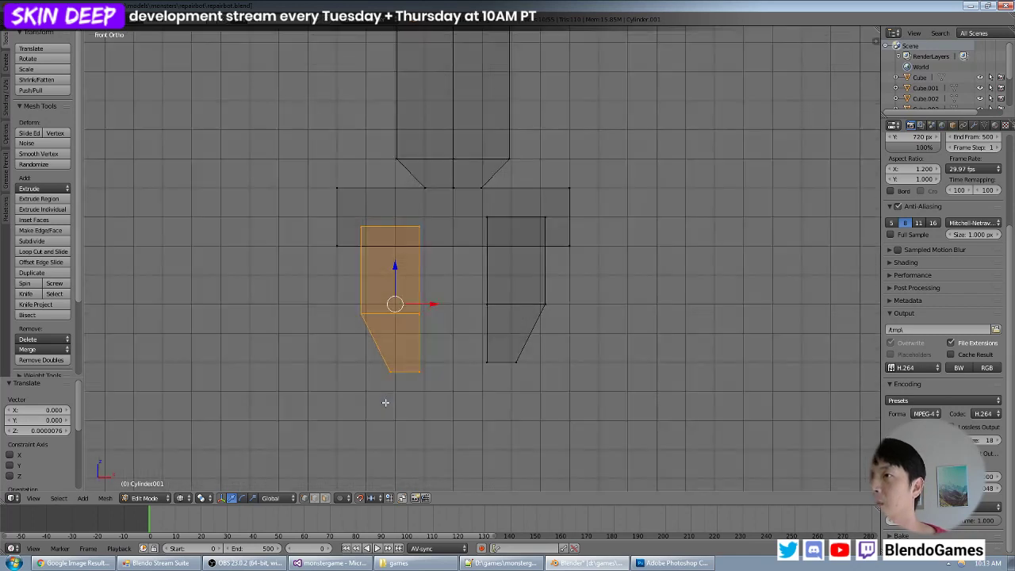
# - Move the inner tip corner vertices of the duplicated finger 0.167 units along X and 0.333 along Z onto the grid
pyautogui.rightClick(419, 227)
pyautogui.rightClick(421, 371)
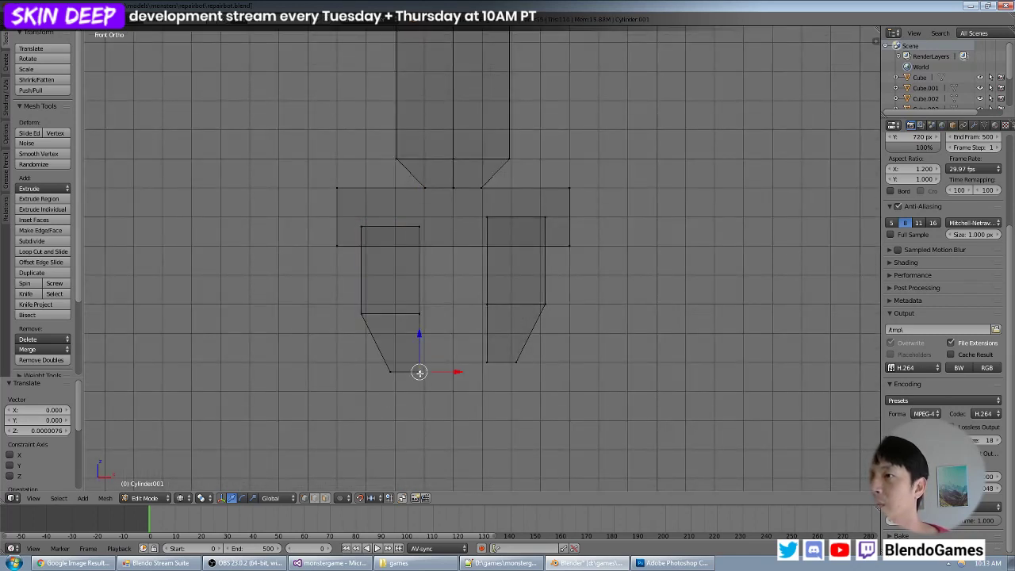
pyautogui.press('g')
pyautogui.click(440, 367)
pyautogui.rightClick(419, 370)
pyautogui.press('g')
pyautogui.click(425, 366)
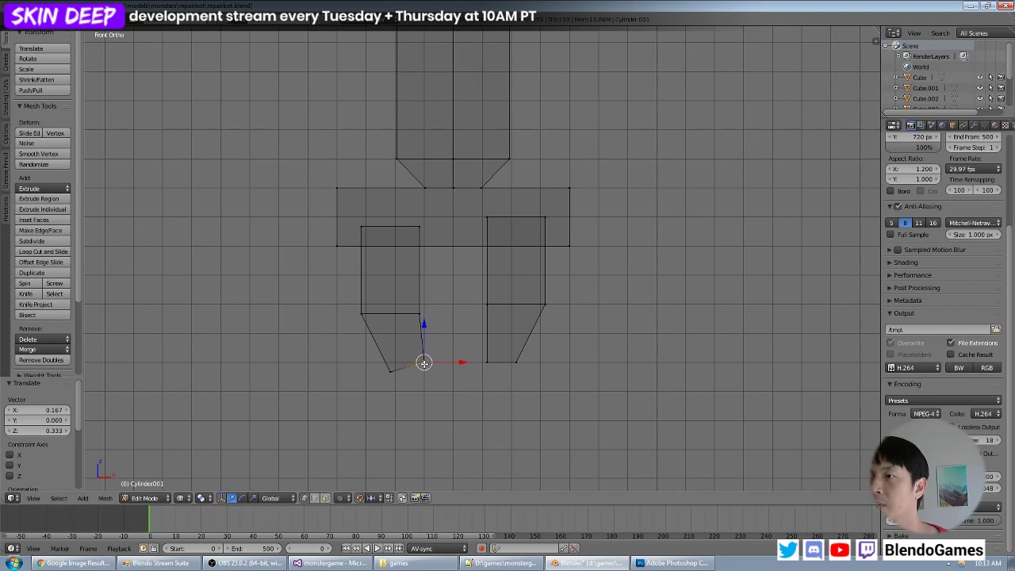
# - Move the duplicated finger's outer tip corner vertices 0.167 units along X and 0.333 along Z
pyautogui.rightClick(398, 373)
pyautogui.press('g')
pyautogui.click(396, 362)
pyautogui.press('g')
pyautogui.click(394, 363)
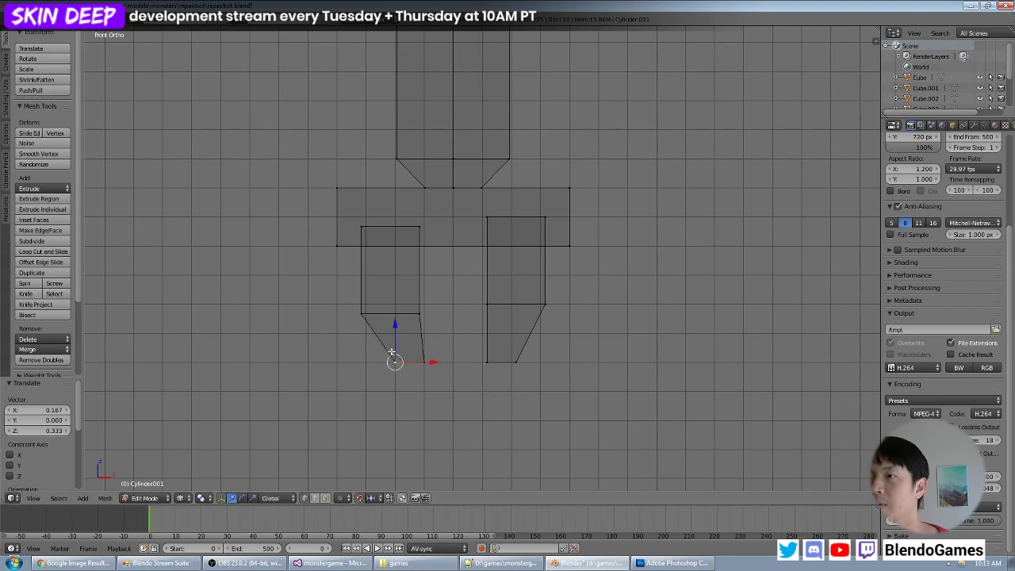
# - Snap the duplicated finger's inner vertices at the start of the taper 0.167 units along X and 0.333 along Z
pyautogui.rightClick(361, 313)
pyautogui.rightClick(420, 314)
pyautogui.press('g')
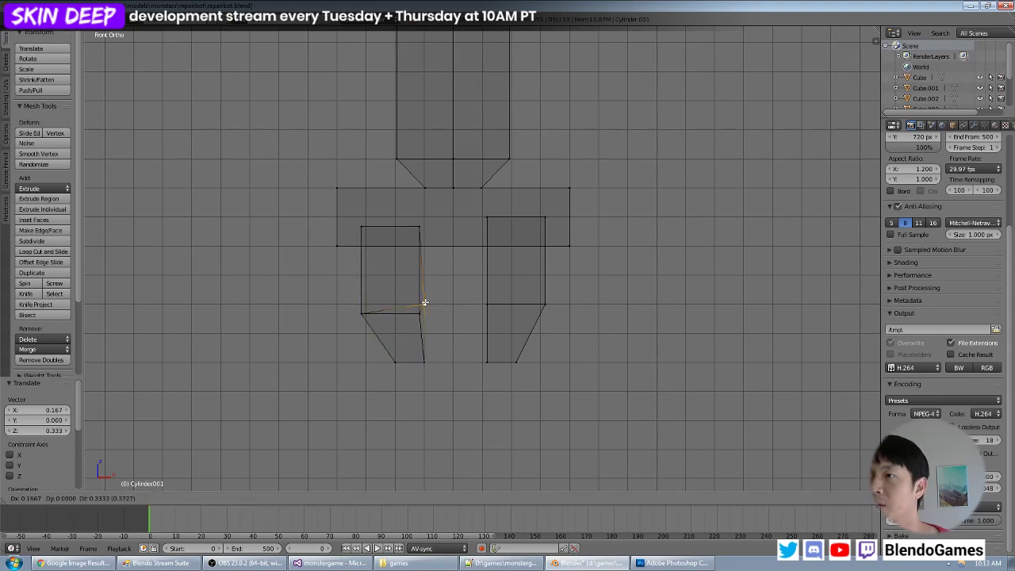
pyautogui.click(423, 305)
pyautogui.press('g')
pyautogui.click(424, 307)
pyautogui.moveTo(422, 305); pyautogui.dragTo(392, 312, button='middle')
pyautogui.press('KP_1')
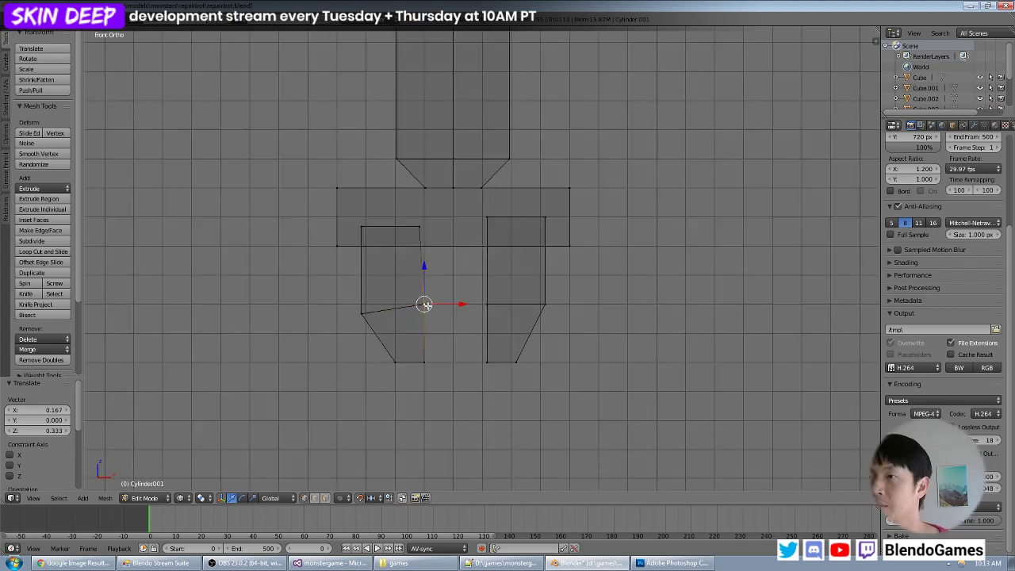
# - Snap the duplicated finger's outer vertices at the start of the taper 0.167 units along X and 0.333 along Z
pyautogui.press('g')
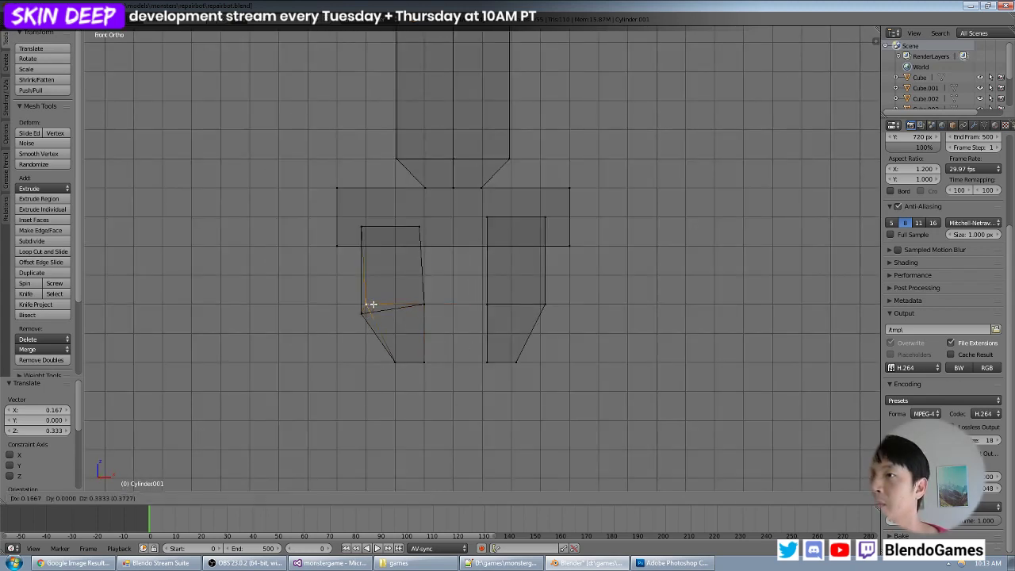
pyautogui.click(370, 304)
pyautogui.rightClick(363, 313)
pyautogui.press('g')
pyautogui.click(365, 303)
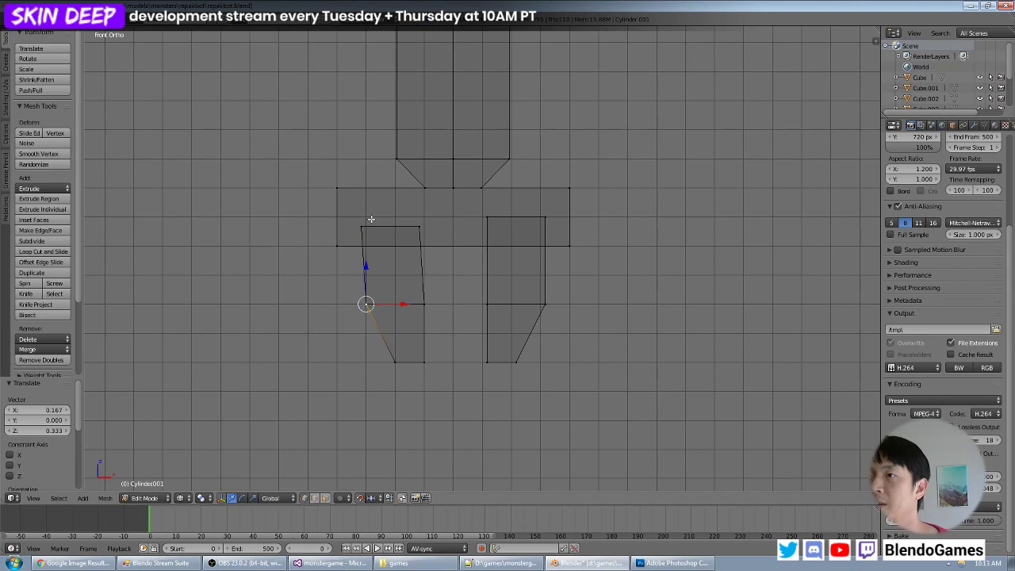
# - Move the duplicated finger's outer top corner vertices 0.167 units along X and 0.333 along Z
pyautogui.rightClick(362, 228)
pyautogui.press('g')
pyautogui.click(369, 225)
pyautogui.press('g')
pyautogui.click(370, 217)
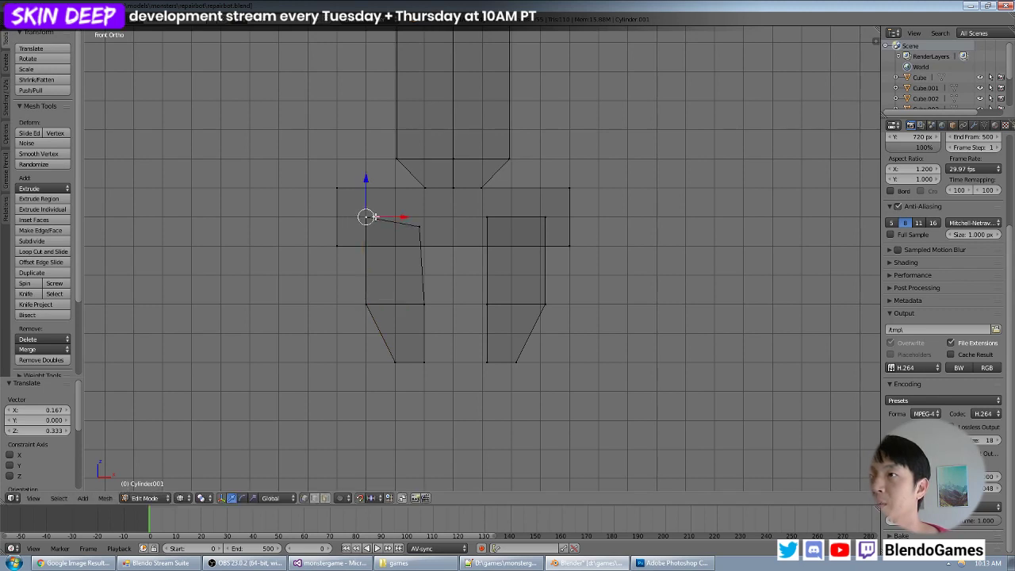
# - Move the duplicated finger's inner top corner vertices 0.167 units along X and 0.333 along Z
pyautogui.rightClick(418, 226)
pyautogui.press('g')
pyautogui.click(424, 216)
pyautogui.rightClick(419, 226)
pyautogui.press('g')
pyautogui.click(425, 216)
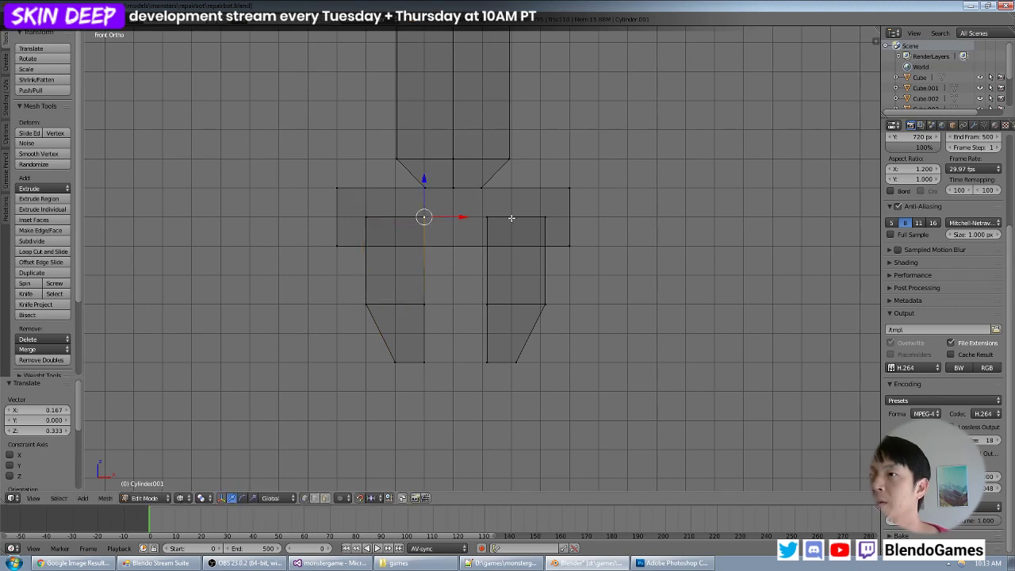
# - Move the original finger's inner top corner vertices -0.167 units along X onto the grid
pyautogui.rightClick(486, 217)
pyautogui.press('g')
pyautogui.click(486, 217)
pyautogui.press('g')
pyautogui.click(487, 220)
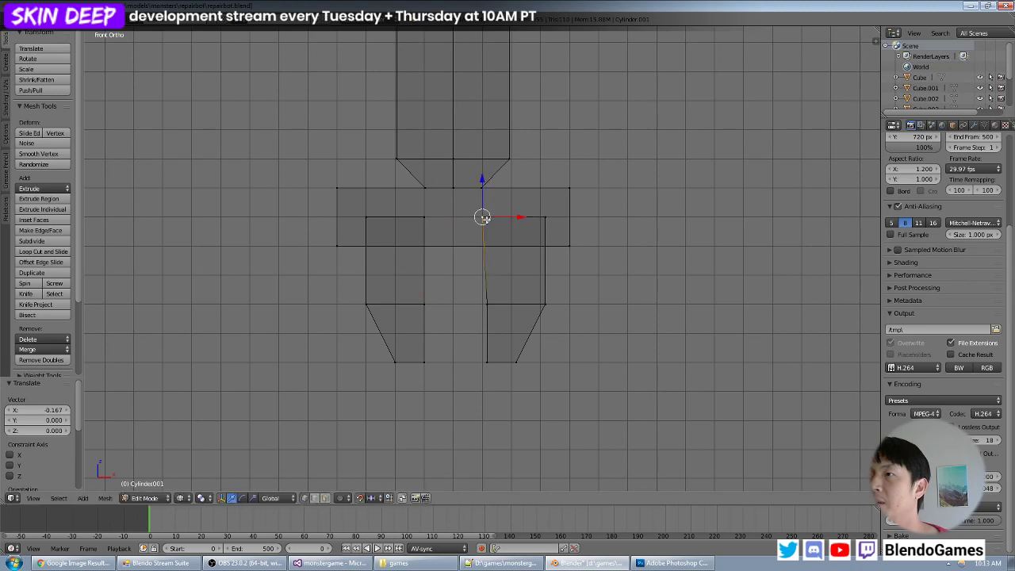
# - Move the original finger's inner vertices at the start of the taper -0.167 units along X
pyautogui.rightClick(498, 304)
pyautogui.press('g')
pyautogui.click(487, 306)
pyautogui.rightClick(488, 305)
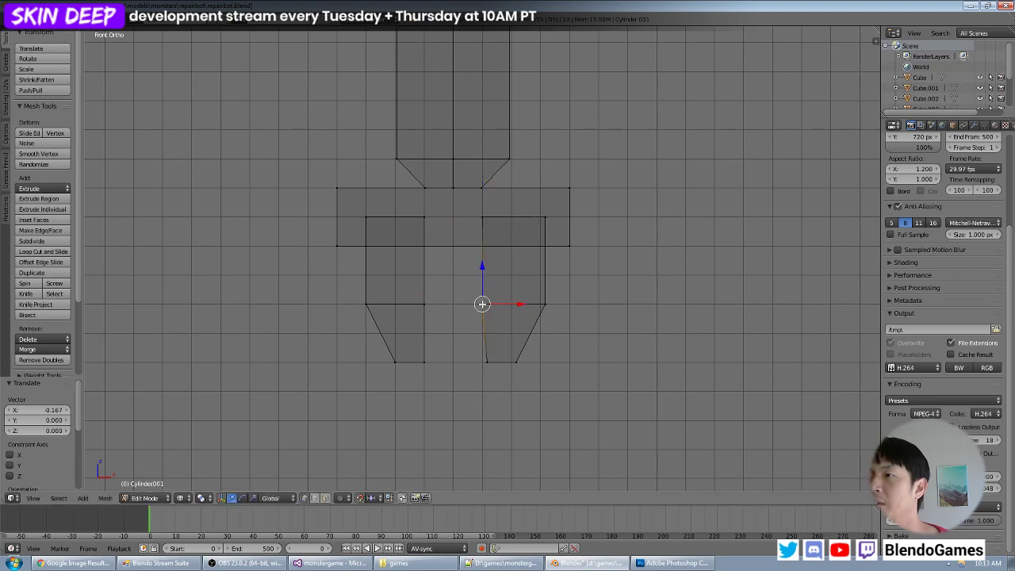
# - Move the original finger's inner tip corner vertices -0.167 units along X
pyautogui.press('g')
pyautogui.click(481, 362)
pyautogui.press('g')
pyautogui.click(484, 363)
pyautogui.rightClick(490, 364)
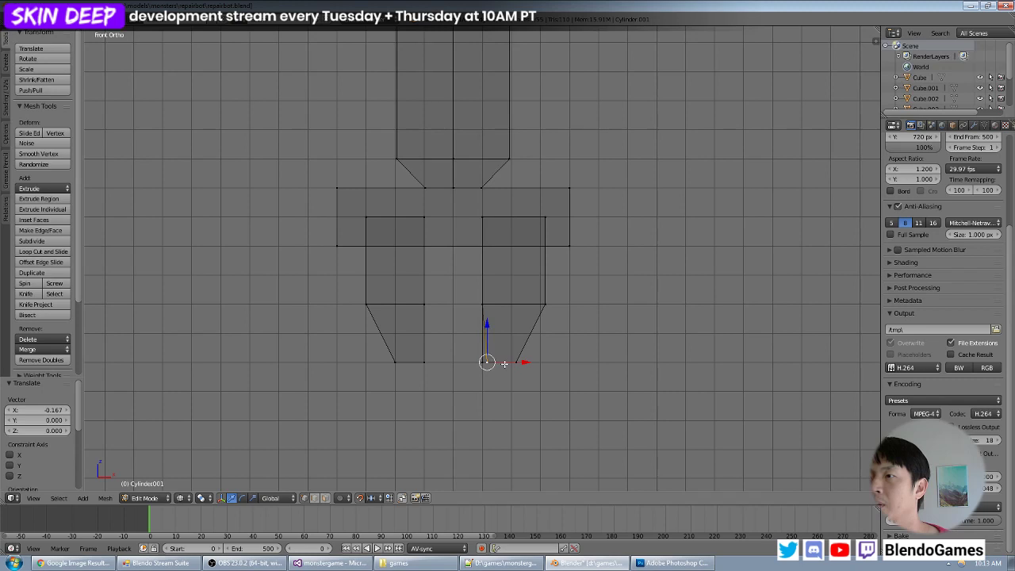
pyautogui.press('g')
pyautogui.click(492, 364)
# - Move the original finger's outer tip corner vertices -0.167 units along X
pyautogui.rightClick(514, 362)
pyautogui.press('g')
pyautogui.click(508, 362)
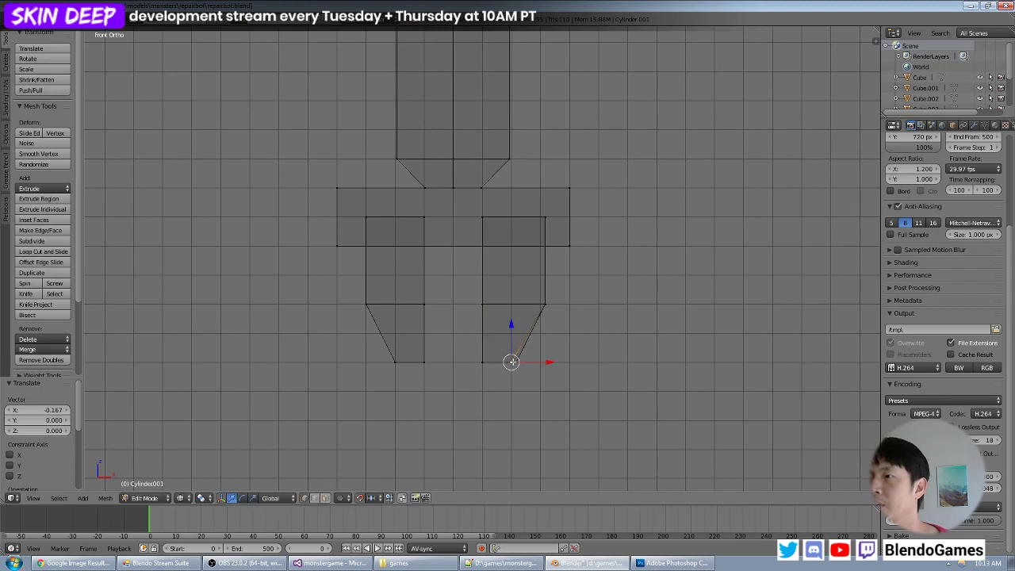
pyautogui.rightClick(516, 363)
pyautogui.press('g')
pyautogui.click(513, 362)
# - Move the original finger's outer vertices at the start of the taper -0.167 units along X
pyautogui.rightClick(543, 305)
pyautogui.press('g')
pyautogui.click(539, 305)
pyautogui.rightClick(544, 305)
pyautogui.press('g')
pyautogui.click(539, 304)
# - Move the original finger's outer top corner vertices -0.167 units along X
pyautogui.rightClick(545, 217)
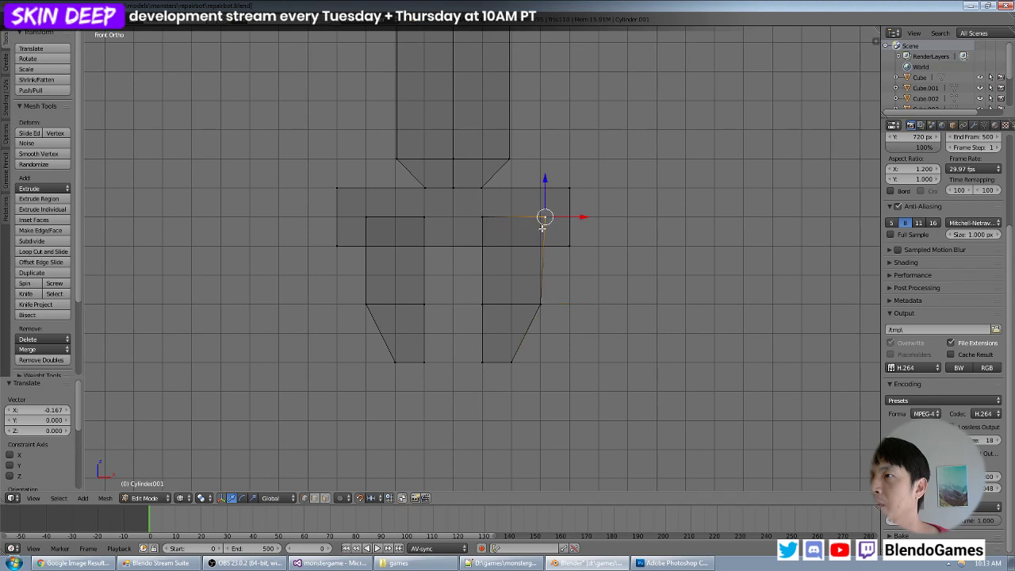
pyautogui.press('g')
pyautogui.click(539, 228)
pyautogui.rightClick(544, 217)
pyautogui.press('g')
pyautogui.click(539, 222)
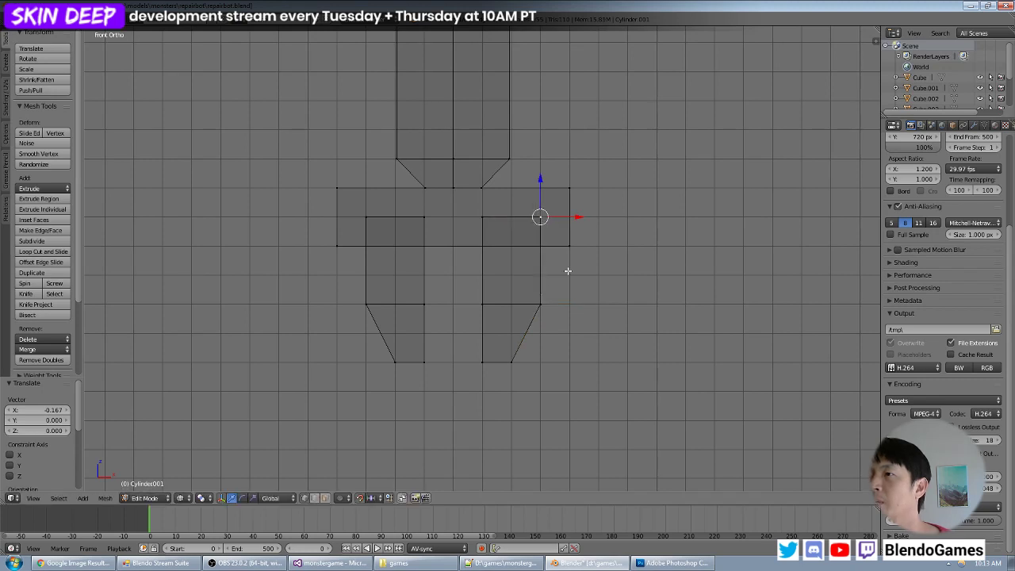
# - Inspect the two-fingered clamp and the arm beneath the box body in solid shading, deselected in Object Mode
pyautogui.scroll(-5, 569, 271)
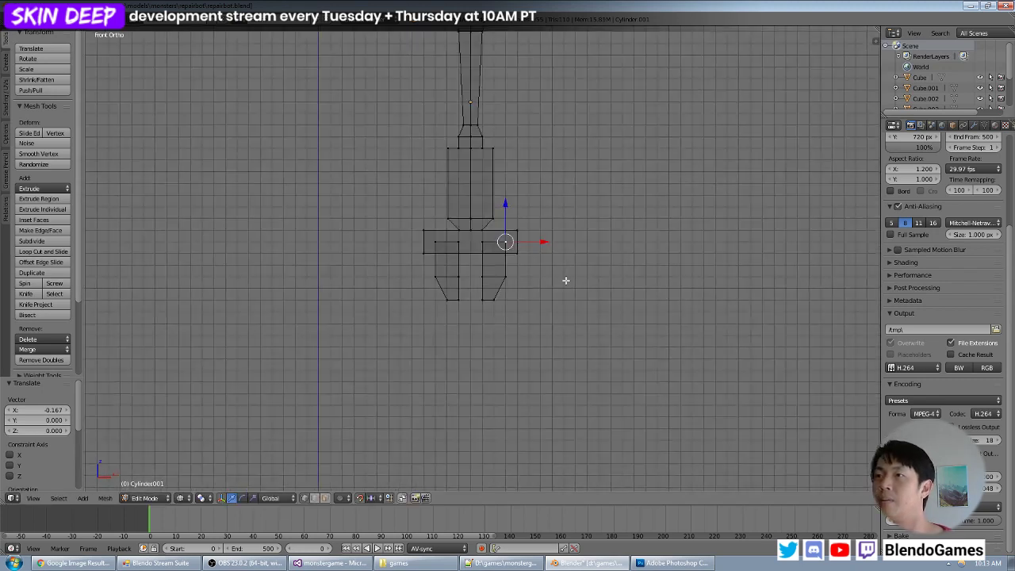
pyautogui.moveTo(562, 232)
pyautogui.mouseDown(button='middle')
pyautogui.moveTo(438, 247)
pyautogui.moveTo(528, 267)
pyautogui.moveTo(598, 217)
pyautogui.moveTo(601, 177)
pyautogui.moveTo(511, 175)
pyautogui.moveTo(478, 233)
pyautogui.moveTo(563, 249)
pyautogui.moveTo(586, 220)
pyautogui.moveTo(531, 251)
pyautogui.moveTo(490, 255)
pyautogui.mouseUp(button='middle')
pyautogui.press('Tab')
pyautogui.press('a')
pyautogui.press('z')
pyautogui.scroll(4, 516, 254)
pyautogui.scroll(-8, 516, 254)
pyautogui.scroll(3, 491, 263)
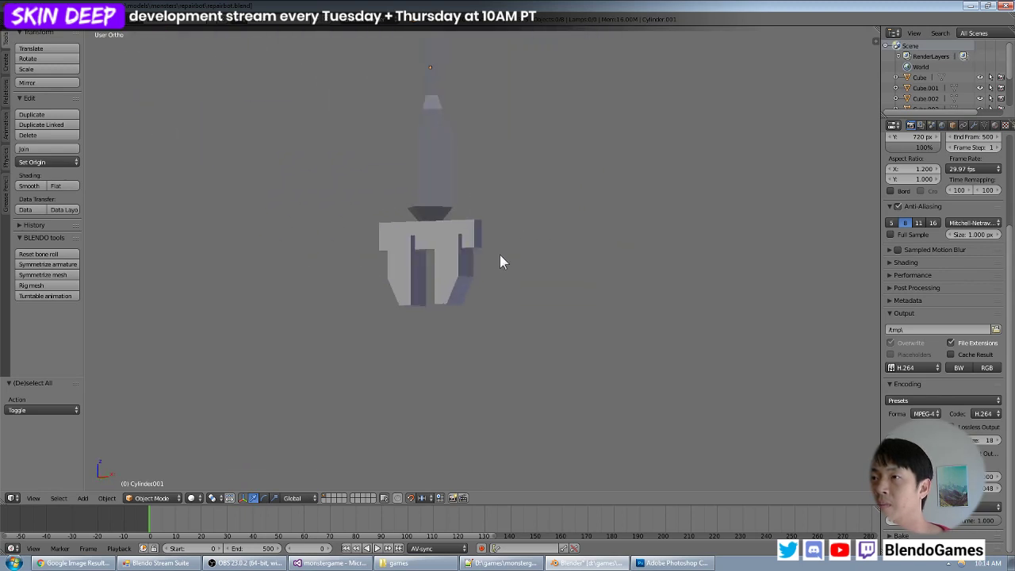
pyautogui.scroll(-5, 499, 262)
pyautogui.moveTo(528, 246)
pyautogui.mouseDown(button='middle')
pyautogui.moveTo(522, 307)
pyautogui.moveTo(331, 245)
pyautogui.moveTo(540, 256)
pyautogui.mouseUp(button='middle')
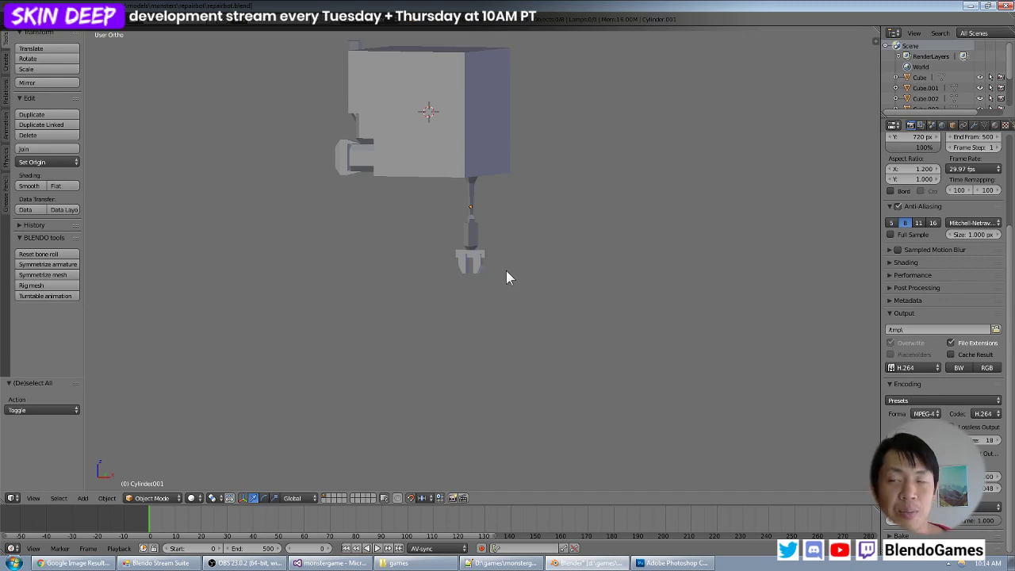
# - In front view, move the original finger's outer vertex at the start of the taper 0.3 along X and -0.3 along Z, in wireframe shading
pyautogui.scroll(3, 504, 272)
pyautogui.rightClick(466, 261)
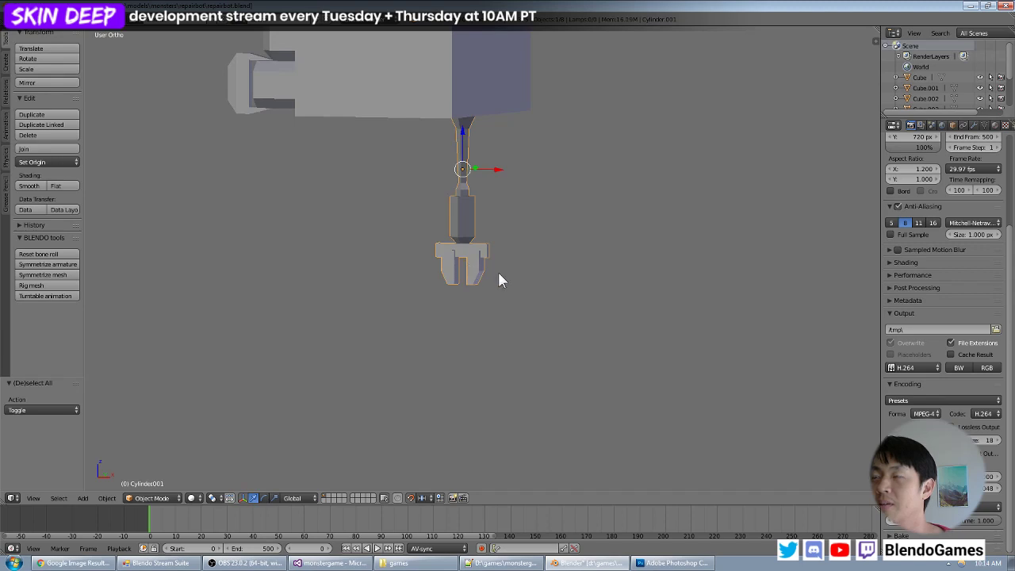
pyautogui.scroll(5, 499, 273)
pyautogui.press('Tab')
pyautogui.rightClick(464, 271)
pyautogui.press('KP_1')
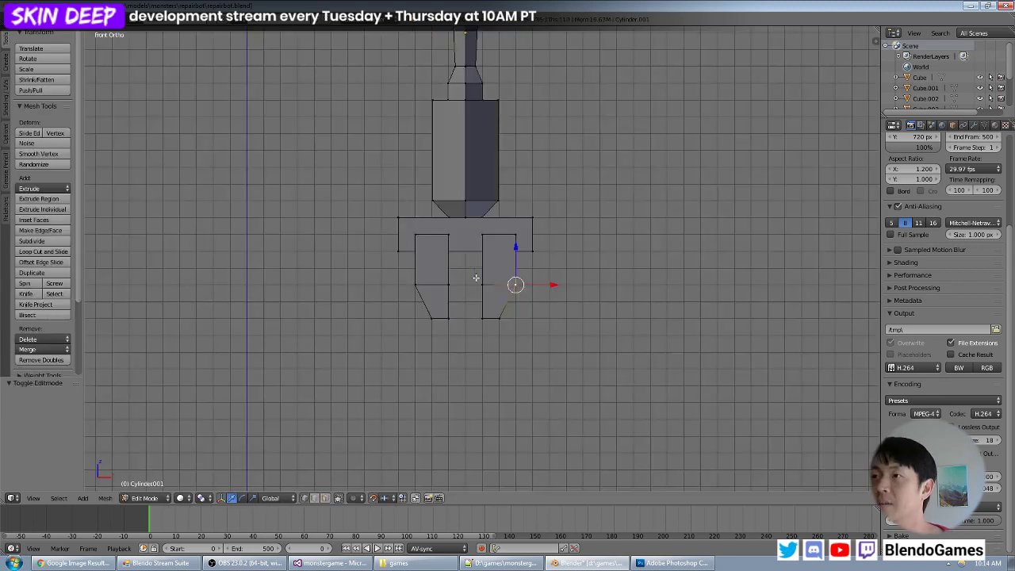
pyautogui.scroll(4, 508, 258)
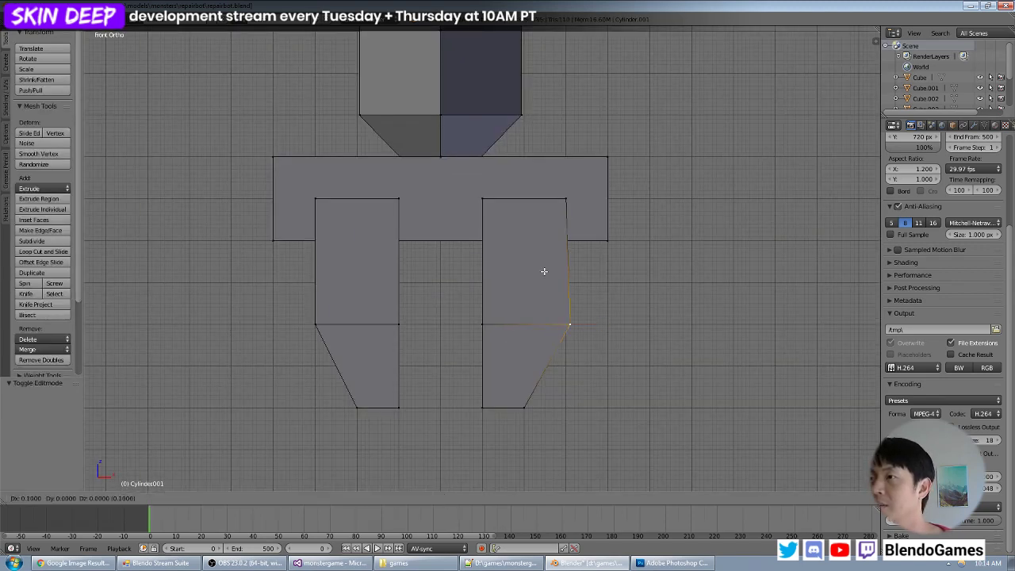
pyautogui.press('g')
pyautogui.click(548, 278)
pyautogui.press('z')
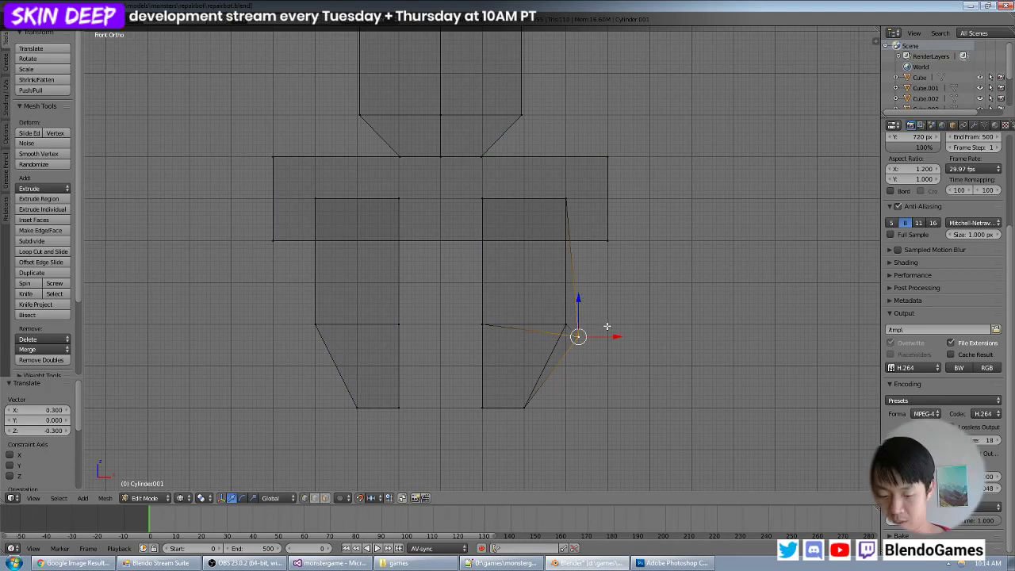
# - Search the available commands for a vertex snapping function
pyautogui.press('space')
pyautogui.write('vertex')
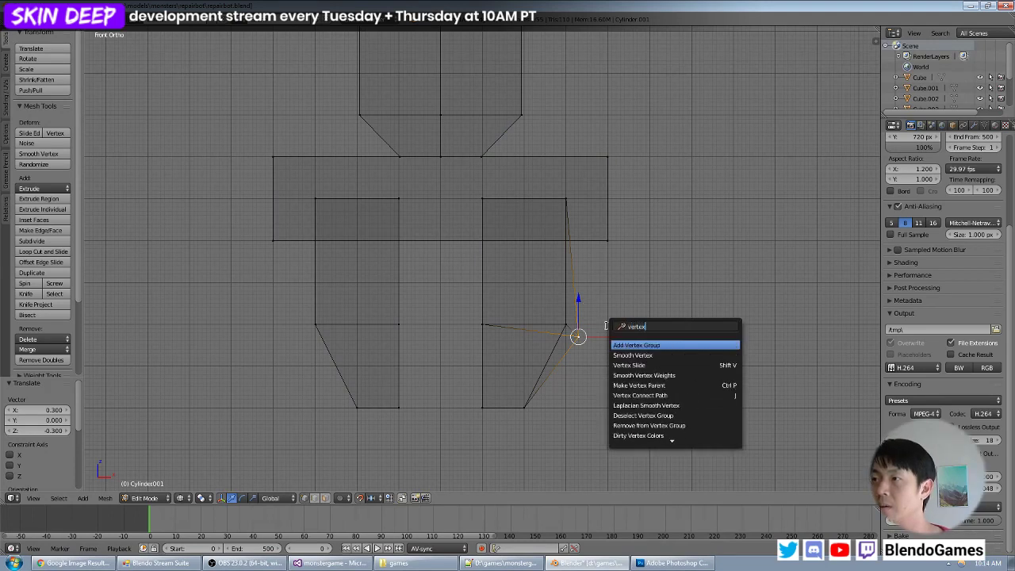
pyautogui.write(' sn')
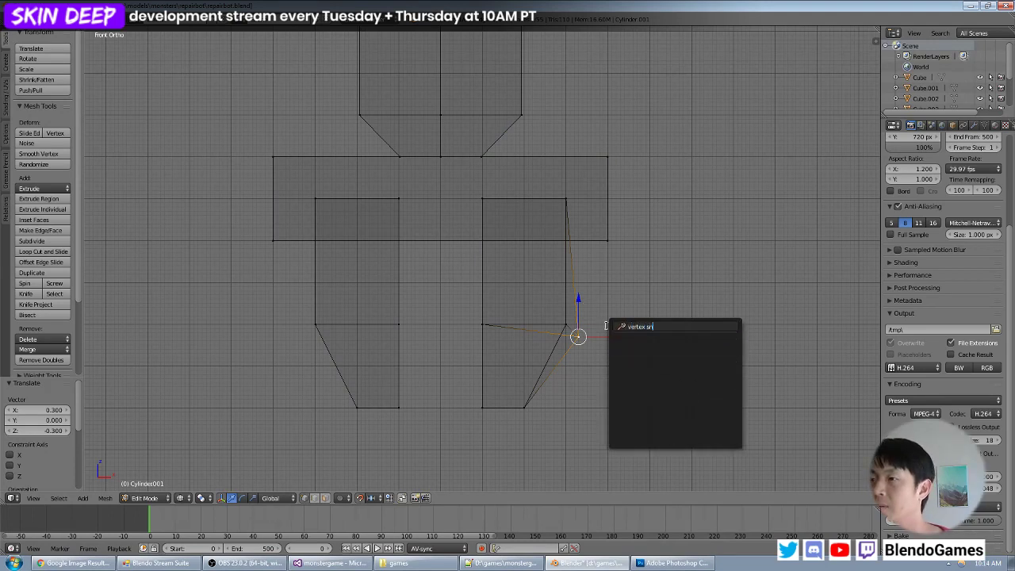
pyautogui.press('Escape')
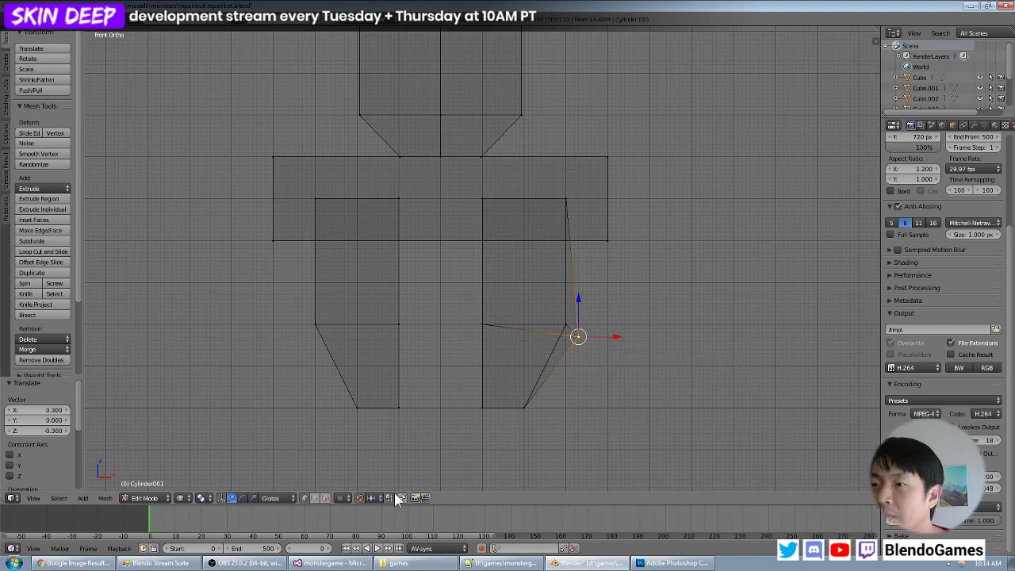
# - Set the snap element to Vertex and try to move the displaced finger vertex back onto its neighbour
pyautogui.click(336, 499)
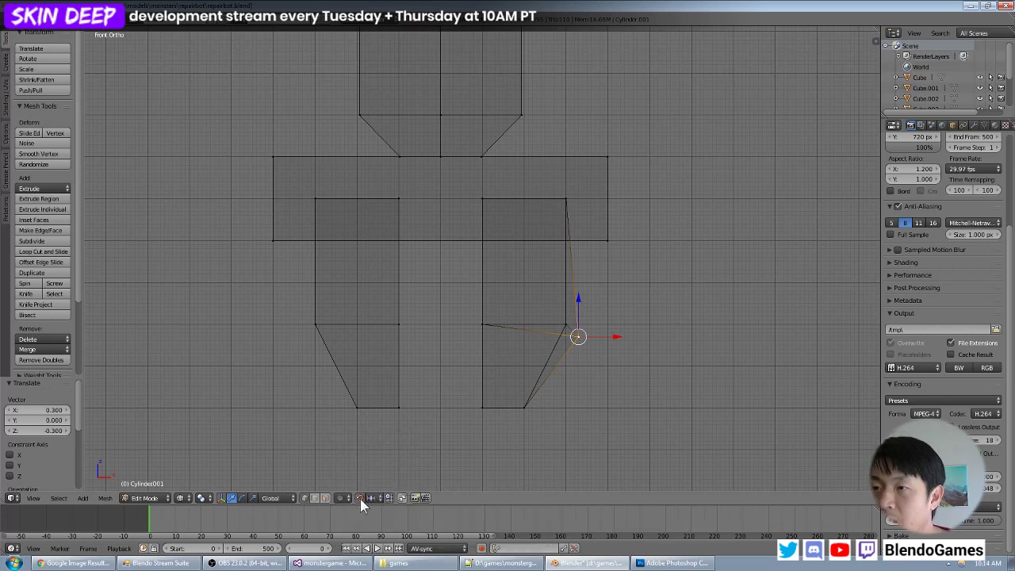
pyautogui.click(371, 498)
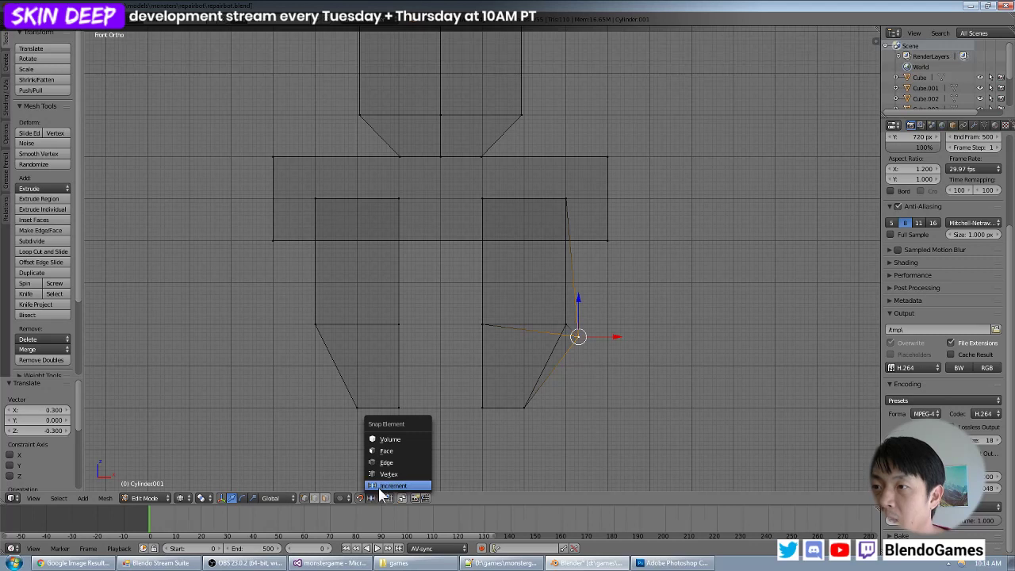
pyautogui.click(388, 473)
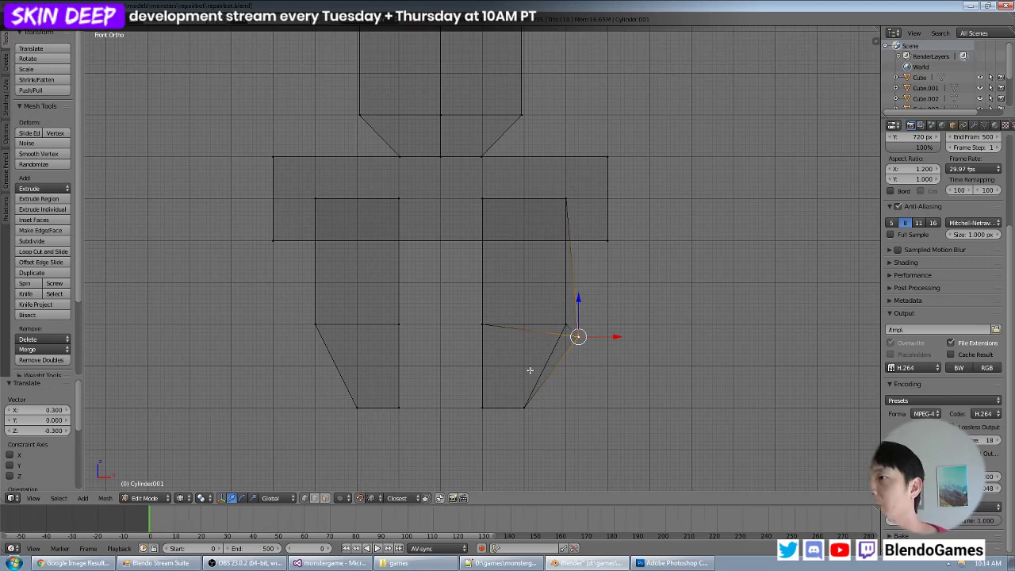
pyautogui.press('g')
pyautogui.rightClick(592, 361)
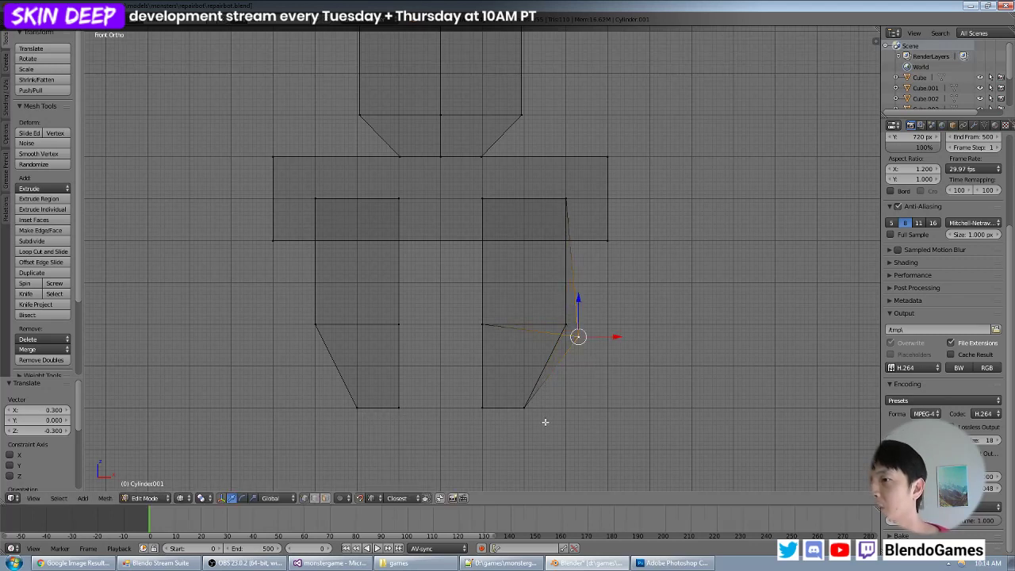
# - Set the snap element back to Increment and undo the displacement of the finger's outer vertex
pyautogui.click(396, 497)
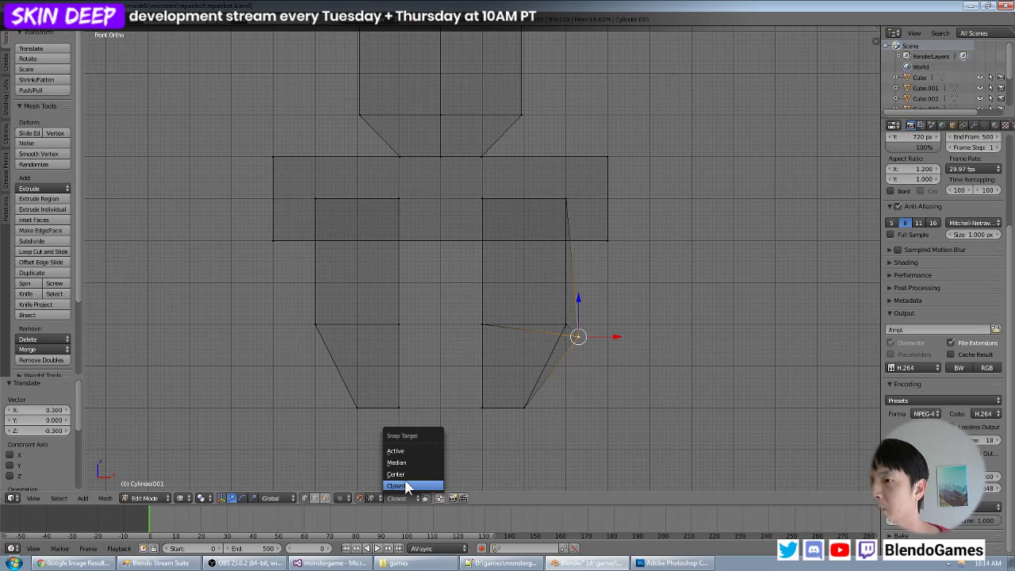
pyautogui.click(376, 498)
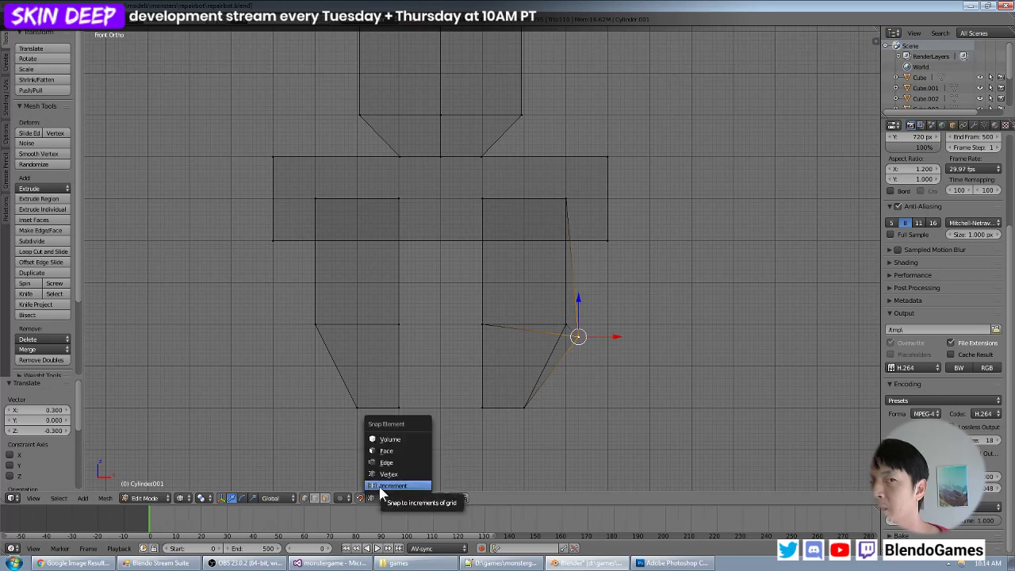
pyautogui.click(381, 487)
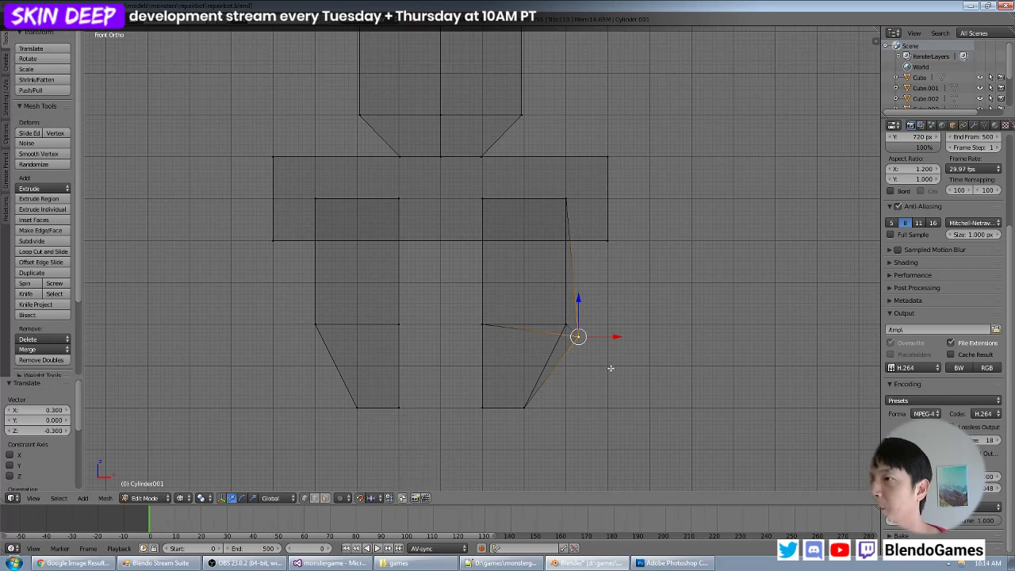
pyautogui.hotkey('ctrl', 'z')
pyautogui.hotkey('ctrl', 'z')
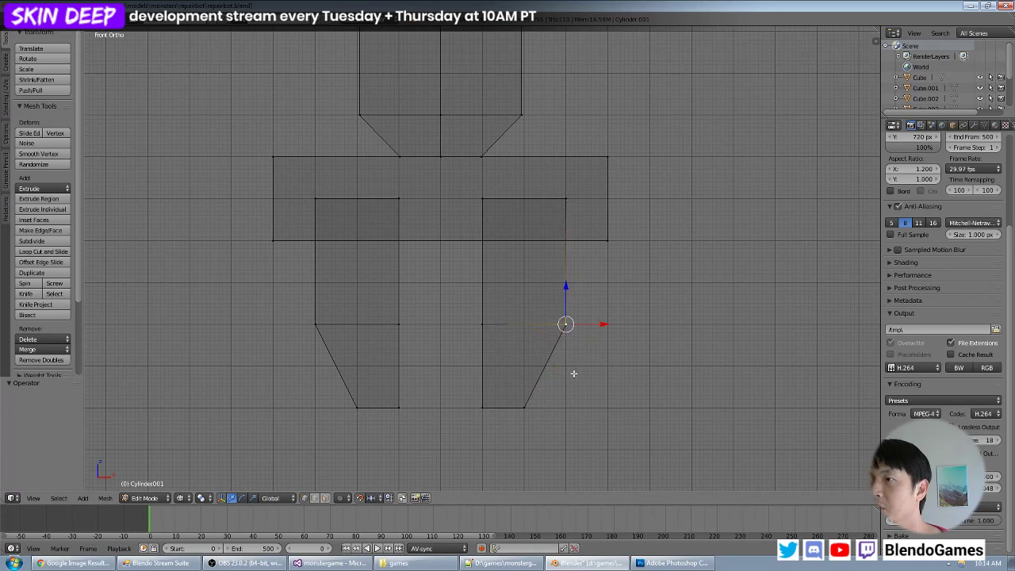
# - Return to Object Mode with everything deselected and solid shading on
pyautogui.scroll(-4, 563, 348)
pyautogui.moveTo(612, 334)
pyautogui.mouseDown(button='middle')
pyautogui.moveTo(563, 348)
pyautogui.moveTo(525, 302)
pyautogui.moveTo(529, 261)
pyautogui.moveTo(519, 287)
pyautogui.moveTo(529, 268)
pyautogui.moveTo(358, 288)
pyautogui.moveTo(419, 254)
pyautogui.moveTo(543, 290)
pyautogui.mouseUp(button='middle')
pyautogui.press('Tab')
pyautogui.press('a')
pyautogui.press('z')
# - Examine the clamp arm and the whole repairbot from several angles in solid shading
pyautogui.scroll(-7, 574, 335)
pyautogui.scroll(4, 523, 293)
pyautogui.scroll(-5, 518, 287)
pyautogui.rightClick(470, 242)
pyautogui.scroll(4, 512, 283)
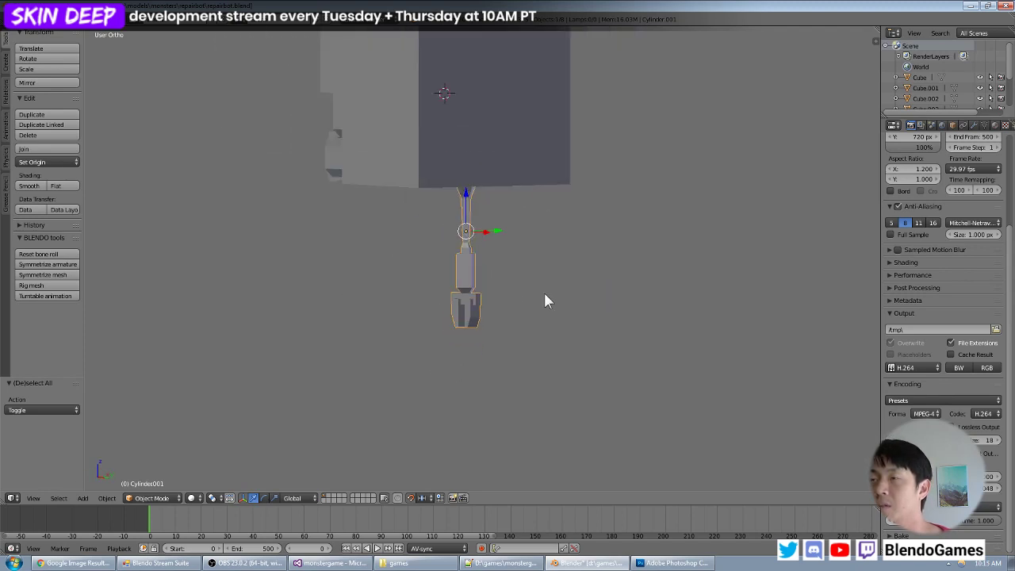
pyautogui.press('Tab')
pyautogui.press('Tab')
pyautogui.press('a')
pyautogui.scroll(-3, 532, 237)
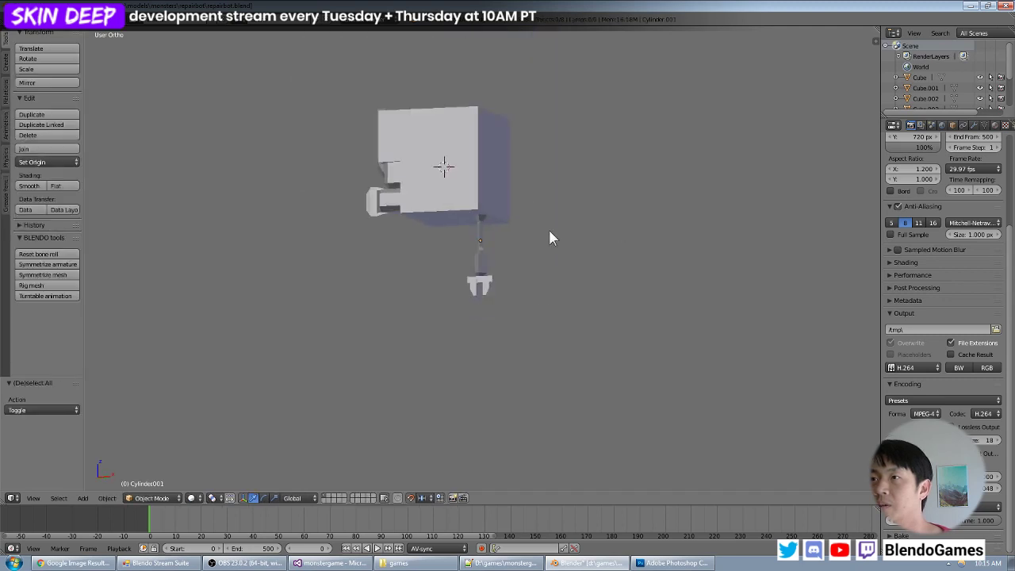
pyautogui.moveTo(550, 233); pyautogui.dragTo(424, 169, button='middle')
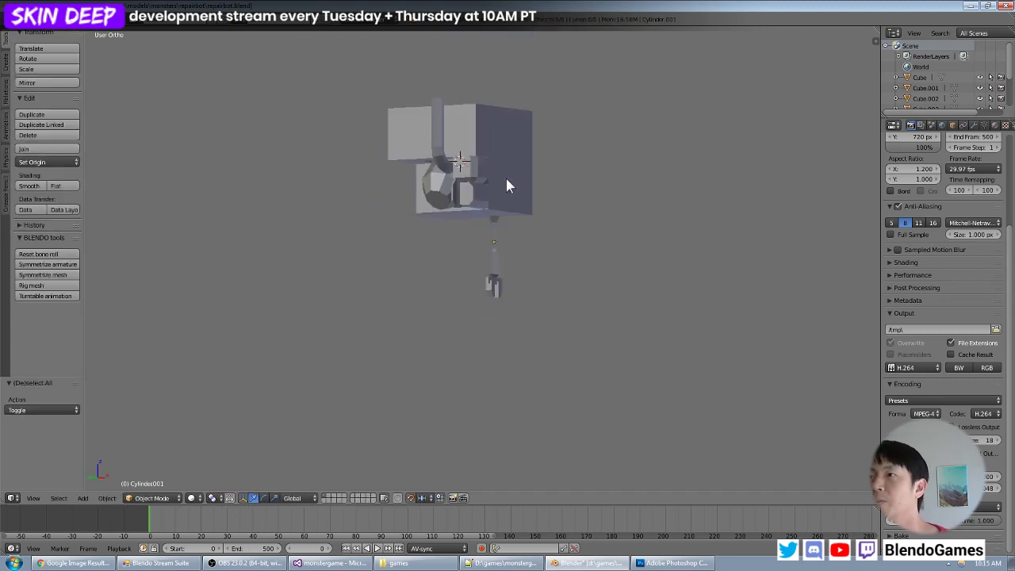
pyautogui.moveTo(505, 175); pyautogui.dragTo(339, 163, button='middle')
pyautogui.moveTo(462, 185); pyautogui.dragTo(432, 222, button='middle')
pyautogui.scroll(-3, 454, 231)
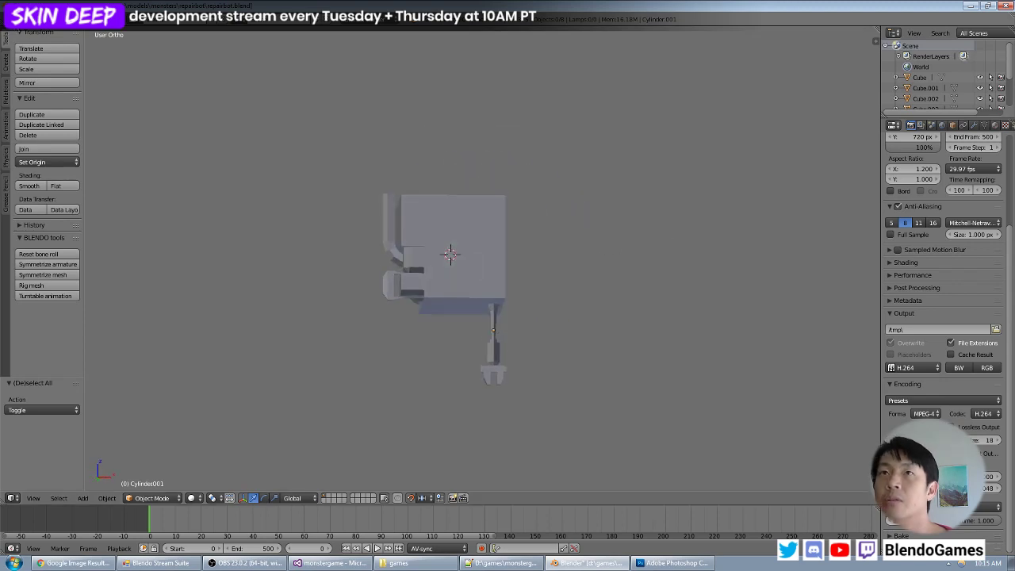
# - Save the current repairbot.blend file
pyautogui.click(28, 19)
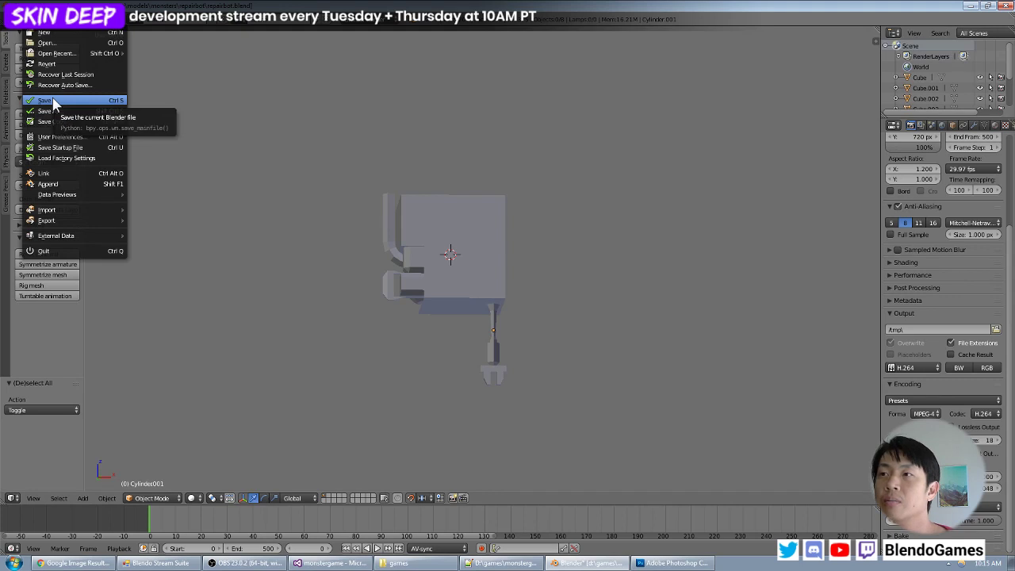
pyautogui.click(54, 100)
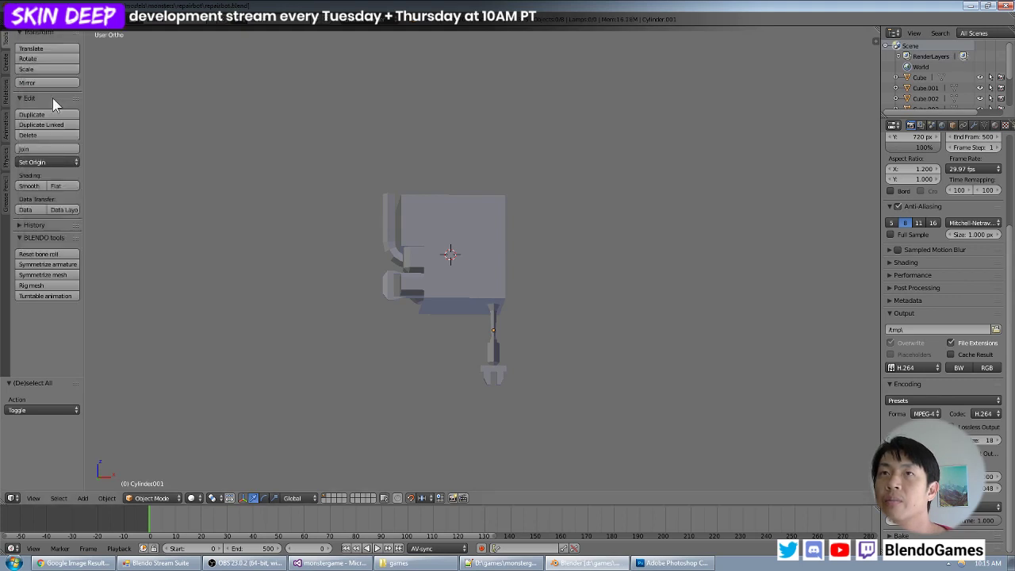
pyautogui.moveTo(478, 255); pyautogui.dragTo(473, 164, button='middle')
pyautogui.scroll(2, 433, 205)
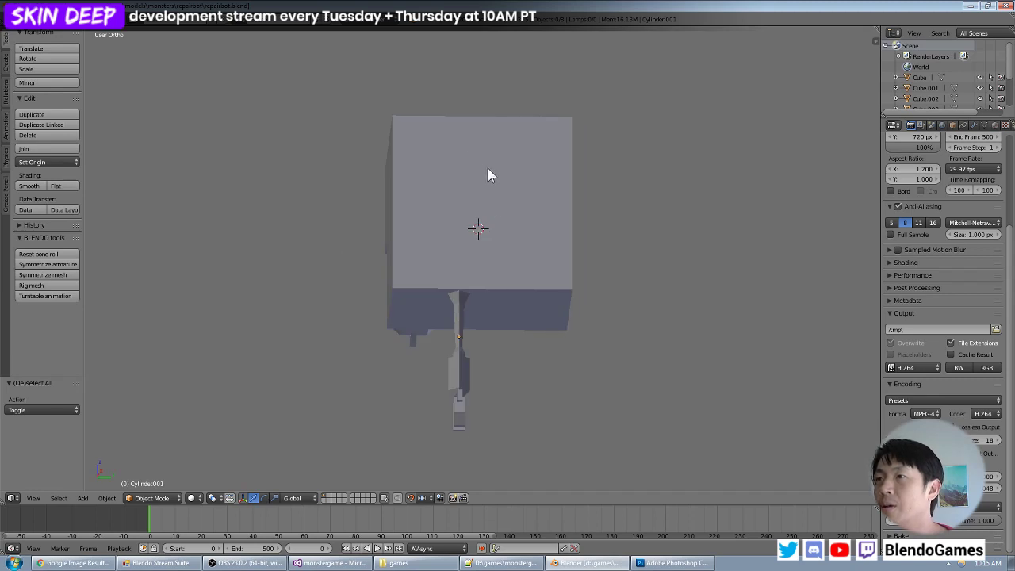
pyautogui.moveTo(477, 117); pyautogui.dragTo(486, 156, button='middle')
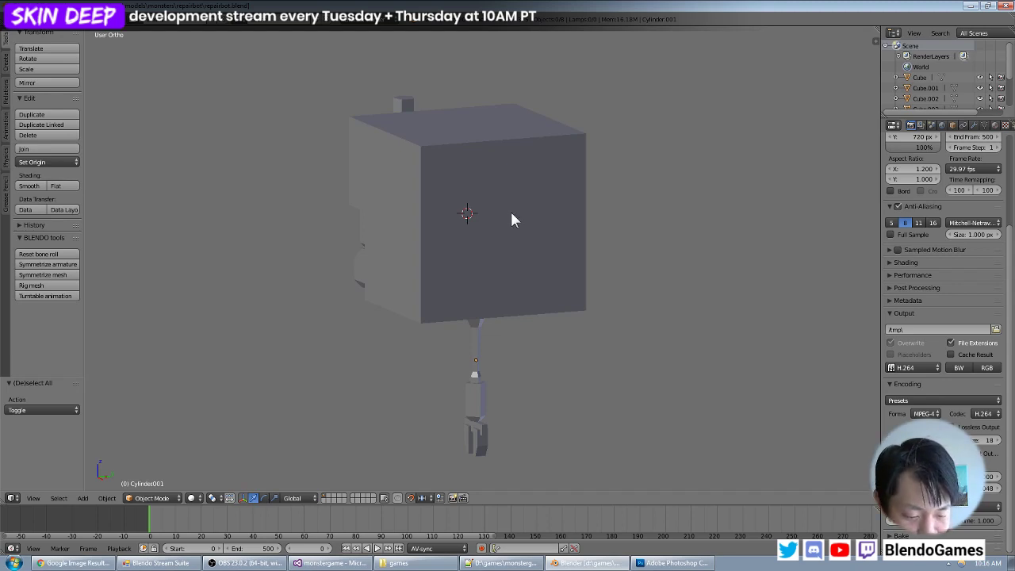
pyautogui.moveTo(511, 220); pyautogui.dragTo(467, 209, button='middle')
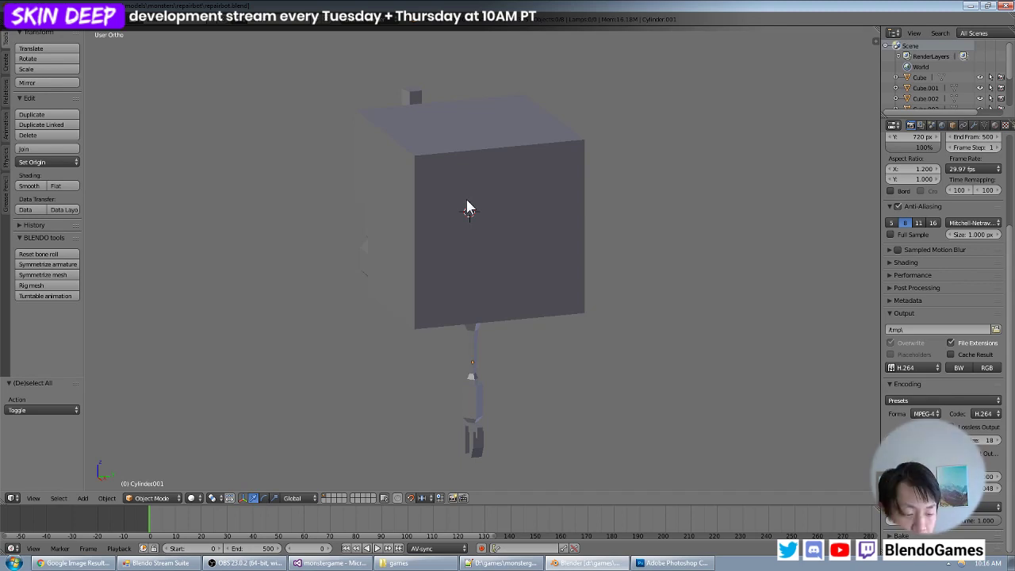
pyautogui.moveTo(467, 208); pyautogui.dragTo(507, 162, button='middle')
# - Select all the objects and check in Edit Mode which meshes become editable
pyautogui.press('a')
pyautogui.scroll(2, 492, 202)
pyautogui.press('Tab')
pyautogui.press('a')
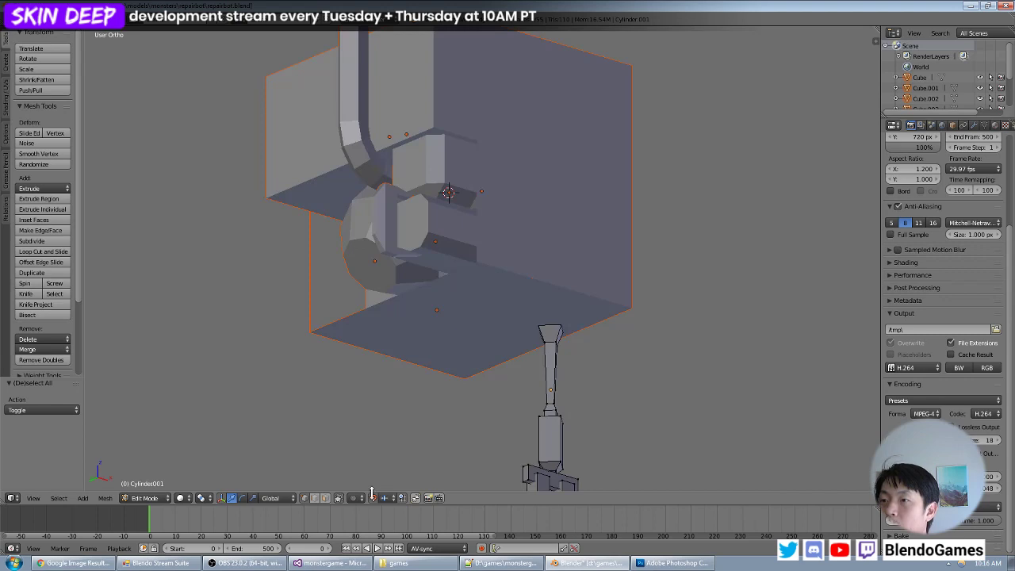
pyautogui.scroll(-3, 559, 208)
pyautogui.press('Tab')
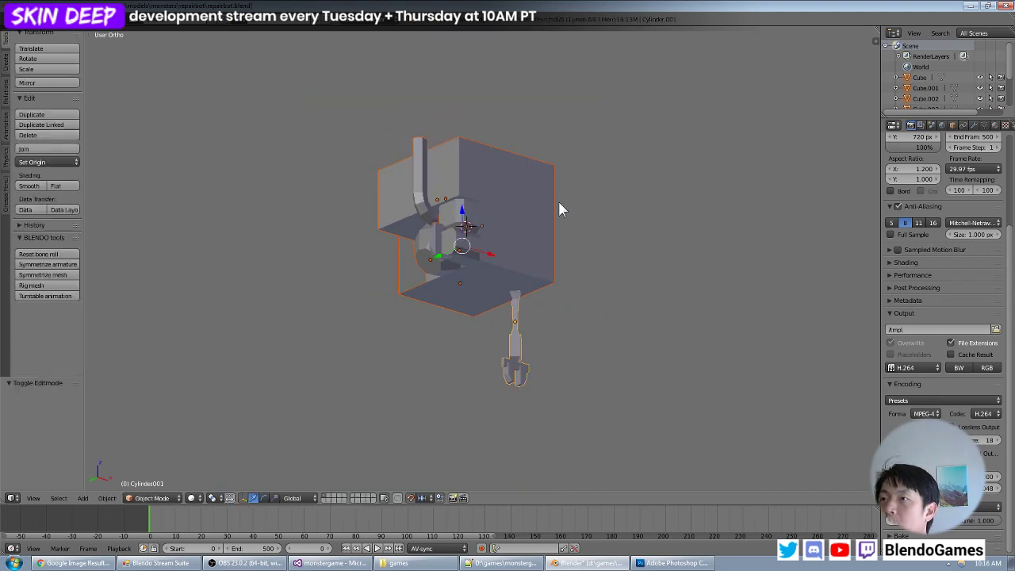
pyautogui.press('Tab')
pyautogui.press('Tab')
# - Join the clamp arm, the box body, the protruding front parts and the curved pipe into one object, with the pipe active
pyautogui.moveTo(551, 225); pyautogui.dragTo(528, 312, button='middle')
pyautogui.rightClick(499, 325)
pyautogui.press('g')
pyautogui.rightClick(543, 321)
pyautogui.keyDown('shift'); pyautogui.rightClick(511, 256); pyautogui.keyUp('shift')
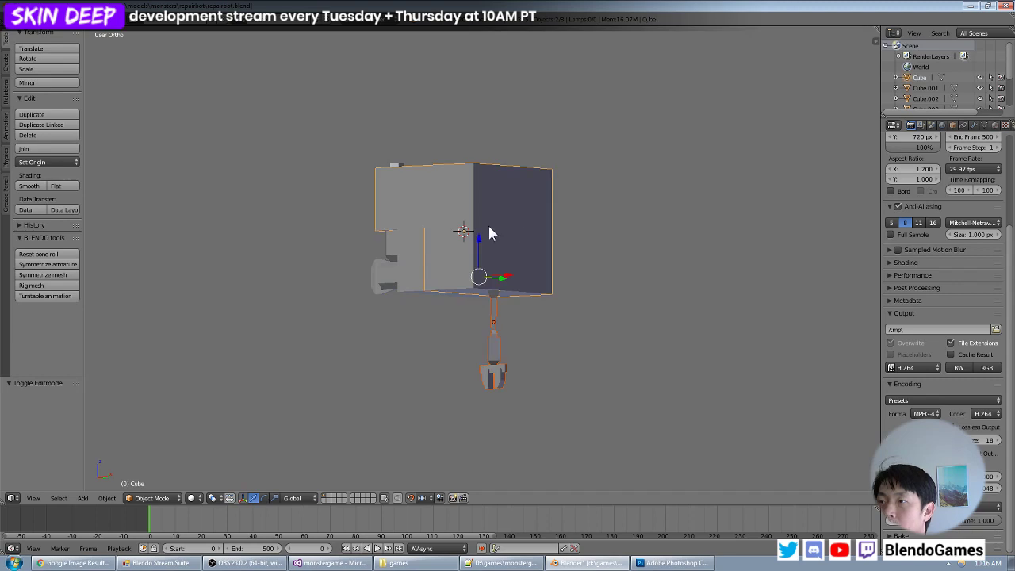
pyautogui.moveTo(488, 227); pyautogui.dragTo(542, 214, button='middle')
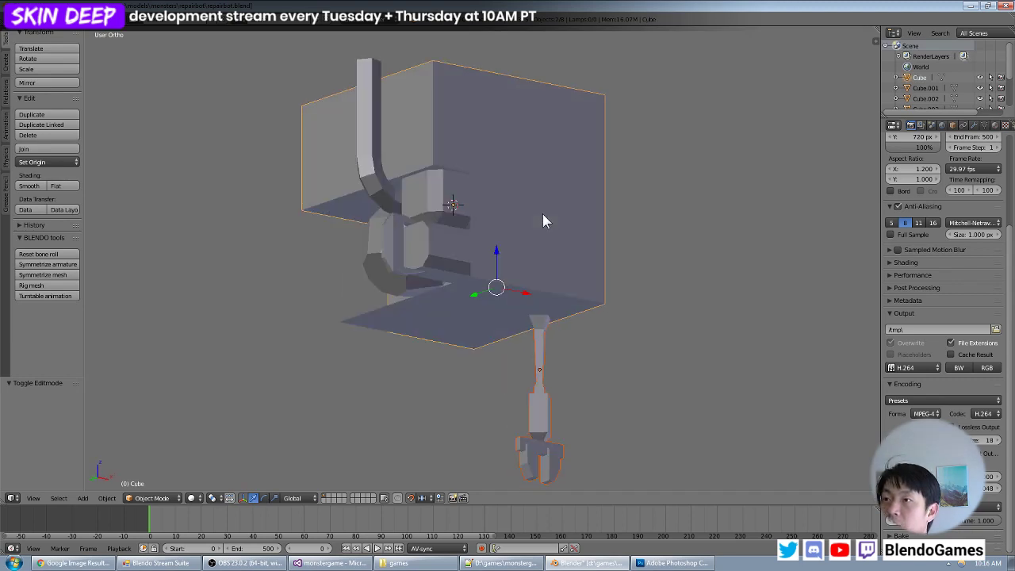
pyautogui.moveTo(473, 234); pyautogui.dragTo(486, 204, button='middle')
pyautogui.keyDown('shift'); pyautogui.rightClick(467, 169); pyautogui.keyUp('shift')
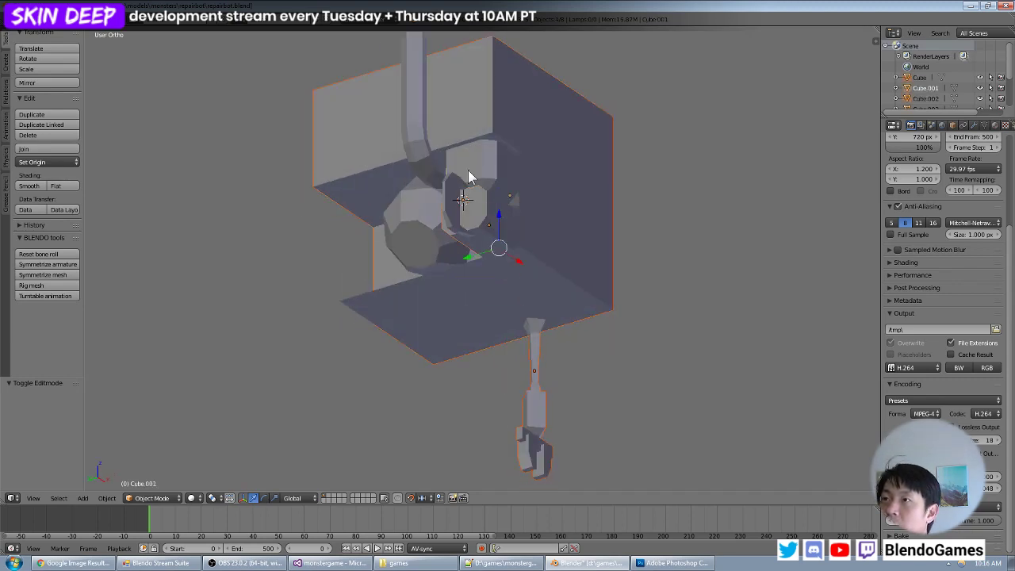
pyautogui.press('g')
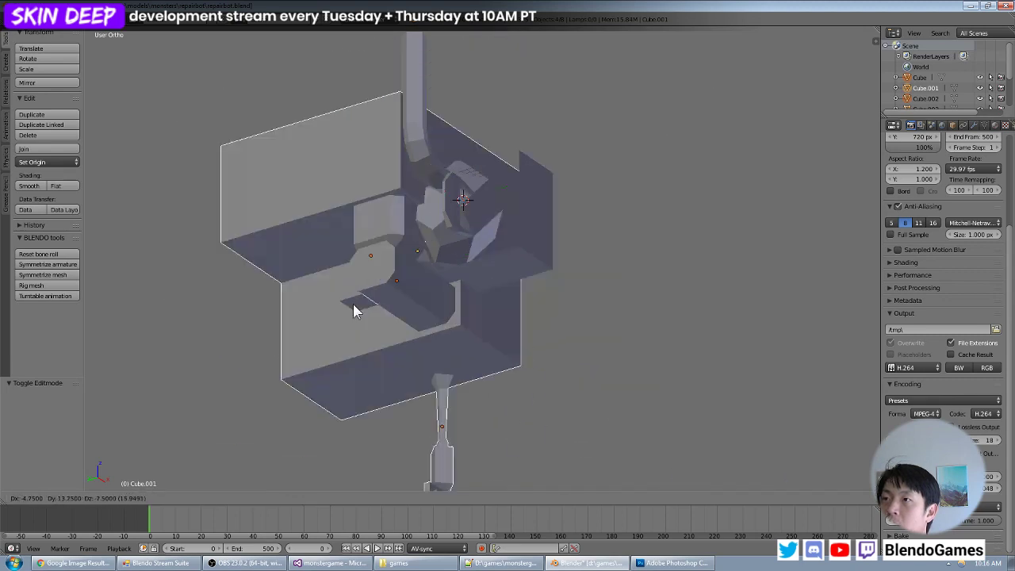
pyautogui.rightClick(474, 177)
pyautogui.keyDown('shift'); pyautogui.rightClick(446, 222); pyautogui.keyUp('shift')
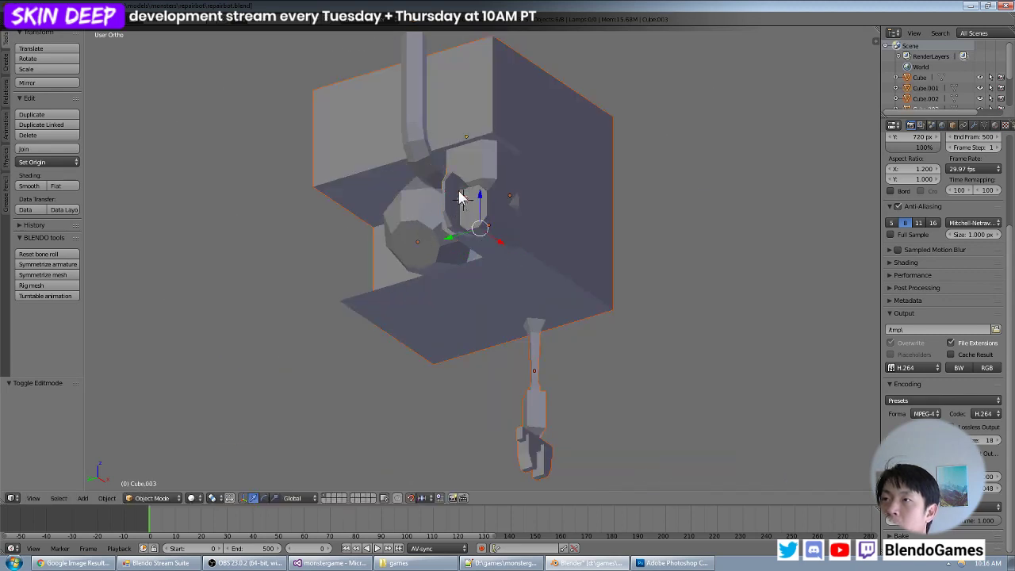
pyautogui.rightClick(412, 111)
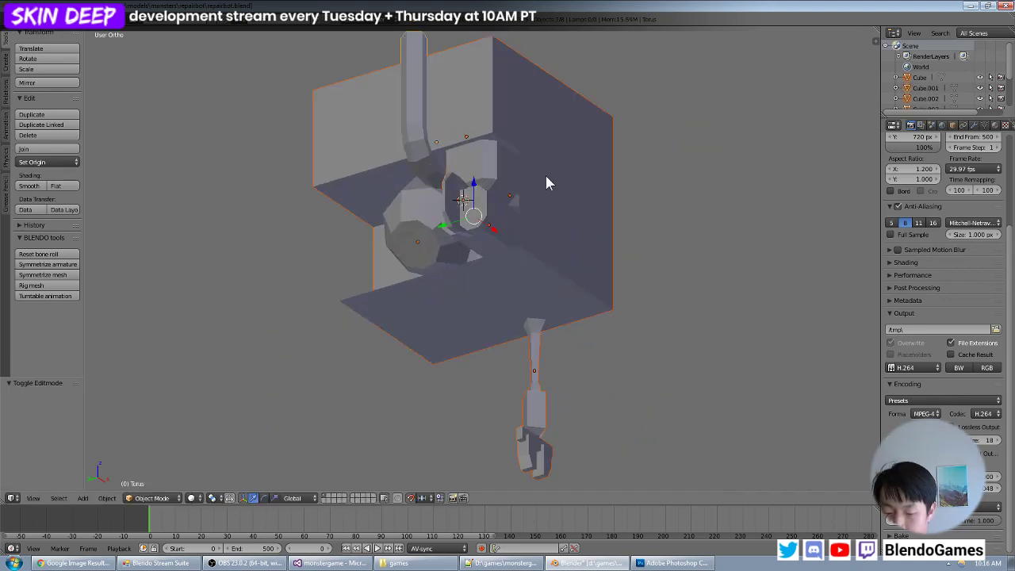
pyautogui.moveTo(546, 183); pyautogui.dragTo(599, 245, button='middle')
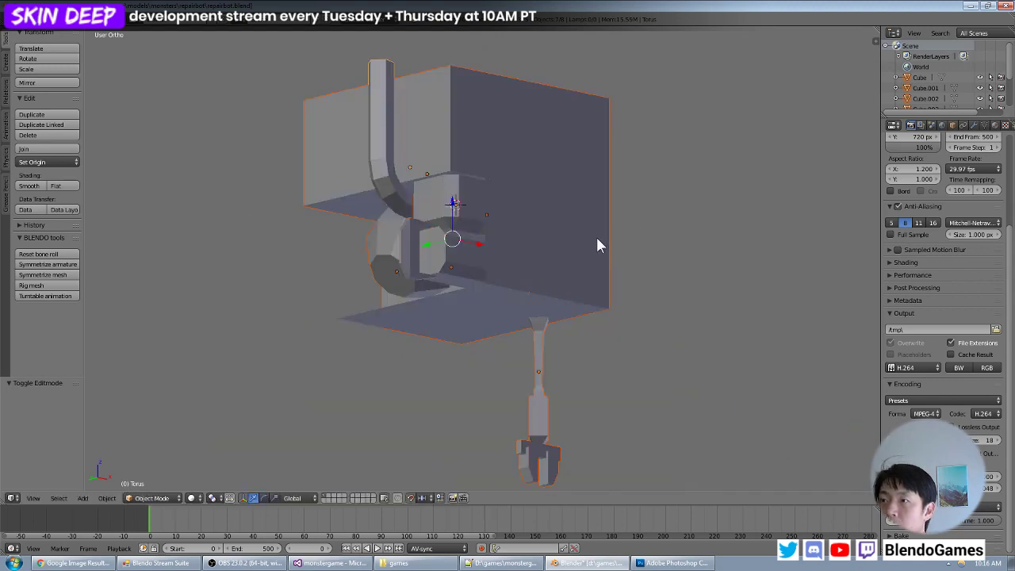
pyautogui.hotkey('ctrl', 'j')
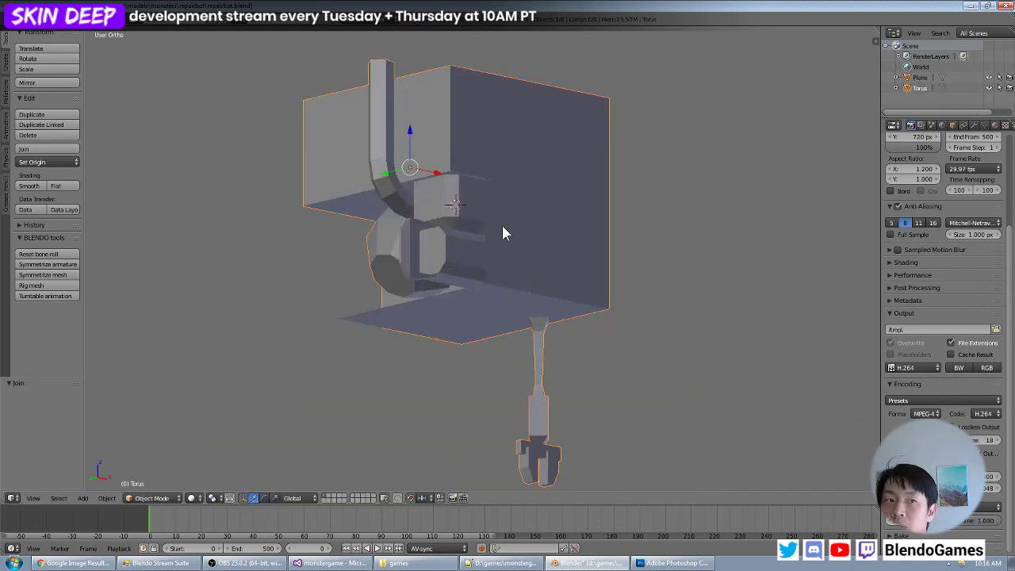
pyautogui.moveTo(503, 232)
pyautogui.mouseDown(button='middle')
pyautogui.moveTo(555, 245)
pyautogui.moveTo(550, 232)
pyautogui.moveTo(603, 219)
pyautogui.moveTo(511, 237)
pyautogui.mouseUp(button='middle')
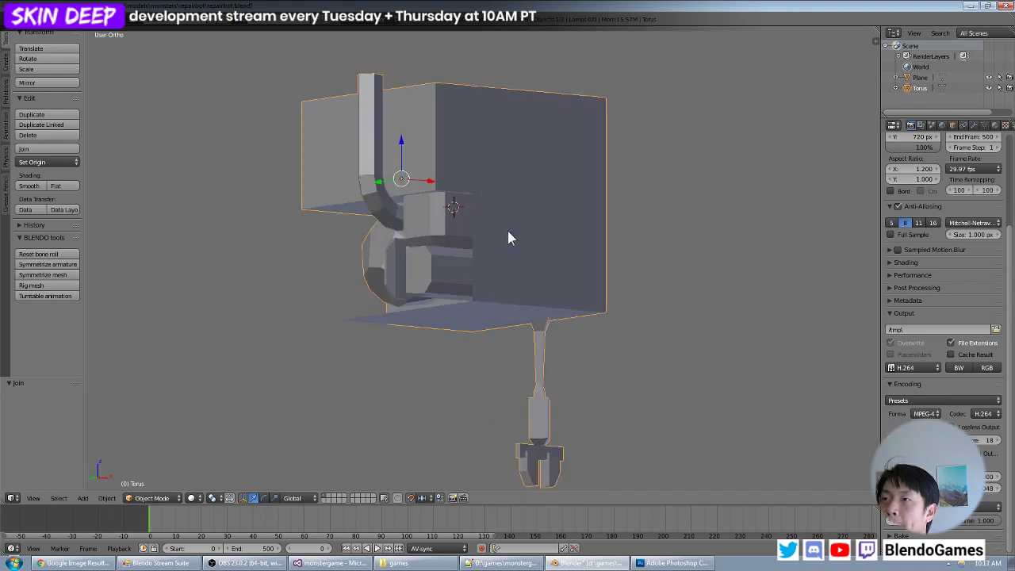
# - Separate the curved pipe and the block-shaped front parts from the joined mesh into their own object, using their linked faces
pyautogui.press('Tab')
pyautogui.moveTo(508, 238)
pyautogui.mouseDown(button='middle')
pyautogui.moveTo(488, 228)
pyautogui.moveTo(520, 237)
pyautogui.mouseUp(button='middle')
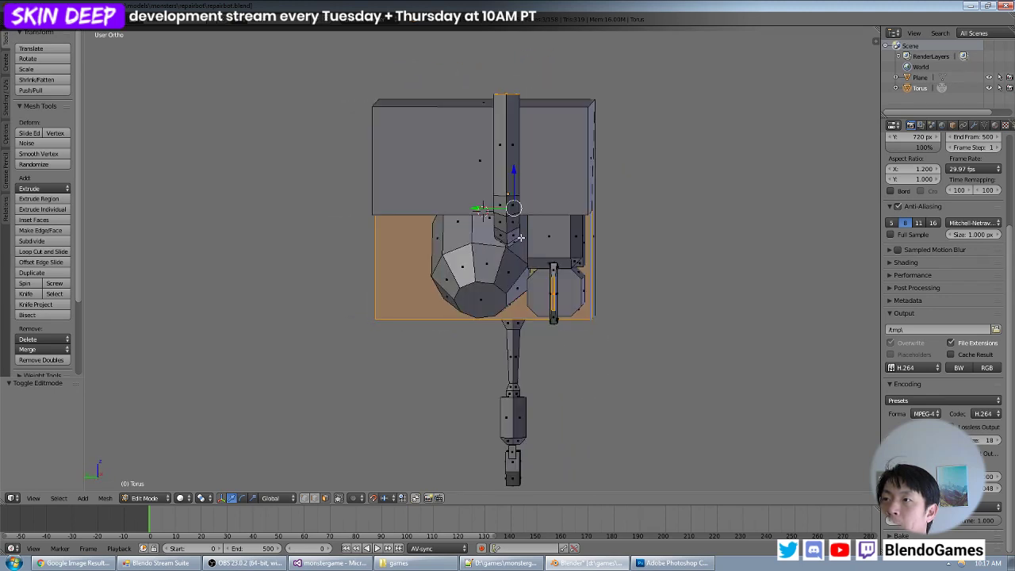
pyautogui.rightClick(513, 226)
pyautogui.keyDown('shift'); pyautogui.rightClick(557, 235); pyautogui.keyUp('shift')
pyautogui.keyDown('shift'); pyautogui.rightClick(555, 276); pyautogui.keyUp('shift')
pyautogui.keyDown('shift'); pyautogui.rightClick(572, 283); pyautogui.keyUp('shift')
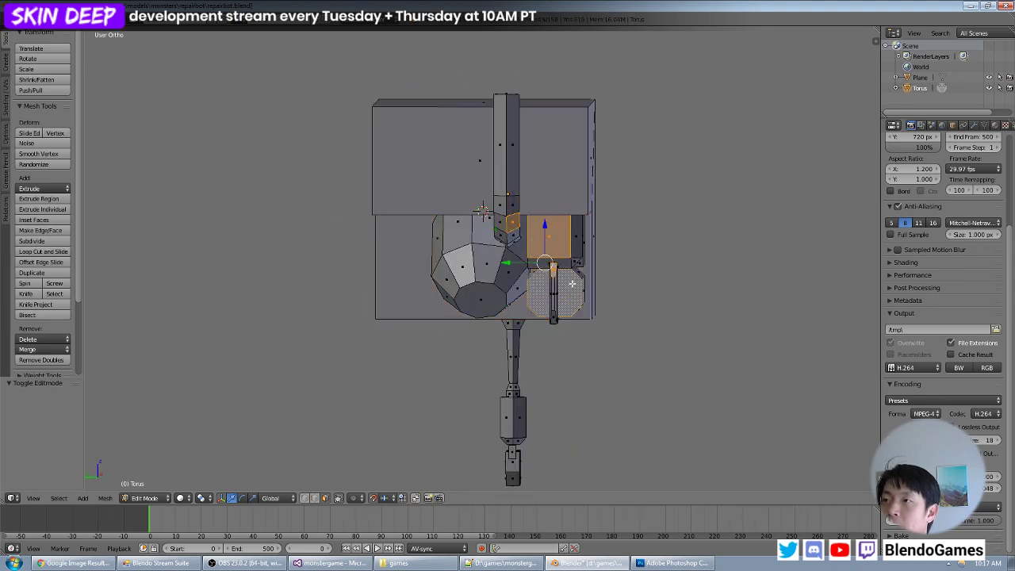
pyautogui.keyDown('shift'); pyautogui.rightClick(575, 254); pyautogui.keyUp('shift')
pyautogui.moveTo(575, 252); pyautogui.dragTo(556, 222, button='middle')
pyautogui.hotkey('ctrl', 'l')
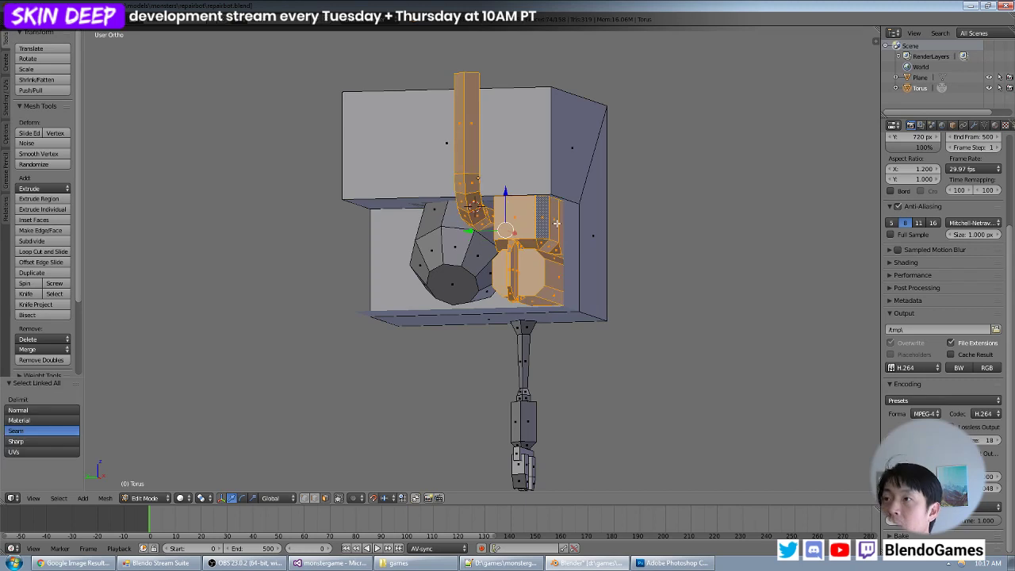
pyautogui.press('g')
pyautogui.rightClick(597, 192)
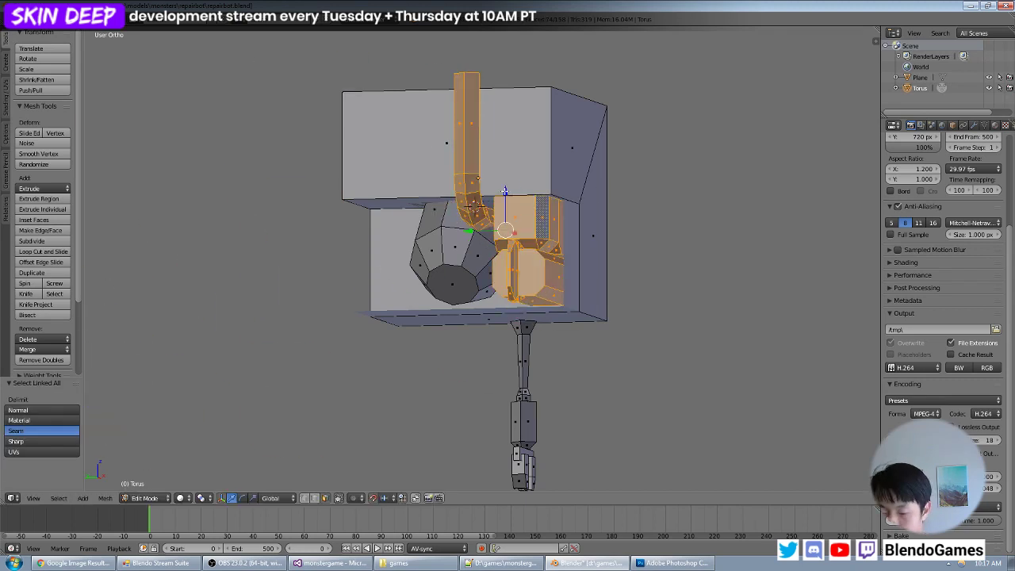
pyautogui.press('p')
pyautogui.click(505, 191)
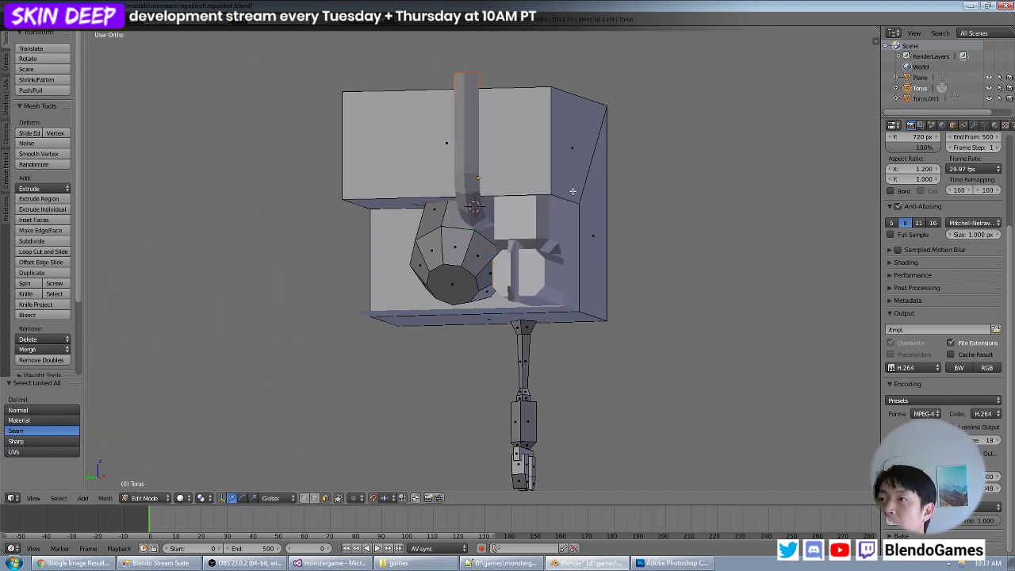
# - Join the separated pipe and front parts back into the box body, with the body as the active object
pyautogui.press('Tab')
pyautogui.rightClick(537, 222)
pyautogui.moveTo(535, 222); pyautogui.dragTo(483, 189, button='middle')
pyautogui.press('a')
pyautogui.press('a')
pyautogui.rightClick(468, 200)
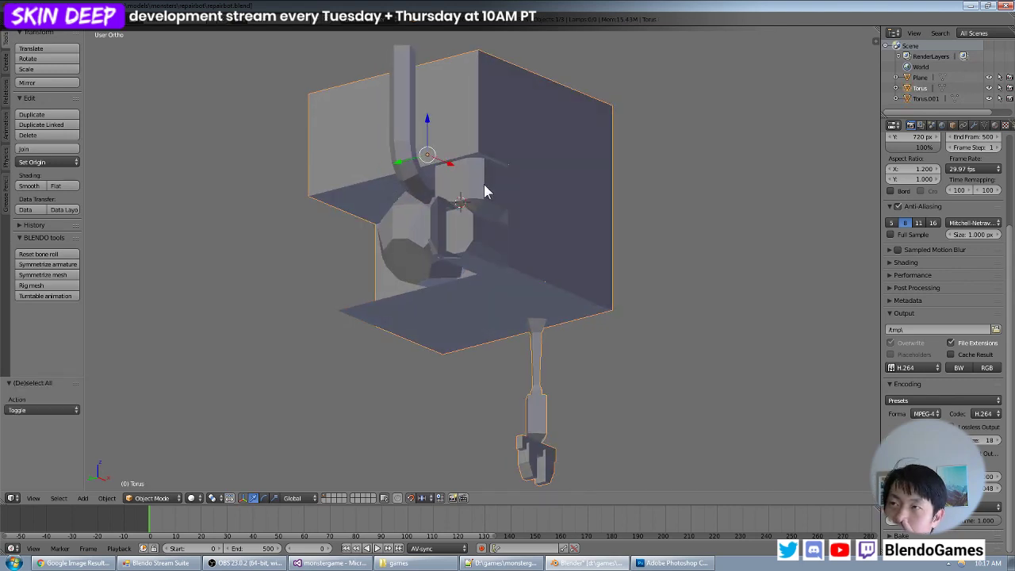
pyautogui.rightClick(473, 181)
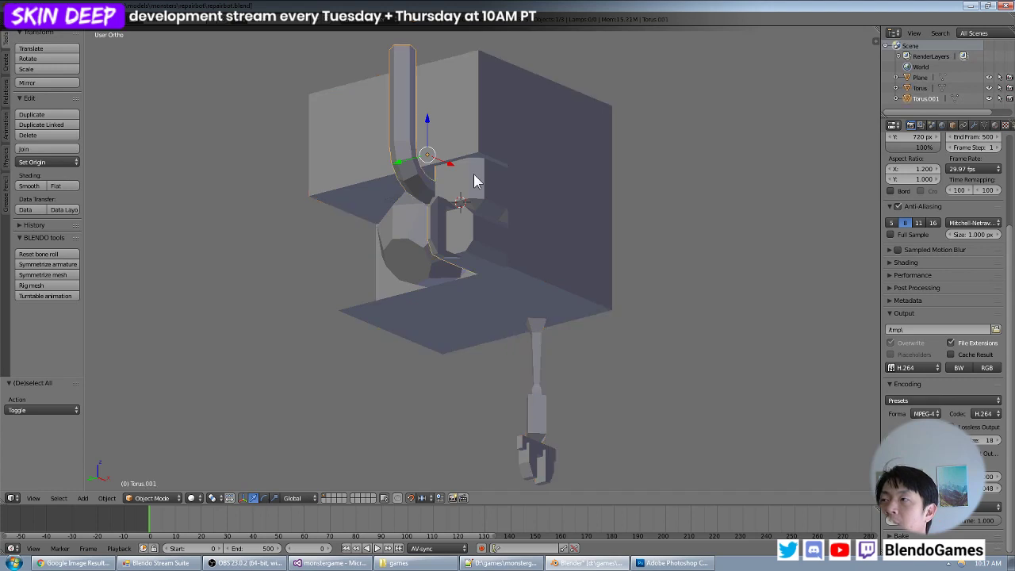
pyautogui.rightClick(463, 141)
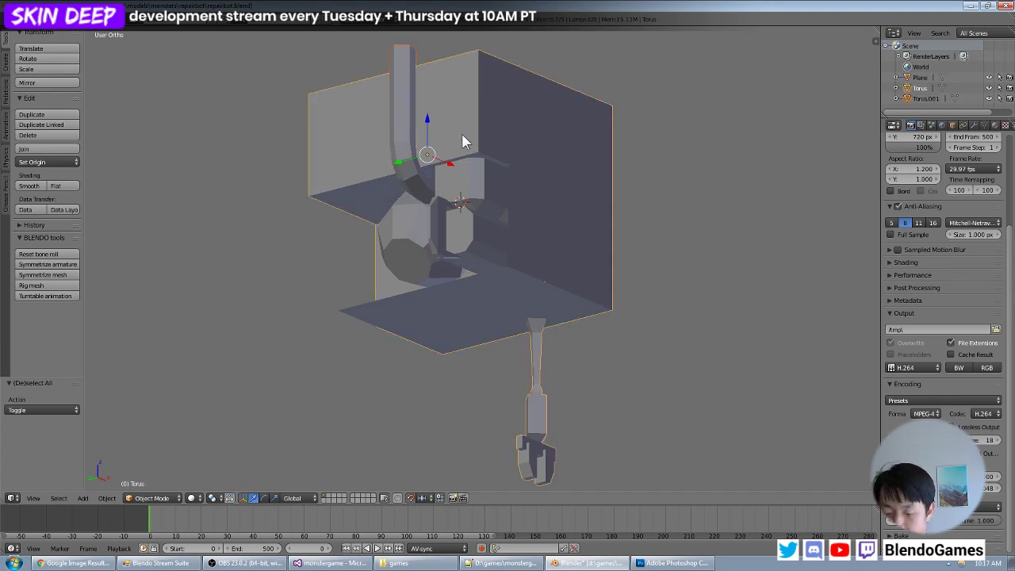
pyautogui.hotkey('ctrl', 'j')
# - Check the joined repairbot from the side and save the current blend file
pyautogui.press('KP_1')
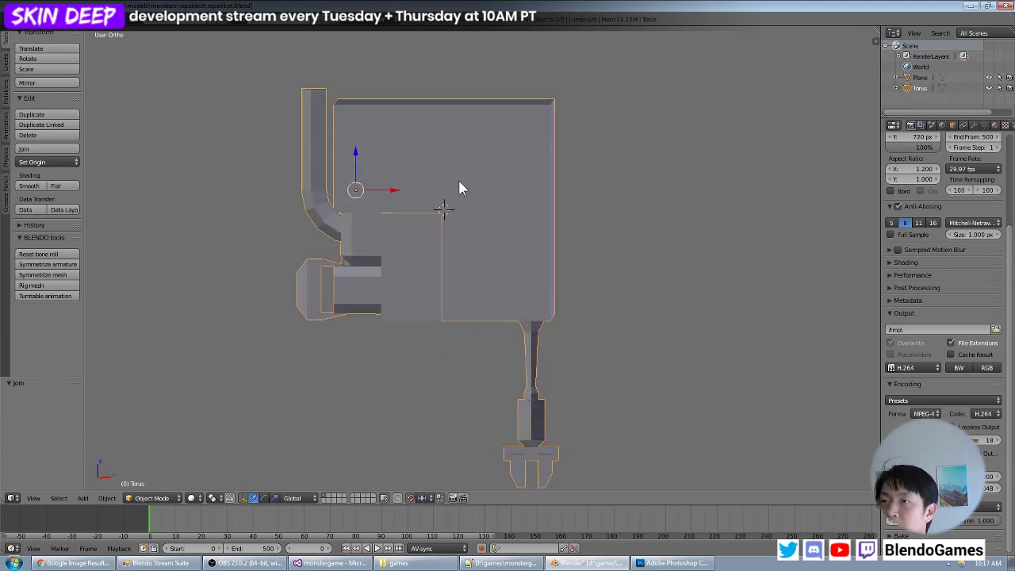
pyautogui.moveTo(460, 188); pyautogui.dragTo(500, 206, button='middle')
pyautogui.click(28, 19)
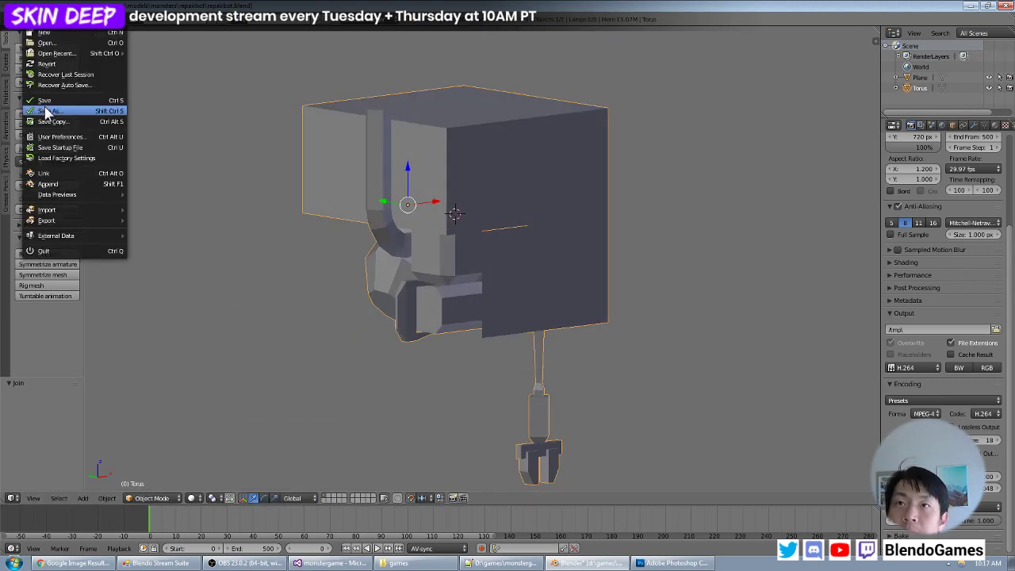
pyautogui.click(45, 101)
# - Split the 3D viewport vertically and turn the second area into a UV/Image Editor
pyautogui.moveTo(421, 153); pyautogui.dragTo(595, 474, button='middle')
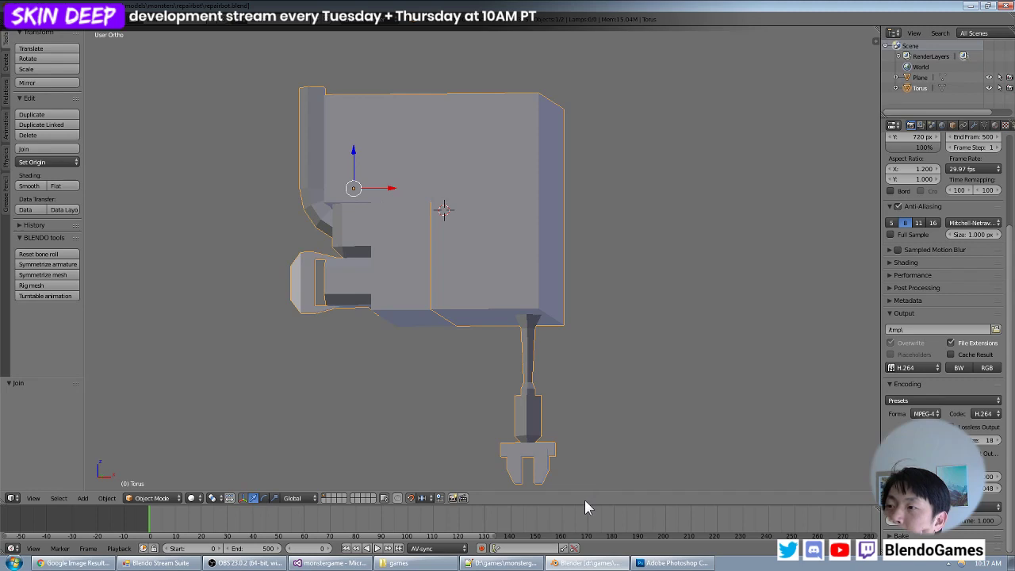
pyautogui.rightClick(583, 503)
pyautogui.click(583, 501)
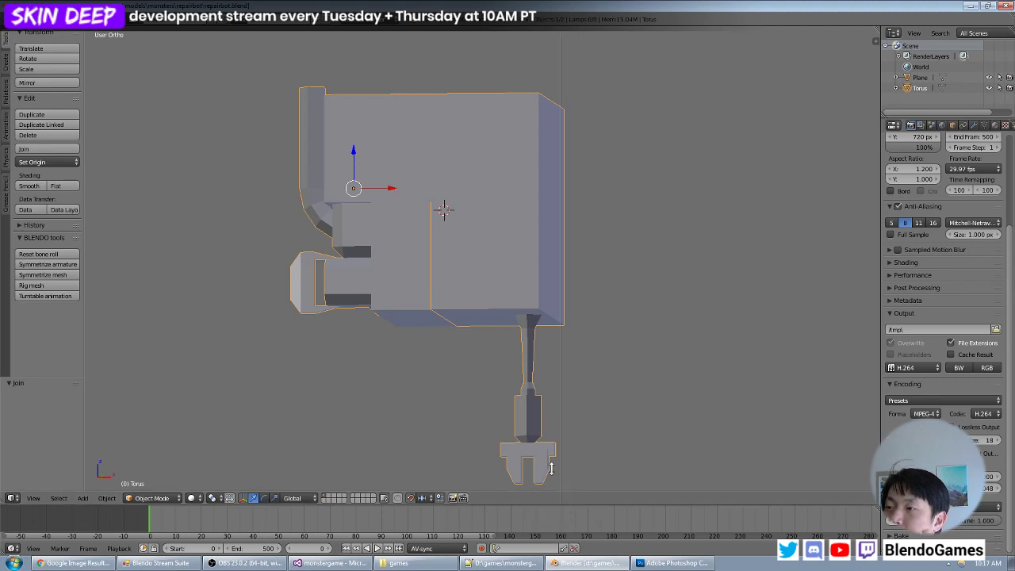
pyautogui.click(486, 466)
pyautogui.moveTo(325, 262); pyautogui.dragTo(414, 315, button='middle')
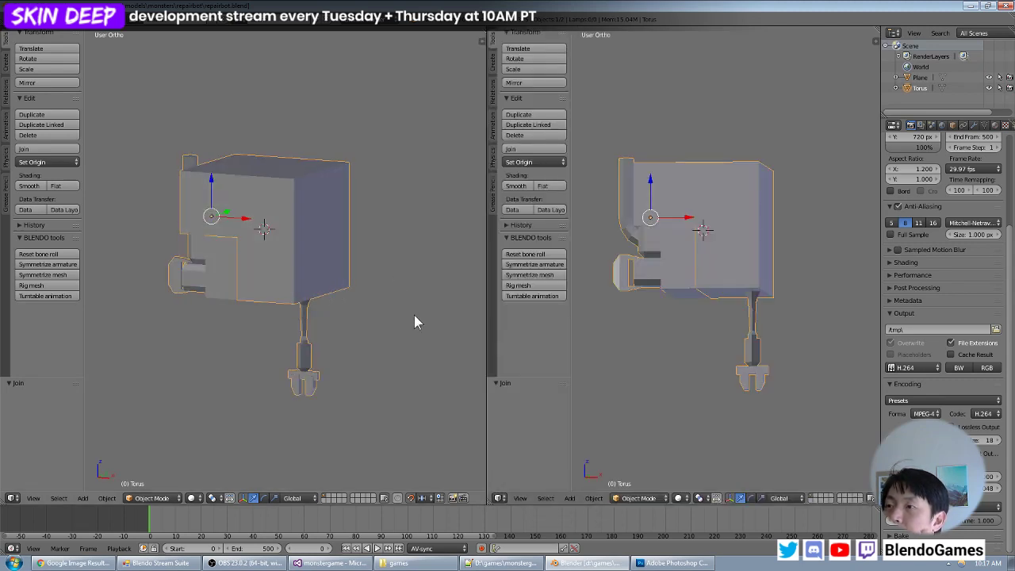
pyautogui.click(500, 497)
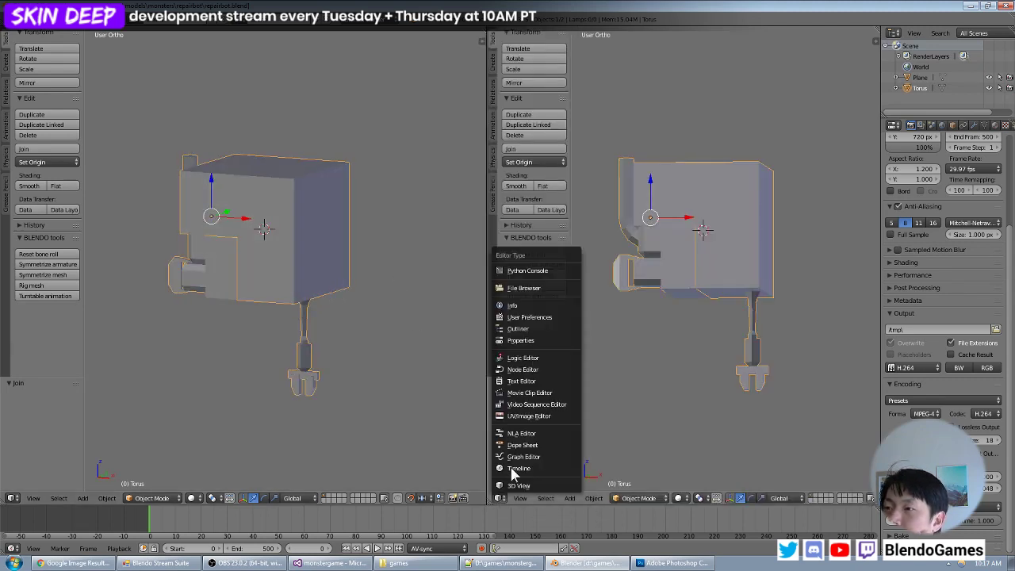
pyautogui.click(538, 415)
# - Examine the joined repairbot's box body, front parts and clamp arm from several angles
pyautogui.scroll(-5, 676, 291)
pyautogui.scroll(3, 678, 290)
pyautogui.moveTo(381, 289); pyautogui.dragTo(333, 304, button='middle')
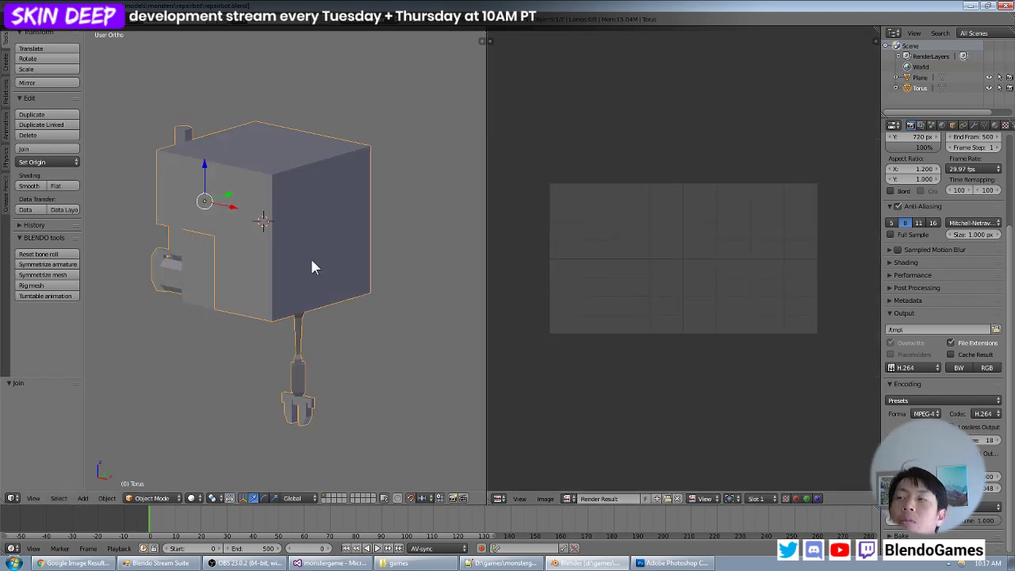
pyautogui.moveTo(311, 261); pyautogui.dragTo(294, 215, button='middle')
pyautogui.scroll(-2, 293, 216)
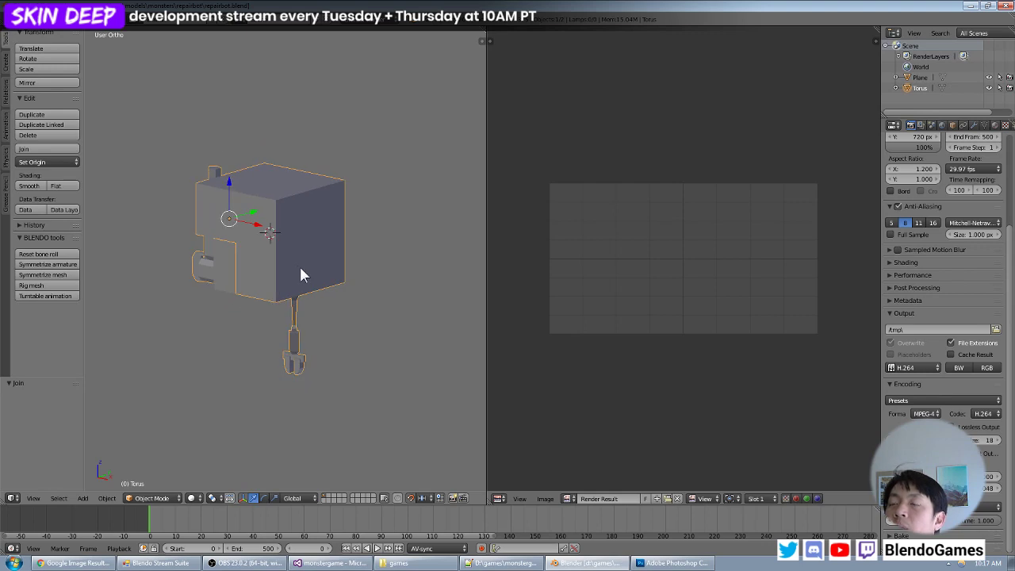
pyautogui.moveTo(301, 275); pyautogui.dragTo(298, 209, button='middle')
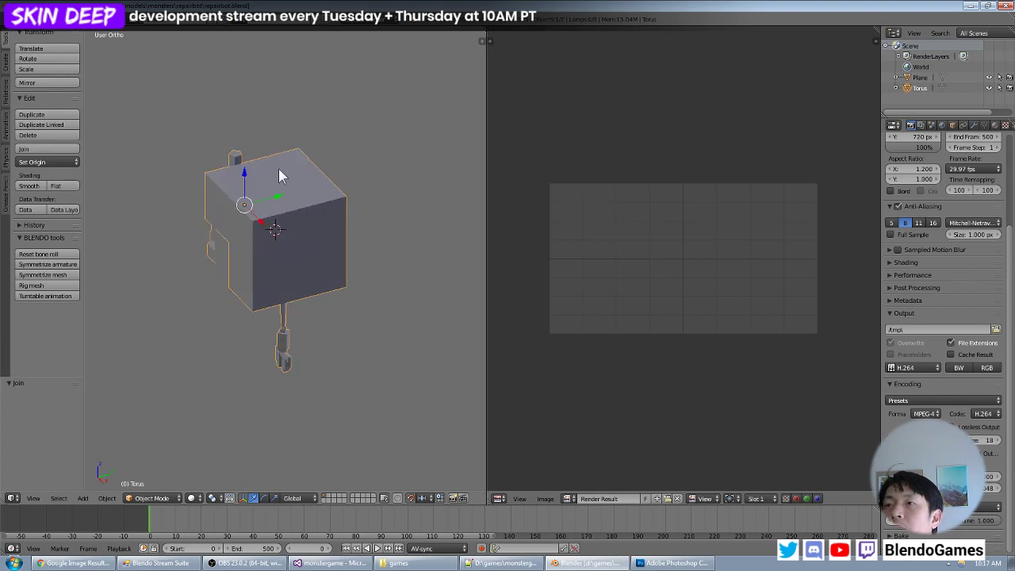
pyautogui.moveTo(238, 176); pyautogui.dragTo(319, 162, button='middle')
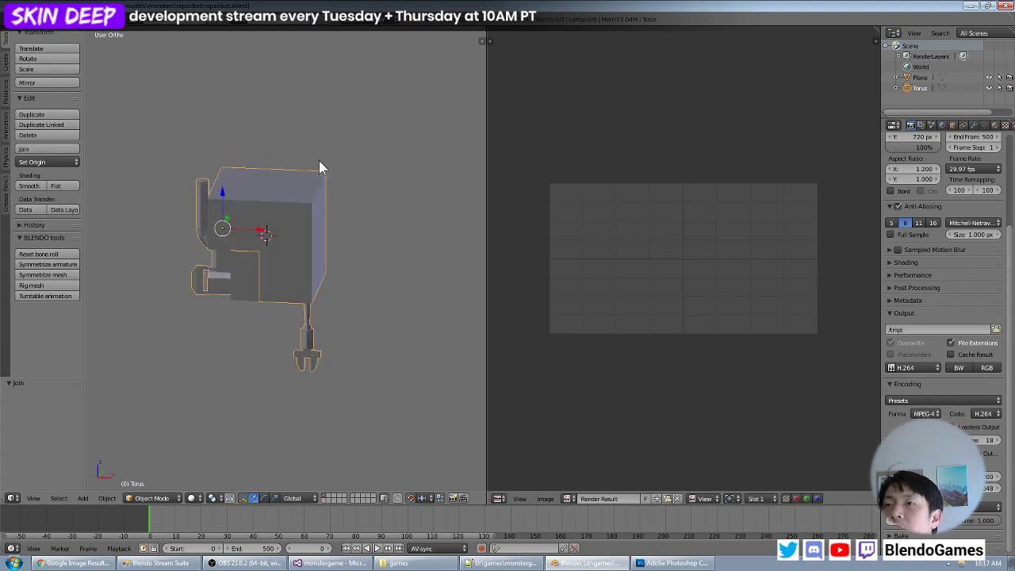
pyautogui.moveTo(306, 279); pyautogui.dragTo(311, 253, button='middle')
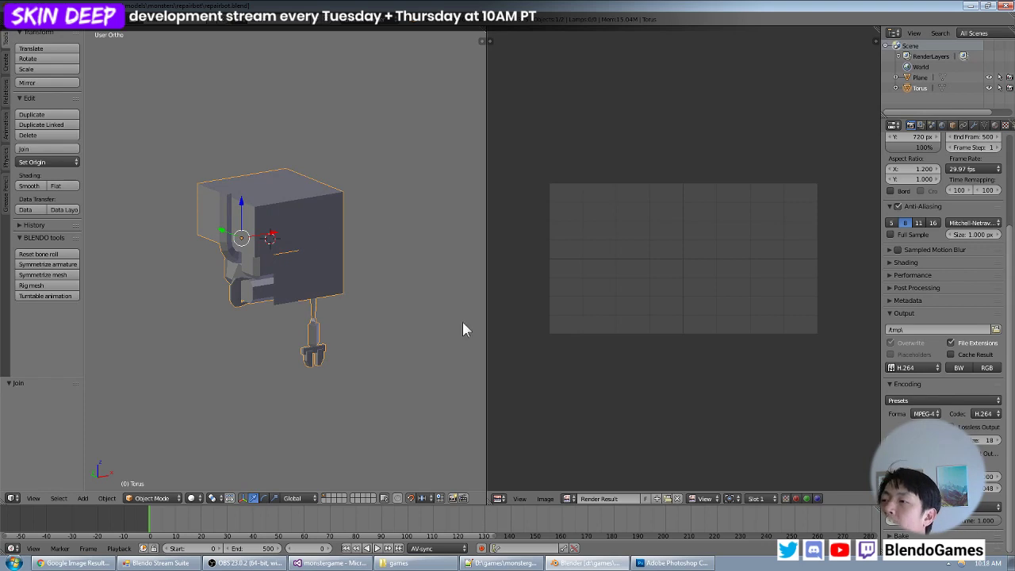
# - Switch to Photoshop and create a new blank RGB document of 2048 by 2048 pixels
pyautogui.click(673, 563)
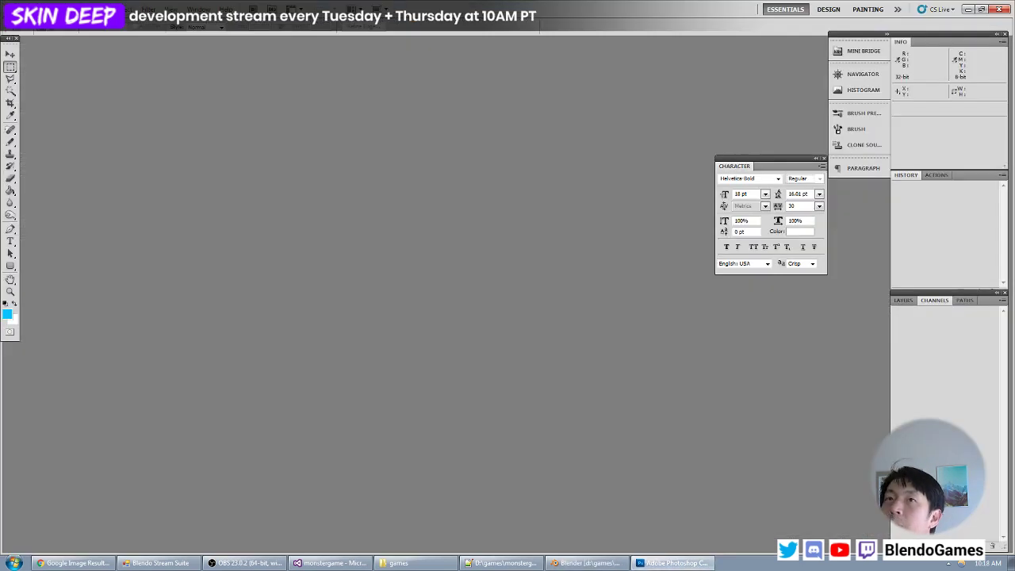
pyautogui.click(30, 10)
pyautogui.click(56, 24)
pyautogui.doubleClick(274, 236)
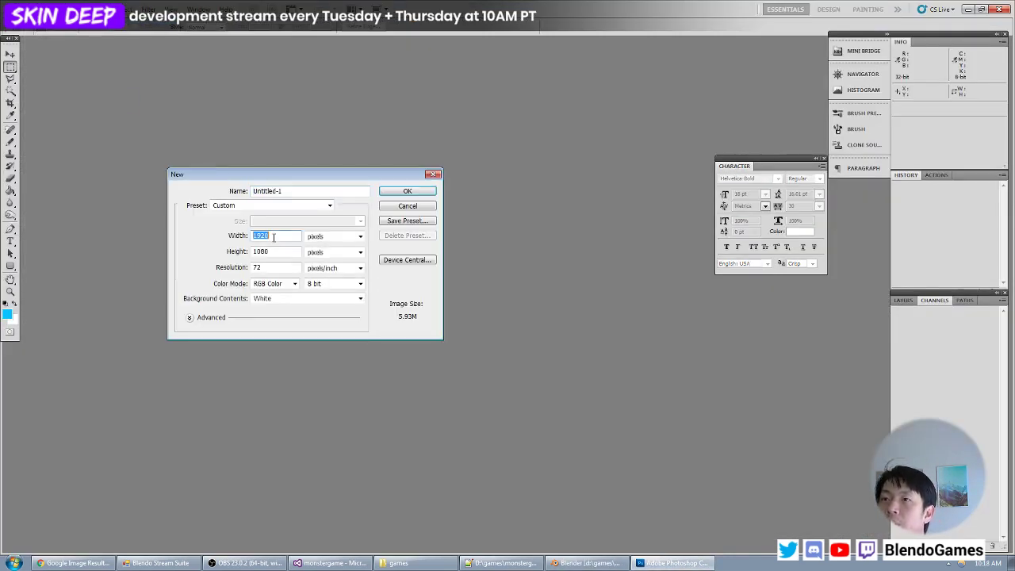
pyautogui.write('2048')
pyautogui.doubleClick(273, 244)
pyautogui.write('2')
pyautogui.doubleClick(274, 249)
pyautogui.write('2048')
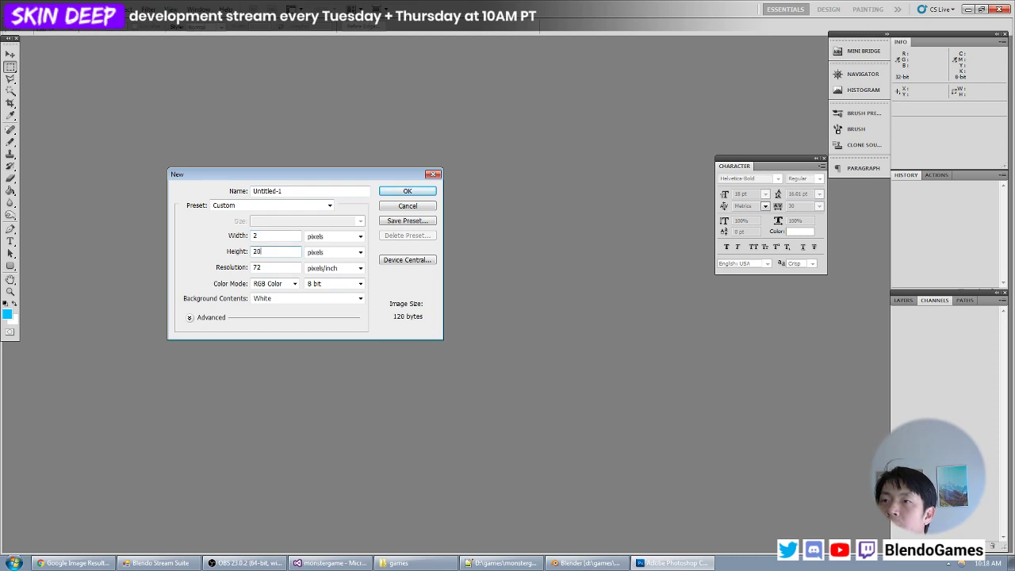
pyautogui.click(273, 237)
pyautogui.write('048')
pyautogui.press('Return')
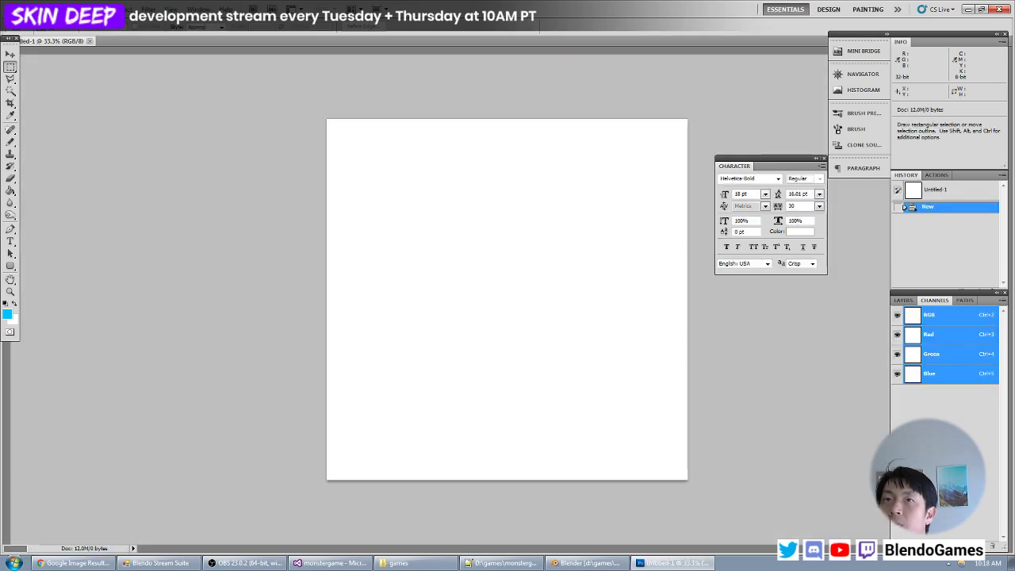
# - Save the blank document in Photoshop format as skin.psd in the base/models/monsters/repairbot folder
pyautogui.click(30, 10)
pyautogui.click(56, 168)
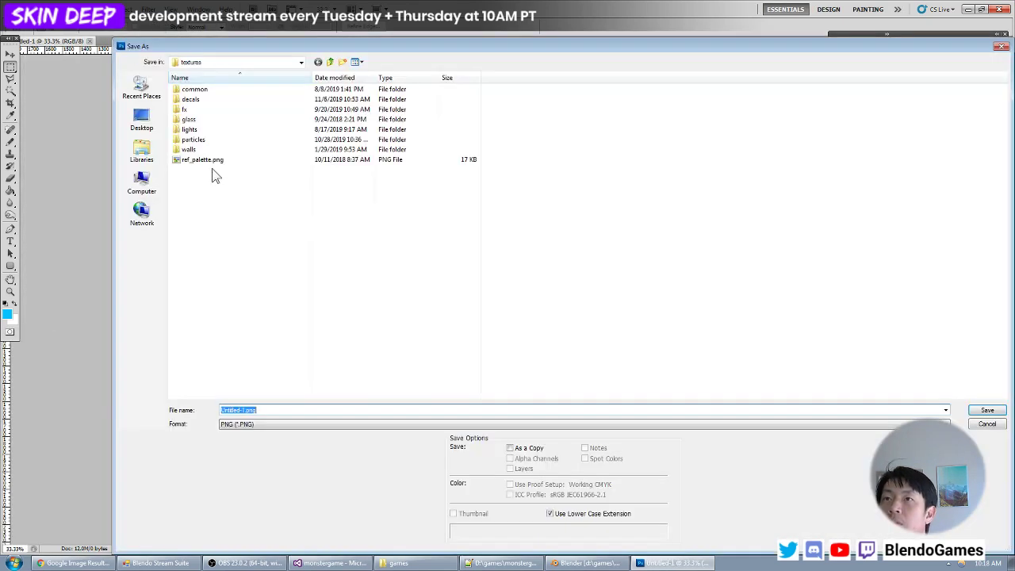
pyautogui.click(250, 184)
pyautogui.press('BackSpace')
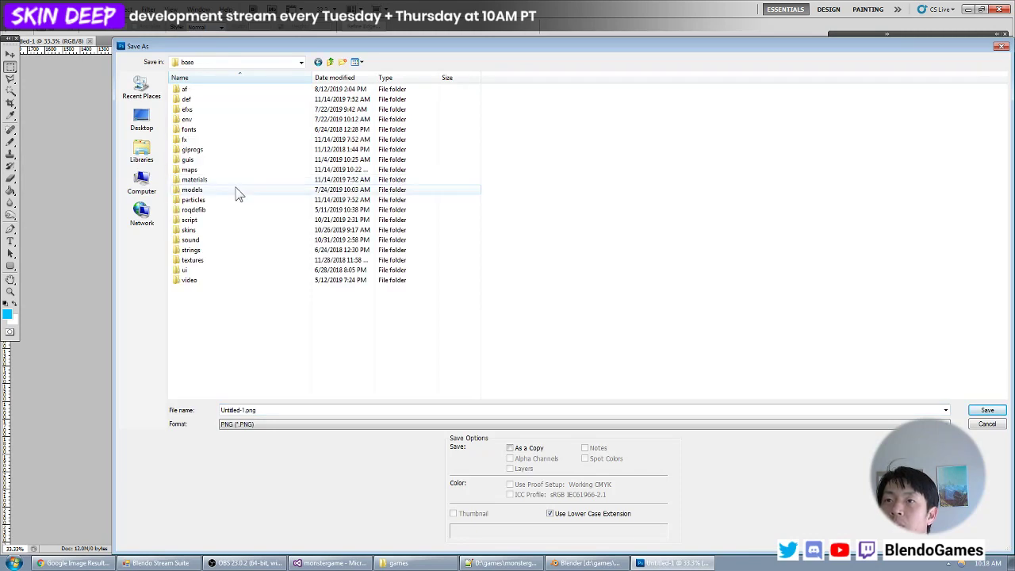
pyautogui.doubleClick(233, 187)
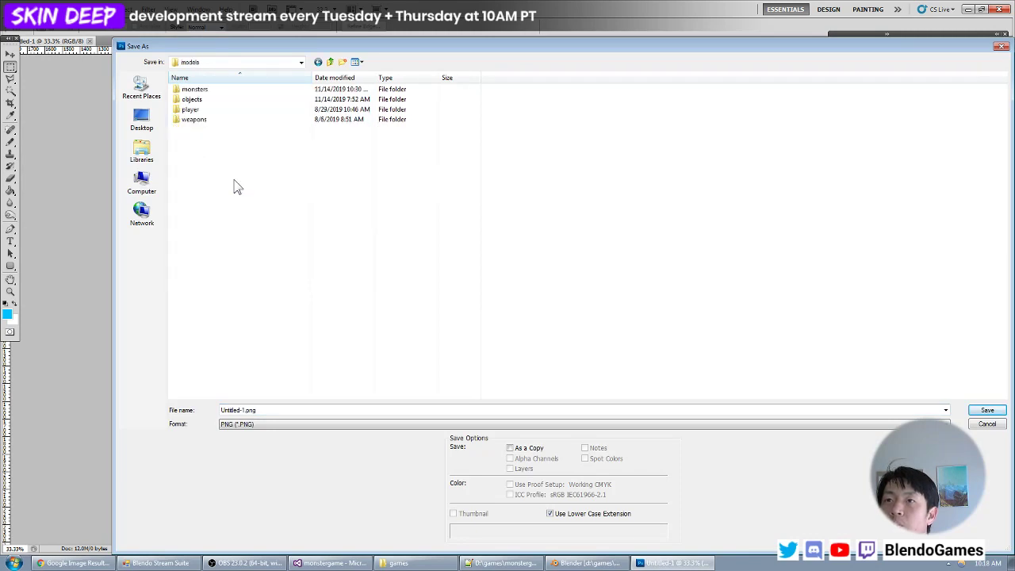
pyautogui.doubleClick(230, 91)
pyautogui.doubleClick(226, 108)
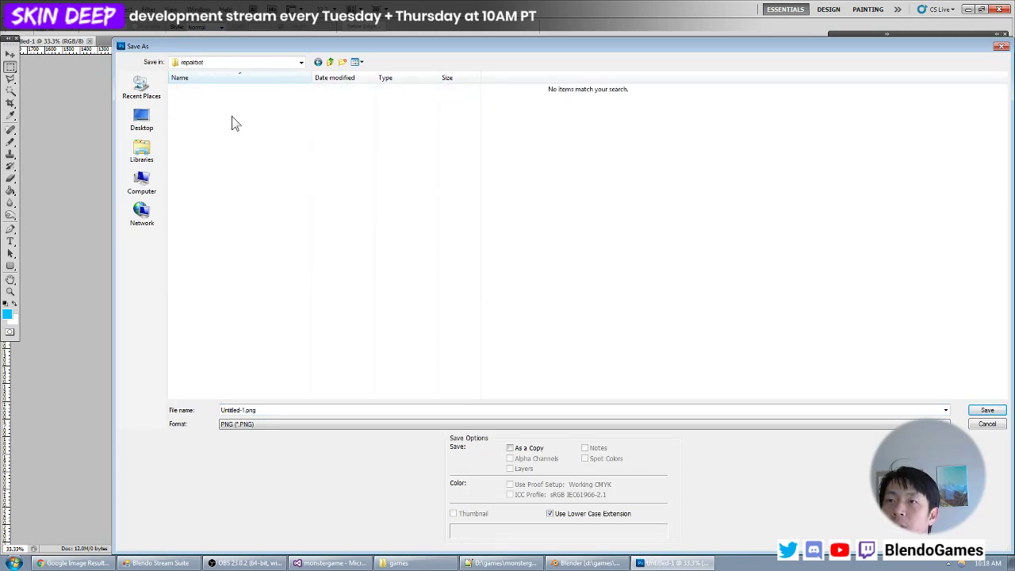
pyautogui.click(261, 409)
pyautogui.write('s')
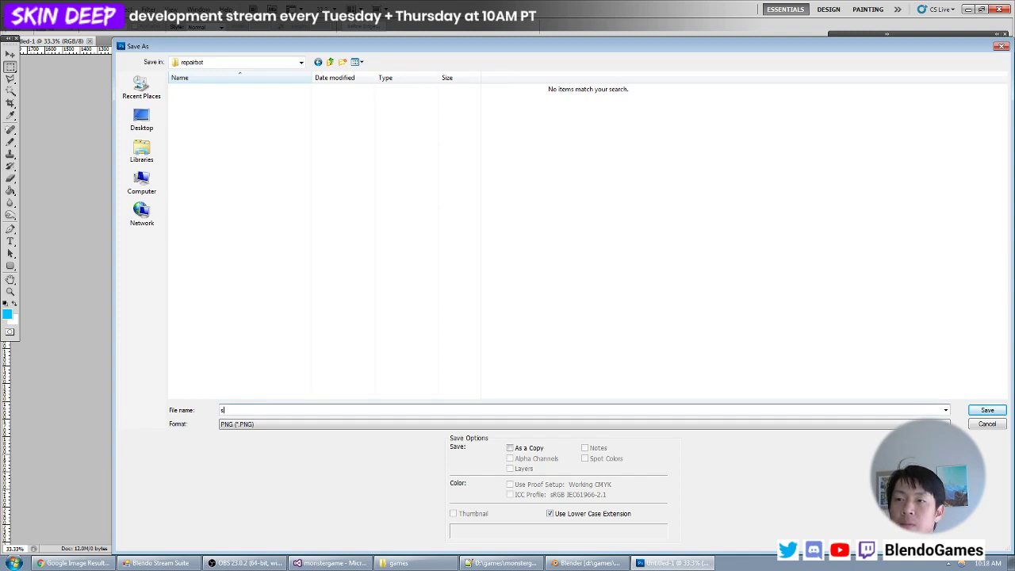
pyautogui.write('kin')
pyautogui.click(252, 423)
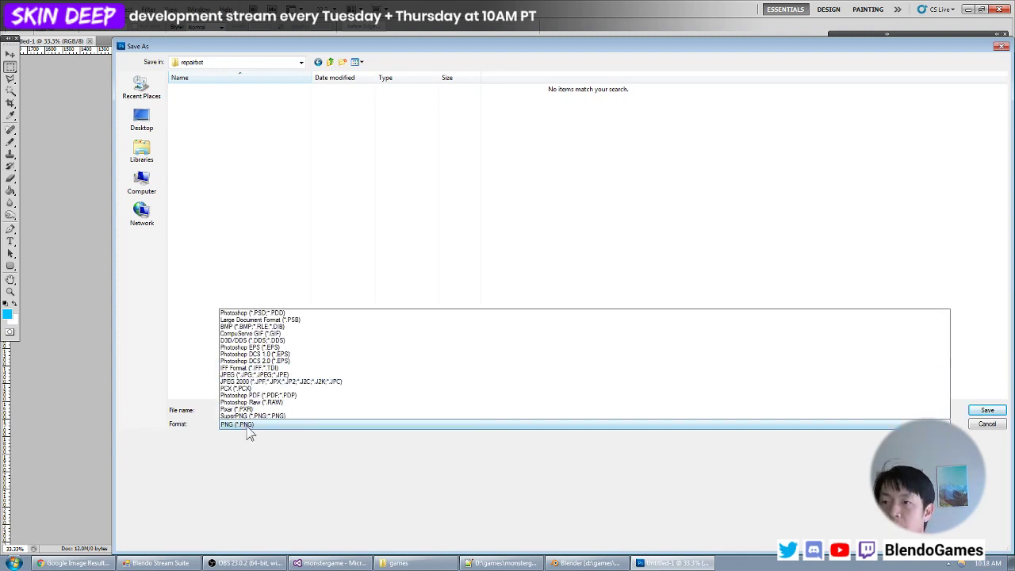
pyautogui.click(277, 277)
pyautogui.press('Return')
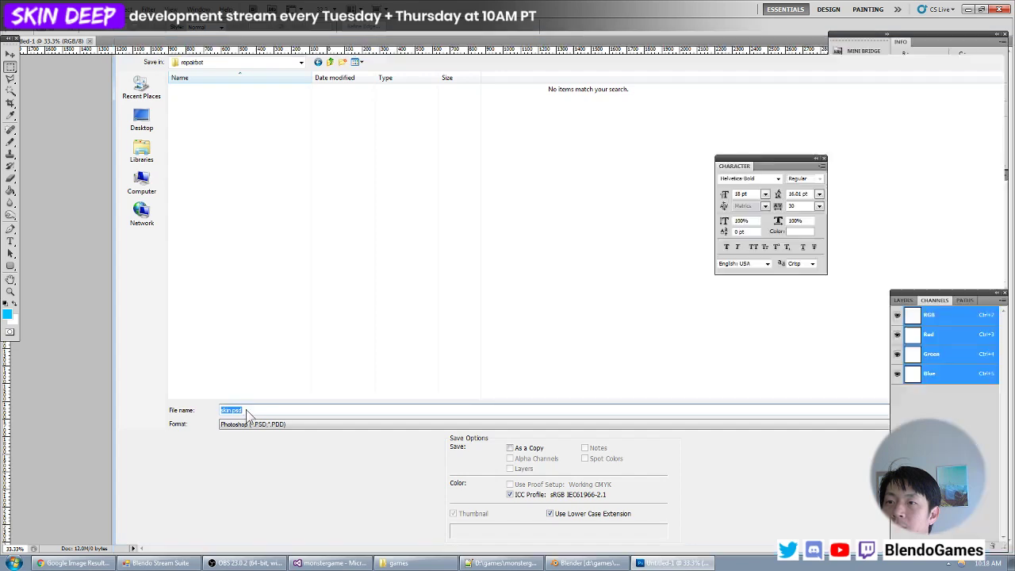
# - Switch back to Blender and open skin.psd in the UV/Image Editor
pyautogui.click(583, 563)
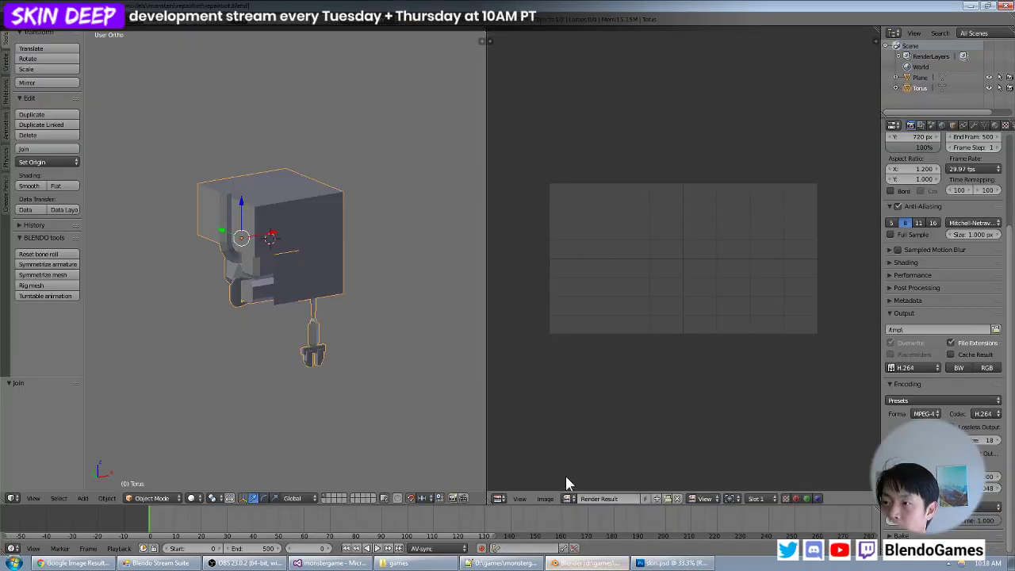
pyautogui.click(547, 498)
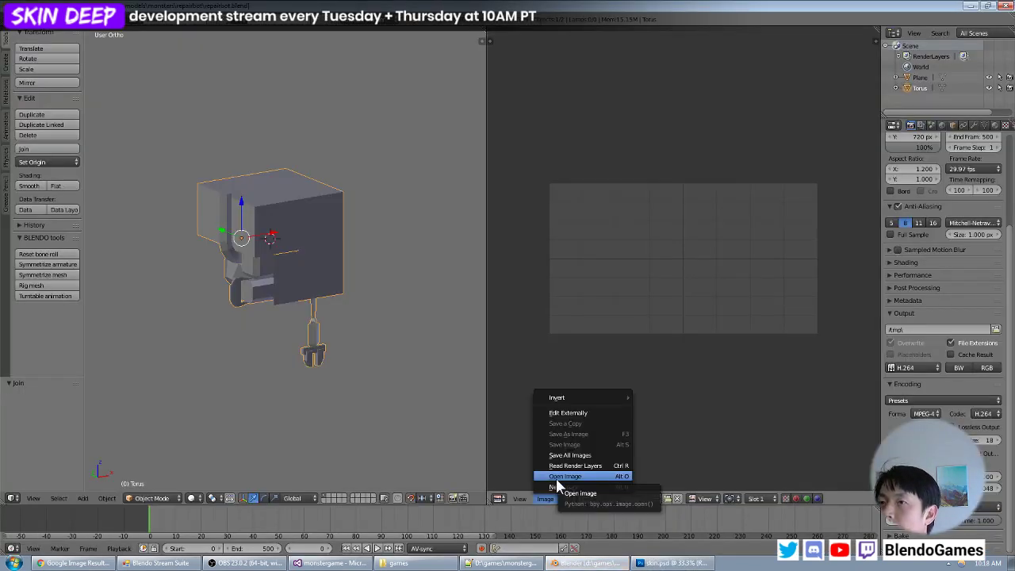
pyautogui.click(556, 478)
pyautogui.doubleClick(292, 83)
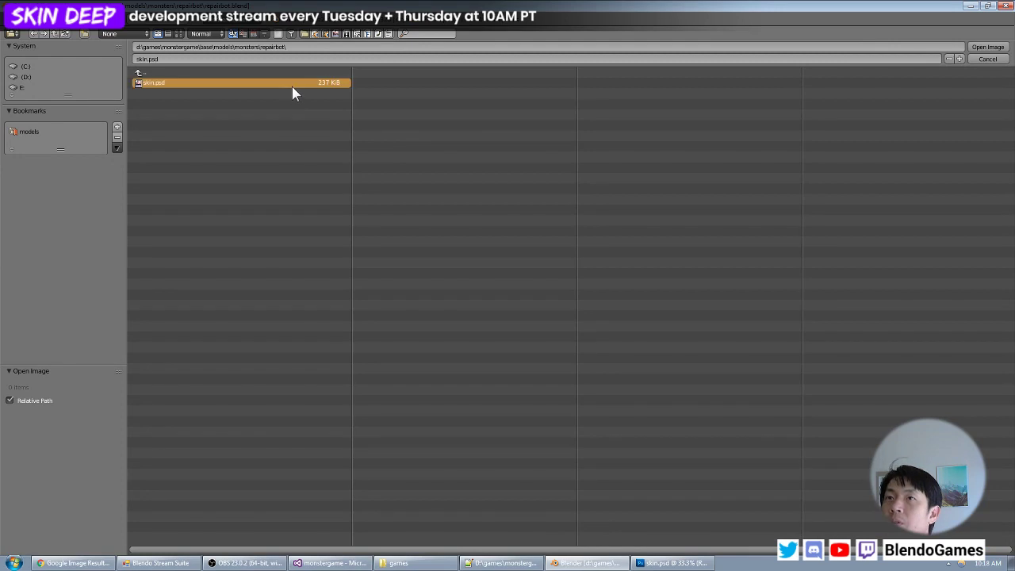
# - Project the entire repairbot mesh's UVs from the current view and move them 0.75 along negative X, clear of the skin.psd image
pyautogui.press('a')
pyautogui.press('a')
pyautogui.press('a')
pyautogui.press('a')
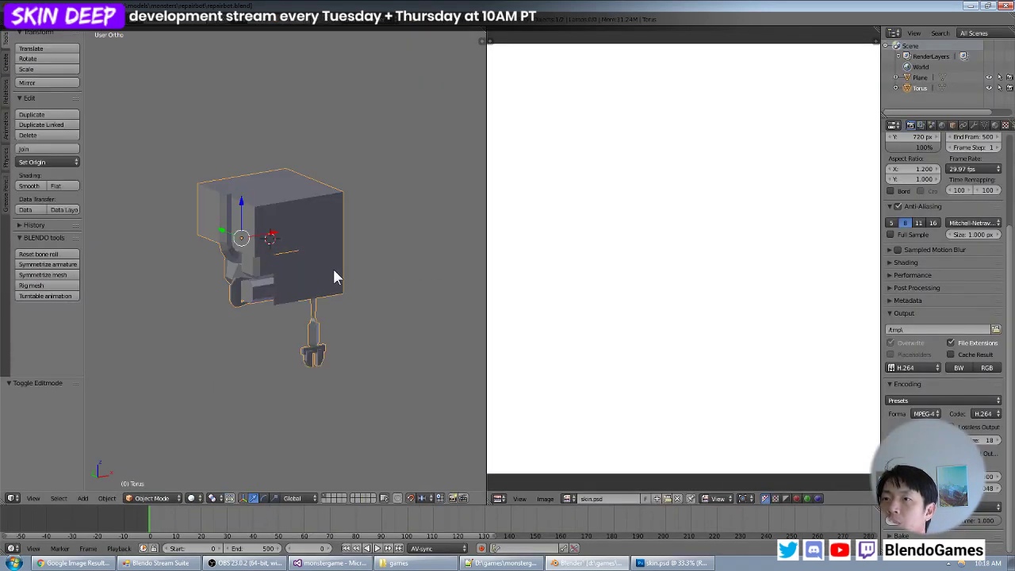
pyautogui.press('Tab')
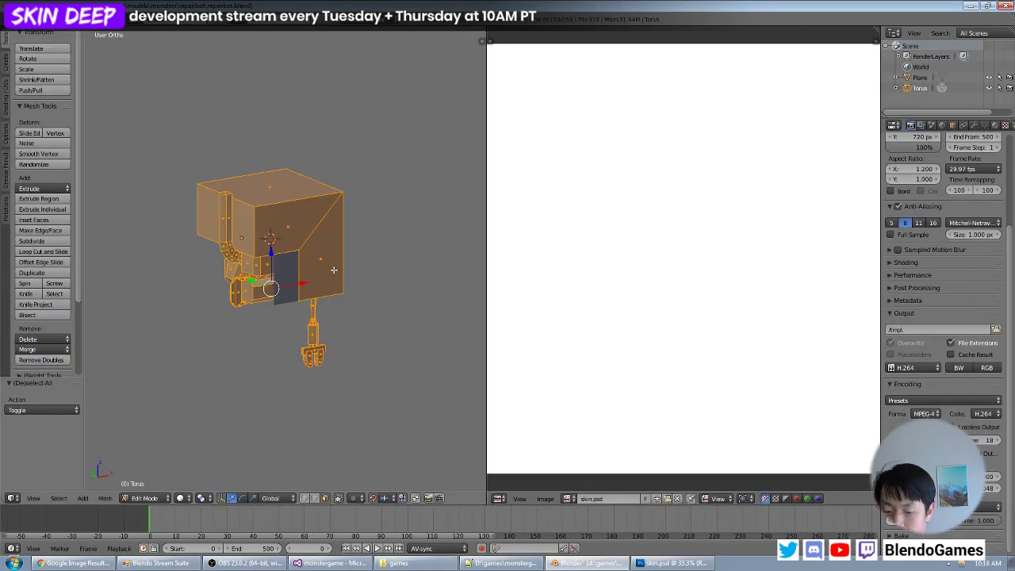
pyautogui.press('u')
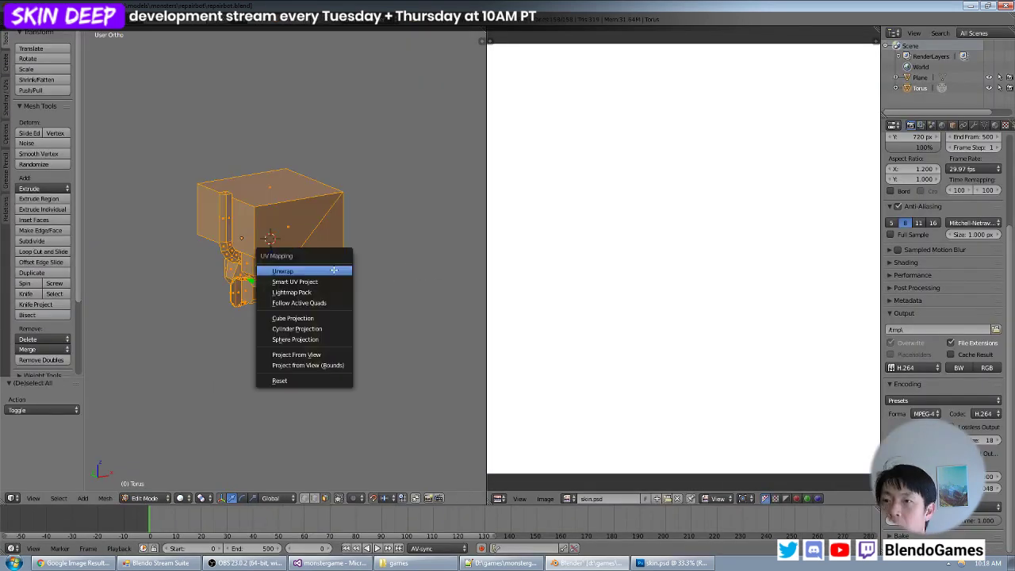
pyautogui.click(317, 353)
pyautogui.scroll(-4, 682, 258)
pyautogui.press('g')
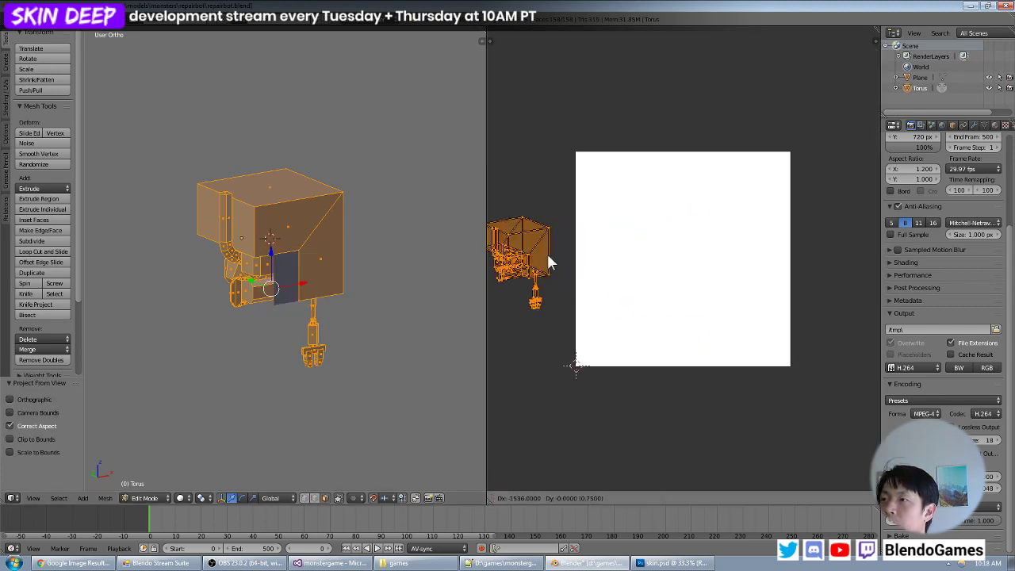
pyautogui.click(547, 255)
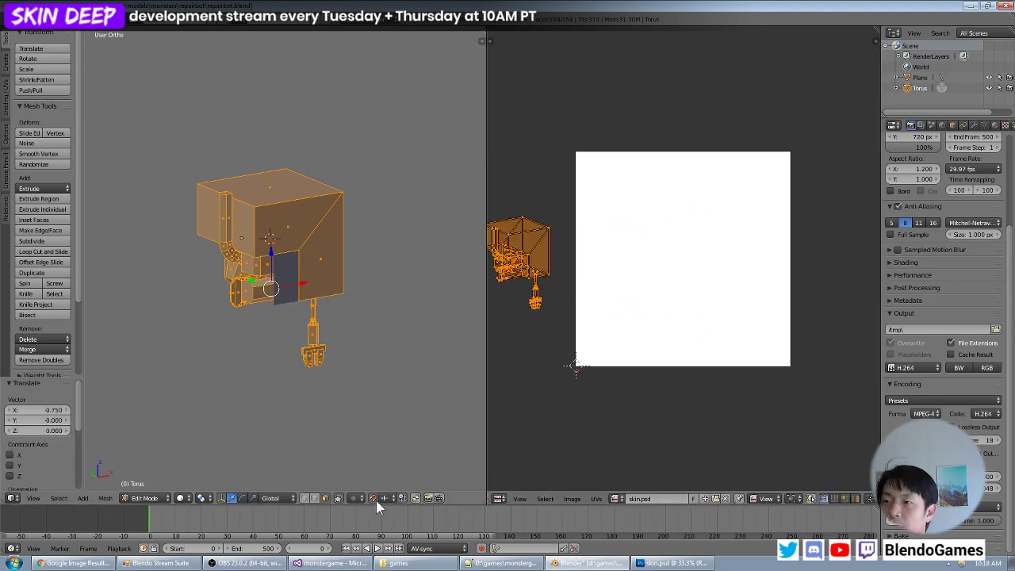
pyautogui.press('a')
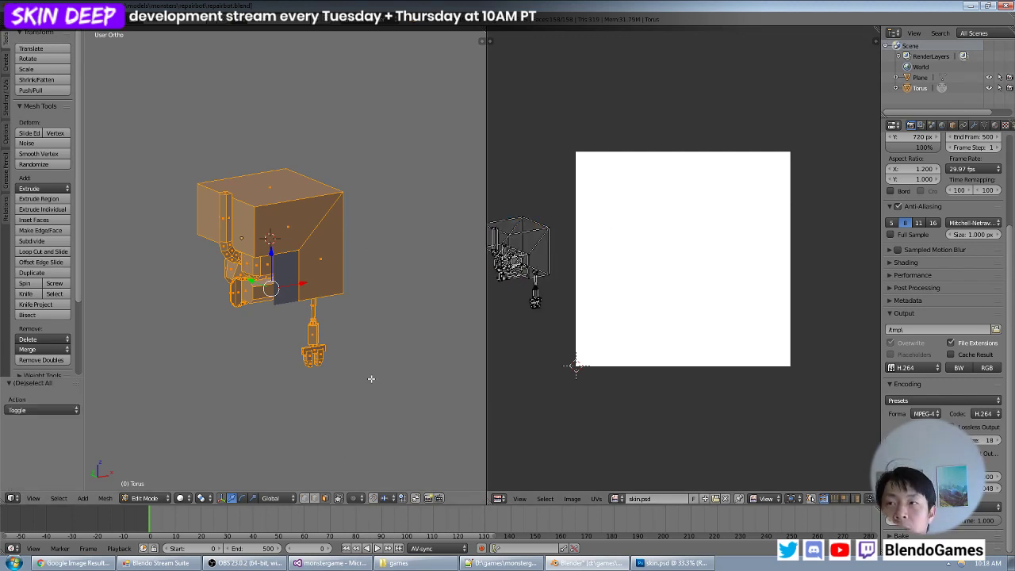
# - Select the large square side face of the box body and project its UVs from the right view
pyautogui.moveTo(387, 171); pyautogui.dragTo(309, 157, button='middle')
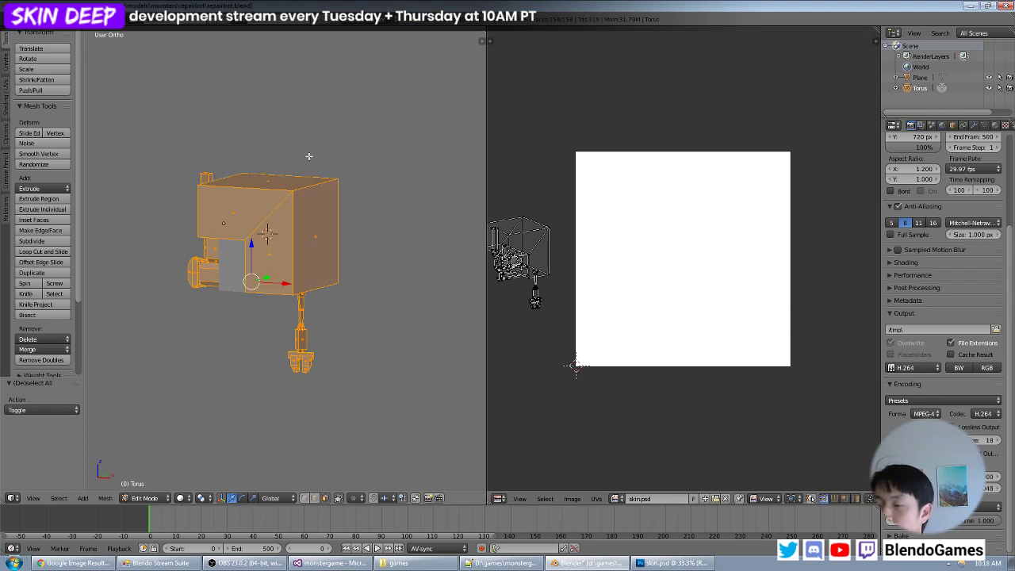
pyautogui.moveTo(337, 289); pyautogui.dragTo(368, 248, button='middle')
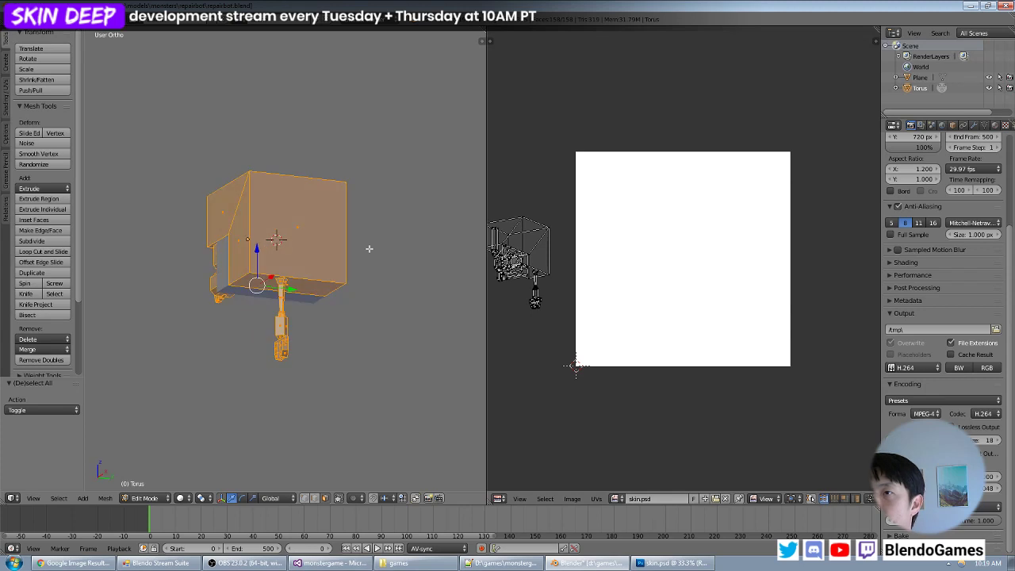
pyautogui.moveTo(295, 226); pyautogui.dragTo(321, 262, button='middle')
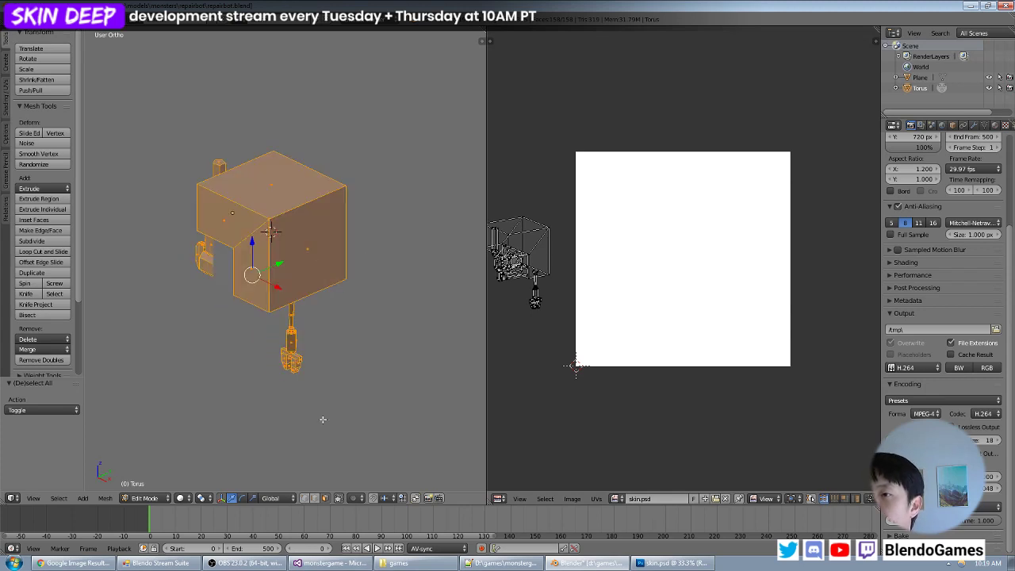
pyautogui.rightClick(308, 252)
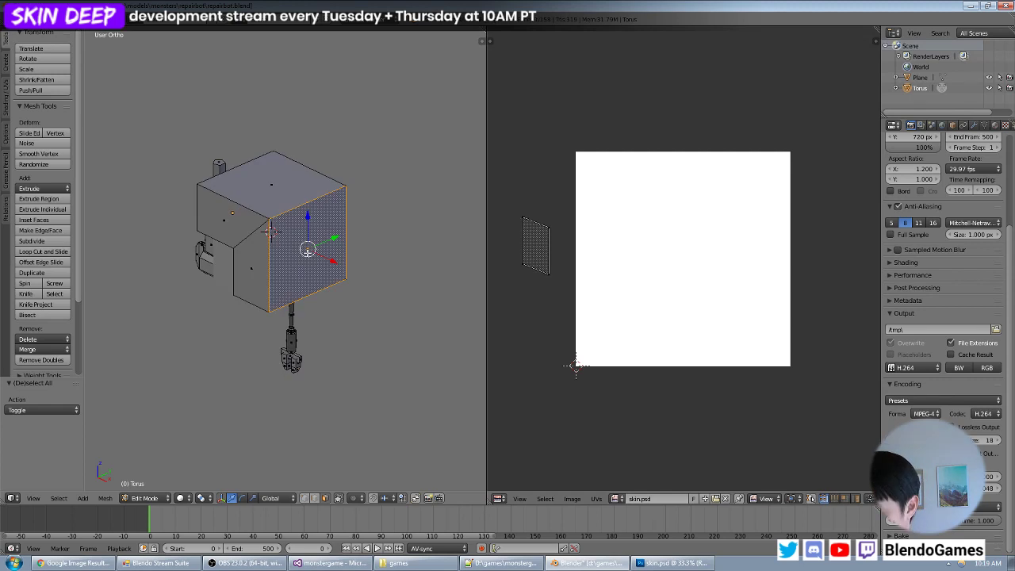
pyautogui.press('KP_1')
pyautogui.press('KP_3')
pyautogui.press('u')
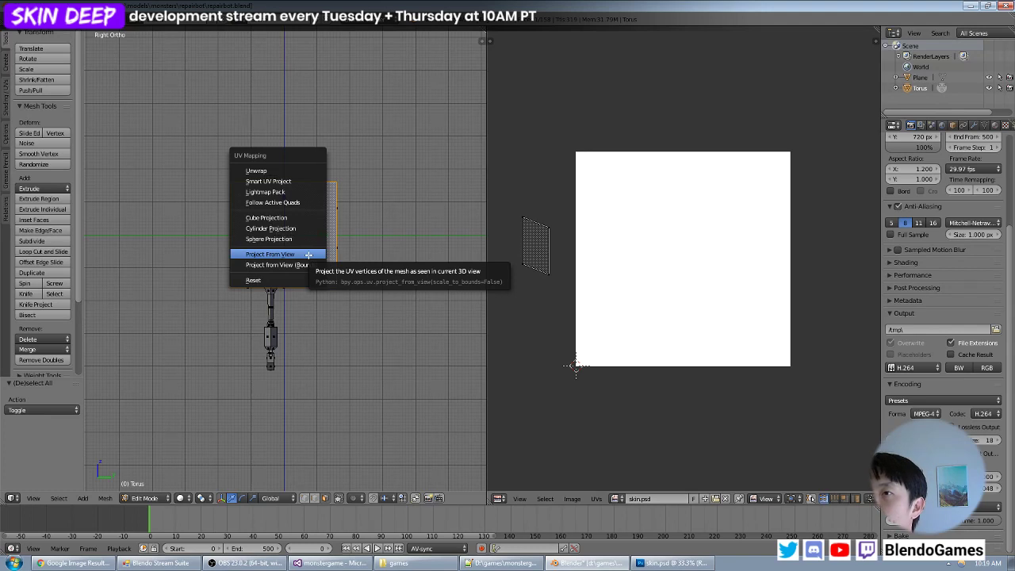
pyautogui.click(309, 255)
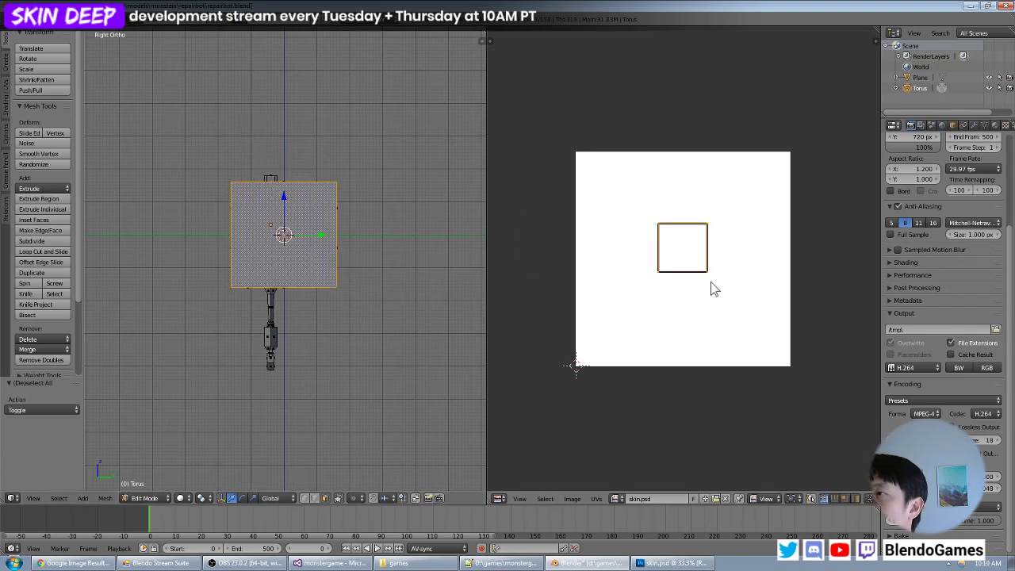
# - Scale the square face's UV island by about 2.14 and place it in the image's upper-left corner
pyautogui.press('s')
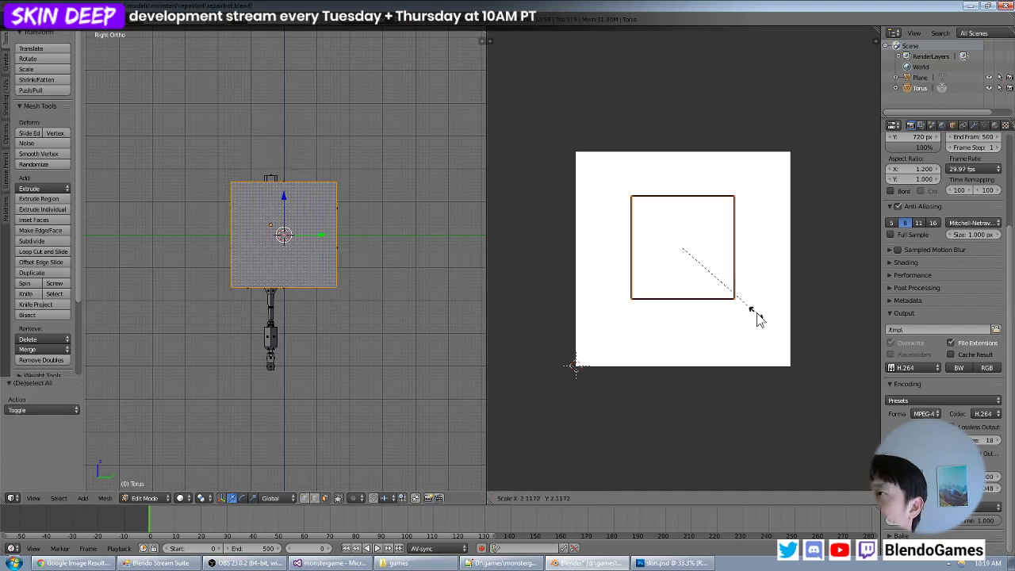
pyautogui.click(757, 315)
pyautogui.press('g')
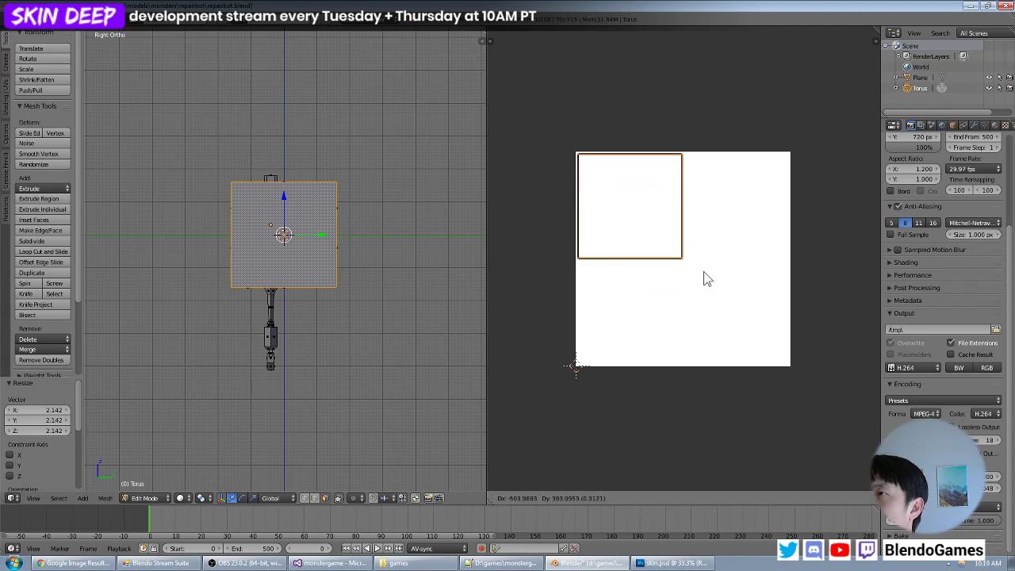
pyautogui.click(707, 278)
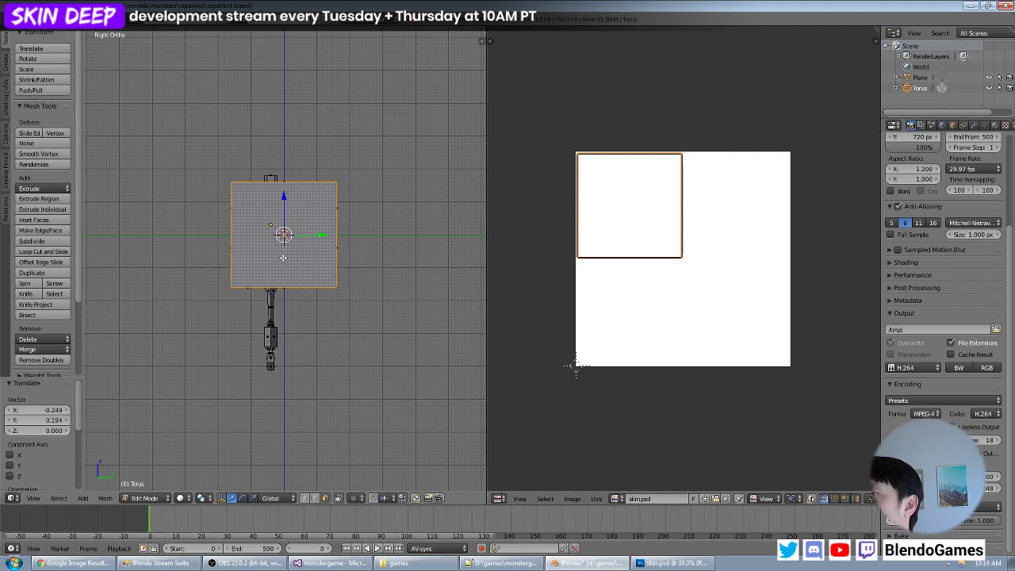
# - Select the faces of both L-shaped sides of the box body and project their UVs together from the front view
pyautogui.moveTo(280, 258); pyautogui.dragTo(321, 277, button='middle')
pyautogui.rightClick(239, 228)
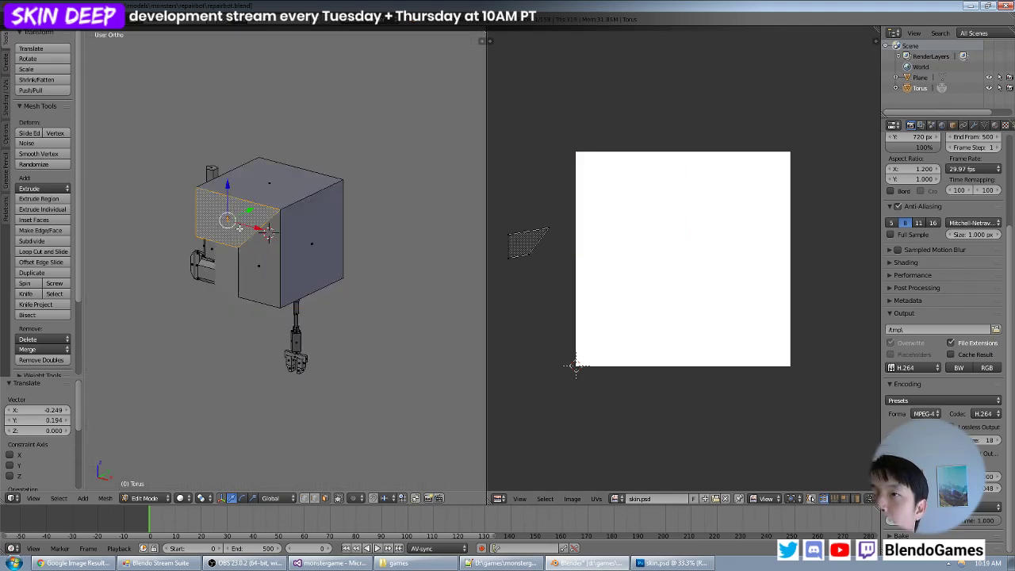
pyautogui.keyDown('shift'); pyautogui.rightClick(262, 253); pyautogui.keyUp('shift')
pyautogui.moveTo(377, 235); pyautogui.dragTo(322, 218, button='middle')
pyautogui.keyDown('shift'); pyautogui.rightClick(347, 214); pyautogui.keyUp('shift')
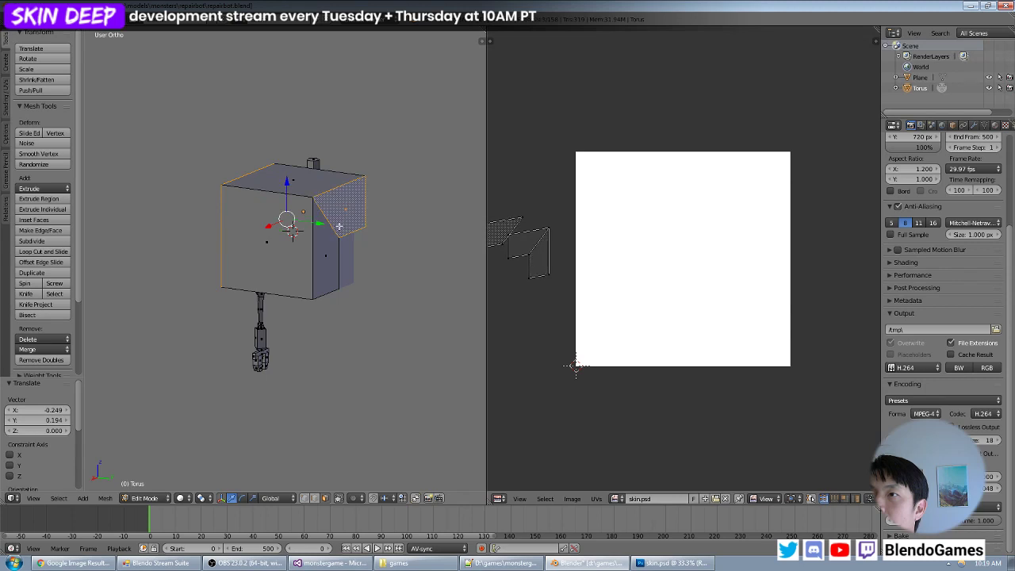
pyautogui.keyDown('shift'); pyautogui.rightClick(325, 242); pyautogui.keyUp('shift')
pyautogui.moveTo(256, 238); pyautogui.dragTo(348, 252, button='middle')
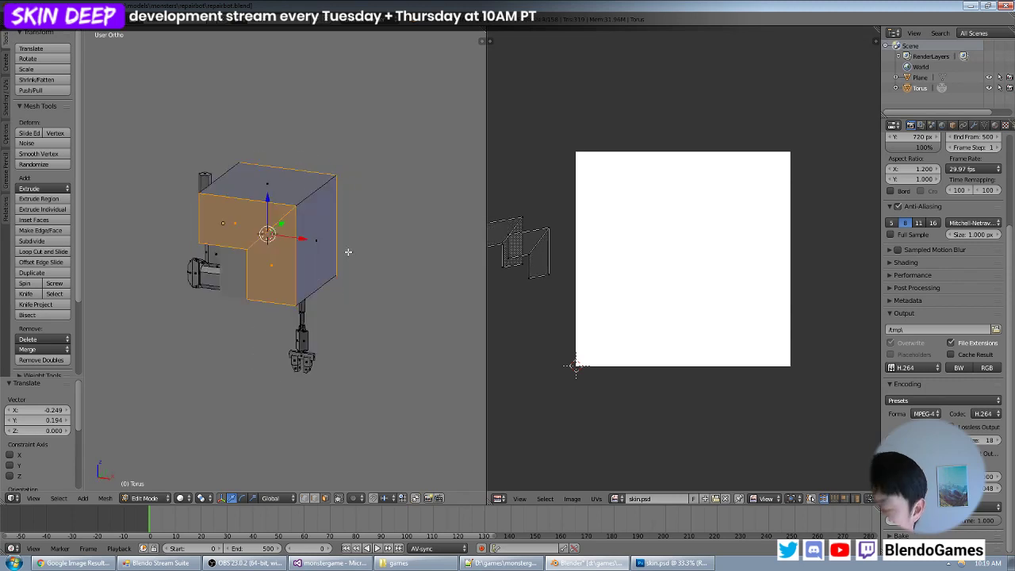
pyautogui.press('KP_1')
pyautogui.press('u')
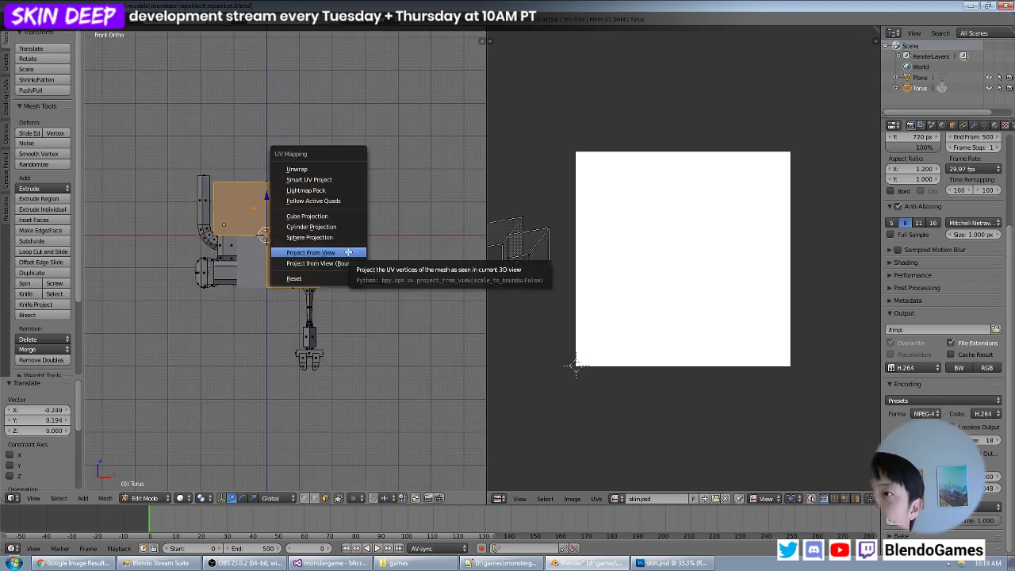
pyautogui.click(348, 252)
# - Enlarge the L-shaped UV island and place it beside the square island
pyautogui.press('a')
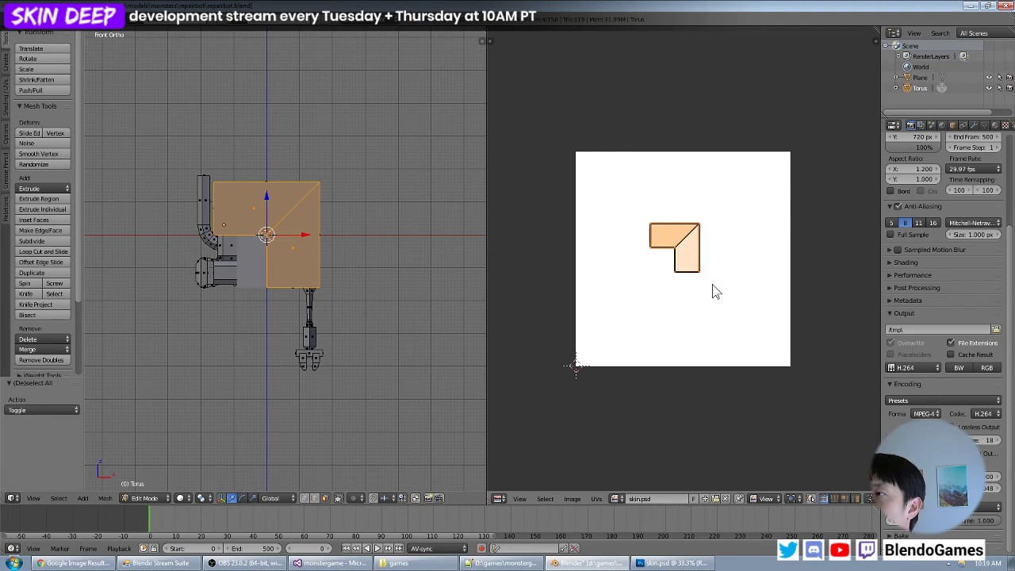
pyautogui.press('s')
pyautogui.click(737, 309)
pyautogui.press('g')
pyautogui.click(787, 308)
# - With all UVs displayed, scale the L-shaped island by about 1.06 and fit it into the image's upper-right corner
pyautogui.press('a')
pyautogui.press('a')
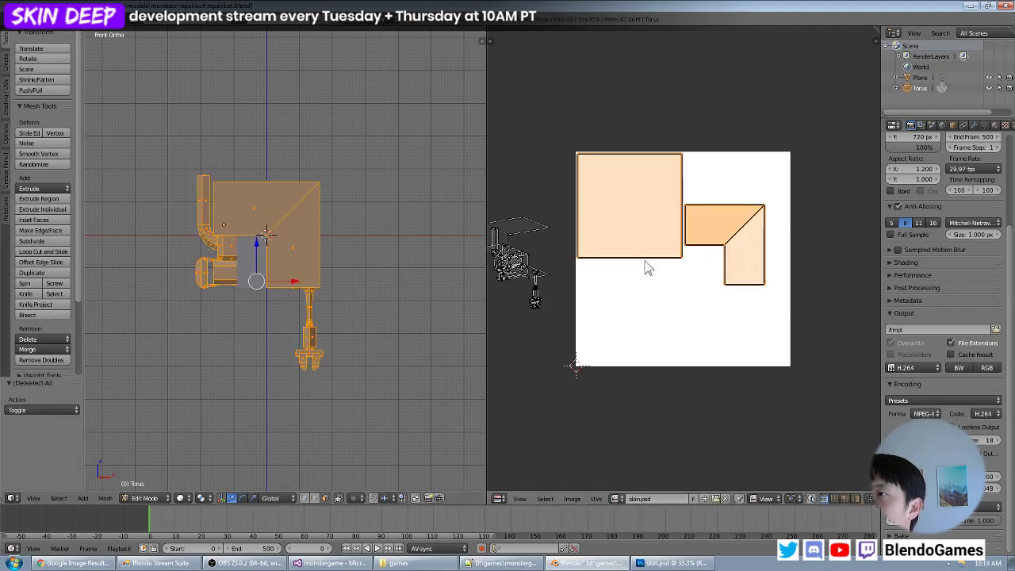
pyautogui.press('a')
pyautogui.press('b')
pyautogui.moveTo(794, 188); pyautogui.dragTo(698, 303)
pyautogui.hotkey('ctrl', 'l')
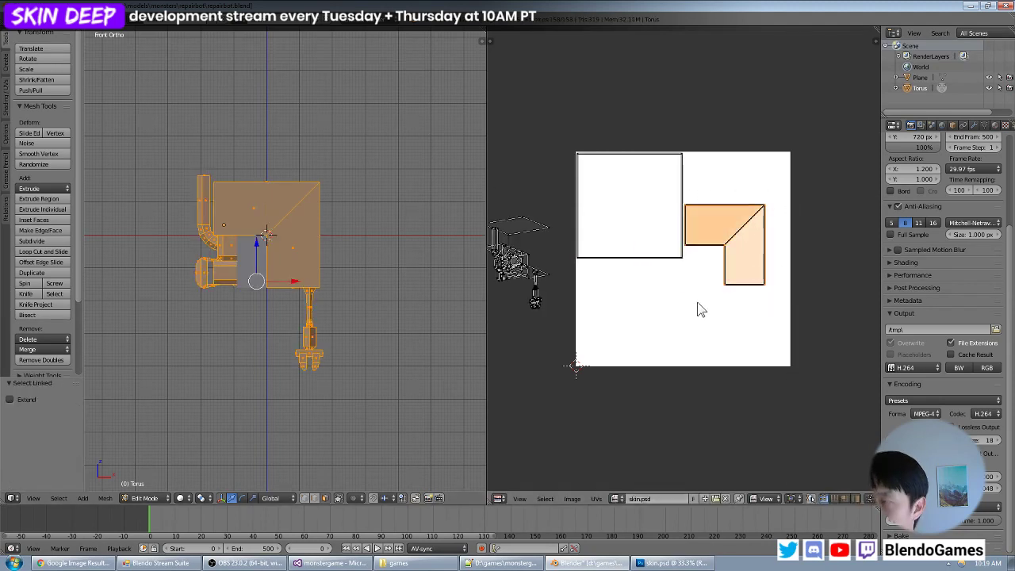
pyautogui.press('s')
pyautogui.click(775, 295)
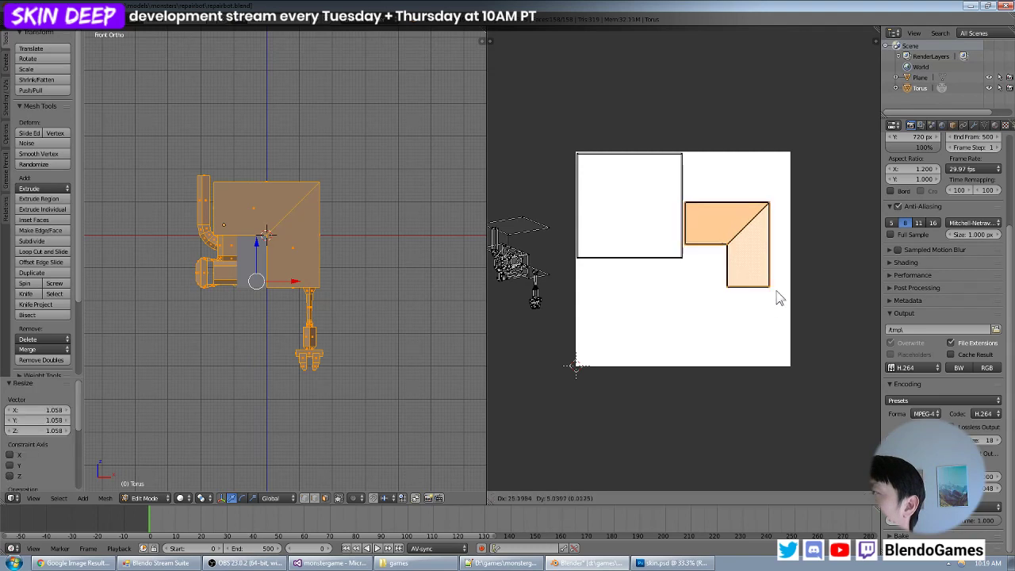
pyautogui.press('g')
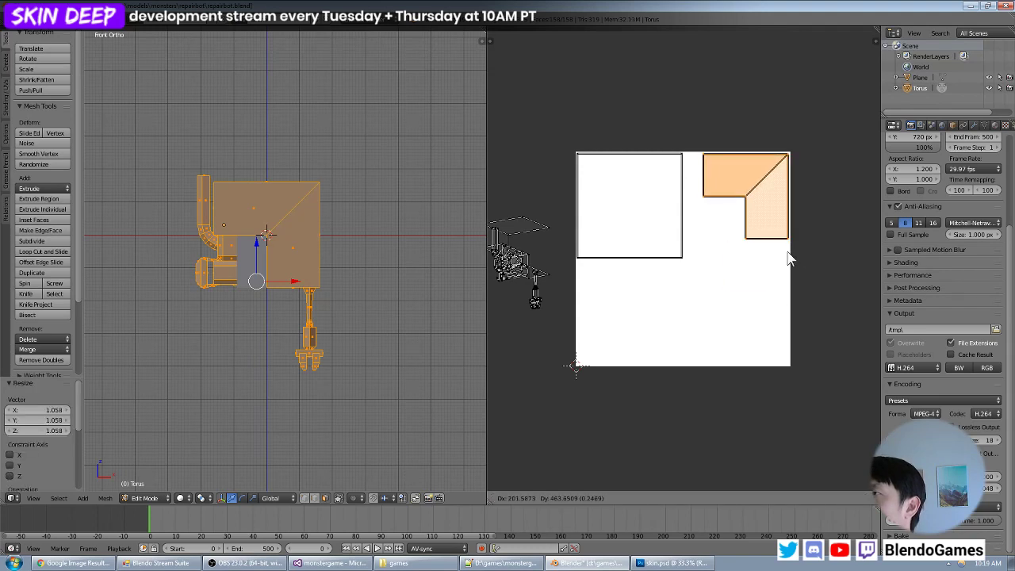
pyautogui.click(789, 257)
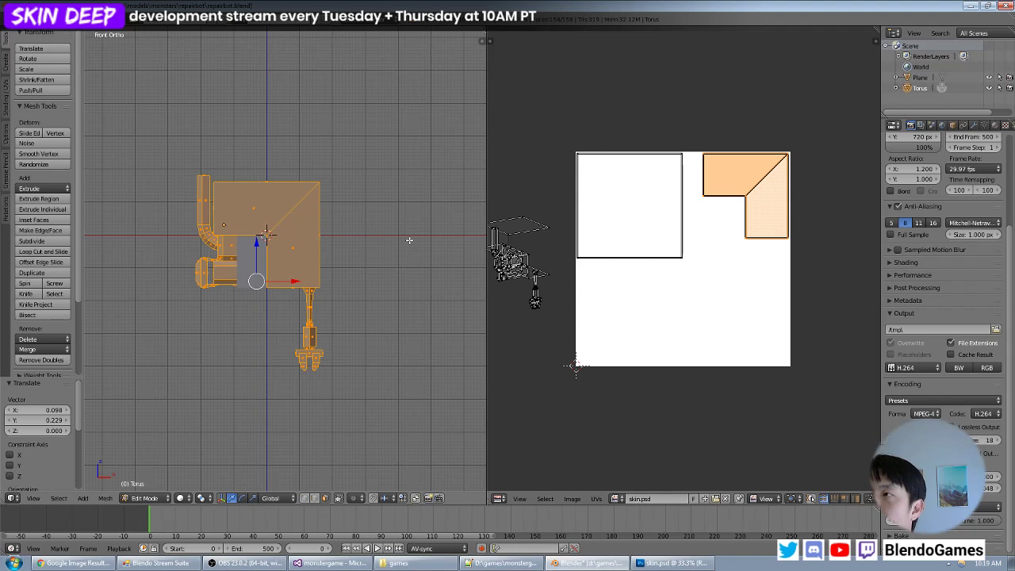
# - Scale the square UV island by about 1.19 and fit it between the image's upper-left corner and the L-shaped island
pyautogui.press('a')
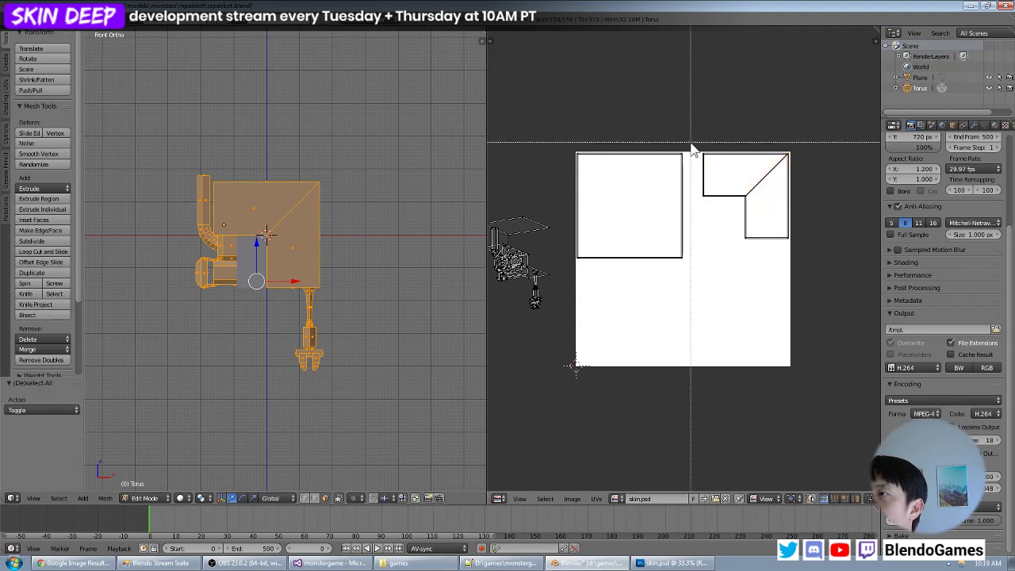
pyautogui.press('b')
pyautogui.moveTo(691, 142)
pyautogui.mouseDown()
pyautogui.moveTo(552, 263)
pyautogui.moveTo(555, 281)
pyautogui.mouseUp()
pyautogui.press('s')
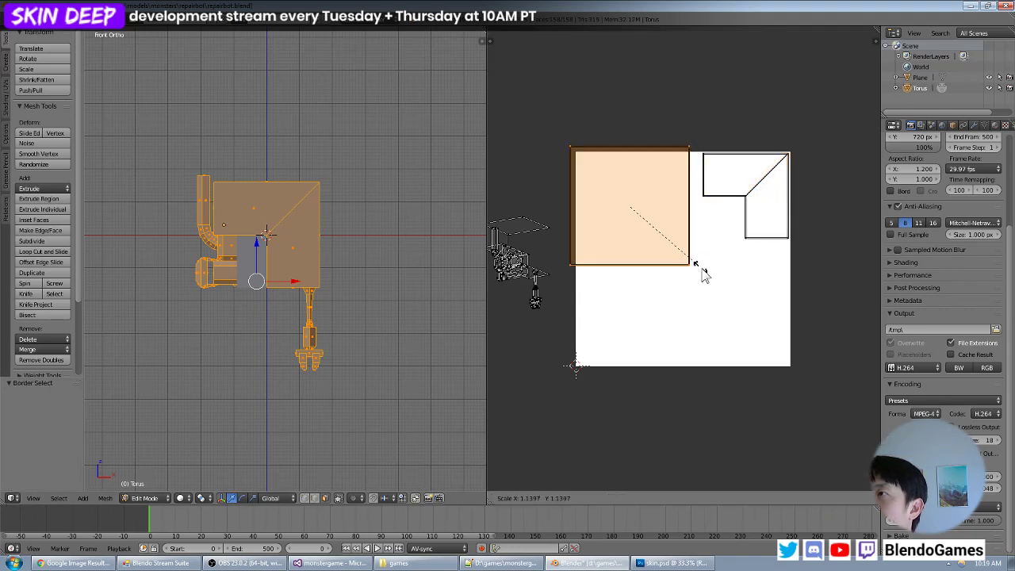
pyautogui.click(702, 276)
pyautogui.press('g')
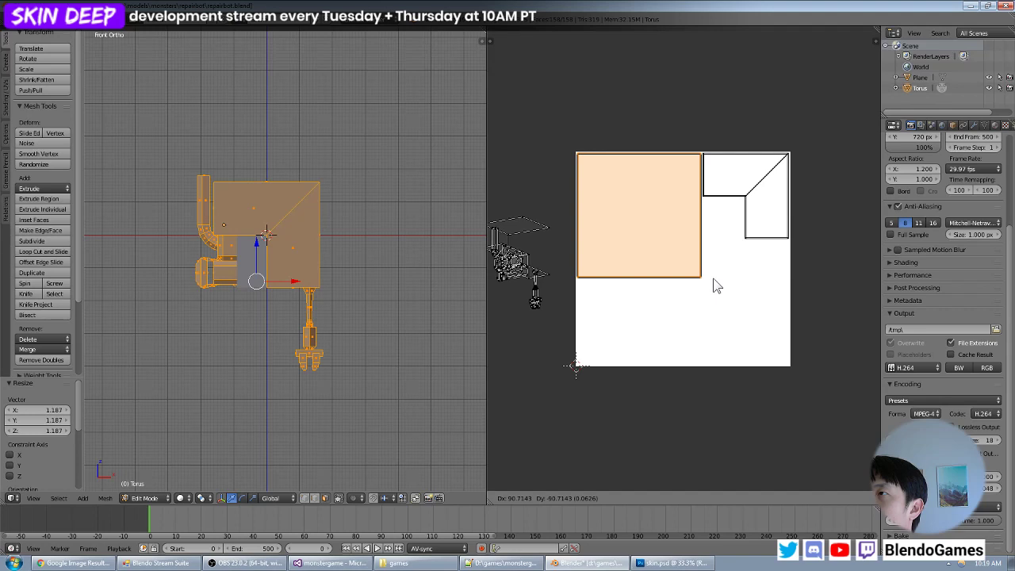
pyautogui.click(714, 284)
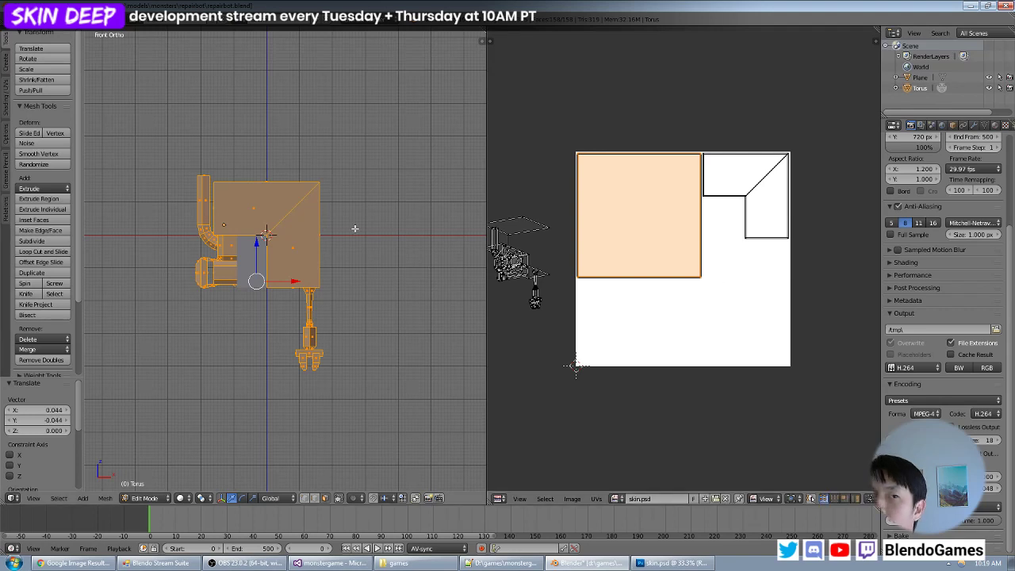
# - Select the top face of the box body and project its UVs from a top view rotated a quarter turn
pyautogui.moveTo(359, 225); pyautogui.dragTo(317, 241, button='middle')
pyautogui.moveTo(302, 202); pyautogui.dragTo(288, 227, button='middle')
pyautogui.rightClick(276, 197)
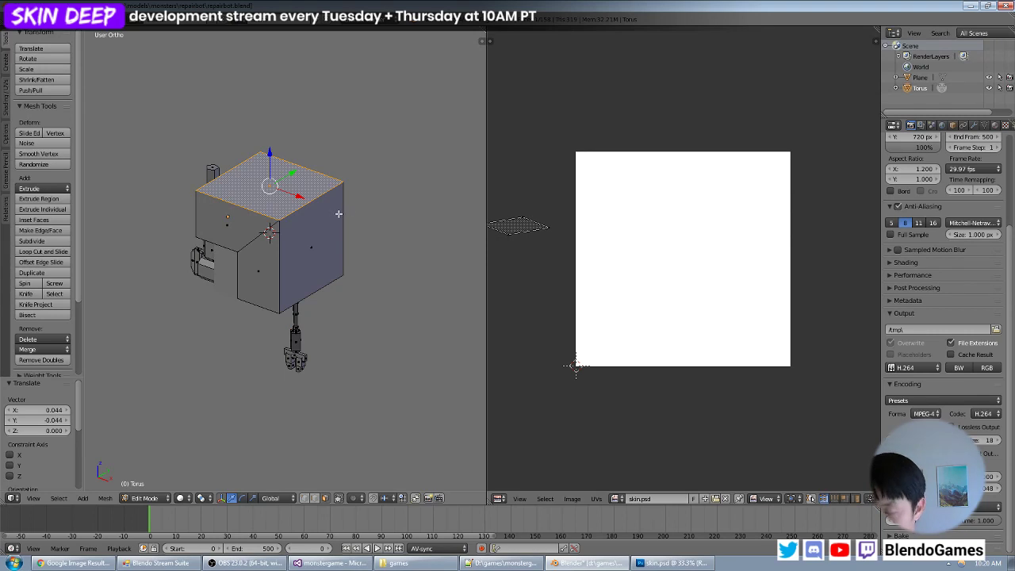
pyautogui.press('KP_7')
pyautogui.press('KP_6')
pyautogui.press('KP_6')
pyautogui.press('KP_6')
pyautogui.press('KP_6')
pyautogui.press('KP_6')
pyautogui.press('KP_6')
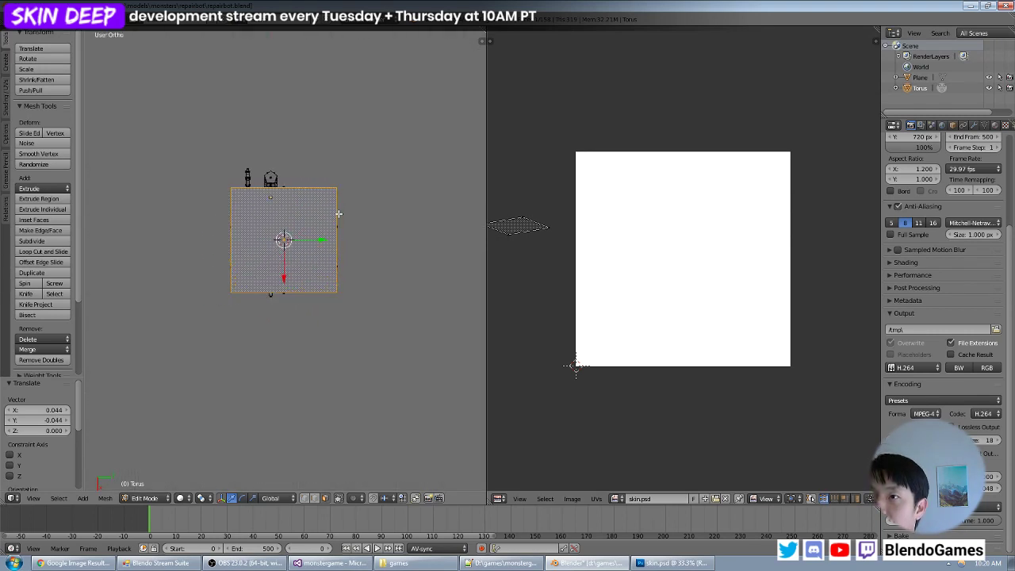
pyautogui.press('u')
pyautogui.click(338, 213)
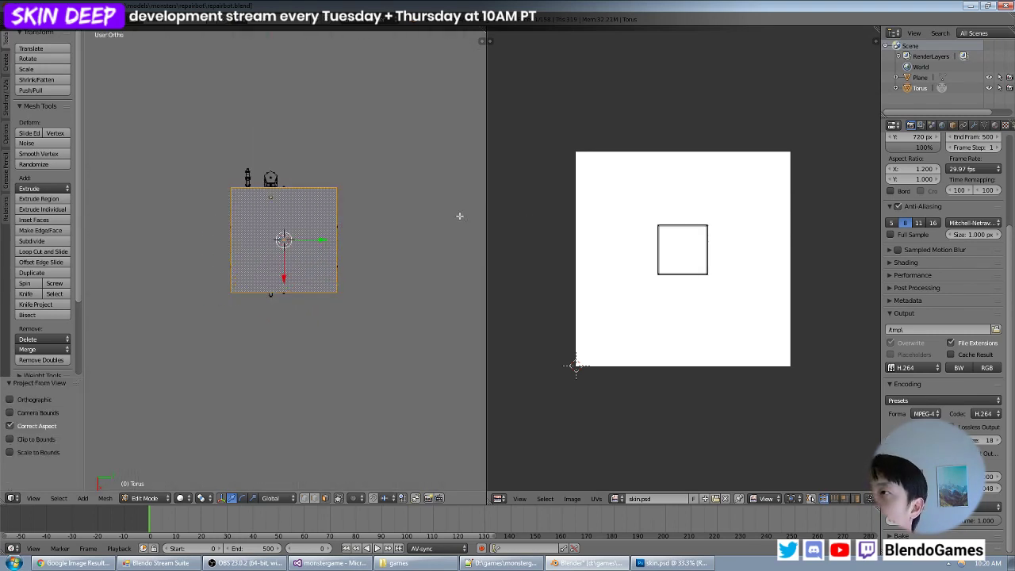
# - Move the newly projected square UV island aside, display all UVs and select only that small square island
pyautogui.press('a')
pyautogui.press('g')
pyautogui.press('a')
pyautogui.press('a')
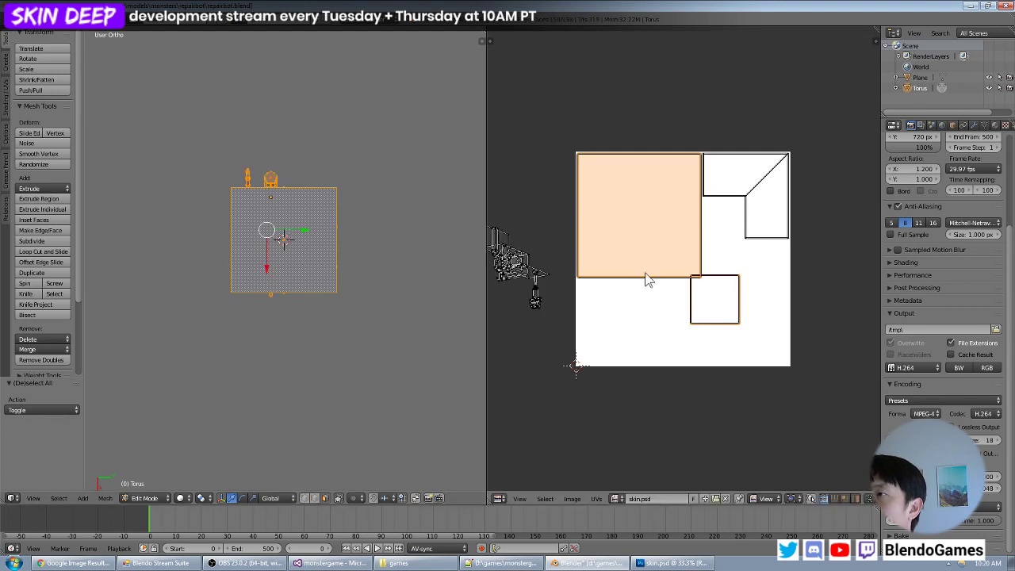
pyautogui.press('a')
pyautogui.press('b')
pyautogui.moveTo(748, 316); pyautogui.dragTo(717, 341)
pyautogui.hotkey('ctrl', 'l')
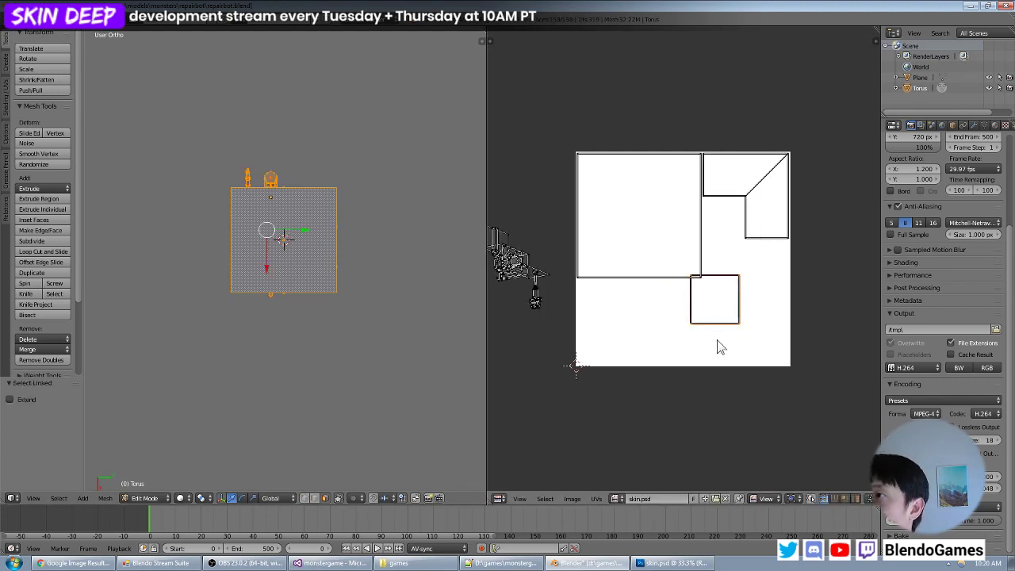
# - Scale the small square UV island by about 0.69, then fine-tune its size and position to fit the notch of the L-shaped island
pyautogui.press('s')
pyautogui.click(738, 322)
pyautogui.press('g')
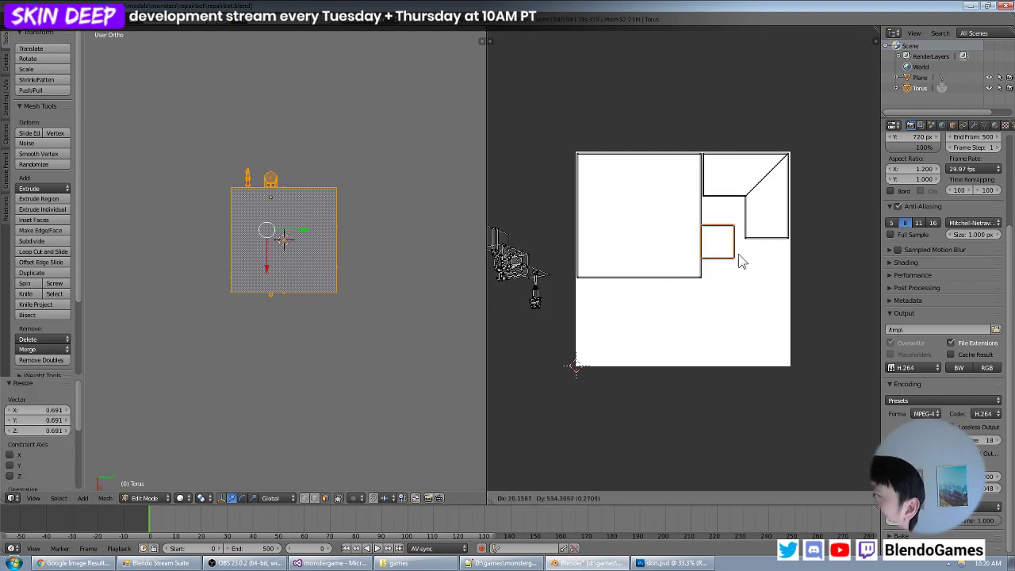
pyautogui.click(746, 239)
pyautogui.scroll(3, 748, 236)
pyautogui.moveTo(748, 235); pyautogui.dragTo(666, 286, button='middle')
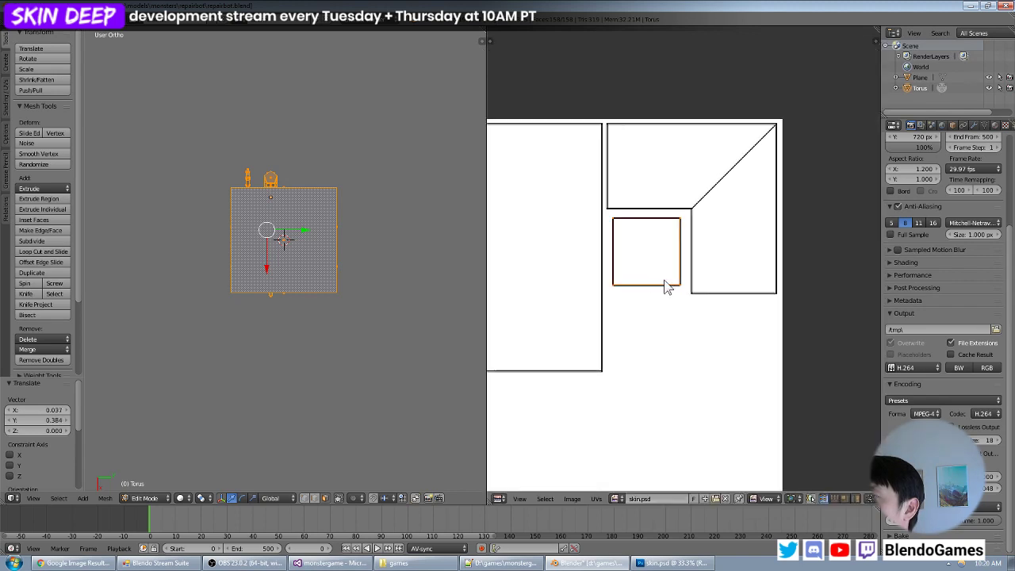
pyautogui.press('s')
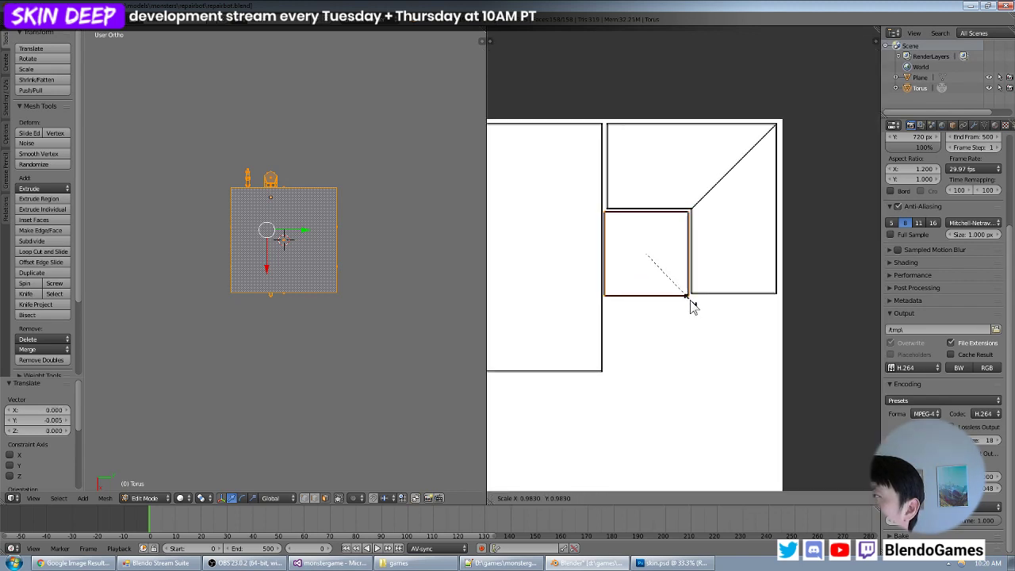
pyautogui.click(691, 306)
pyautogui.press('g')
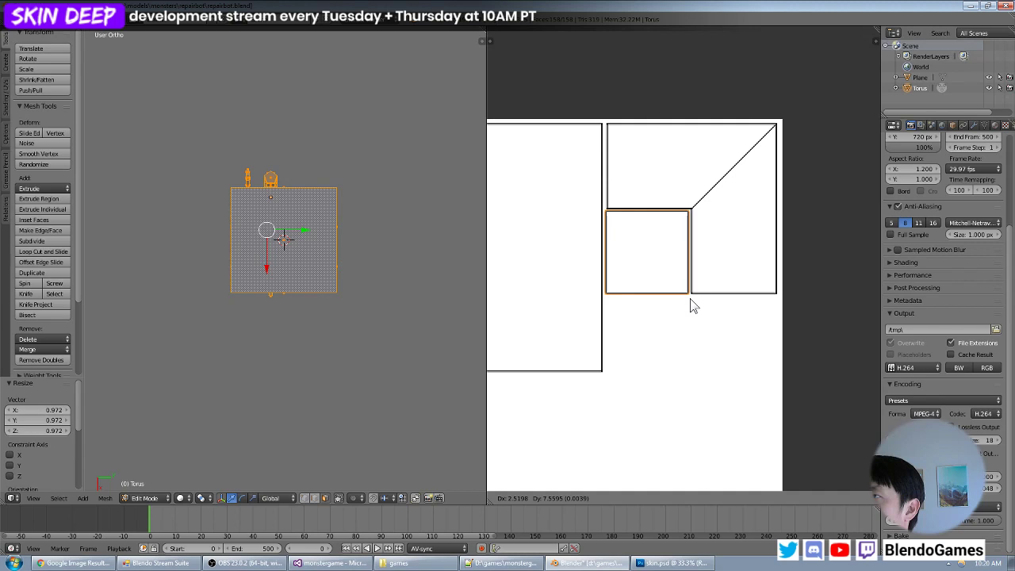
pyautogui.click(691, 303)
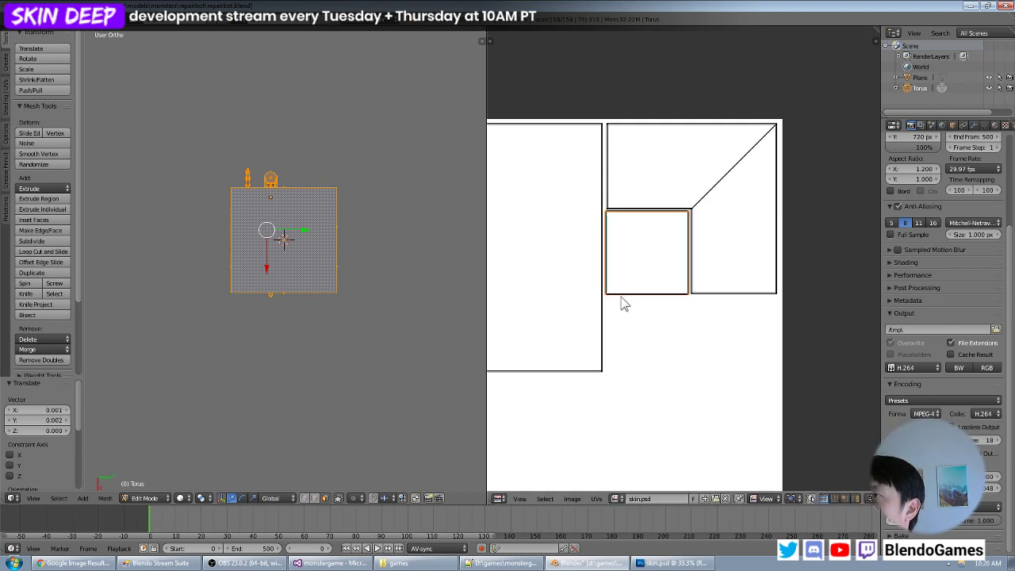
# - Select the L-shaped and small square islands and move them up by about 0.006 and slightly outward towards the image's upper-right corner
pyautogui.press('a')
pyautogui.press('b')
pyautogui.moveTo(810, 100); pyautogui.dragTo(607, 324)
pyautogui.press('g')
pyautogui.press('y')
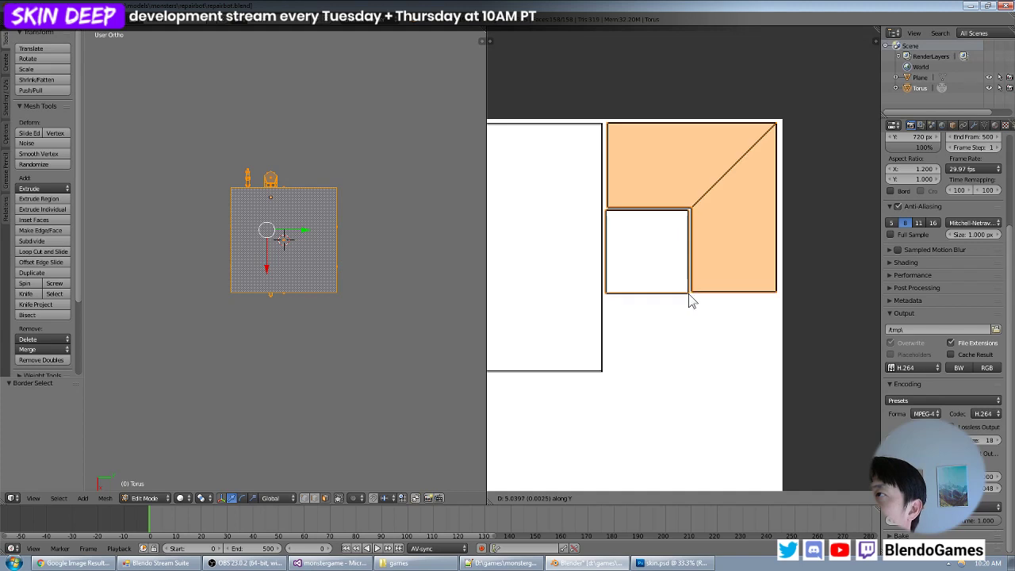
pyautogui.click(689, 295)
pyautogui.press('g')
pyautogui.press('x')
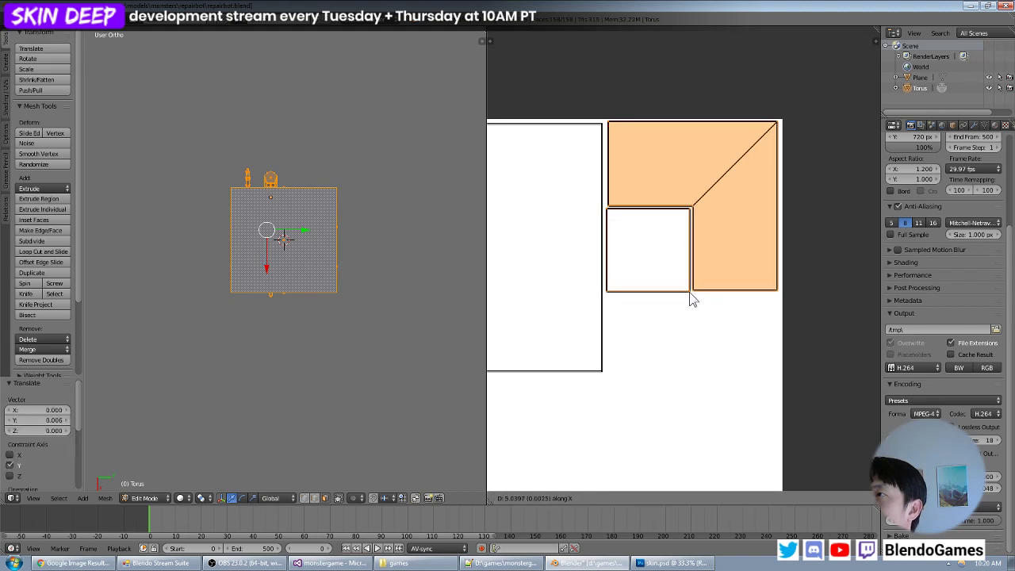
pyautogui.click(691, 293)
# - Select the whole large square UV island and move it up by about 0.005 towards the image's upper edge
pyautogui.press('a')
pyautogui.press('b')
pyautogui.moveTo(598, 127); pyautogui.dragTo(589, 135)
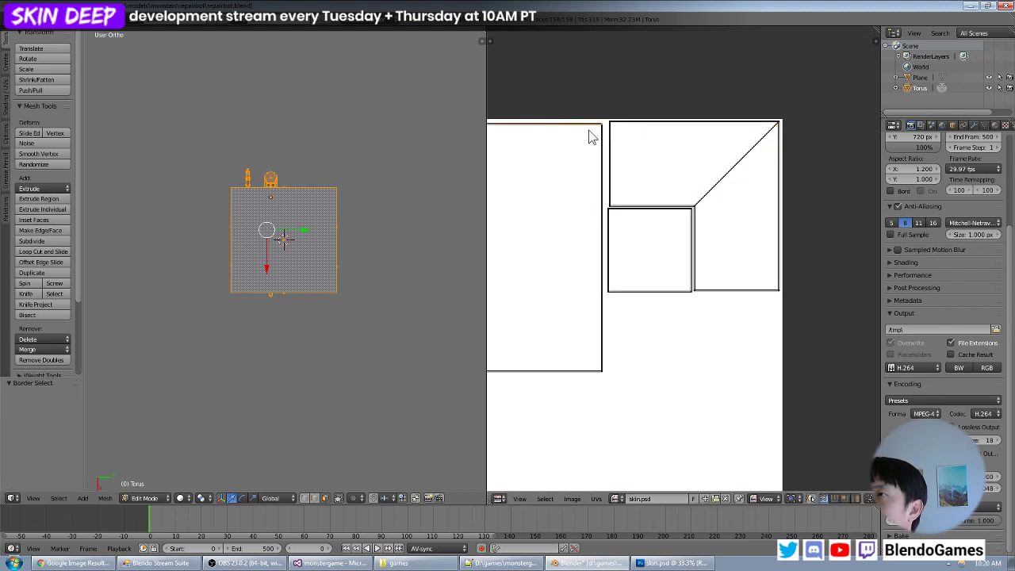
pyautogui.hotkey('ctrl', 'l')
pyautogui.press('g')
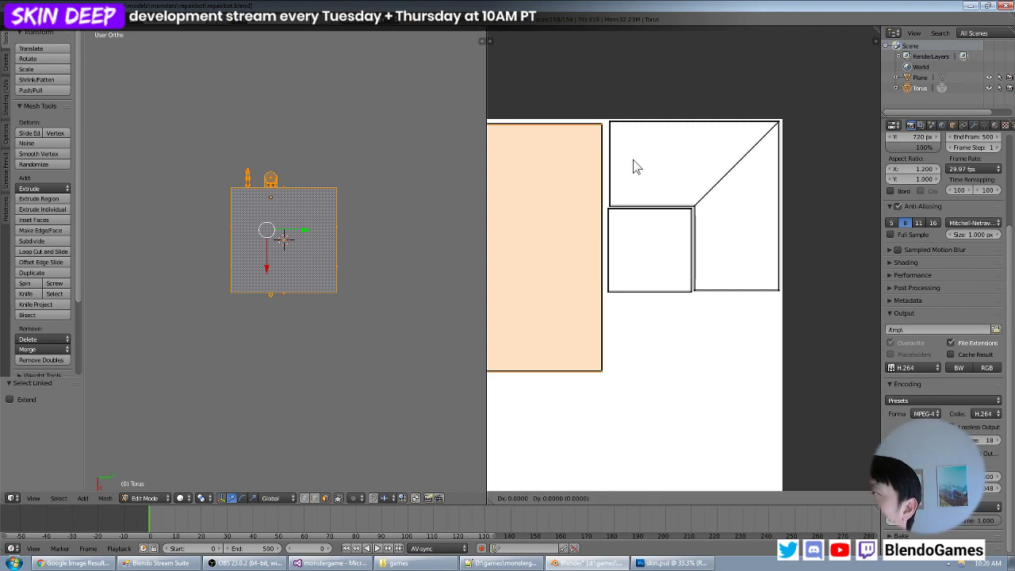
pyautogui.press('y')
pyautogui.click(634, 160)
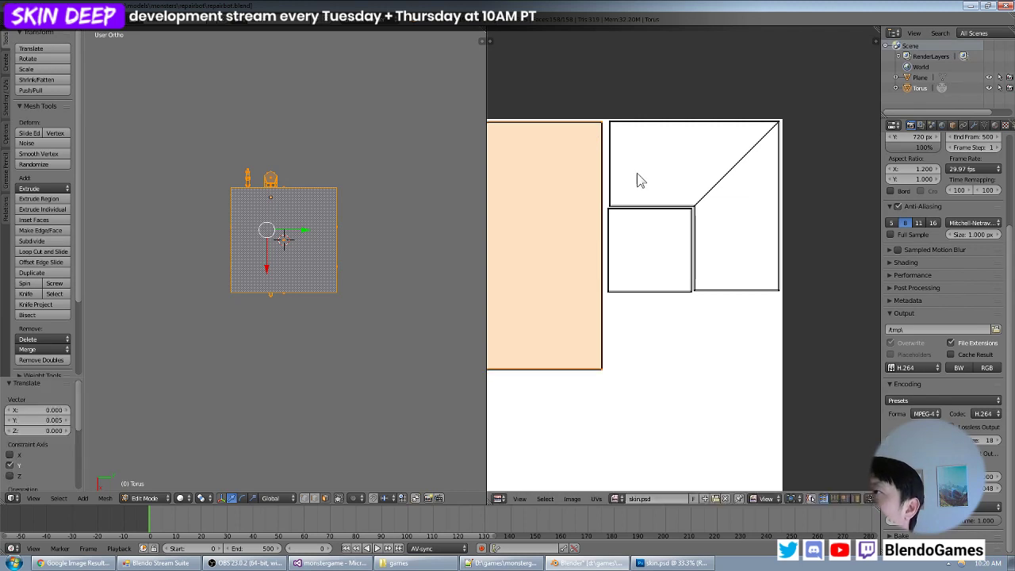
# - Select the box body's underside face above the hanging arm and project its UVs from a bottom view rotated a quarter turn
pyautogui.moveTo(282, 268); pyautogui.dragTo(341, 229, button='middle')
pyautogui.scroll(-3, 642, 231)
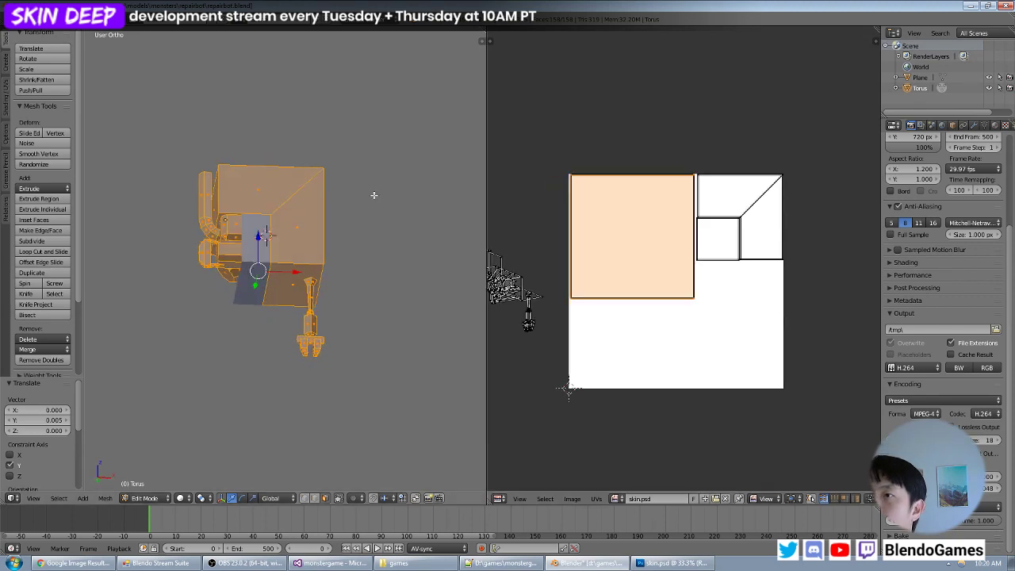
pyautogui.moveTo(373, 195); pyautogui.dragTo(297, 272, button='middle')
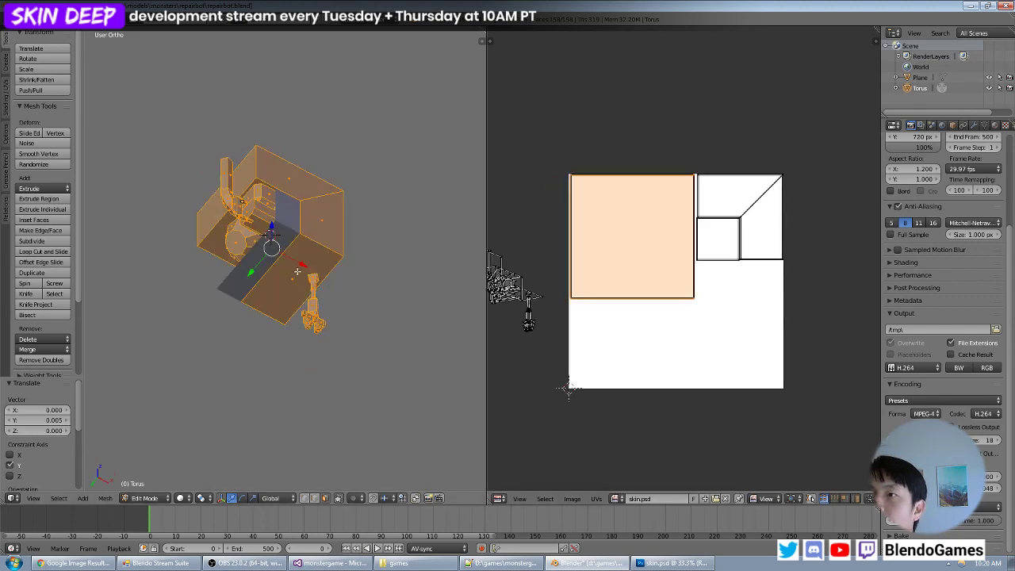
pyautogui.rightClick(297, 272)
pyautogui.moveTo(356, 229); pyautogui.dragTo(340, 268, button='middle')
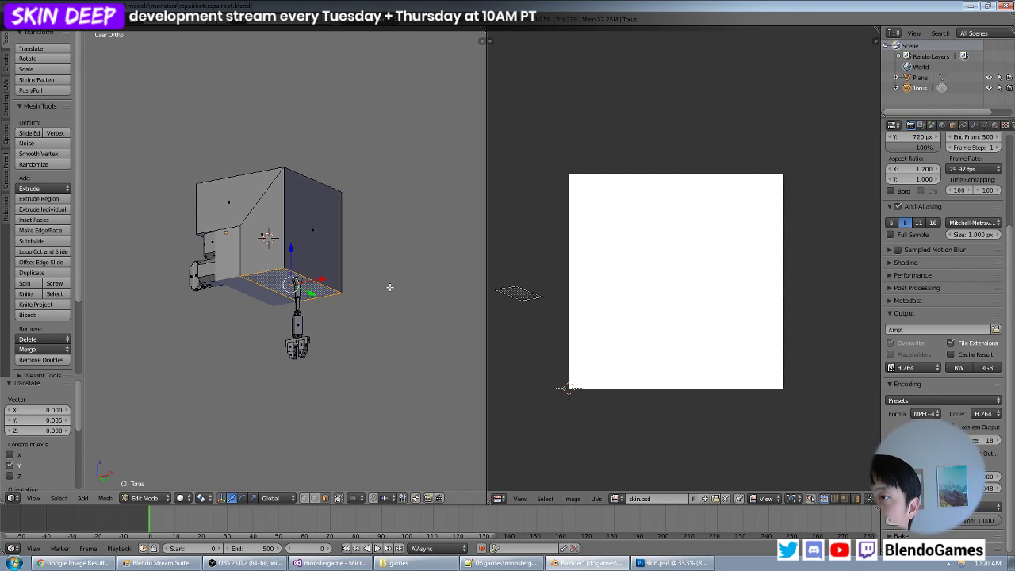
pyautogui.press('KP_7')
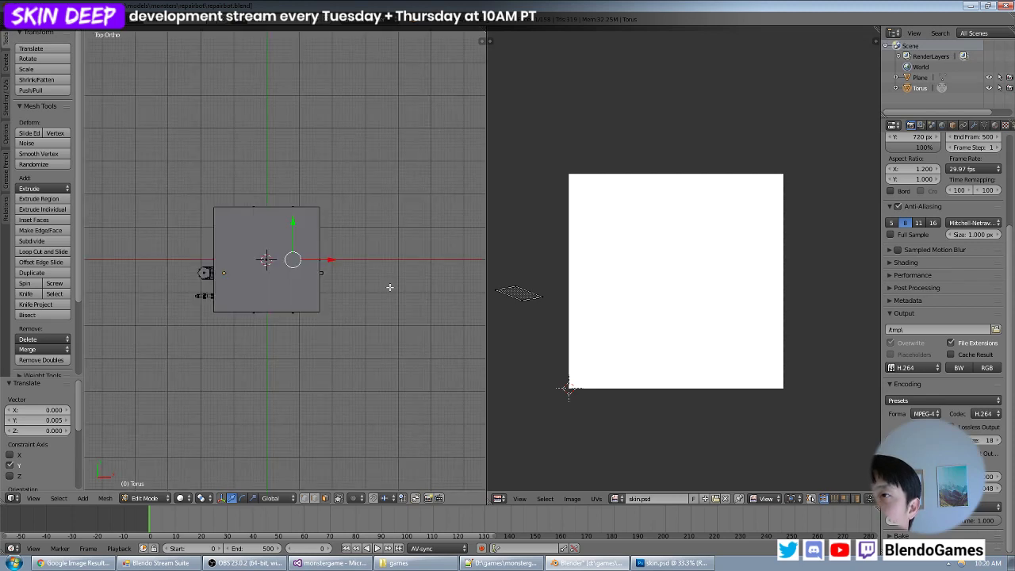
pyautogui.press('KP_1')
pyautogui.press('KP_6')
pyautogui.press('KP_6')
pyautogui.press('KP_6')
pyautogui.press('KP_6')
pyautogui.press('KP_6')
pyautogui.press('KP_6')
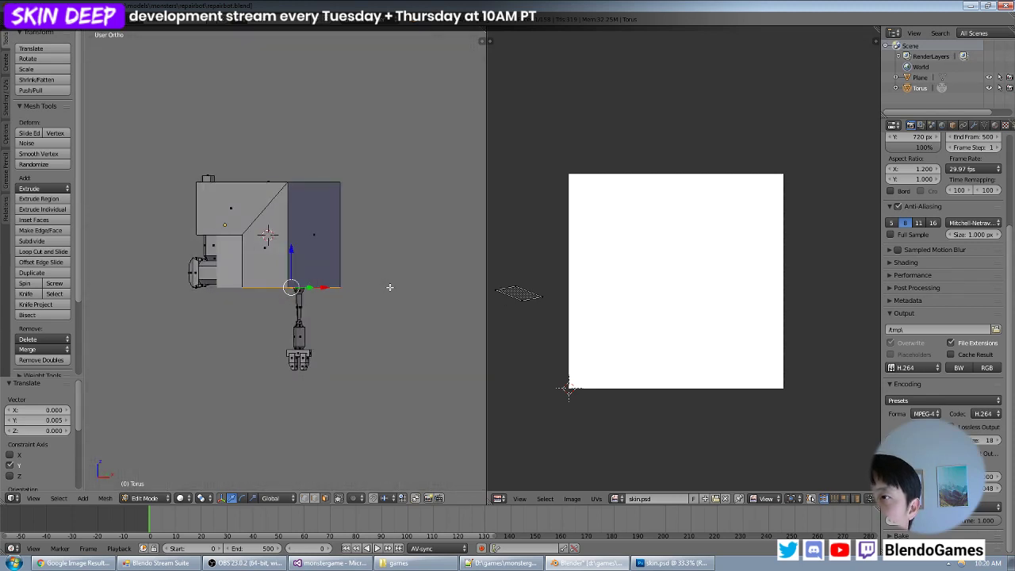
pyautogui.press('KP_2')
pyautogui.press('KP_2')
pyautogui.press('KP_2')
pyautogui.press('KP_2')
pyautogui.press('KP_2')
pyautogui.press('KP_2')
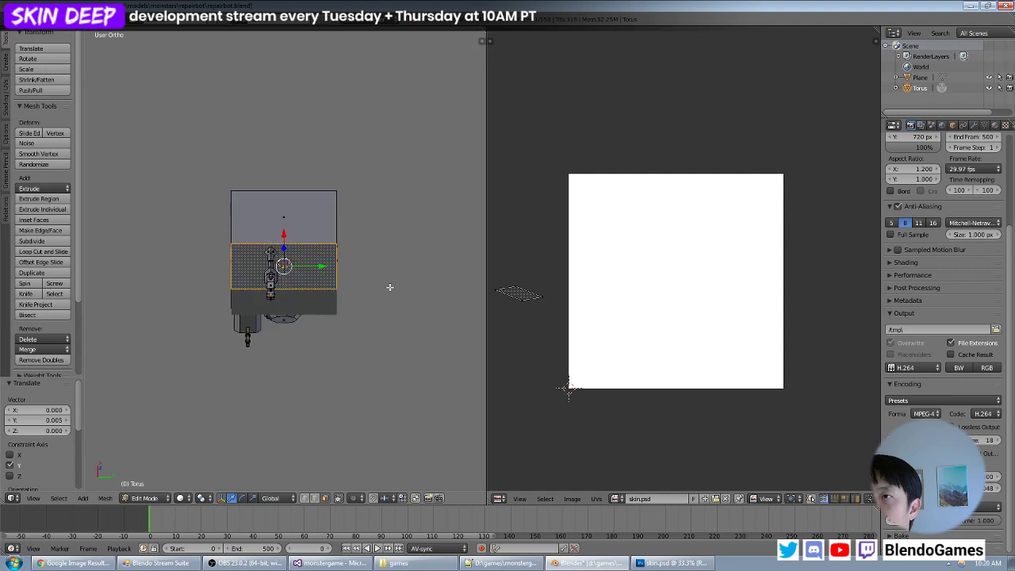
pyautogui.press('u')
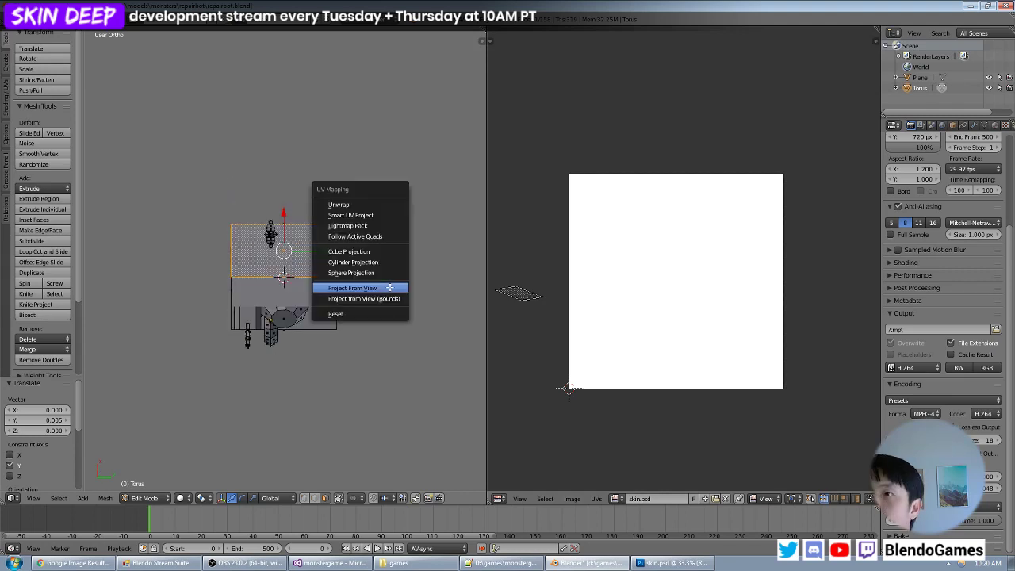
pyautogui.click(390, 288)
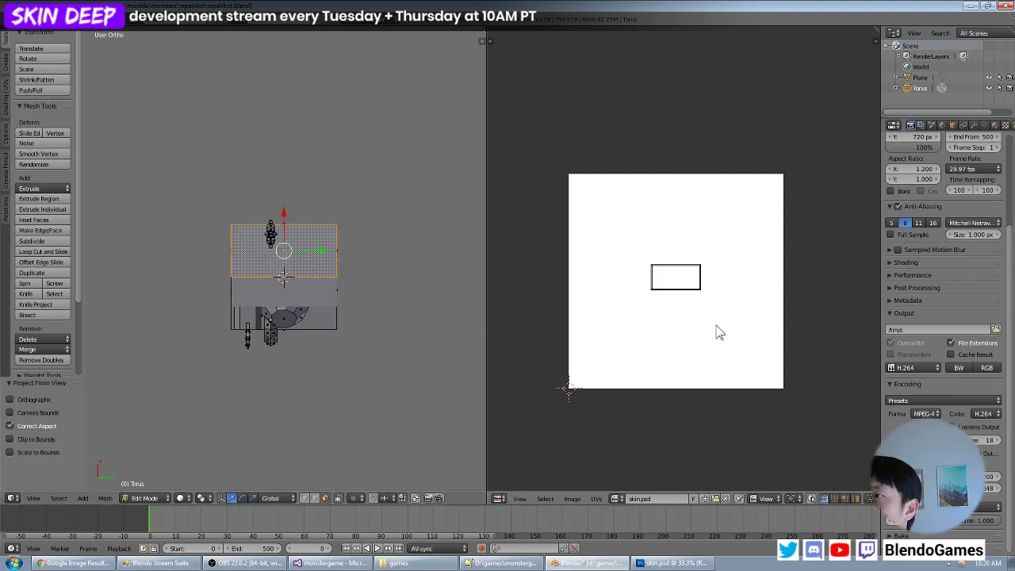
# - Scale the projected rectangular UV island by about 2.15 and move it to the lower part of the image
pyautogui.press('a')
pyautogui.press('s')
pyautogui.click(746, 341)
pyautogui.press('g')
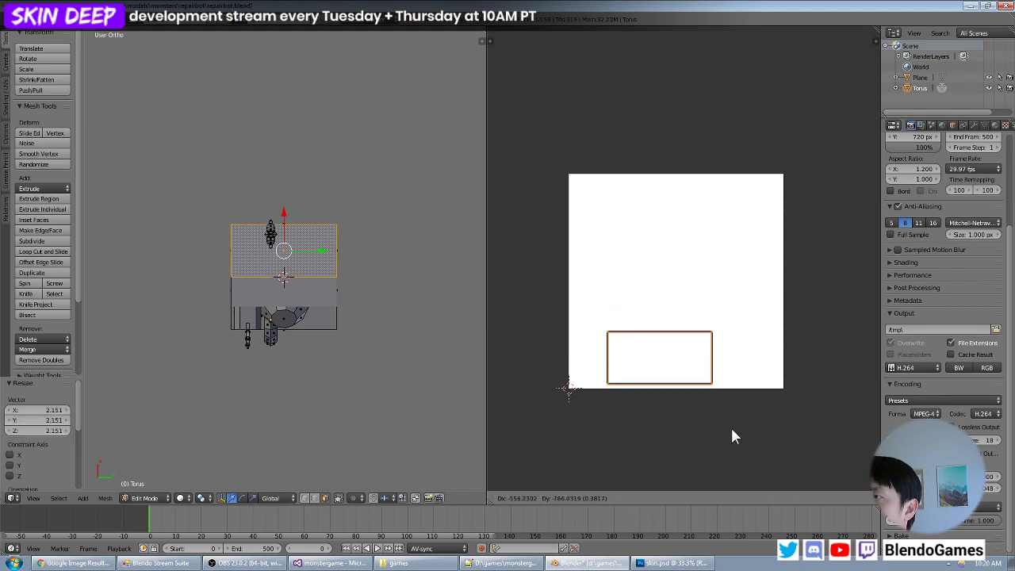
pyautogui.click(730, 426)
# - With all UVs displayed, select only the rectangular island and place it directly beneath the large square island
pyautogui.press('a')
pyautogui.press('a')
pyautogui.press('a')
pyautogui.press('b')
pyautogui.moveTo(734, 324); pyautogui.dragTo(538, 432)
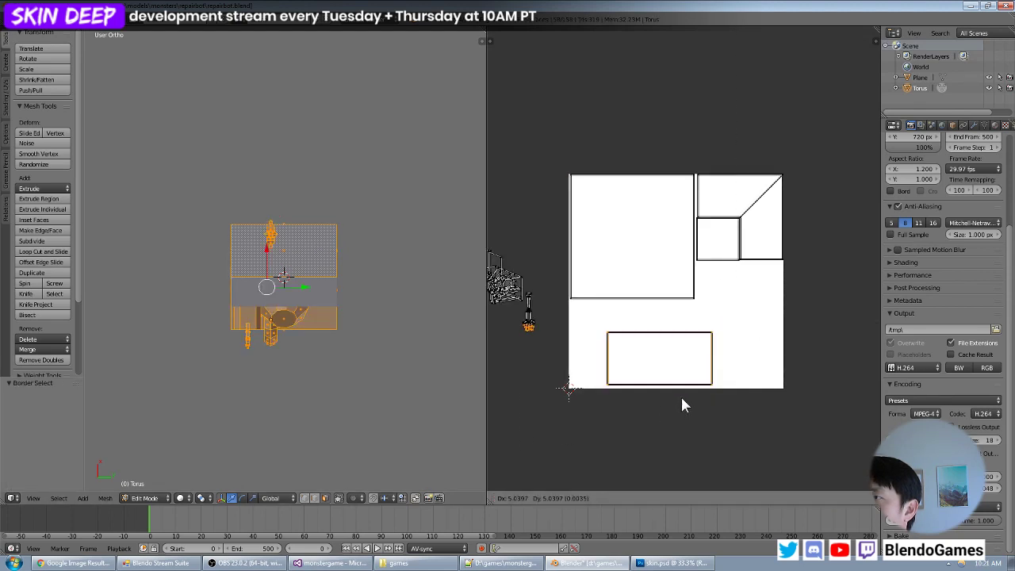
pyautogui.press('g')
pyautogui.rightClick(654, 375)
pyautogui.press('a')
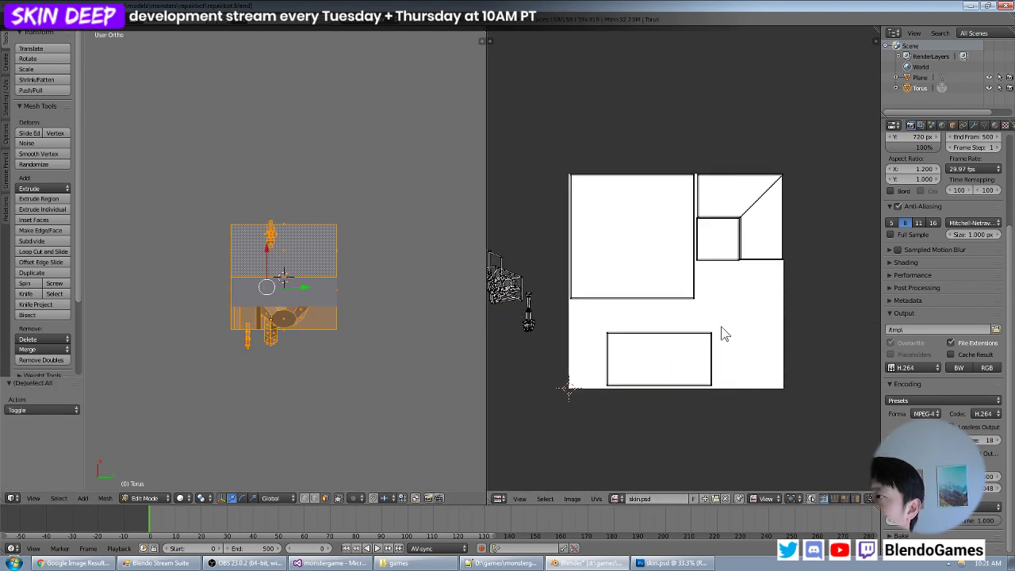
pyautogui.press('b')
pyautogui.moveTo(729, 323); pyautogui.dragTo(600, 412)
pyautogui.press('g')
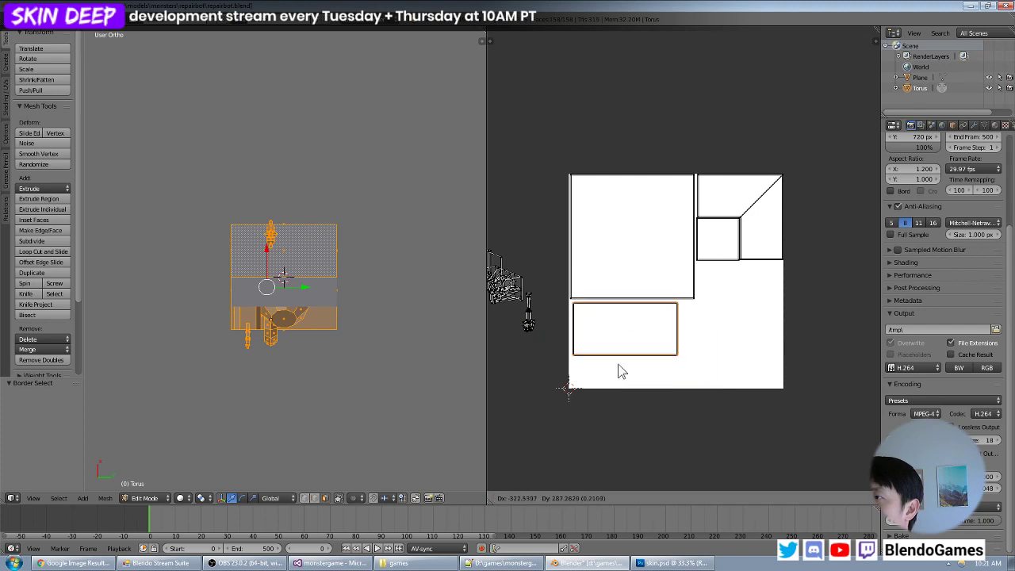
pyautogui.click(619, 370)
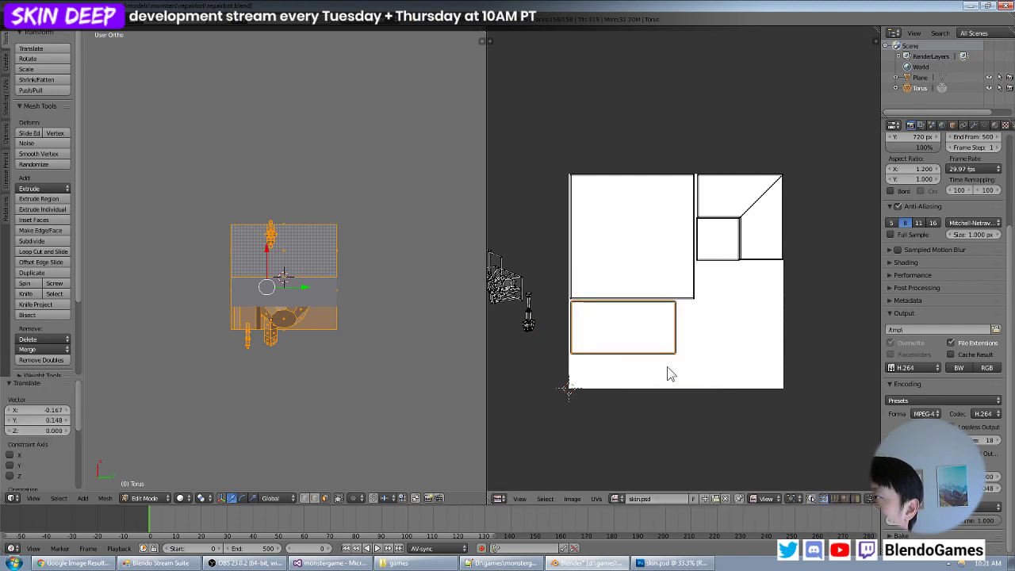
# - Move the rectangular UV island beneath the L-shaped and small square islands and scale it by about 0.79
pyautogui.press('g')
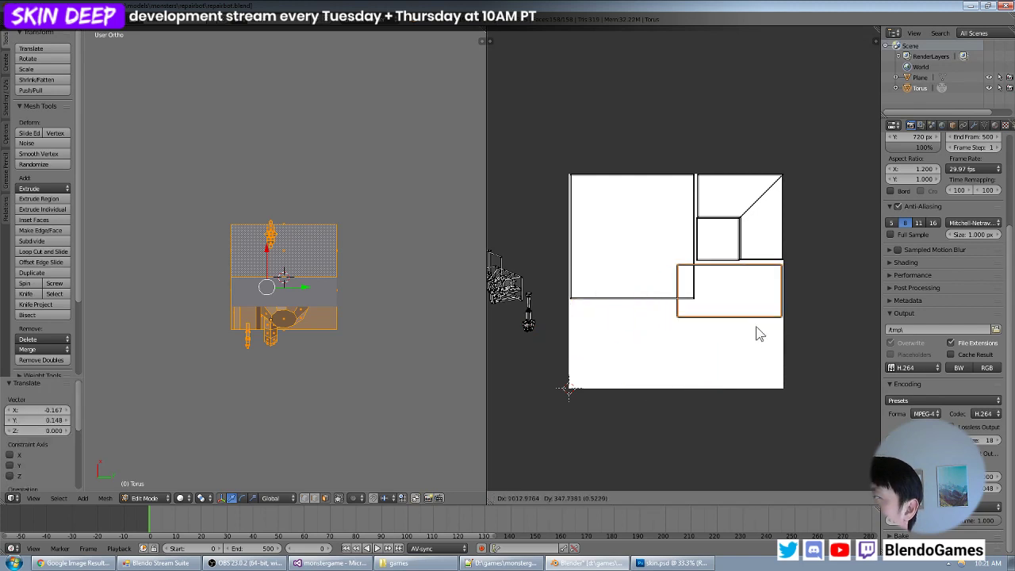
pyautogui.click(756, 326)
pyautogui.press('s')
pyautogui.click(692, 330)
pyautogui.press('g')
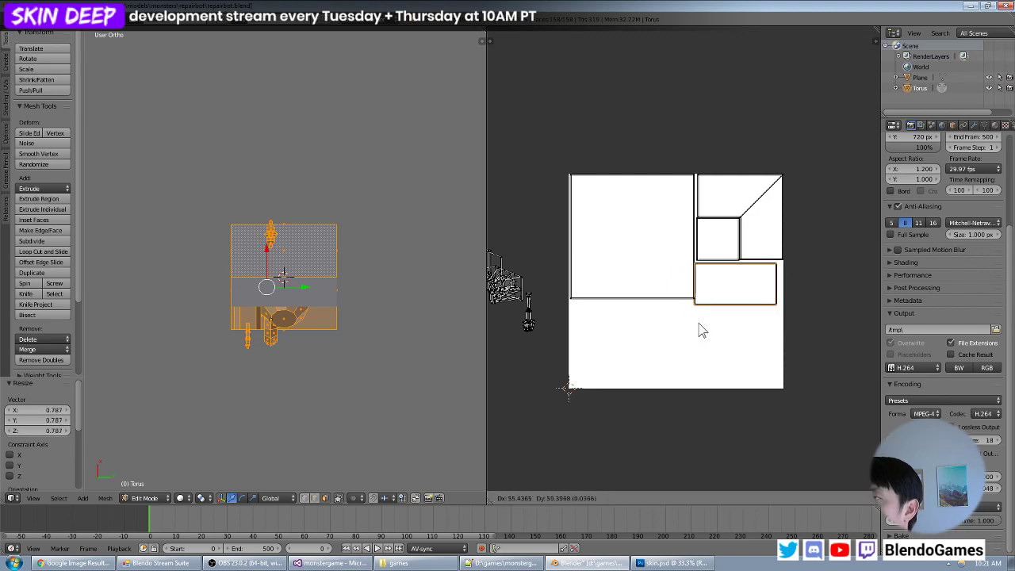
pyautogui.click(705, 327)
# - Scale the rectangular island by about 1.07 and 0.99, fitting it between the large square island and the image's right edge
pyautogui.scroll(3, 730, 323)
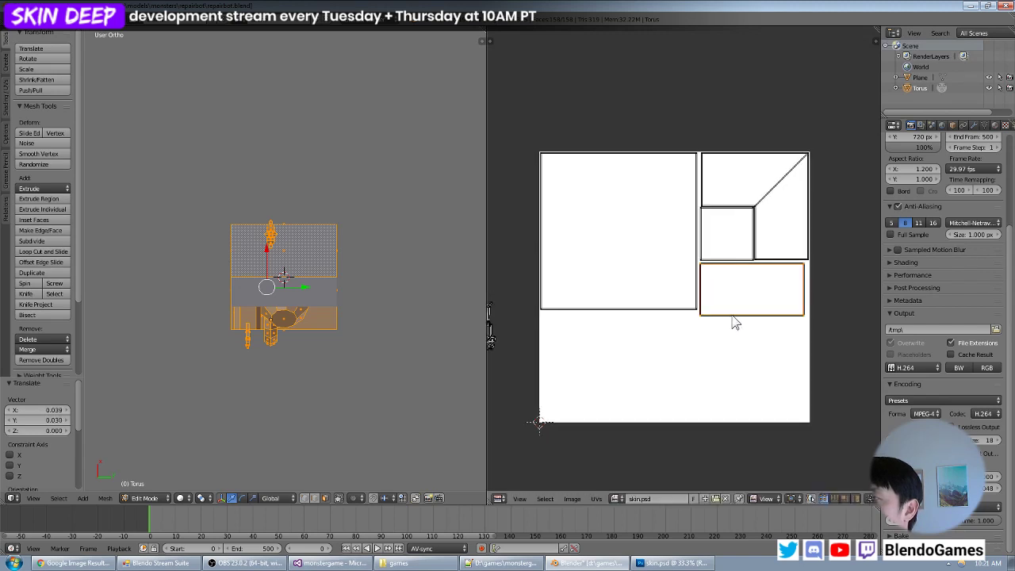
pyautogui.press('s')
pyautogui.click(817, 373)
pyautogui.press('g')
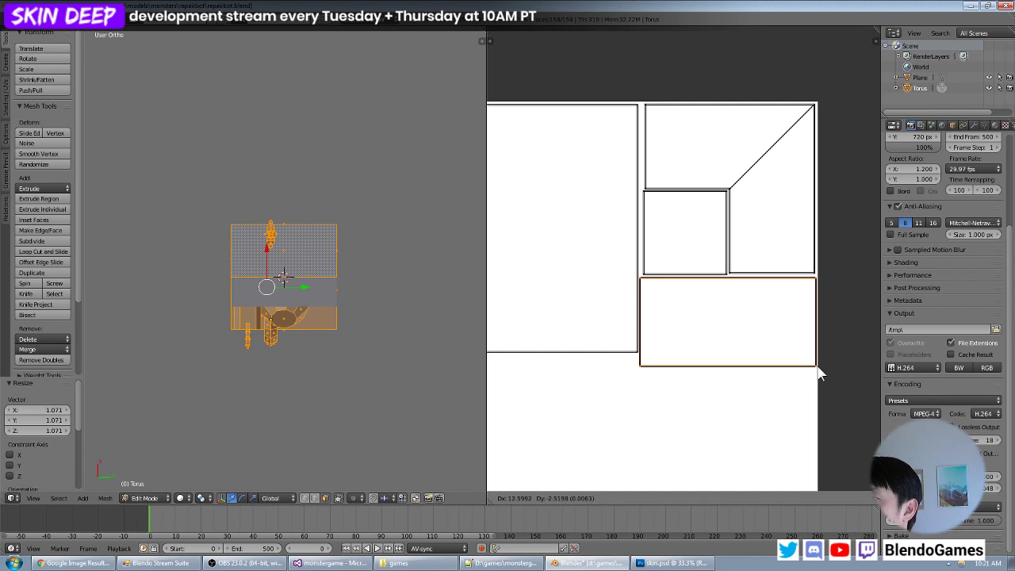
pyautogui.click(819, 373)
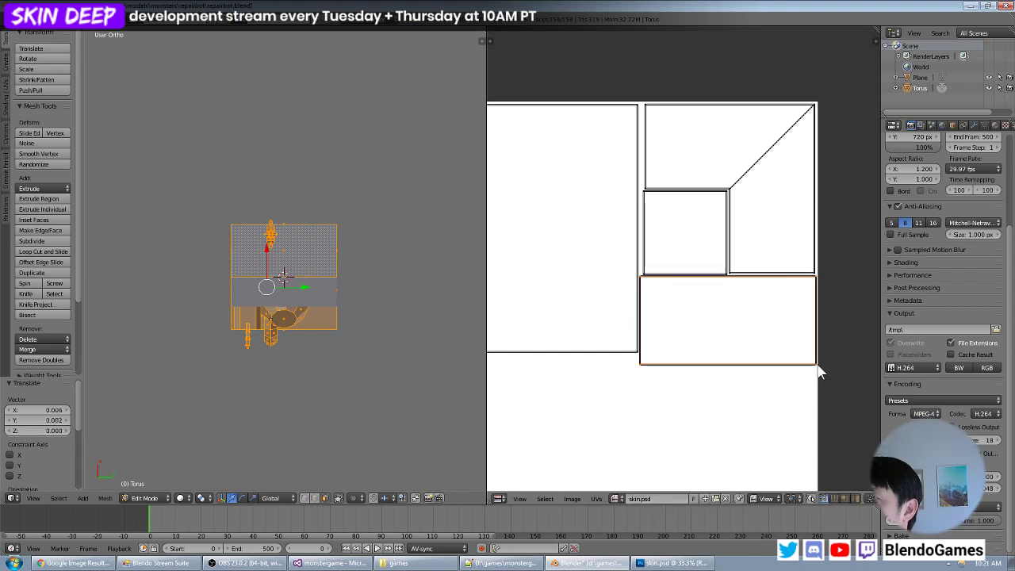
pyautogui.press('s')
pyautogui.click(817, 373)
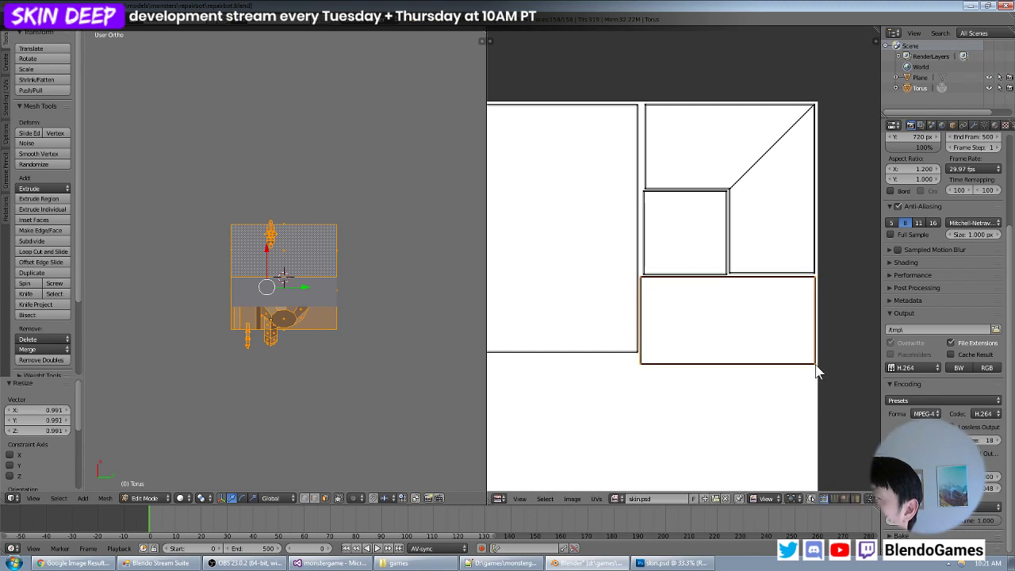
pyautogui.scroll(-4, 693, 298)
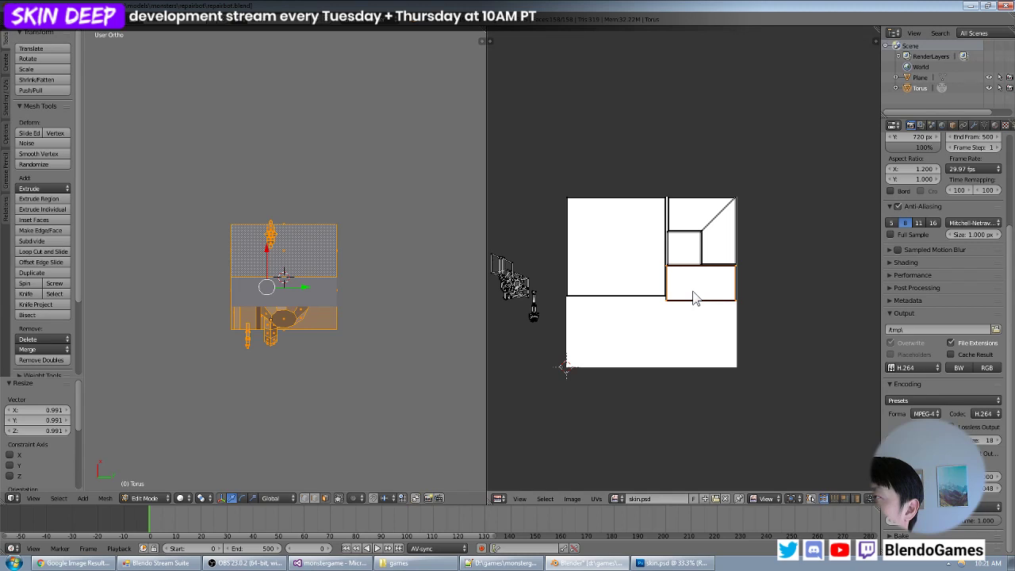
# - Select the decagonal end cap of the robot's round part, align the view squarely to it, and project its UVs from view
pyautogui.moveTo(358, 285); pyautogui.dragTo(329, 305, button='middle')
pyautogui.press('a')
pyautogui.scroll(2, 329, 305)
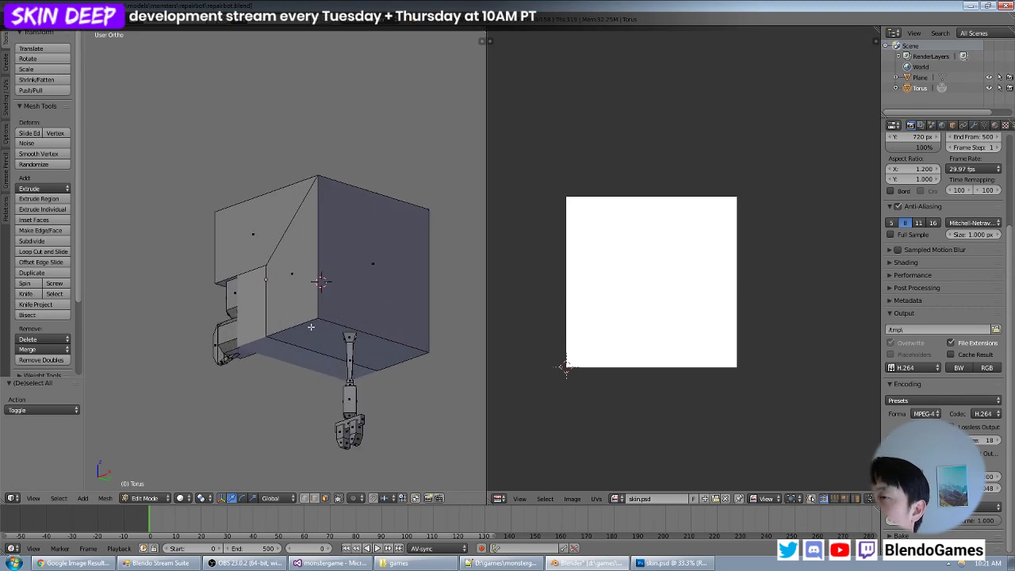
pyautogui.moveTo(311, 327)
pyautogui.mouseDown(button='middle')
pyautogui.moveTo(291, 329)
pyautogui.moveTo(297, 309)
pyautogui.moveTo(336, 295)
pyautogui.moveTo(314, 299)
pyautogui.moveTo(328, 319)
pyautogui.mouseUp(button='middle')
pyautogui.rightClick(297, 311)
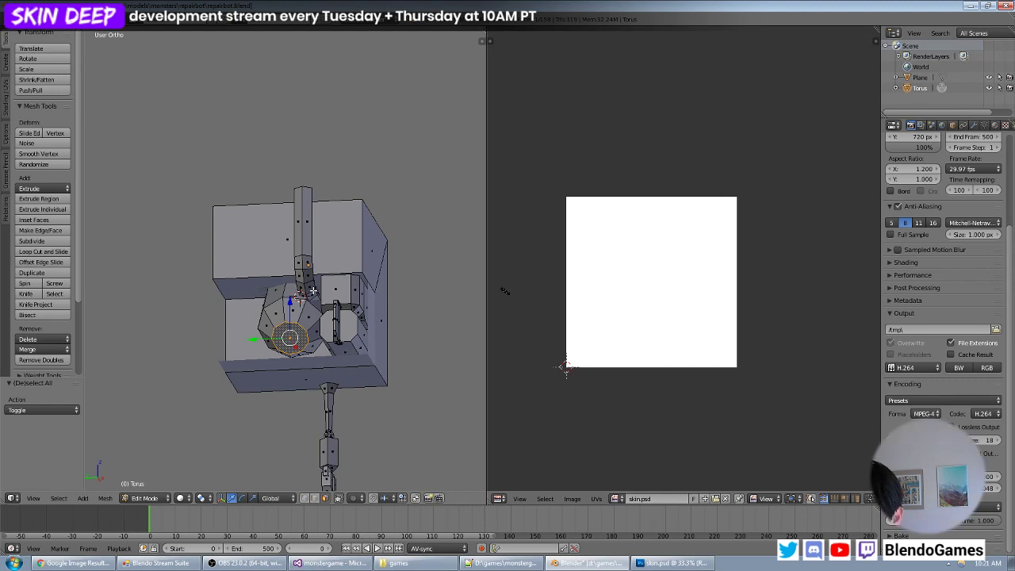
pyautogui.press('shift+KP_7')
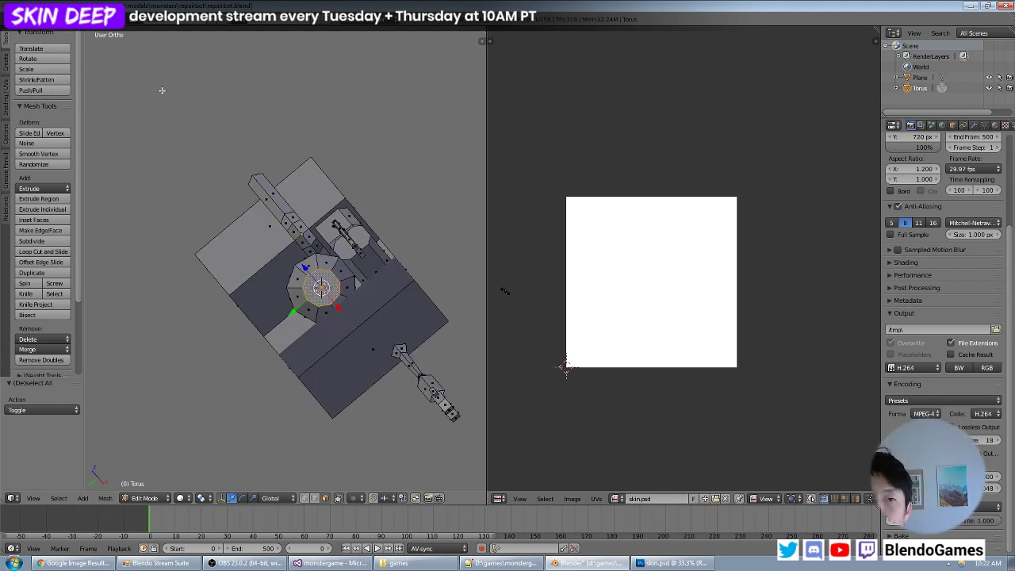
pyautogui.press('u')
pyautogui.click(252, 323)
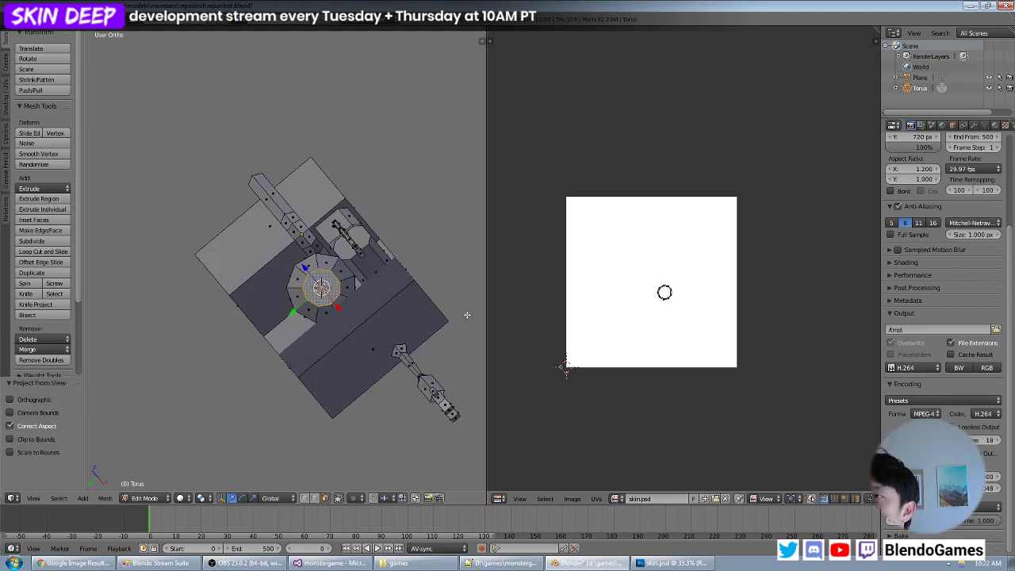
# - Enlarge the projected decagon UV island and move it by about -0.391 in X and -0.313 in Y
pyautogui.press('s')
pyautogui.click(692, 330)
pyautogui.press('g')
pyautogui.click(622, 373)
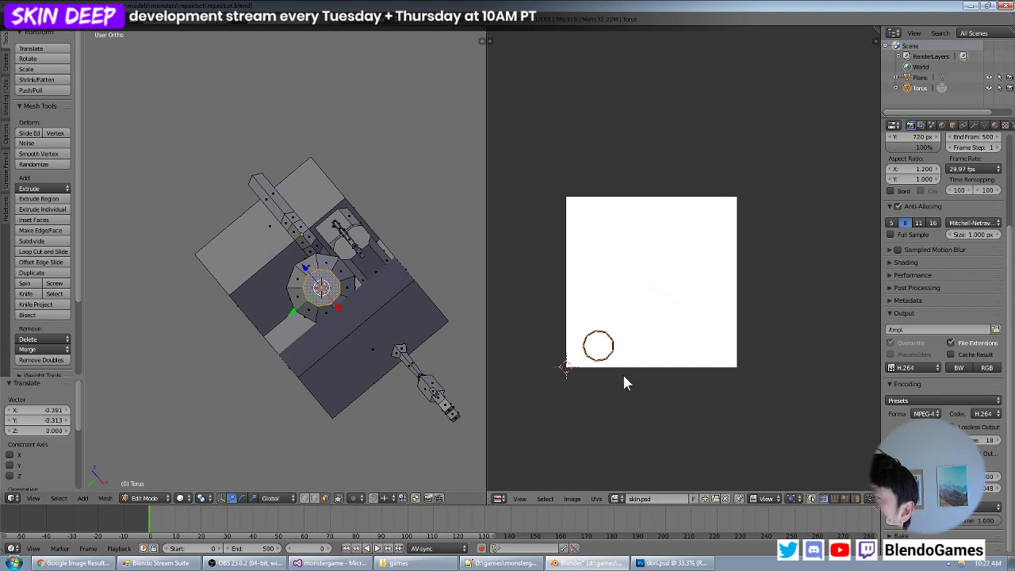
# - With all UVs displayed, select only the decagon island, place it directly beneath the large square island and scale it by about 1.126
pyautogui.press('a')
pyautogui.press('a')
pyautogui.press('a')
pyautogui.press('b')
pyautogui.moveTo(649, 323); pyautogui.dragTo(576, 369)
pyautogui.scroll(2, 577, 369)
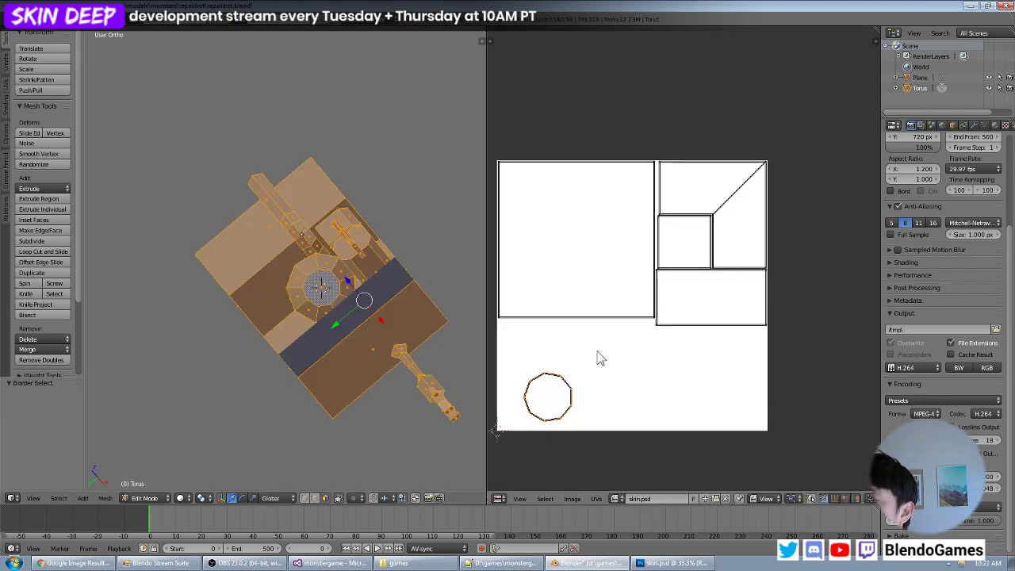
pyautogui.moveTo(598, 356); pyautogui.dragTo(718, 356, button='middle')
pyautogui.press('g')
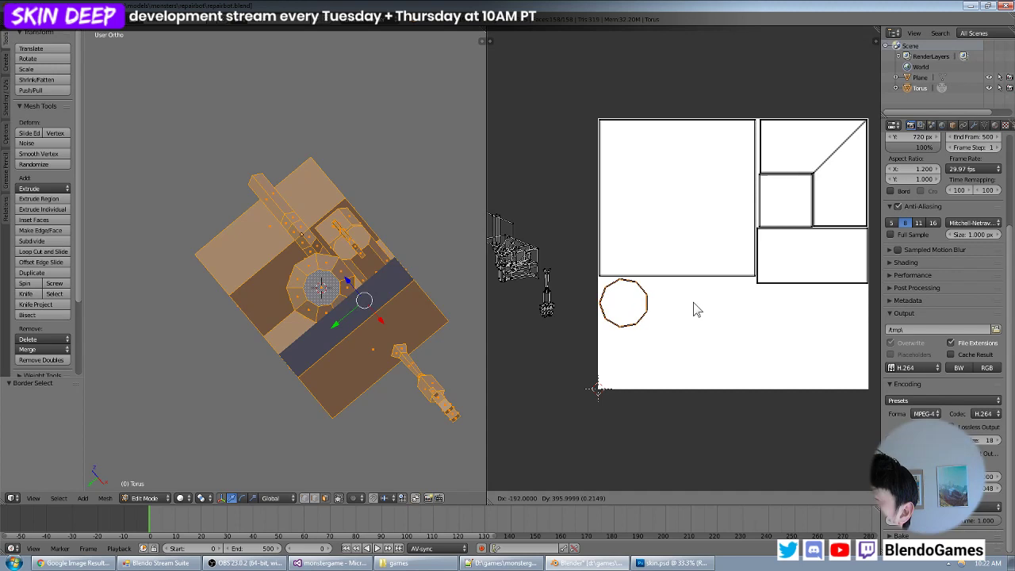
pyautogui.click(694, 303)
pyautogui.press('s')
pyautogui.click(691, 335)
pyautogui.press('g')
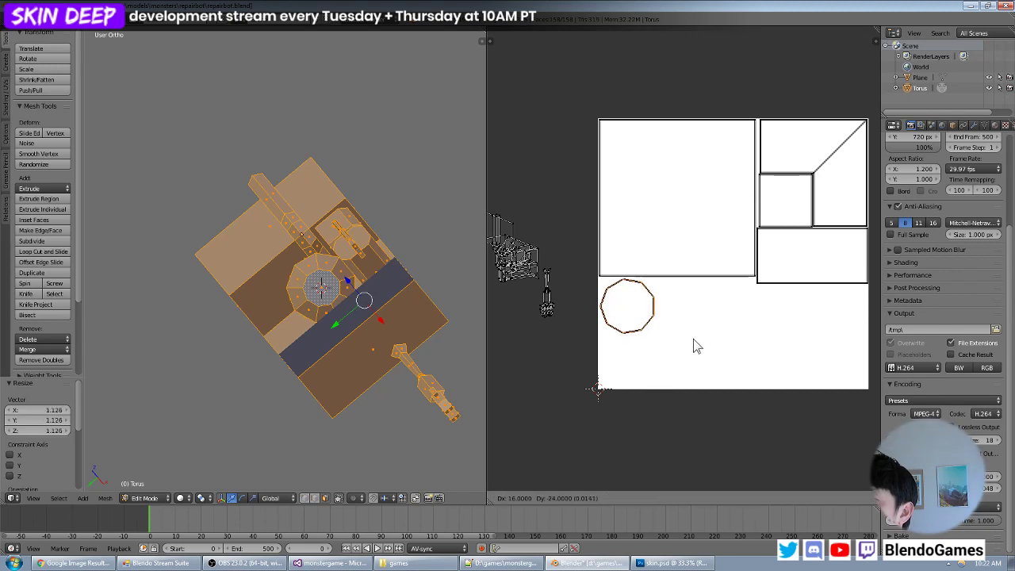
pyautogui.click(693, 338)
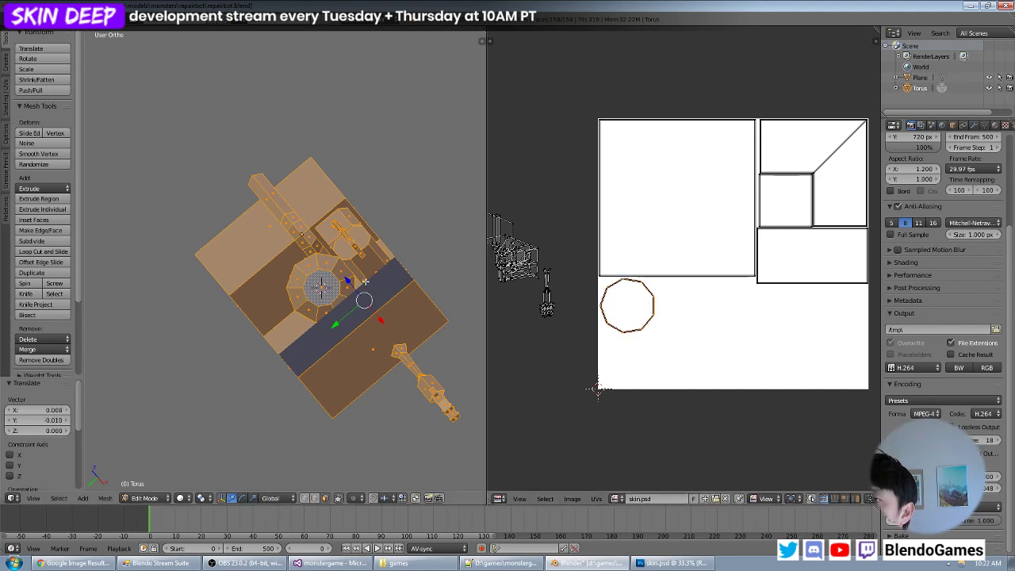
# - Select the ring of side faces surrounding the round part's end cap and reset their UVs
pyautogui.scroll(3, 354, 283)
pyautogui.rightClick(400, 305)
pyautogui.keyDown('shift'); pyautogui.rightClick(389, 284); pyautogui.keyUp('shift')
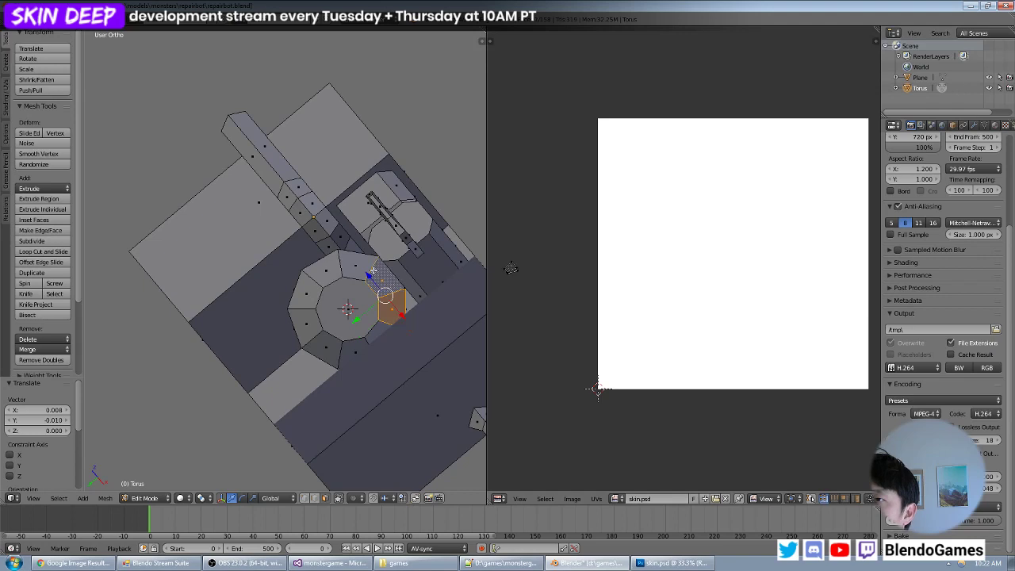
pyautogui.keyDown('shift'); pyautogui.rightClick(370, 268); pyautogui.keyUp('shift')
pyautogui.keyDown('shift'); pyautogui.rightClick(332, 270); pyautogui.keyUp('shift')
pyautogui.keyDown('shift'); pyautogui.rightClick(308, 295); pyautogui.keyUp('shift')
pyautogui.keyDown('shift'); pyautogui.rightClick(307, 325); pyautogui.keyUp('shift')
pyautogui.keyDown('shift'); pyautogui.rightClick(324, 349); pyautogui.keyUp('shift')
pyautogui.keyDown('shift'); pyautogui.rightClick(353, 355); pyautogui.keyUp('shift')
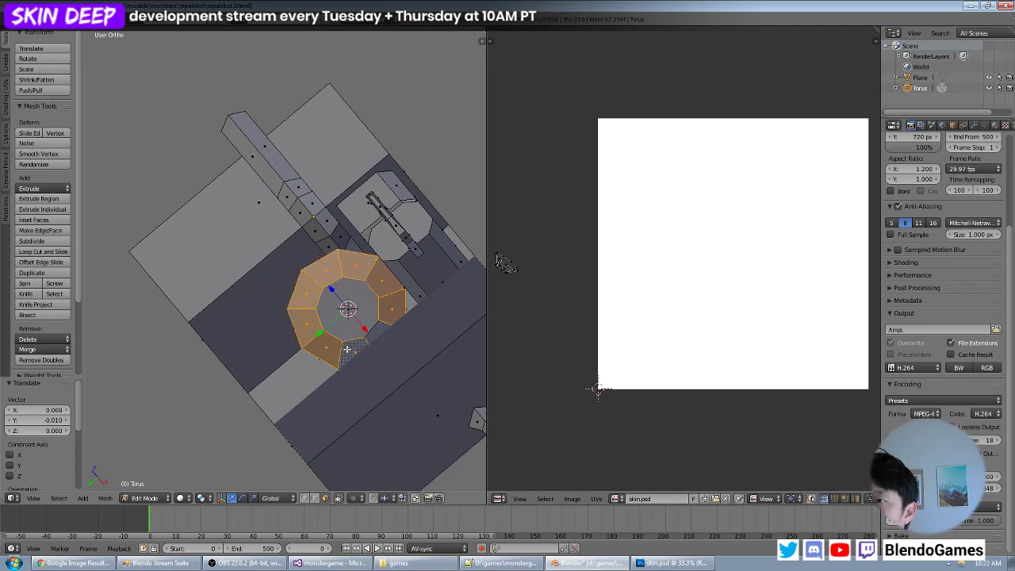
pyautogui.keyDown('shift'); pyautogui.rightClick(374, 336); pyautogui.keyUp('shift')
pyautogui.scroll(-2, 397, 312)
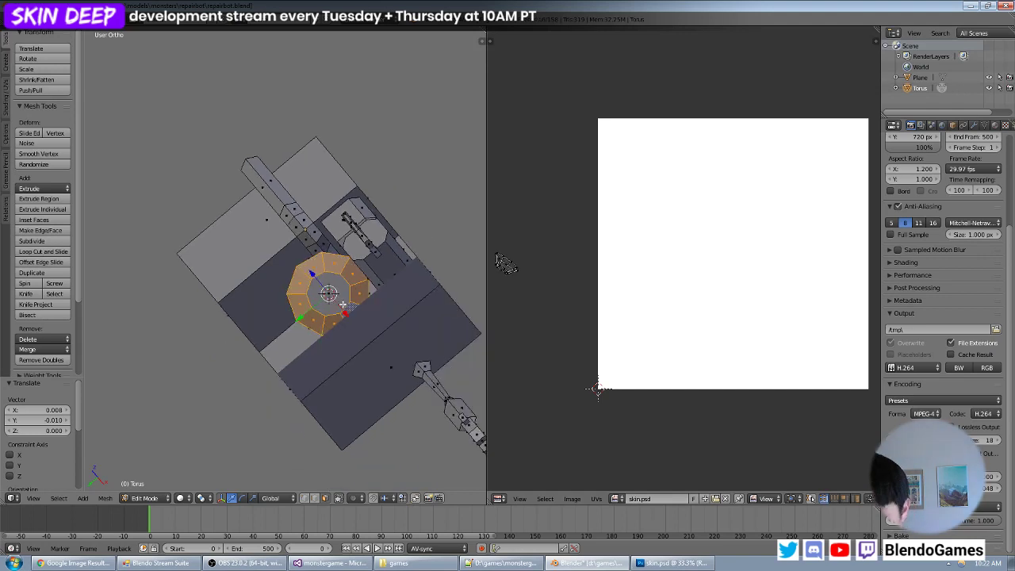
pyautogui.press('KP_7')
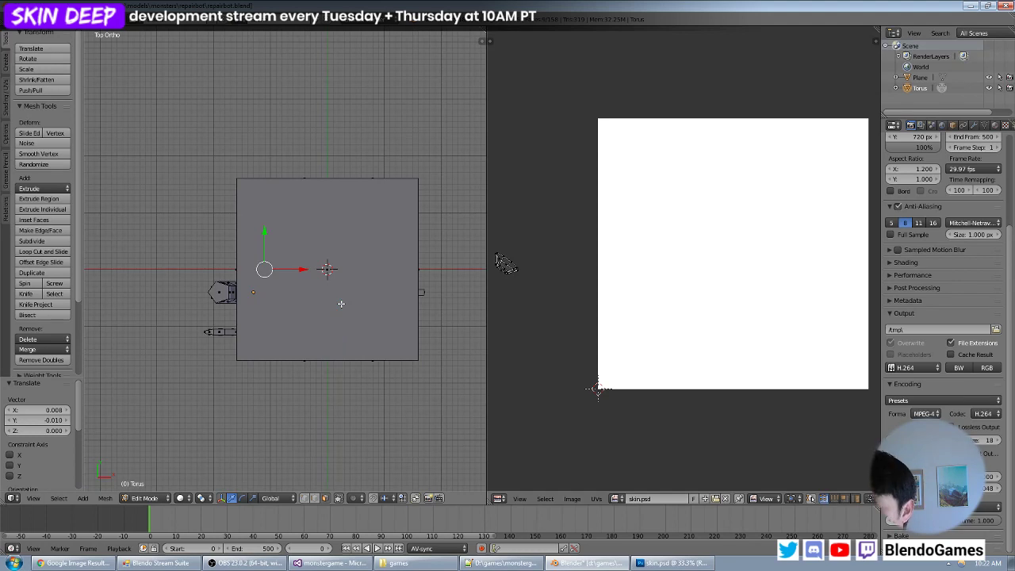
pyautogui.press('KP_1')
pyautogui.press('KP_4')
pyautogui.press('KP_4')
pyautogui.press('KP_4')
pyautogui.press('KP_4')
pyautogui.press('KP_4')
pyautogui.press('KP_4')
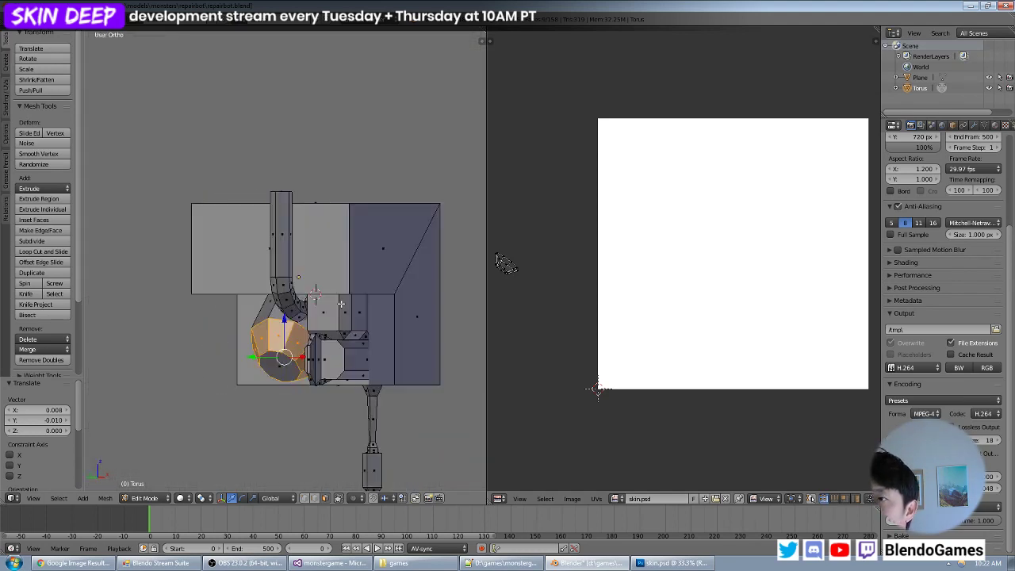
pyautogui.press('u')
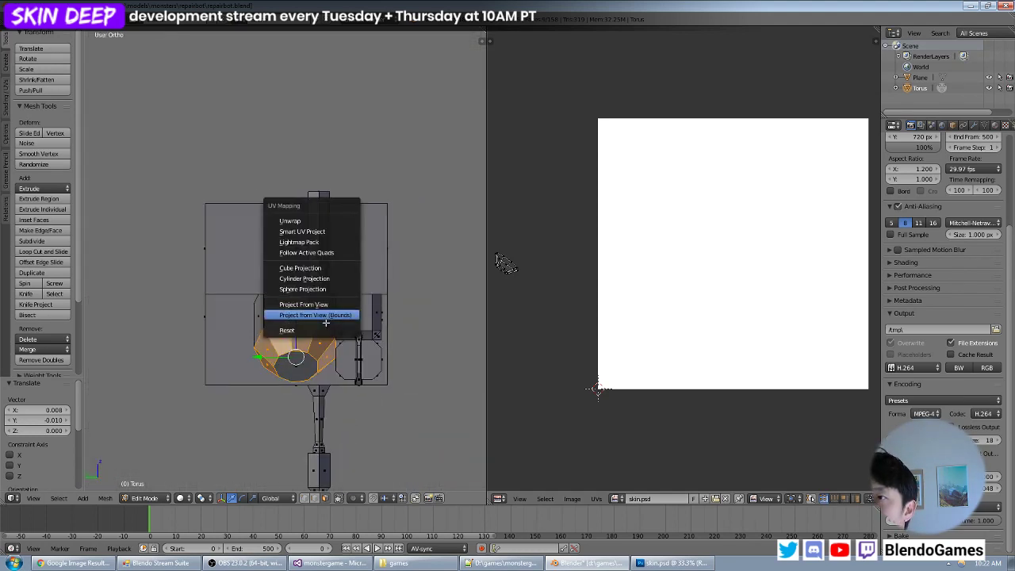
pyautogui.click(322, 326)
pyautogui.scroll(-5, 687, 273)
# - Shrink the ring faces' square UV island to about half size and move it just below the image
pyautogui.press('a')
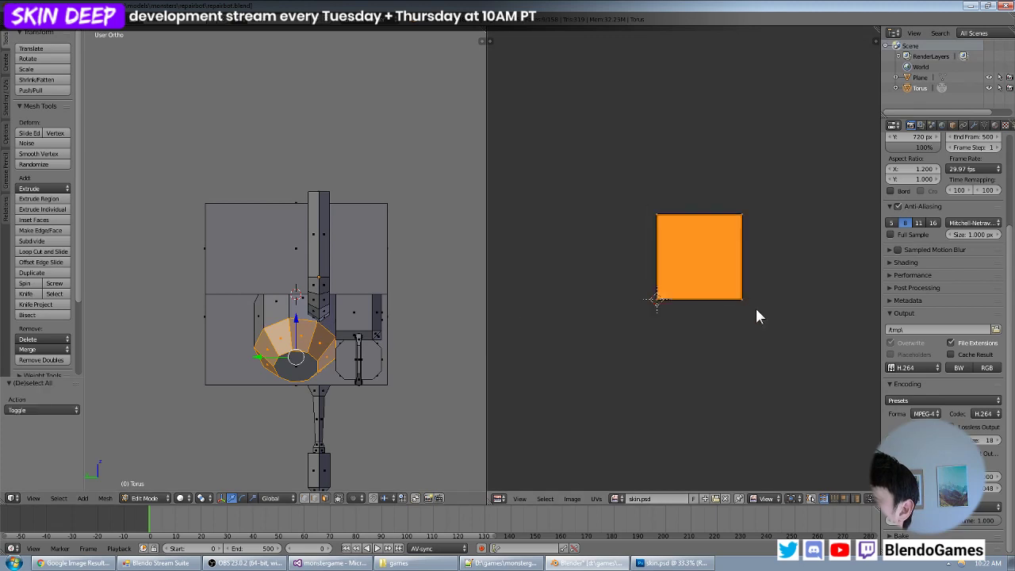
pyautogui.press('s')
pyautogui.click(700, 312)
pyautogui.press('g')
pyautogui.click(643, 326)
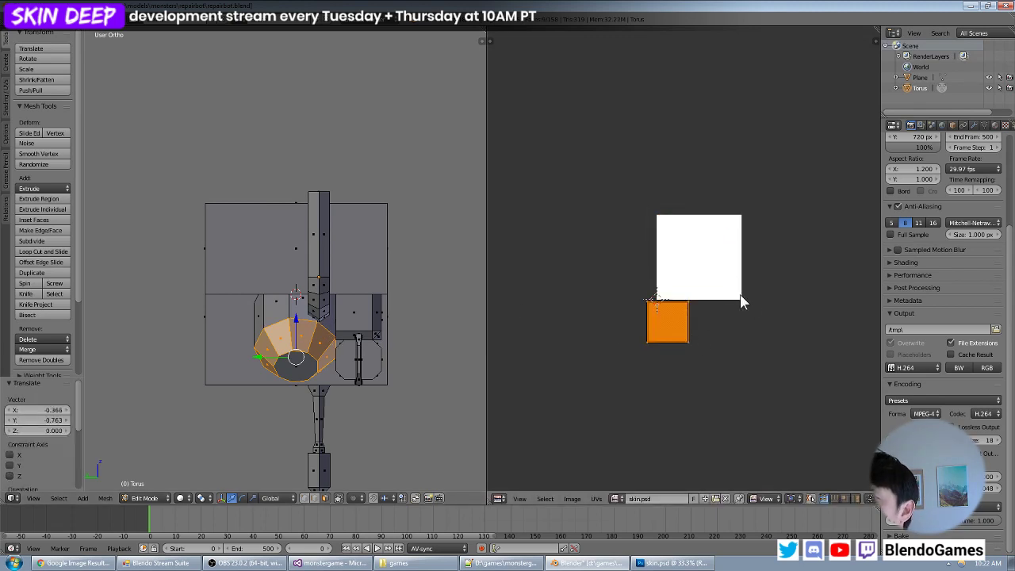
# - With all UVs displayed, select only the ring faces' square island, shrink it and move it up beneath the decagon island
pyautogui.press('a')
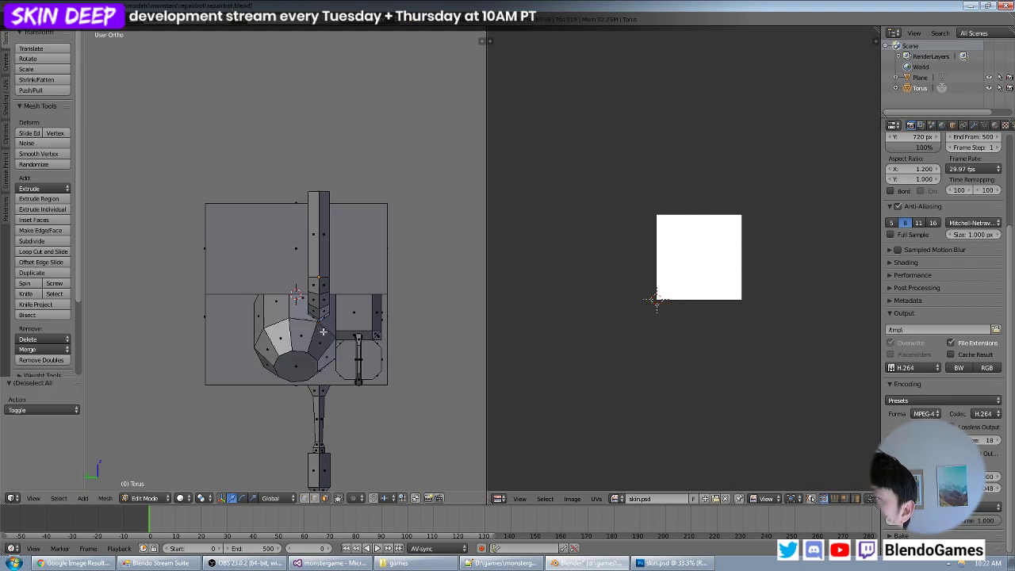
pyautogui.press('a')
pyautogui.scroll(2, 674, 322)
pyautogui.press('a')
pyautogui.press('a')
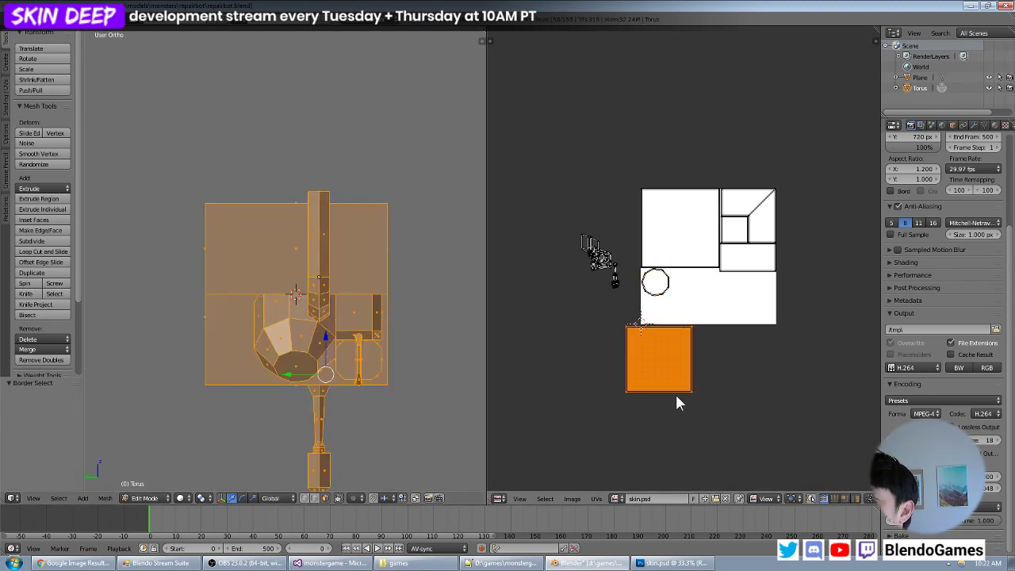
pyautogui.press('s')
pyautogui.click(703, 385)
pyautogui.press('g')
pyautogui.click(703, 350)
# - Scale the square island down by about 0.872 and 0.699, fitting it directly beneath the decagon at the image's left edge
pyautogui.scroll(3, 703, 356)
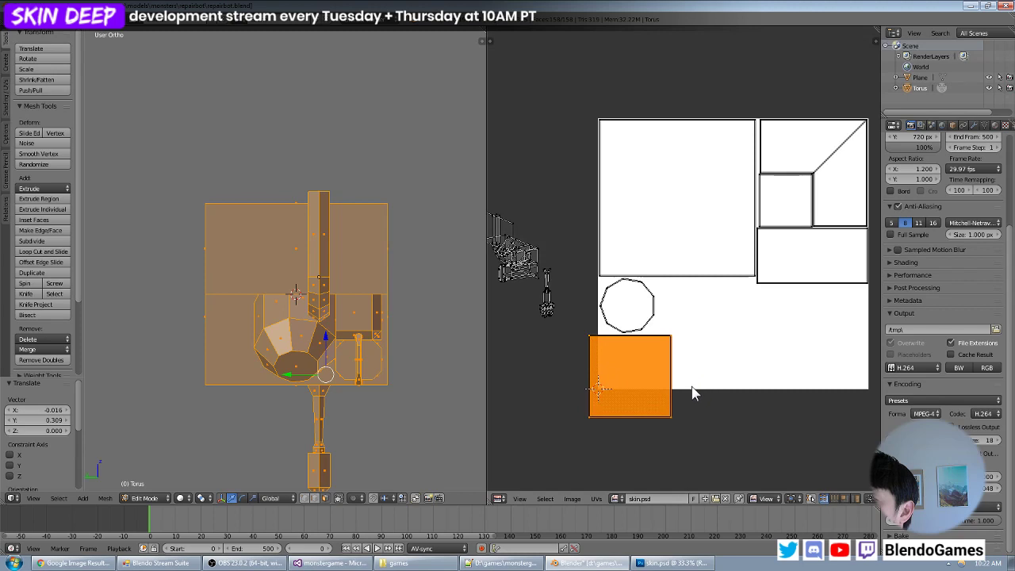
pyautogui.press('s')
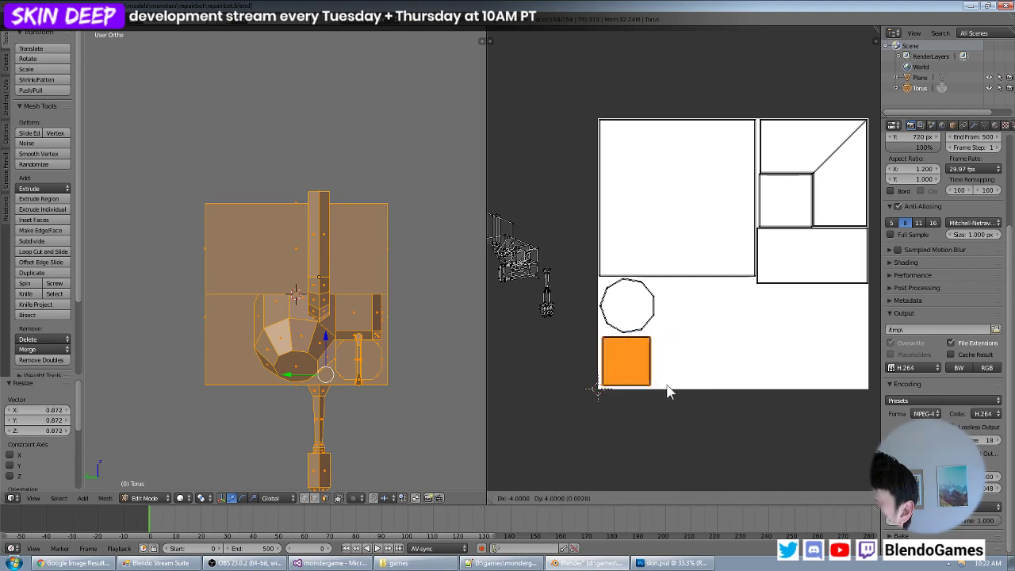
pyautogui.click(670, 389)
pyautogui.moveTo(672, 389); pyautogui.dragTo(668, 363, button='middle')
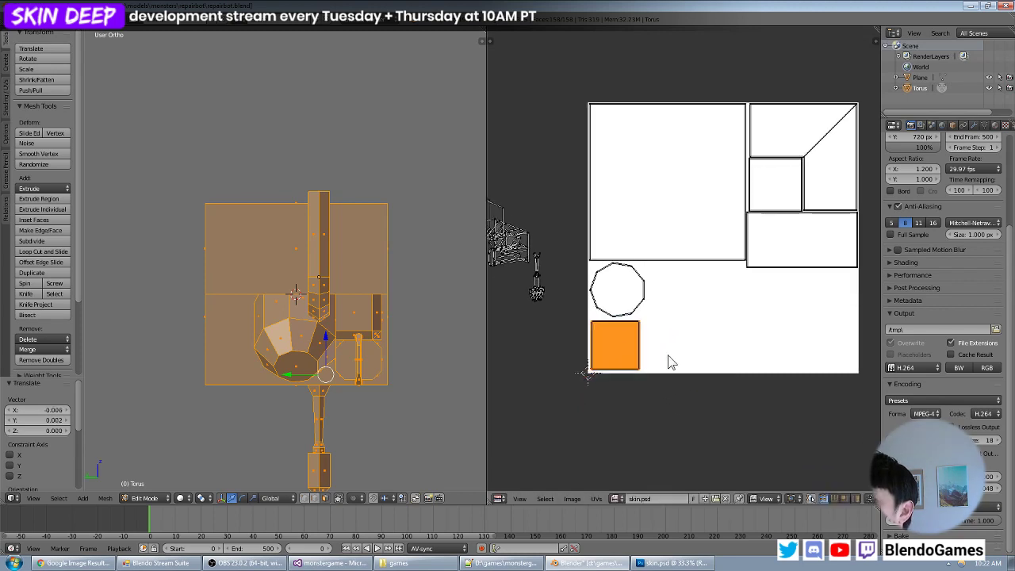
pyautogui.press('s')
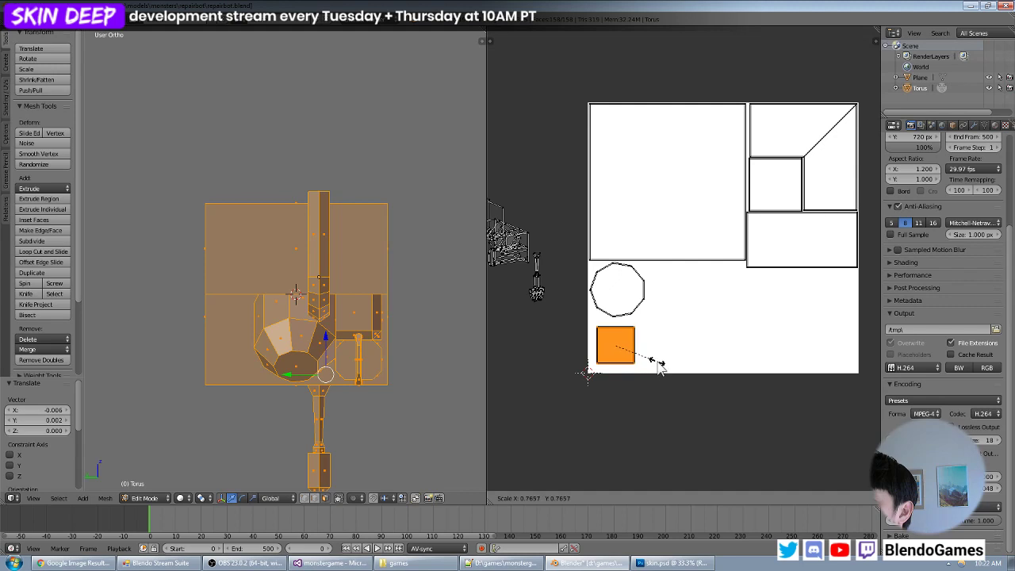
pyautogui.click(657, 364)
pyautogui.press('g')
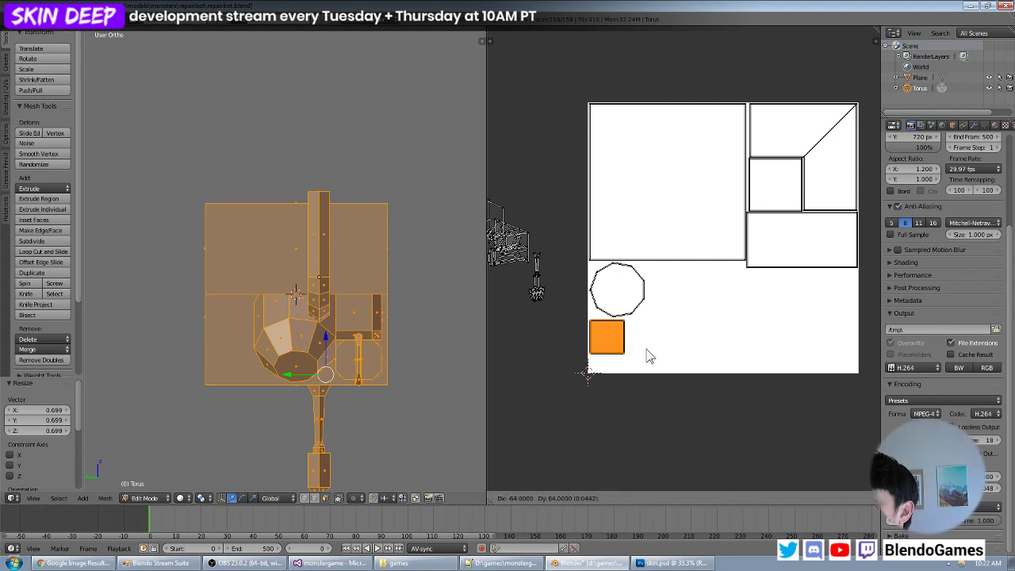
pyautogui.click(648, 356)
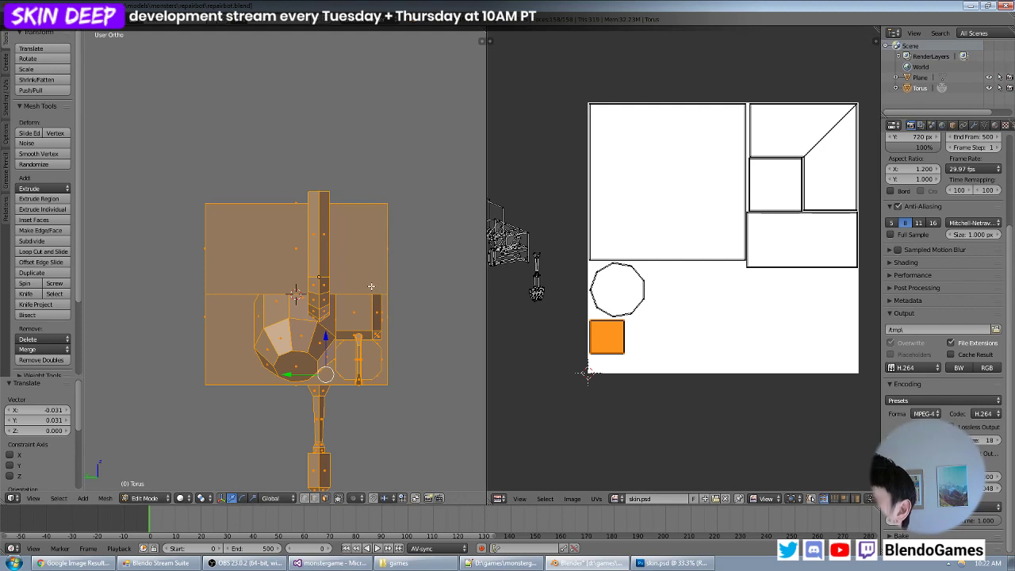
# - Select the body's upper rectangular face behind the upright arm and project its UVs from a view facing it
pyautogui.moveTo(371, 287); pyautogui.dragTo(419, 300, button='middle')
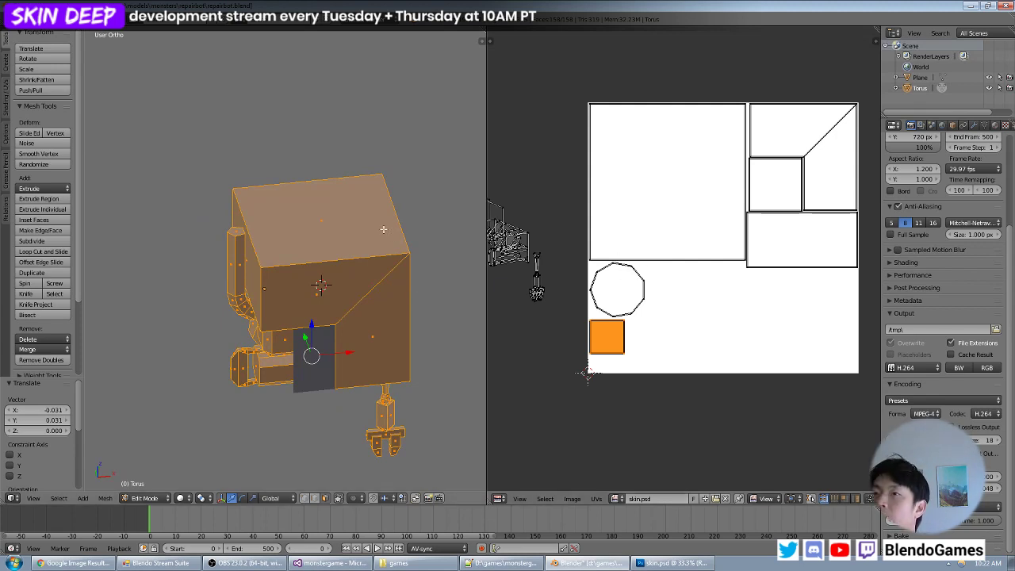
pyautogui.moveTo(340, 251); pyautogui.dragTo(392, 245, button='middle')
pyautogui.rightClick(306, 270)
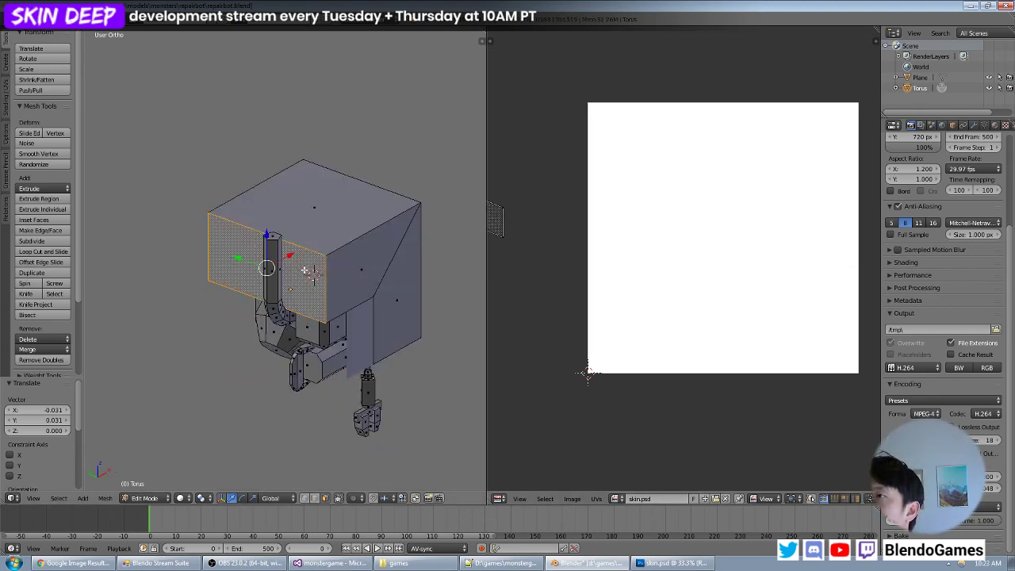
pyautogui.press('KP_1')
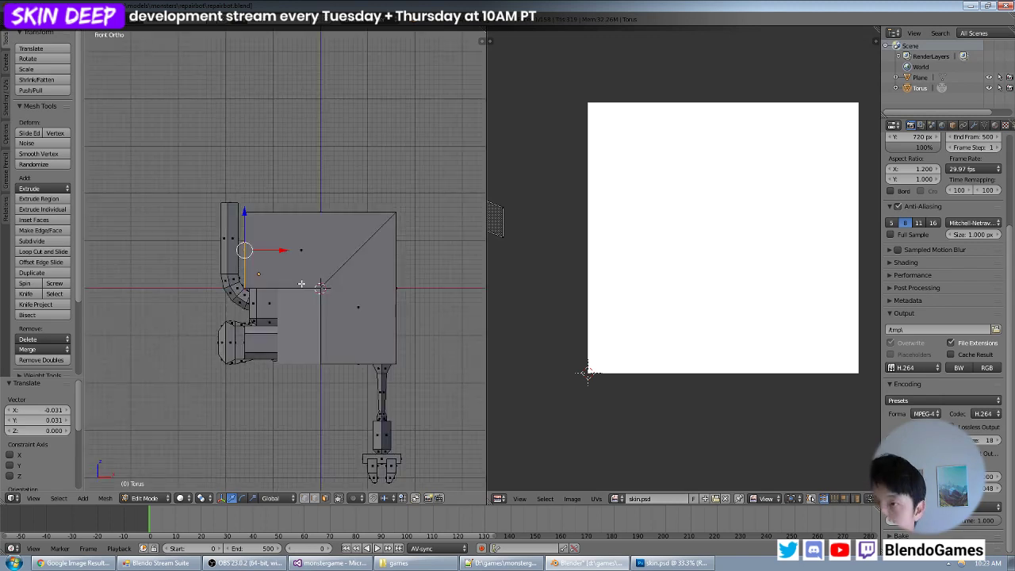
pyautogui.press('KP_6')
pyautogui.press('KP_4')
pyautogui.press('KP_4')
pyautogui.press('KP_4')
pyautogui.press('KP_4')
pyautogui.press('KP_4')
pyautogui.press('KP_4')
pyautogui.press('KP_4')
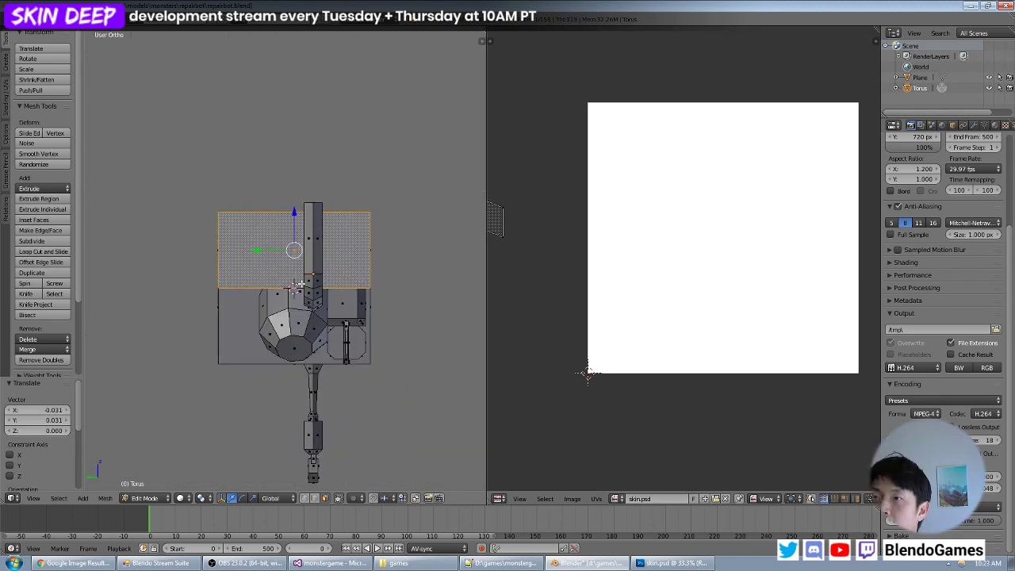
pyautogui.press('u')
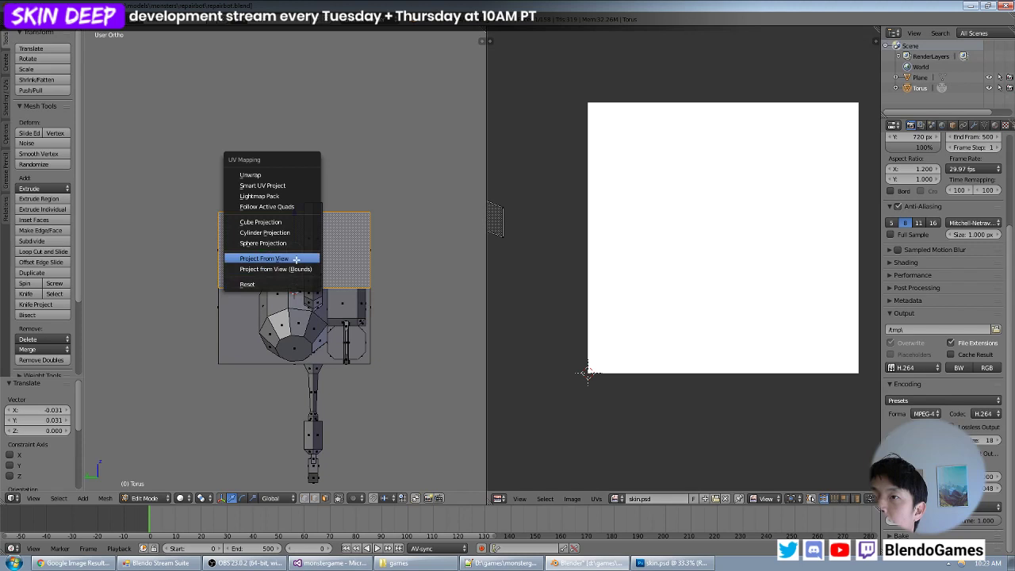
pyautogui.click(298, 257)
# - Move the newly projected rectangular UV island to the empty lower area of the image
pyautogui.press('a')
pyautogui.press('g')
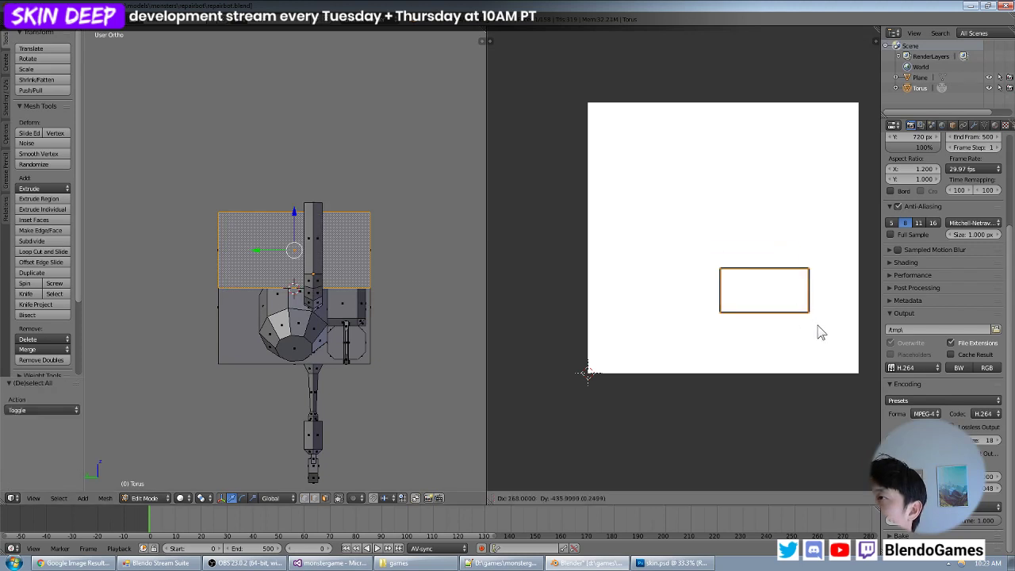
pyautogui.click(822, 330)
# - With all UVs displayed, select only the new rectangular island, scale it by about 1.338 and place it beneath the existing rectangle
pyautogui.press('a')
pyautogui.press('a')
pyautogui.press('a')
pyautogui.press('b')
pyautogui.moveTo(840, 277); pyautogui.dragTo(685, 341)
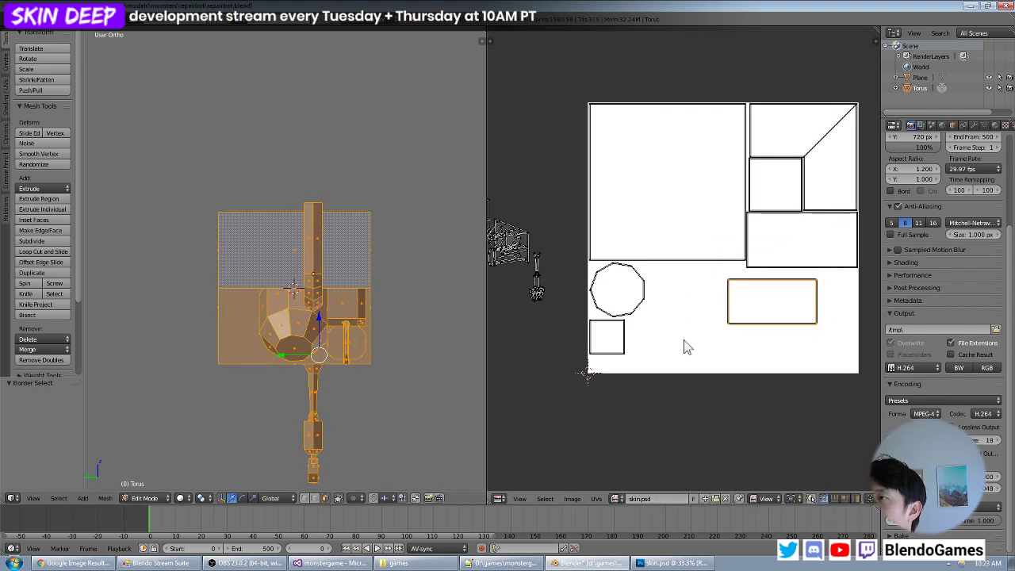
pyautogui.moveTo(757, 318); pyautogui.dragTo(670, 315, button='middle')
pyautogui.press('s')
pyautogui.click(752, 341)
pyautogui.press('g')
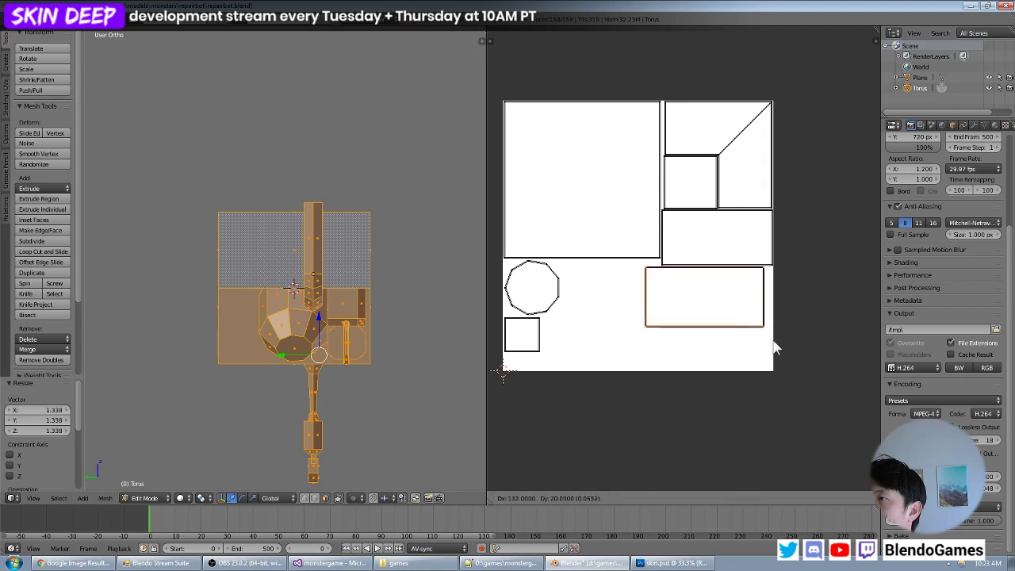
pyautogui.click(781, 340)
# - Scale the new rectangular island by about 0.920 and 1.013, align it directly beneath the matching rectangle at the image's edge, and clear the UV selection
pyautogui.press('s')
pyautogui.click(777, 334)
pyautogui.press('g')
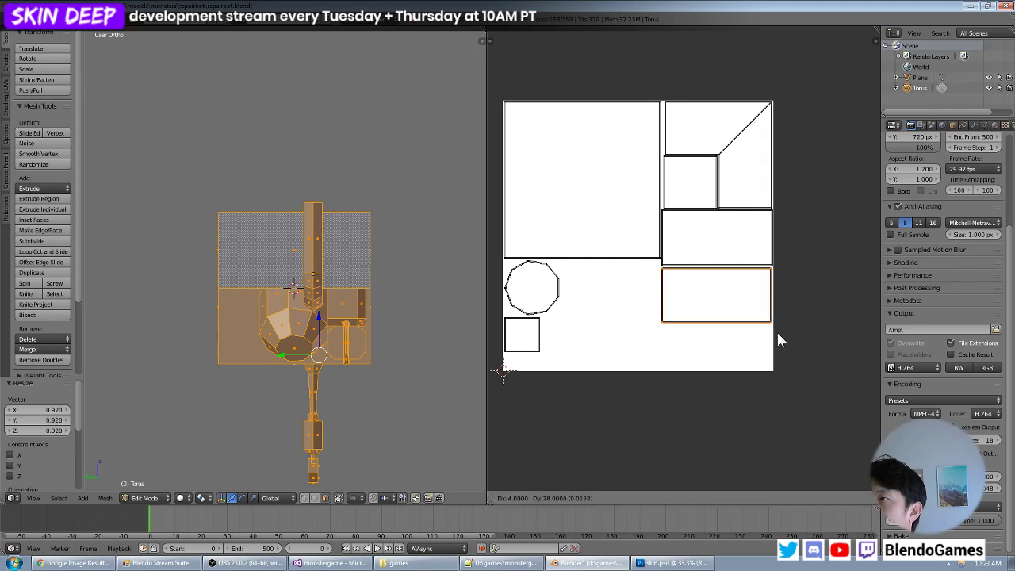
pyautogui.click(778, 333)
pyautogui.press('s')
pyautogui.click(778, 334)
pyautogui.press('g')
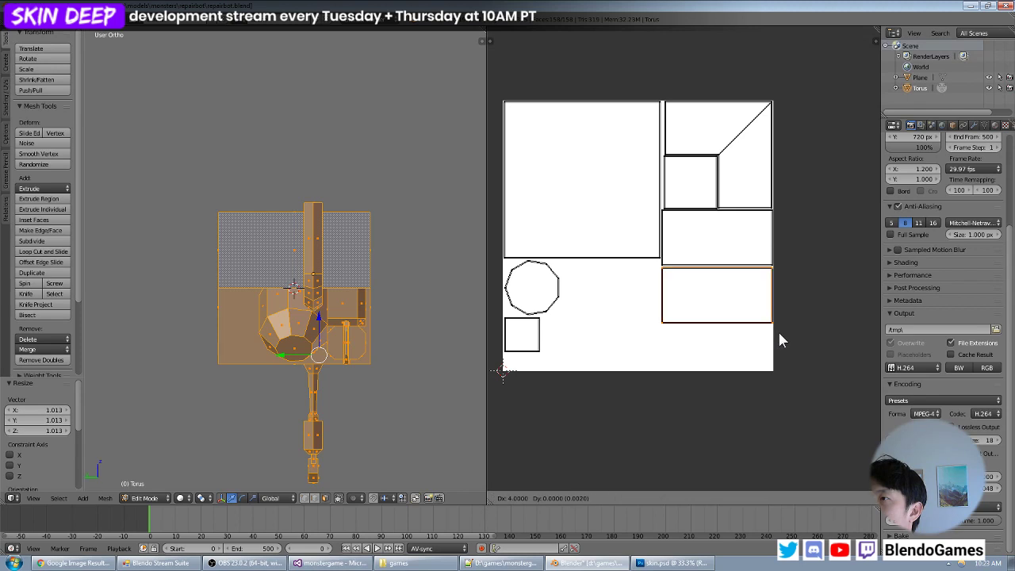
pyautogui.click(779, 339)
pyautogui.press('a')
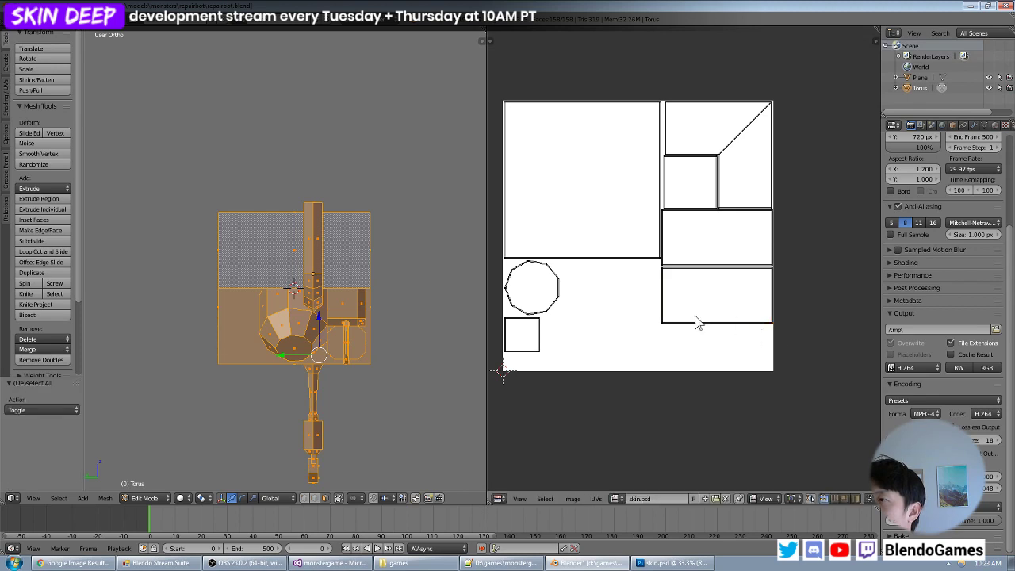
pyautogui.moveTo(714, 317); pyautogui.dragTo(763, 324, button='middle')
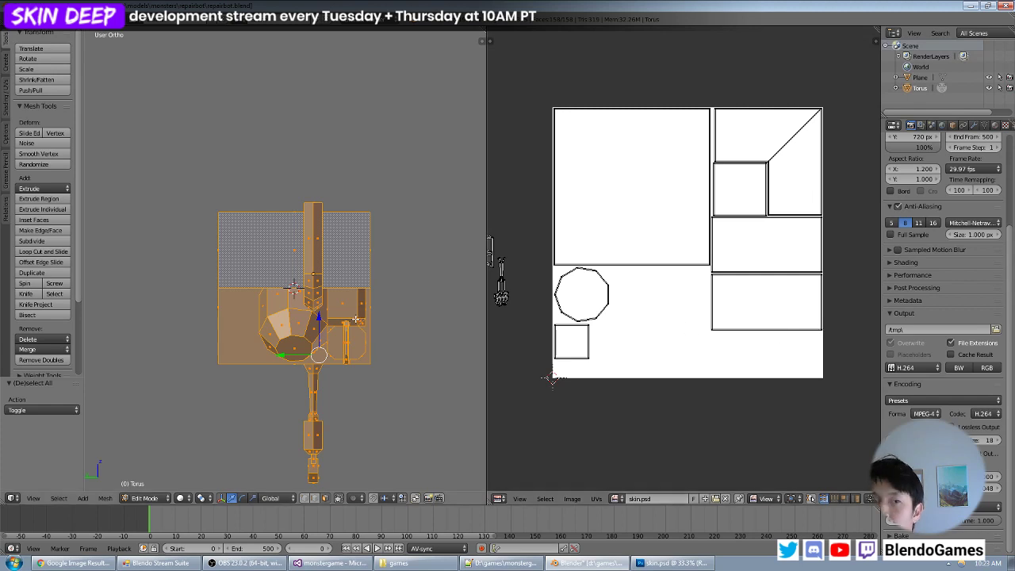
pyautogui.moveTo(356, 294); pyautogui.dragTo(213, 268, button='middle')
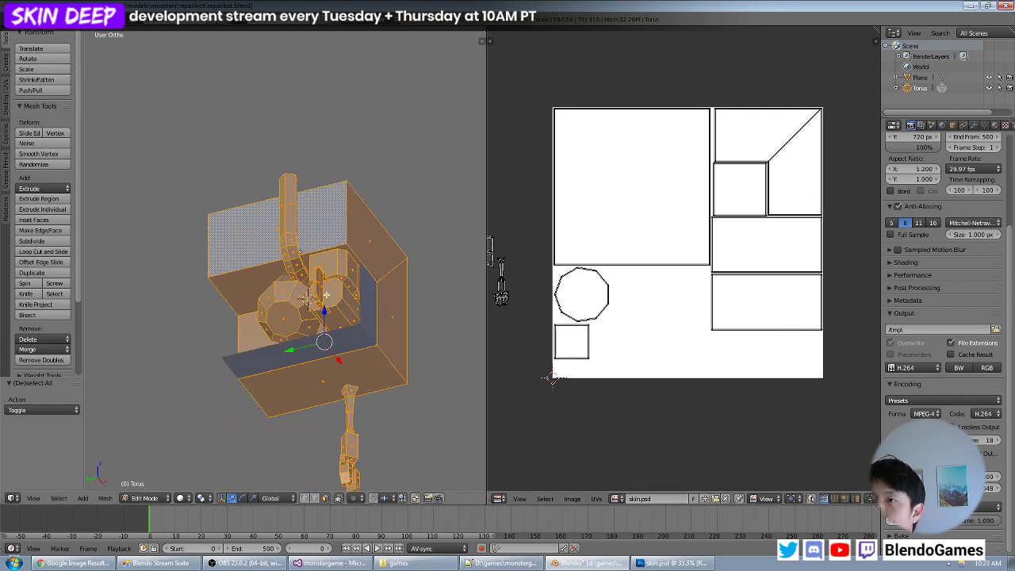
pyautogui.scroll(5, 326, 295)
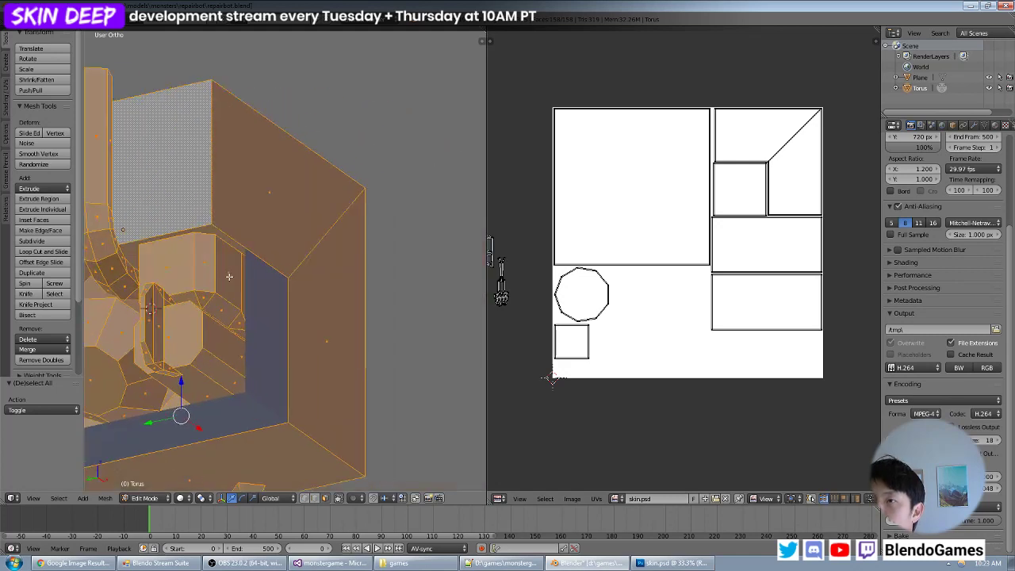
pyautogui.keyDown('shift'); pyautogui.moveTo(229, 277); pyautogui.dragTo(337, 251, button='middle'); pyautogui.keyUp('shift')
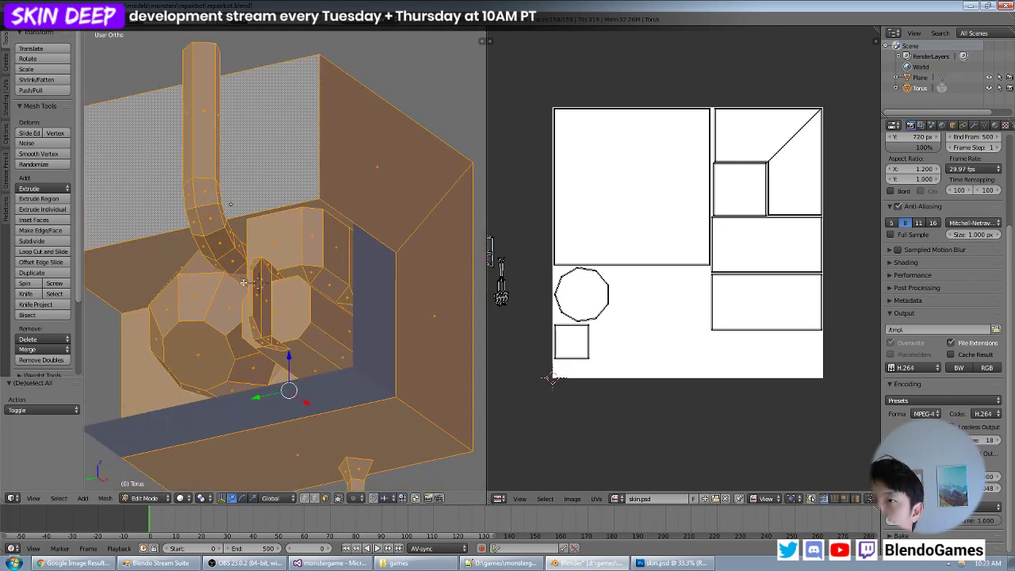
pyautogui.moveTo(244, 282); pyautogui.dragTo(302, 293, button='middle')
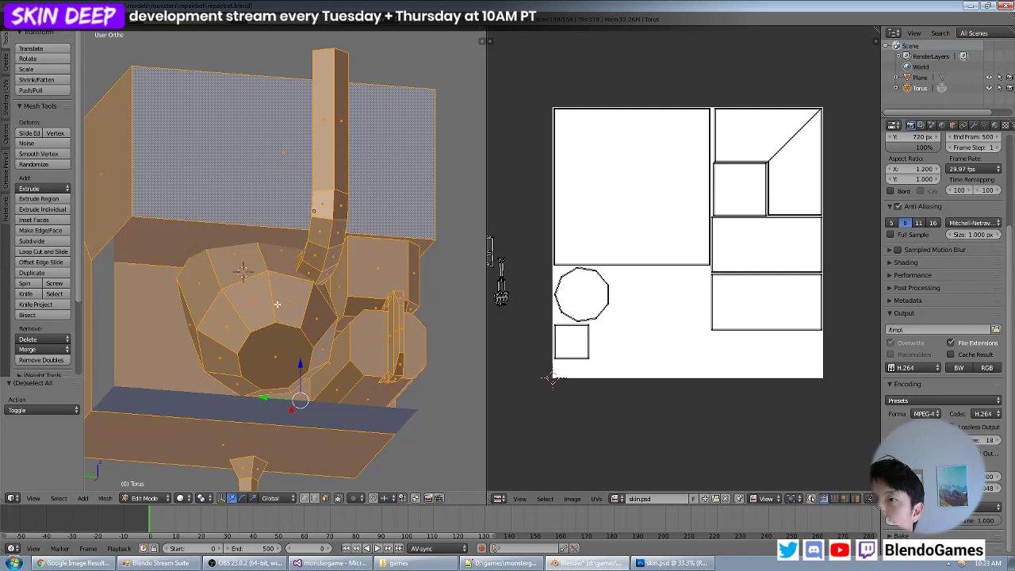
pyautogui.rightClick(234, 272)
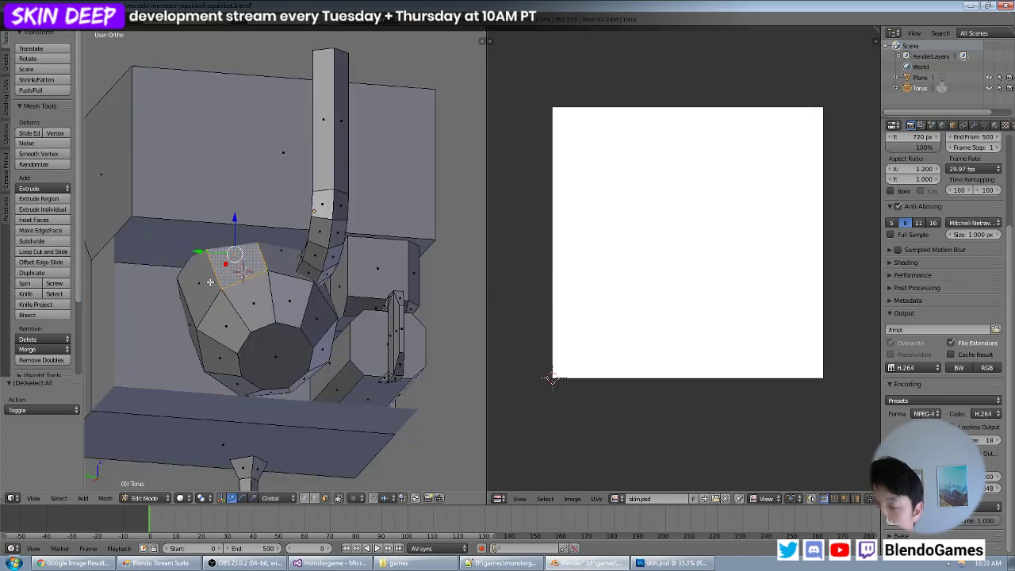
pyautogui.rightClick(275, 264)
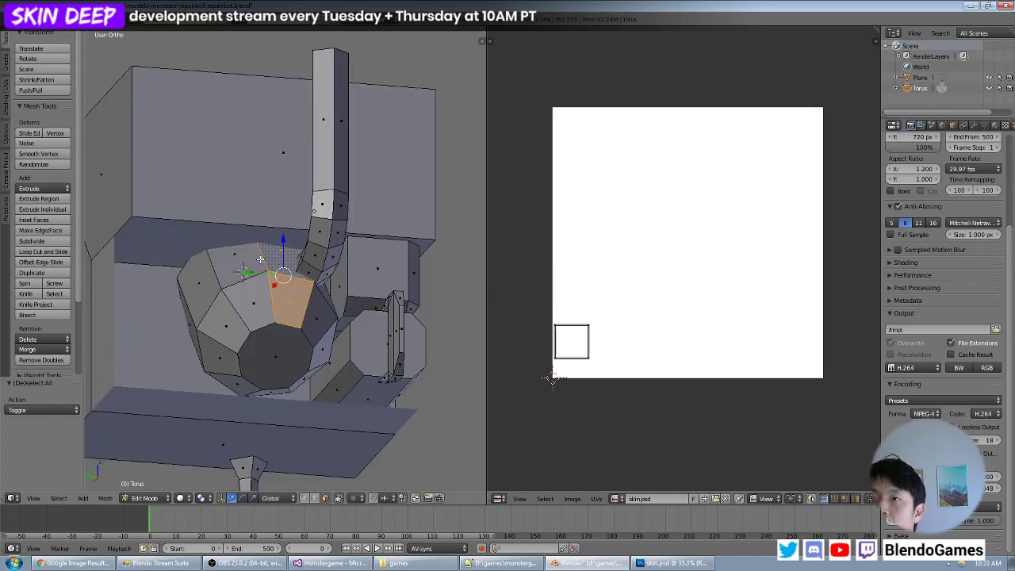
pyautogui.rightClick(260, 259)
pyautogui.keyDown('shift'); pyautogui.rightClick(250, 284); pyautogui.keyUp('shift')
pyautogui.keyDown('shift'); pyautogui.rightClick(240, 266); pyautogui.keyUp('shift')
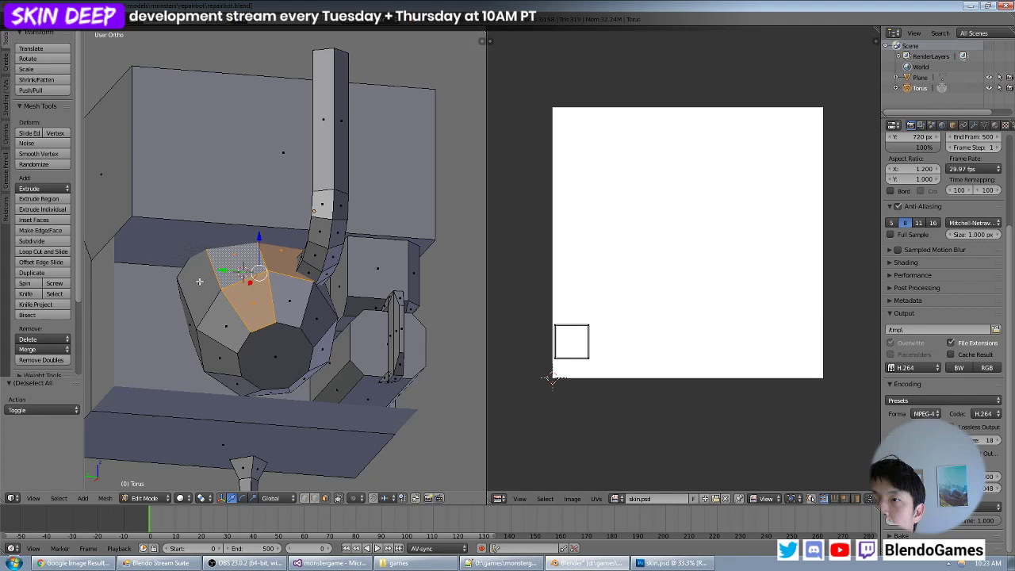
pyautogui.rightClick(271, 264)
pyautogui.keyDown('shift'); pyautogui.rightClick(232, 266); pyautogui.keyUp('shift')
pyautogui.keyDown('shift'); pyautogui.rightClick(213, 279); pyautogui.keyUp('shift')
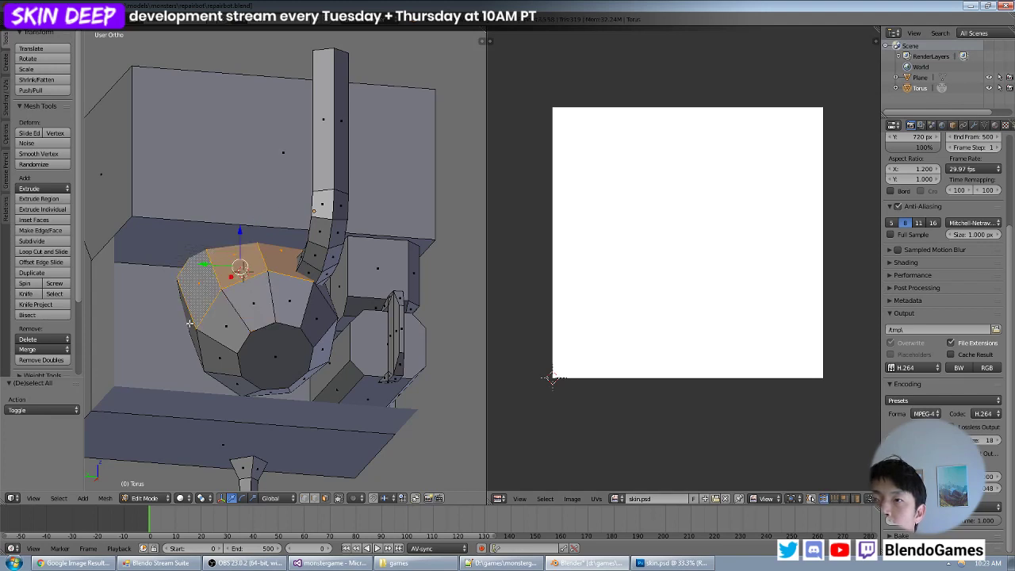
pyautogui.press('a')
pyautogui.moveTo(230, 292); pyautogui.dragTo(264, 264, button='middle')
pyautogui.rightClick(254, 283)
pyautogui.keyDown('shift'); pyautogui.rightClick(290, 255); pyautogui.keyUp('shift')
pyautogui.keyDown('shift'); pyautogui.rightClick(328, 244); pyautogui.keyUp('shift')
pyautogui.keyDown('shift'); pyautogui.rightClick(238, 279); pyautogui.keyUp('shift')
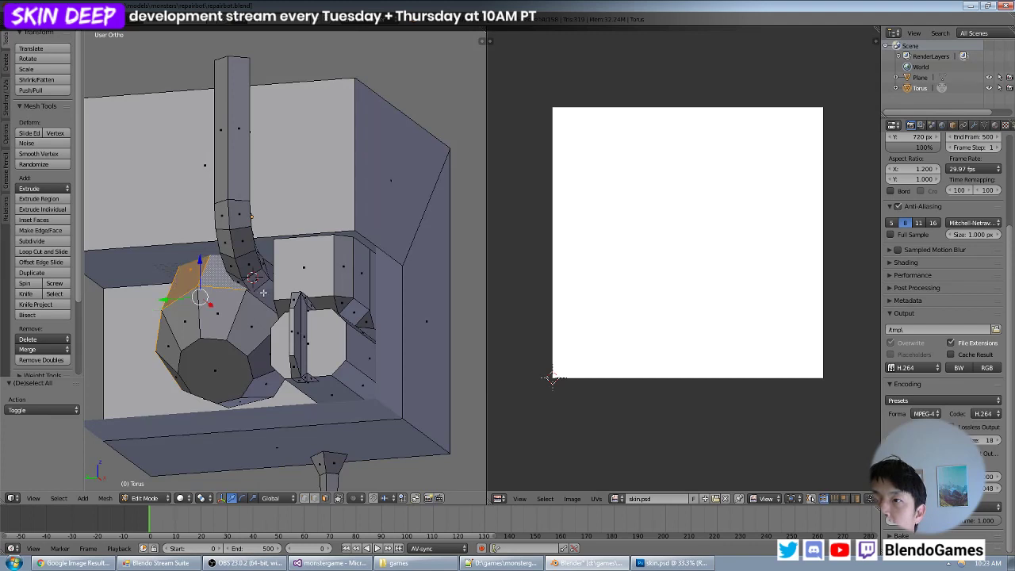
pyautogui.keyDown('shift'); pyautogui.rightClick(263, 294); pyautogui.keyUp('shift')
pyautogui.moveTo(285, 300)
pyautogui.mouseDown(button='middle')
pyautogui.moveTo(266, 308)
pyautogui.moveTo(279, 314)
pyautogui.mouseUp(button='middle')
pyautogui.keyDown('shift'); pyautogui.rightClick(233, 342); pyautogui.keyUp('shift')
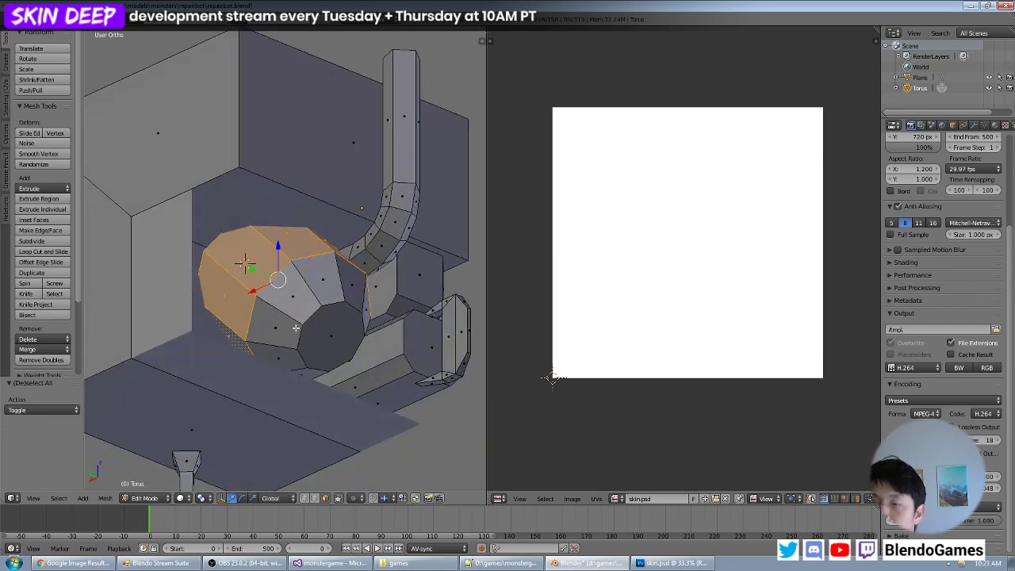
pyautogui.moveTo(287, 323); pyautogui.dragTo(255, 325, button='middle')
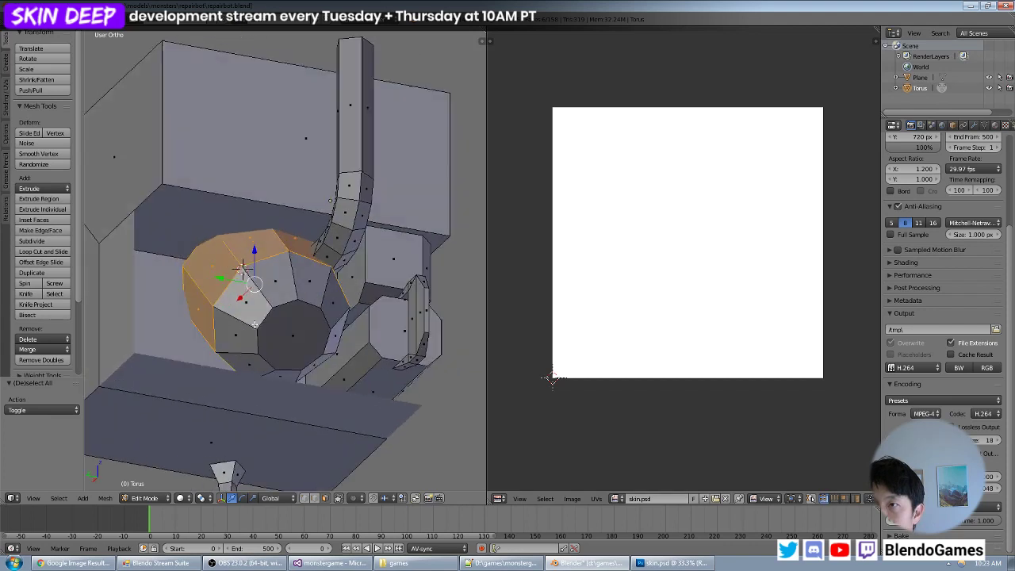
pyautogui.rightClick(251, 312)
pyautogui.press('a')
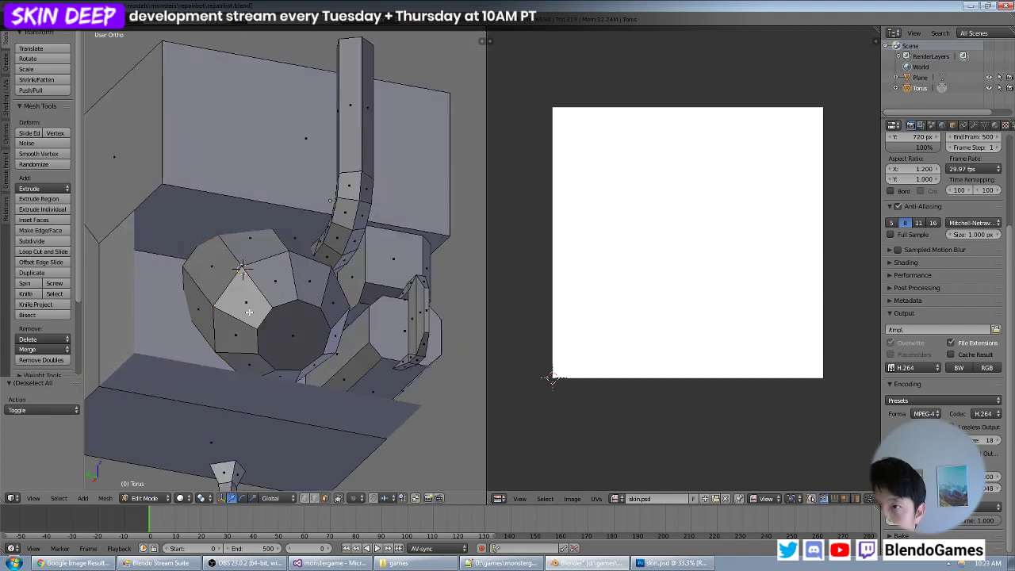
pyautogui.rightClick(249, 312)
pyautogui.hotkey('ctrl', 'l')
pyautogui.press('i')
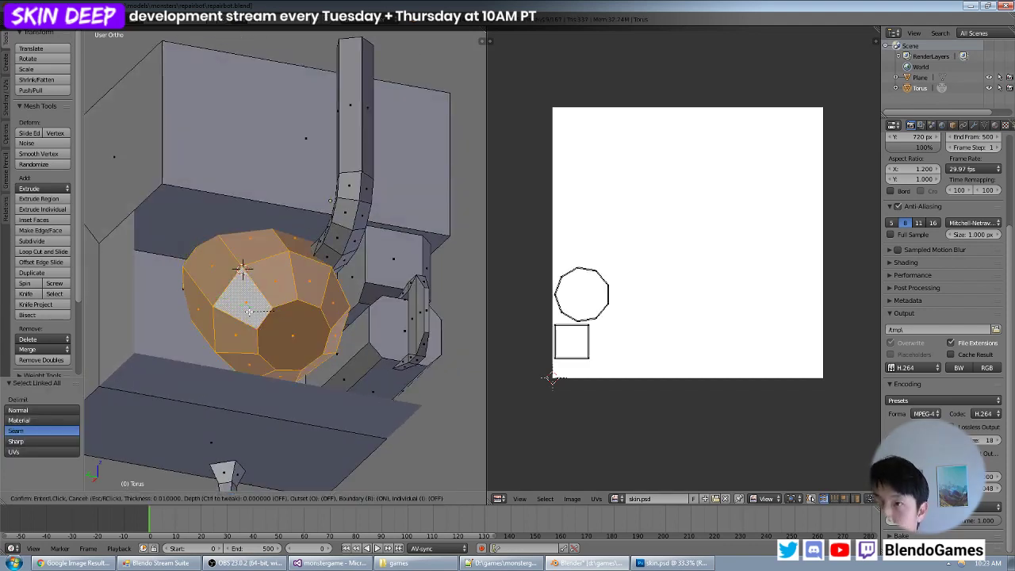
pyautogui.press('Escape')
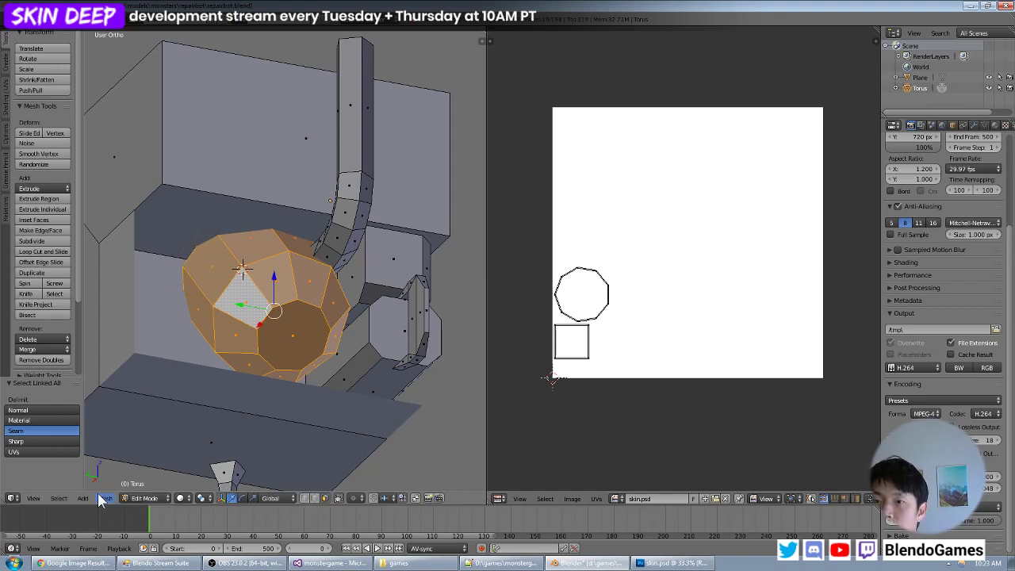
pyautogui.press('g')
pyautogui.press('Escape')
pyautogui.press('a')
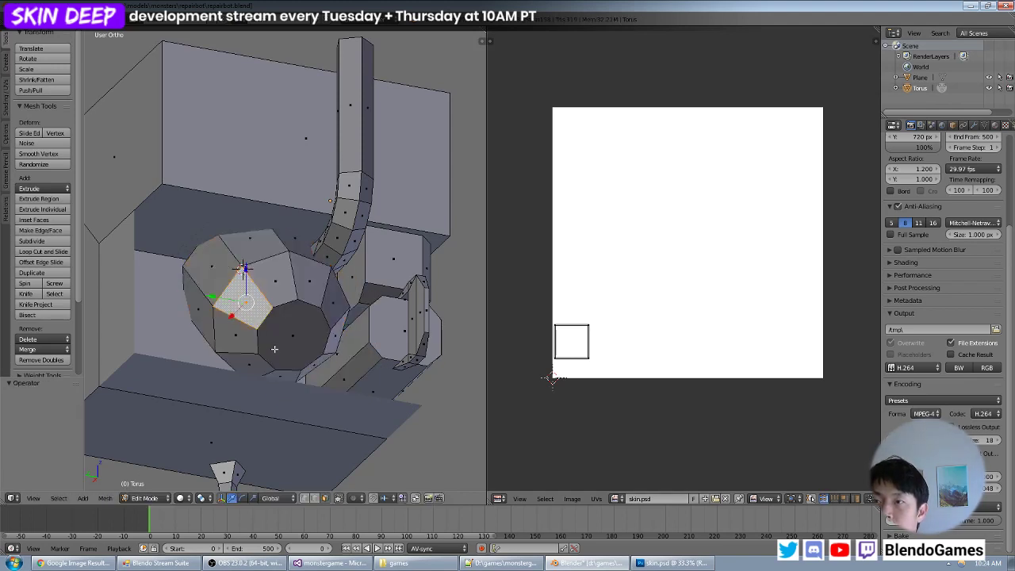
# - Isolate the faceted barrel-shaped part by selecting its linked faces, inverting the selection and hiding the rest of the mesh
pyautogui.rightClick(283, 291)
pyautogui.keyDown('shift'); pyautogui.rightClick(287, 324); pyautogui.keyUp('shift')
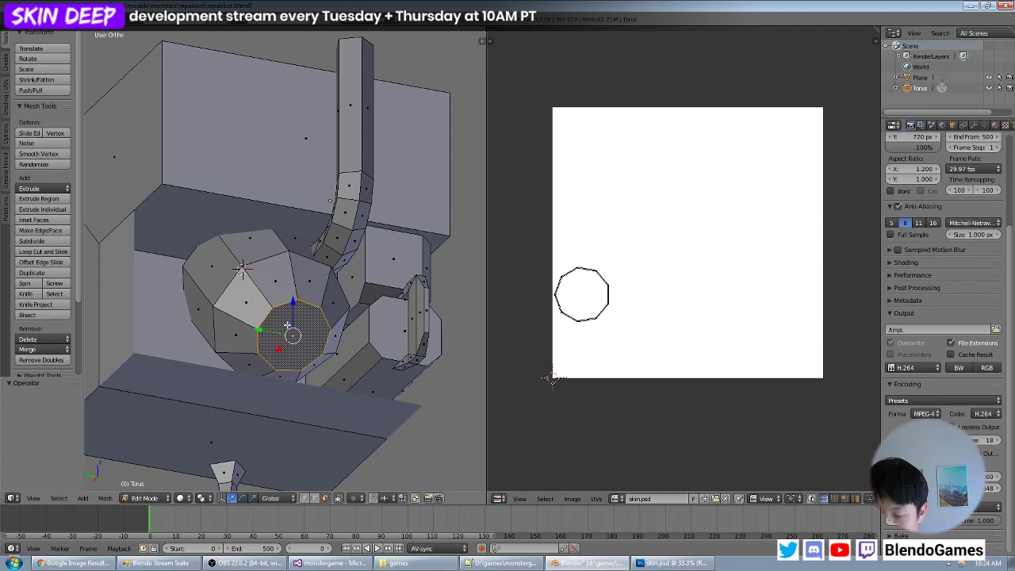
pyautogui.hotkey('ctrl', 'l')
pyautogui.click(67, 496)
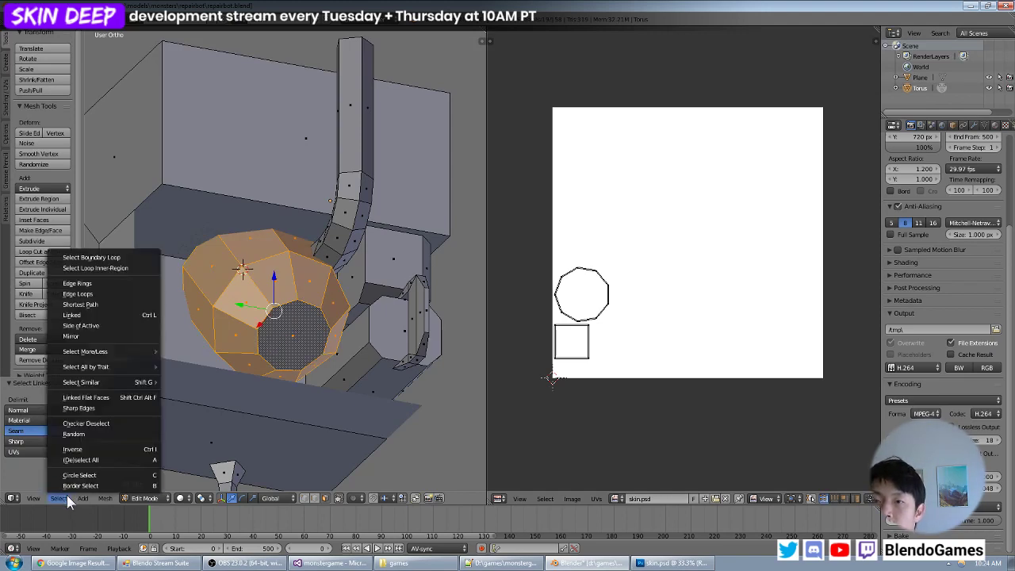
pyautogui.click(85, 454)
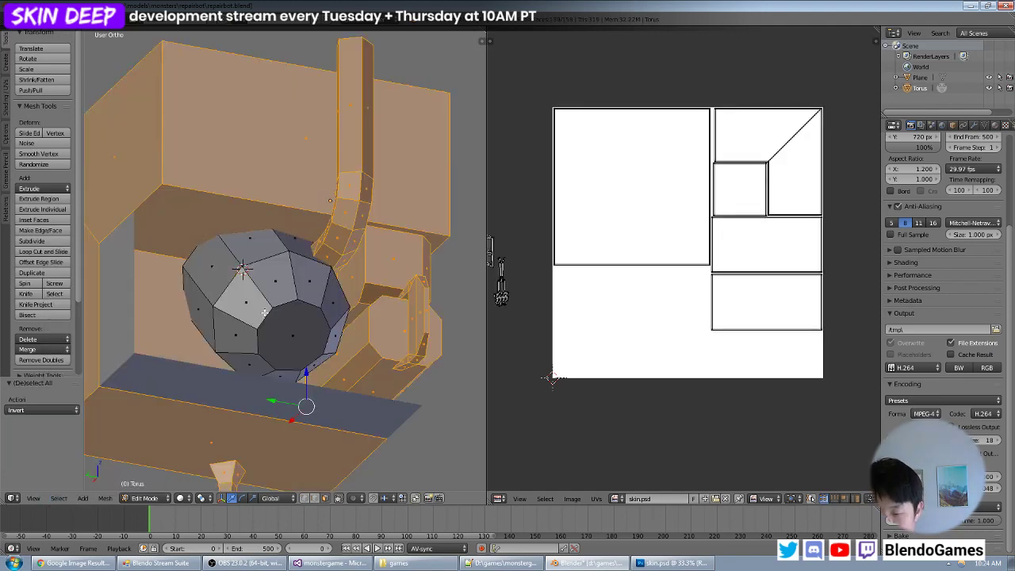
pyautogui.press('h')
# - Select the band of long side faces running all the way around the isolated barrel-shaped part
pyautogui.moveTo(236, 314); pyautogui.dragTo(249, 291, button='middle')
pyautogui.rightClick(228, 252)
pyautogui.rightClick(208, 314)
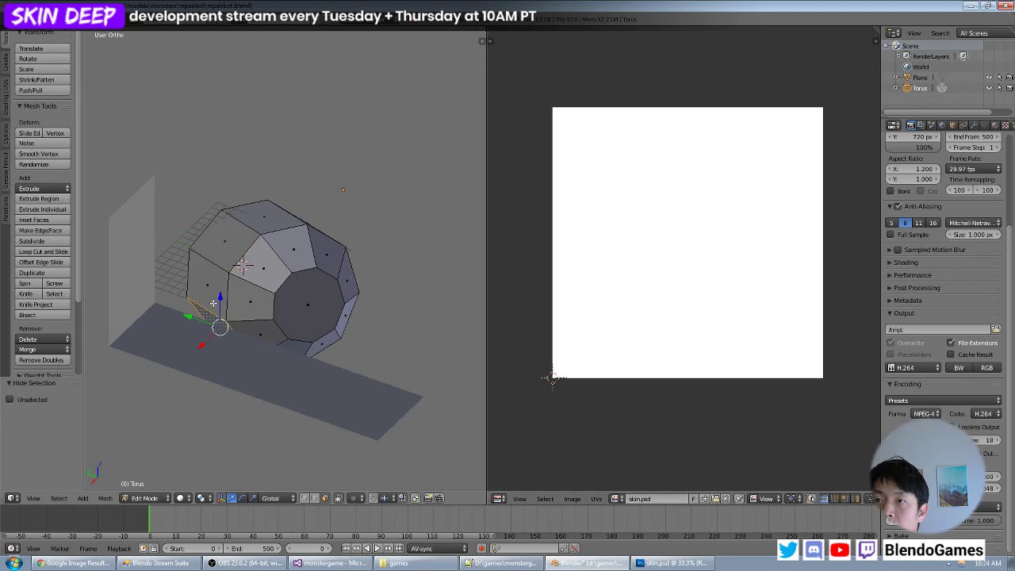
pyautogui.keyDown('shift'); pyautogui.rightClick(210, 283); pyautogui.keyUp('shift')
pyautogui.keyDown('shift'); pyautogui.rightClick(228, 254); pyautogui.keyUp('shift')
pyautogui.keyDown('shift'); pyautogui.rightClick(254, 241); pyautogui.keyUp('shift')
pyautogui.keyDown('shift'); pyautogui.rightClick(267, 230); pyautogui.keyUp('shift')
pyautogui.keyDown('shift'); pyautogui.rightClick(231, 249); pyautogui.keyUp('shift')
pyautogui.moveTo(344, 239); pyautogui.dragTo(242, 273, button='middle')
pyautogui.keyDown('shift'); pyautogui.rightClick(242, 275); pyautogui.keyUp('shift')
pyautogui.keyDown('shift'); pyautogui.rightClick(209, 268); pyautogui.keyUp('shift')
pyautogui.keyDown('shift'); pyautogui.rightClick(279, 304); pyautogui.keyUp('shift')
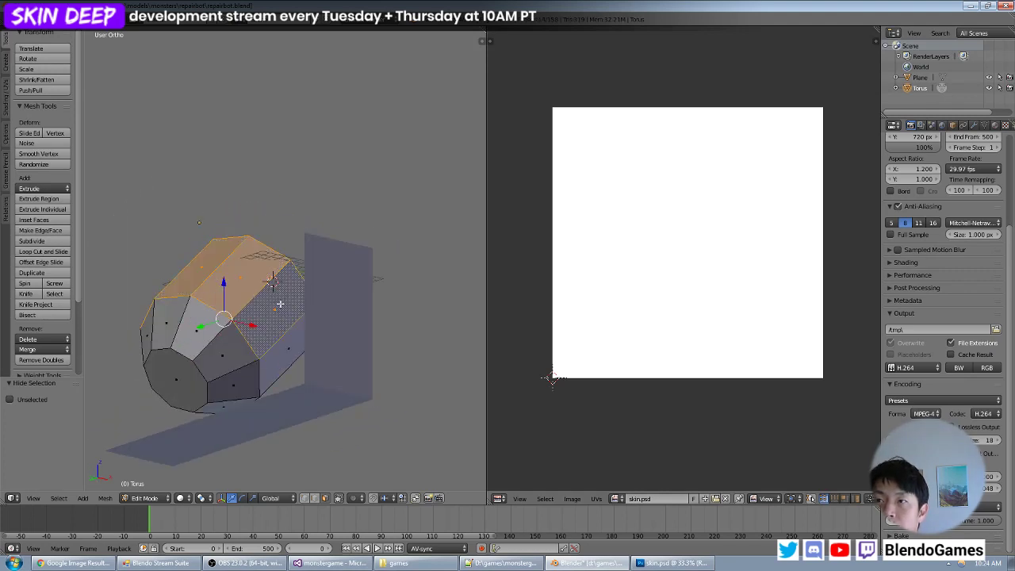
pyautogui.keyDown('shift'); pyautogui.rightClick(278, 366); pyautogui.keyUp('shift')
pyautogui.moveTo(418, 341); pyautogui.dragTo(297, 358, button='middle')
pyautogui.keyDown('shift'); pyautogui.rightClick(324, 357); pyautogui.keyUp('shift')
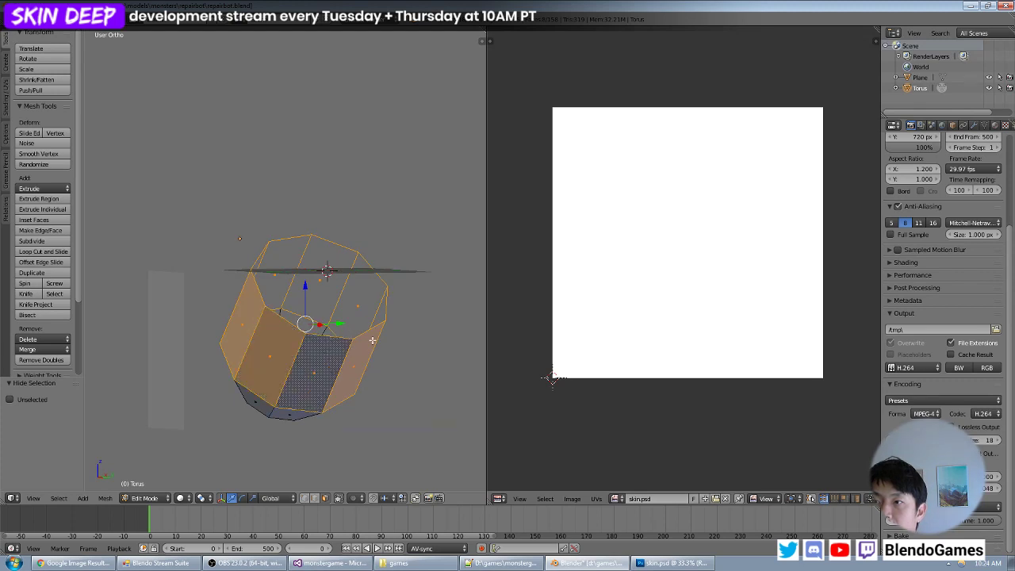
pyautogui.moveTo(373, 341); pyautogui.dragTo(198, 330, button='middle')
# - Unwrap the selected band with Cylinder Projection and convert its UVs to a grid of squares
pyautogui.moveTo(421, 345); pyautogui.dragTo(201, 431, button='middle')
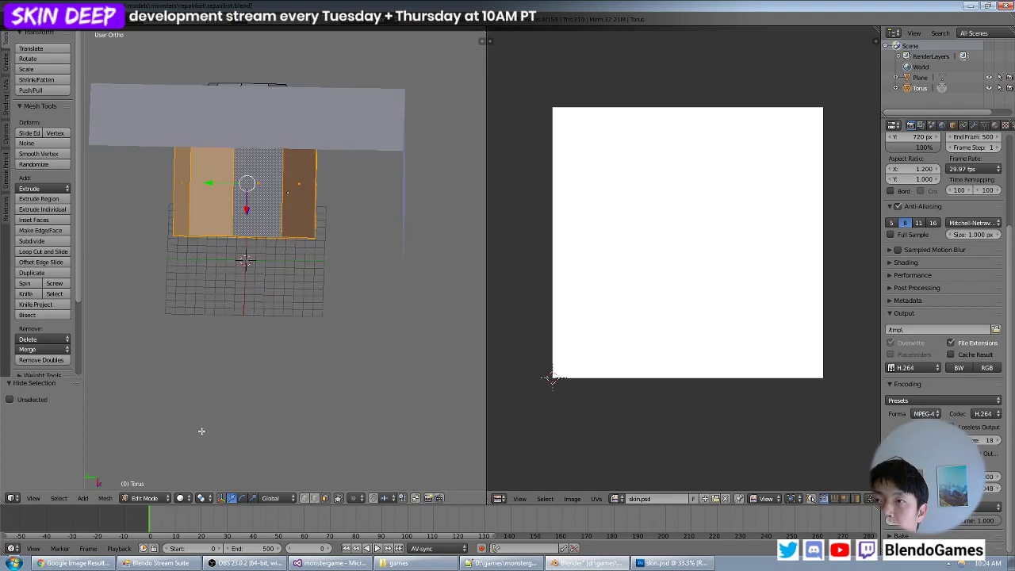
pyautogui.press('u')
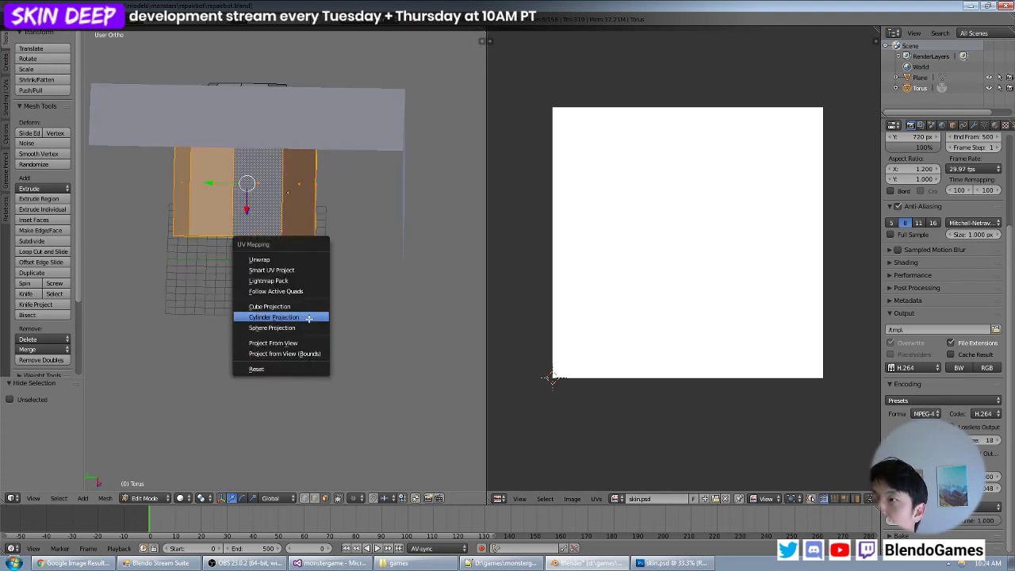
pyautogui.click(305, 315)
pyautogui.scroll(-6, 700, 273)
pyautogui.scroll(1, 702, 273)
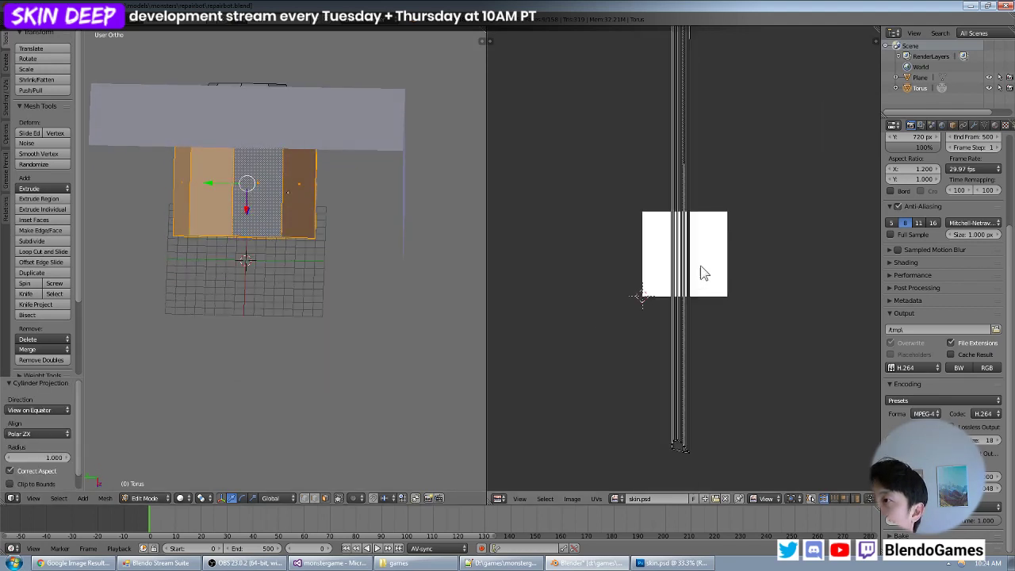
pyautogui.press('a')
pyautogui.scroll(-2, 725, 248)
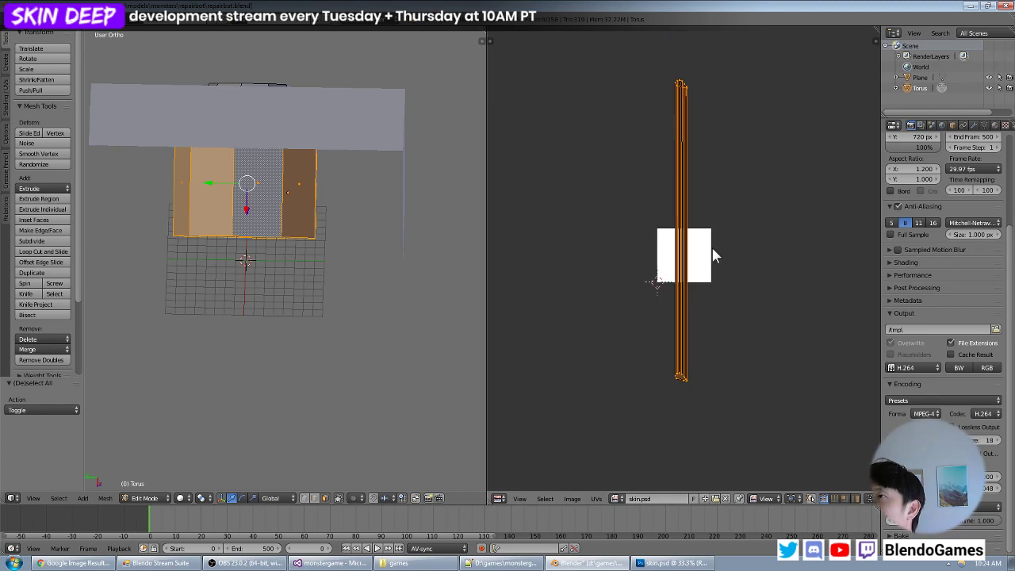
pyautogui.click(592, 499)
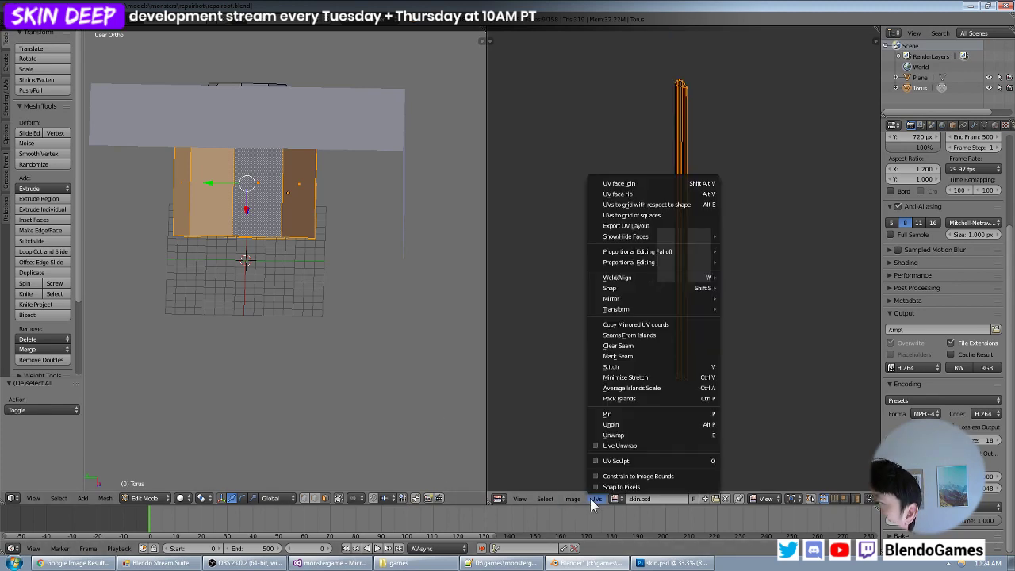
pyautogui.click(688, 216)
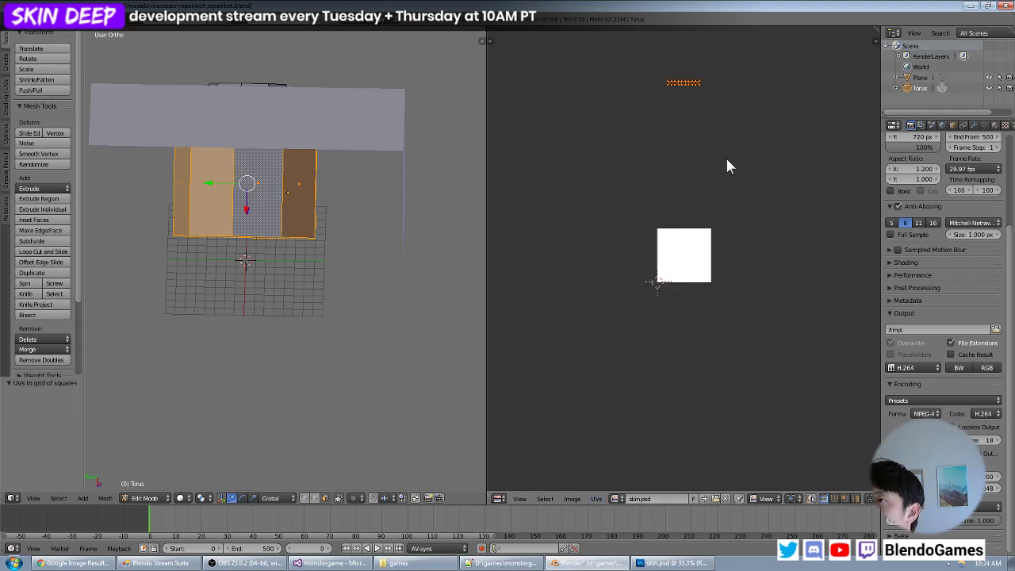
# - Move the strip of square UVs into the empty space just below the image
pyautogui.click(711, 279)
pyautogui.scroll(4, 712, 279)
pyautogui.press('g')
pyautogui.click(705, 327)
# - Reveal the hidden geometry, select the whole mesh to display every UV island, and box-select only the strip of squares below the image
pyautogui.press('a')
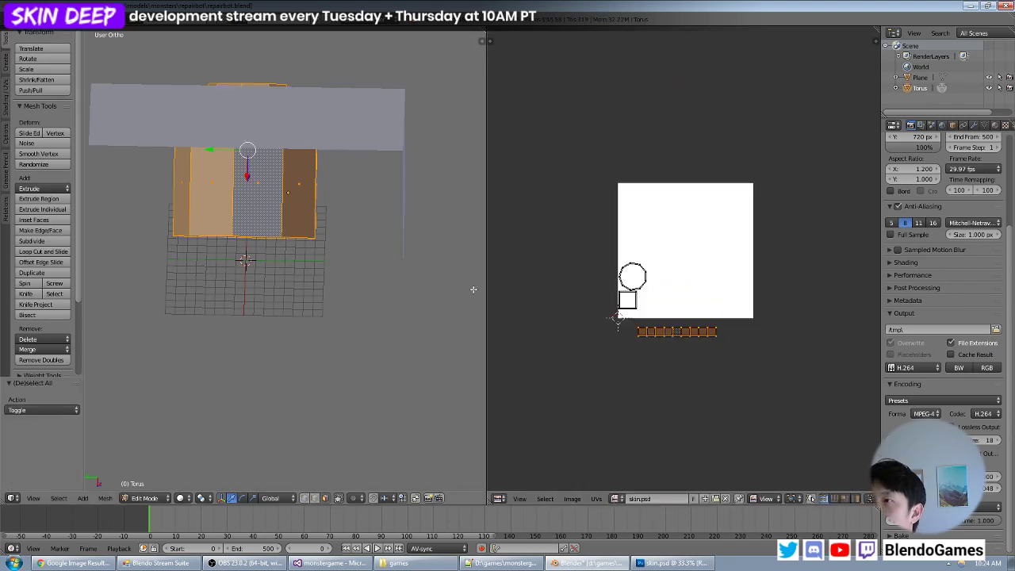
pyautogui.scroll(2, 714, 344)
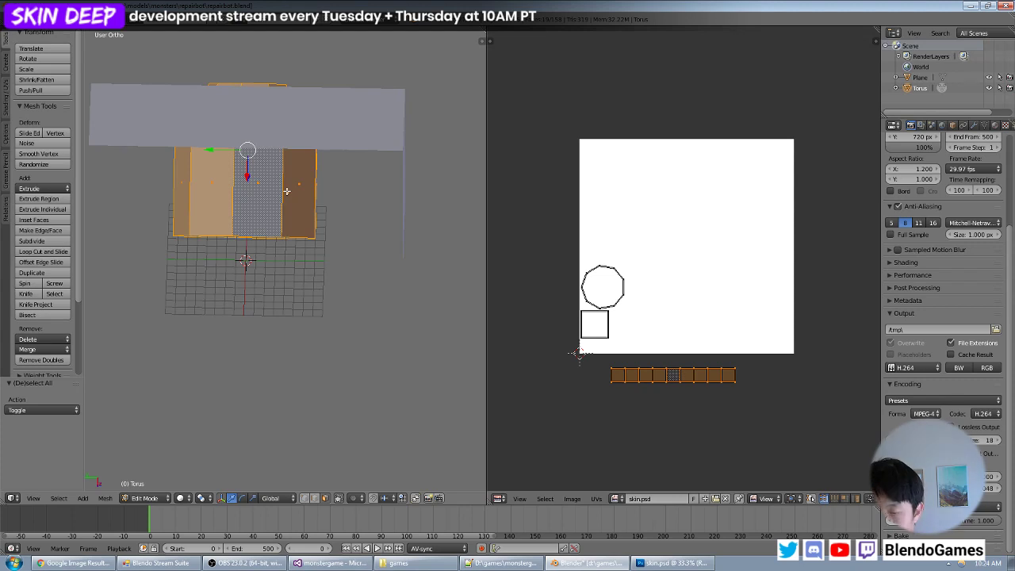
pyautogui.hotkey('alt', 'h')
pyautogui.press('a')
pyautogui.press('a')
pyautogui.press('a')
pyautogui.press('b')
pyautogui.moveTo(764, 357); pyautogui.dragTo(555, 409)
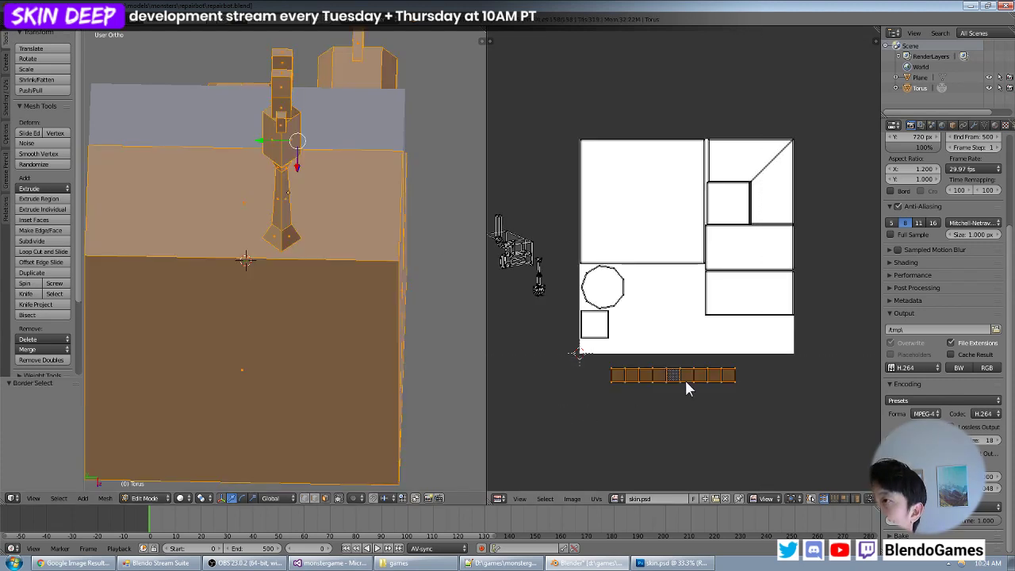
pyautogui.moveTo(298, 150); pyautogui.dragTo(107, 135, button='middle')
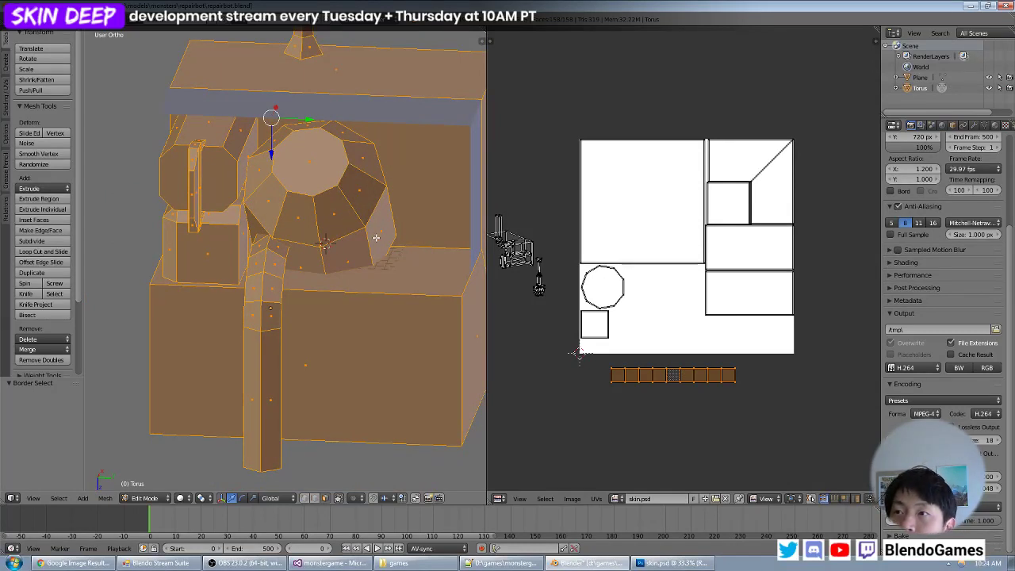
pyautogui.moveTo(376, 237); pyautogui.dragTo(348, 236, button='middle')
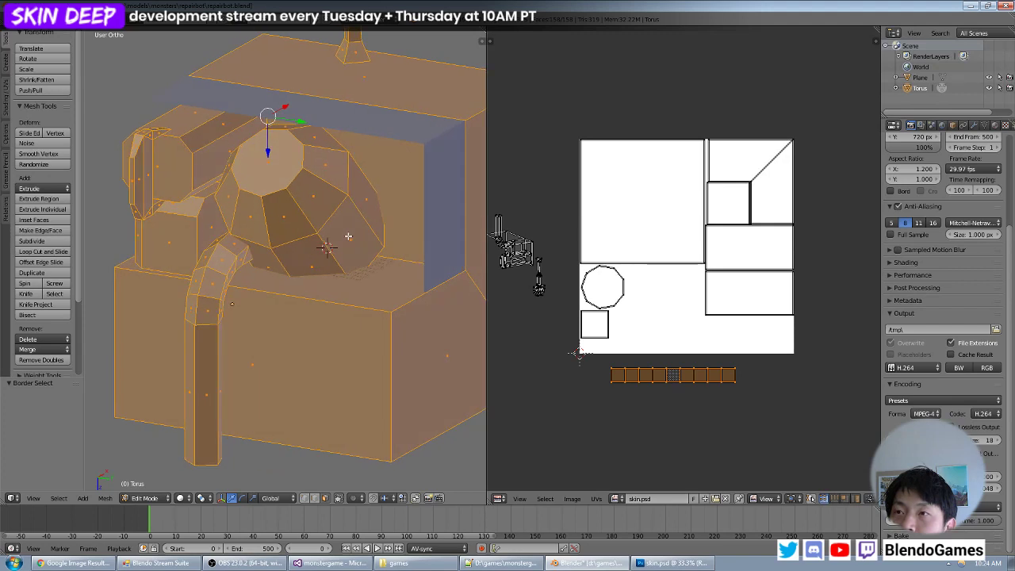
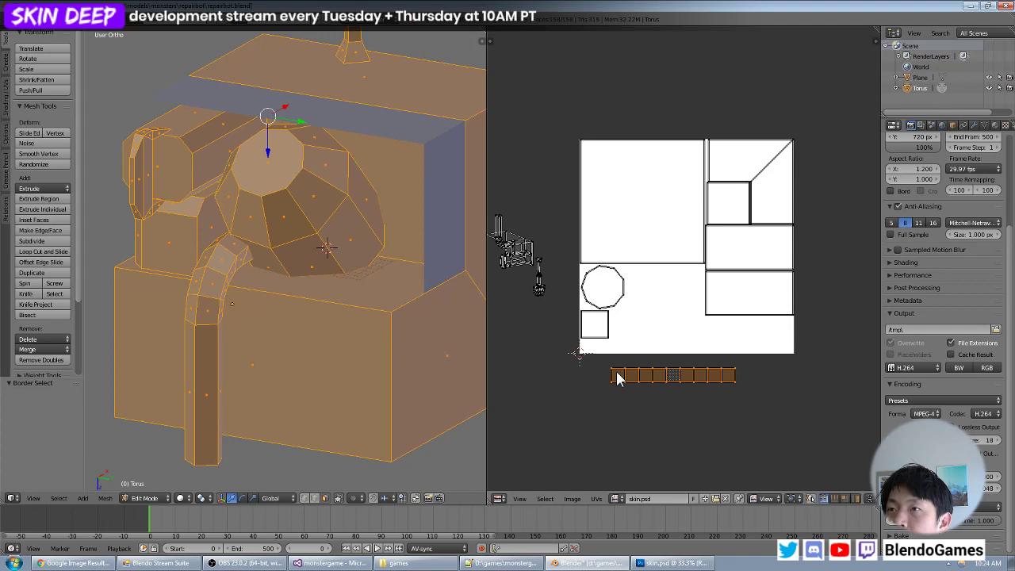
# - Select faces of the barrel-shaped part's side band one at a time to check which UV square each uses
pyautogui.rightClick(348, 237)
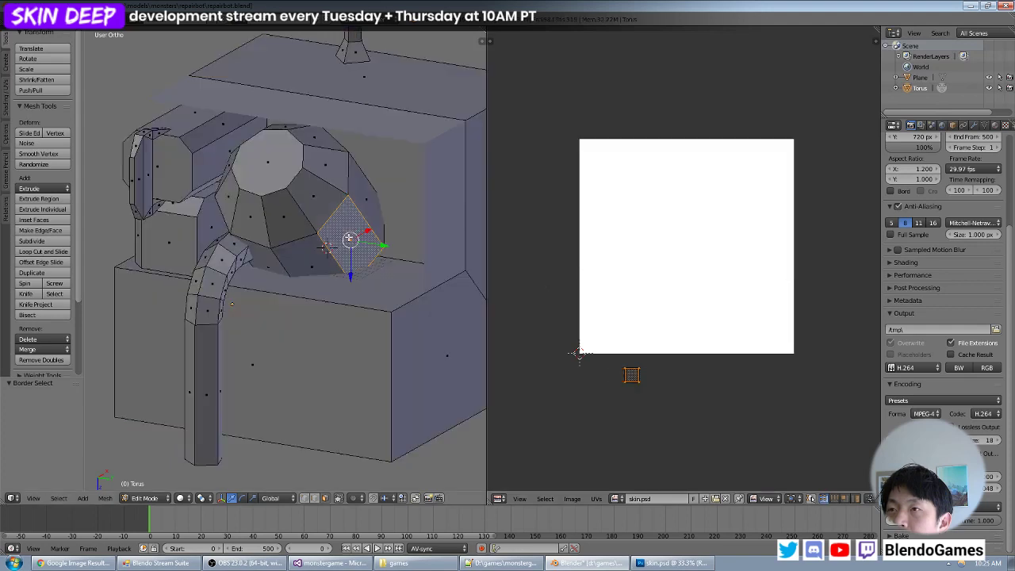
pyautogui.rightClick(366, 206)
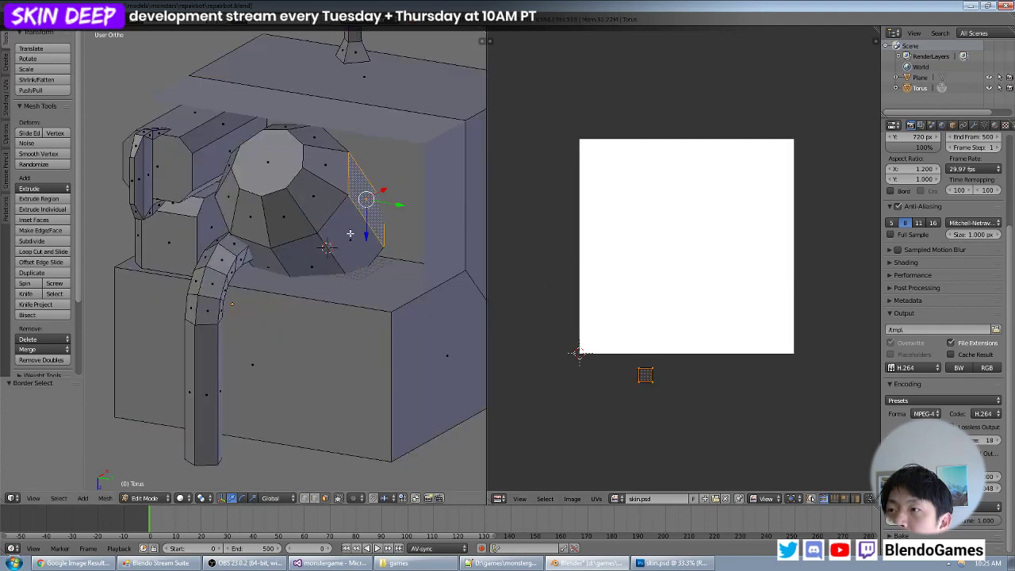
pyautogui.rightClick(349, 233)
pyautogui.rightClick(310, 258)
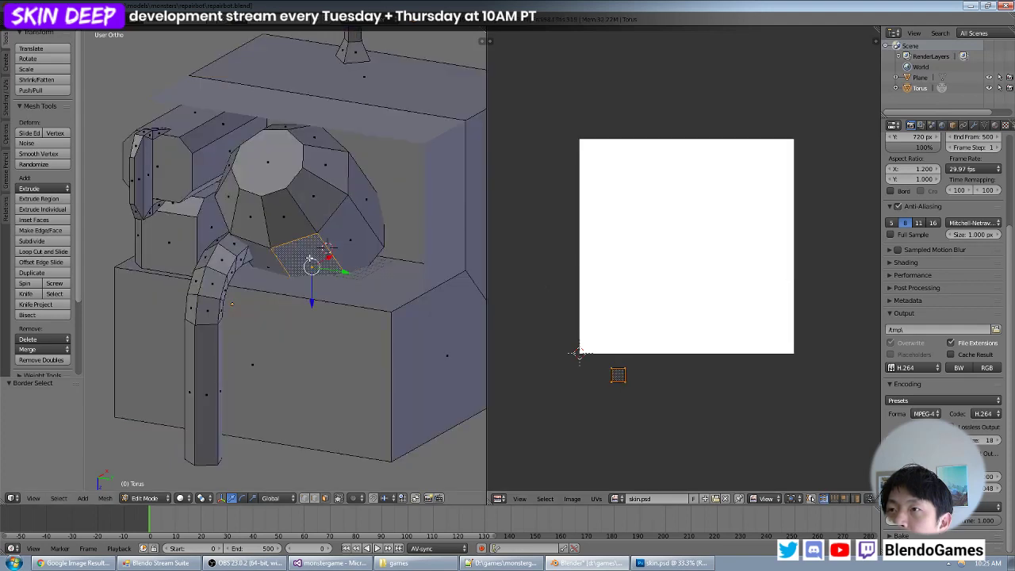
pyautogui.rightClick(367, 199)
pyautogui.keyDown('shift'); pyautogui.rightClick(342, 235); pyautogui.keyUp('shift')
pyautogui.rightClick(370, 203)
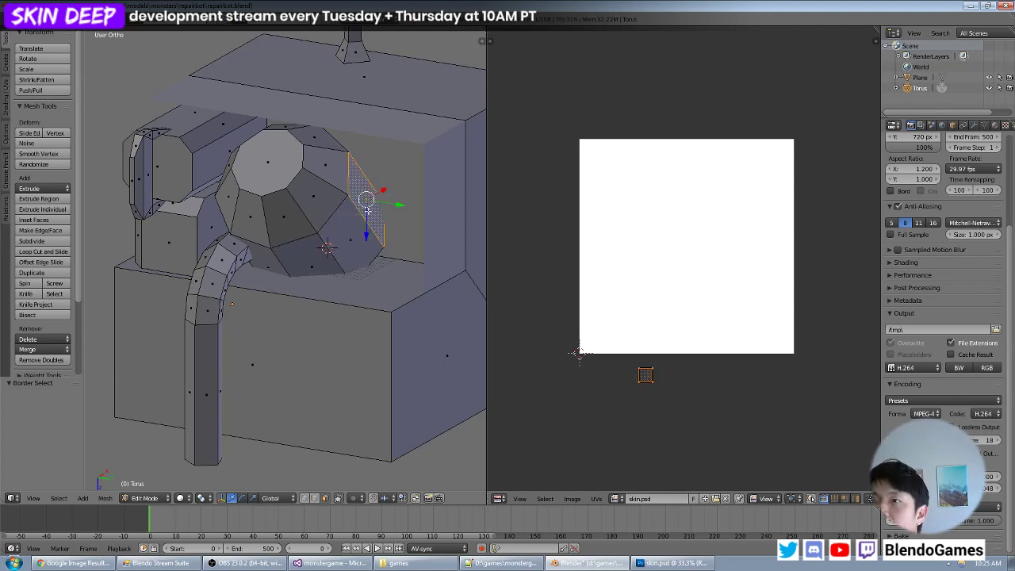
# - Select two adjacent side faces of the barrel and apply Follow Active Quads with the Length Average edge mode
pyautogui.keyDown('shift'); pyautogui.rightClick(354, 231); pyautogui.keyUp('shift')
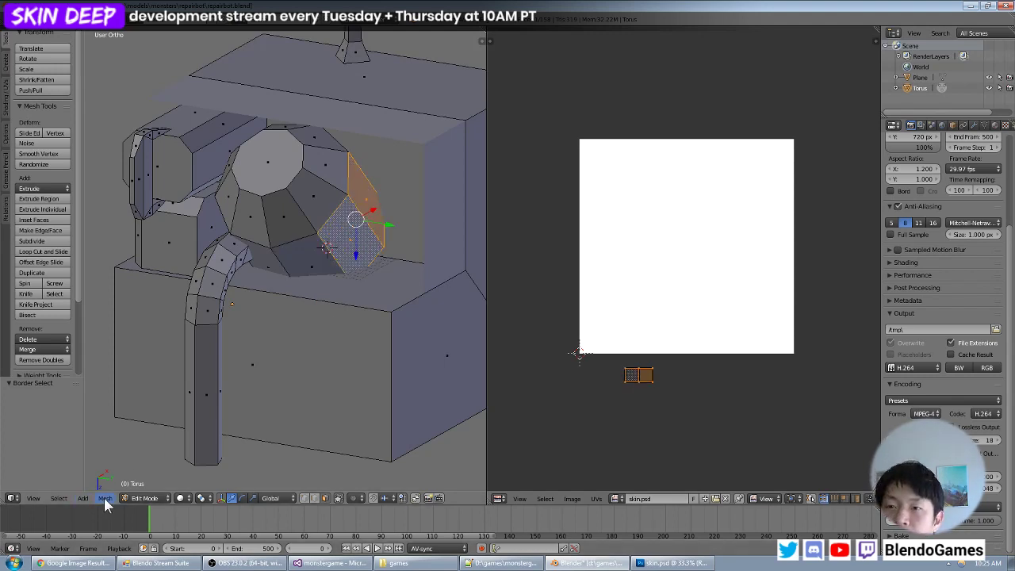
pyautogui.press('space')
pyautogui.write('follow')
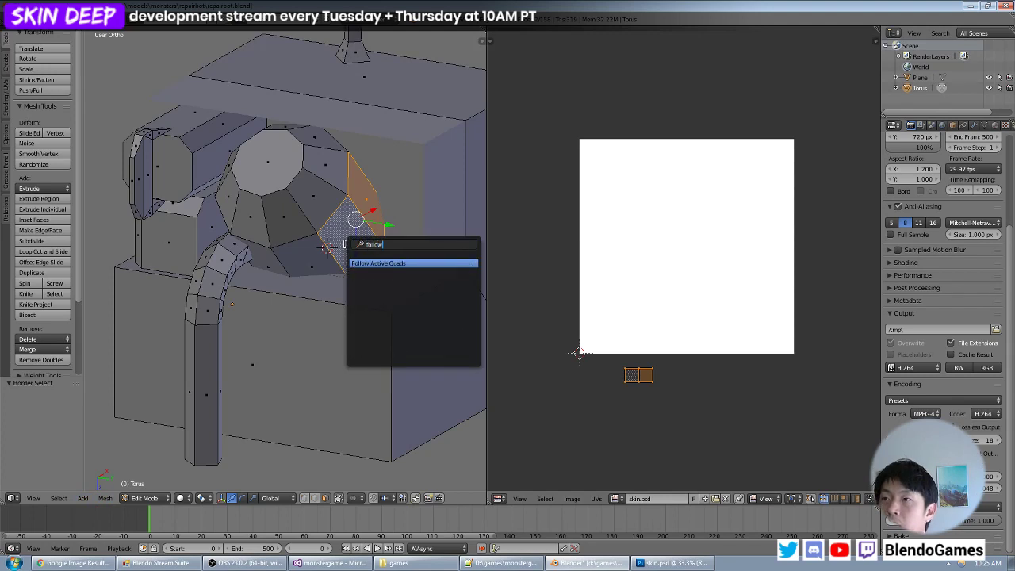
pyautogui.click(397, 263)
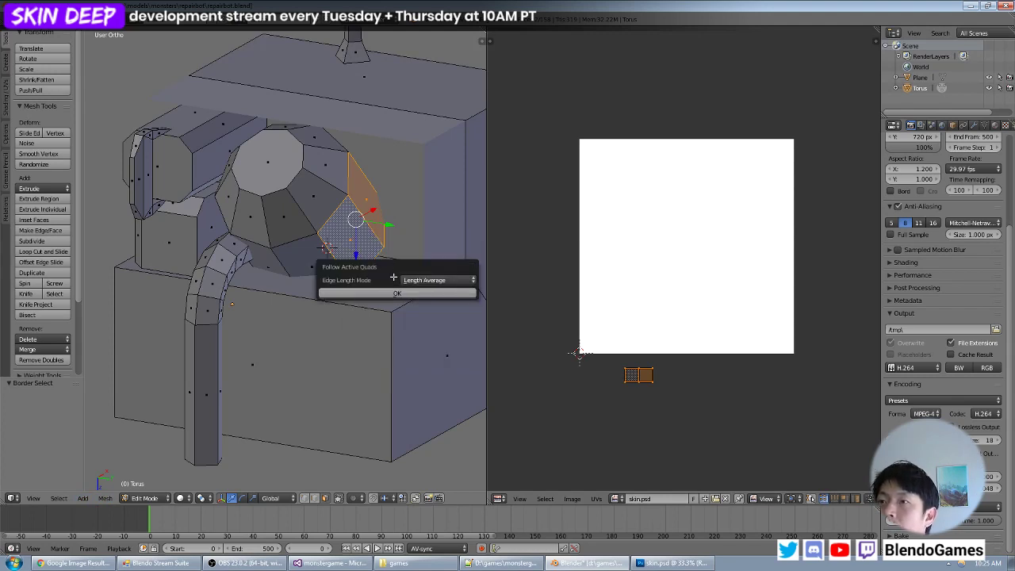
pyautogui.click(393, 293)
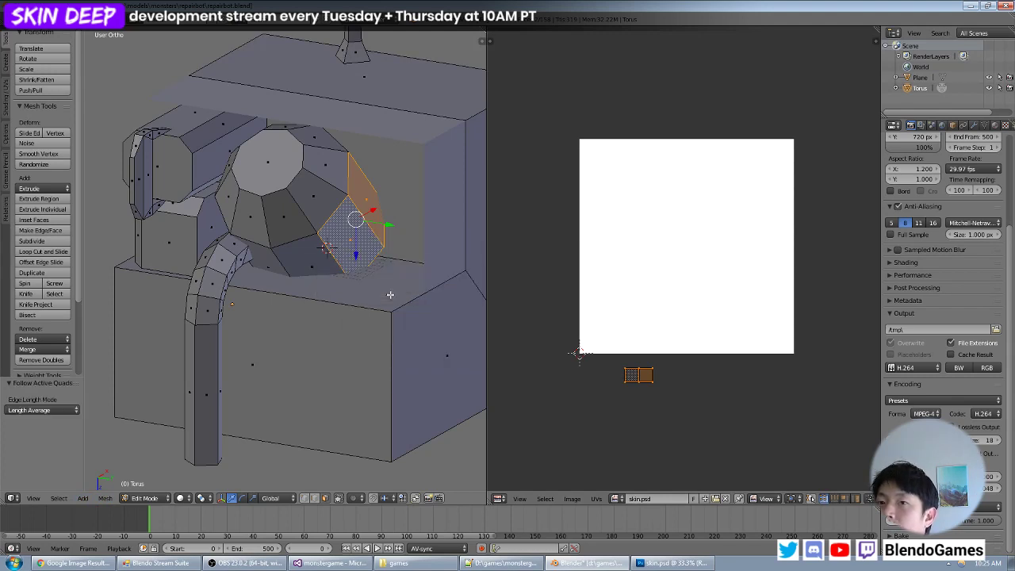
# - Try the Length and Even edge length modes for Follow Active Quads and return to Length Average
pyautogui.click(61, 413)
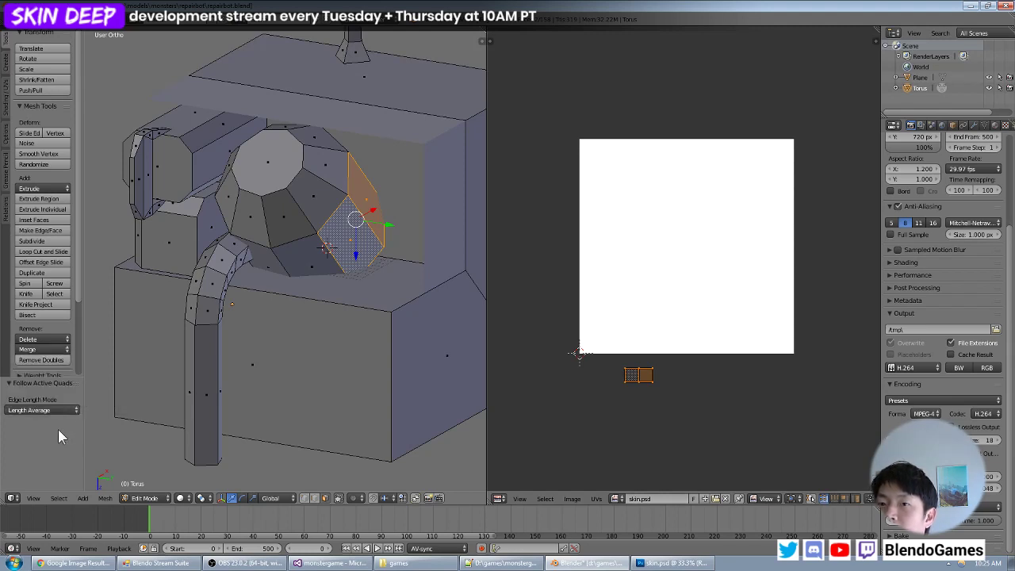
pyautogui.click(58, 409)
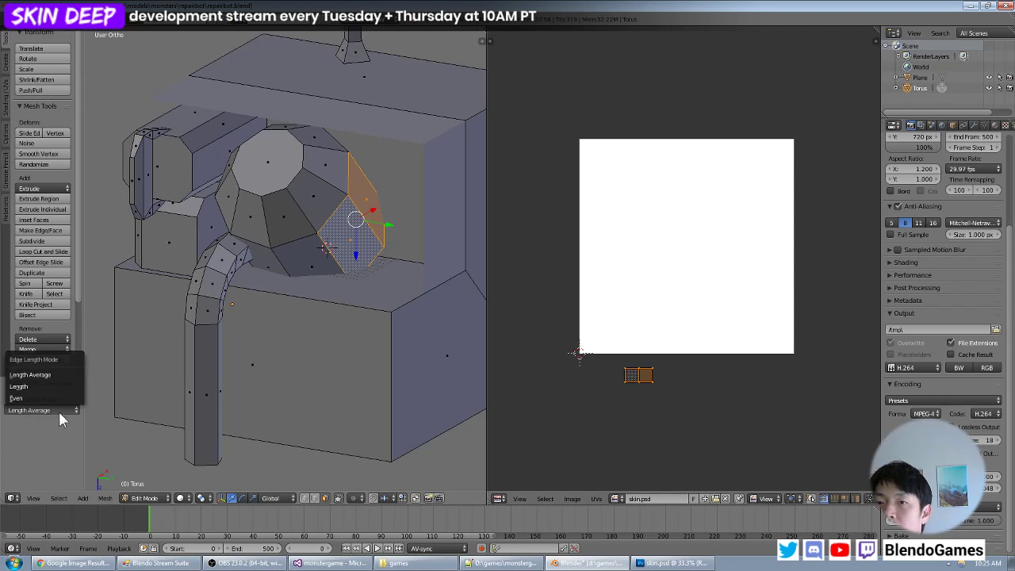
pyautogui.click(57, 386)
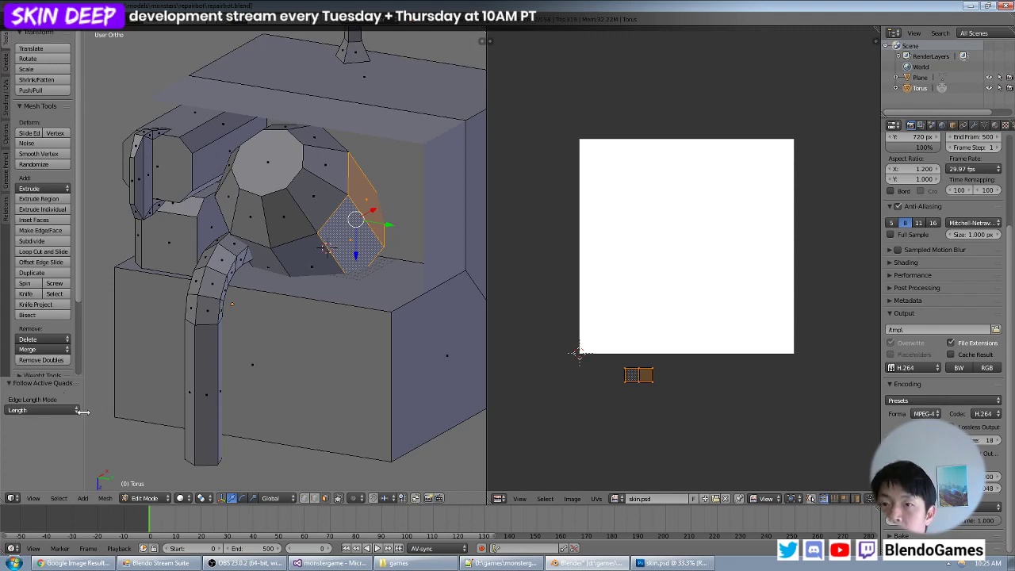
pyautogui.click(56, 410)
pyautogui.click(23, 398)
pyautogui.click(54, 410)
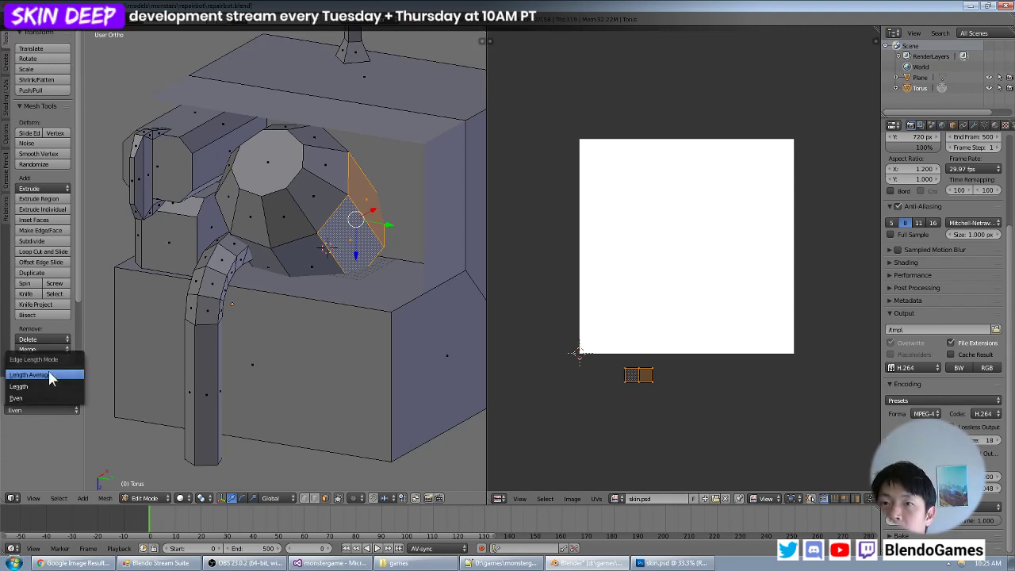
pyautogui.click(55, 374)
# - Select the barrel's whole band of side faces and reset its UVs so every face fills the image
pyautogui.moveTo(379, 216); pyautogui.dragTo(352, 222, button='middle')
pyautogui.rightClick(351, 222)
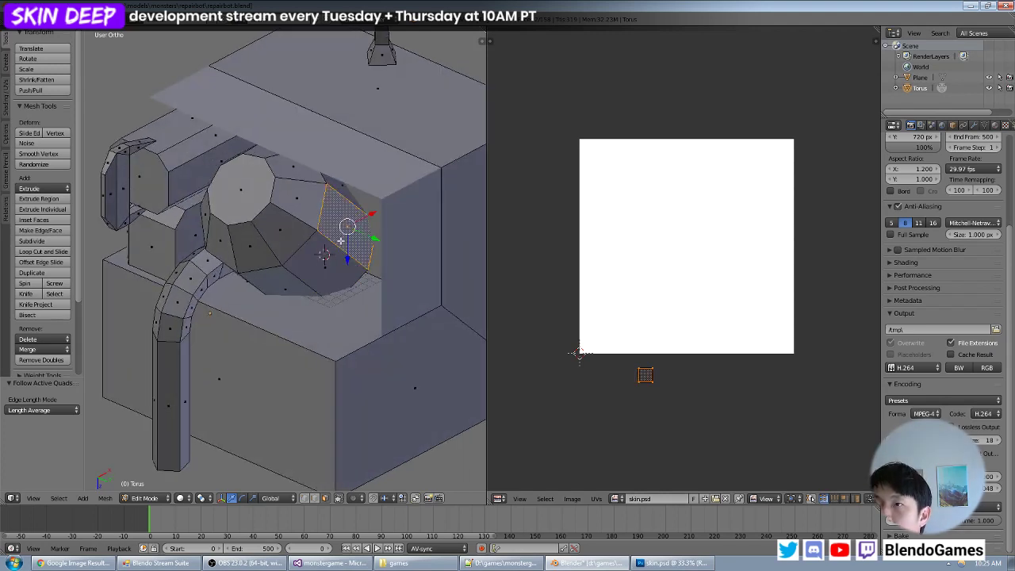
pyautogui.keyDown('alt'); pyautogui.rightClick(324, 255); pyautogui.keyUp('alt')
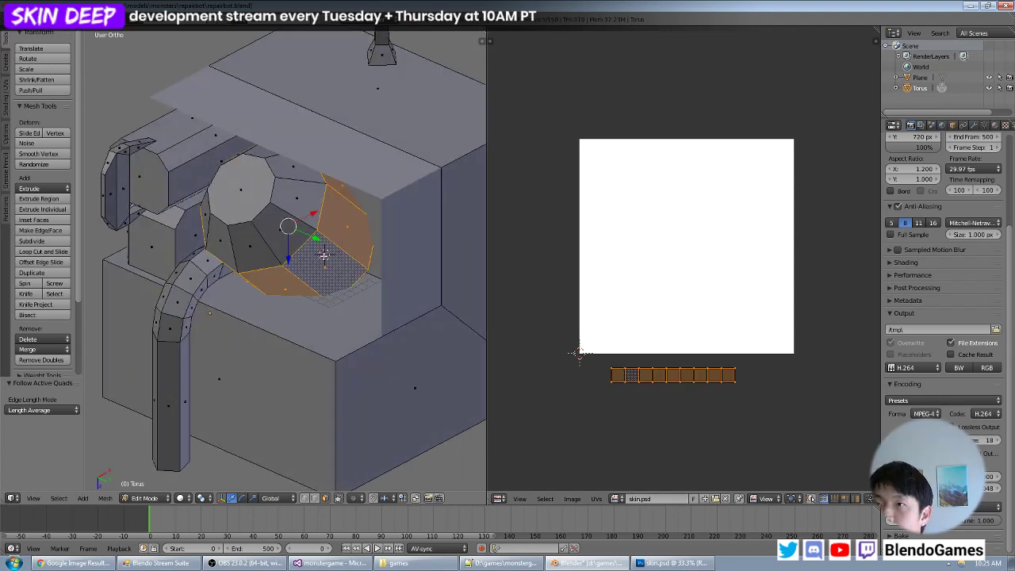
pyautogui.moveTo(287, 262); pyautogui.dragTo(286, 238, button='middle')
pyautogui.press('u')
pyautogui.click(286, 292)
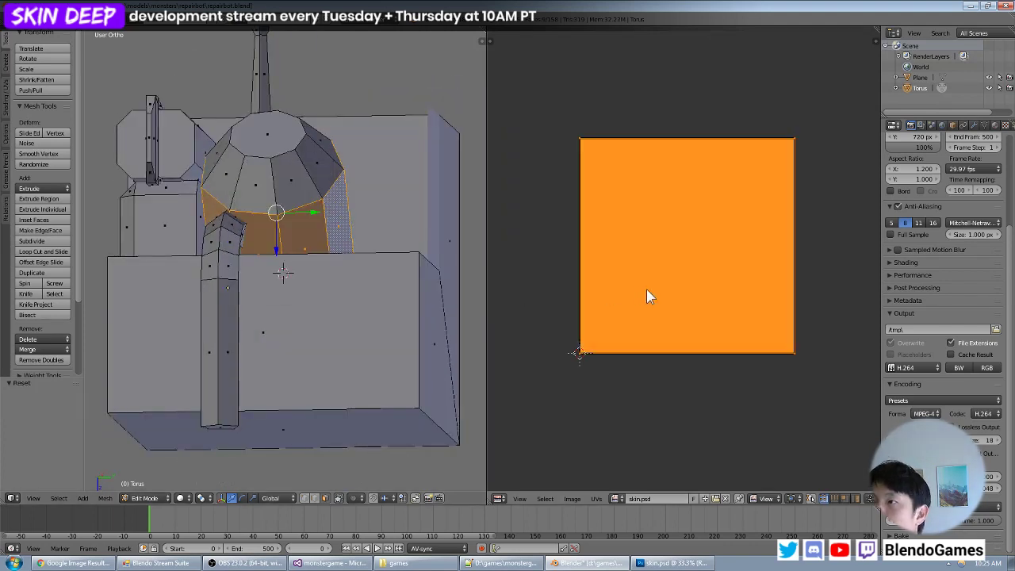
# - Scale the band's stacked UV squares to about 0.205, move them just below the image and box-select them
pyautogui.press('s')
pyautogui.click(700, 331)
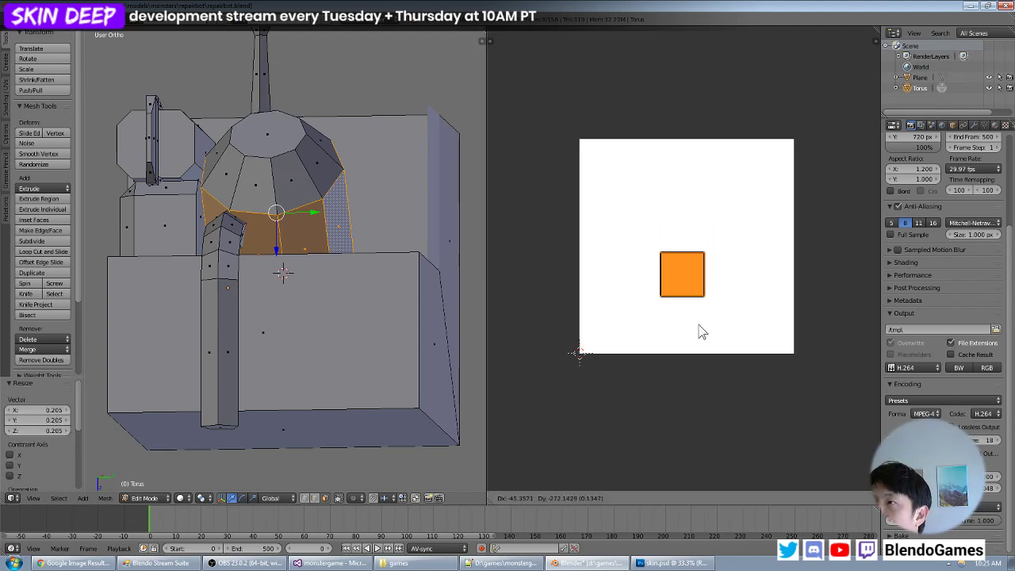
pyautogui.press('g')
pyautogui.click(607, 391)
pyautogui.press('a')
pyautogui.press('a')
pyautogui.press('a')
pyautogui.press('b')
pyautogui.moveTo(733, 360); pyautogui.dragTo(632, 434)
# - Check a single band face's UV square and reselect the full band on the barrel
pyautogui.moveTo(397, 204); pyautogui.dragTo(309, 227, button='middle')
pyautogui.rightClick(306, 230)
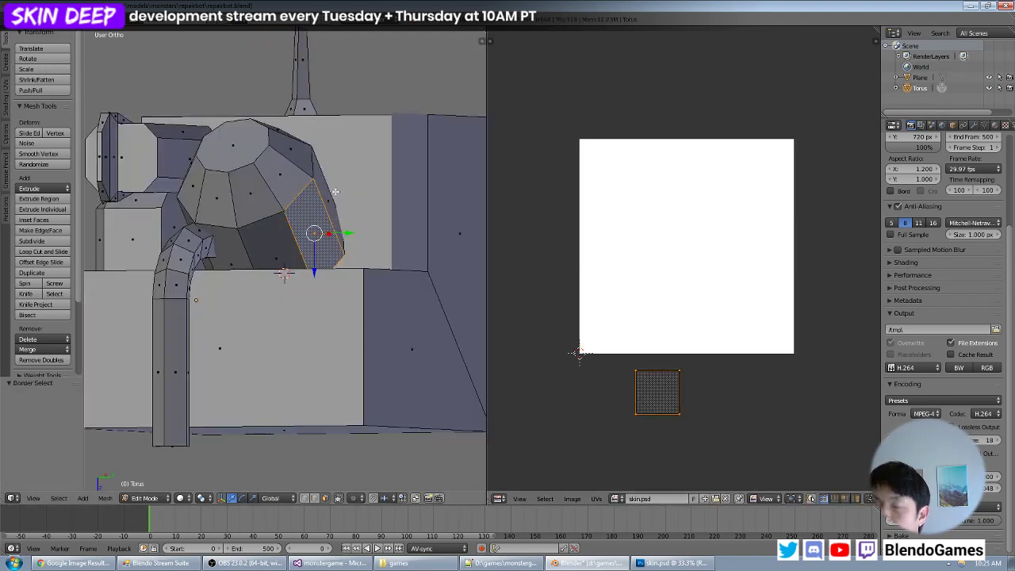
pyautogui.moveTo(335, 192); pyautogui.dragTo(325, 206, button='middle')
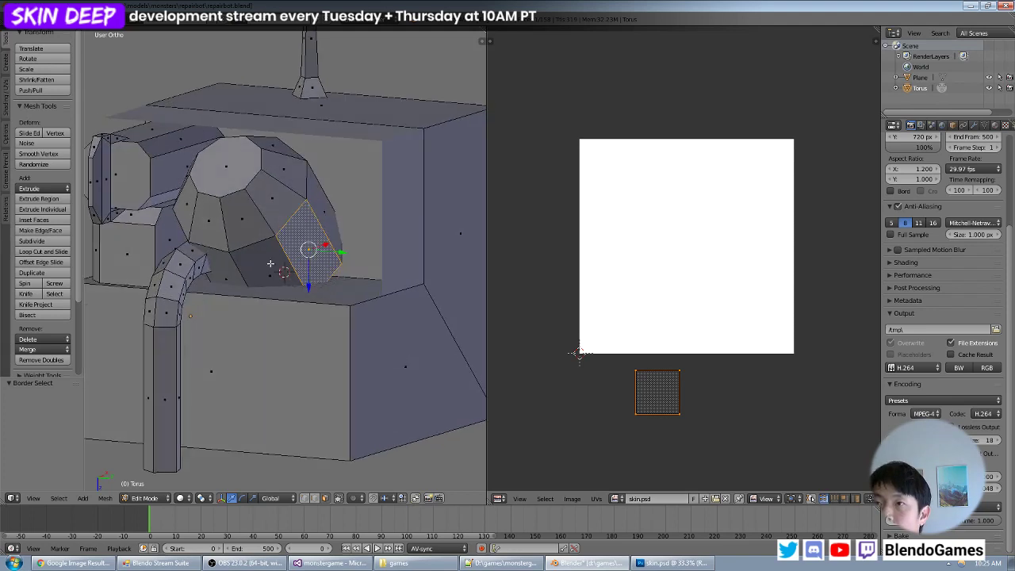
pyautogui.keyDown('alt'); pyautogui.rightClick(239, 269); pyautogui.keyUp('alt')
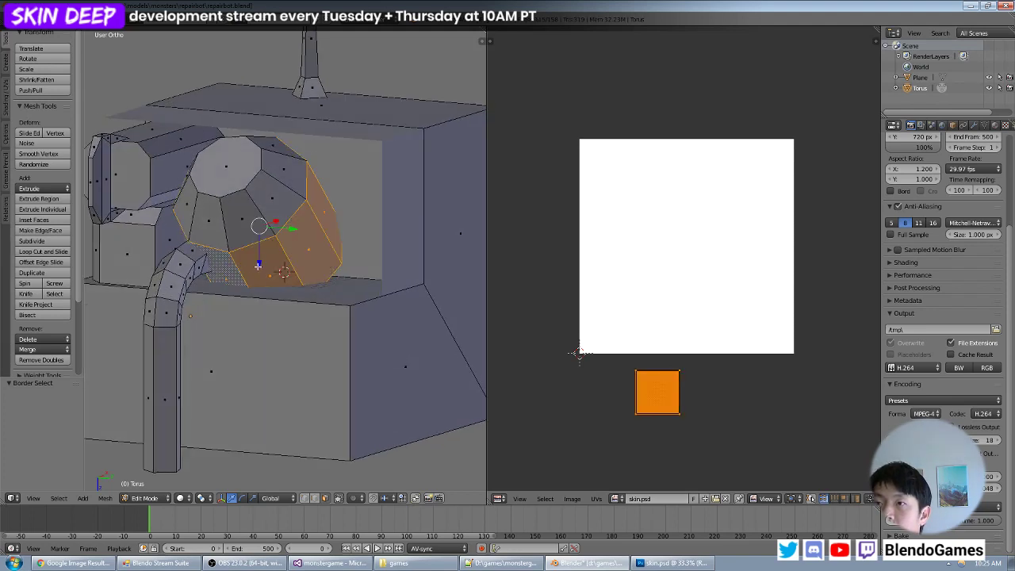
# - Select the whole mesh to display every UV island and box-select only the stacked square below the image
pyautogui.press('a')
pyautogui.press('a')
pyautogui.press('b')
pyautogui.click(698, 372)
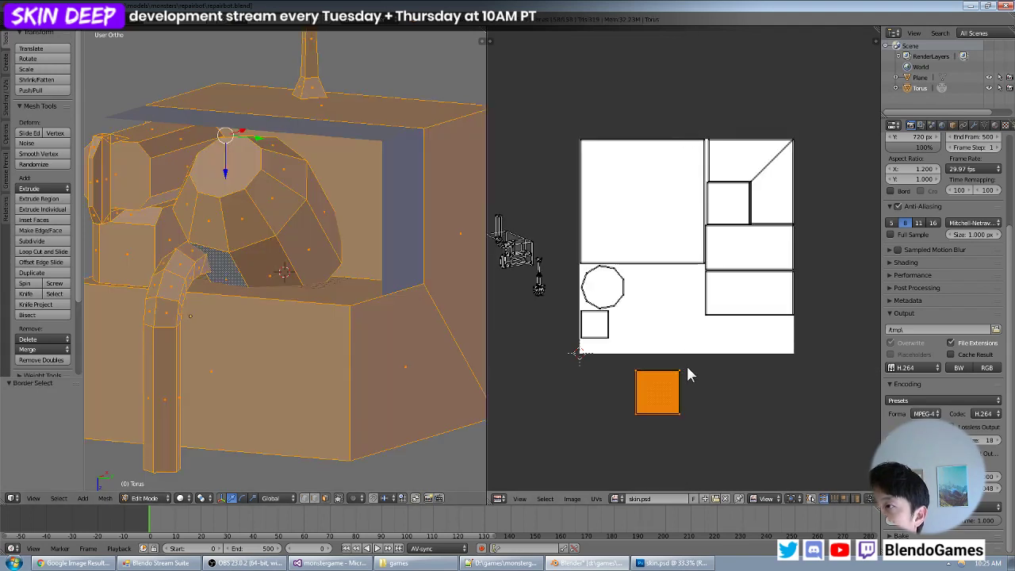
pyautogui.hotkey('shift', 'F5')
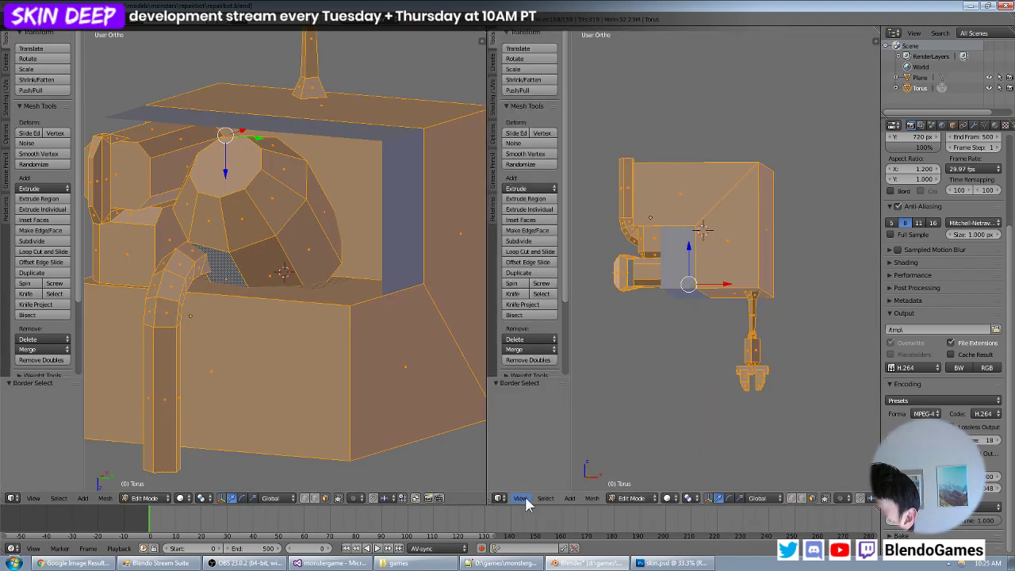
pyautogui.click(499, 498)
pyautogui.click(545, 426)
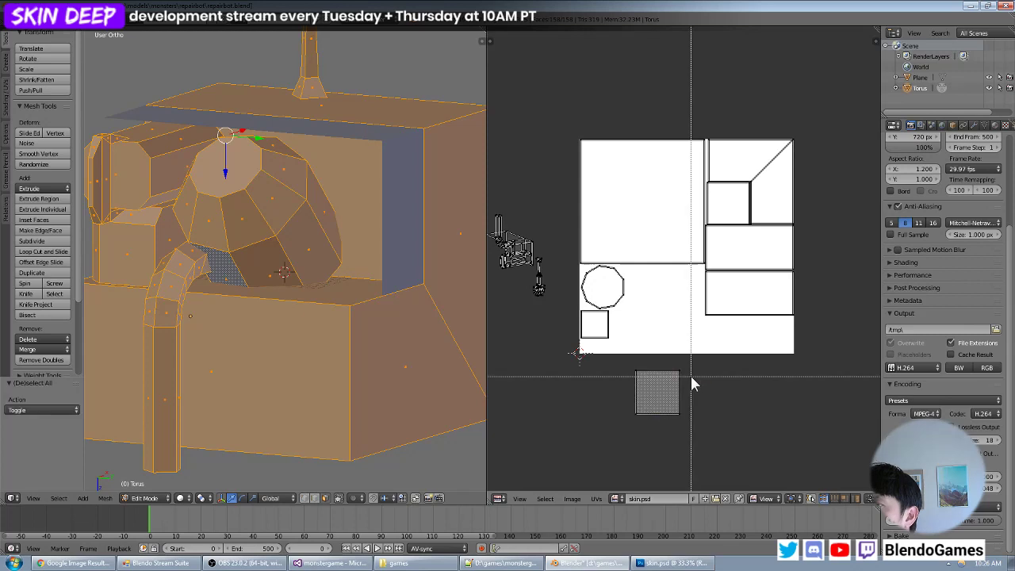
# - Move the band's stacked UV square into the image beside the small square island and scale it to about 0.516
pyautogui.scroll(1, 690, 431)
pyautogui.press('g')
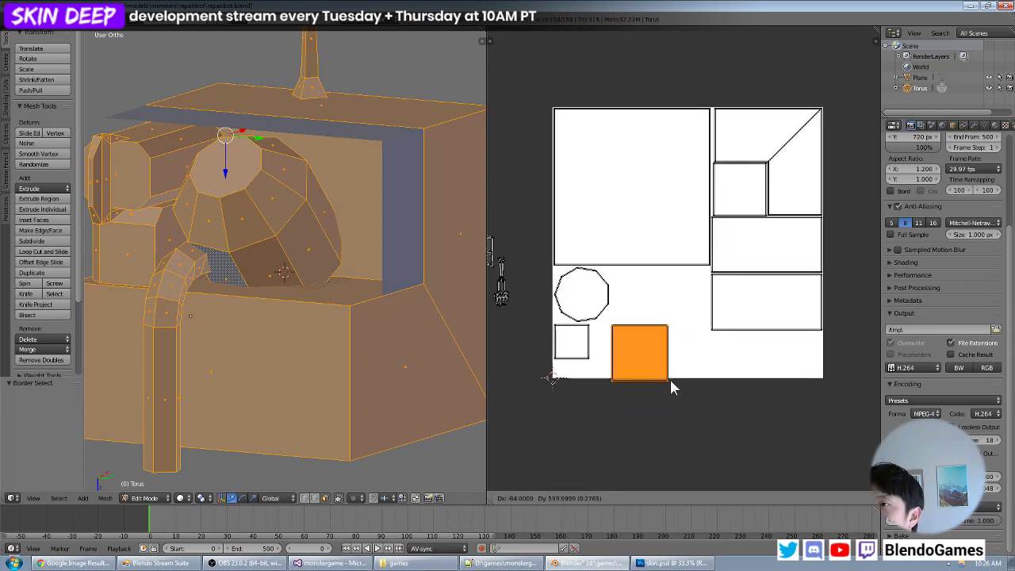
pyautogui.click(655, 383)
pyautogui.scroll(1, 668, 405)
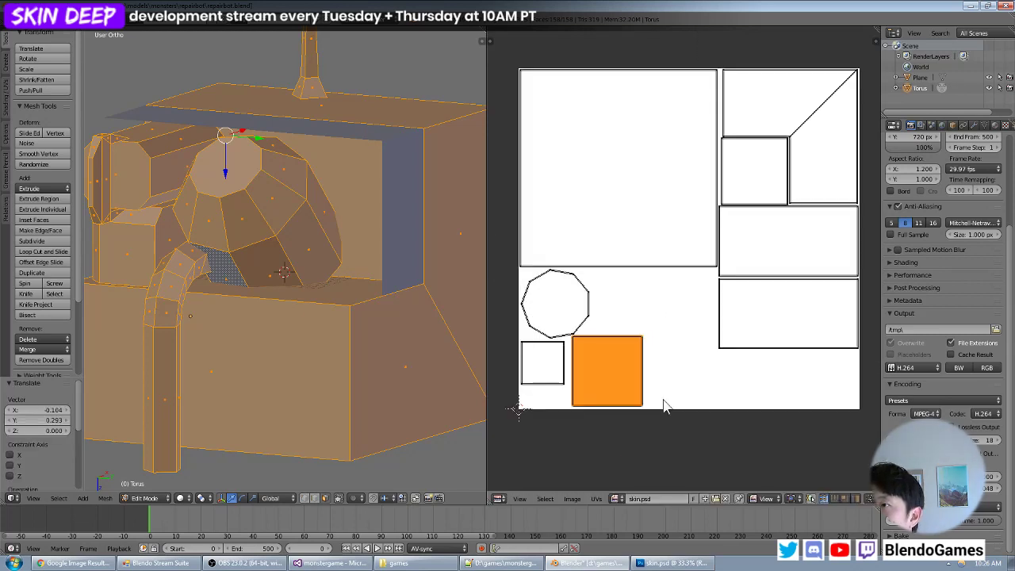
pyautogui.press('s')
pyautogui.click(639, 387)
# - Shrink the band's square slightly more and fit it into the image's lower-left corner
pyautogui.press('g')
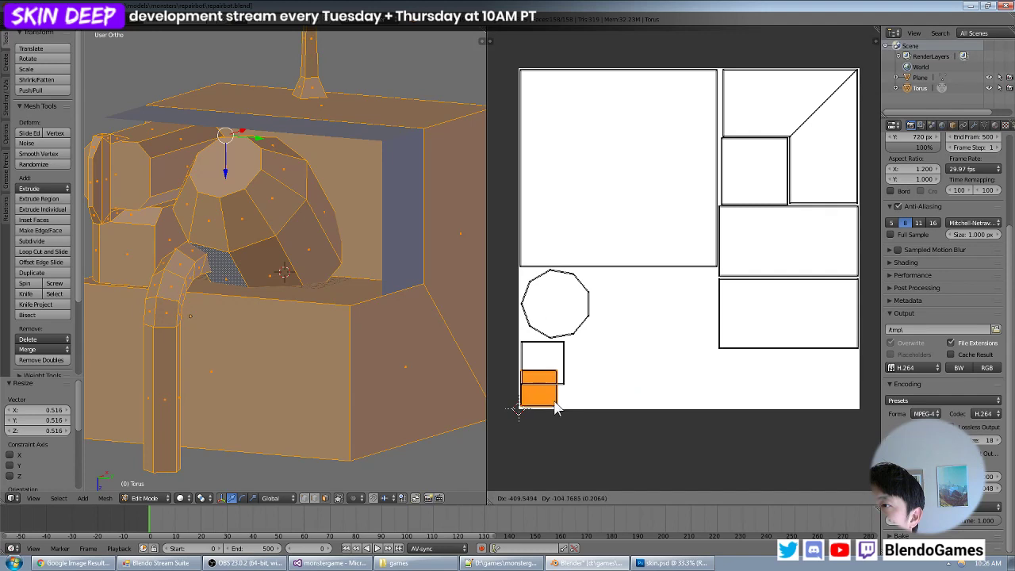
pyautogui.click(559, 408)
pyautogui.press('s')
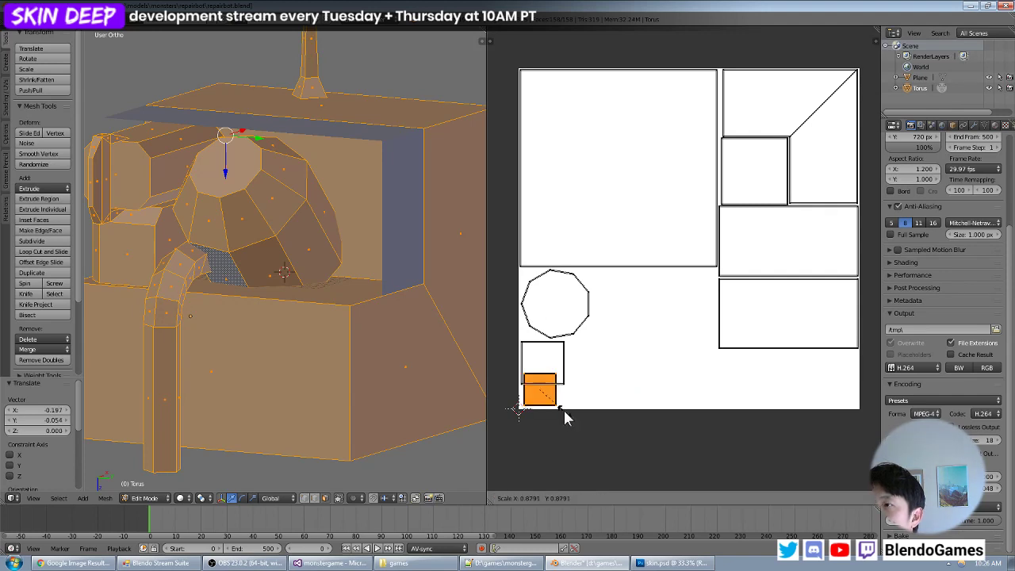
pyautogui.click(564, 410)
pyautogui.press('g')
pyautogui.click(560, 409)
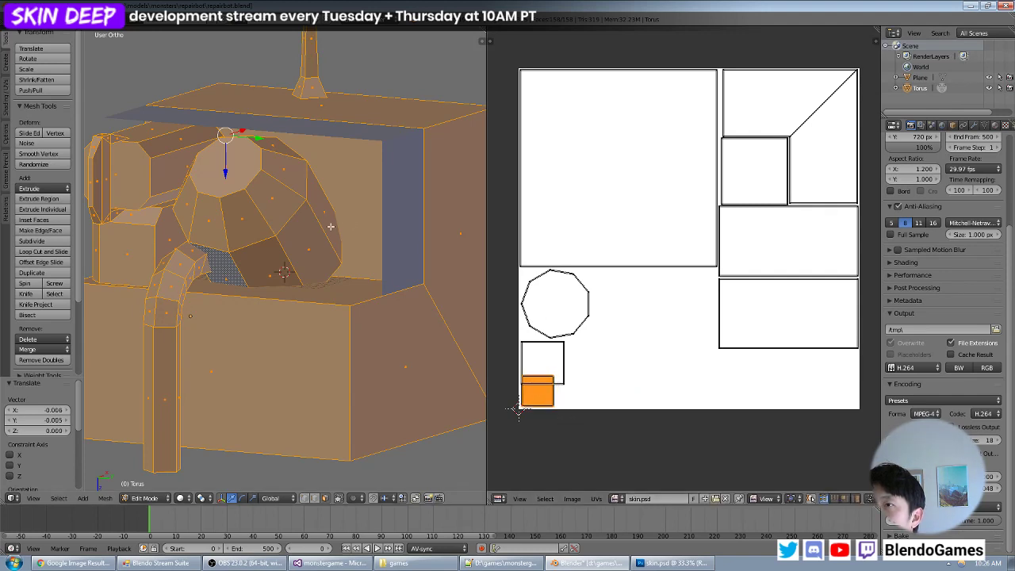
# - Select the overlapped square island, scale it to about 0.723 and align it directly above the corner square, beneath the ten-sided island
pyautogui.press('a')
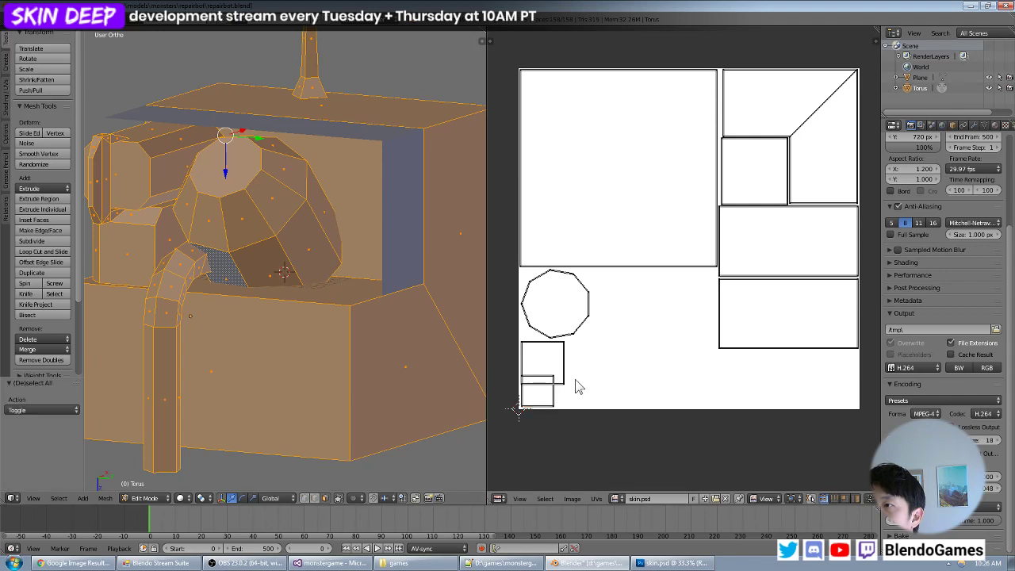
pyautogui.press('b')
pyautogui.moveTo(575, 377); pyautogui.dragTo(560, 389)
pyautogui.hotkey('ctrl', 'l')
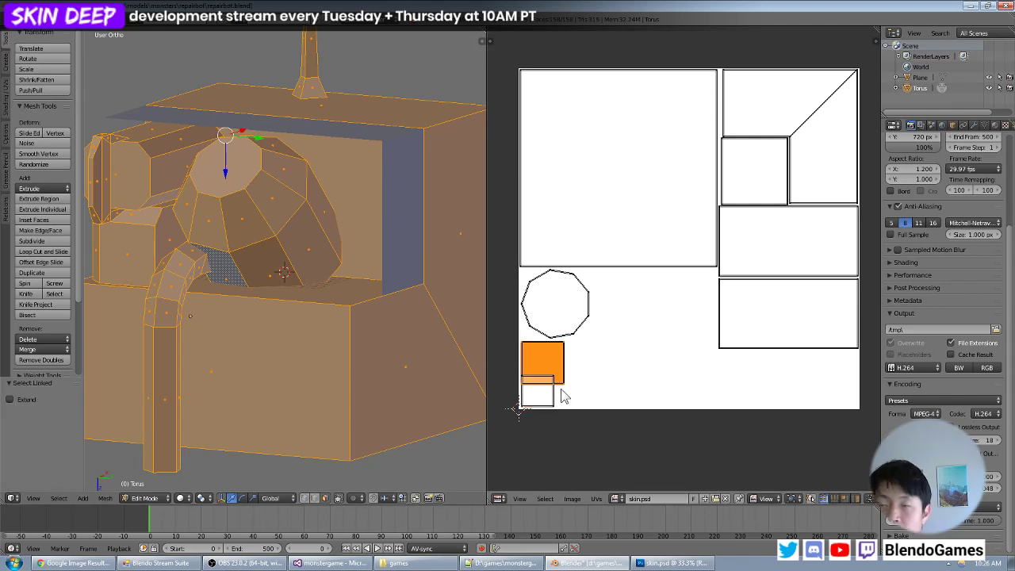
pyautogui.press('s')
pyautogui.click(569, 393)
pyautogui.press('g')
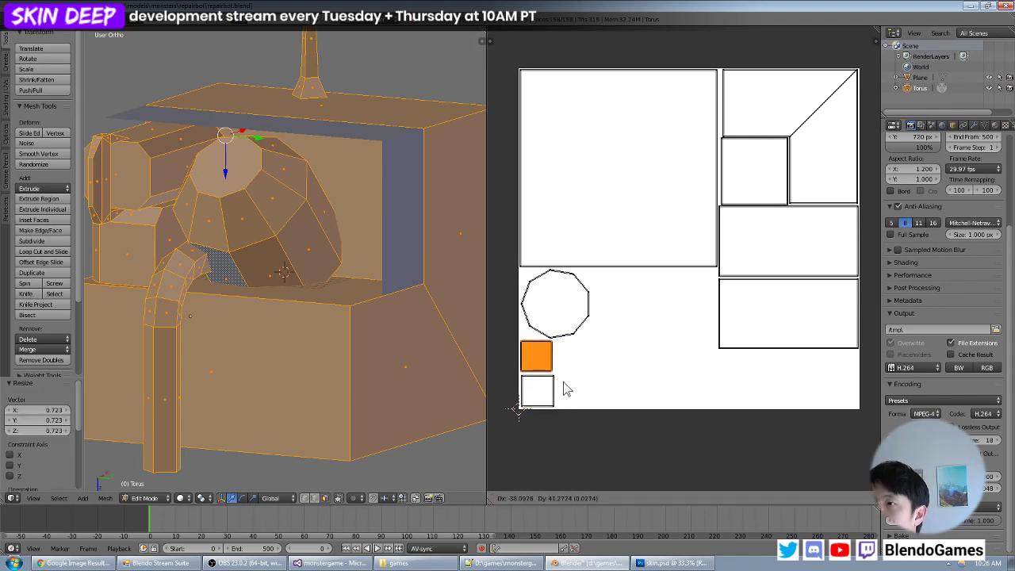
pyautogui.click(565, 383)
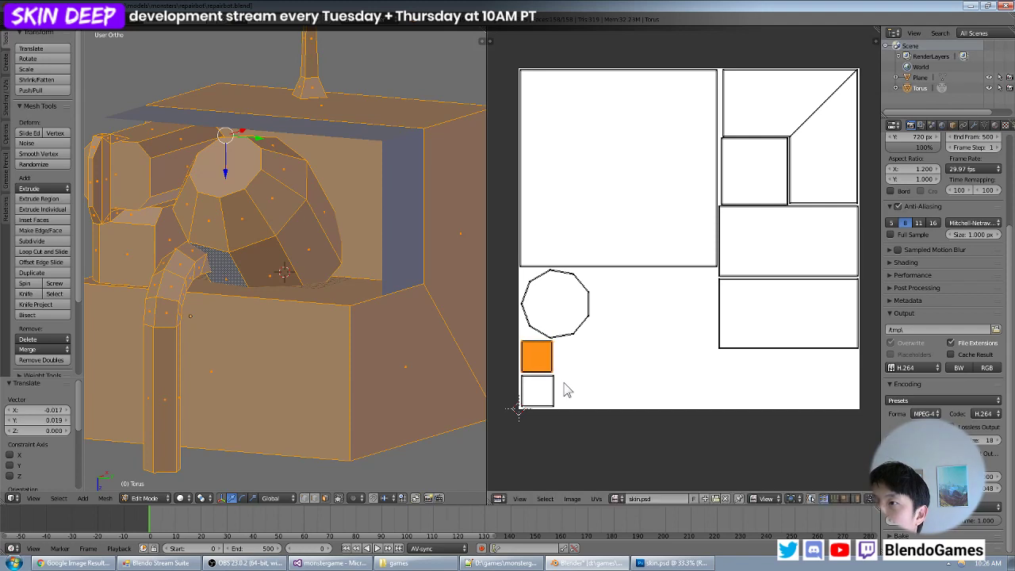
pyautogui.press('s')
pyautogui.click(566, 383)
pyautogui.press('g')
pyautogui.click(569, 390)
# - Select the pentagonal end face of the bent pipe and unwrap it with Project From View in top view
pyautogui.scroll(-3, 294, 260)
pyautogui.moveTo(287, 271); pyautogui.dragTo(364, 248, button='middle')
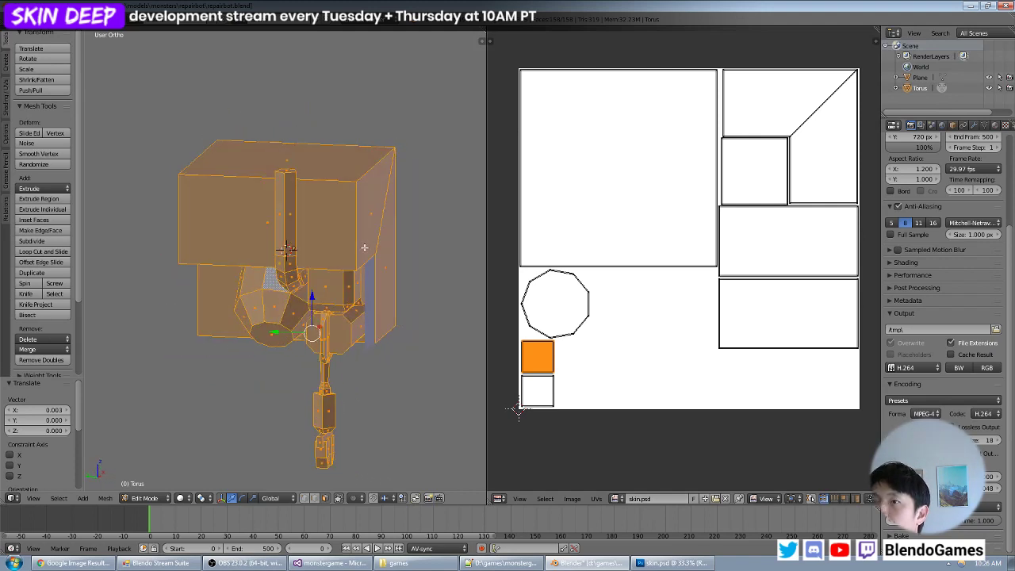
pyautogui.rightClick(291, 216)
pyautogui.moveTo(328, 193); pyautogui.dragTo(319, 218, button='middle')
pyautogui.scroll(1, 296, 219)
pyautogui.rightClick(274, 203)
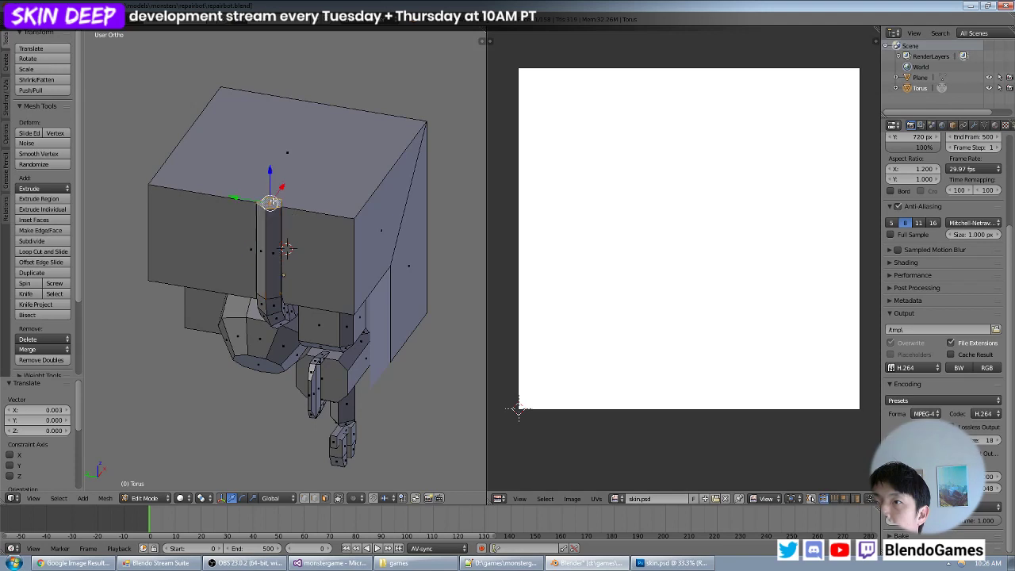
pyautogui.press('KP_7')
pyautogui.press('u')
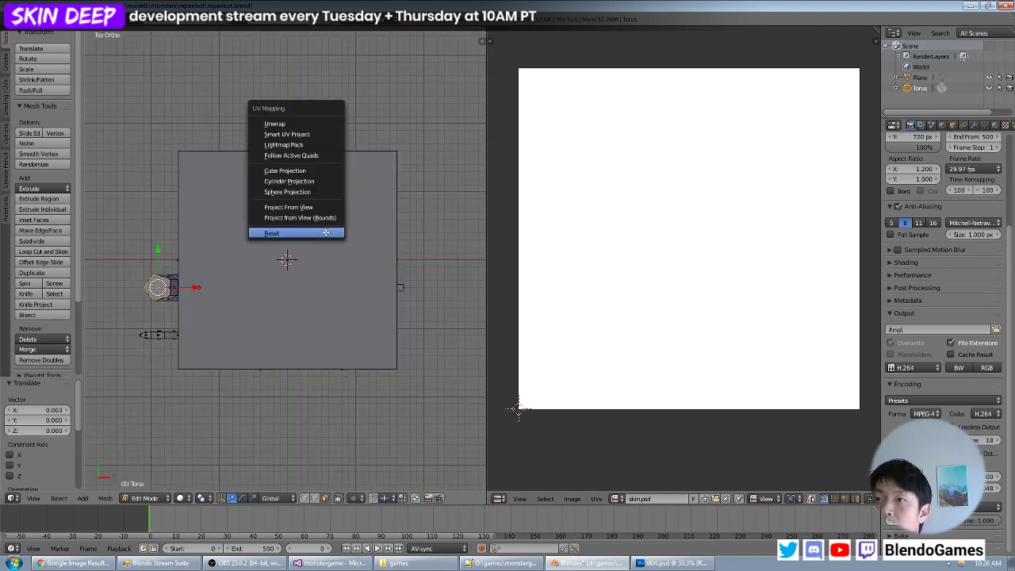
pyautogui.click(321, 217)
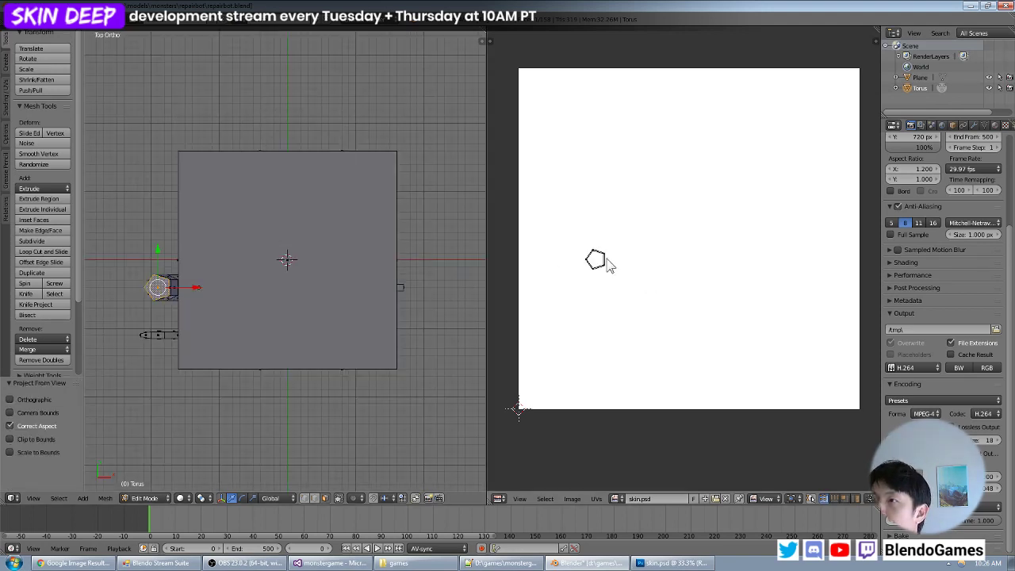
# - Move the pentagon UV island into the empty lower part of the image and scale it to about 1.913
pyautogui.press('g')
pyautogui.click(664, 386)
pyautogui.press('s')
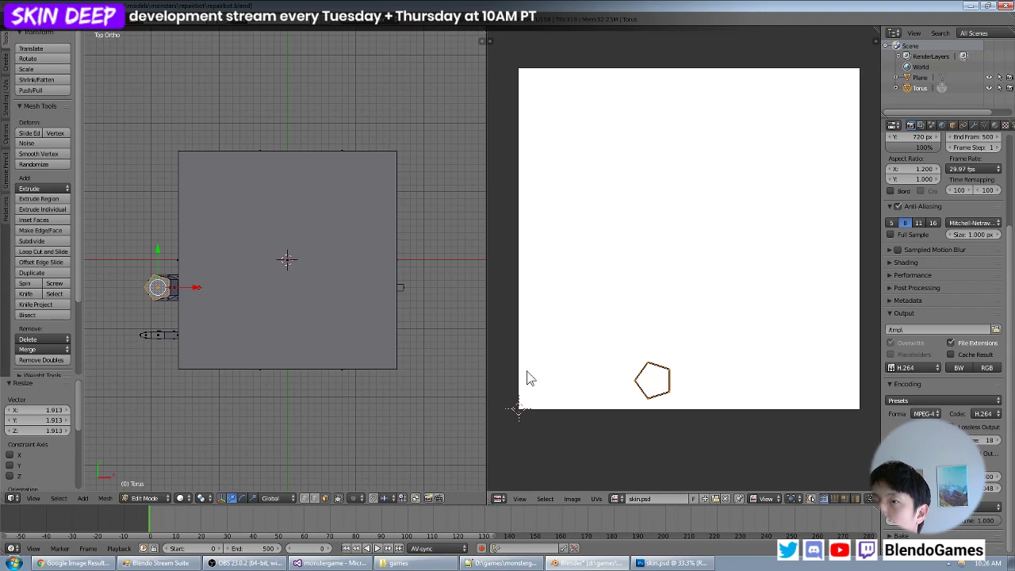
# - Move the pentagon UV island out of the image to just below its lower edge
pyautogui.click(525, 378)
pyautogui.moveTo(256, 321); pyautogui.dragTo(307, 259, button='middle')
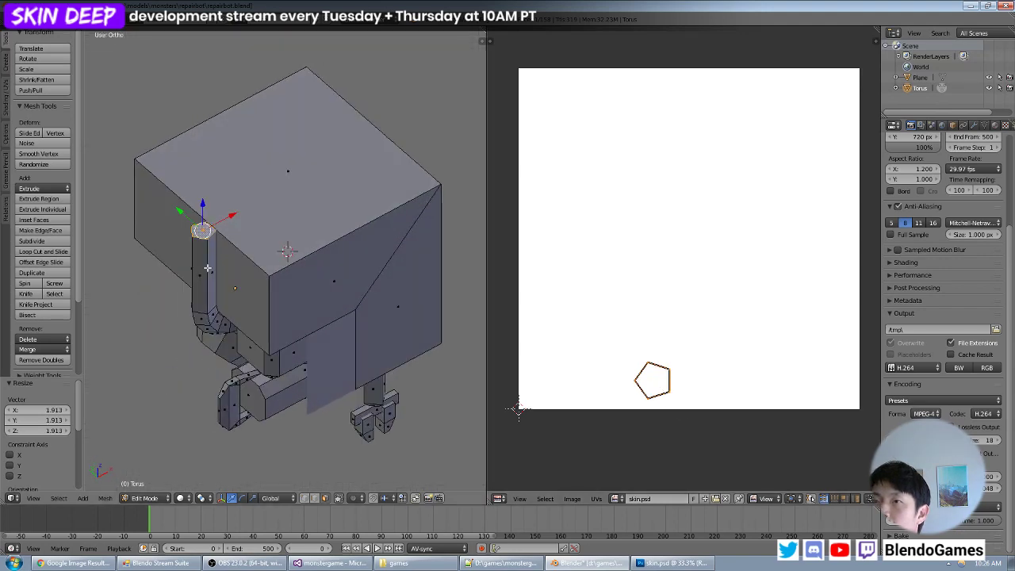
pyautogui.press('g')
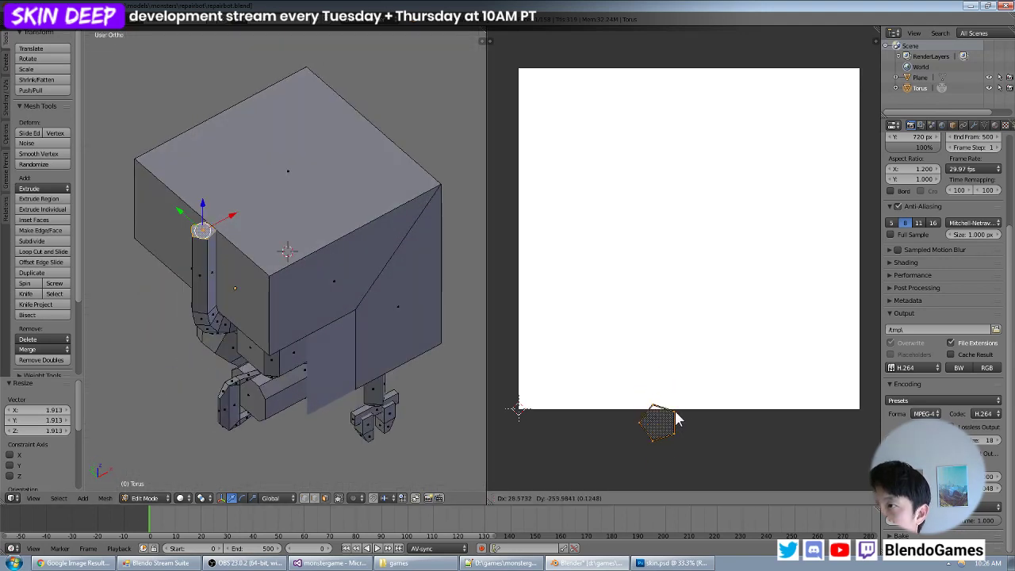
pyautogui.click(676, 429)
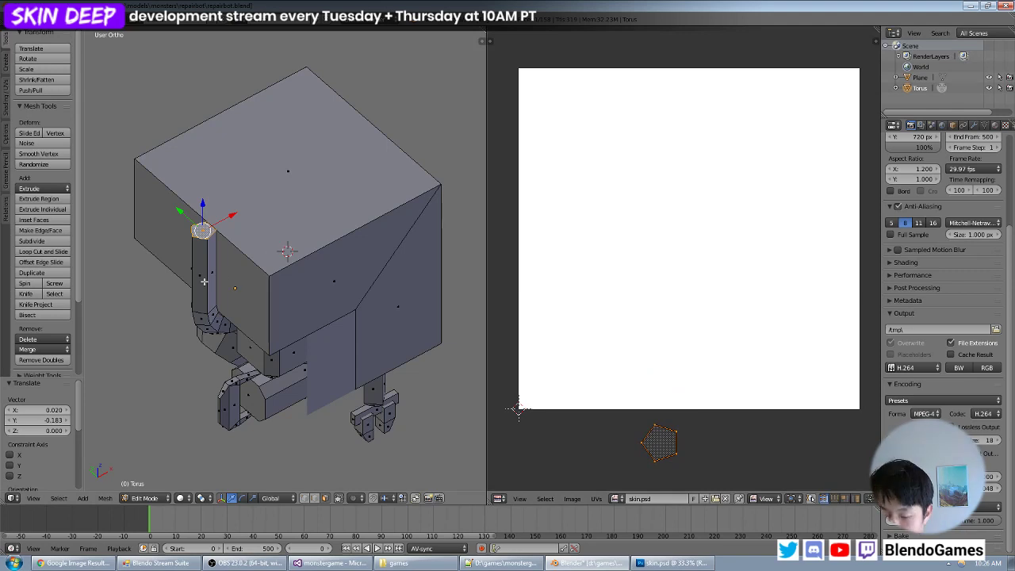
# - Select the bent pipe's linked faces without the pentagonal end cap and unwrap them with Project From View in front view
pyautogui.hotkey('ctrl', 'l')
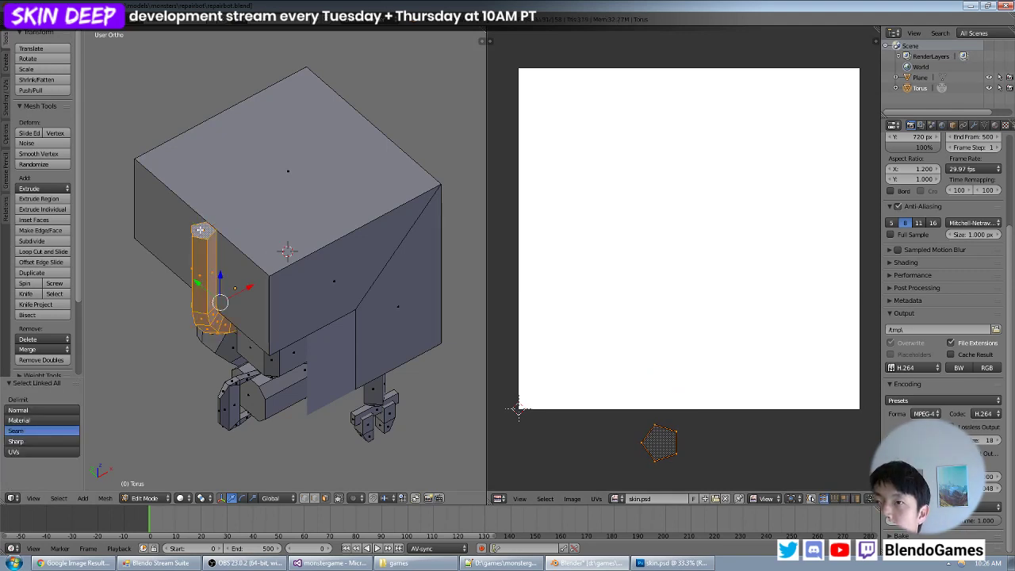
pyautogui.moveTo(200, 230); pyautogui.dragTo(365, 219, button='middle')
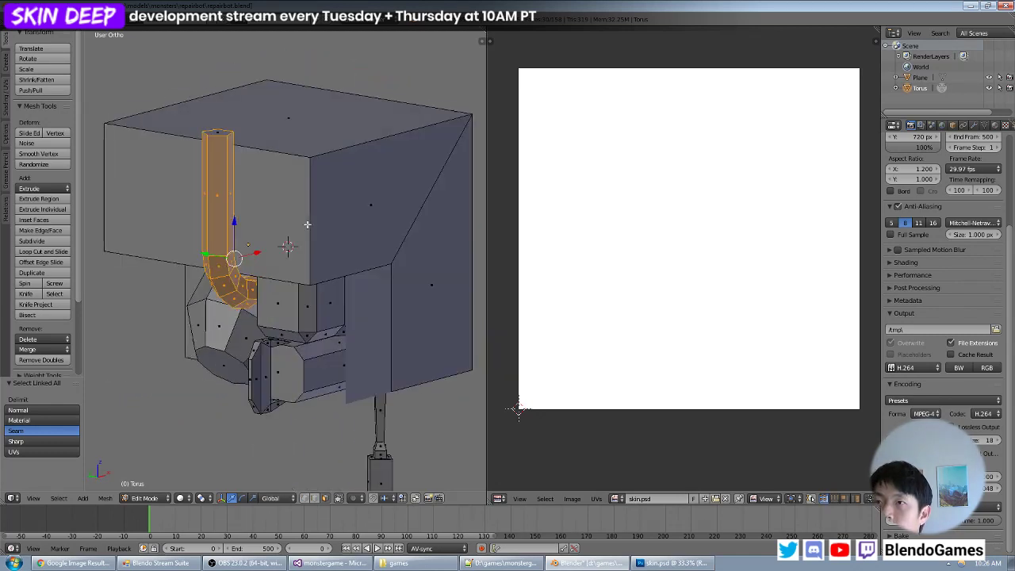
pyautogui.press('KP_1')
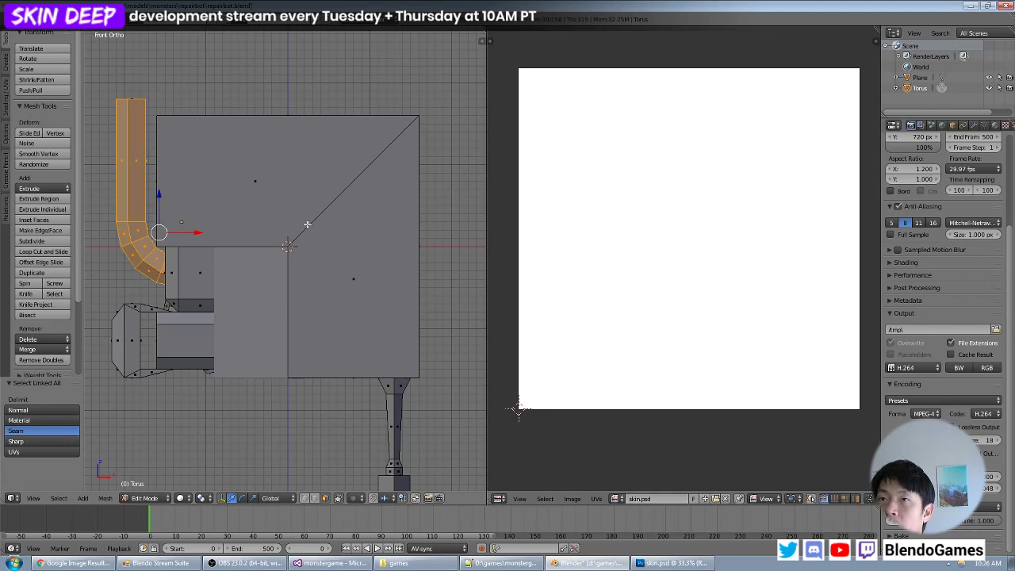
pyautogui.keyDown('shift'); pyautogui.moveTo(192, 184); pyautogui.dragTo(330, 250, button='middle'); pyautogui.keyUp('shift')
pyautogui.press('u')
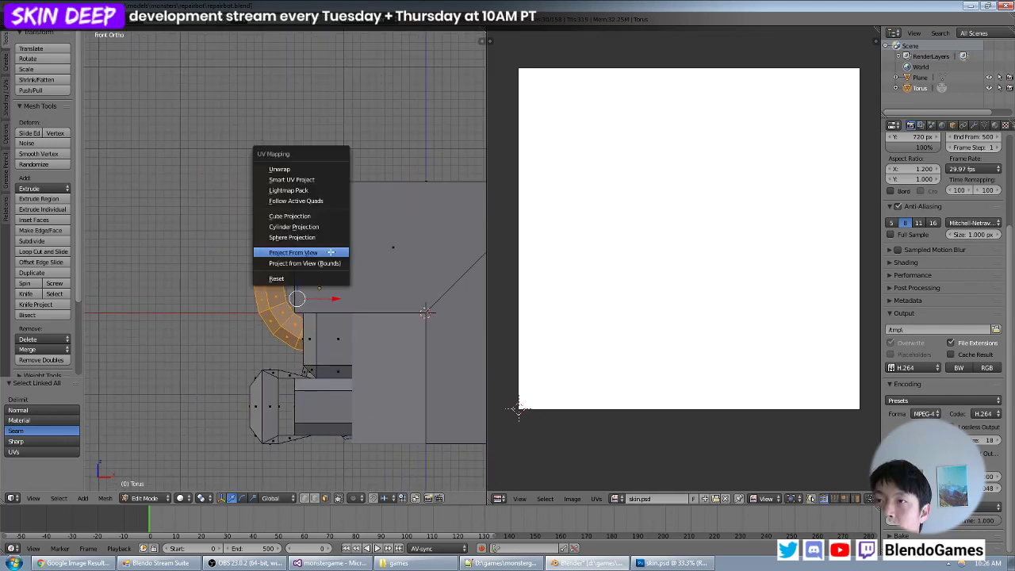
pyautogui.click(330, 251)
# - Move the pipe's UV island down across the image's lower edge and select the whole mesh to show every UV island
pyautogui.press('a')
pyautogui.press('g')
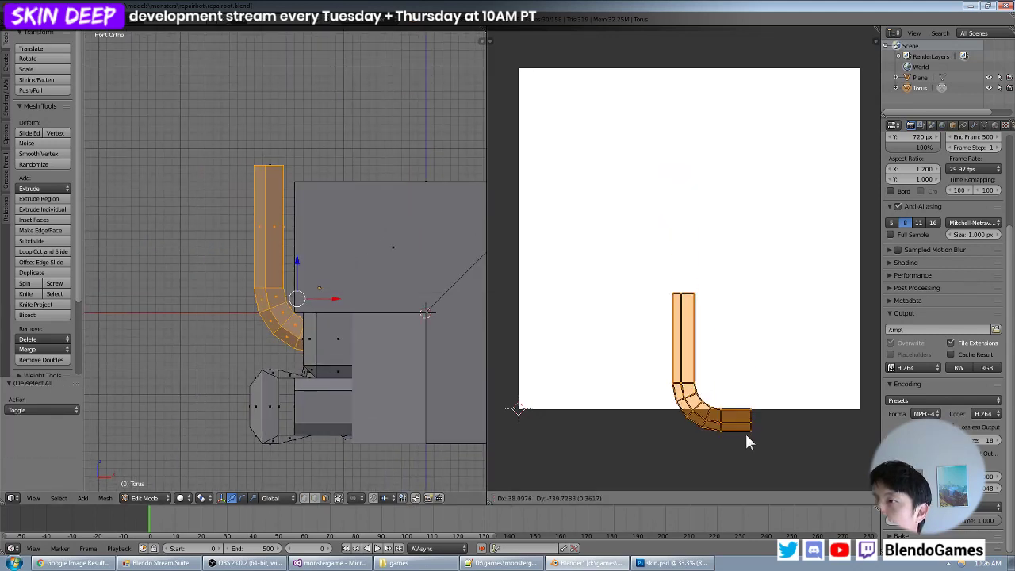
pyautogui.click(748, 450)
pyautogui.press('a')
pyautogui.press('a')
pyautogui.press('a')
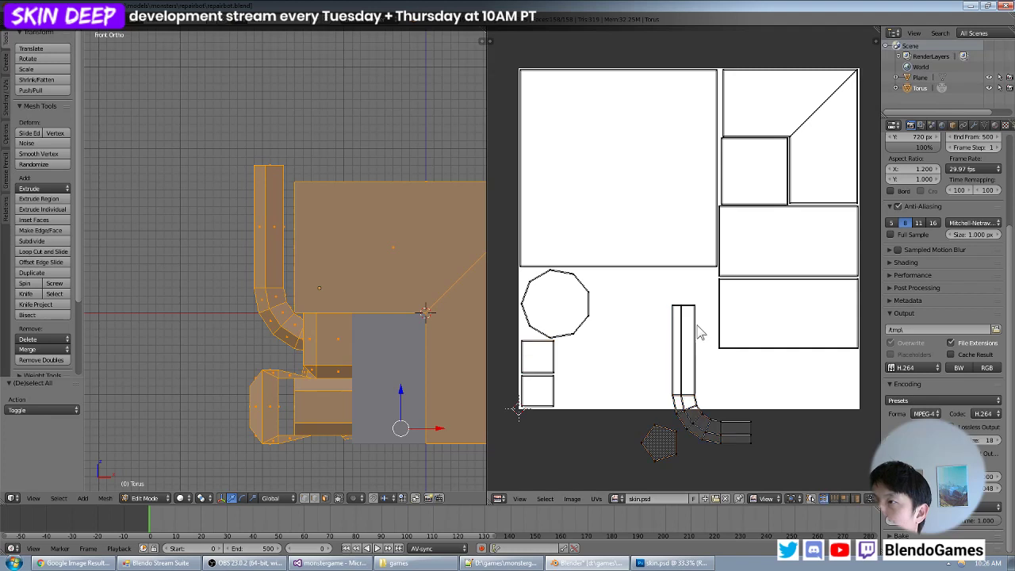
pyautogui.press('b')
pyautogui.moveTo(702, 295); pyautogui.dragTo(684, 319)
pyautogui.hotkey('ctrl', 'l')
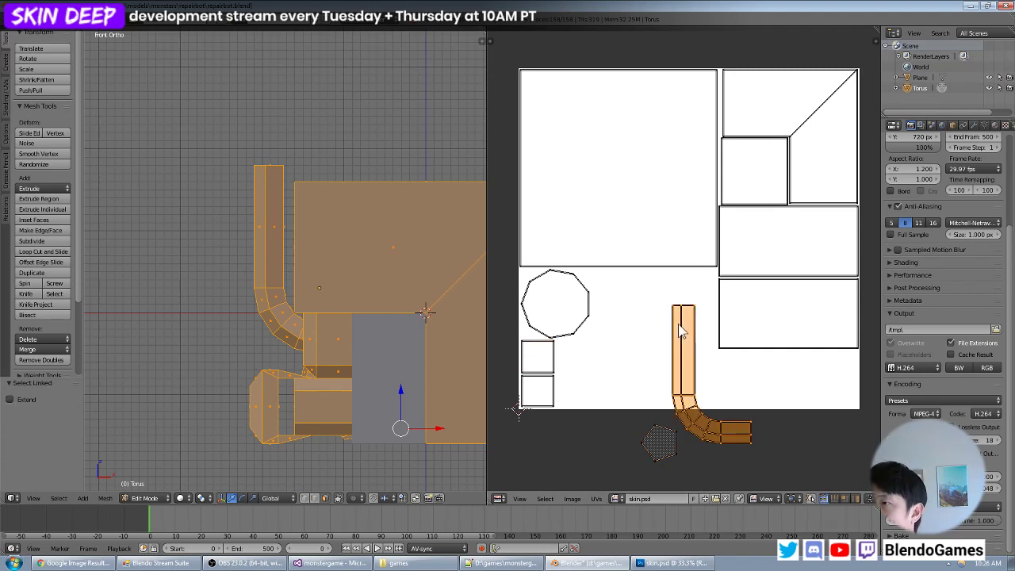
pyautogui.press('a')
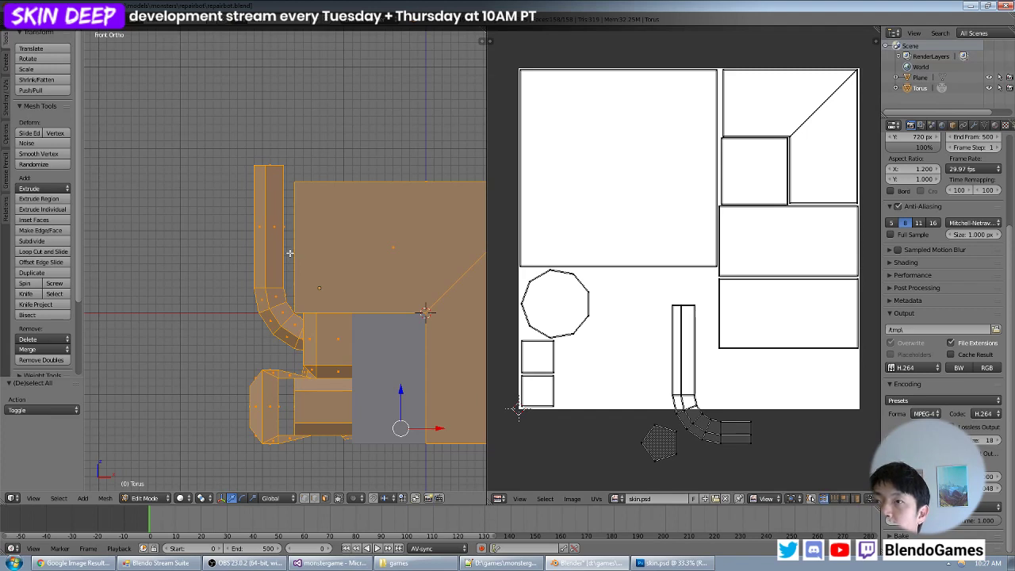
pyautogui.moveTo(236, 232); pyautogui.dragTo(298, 223, button='middle')
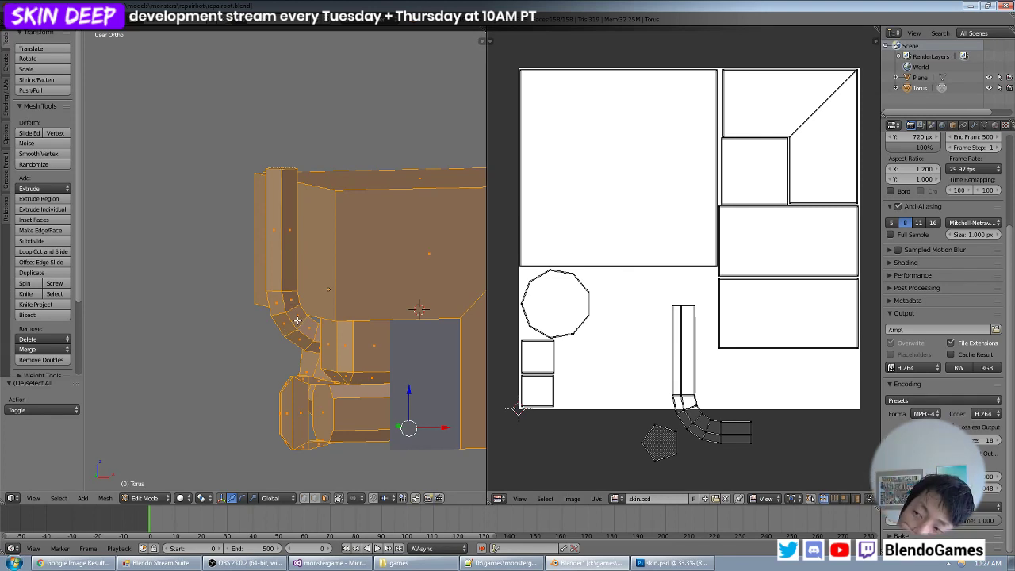
pyautogui.press('a')
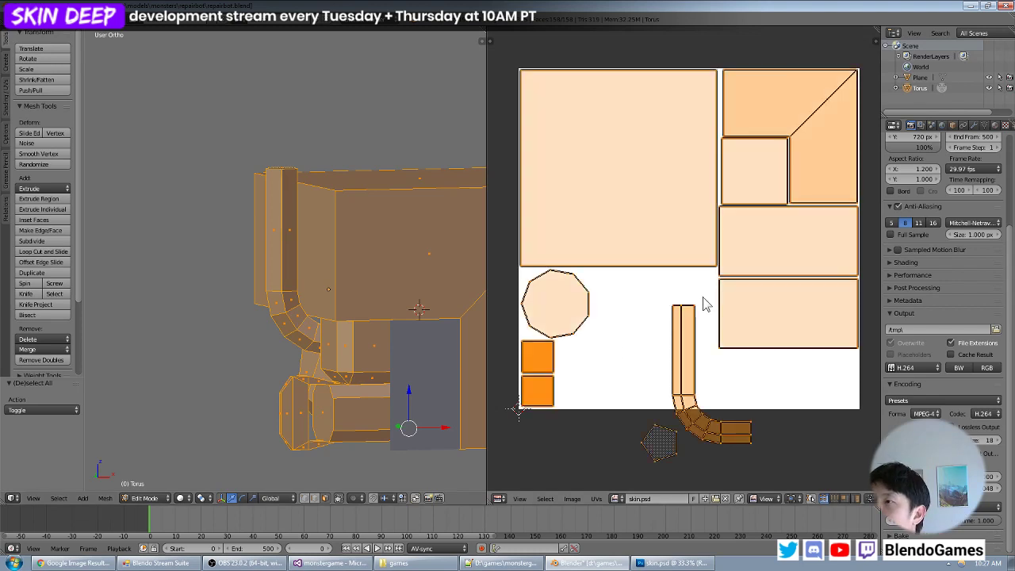
pyautogui.press('a')
# - Select the complete bent pipe UV island and rotate it 90 degrees
pyautogui.press('b')
pyautogui.moveTo(704, 298); pyautogui.dragTo(670, 329)
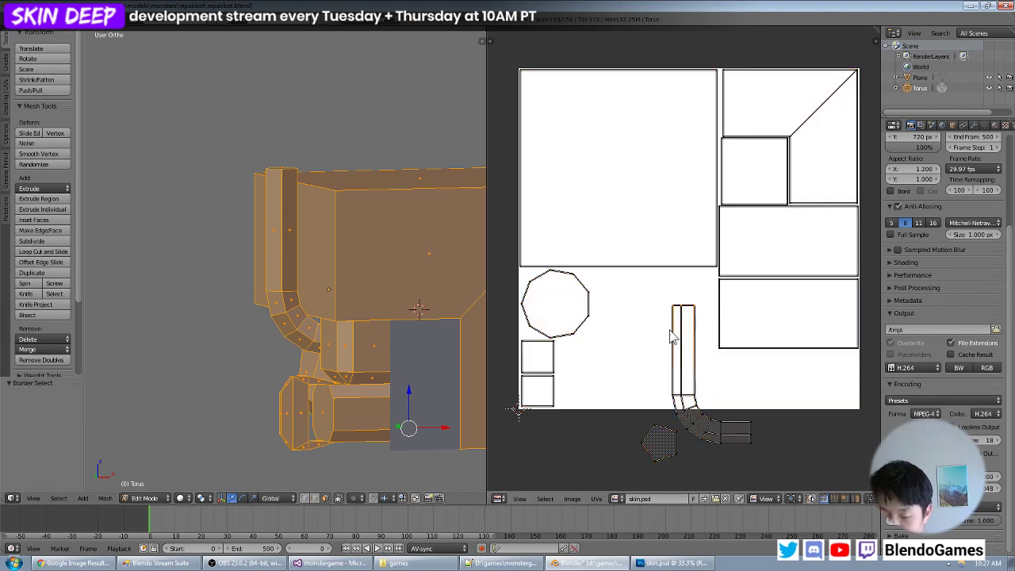
pyautogui.hotkey('ctrl', 'l')
pyautogui.write('r90')
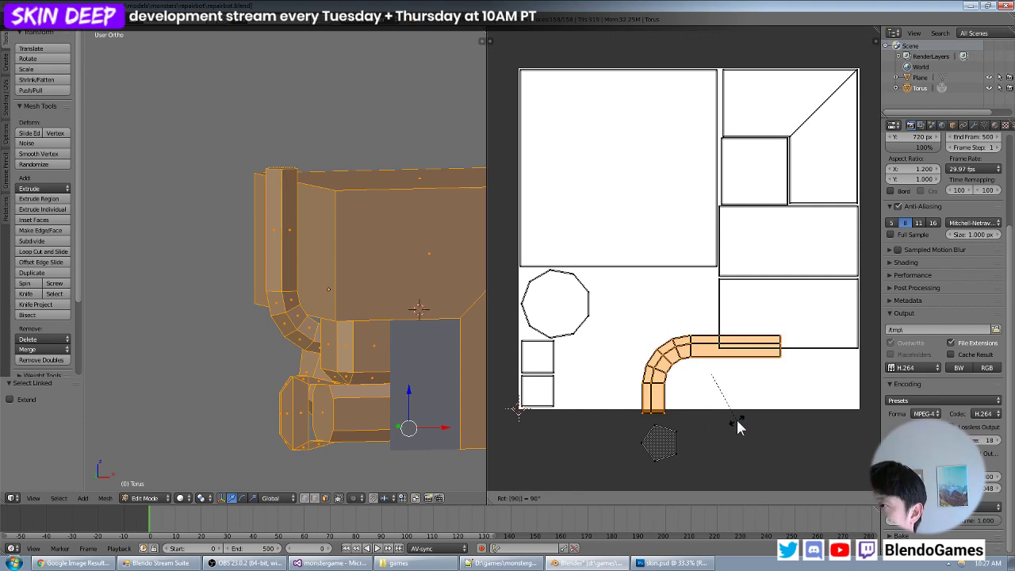
pyautogui.press('Return')
# - Scale the pipe island down and fit it into the image's lower-right corner, beneath the stacked rectangles
pyautogui.press('s')
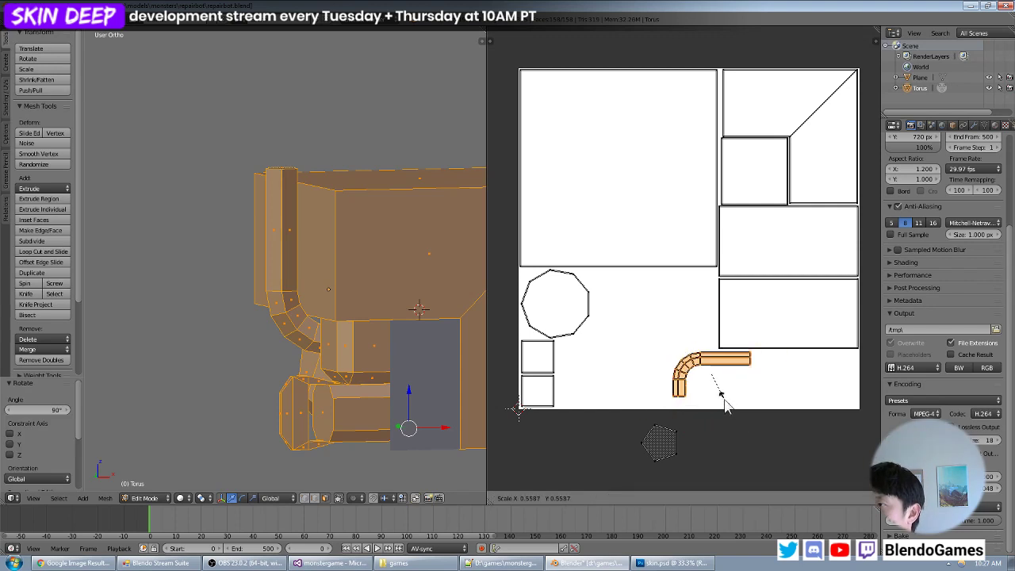
pyautogui.click(791, 406)
pyautogui.press('g')
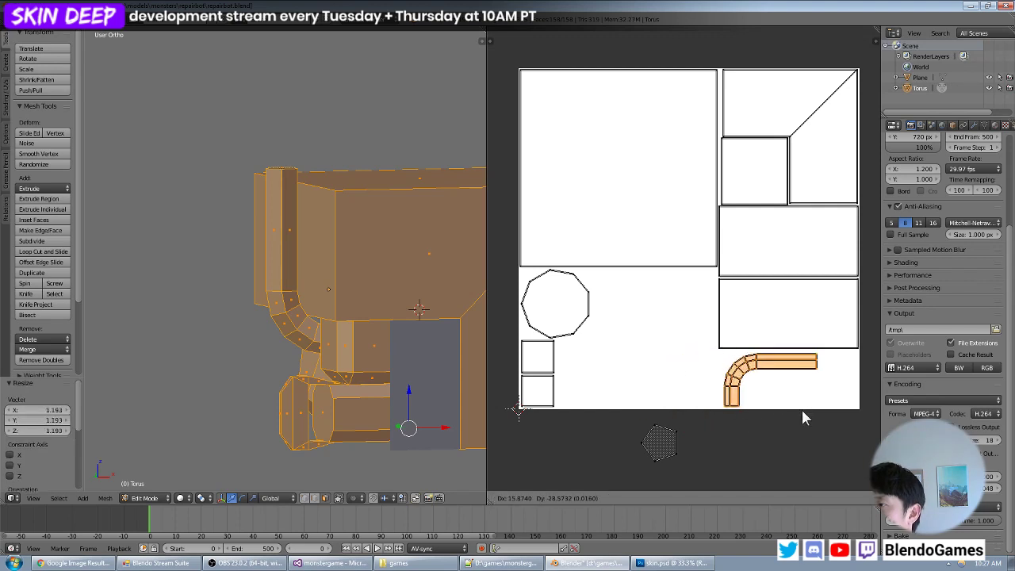
pyautogui.click(801, 410)
pyautogui.press('s')
pyautogui.click(808, 410)
pyautogui.press('g')
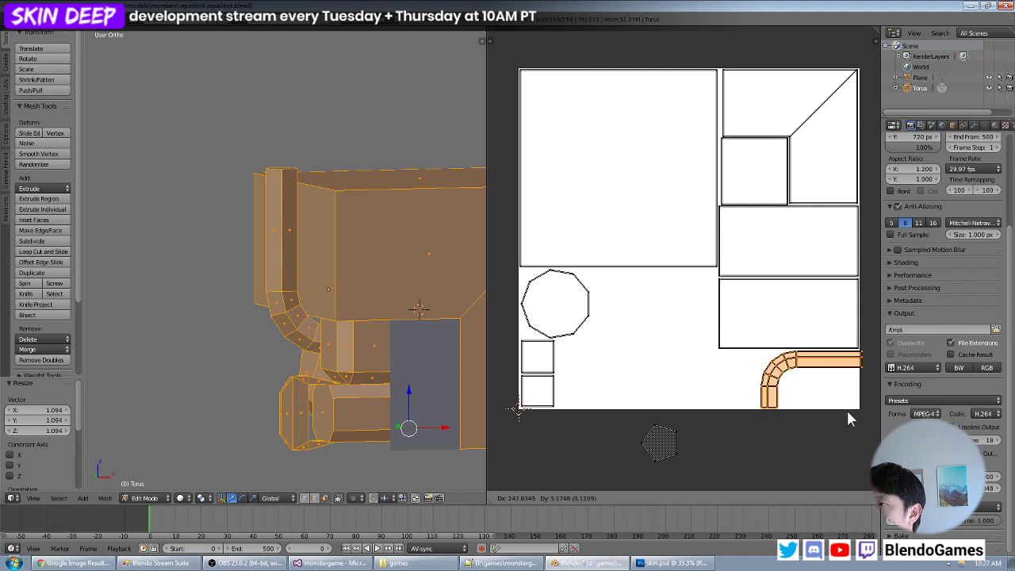
pyautogui.click(843, 410)
pyautogui.press('g')
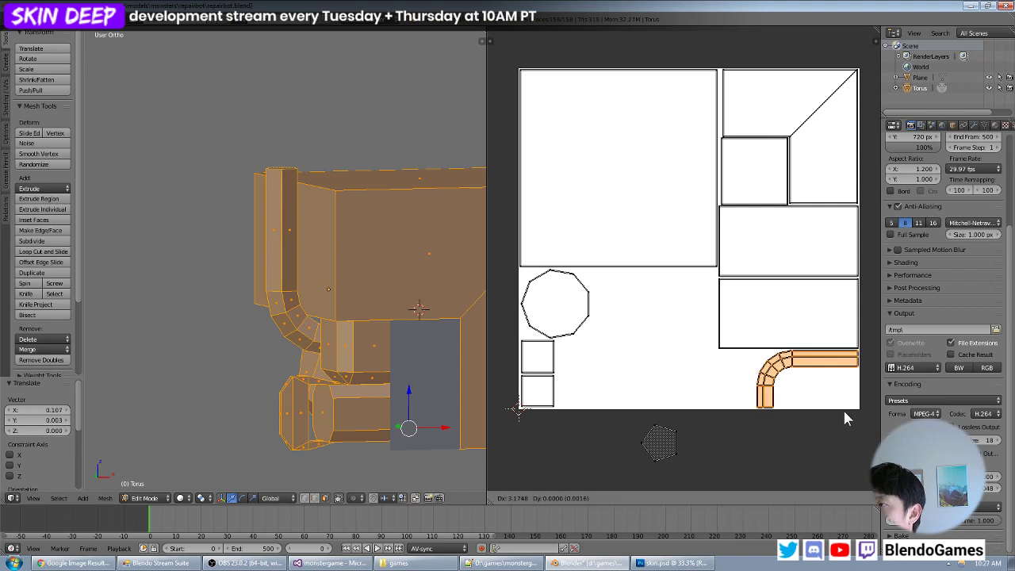
pyautogui.click(845, 419)
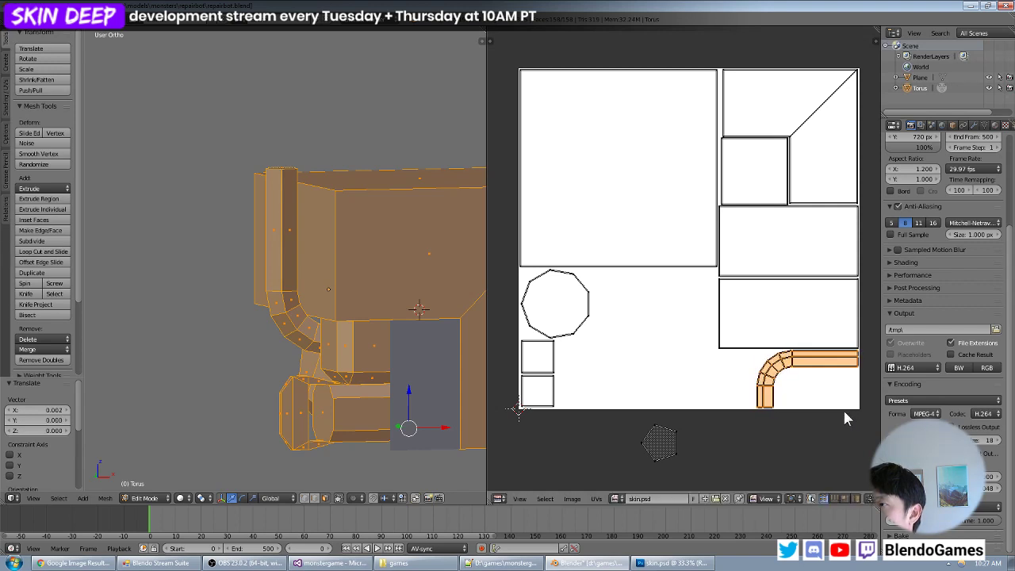
# - Select the pentagon island, move it inside the pipe island's bend and rotate it about 17.6 degrees so one side lies flat
pyautogui.press('a')
pyautogui.press('b')
pyautogui.moveTo(685, 423); pyautogui.dragTo(634, 465)
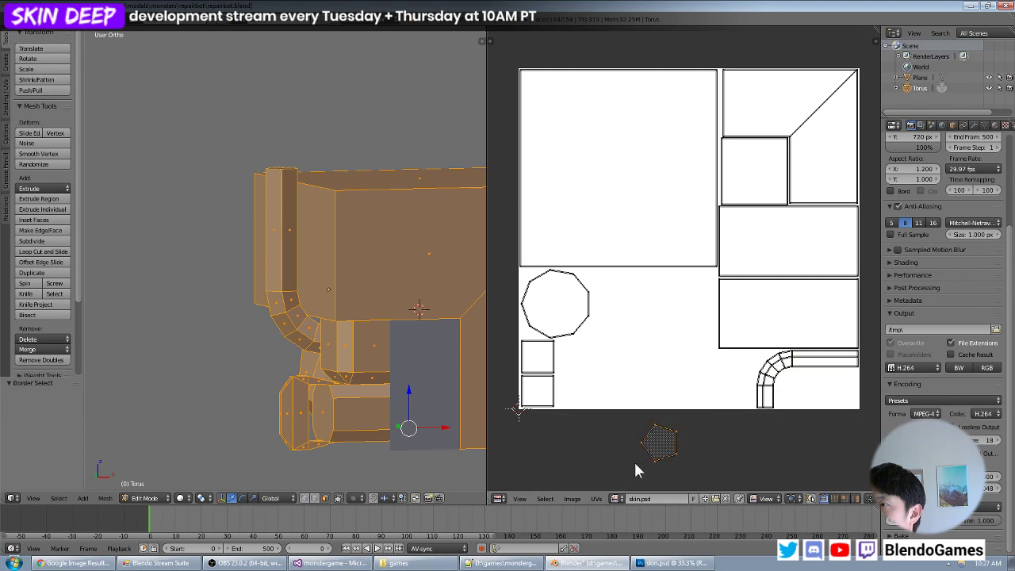
pyautogui.press('g')
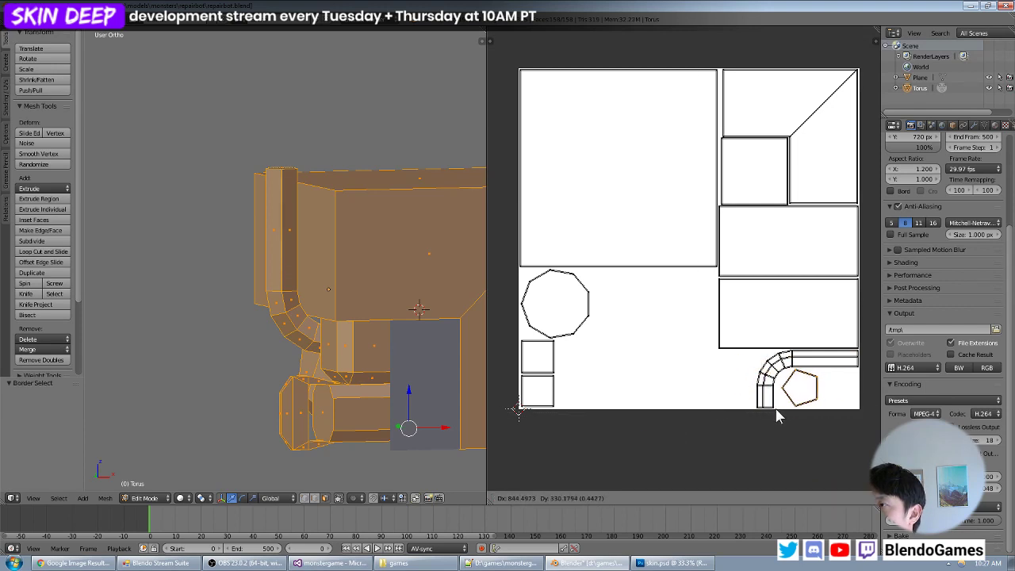
pyautogui.click(781, 409)
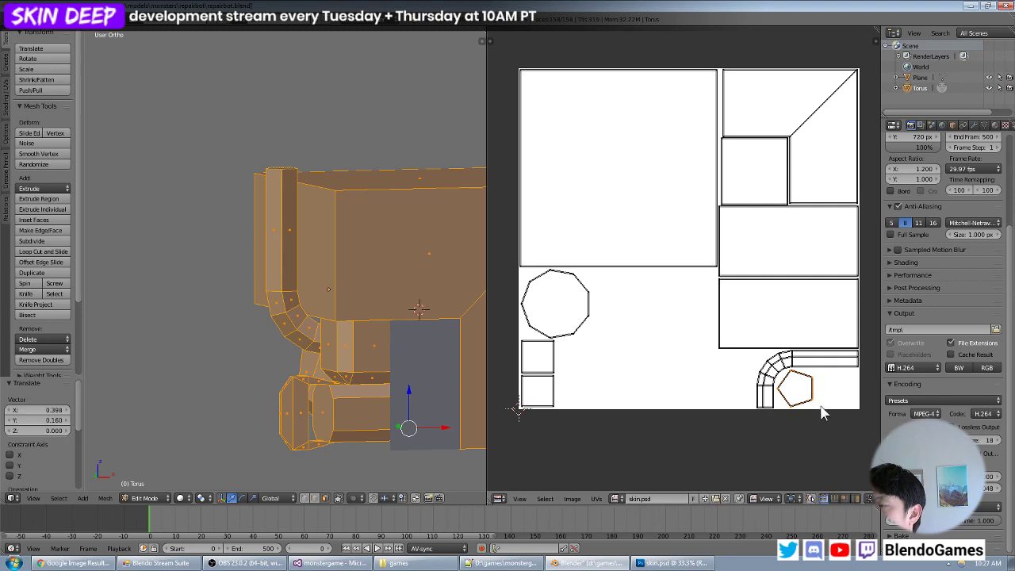
pyautogui.press('r')
pyautogui.click(830, 413)
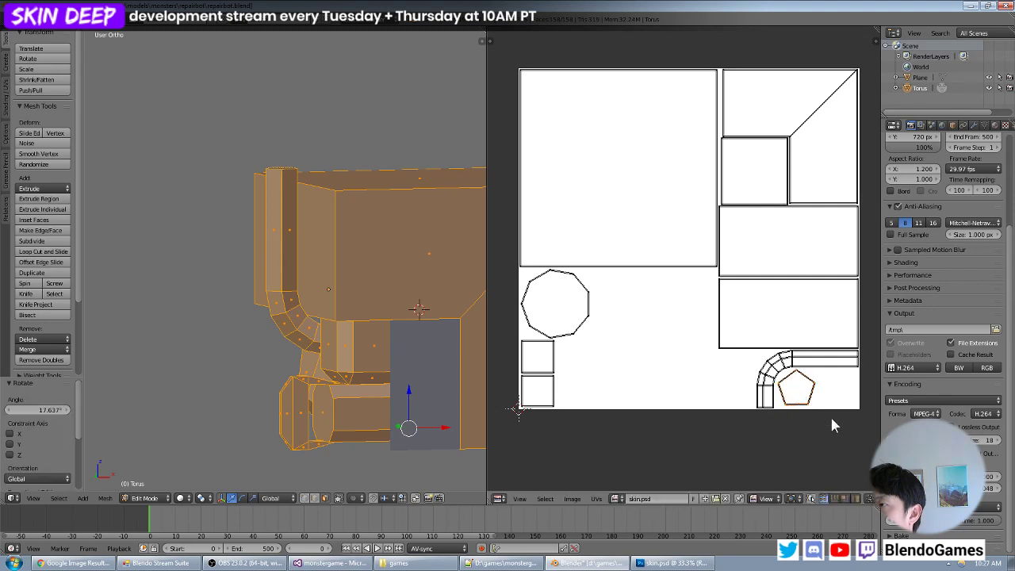
# - Enlarge the pentagon by about 1.146 and 1.013, nudging it to fit snugly between the pipe island and the image's lower edge
pyautogui.scroll(5, 829, 414)
pyautogui.moveTo(700, 425); pyautogui.dragTo(711, 200, button='middle')
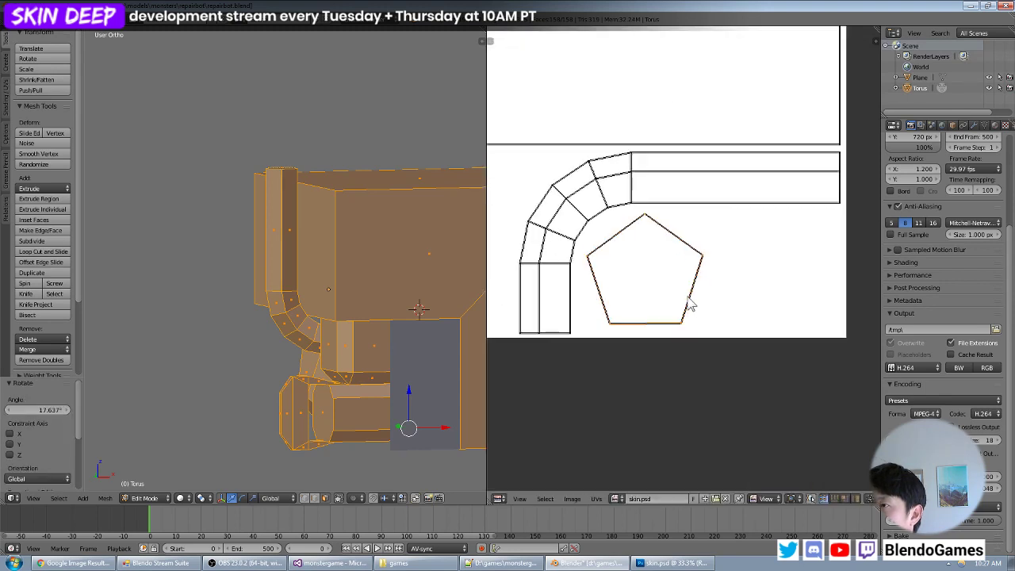
pyautogui.press('s')
pyautogui.click(702, 309)
pyautogui.press('g')
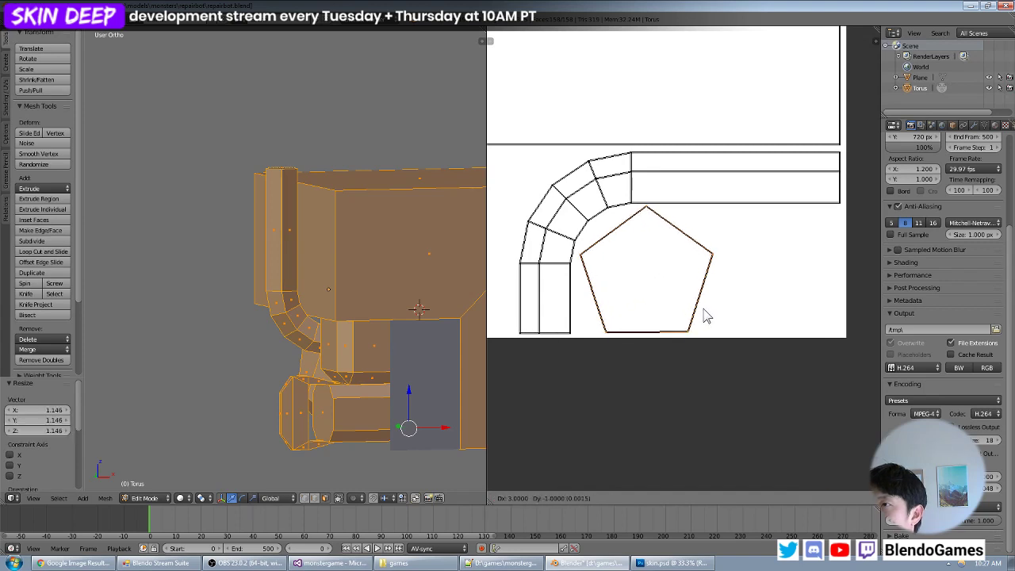
pyautogui.click(706, 311)
pyautogui.press('s')
pyautogui.click(709, 316)
pyautogui.press('g')
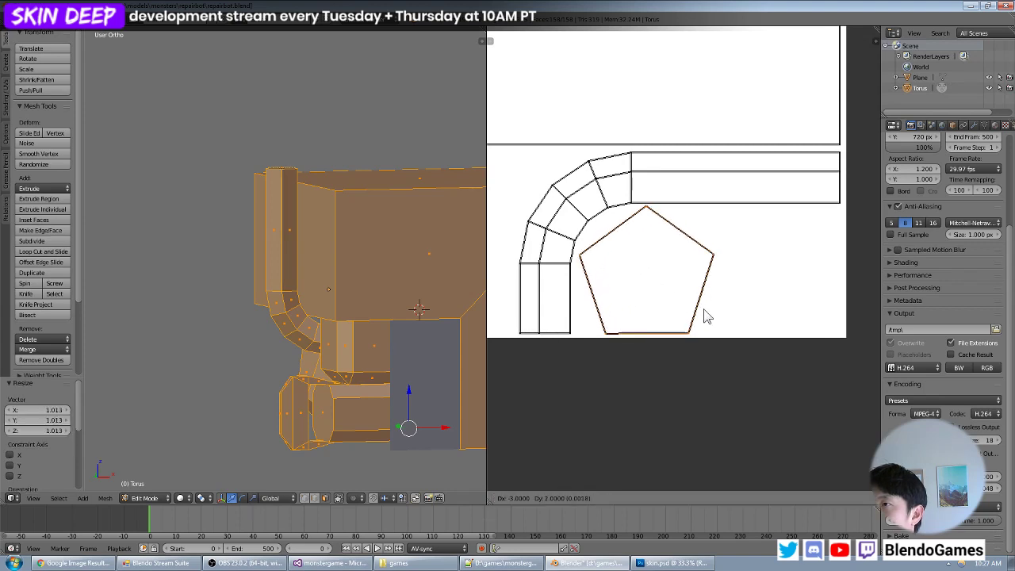
pyautogui.click(705, 317)
pyautogui.scroll(-5, 692, 297)
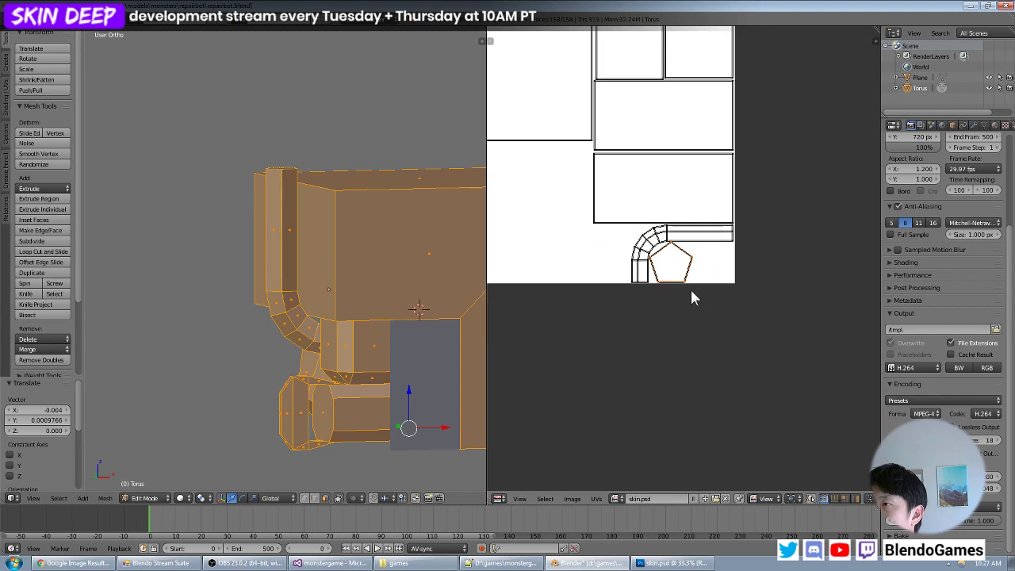
# - Examine the mesh and the full UV layout, including the islands still lying outside the image
pyautogui.press('a')
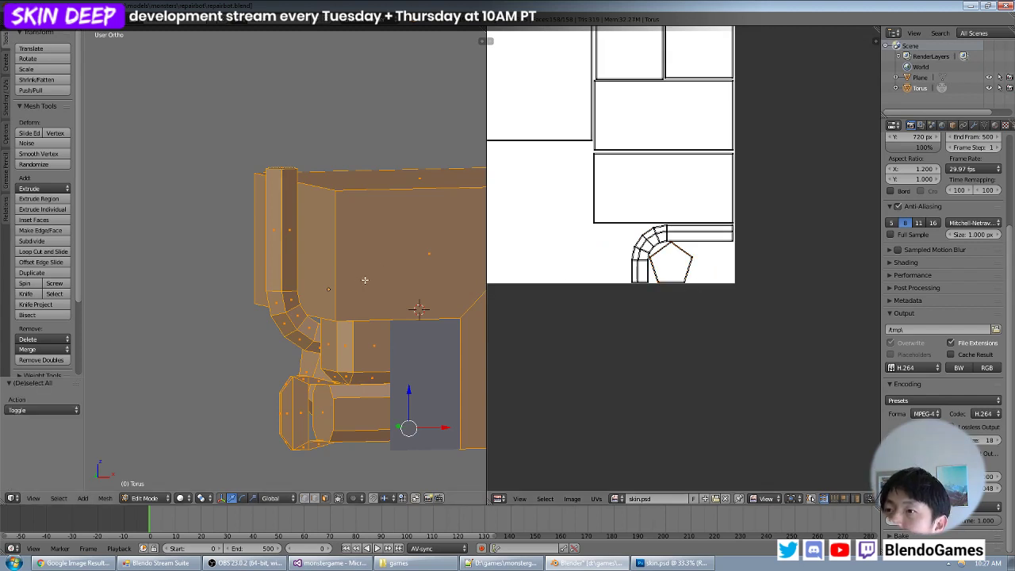
pyautogui.moveTo(364, 280); pyautogui.dragTo(435, 267, button='middle')
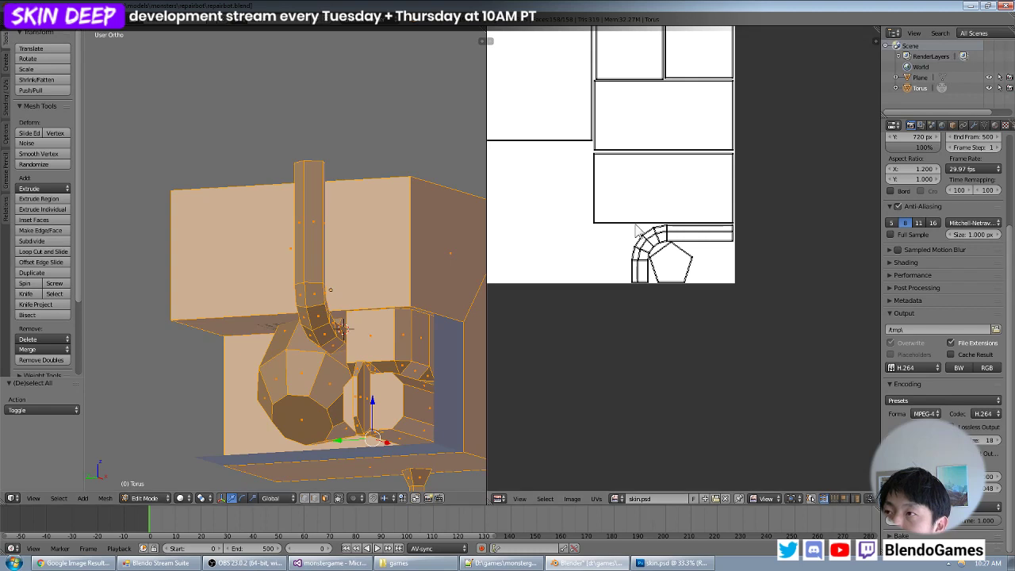
pyautogui.scroll(-3, 658, 208)
pyautogui.moveTo(588, 190); pyautogui.dragTo(681, 228, button='middle')
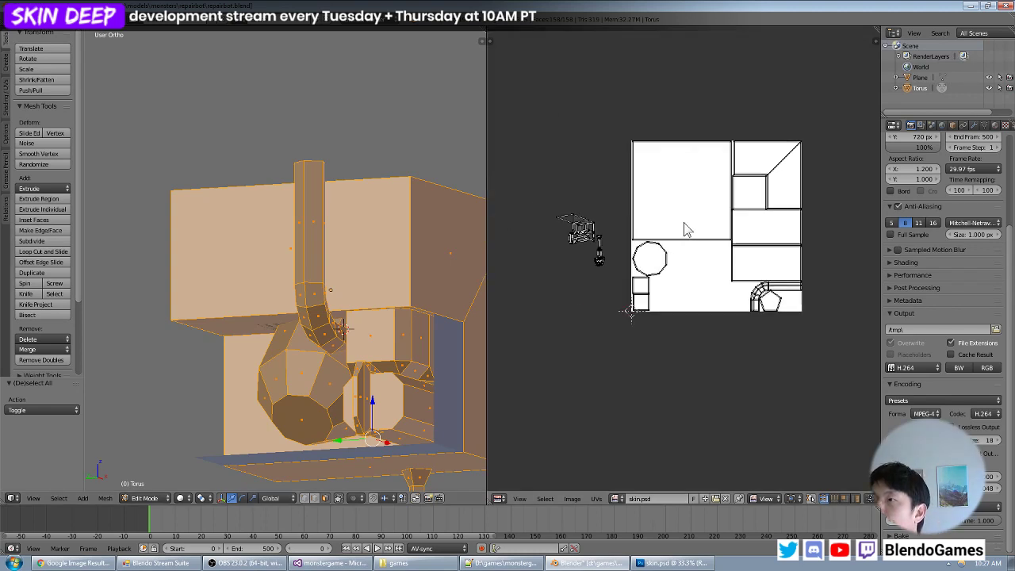
pyautogui.scroll(1, 681, 228)
pyautogui.press('a')
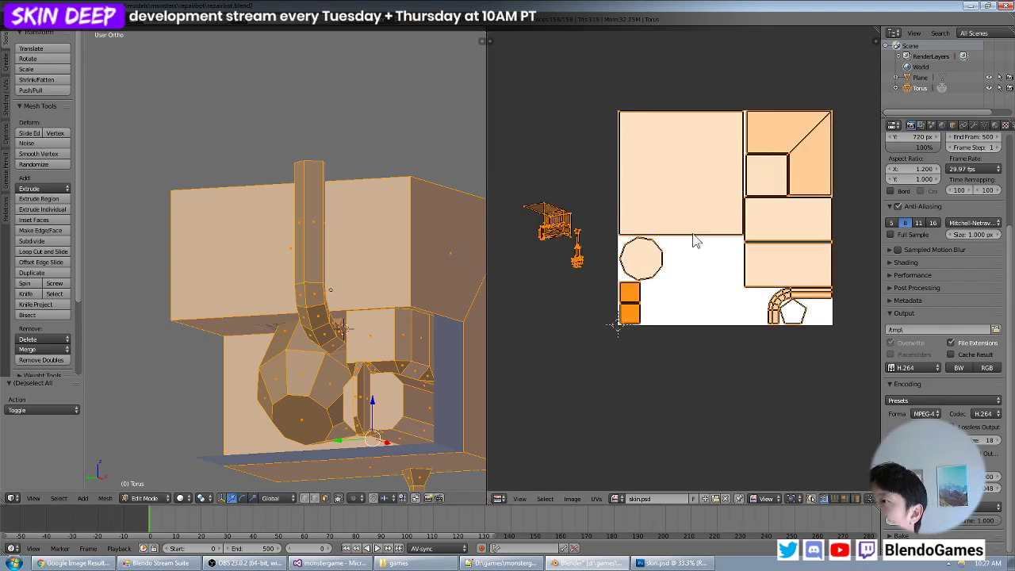
pyautogui.press('a')
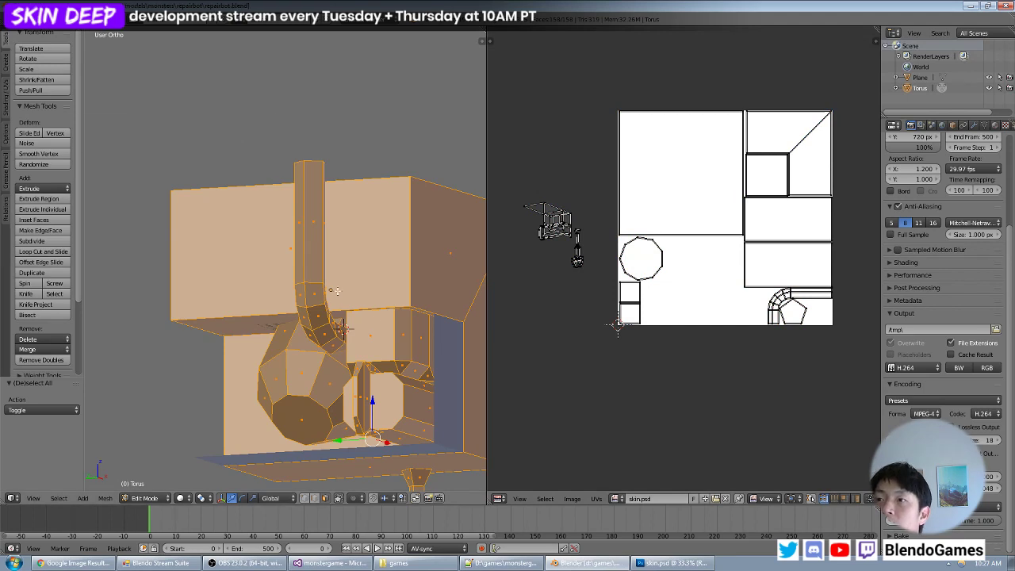
# - Leave Edit Mode on the robot mesh and select the separate Plane object around the lower body
pyautogui.scroll(-3, 387, 300)
pyautogui.moveTo(387, 300); pyautogui.dragTo(389, 324, button='middle')
pyautogui.press('Tab')
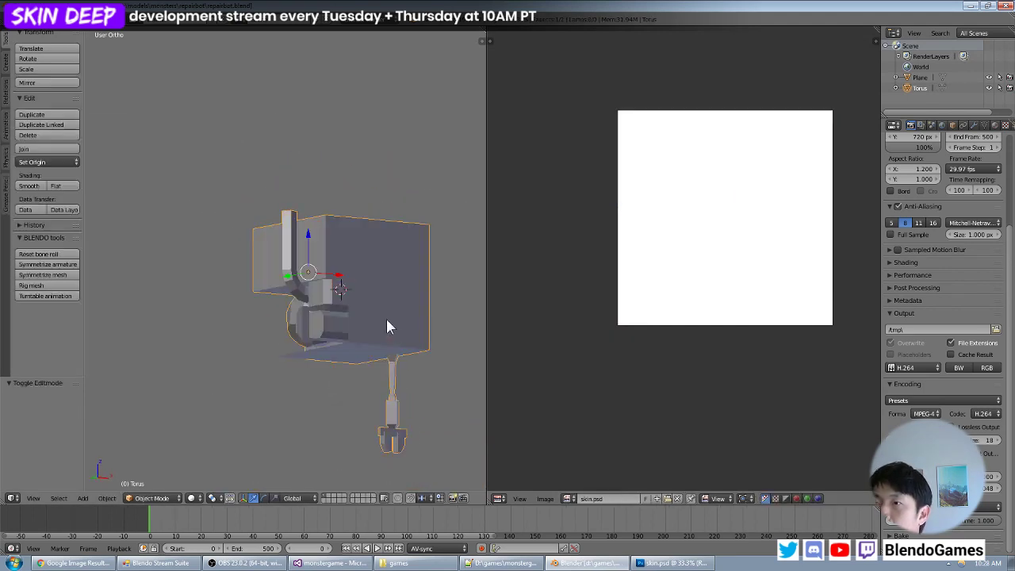
pyautogui.press('Tab')
pyautogui.press('Tab')
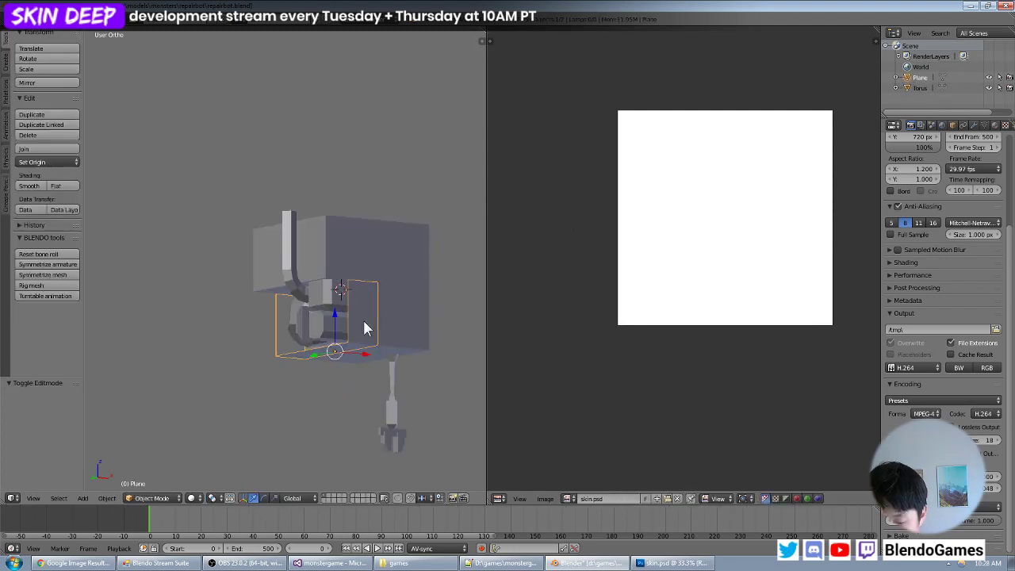
# - Hide the separate Plane object, then select the robot mesh and enter Edit Mode on it
pyautogui.press('h')
pyautogui.scroll(5, 357, 329)
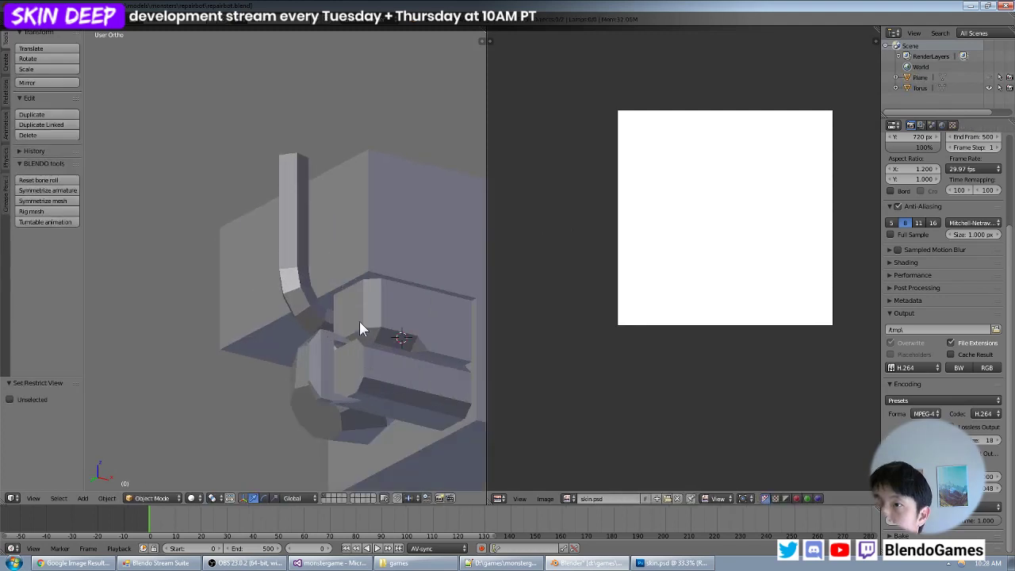
pyautogui.rightClick(411, 369)
pyautogui.press('Tab')
# - Select the long side faces of the horizontal faceted barrel beneath the body, without its end cap
pyautogui.rightClick(378, 380)
pyautogui.keyDown('shift'); pyautogui.moveTo(395, 374); pyautogui.dragTo(283, 284, button='middle'); pyautogui.keyUp('shift')
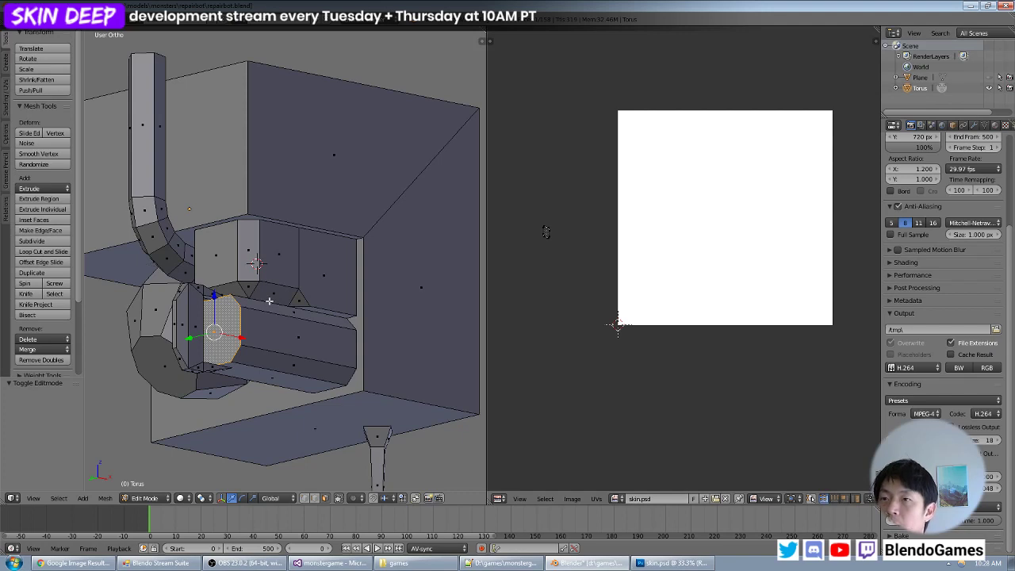
pyautogui.moveTo(283, 312); pyautogui.dragTo(272, 348, button='middle')
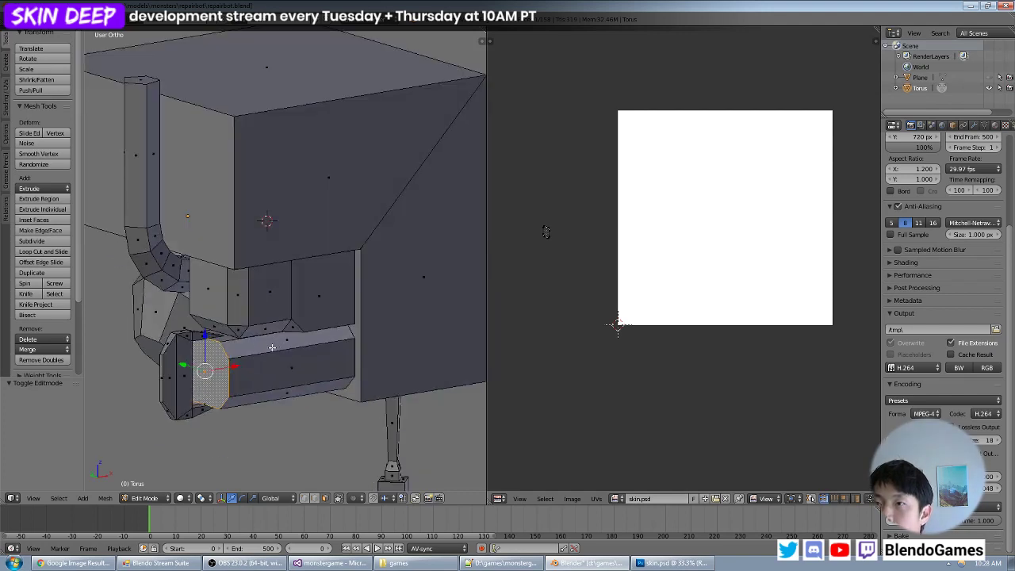
pyautogui.rightClick(229, 339)
pyautogui.keyDown('shift'); pyautogui.rightClick(249, 353); pyautogui.keyUp('shift')
pyautogui.keyDown('shift'); pyautogui.rightClick(252, 370); pyautogui.keyUp('shift')
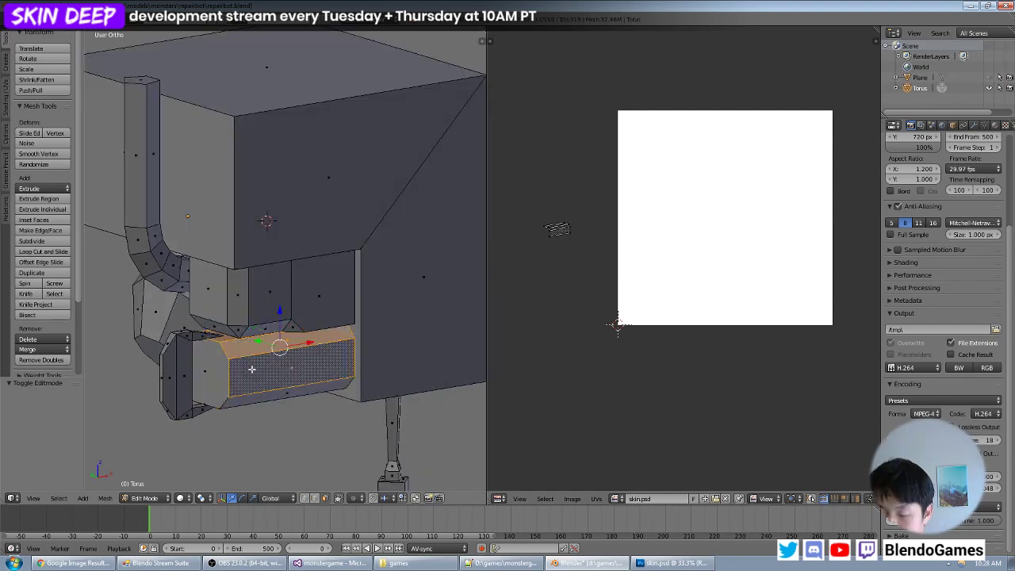
pyautogui.keyDown('shift'); pyautogui.rightClick(238, 401); pyautogui.keyUp('shift')
pyautogui.moveTo(271, 389); pyautogui.dragTo(237, 379, button='middle')
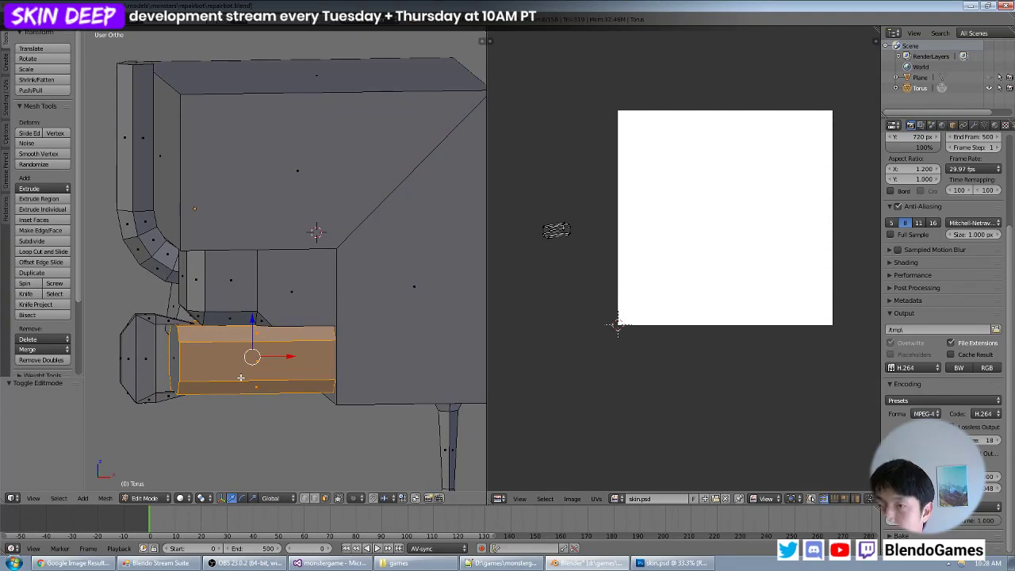
# - UV map the selected barrel faces with Project From View, looking from slightly above the front view
pyautogui.press('KP_4')
pyautogui.press('KP_6')
pyautogui.press('KP_3')
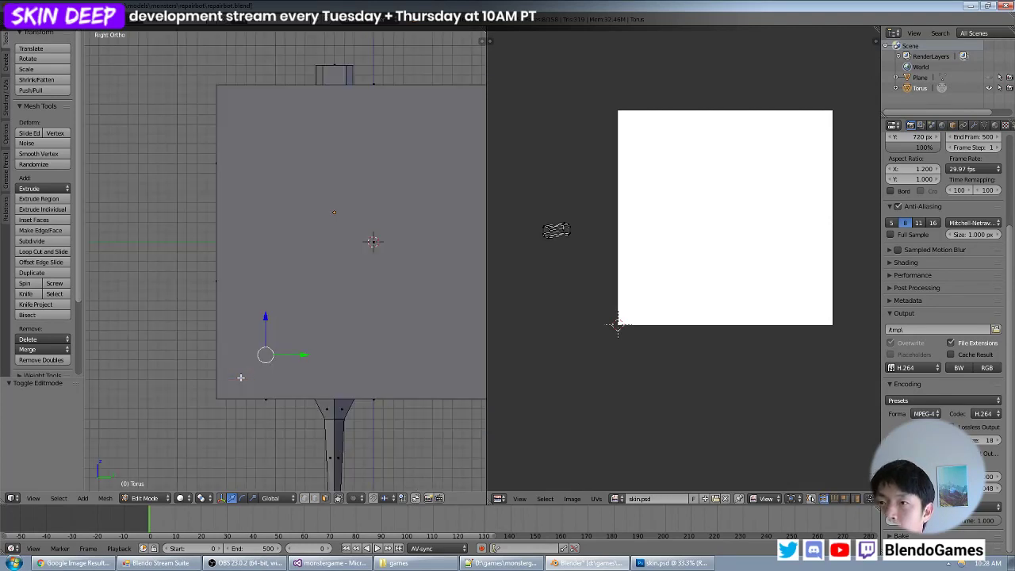
pyautogui.press('KP_1')
pyautogui.press('KP_8')
pyautogui.press('KP_8')
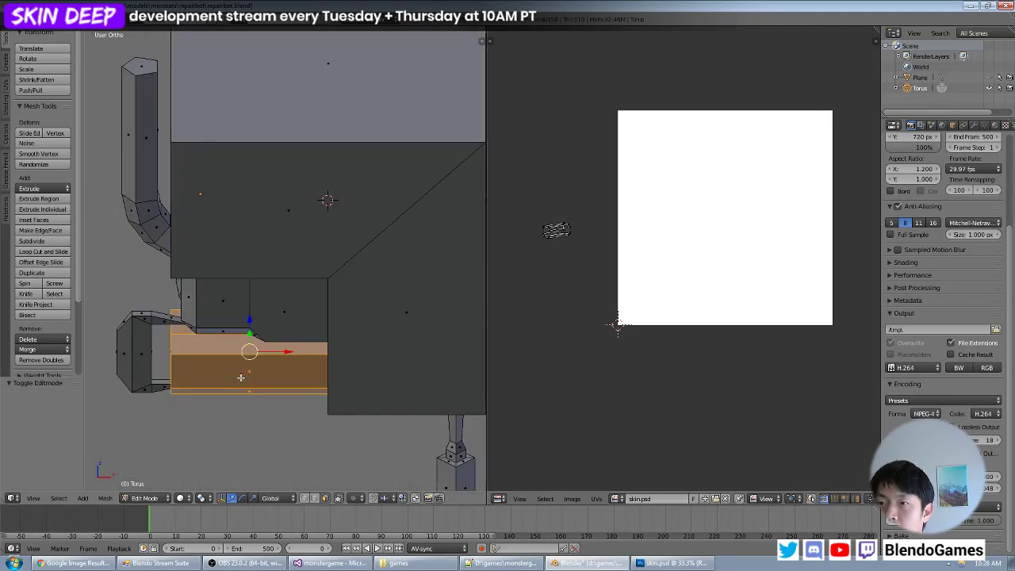
pyautogui.press('KP_2')
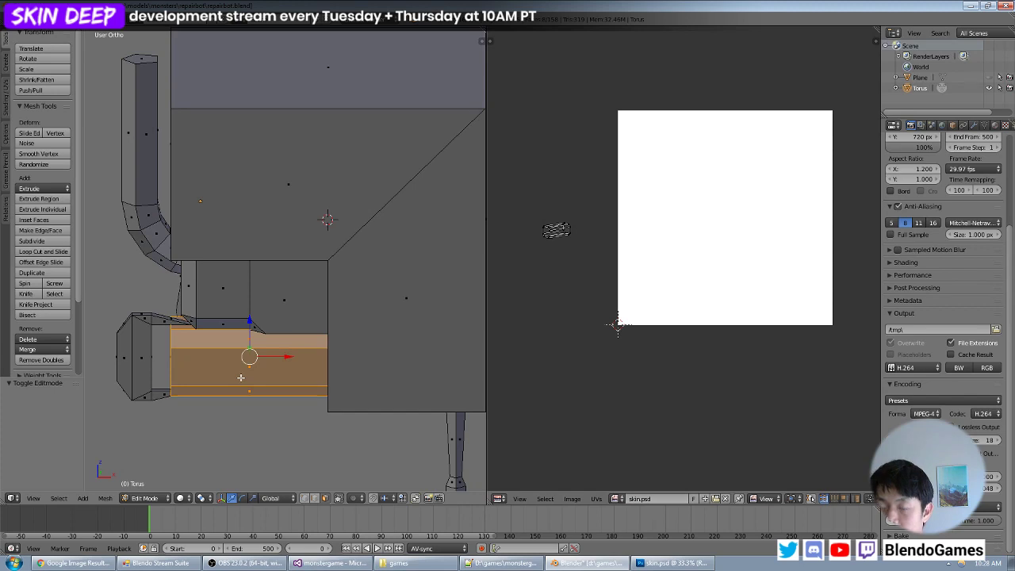
pyautogui.press('u')
pyautogui.click(240, 377)
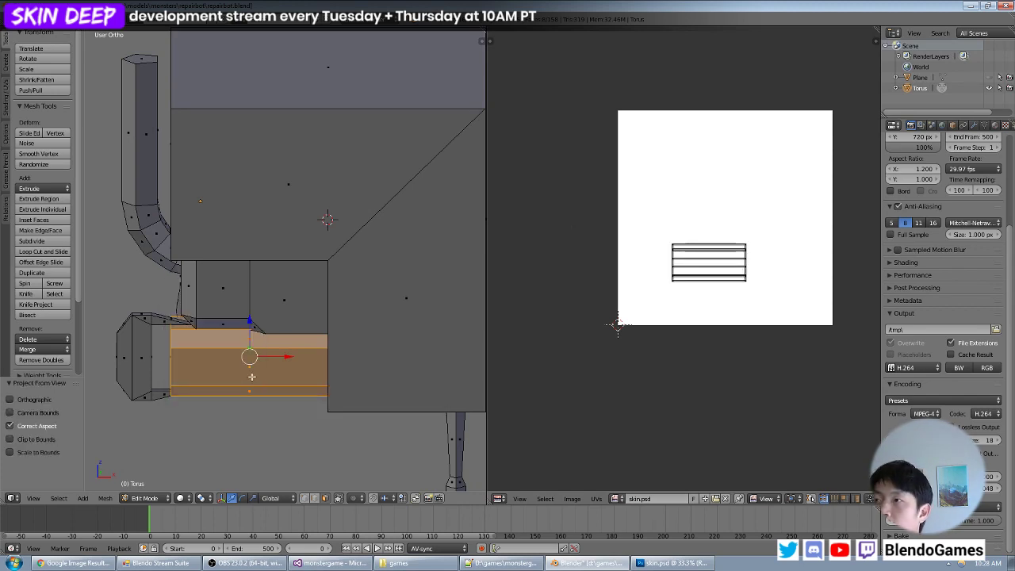
# - Move the whole projected barrel strip island down towards the image's lower edge and deselect the mesh faces
pyautogui.press('a')
pyautogui.press('g')
pyautogui.click(733, 314)
pyautogui.press('a')
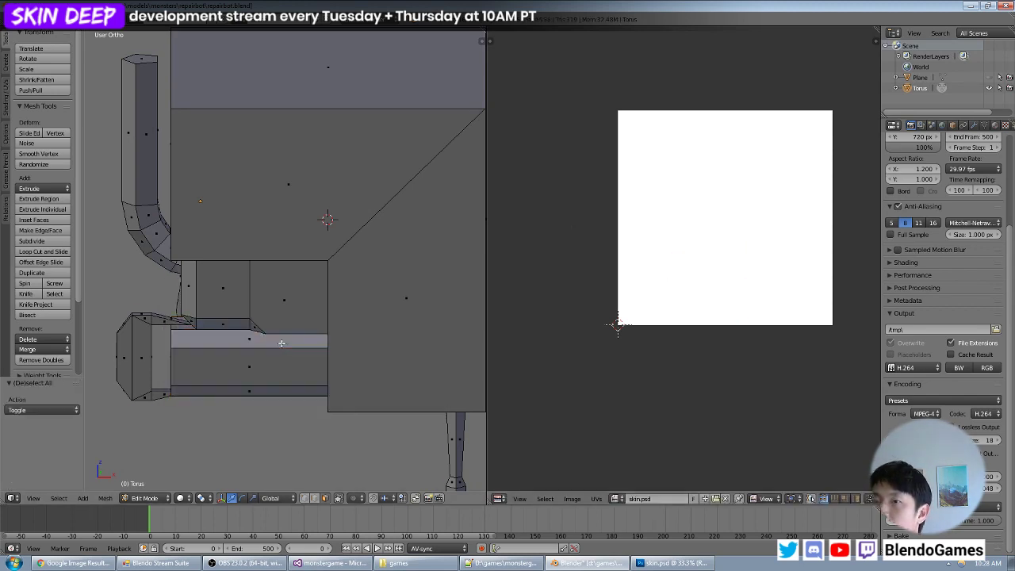
# - Display all islands, select the barrel strip island and move it by -0.126, -0.026 beside the two small stacked squares
pyautogui.press('a')
pyautogui.press('a')
pyautogui.press('b')
pyautogui.moveTo(751, 307); pyautogui.dragTo(714, 332)
pyautogui.hotkey('ctrl', 'l')
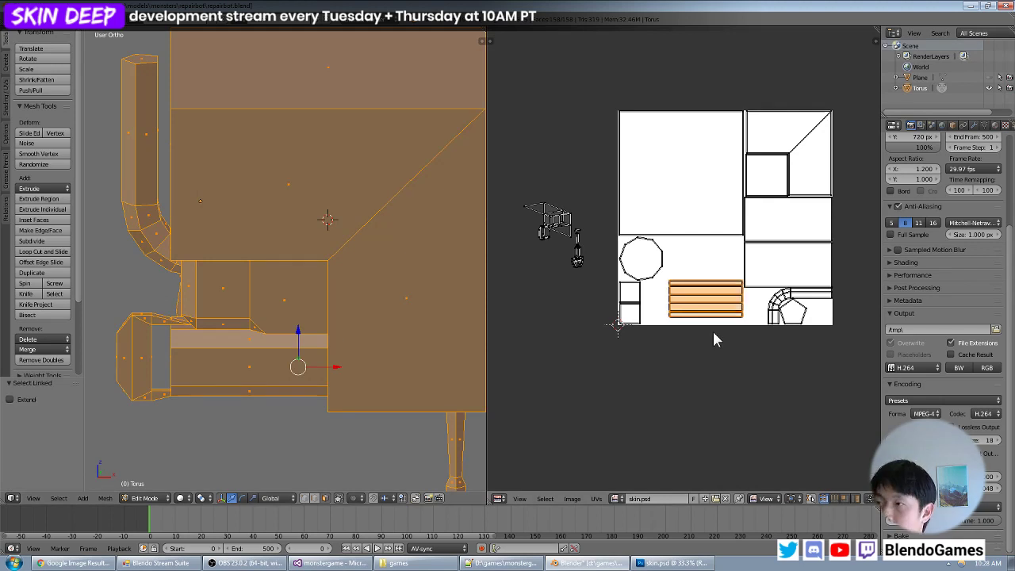
pyautogui.scroll(1, 713, 337)
pyautogui.scroll(1, 774, 321)
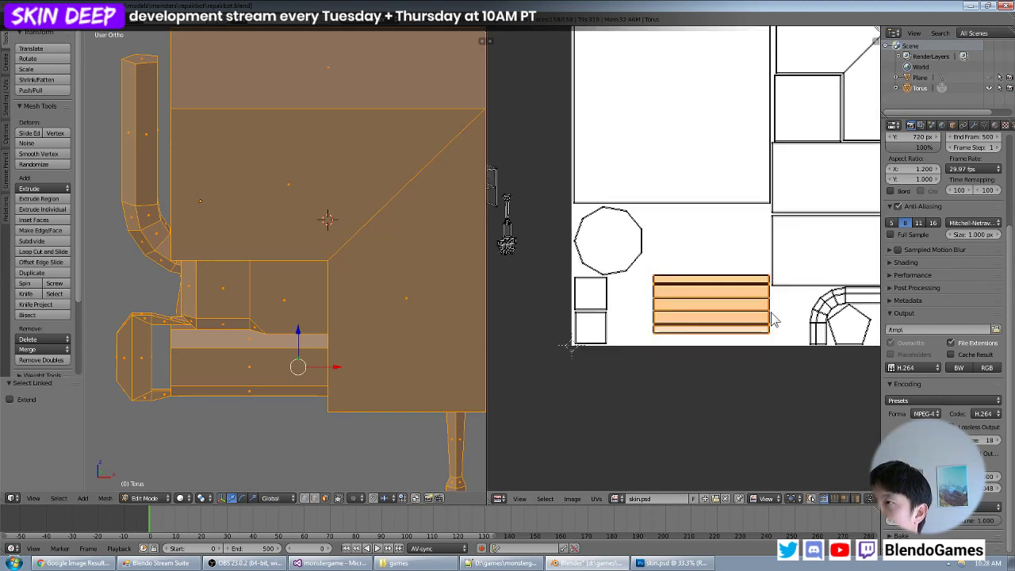
pyautogui.press('g')
pyautogui.click(730, 330)
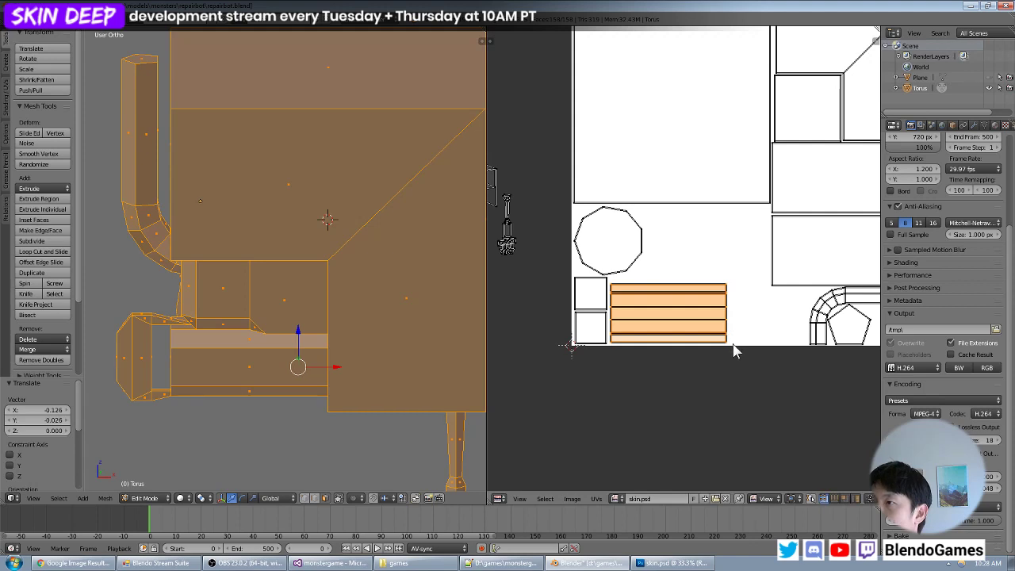
# - Scale the barrel strip island by 1.106 and 0.935, nudging it snugly against the small squares and the image's lower edge
pyautogui.press('s')
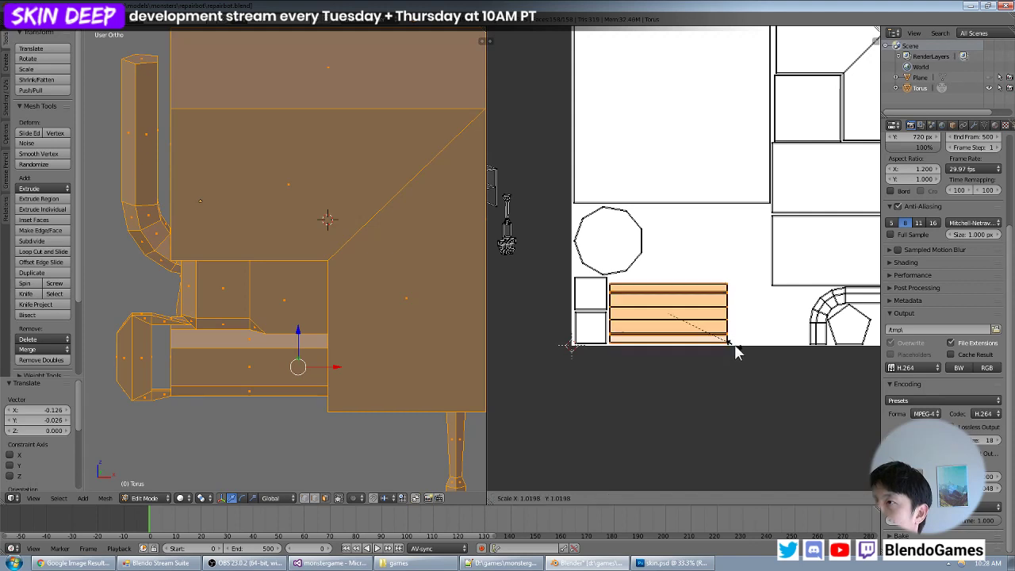
pyautogui.click(737, 346)
pyautogui.press('g')
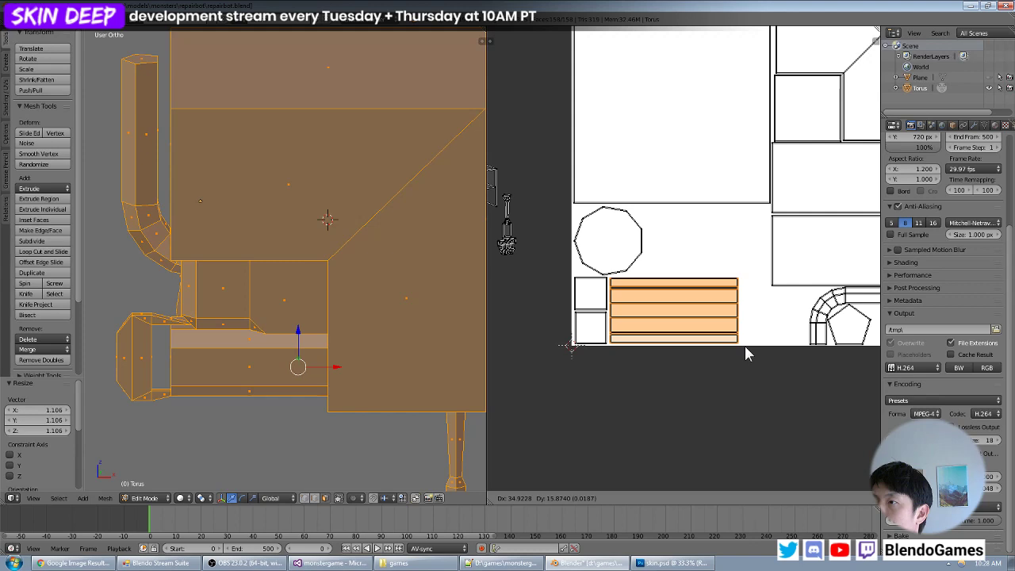
pyautogui.click(745, 345)
pyautogui.press('s')
pyautogui.click(738, 347)
pyautogui.press('g')
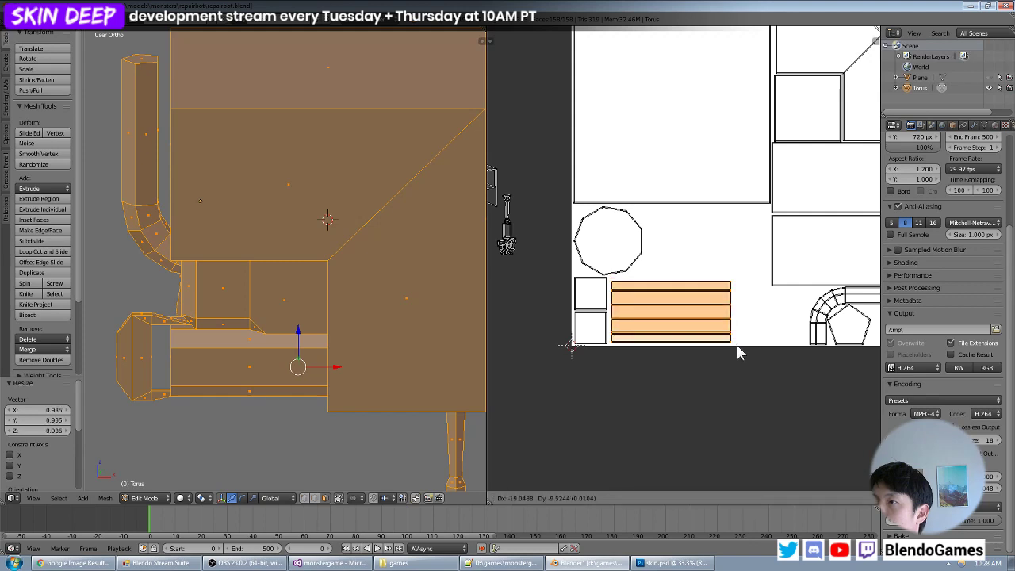
pyautogui.click(736, 345)
pyautogui.scroll(-5, 750, 305)
pyautogui.scroll(4, 750, 304)
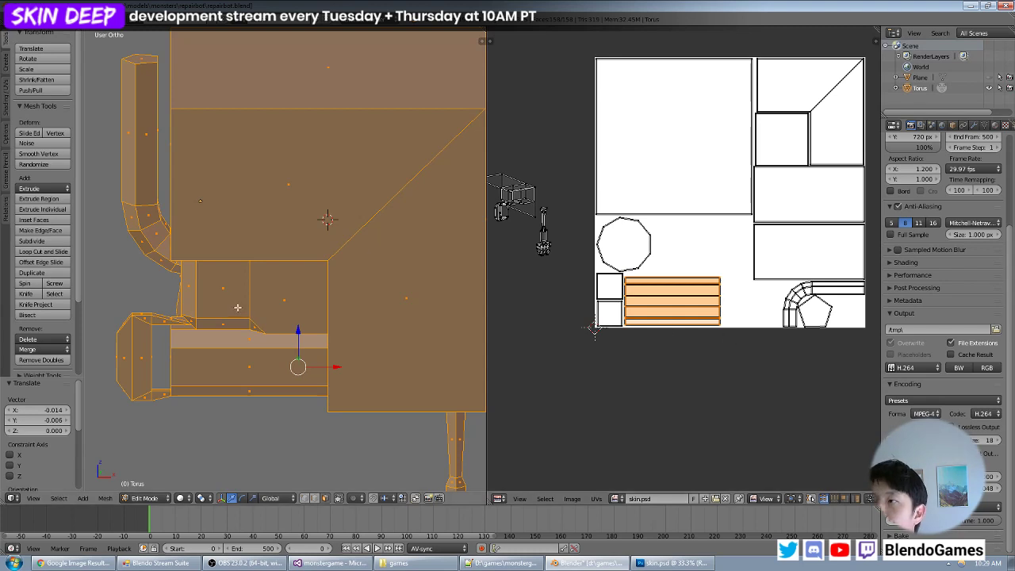
# - Select the octagonal end cap face of the horizontal barrel and UV map it with Project From View, seen straight on
pyautogui.moveTo(291, 319); pyautogui.dragTo(365, 336, button='middle')
pyautogui.rightClick(241, 374)
pyautogui.moveTo(271, 375); pyautogui.dragTo(244, 369, button='middle')
pyautogui.press('KP_3')
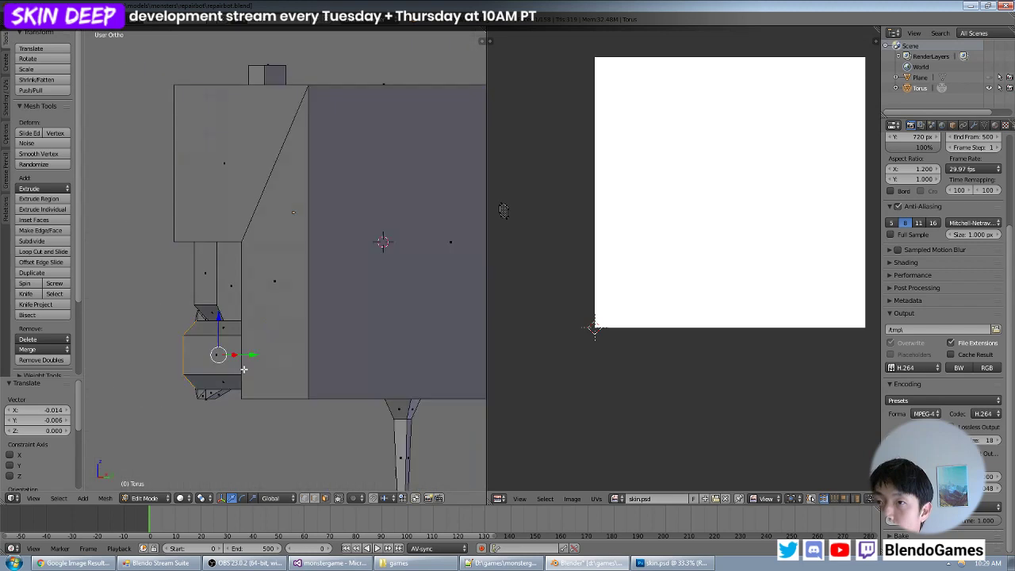
pyautogui.press('KP_1')
pyautogui.press('KP_4')
pyautogui.press('KP_4')
pyautogui.press('KP_4')
pyautogui.press('KP_4')
pyautogui.press('KP_4')
pyautogui.press('KP_4')
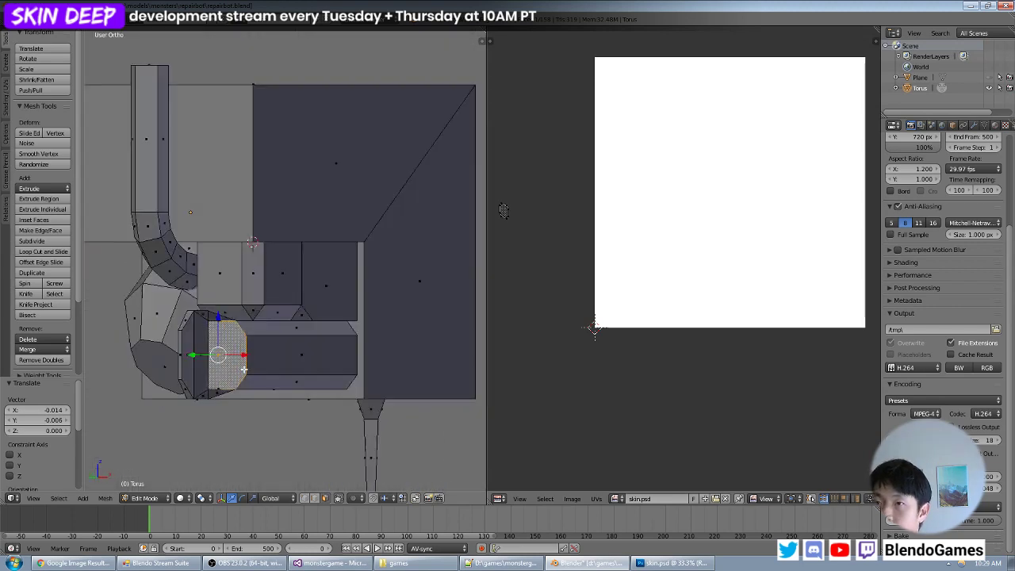
pyautogui.press('u')
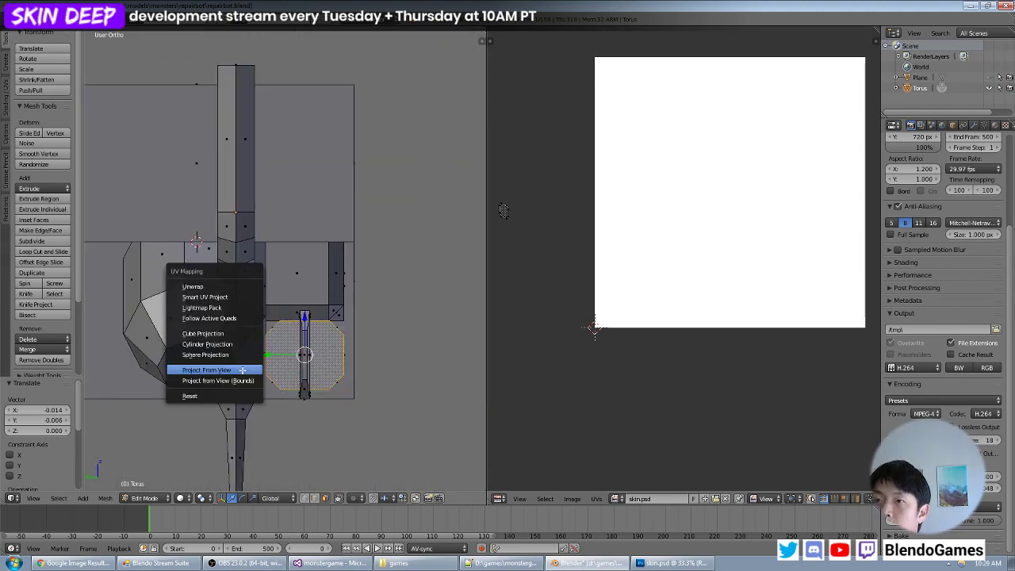
pyautogui.click(242, 370)
# - Move the end cap's octagon island clear below the image and select it with all islands displayed
pyautogui.press('a')
pyautogui.press('g')
pyautogui.click(722, 373)
pyautogui.press('a')
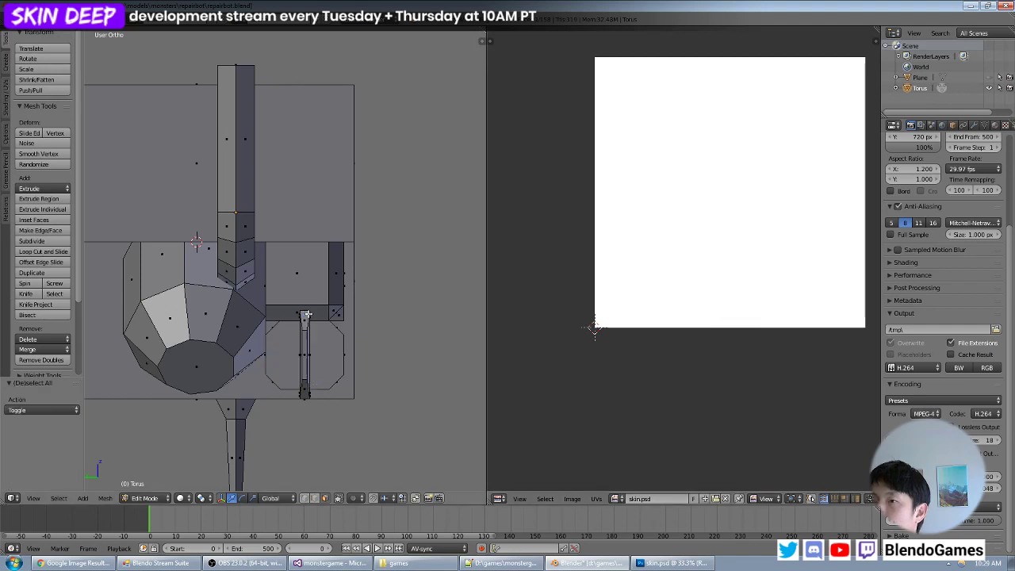
pyautogui.press('a')
pyautogui.moveTo(770, 333); pyautogui.dragTo(699, 404)
pyautogui.hotkey('ctrl', 'l')
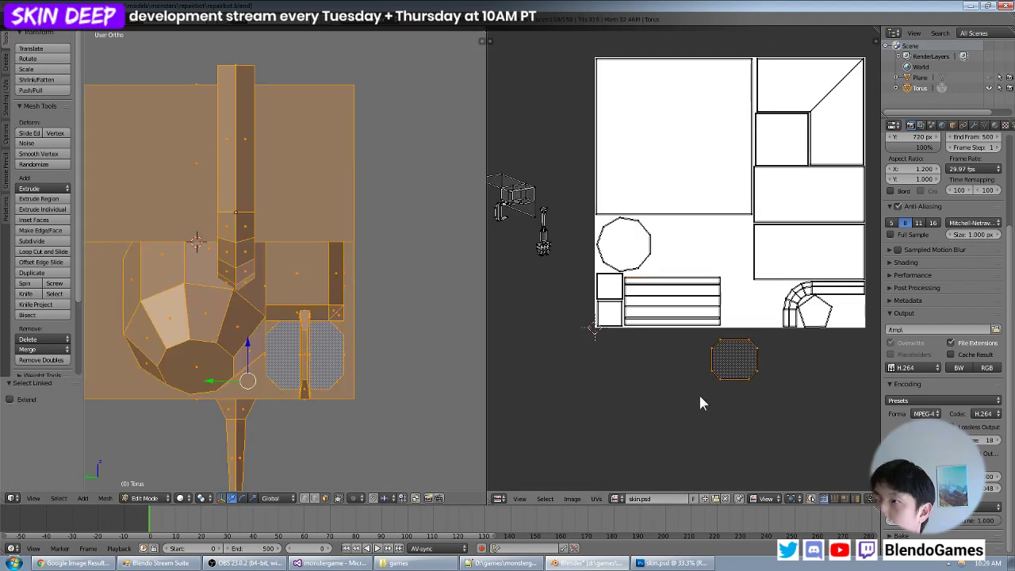
# - Move the octagon island into the gap between the barrel strips and the bent pipe, and enlarge it by 1.173
pyautogui.press('g')
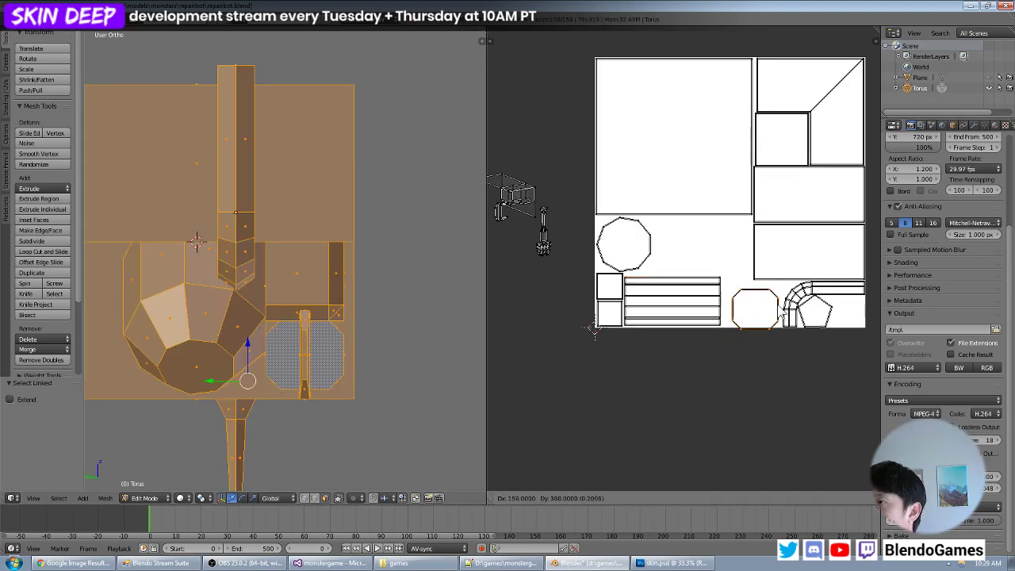
pyautogui.press('Return')
pyautogui.scroll(4, 855, 314)
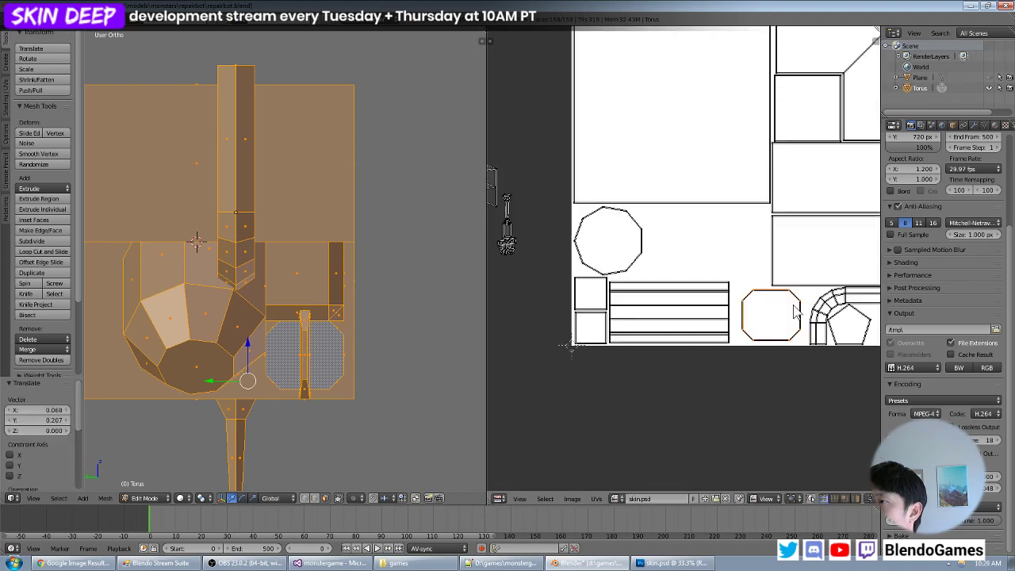
pyautogui.press('s')
pyautogui.click(674, 338)
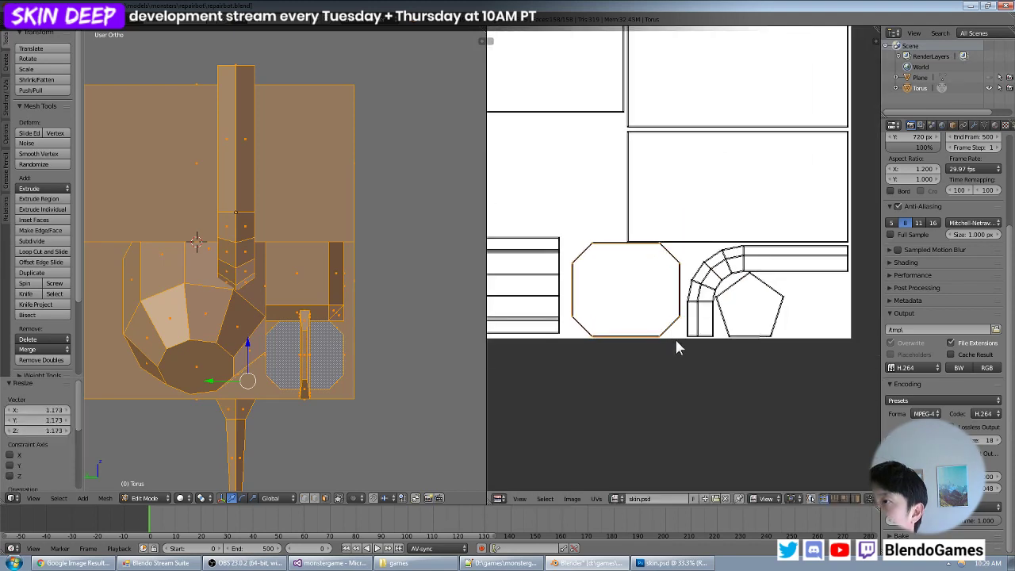
# - Scale the octagon island by 0.987 and nudge it to fit between the rectangle above and the image's lower edge
pyautogui.scroll(1, 689, 349)
pyautogui.press('g')
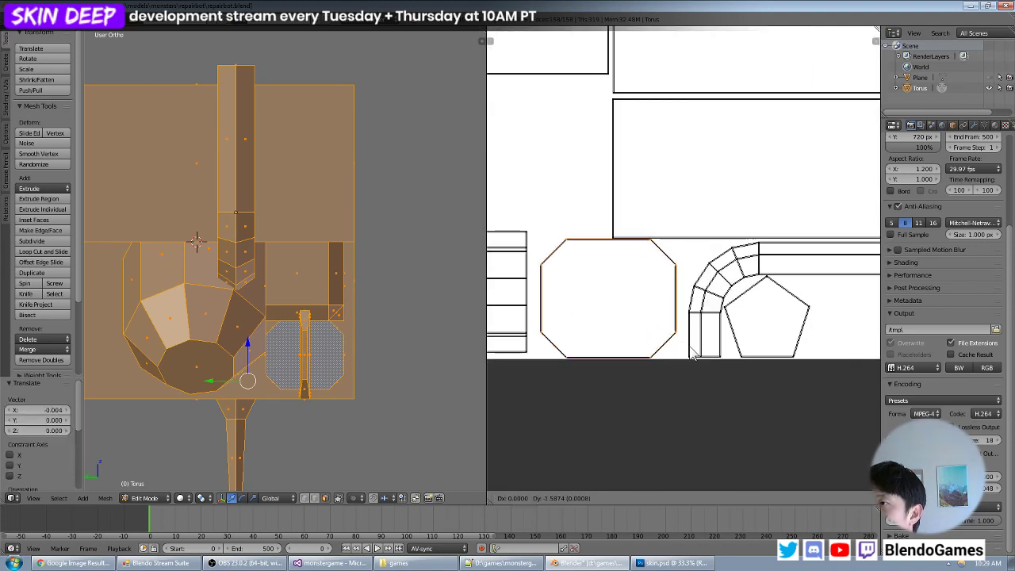
pyautogui.click(693, 353)
pyautogui.press('s')
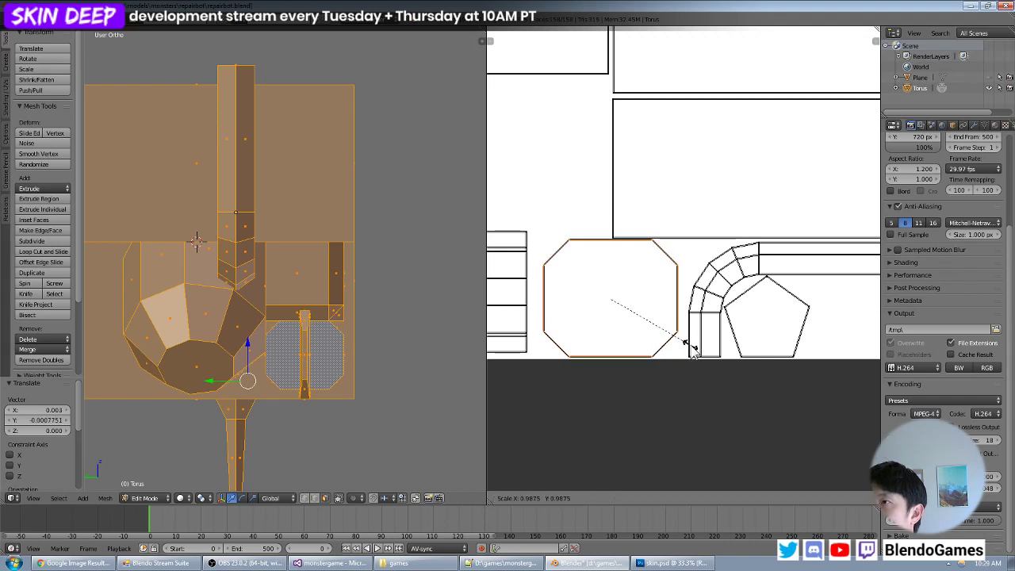
pyautogui.click(693, 353)
pyautogui.press('g')
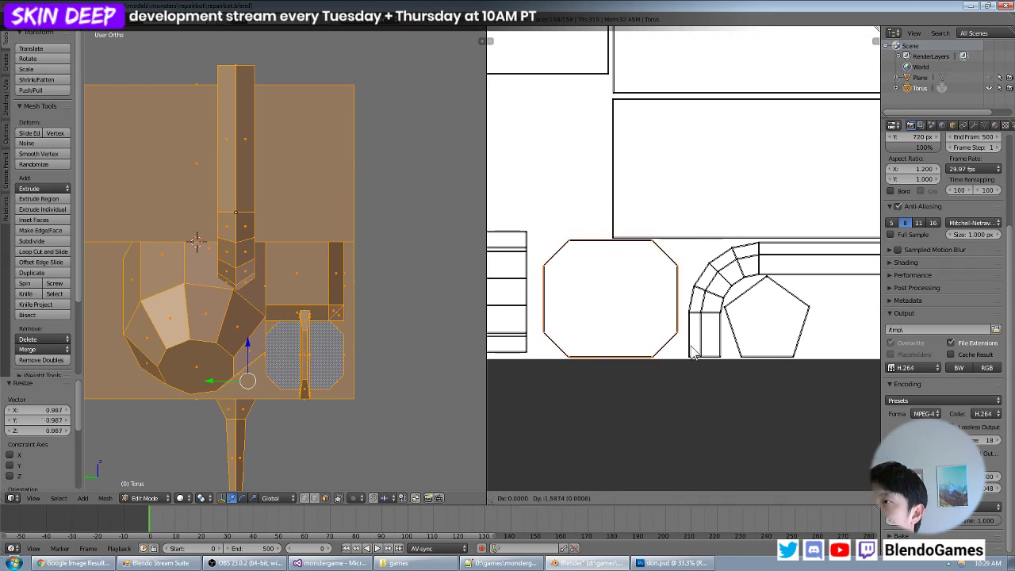
pyautogui.click(693, 354)
pyautogui.scroll(-5, 690, 341)
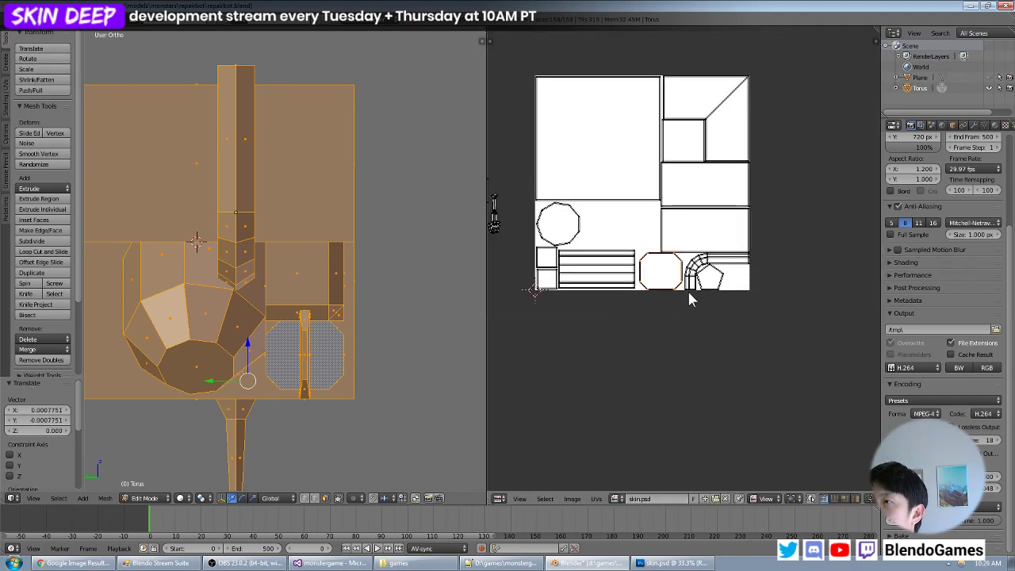
# - Shift the octagon island by -0.020 along X so it sits right beside the barrel strips
pyautogui.moveTo(688, 290); pyautogui.dragTo(716, 307, button='middle')
pyautogui.scroll(4, 718, 307)
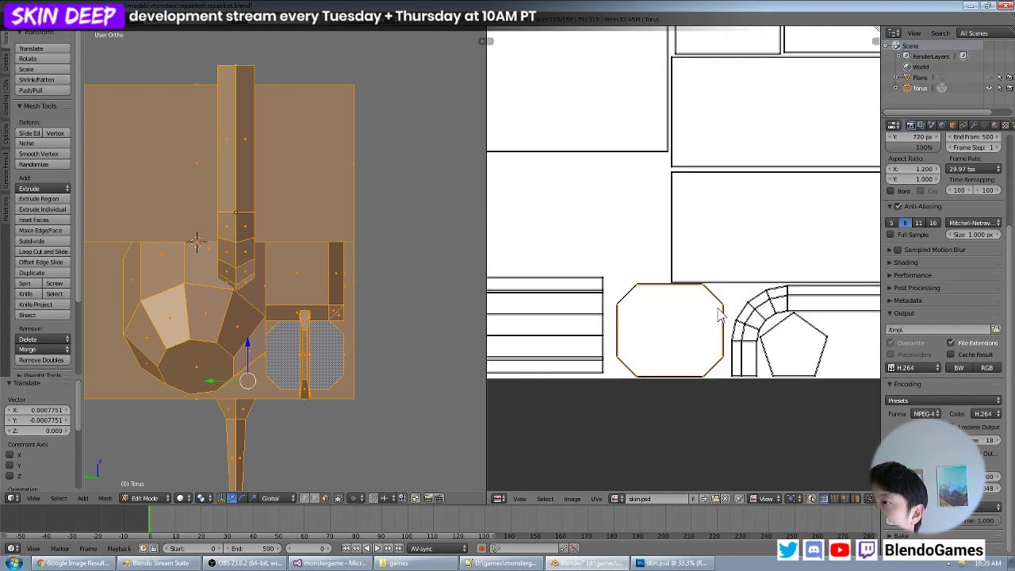
pyautogui.scroll(-4, 754, 349)
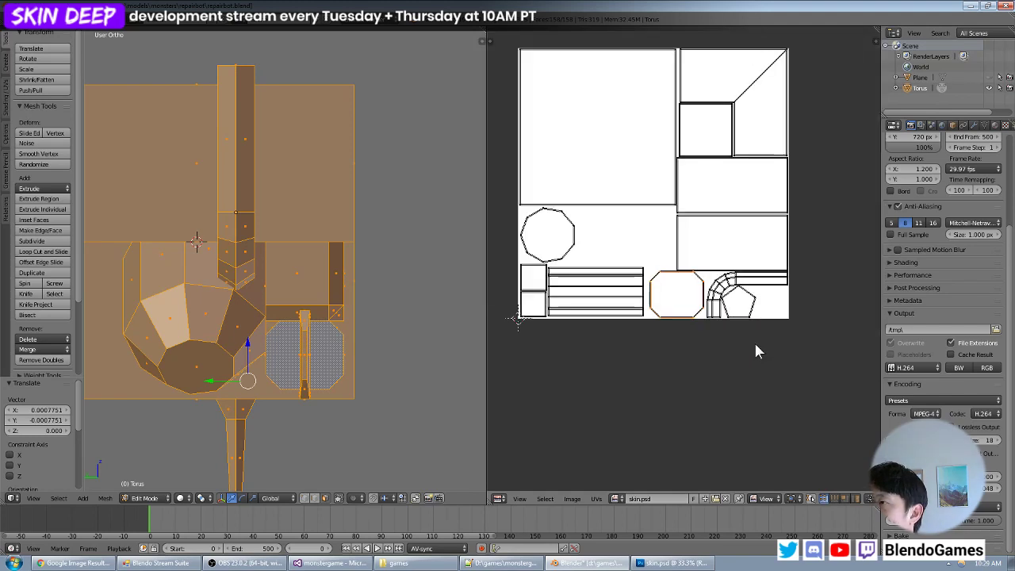
pyautogui.scroll(4, 757, 351)
pyautogui.scroll(1, 757, 349)
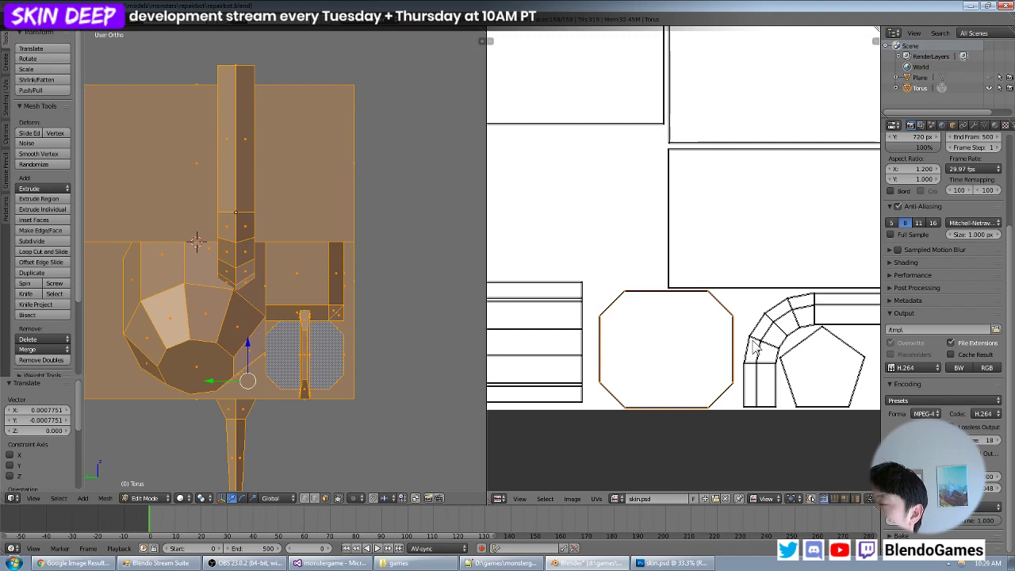
pyautogui.moveTo(754, 346); pyautogui.dragTo(710, 321, button='middle')
pyautogui.scroll(-3, 740, 324)
pyautogui.scroll(3, 741, 324)
pyautogui.press('g')
pyautogui.press('x')
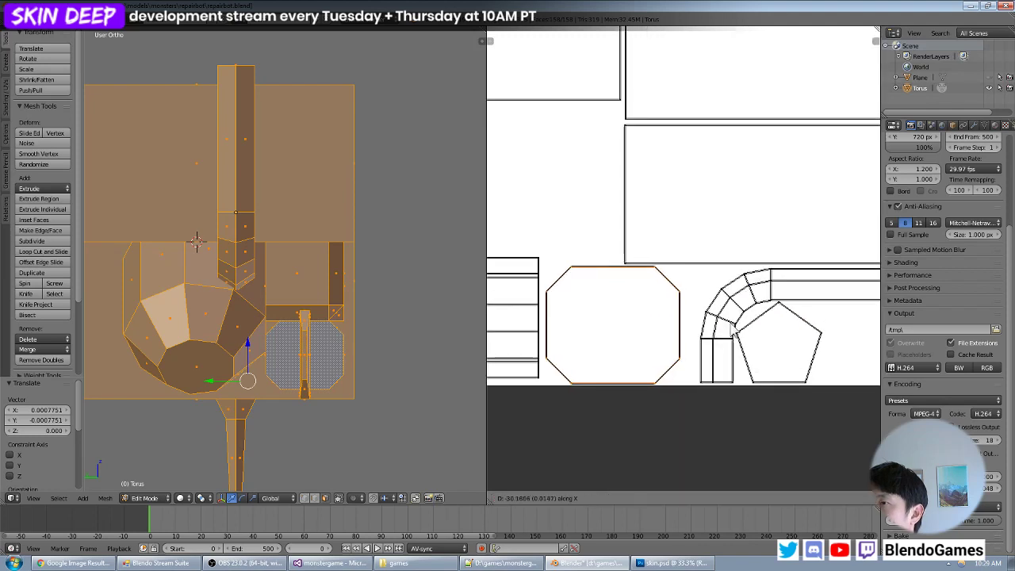
pyautogui.click(735, 325)
pyautogui.scroll(-3, 737, 333)
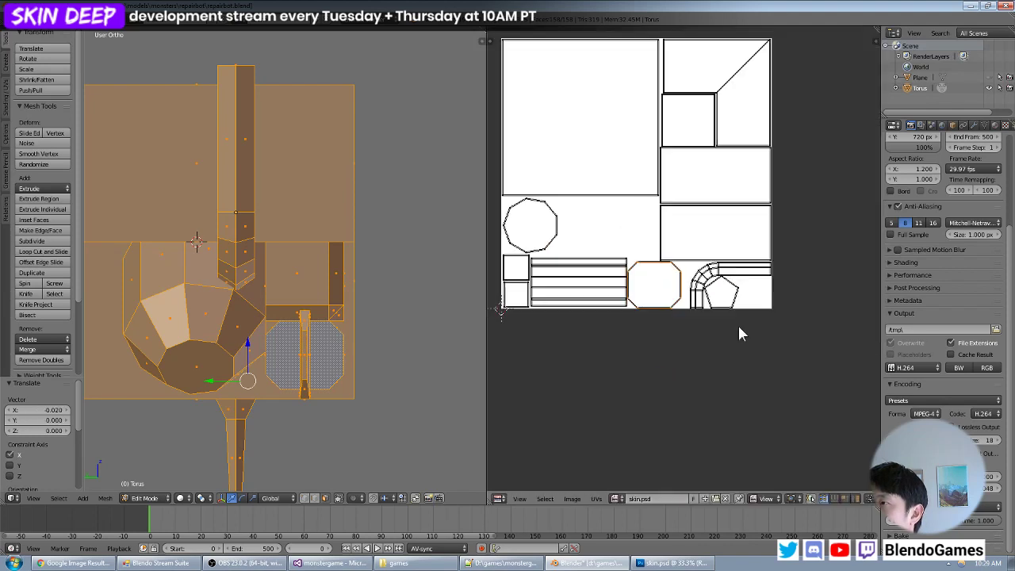
pyautogui.scroll(2, 775, 304)
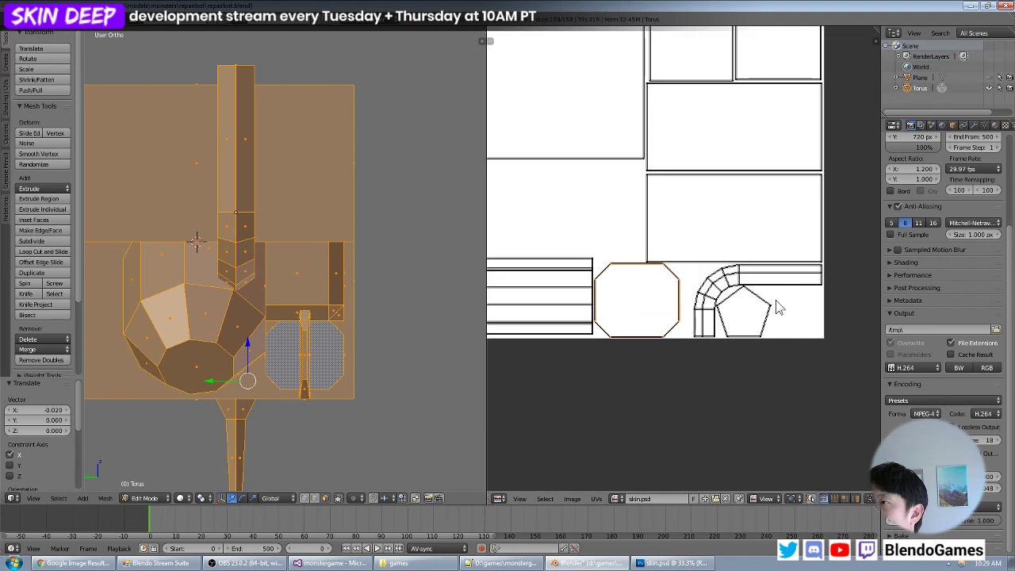
# - Select the pentagon and short bent pipe islands together and shift them by -0.032 along X toward the octagon
pyautogui.moveTo(774, 304); pyautogui.dragTo(755, 306, button='middle')
pyautogui.scroll(2, 755, 307)
pyautogui.press('b')
pyautogui.moveTo(808, 243); pyautogui.dragTo(668, 421)
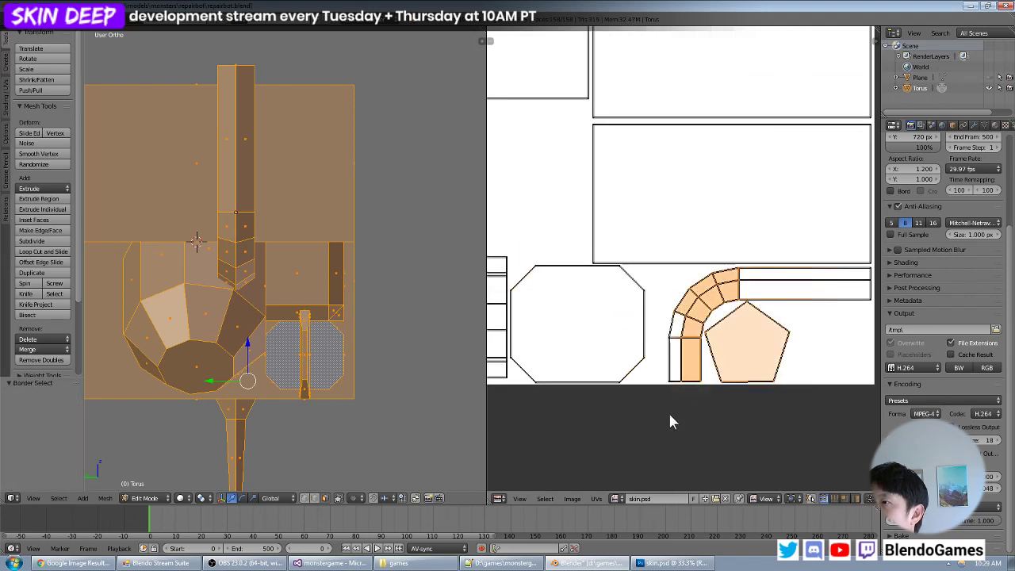
pyautogui.press('a')
pyautogui.press('b')
pyautogui.moveTo(817, 242); pyautogui.dragTo(671, 414)
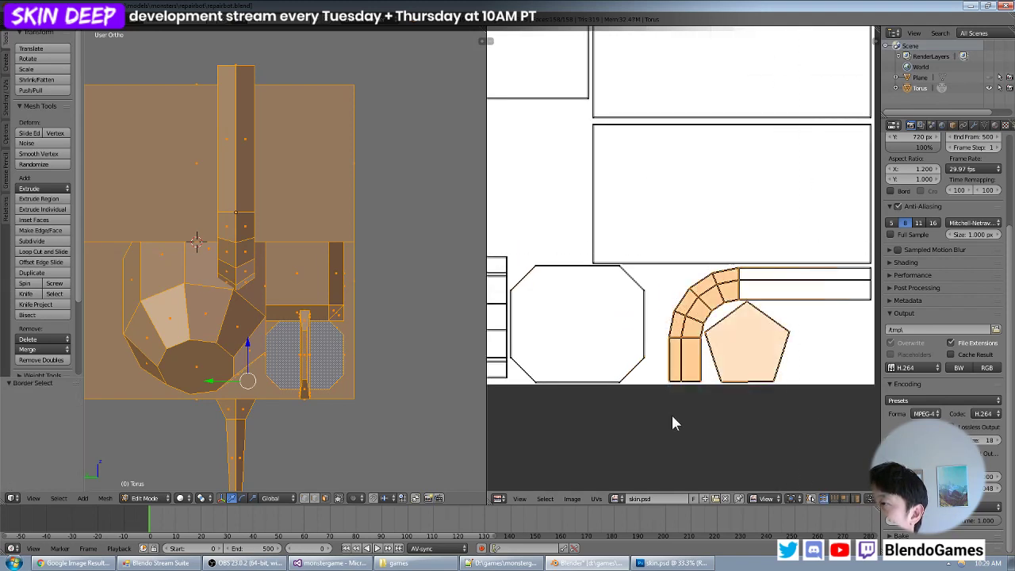
pyautogui.press('g')
pyautogui.press('x')
pyautogui.click(649, 410)
pyautogui.scroll(-4, 713, 373)
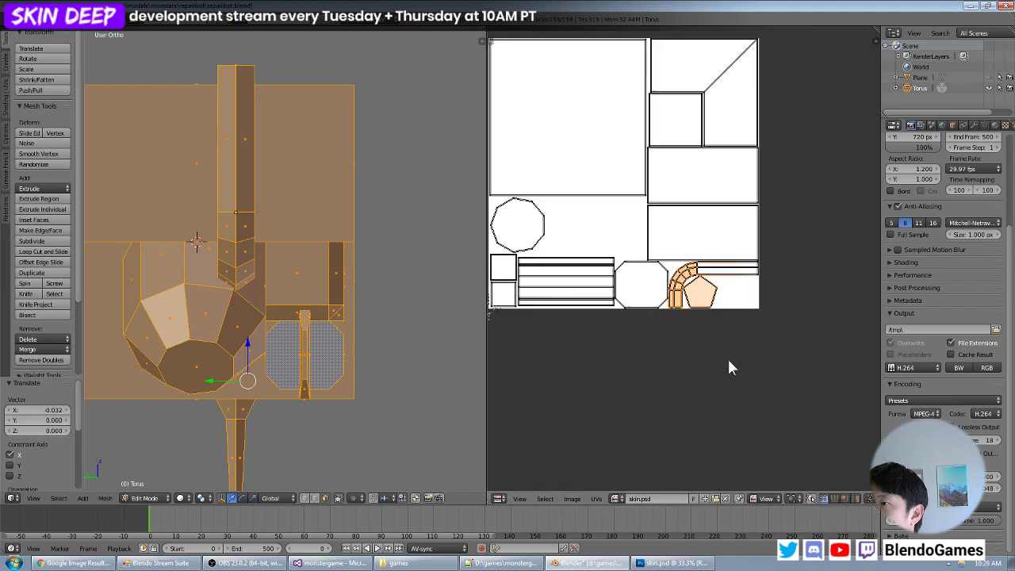
pyautogui.press('a')
pyautogui.moveTo(677, 295); pyautogui.dragTo(766, 353, button='middle')
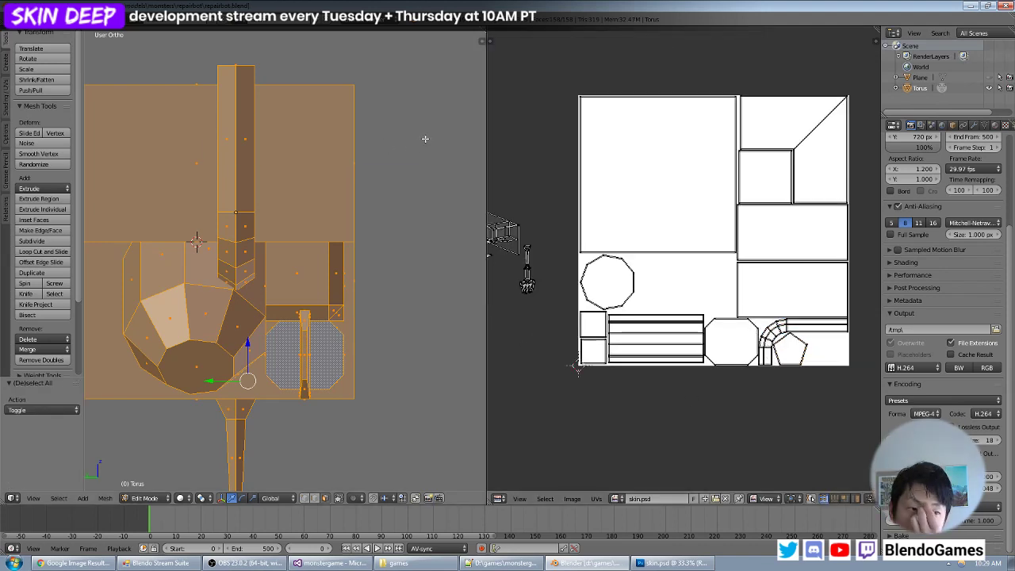
# - Select all linked faces of the C-shaped bracket on the barrel's end and UV-map them with Project From View
pyautogui.moveTo(342, 314); pyautogui.dragTo(228, 322, button='middle')
pyautogui.rightClick(212, 323)
pyautogui.hotkey('ctrl', 'l')
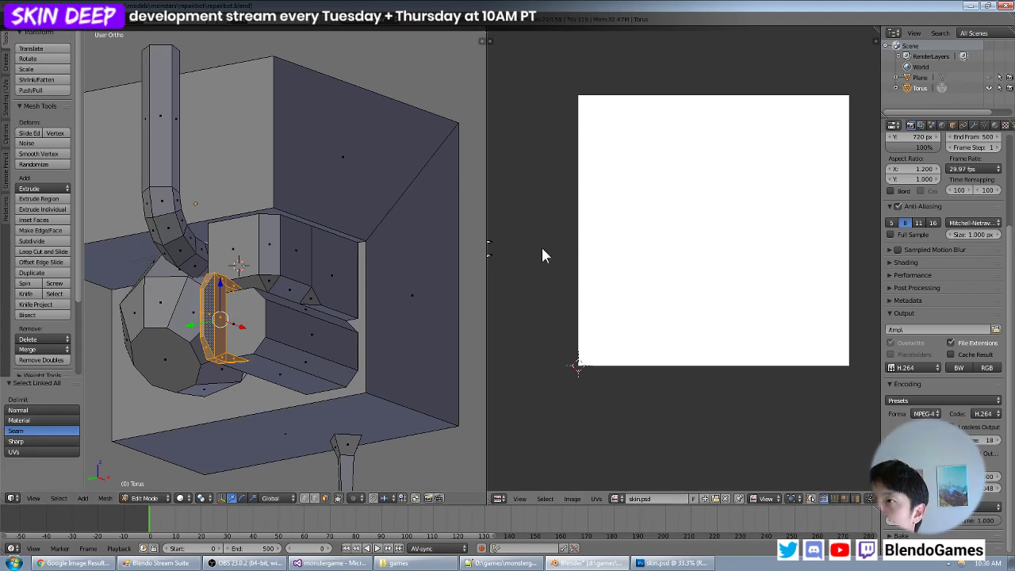
pyautogui.scroll(-1, 541, 248)
pyautogui.moveTo(264, 266); pyautogui.dragTo(225, 333, button='middle')
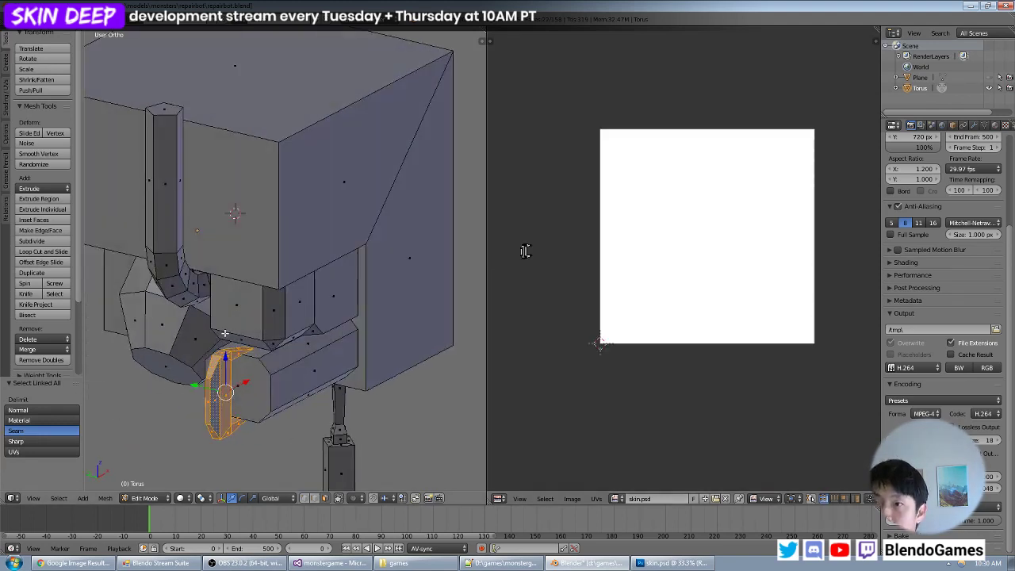
pyautogui.press('u')
pyautogui.click(280, 328)
pyautogui.press('a')
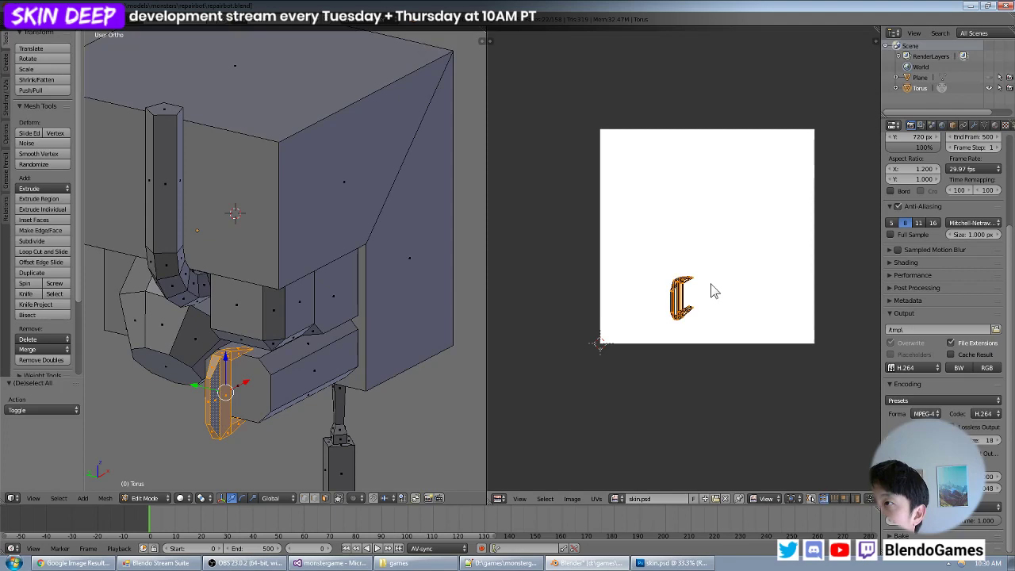
# - Move the C-shaped bracket island below the image's edge and select it with all islands displayed
pyautogui.press('g')
pyautogui.moveTo(309, 325); pyautogui.dragTo(247, 310, button='middle')
pyautogui.press('a')
pyautogui.press('a')
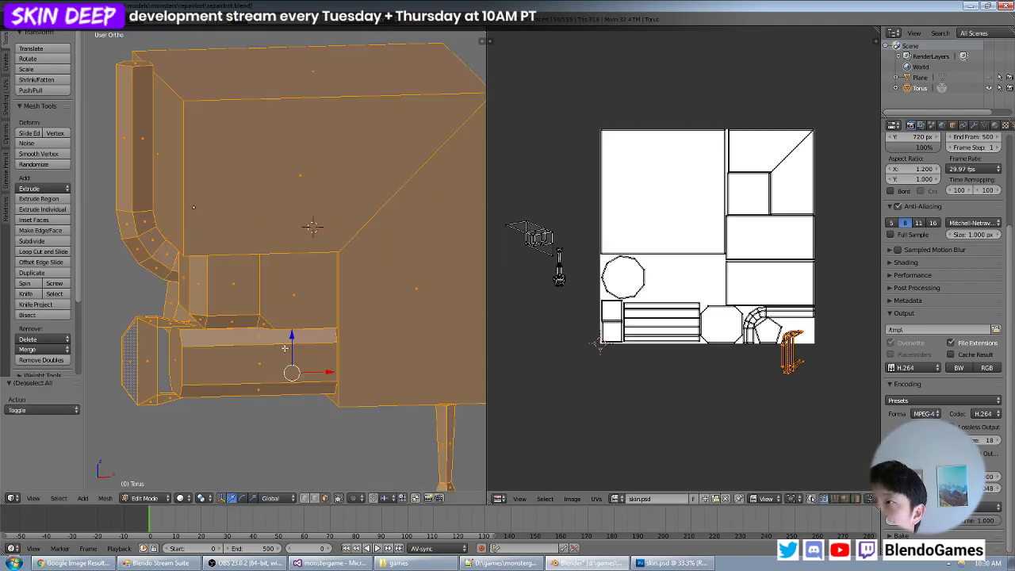
pyautogui.press('b')
pyautogui.moveTo(826, 331); pyautogui.dragTo(795, 380)
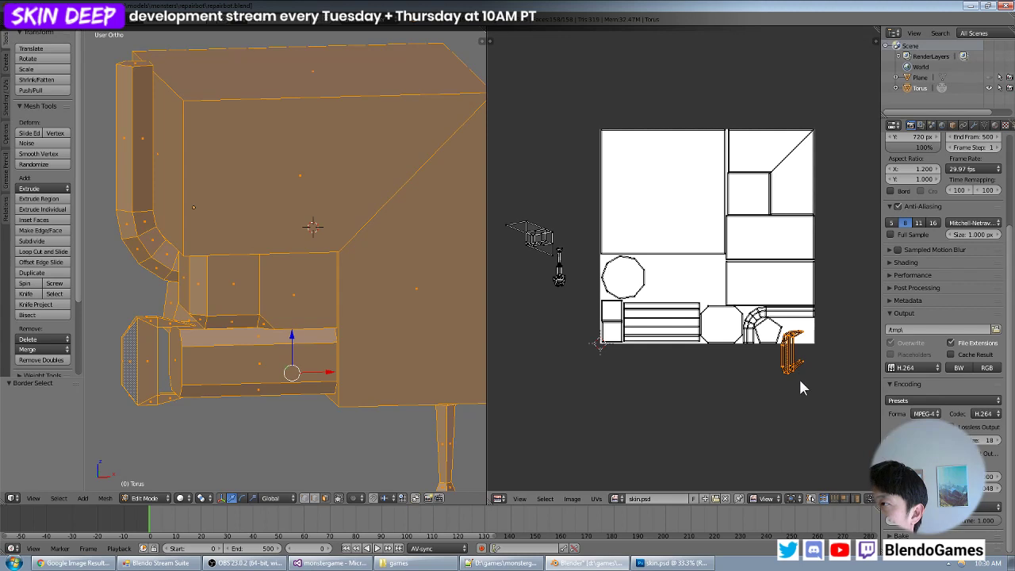
# - Rotate the C-shaped bracket island by 70.148° and scale it down
pyautogui.press('r')
pyautogui.click(786, 370)
pyautogui.press('s')
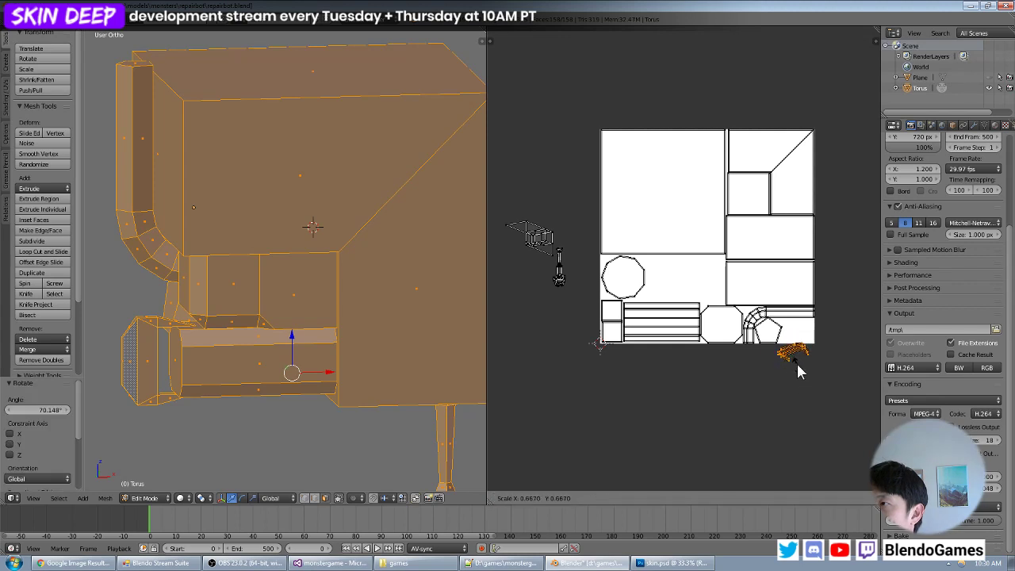
pyautogui.click(797, 363)
# - Move the C-shaped bracket island into the empty lower corner beside the pentagon, inside the image
pyautogui.press('g')
pyautogui.click(802, 343)
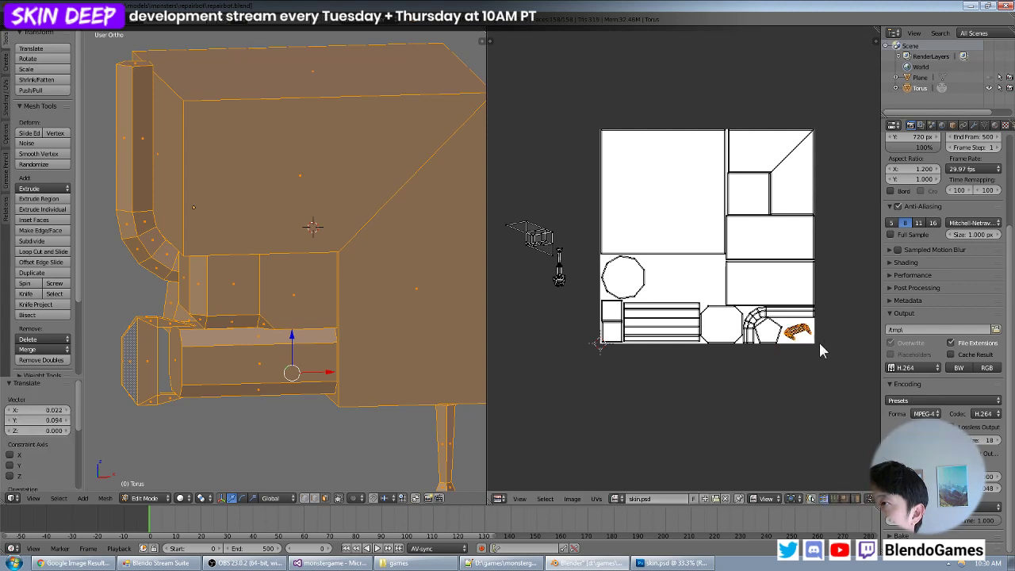
pyautogui.press('g')
pyautogui.click(821, 341)
pyautogui.press('g')
pyautogui.click(824, 346)
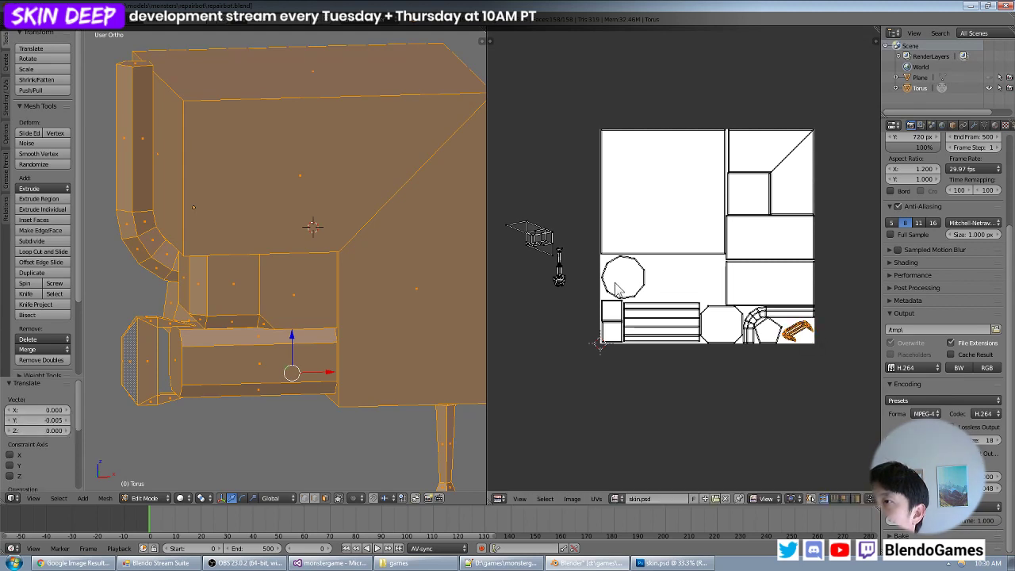
# - Select the linked faces of the chamfered block under the body, move its island below the image and display all islands
pyautogui.moveTo(239, 284); pyautogui.dragTo(352, 266, button='middle')
pyautogui.rightClick(353, 264)
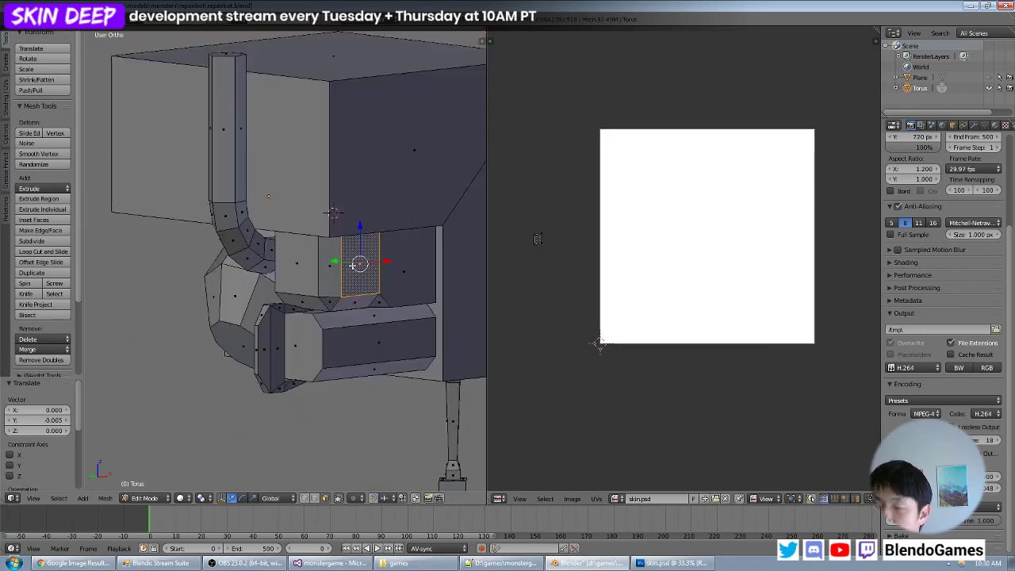
pyautogui.hotkey('ctrl', 'l')
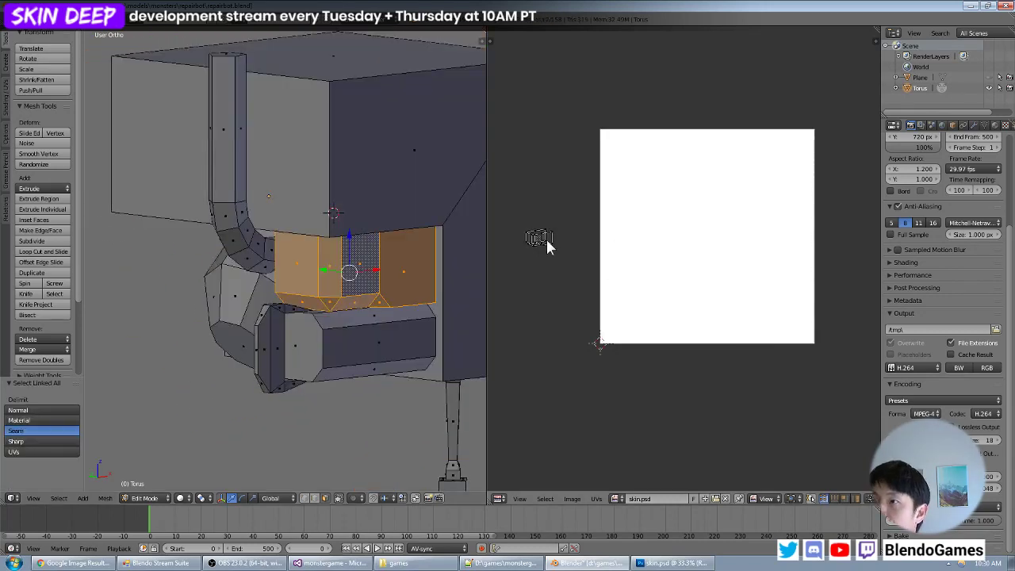
pyautogui.press('a')
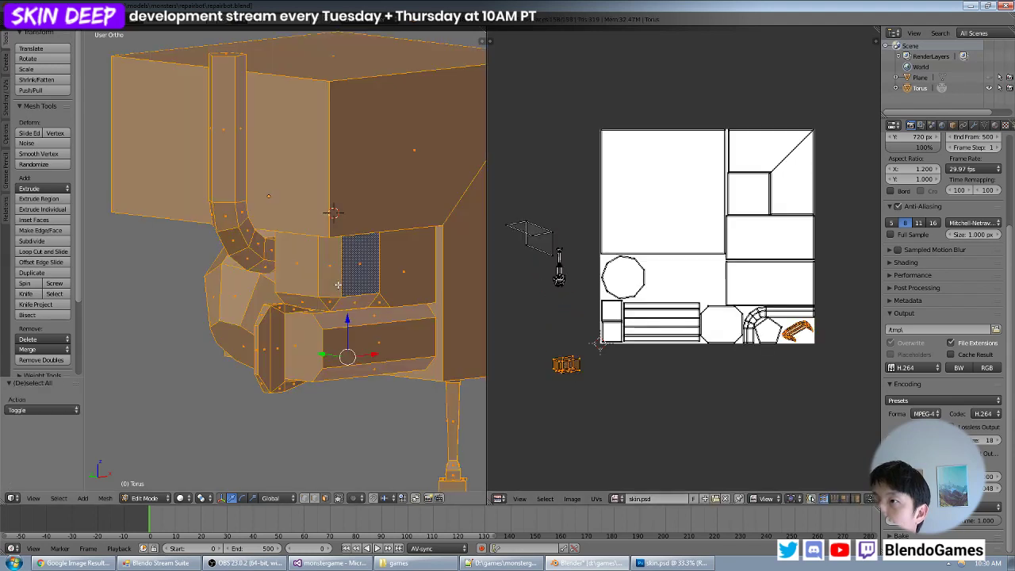
# - Examine the chamfered block under the body and the remaining free space in the UV layout
pyautogui.moveTo(366, 236); pyautogui.dragTo(377, 192, button='middle')
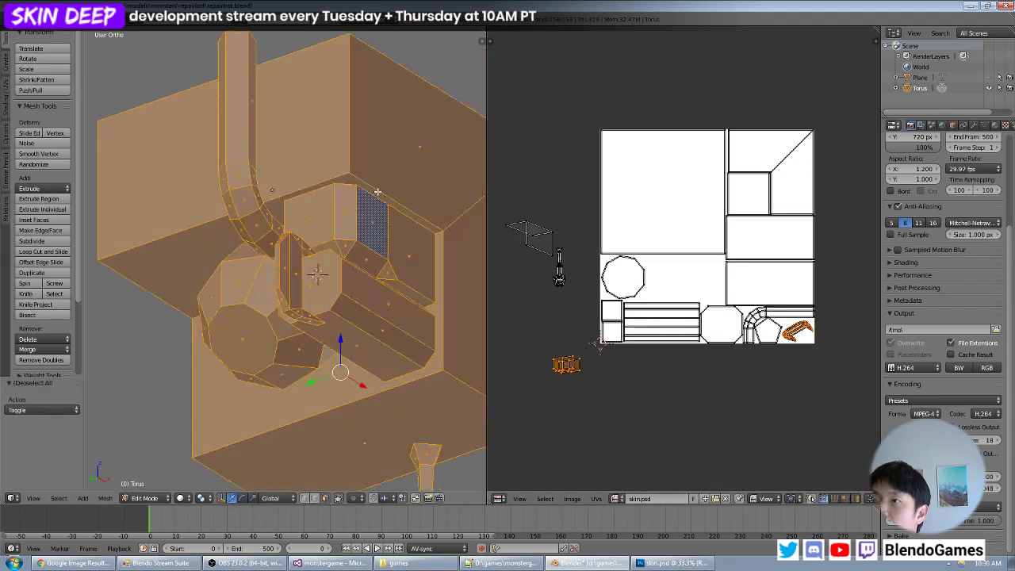
pyautogui.scroll(5, 547, 256)
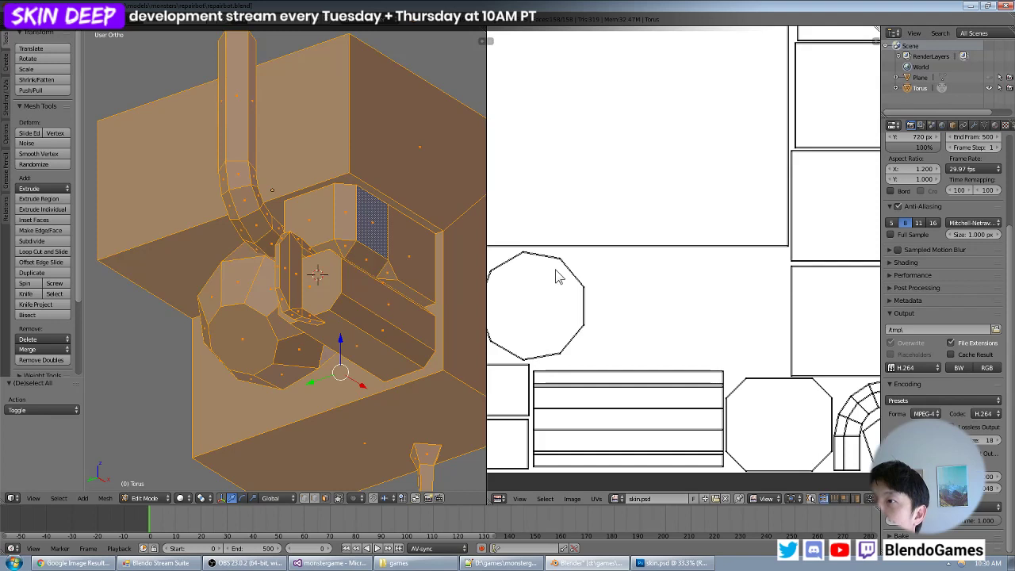
pyautogui.scroll(-4, 652, 242)
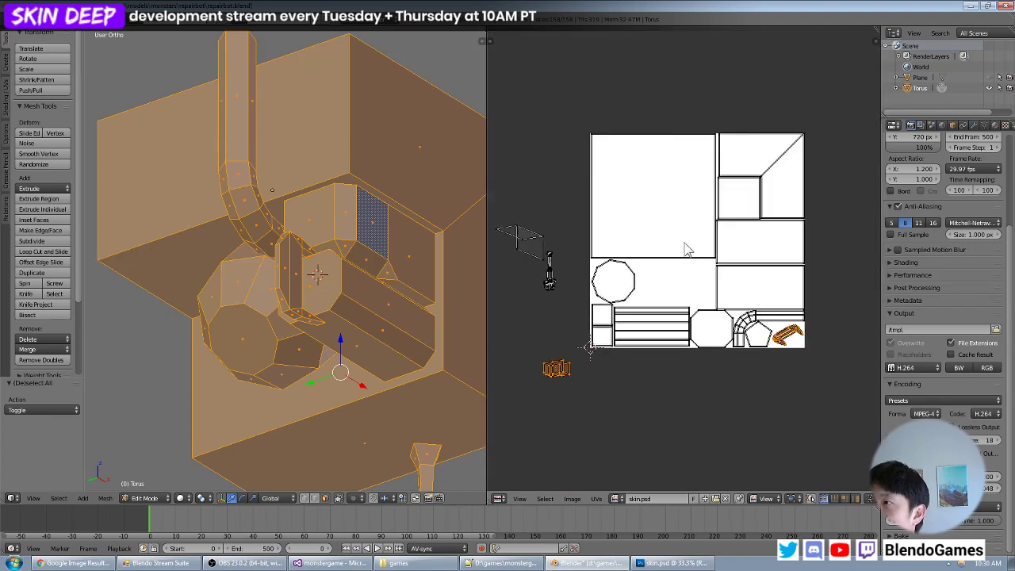
pyautogui.moveTo(285, 286); pyautogui.dragTo(308, 296, button='middle')
pyautogui.scroll(-4, 308, 296)
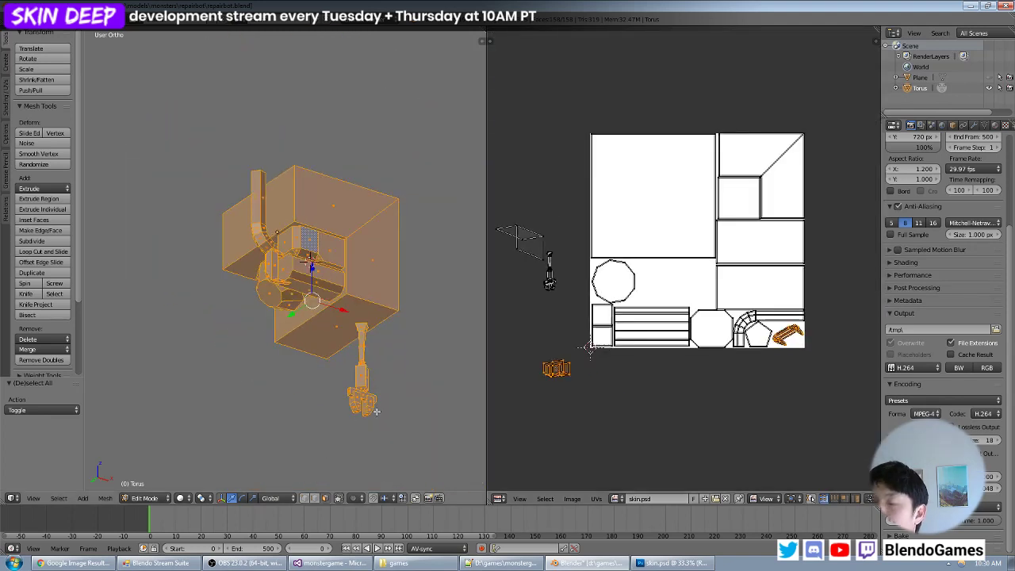
pyautogui.moveTo(401, 397); pyautogui.dragTo(345, 283, button='middle')
pyautogui.scroll(4, 339, 299)
pyautogui.scroll(1, 345, 282)
pyautogui.scroll(1, 345, 282)
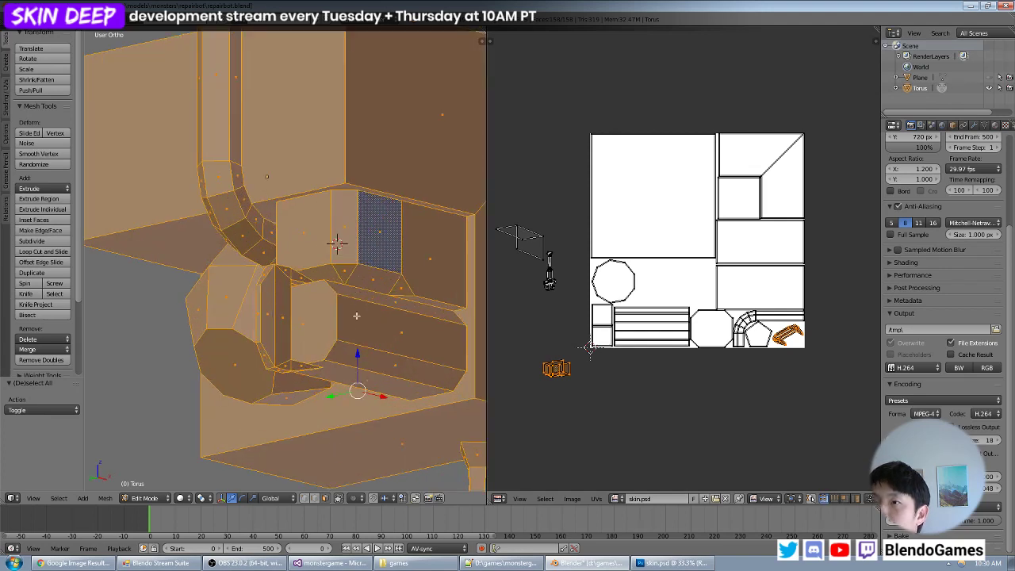
# - Select only the linked faces of the chamfered block under the body and face them in front view
pyautogui.press('a')
pyautogui.rightClick(393, 244)
pyautogui.hotkey('ctrl', 'l')
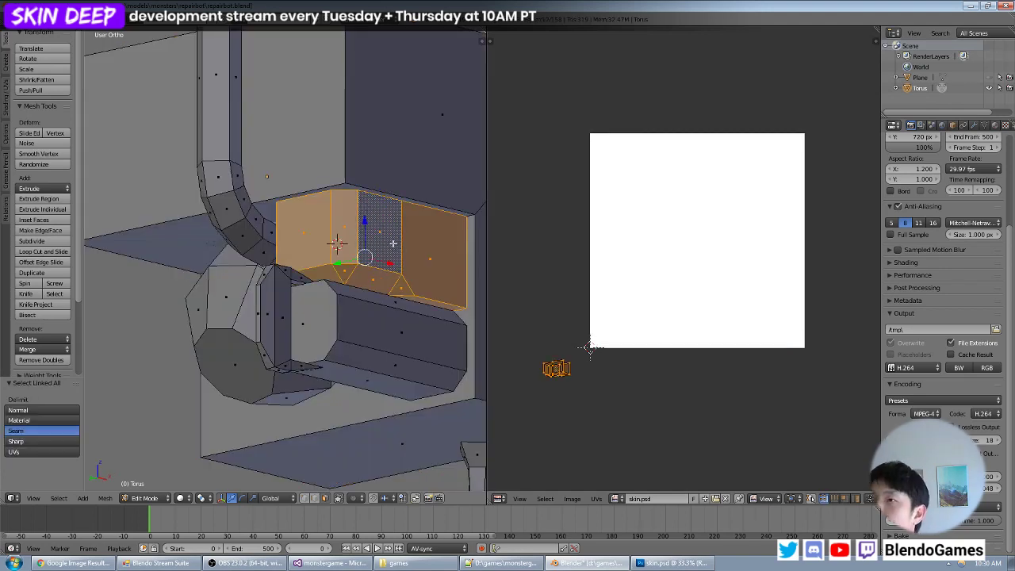
pyautogui.moveTo(397, 204); pyautogui.dragTo(351, 218, button='middle')
pyautogui.press('KP_1')
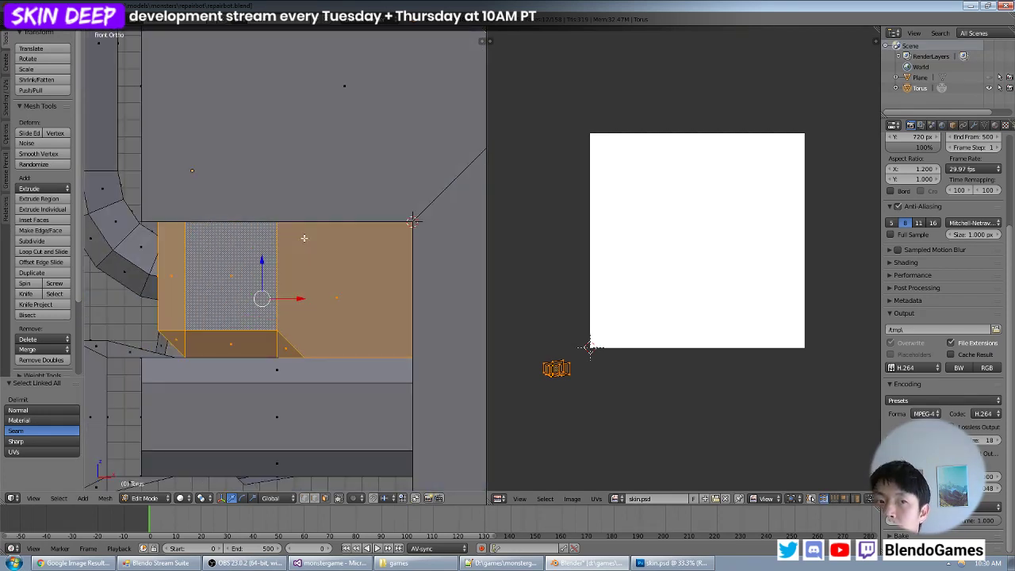
# - Compare tilted and sideways-rotated viewing angles of the chamfered block, ending back at the straight front view
pyautogui.press('KP_8')
pyautogui.press('KP_2')
pyautogui.press('KP_2')
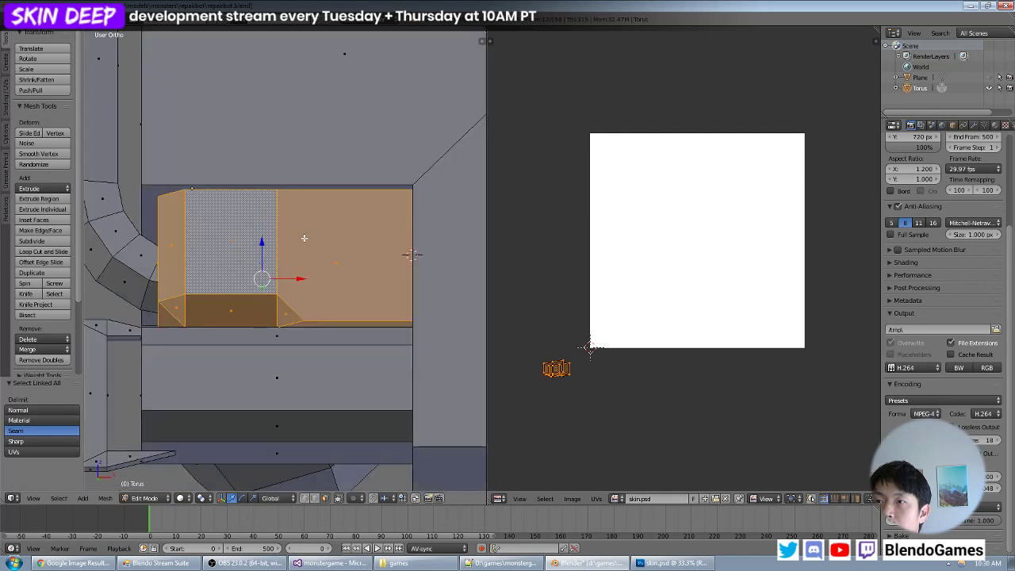
pyautogui.press('KP_4')
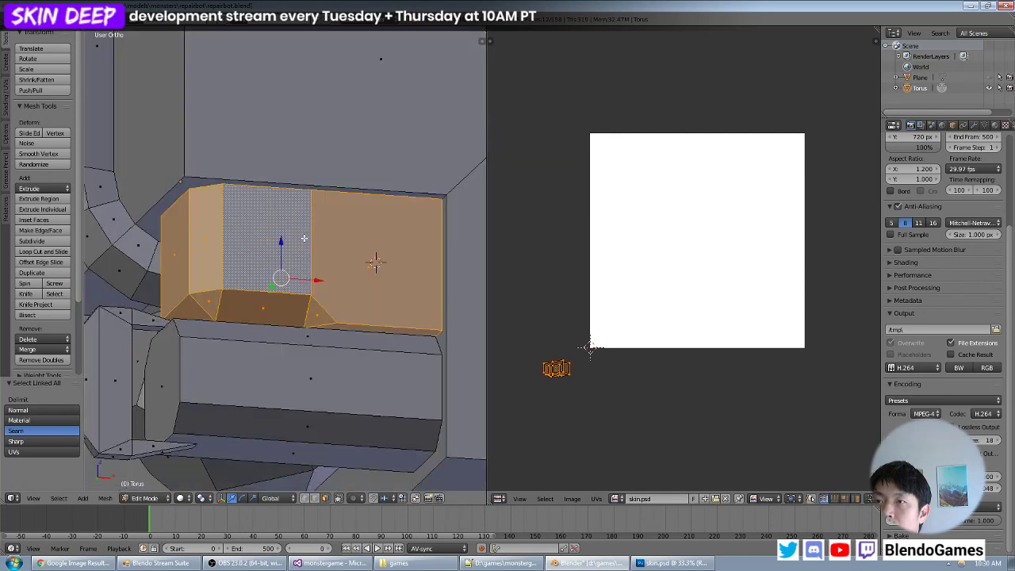
pyautogui.press('KP_6')
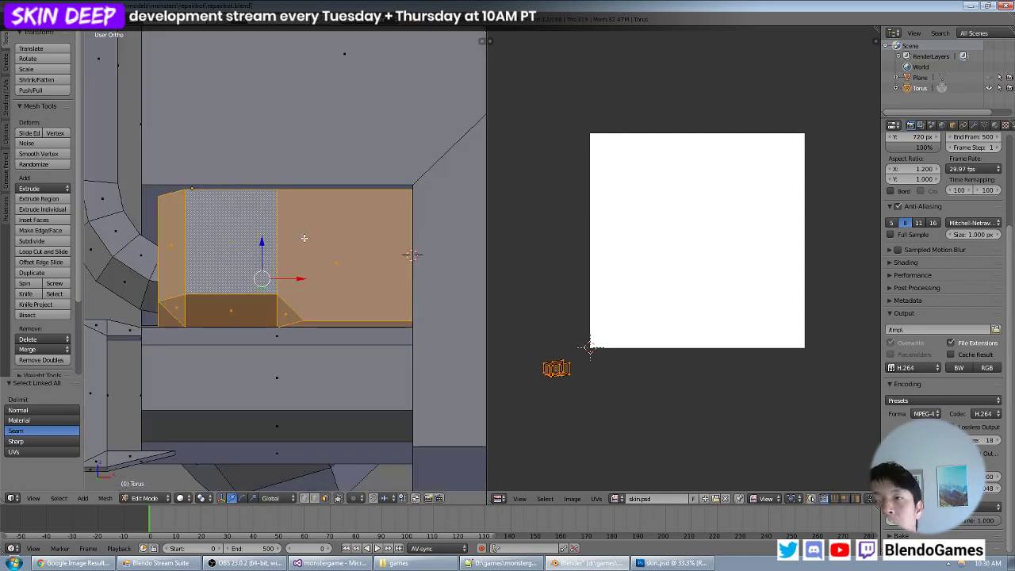
pyautogui.press('KP_4')
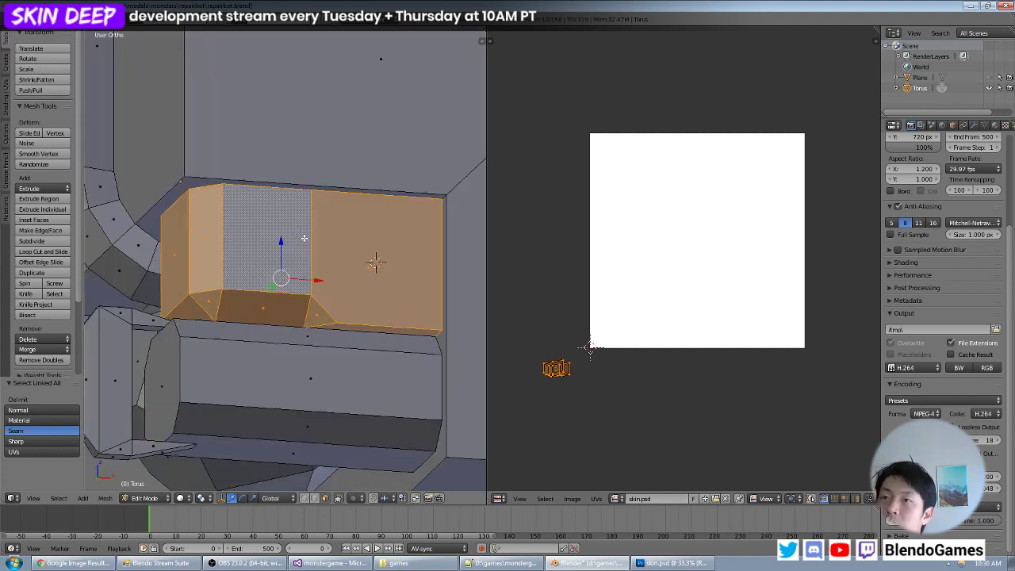
pyautogui.press('KP_6')
pyautogui.press('KP_8')
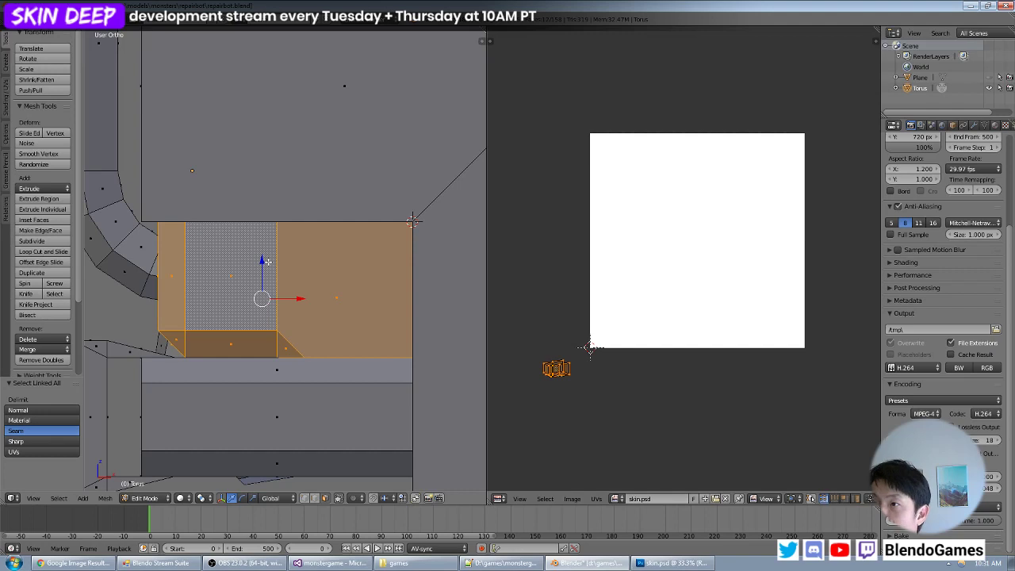
# - UV-map the chamfered block with Project From View, move its island below the image and display all islands
pyautogui.press('u')
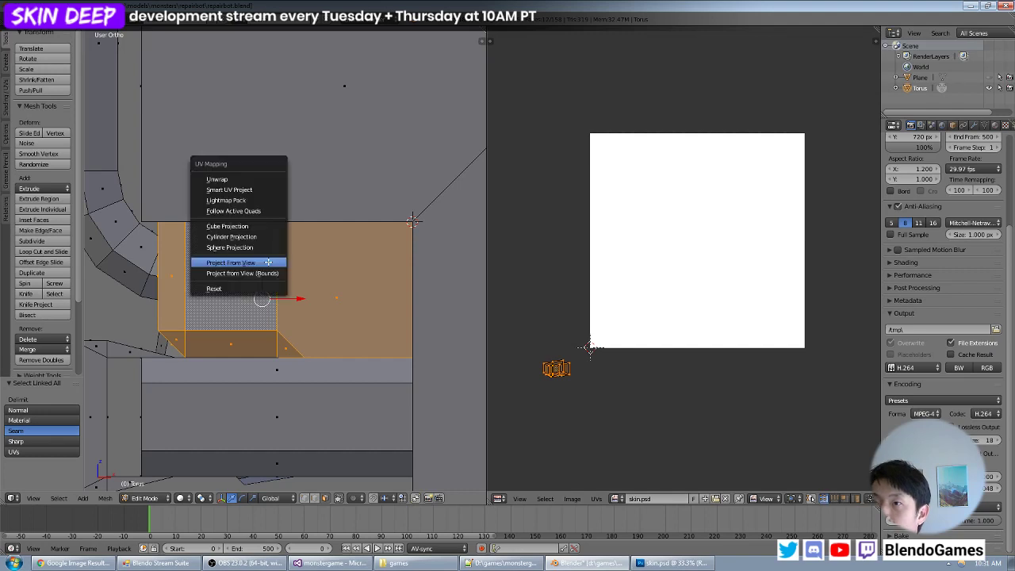
pyautogui.click(265, 262)
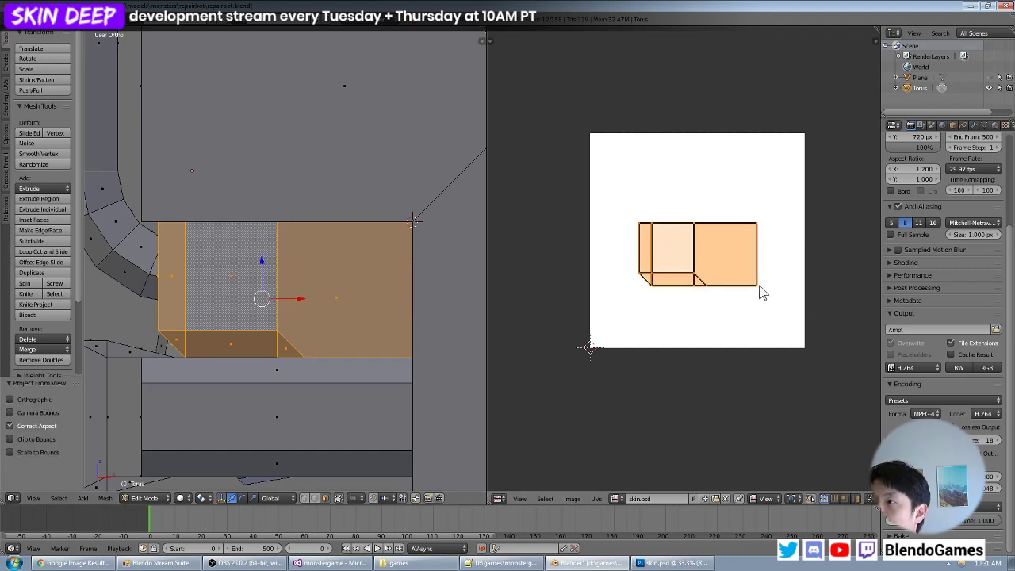
pyautogui.press('g')
pyautogui.click(748, 431)
pyautogui.press('a')
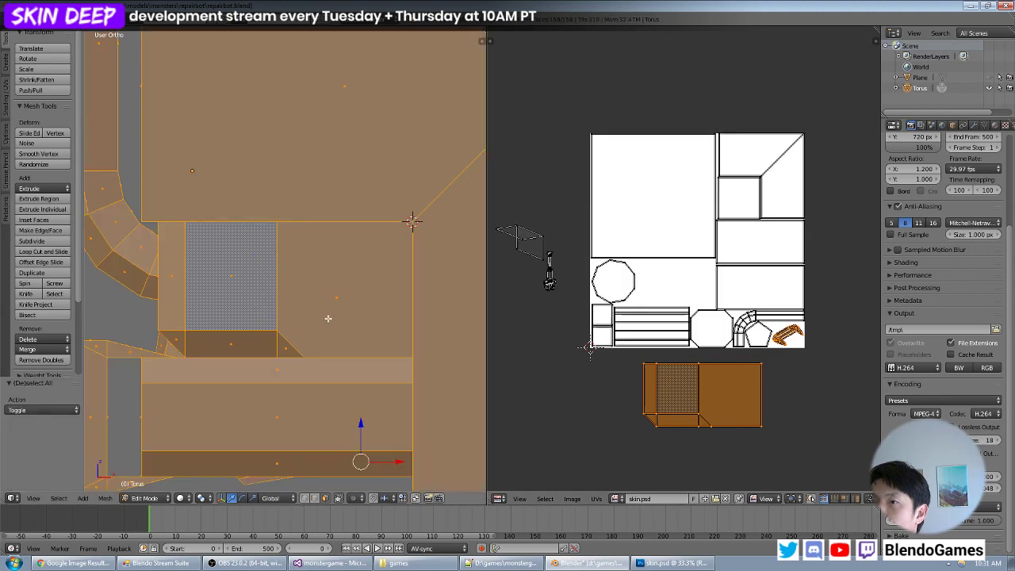
# - Scale the chamfered block's island by 0.452 and place it in the free space beneath the large square
pyautogui.press('b')
pyautogui.moveTo(775, 357); pyautogui.dragTo(615, 464)
pyautogui.press('g')
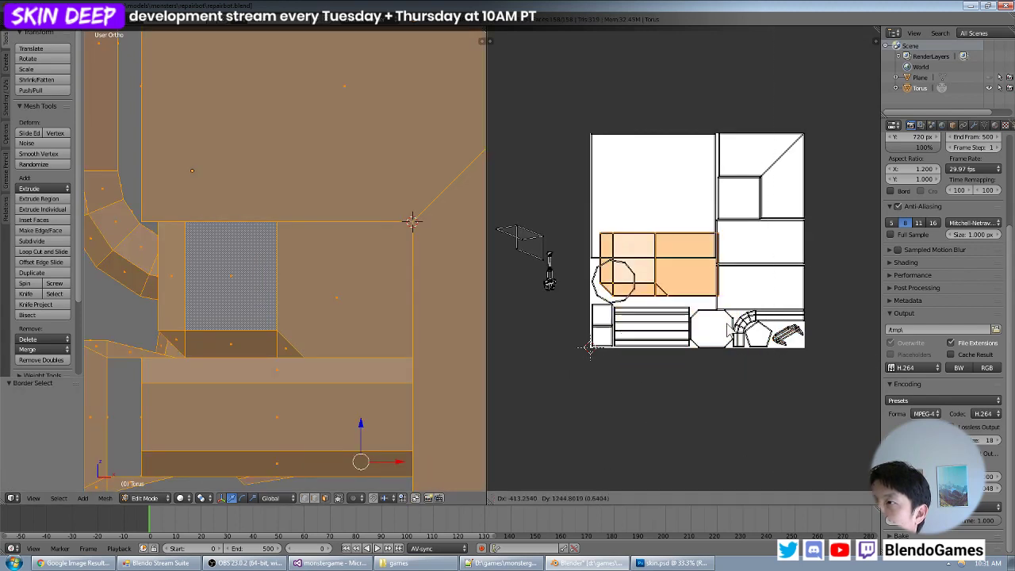
pyautogui.click(727, 324)
pyautogui.press('s')
pyautogui.click(696, 288)
pyautogui.press('g')
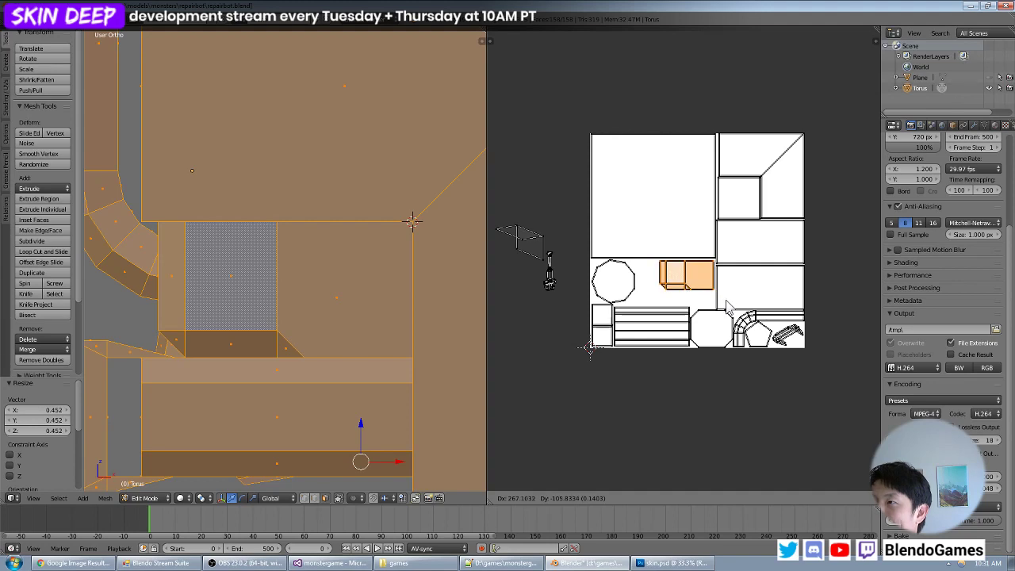
pyautogui.click(727, 306)
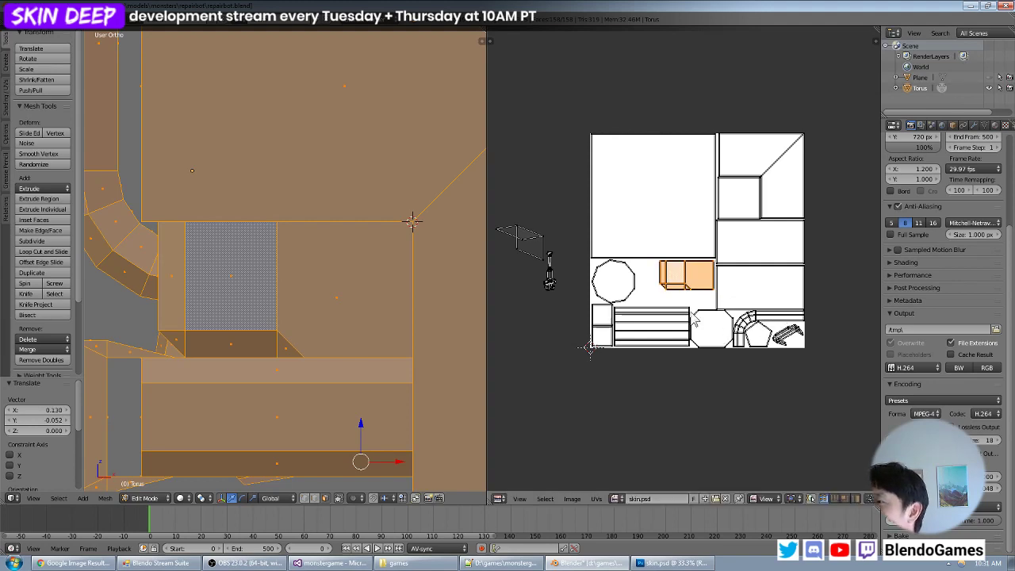
# - Nudge the chamfered block's island by 0.005 along X and Y, closer to the large square's lower corner
pyautogui.scroll(1, 692, 319)
pyautogui.scroll(1, 754, 310)
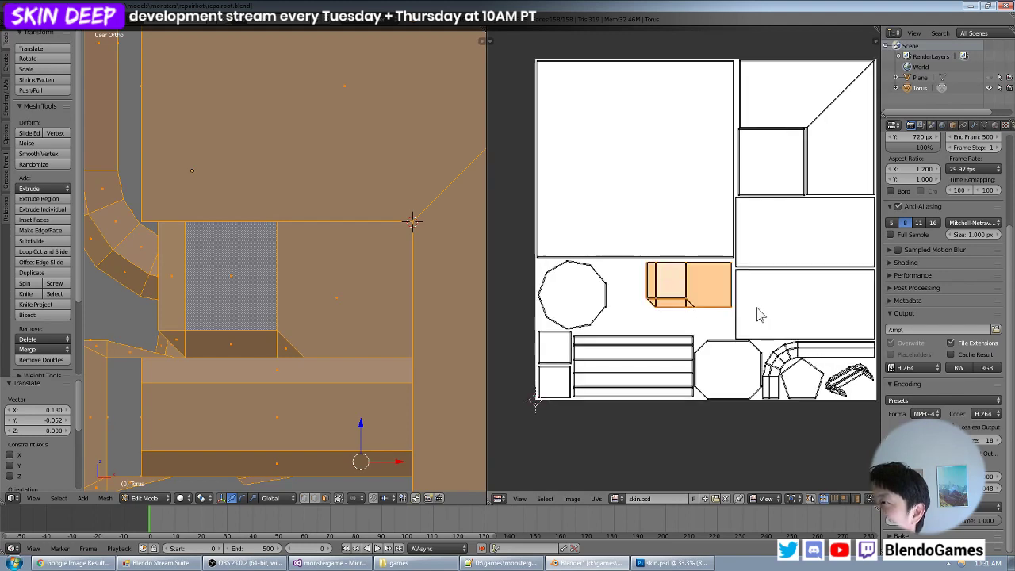
pyautogui.press('g')
pyautogui.click(759, 307)
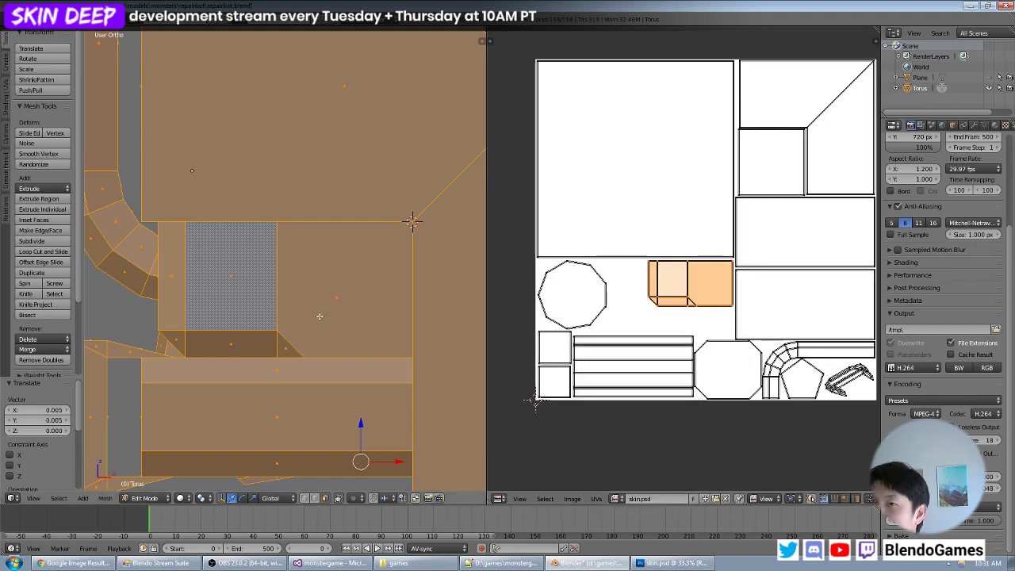
# - Hide the barrel, bracket, round joint and bent pipe so that only the chamfered block remains exposed on the body
pyautogui.moveTo(320, 315); pyautogui.dragTo(405, 317, button='middle')
pyautogui.rightClick(390, 409)
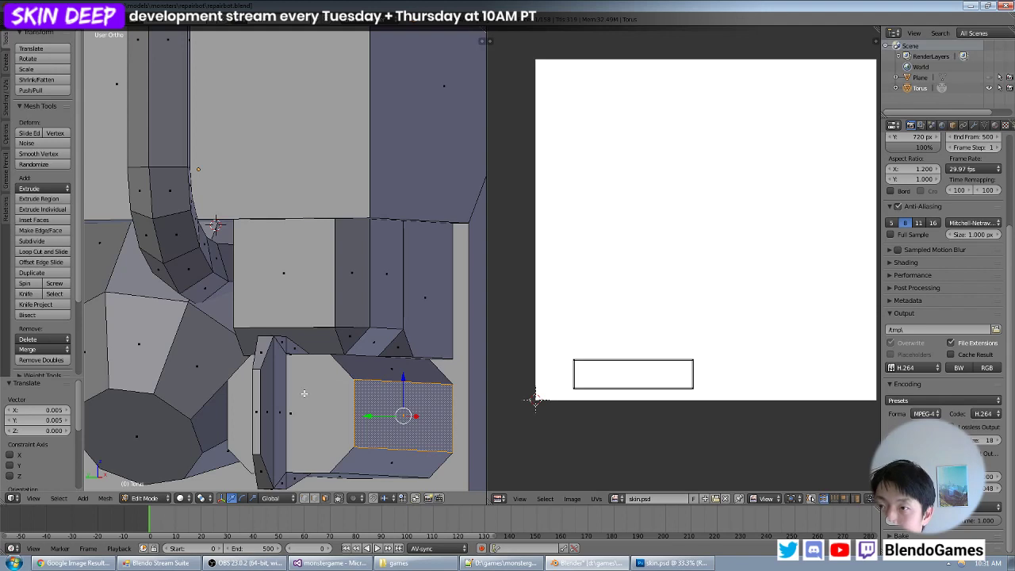
pyautogui.keyDown('shift'); pyautogui.rightClick(270, 401); pyautogui.keyUp('shift')
pyautogui.keyDown('shift'); pyautogui.rightClick(182, 370); pyautogui.keyUp('shift')
pyautogui.press('h')
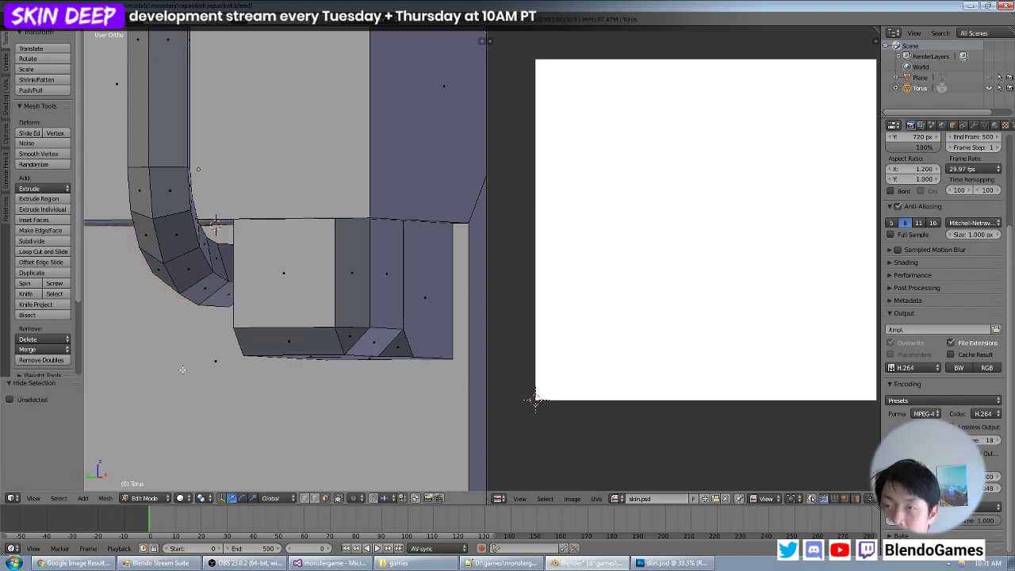
pyautogui.rightClick(206, 300)
pyautogui.hotkey('ctrl', 'l')
pyautogui.press('h')
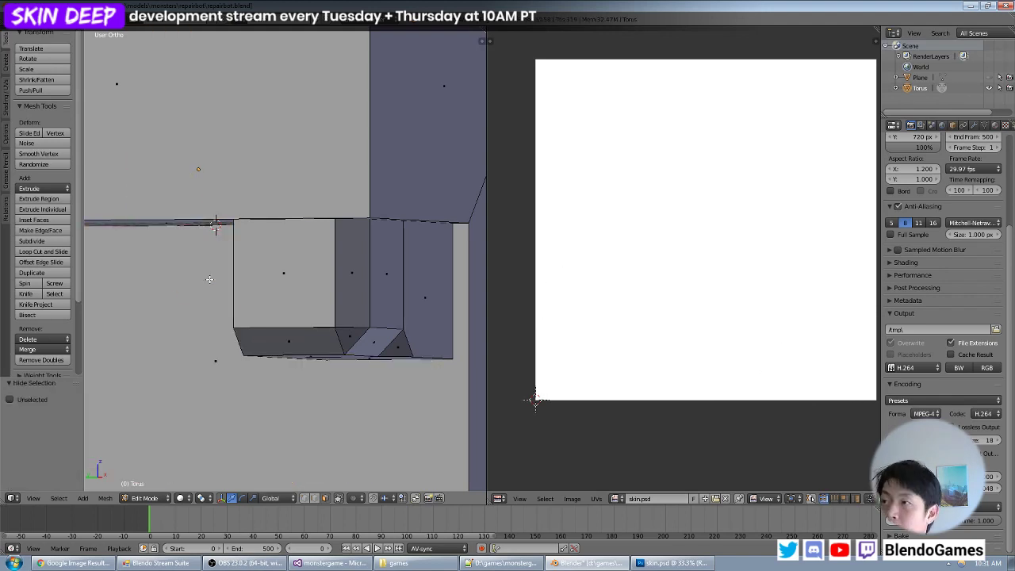
# - Select the chamfered block's strip of four faces, from the upright face through both sloped faces to the lower face
pyautogui.moveTo(280, 293); pyautogui.dragTo(379, 322, button='middle')
pyautogui.rightClick(312, 292)
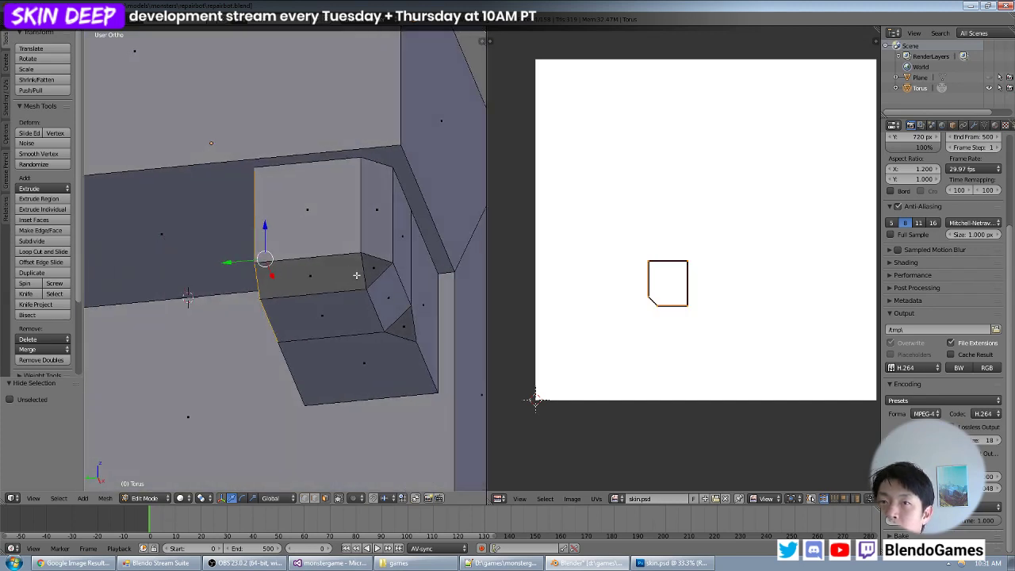
pyautogui.rightClick(327, 243)
pyautogui.keyDown('shift'); pyautogui.rightClick(322, 270); pyautogui.keyUp('shift')
pyautogui.keyDown('shift'); pyautogui.rightClick(323, 304); pyautogui.keyUp('shift')
pyautogui.keyDown('shift'); pyautogui.rightClick(343, 363); pyautogui.keyUp('shift')
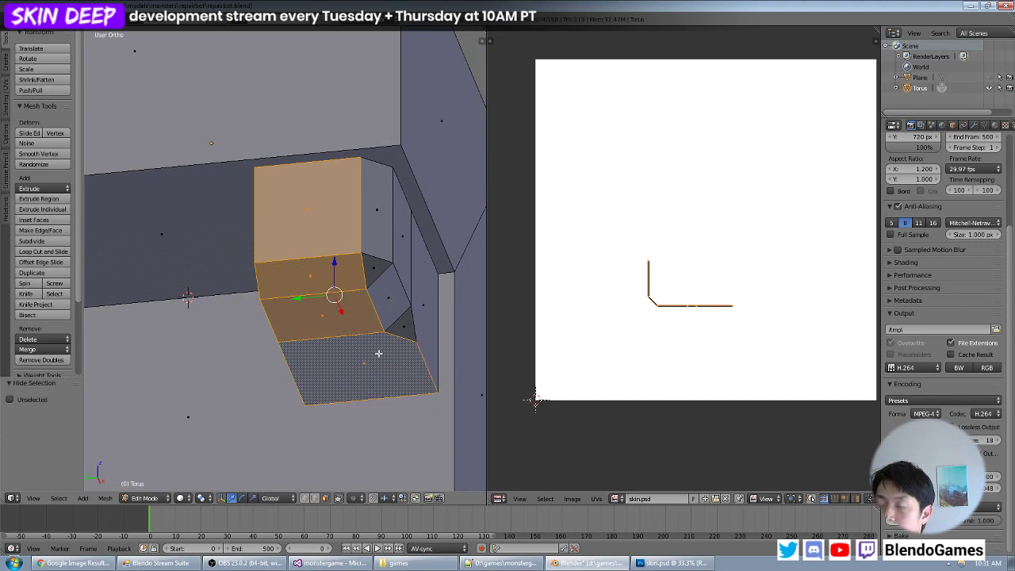
# - Align the view straight onto the four-face strip, tilted from below, and UV-map it with Project From View
pyautogui.press('KP_1')
pyautogui.press('KP_4')
pyautogui.press('KP_4')
pyautogui.press('KP_4')
pyautogui.press('KP_4')
pyautogui.press('KP_4')
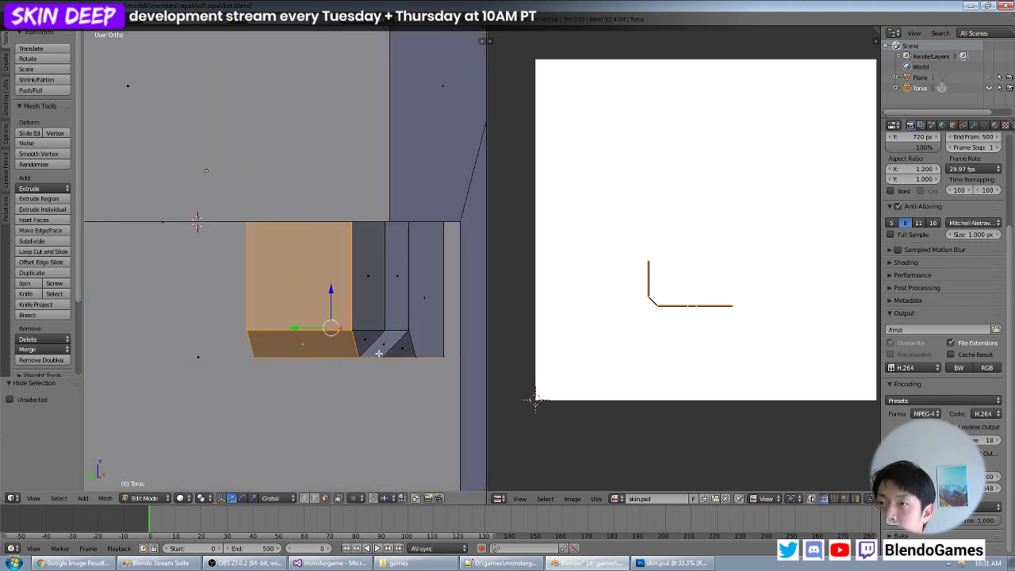
pyautogui.press('KP_4')
pyautogui.press('KP_8')
pyautogui.press('KP_2')
pyautogui.press('KP_2')
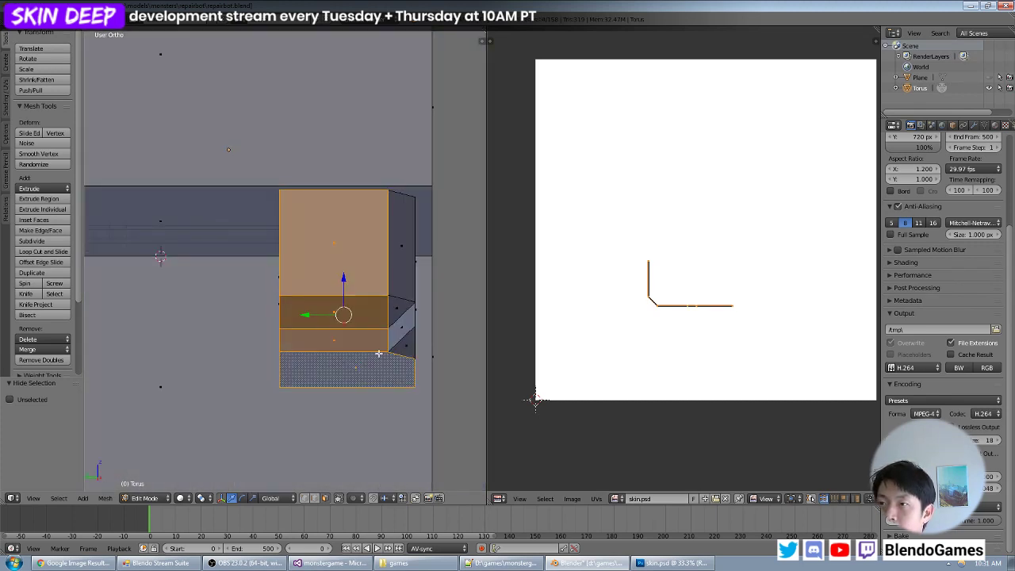
pyautogui.press('KP_2')
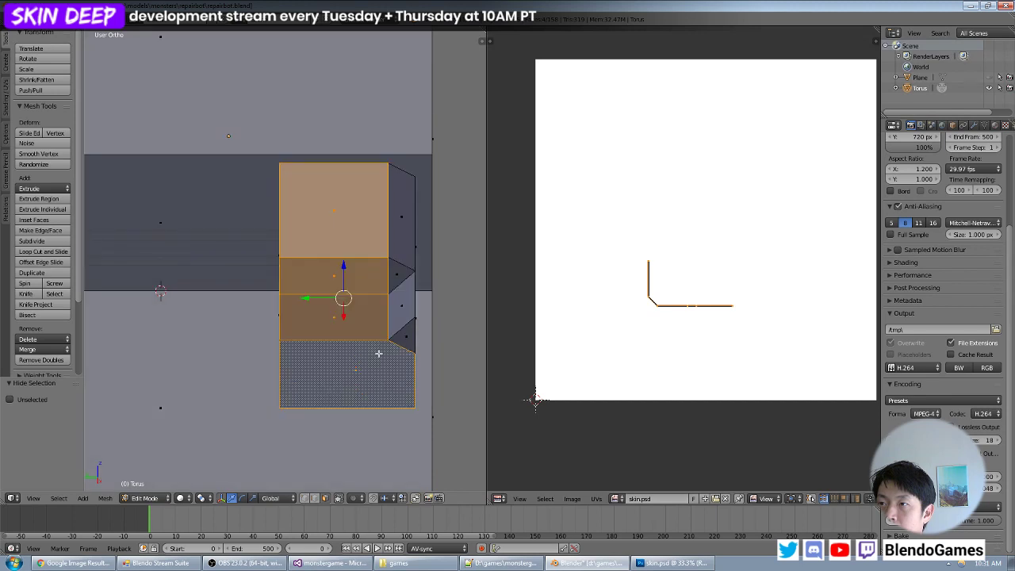
pyautogui.press('KP_2')
pyautogui.press('u')
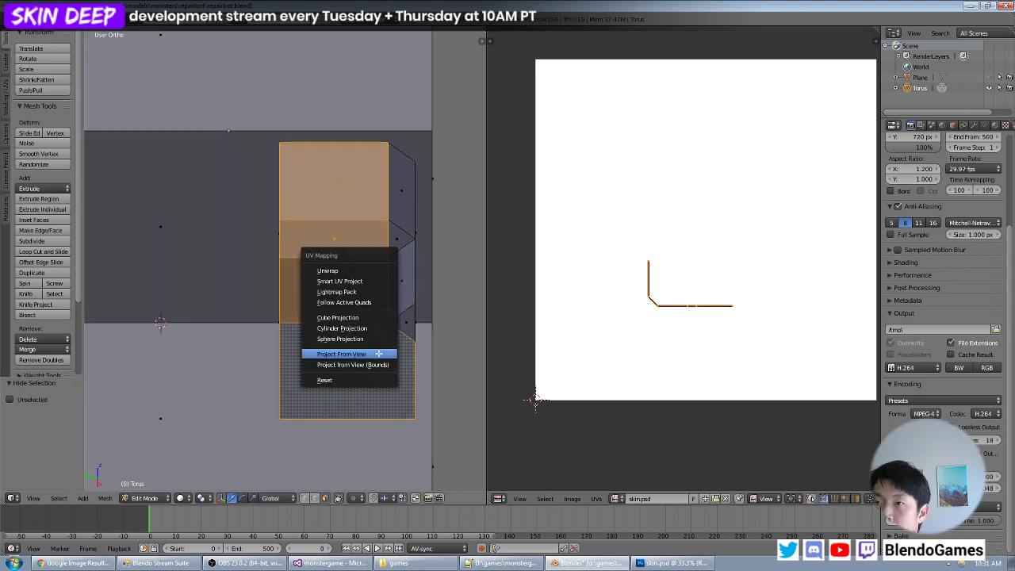
pyautogui.click(377, 354)
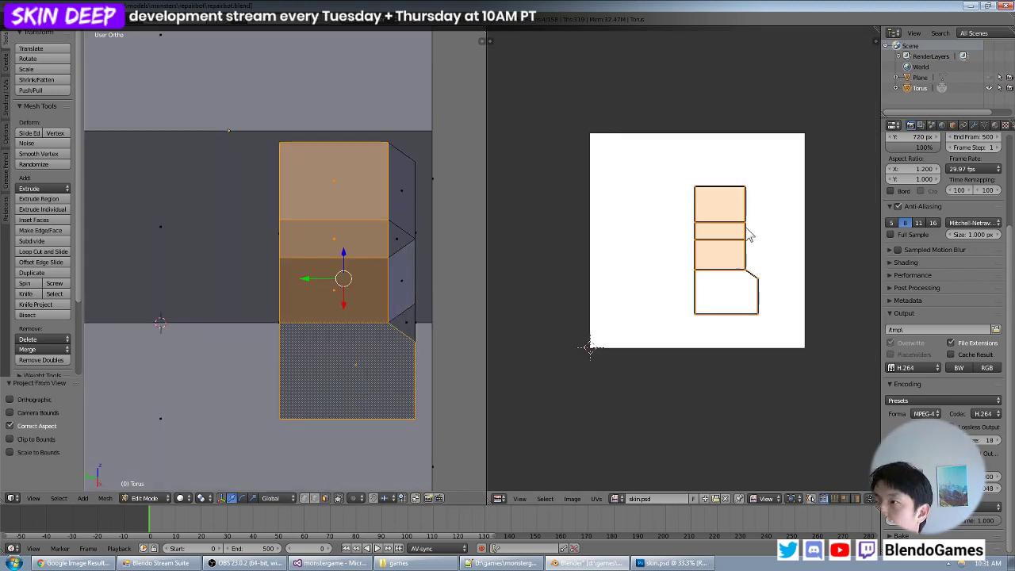
# - Move the strip's island below the image, reveal all hidden parts and display every island
pyautogui.press('g')
pyautogui.click(749, 402)
pyautogui.press('a')
pyautogui.press('a')
pyautogui.press('a')
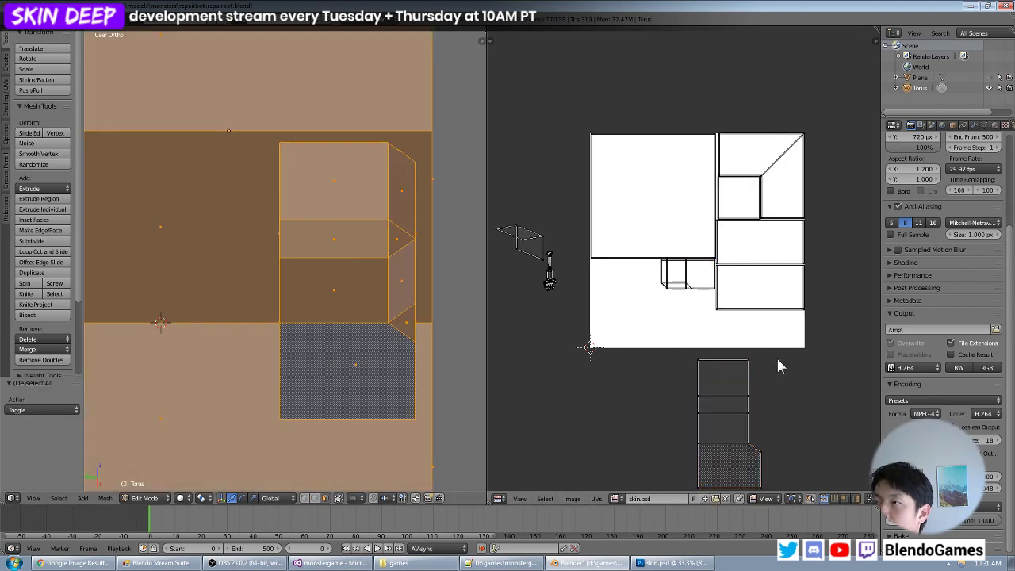
pyautogui.hotkey('alt', 'h')
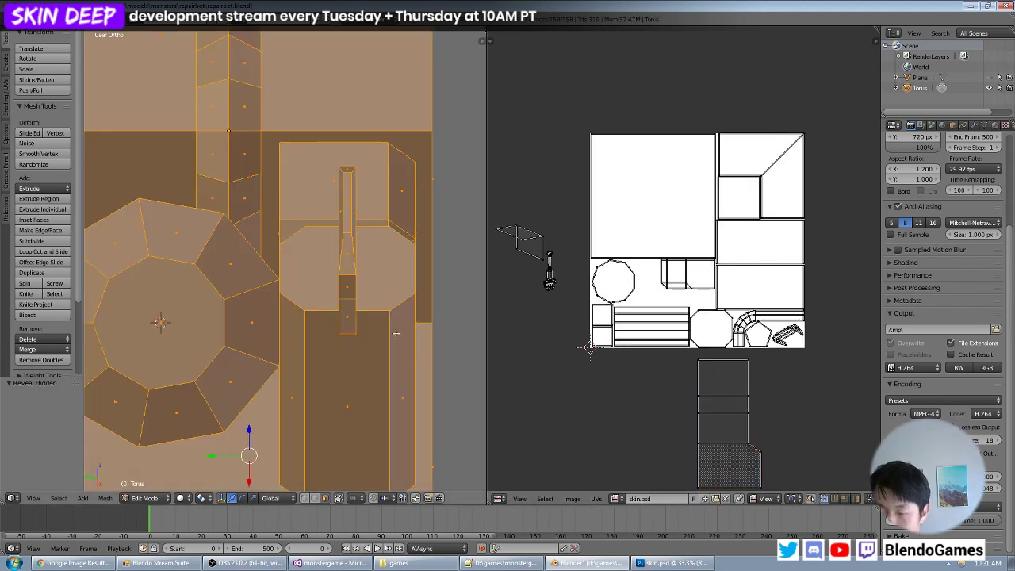
pyautogui.press('a')
pyautogui.press('a')
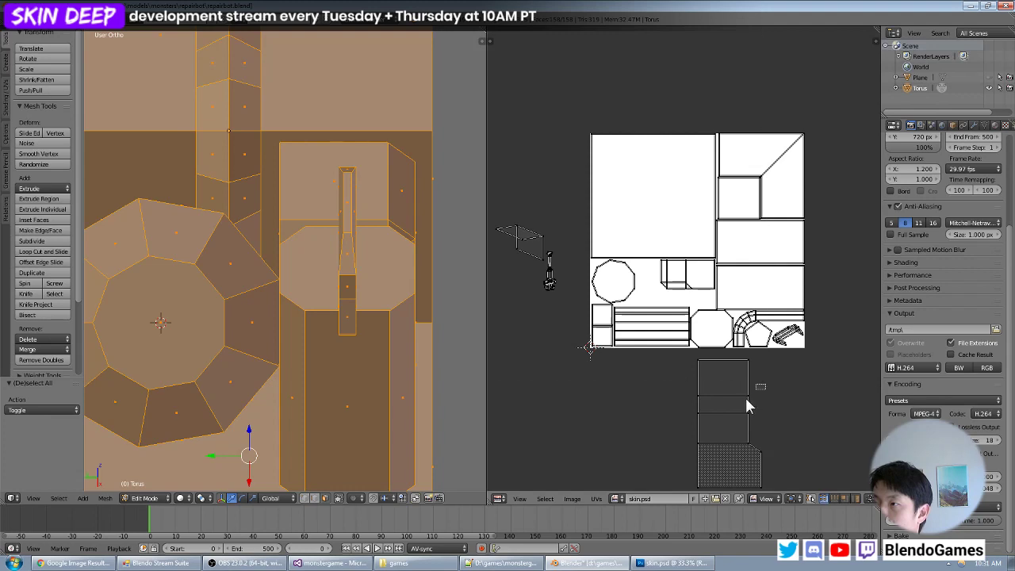
# - Select the whole strip island, shrink it and place it between the decagon and the chamfered block's island
pyautogui.moveTo(746, 397); pyautogui.dragTo(721, 416)
pyautogui.hotkey('ctrl', 'l')
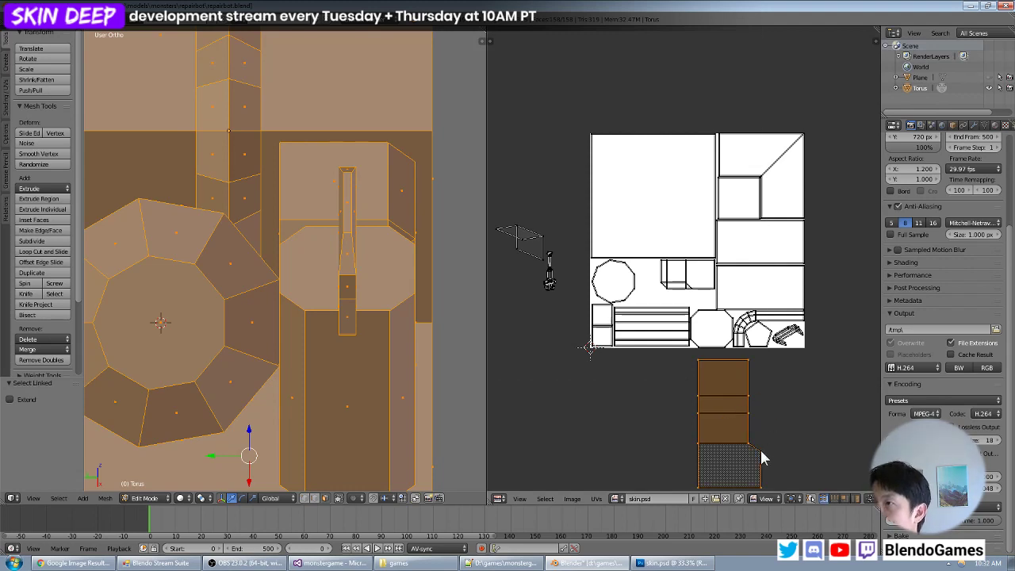
pyautogui.press('g')
pyautogui.click(691, 357)
pyautogui.scroll(4, 692, 357)
pyautogui.press('s')
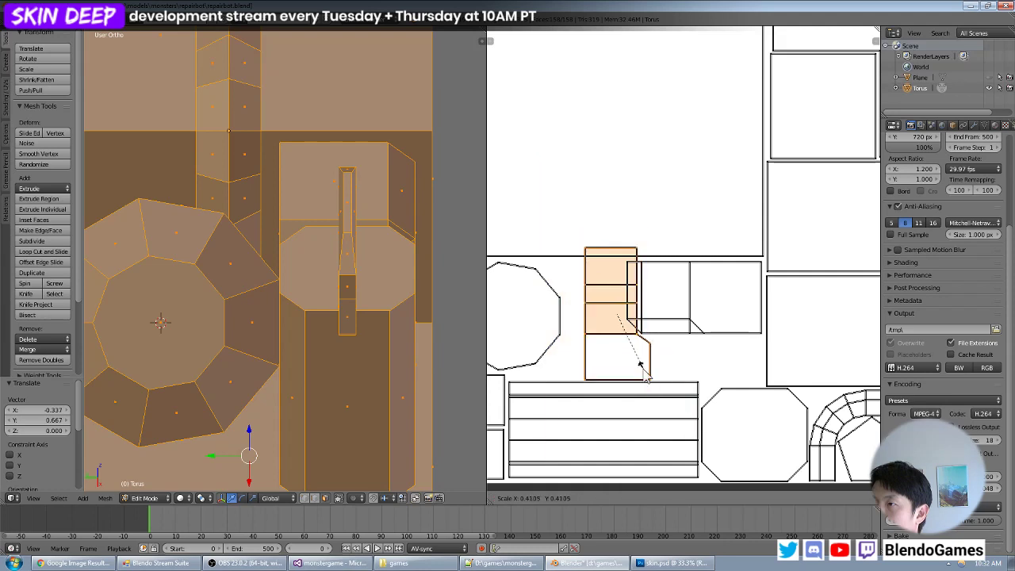
pyautogui.click(626, 359)
pyautogui.press('g')
pyautogui.click(605, 353)
# - Enlarge the strip island by 1.267 and shift it by about 0.004 in X and -0.021 in Y within the gap
pyautogui.press('s')
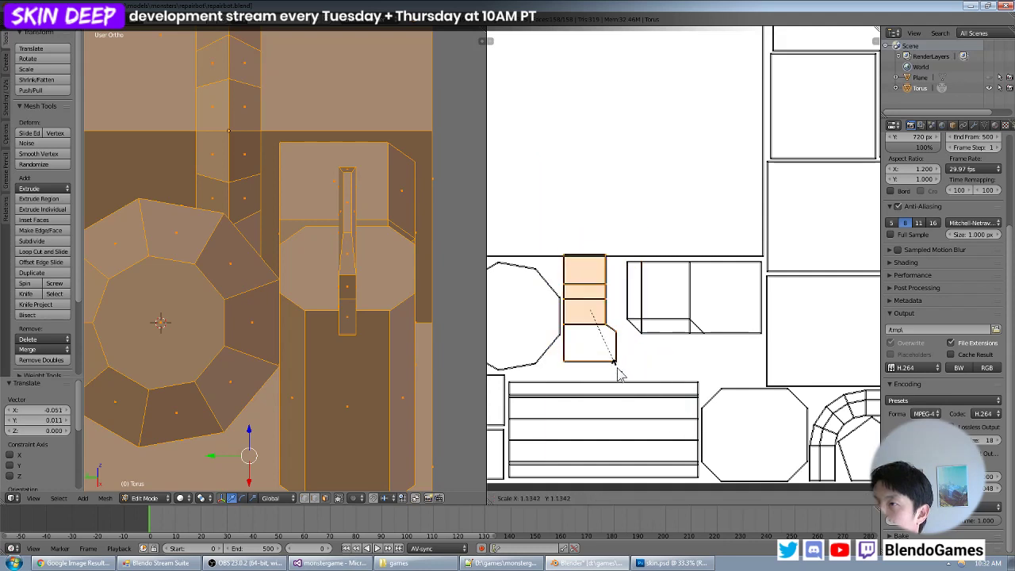
pyautogui.click(623, 377)
pyautogui.press('g')
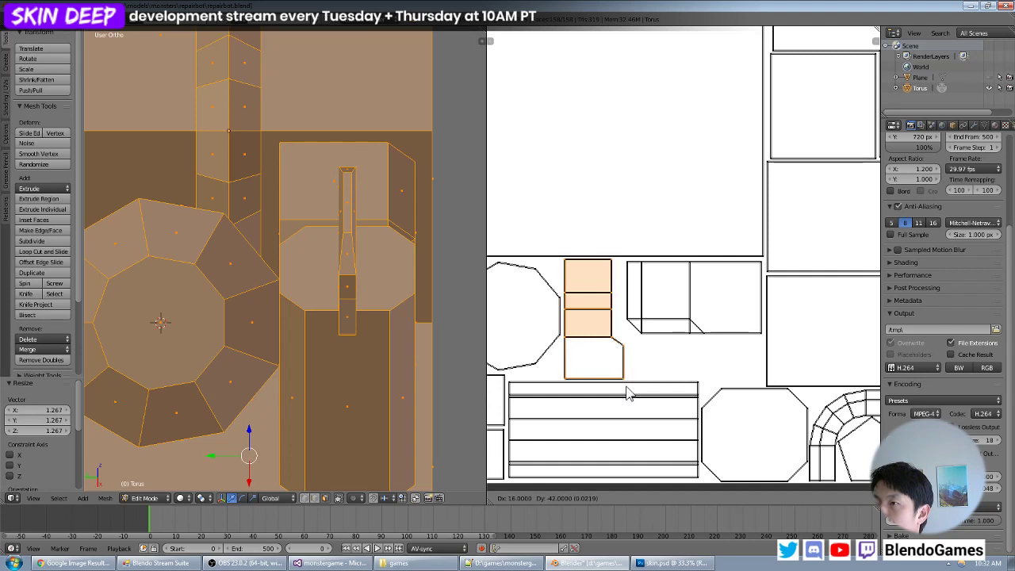
pyautogui.click(625, 393)
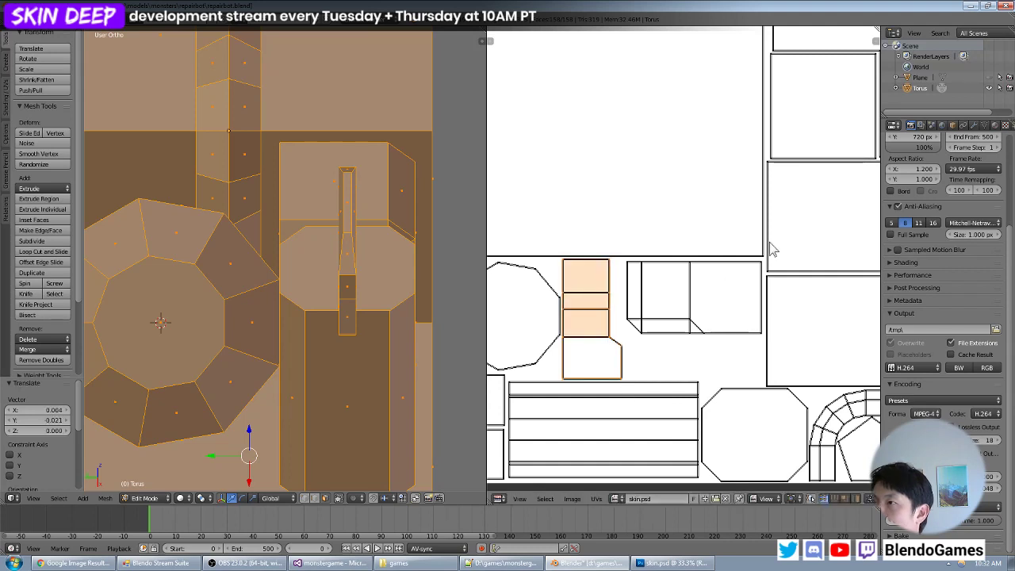
# - Examine the packed islands and the front assembly for remaining free texture space and parts still unmapped
pyautogui.scroll(-3, 748, 323)
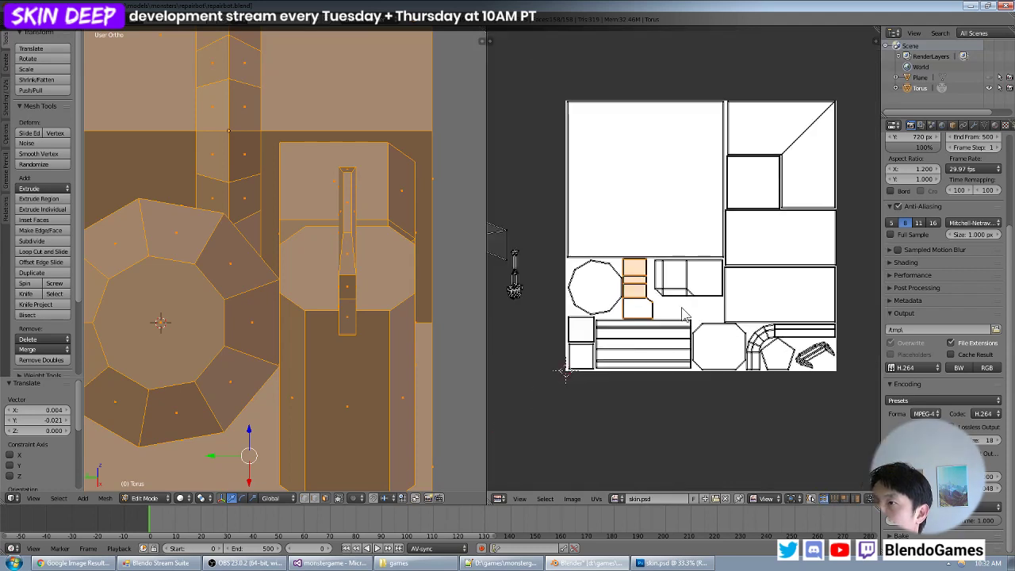
pyautogui.scroll(1, 682, 314)
pyautogui.moveTo(657, 301); pyautogui.dragTo(730, 302, button='middle')
pyautogui.scroll(3, 699, 315)
pyautogui.press('a')
pyautogui.press('b')
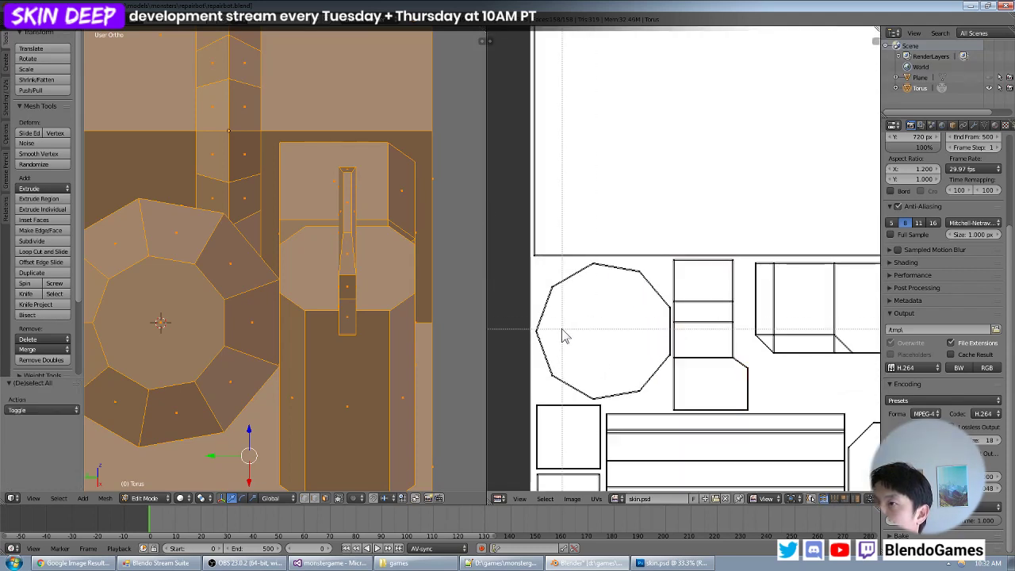
pyautogui.moveTo(556, 321); pyautogui.dragTo(534, 338)
pyautogui.press('a')
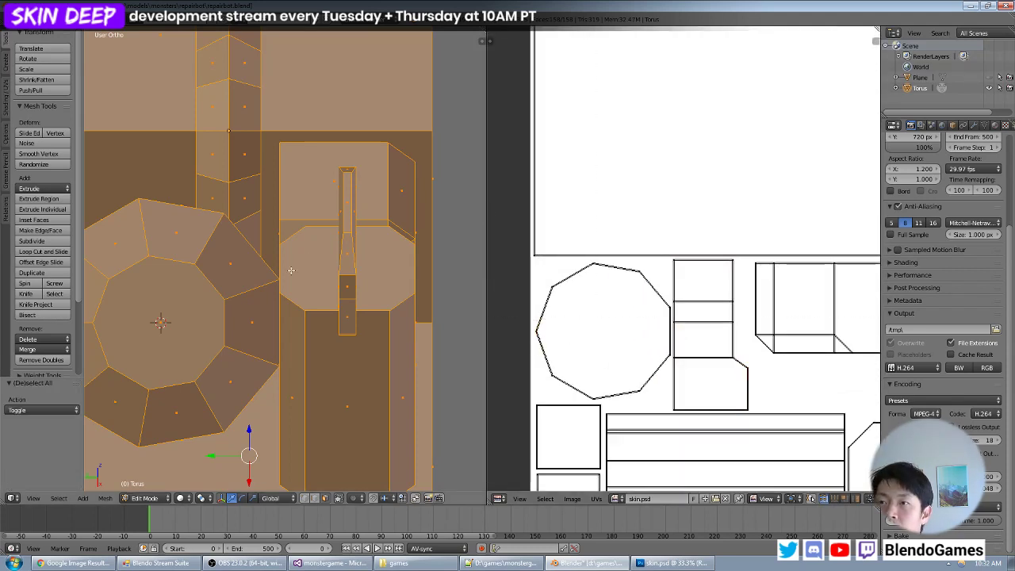
pyautogui.scroll(-3, 288, 267)
pyautogui.moveTo(338, 250); pyautogui.dragTo(373, 254, button='middle')
pyautogui.scroll(-1, 736, 290)
pyautogui.scroll(-2, 735, 289)
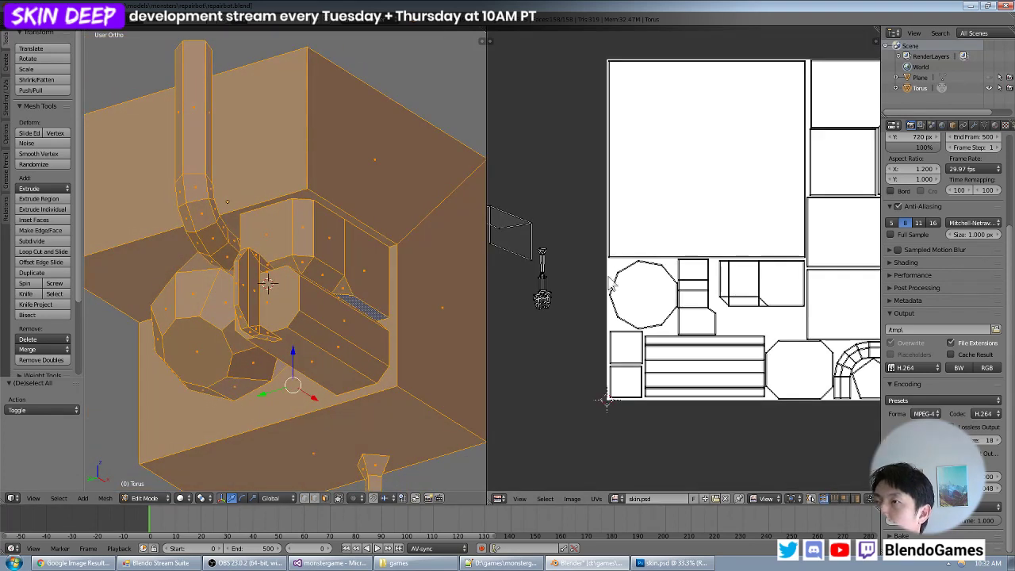
pyautogui.moveTo(560, 263); pyautogui.dragTo(596, 283, button='middle')
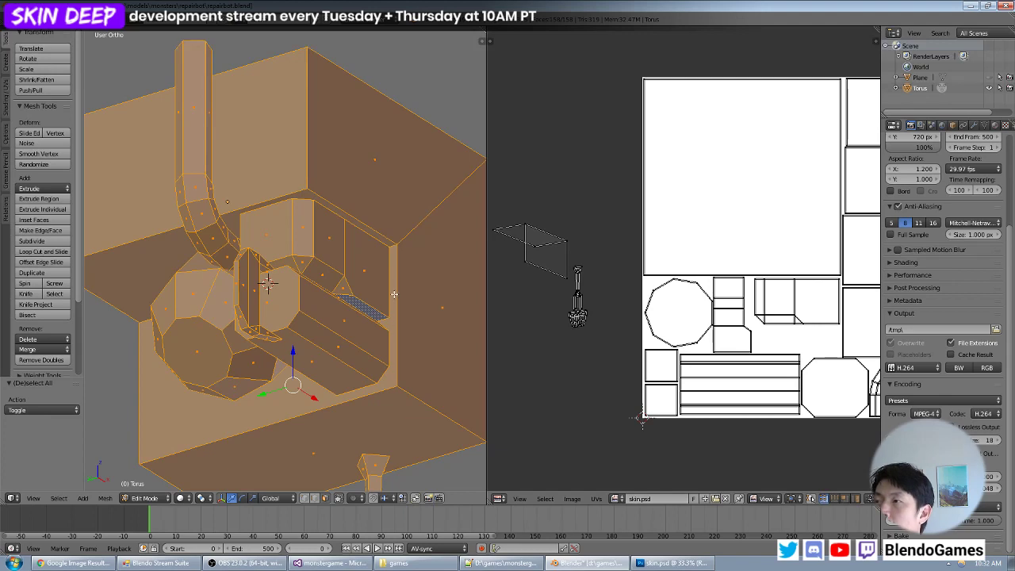
pyautogui.moveTo(773, 292); pyautogui.dragTo(681, 262, button='middle')
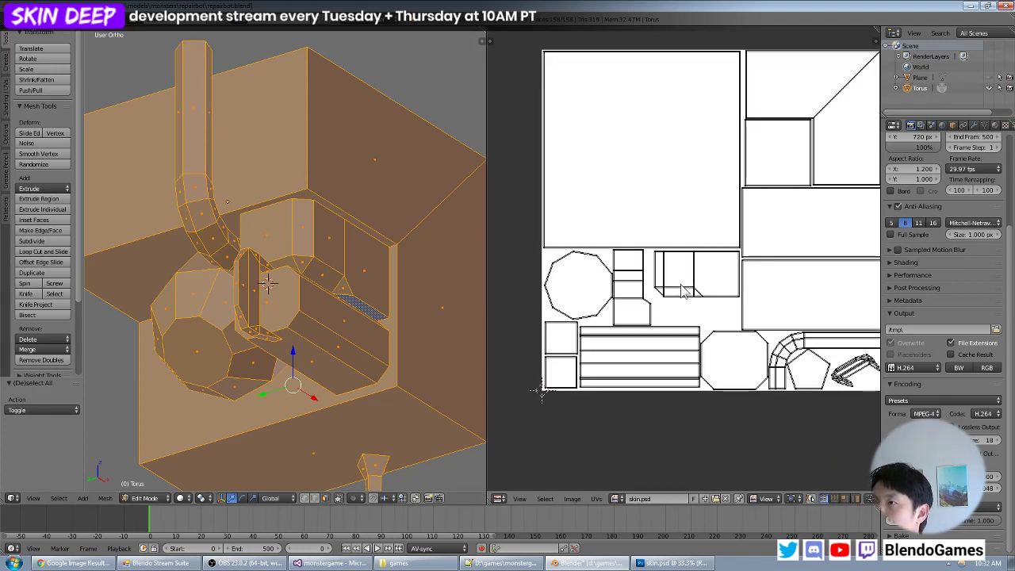
pyautogui.scroll(3, 684, 292)
pyautogui.scroll(-4, 690, 314)
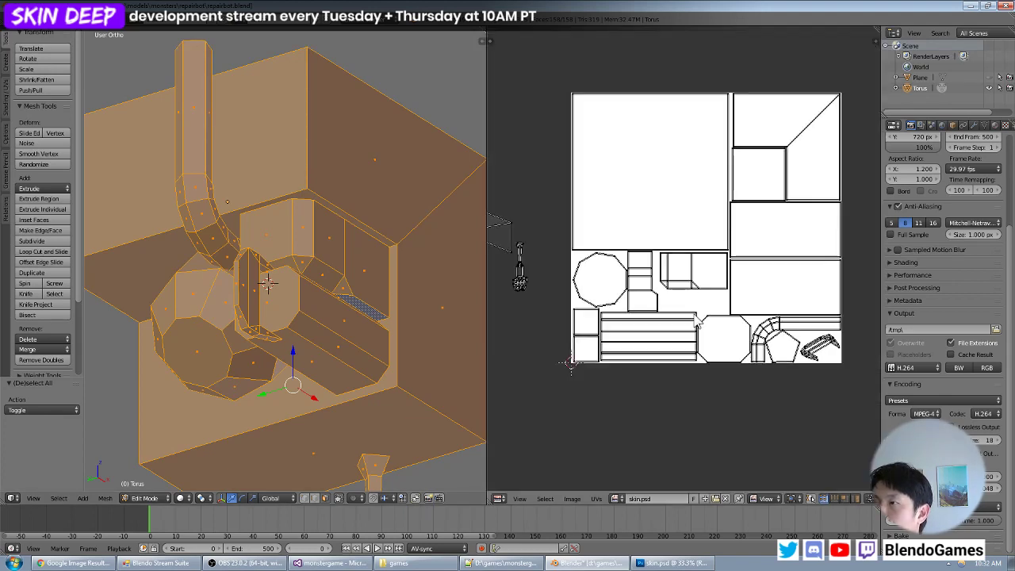
pyautogui.scroll(-4, 367, 327)
# - Select the side faces and tapered lower faces of the thick box segment on the hanging claw arm
pyautogui.keyDown('shift'); pyautogui.moveTo(387, 373); pyautogui.dragTo(400, 197, button='middle'); pyautogui.keyUp('shift')
pyautogui.moveTo(400, 197); pyautogui.dragTo(250, 224, button='middle')
pyautogui.moveTo(334, 209); pyautogui.dragTo(322, 260, button='middle')
pyautogui.scroll(3, 325, 258)
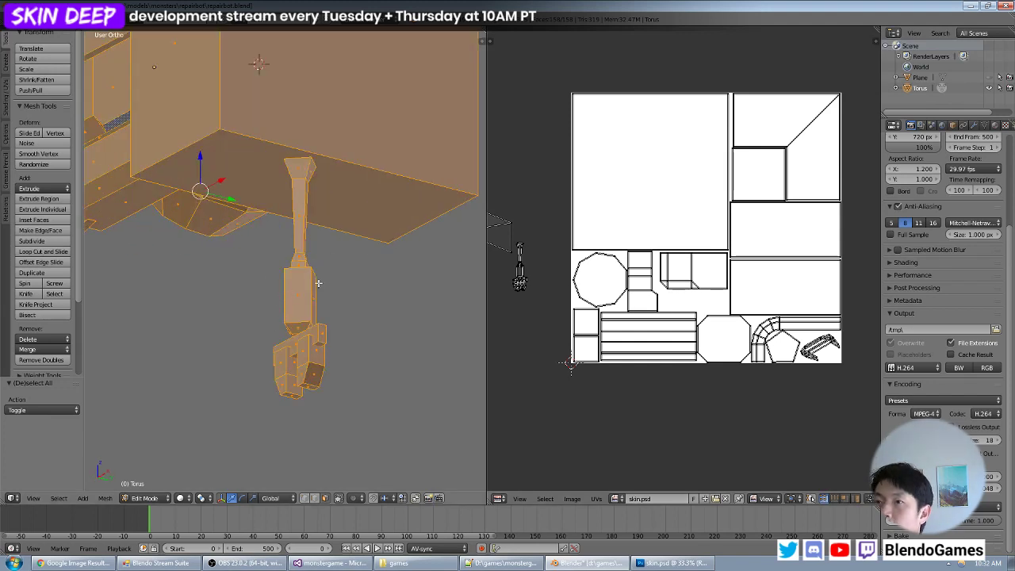
pyautogui.moveTo(328, 288)
pyautogui.mouseDown(button='middle')
pyautogui.moveTo(281, 243)
pyautogui.moveTo(331, 269)
pyautogui.mouseUp(button='middle')
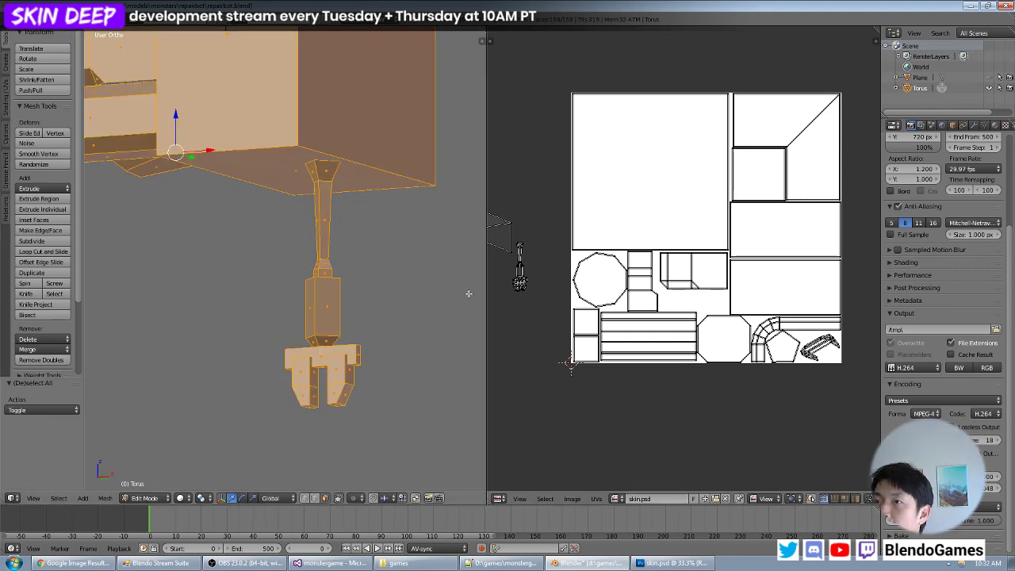
pyautogui.rightClick(318, 310)
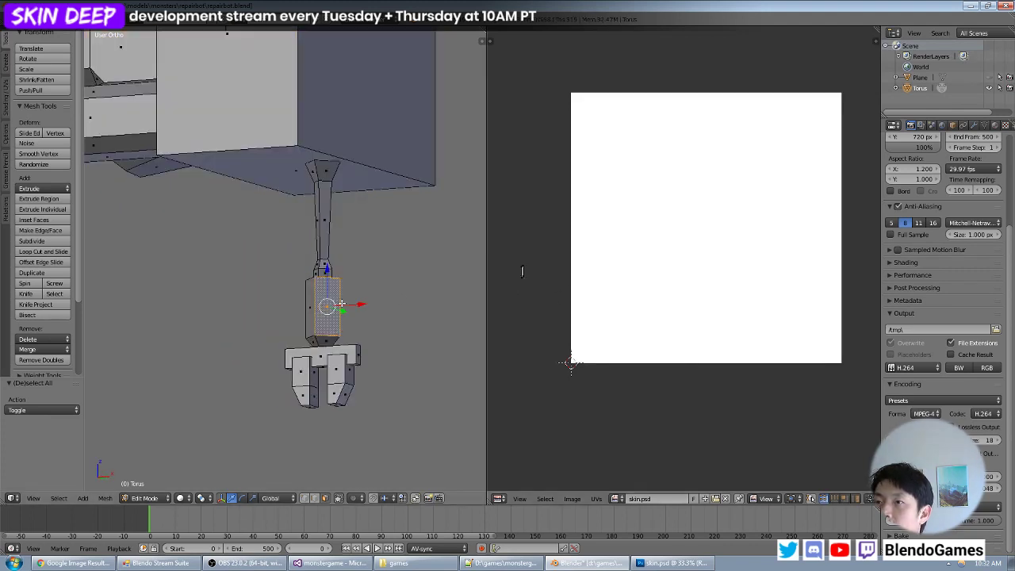
pyautogui.keyDown('shift'); pyautogui.rightClick(310, 315); pyautogui.keyUp('shift')
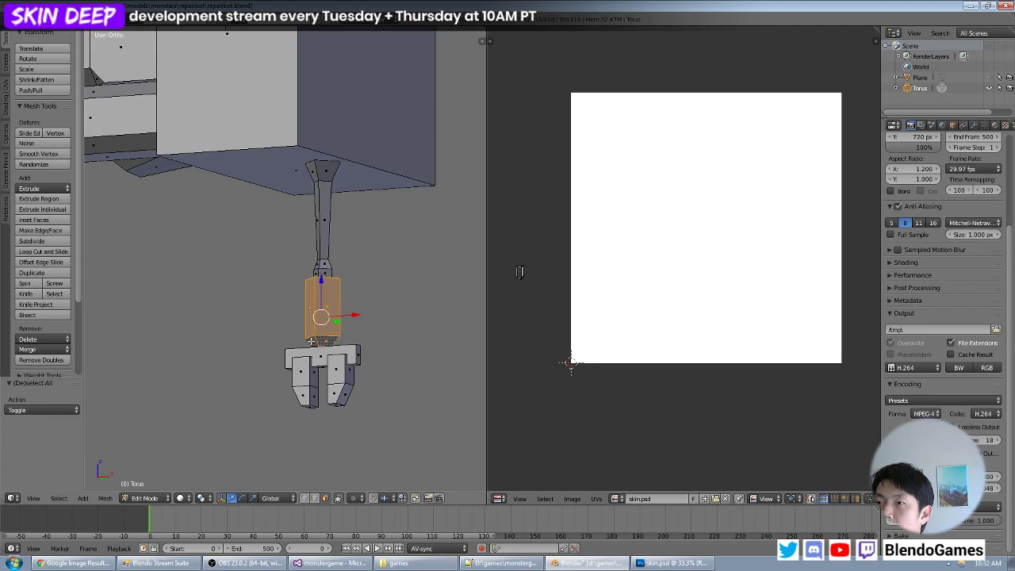
pyautogui.moveTo(329, 307); pyautogui.dragTo(350, 245, button='middle')
pyautogui.keyDown('shift'); pyautogui.rightClick(225, 310); pyautogui.keyUp('shift')
pyautogui.keyDown('shift'); pyautogui.rightClick(214, 311); pyautogui.keyUp('shift')
pyautogui.keyDown('shift'); pyautogui.rightClick(215, 300); pyautogui.keyUp('shift')
pyautogui.keyDown('shift'); pyautogui.rightClick(228, 296); pyautogui.keyUp('shift')
# - UV-map the arm's box segment with Project From View from the front, move its island below the image and display all islands
pyautogui.press('KP_1')
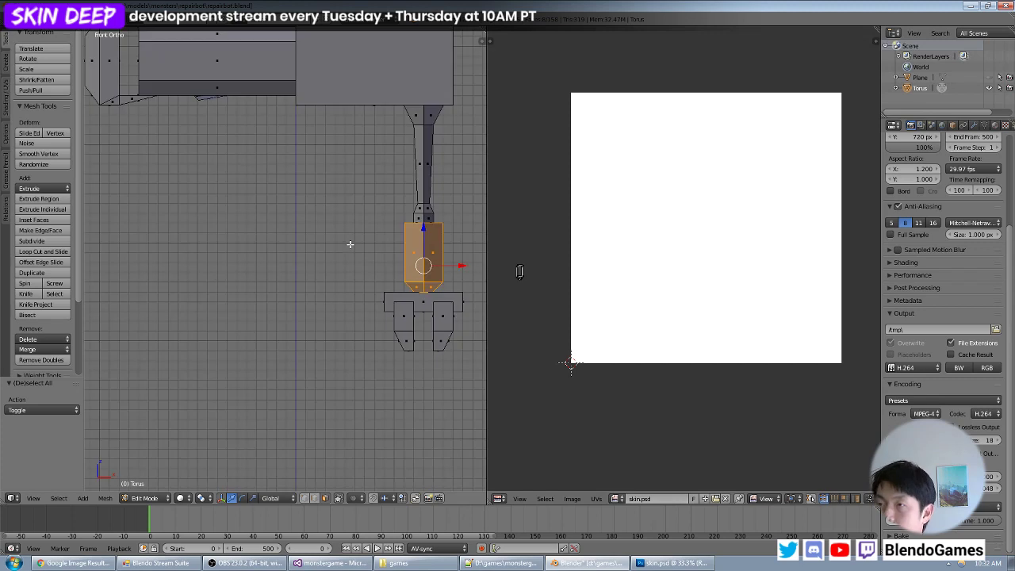
pyautogui.press('u')
pyautogui.click(350, 244)
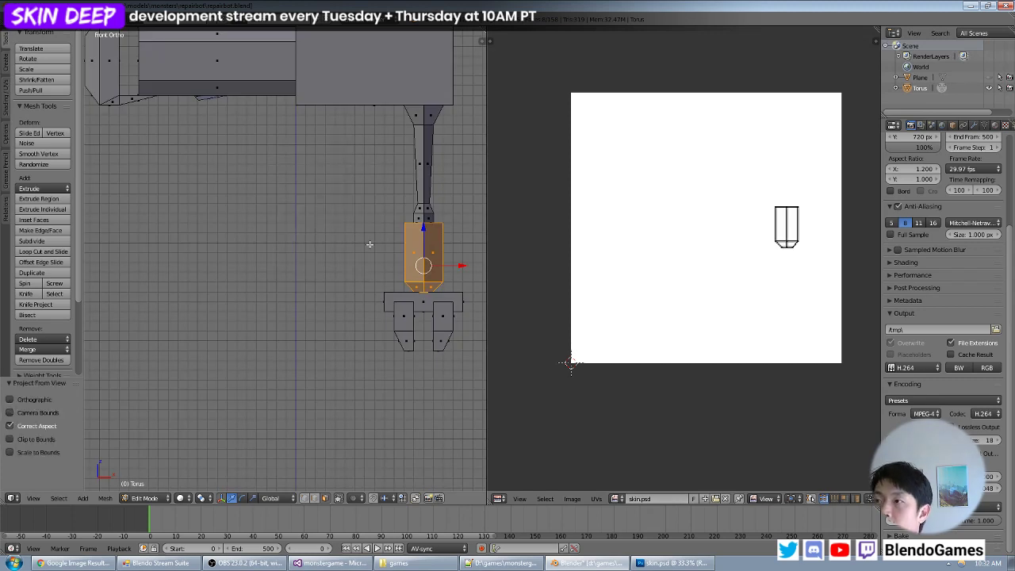
pyautogui.press('g')
pyautogui.click(706, 454)
pyautogui.press('a')
pyautogui.press('a')
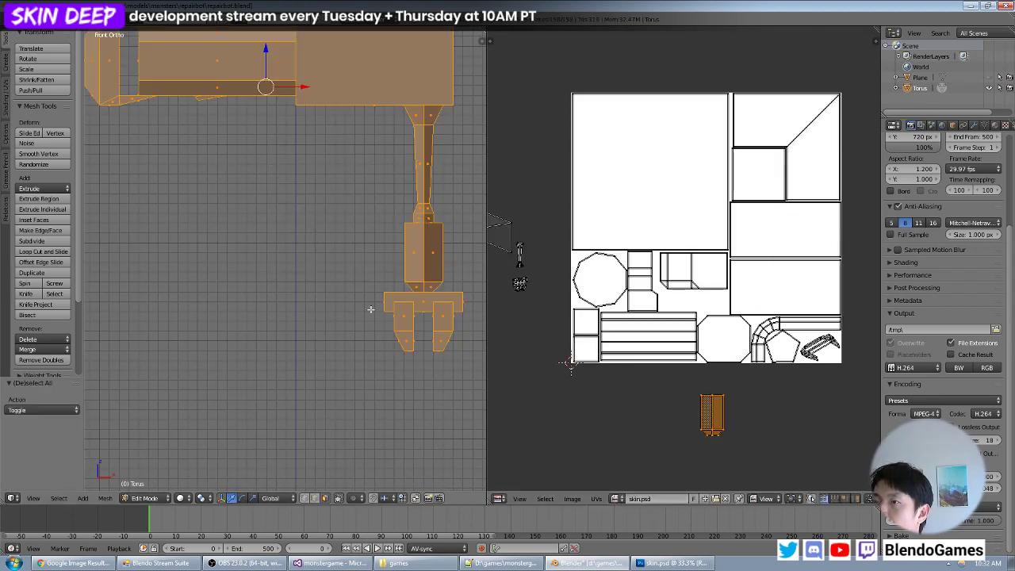
# - Rotate the arm segment's island by 90° and move it into the free space above the octagon
pyautogui.press('a')
pyautogui.press('b')
pyautogui.moveTo(766, 381); pyautogui.dragTo(682, 459)
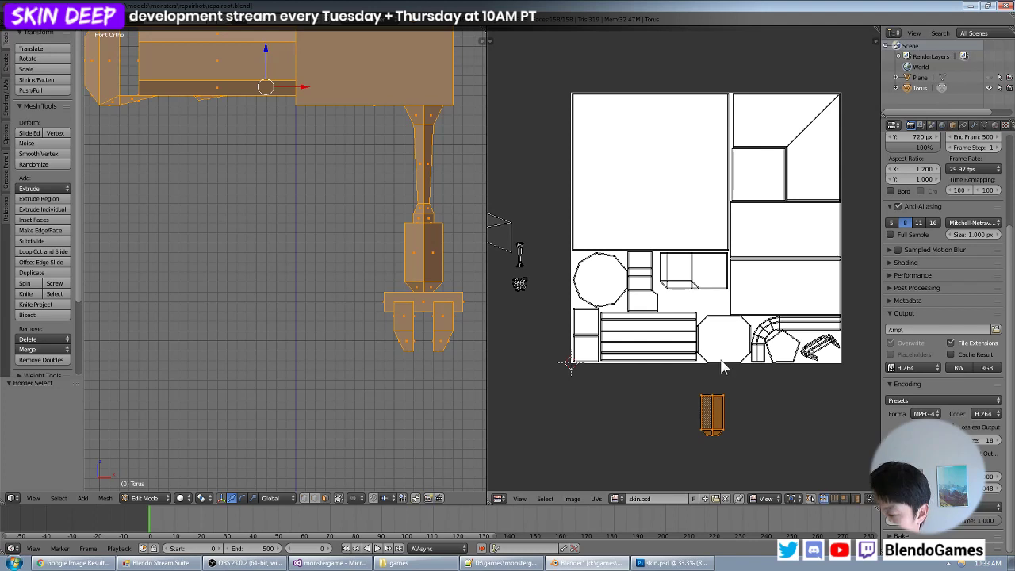
pyautogui.write('r90')
pyautogui.press('Return')
pyautogui.press('g')
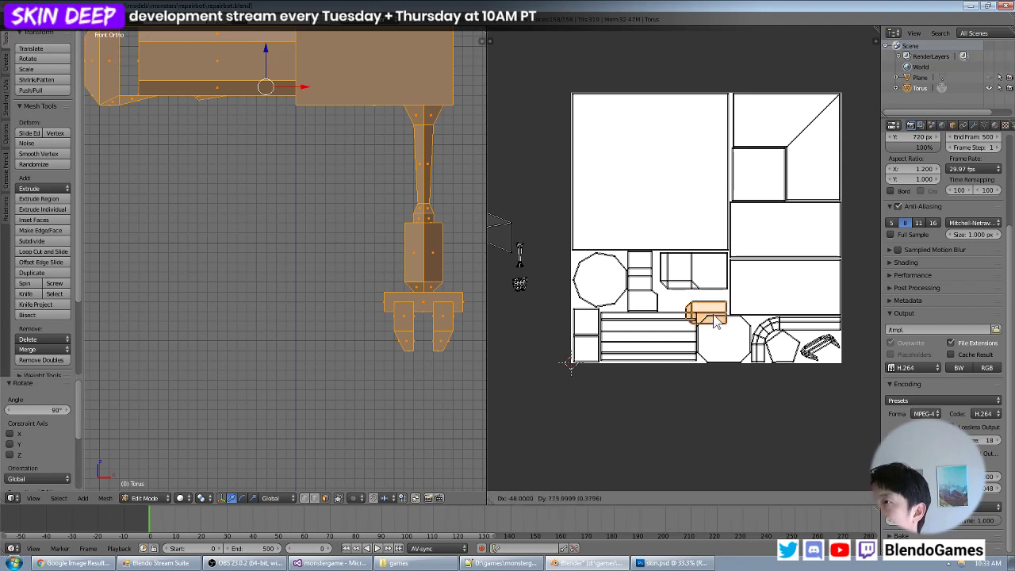
pyautogui.click(728, 328)
# - Scale down the arm segment's island and fit it into the gap between the block island and the octagon
pyautogui.scroll(3, 789, 362)
pyautogui.keyDown('shift'); pyautogui.moveTo(726, 351); pyautogui.dragTo(662, 337, button='middle'); pyautogui.keyUp('shift')
pyautogui.press('s')
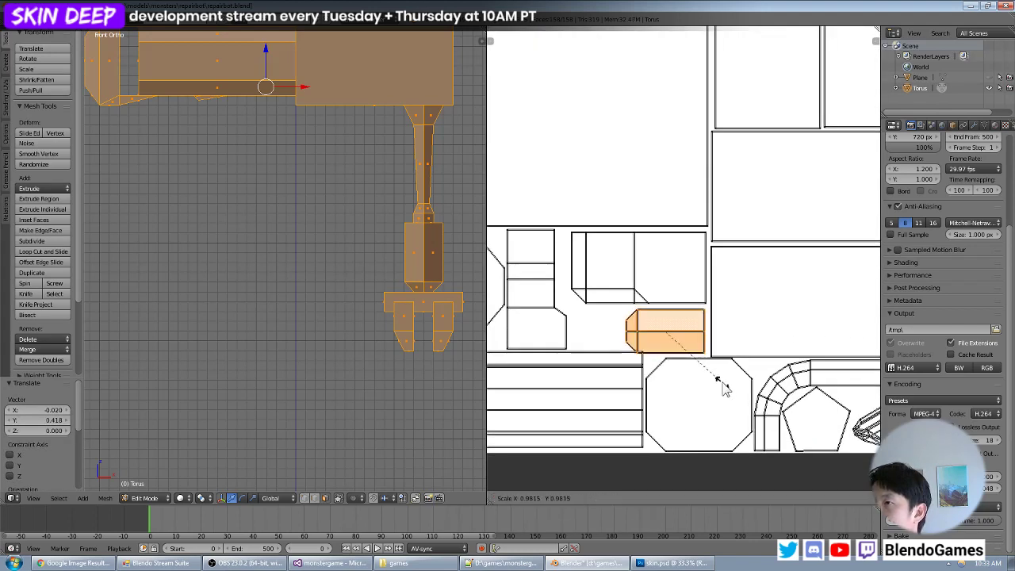
pyautogui.click(720, 377)
pyautogui.press('g')
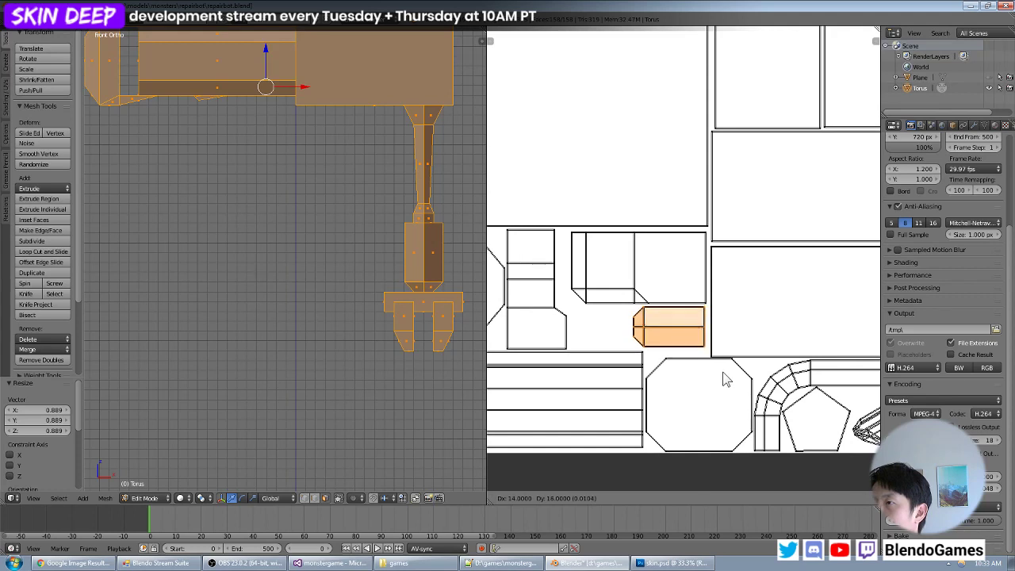
pyautogui.click(723, 372)
pyautogui.press('s')
pyautogui.click(727, 375)
pyautogui.press('g')
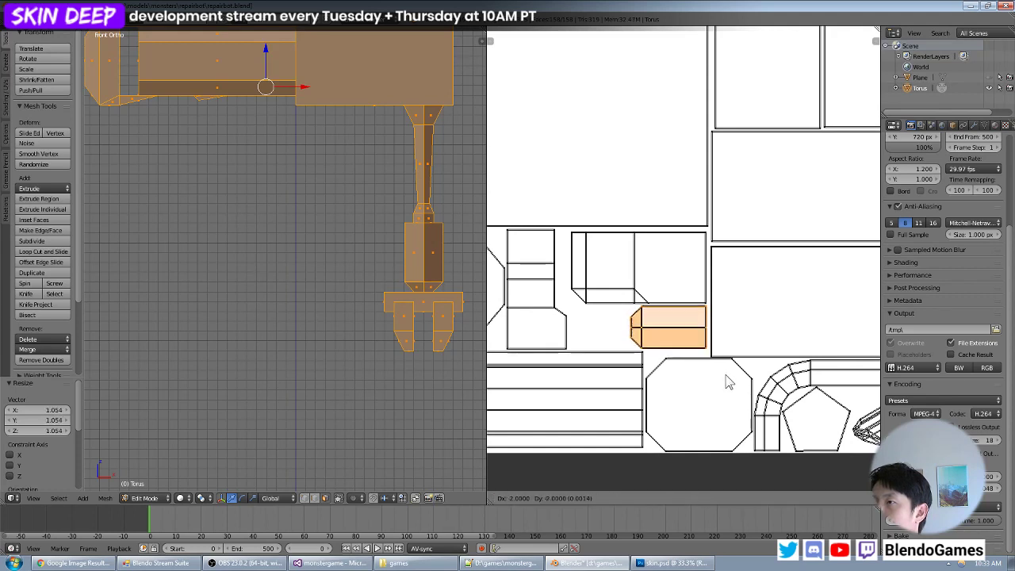
pyautogui.click(725, 381)
pyautogui.scroll(-7, 727, 363)
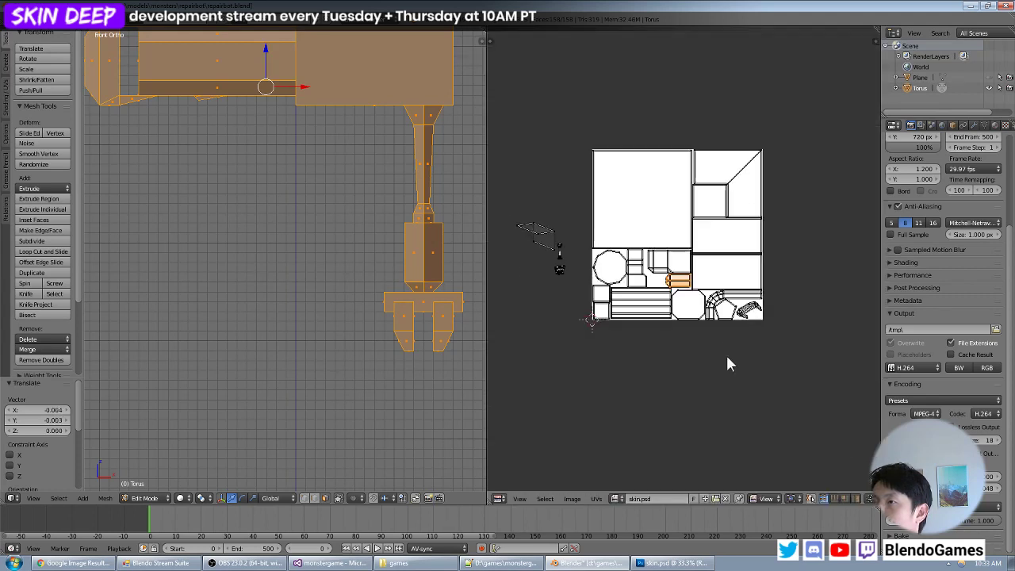
pyautogui.scroll(3, 744, 321)
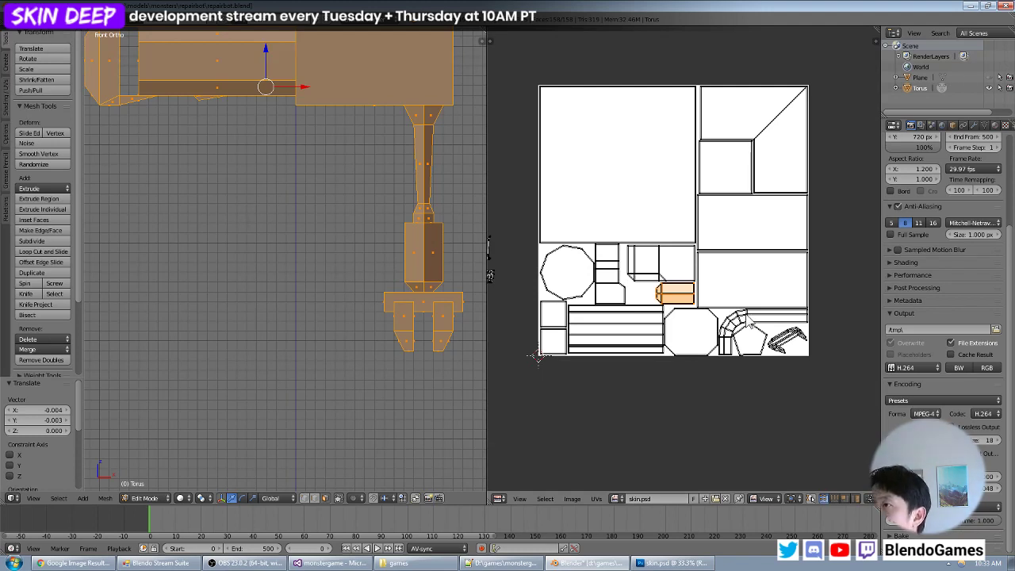
# - Deselect all UV islands and save the repairbot.blend file
pyautogui.press('a')
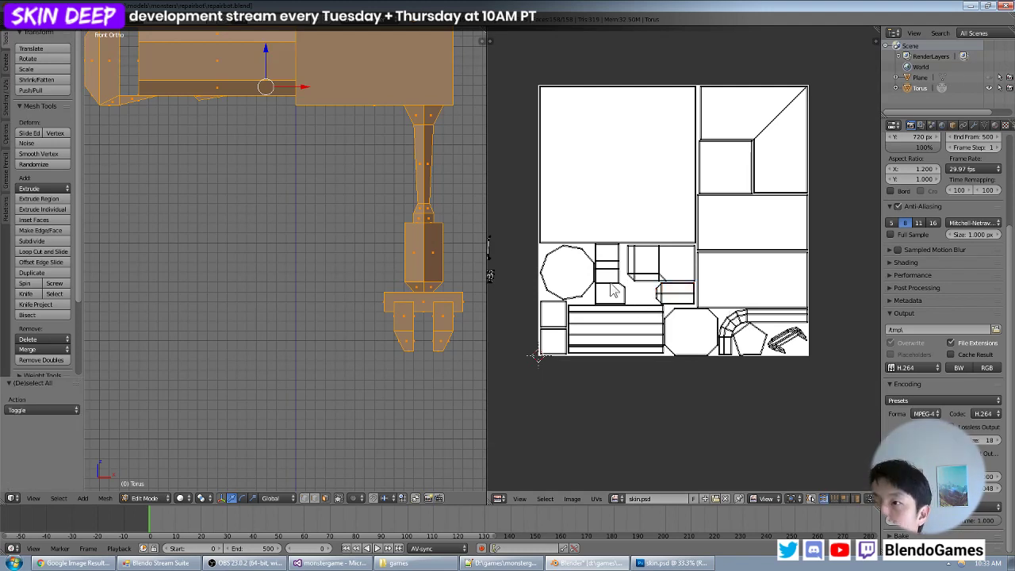
pyautogui.click(23, 20)
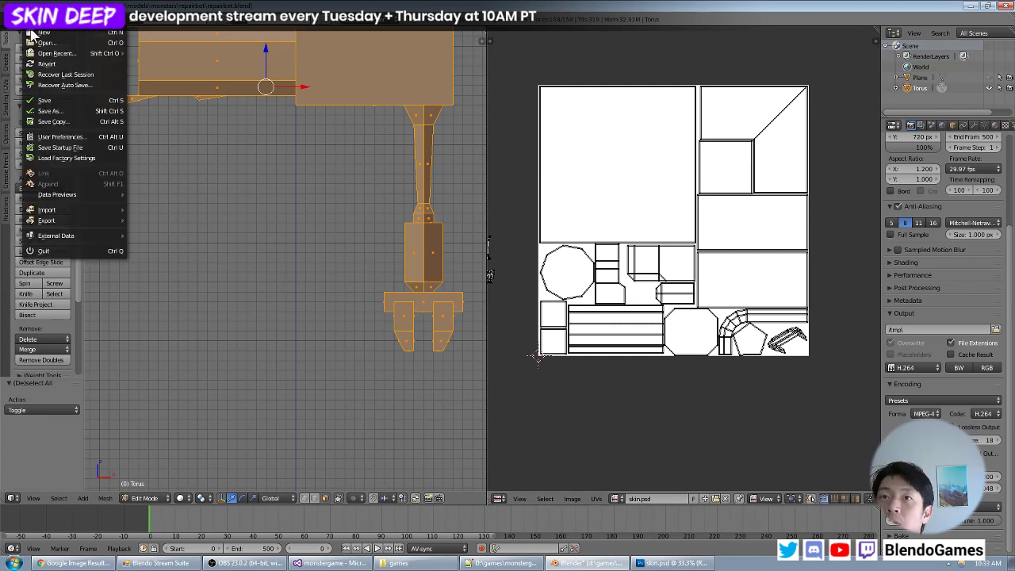
pyautogui.click(44, 100)
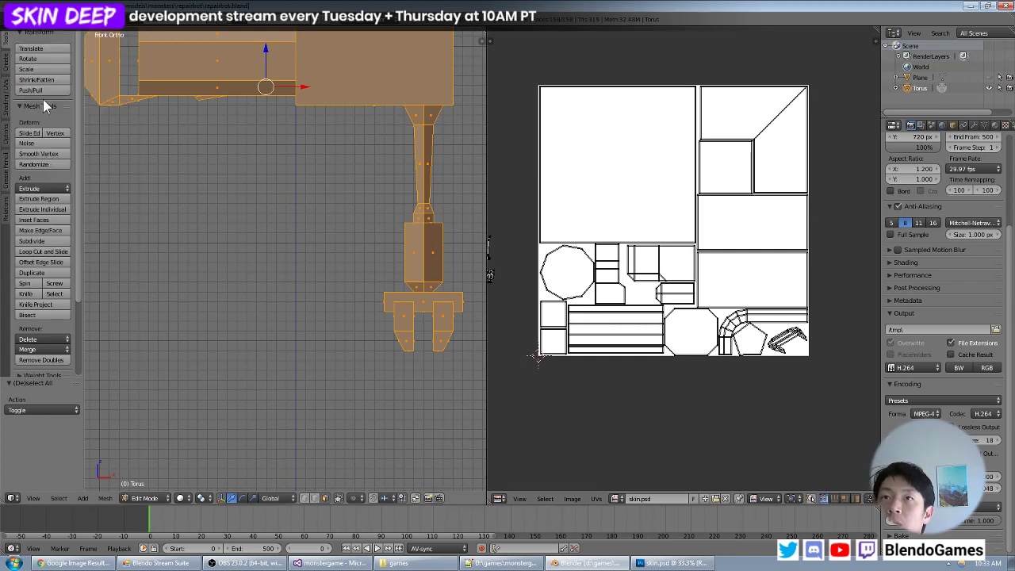
# - Export the UV layout as uv.png into the repairbot folder
pyautogui.click(596, 498)
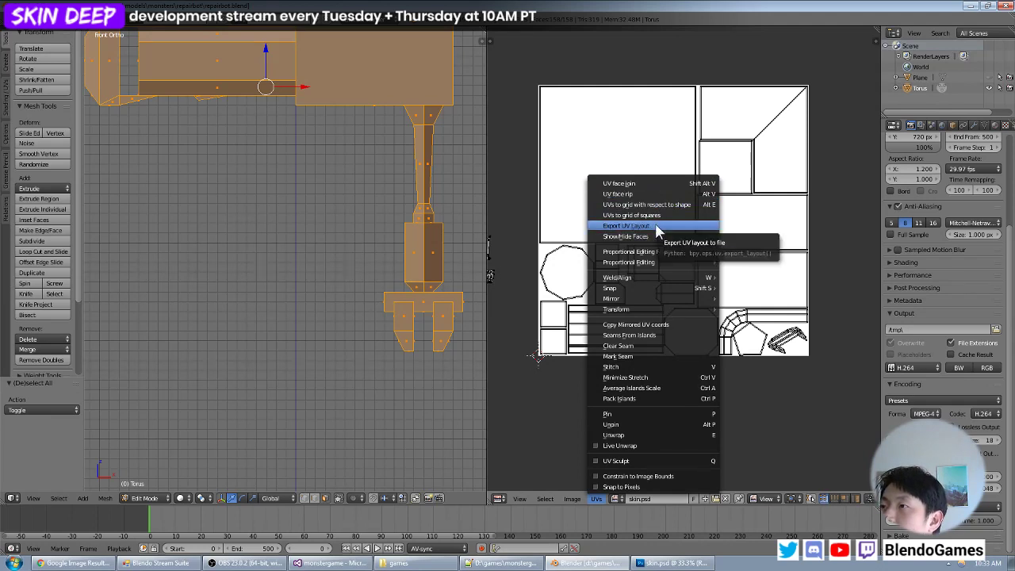
pyautogui.click(626, 226)
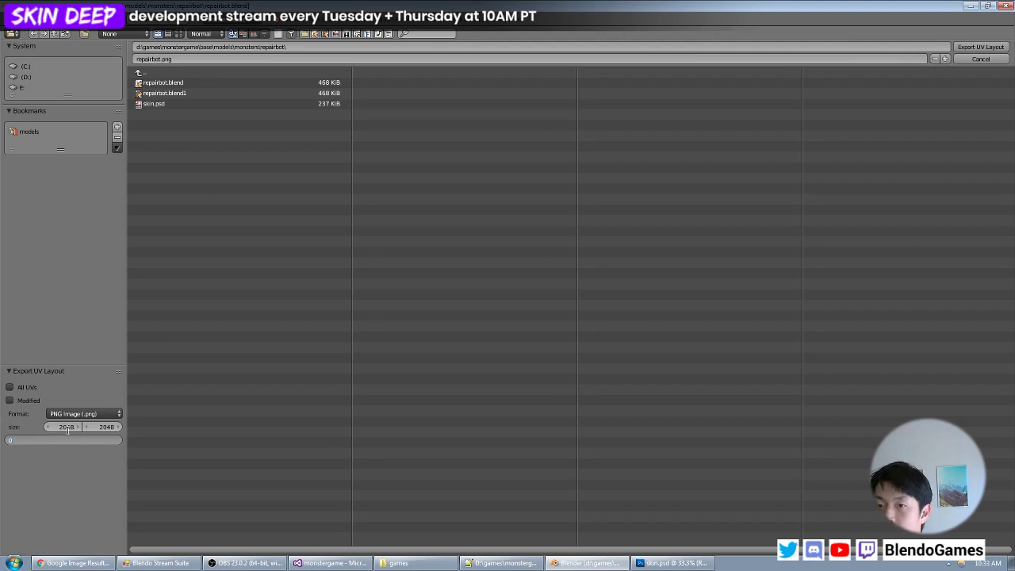
pyautogui.click(181, 57)
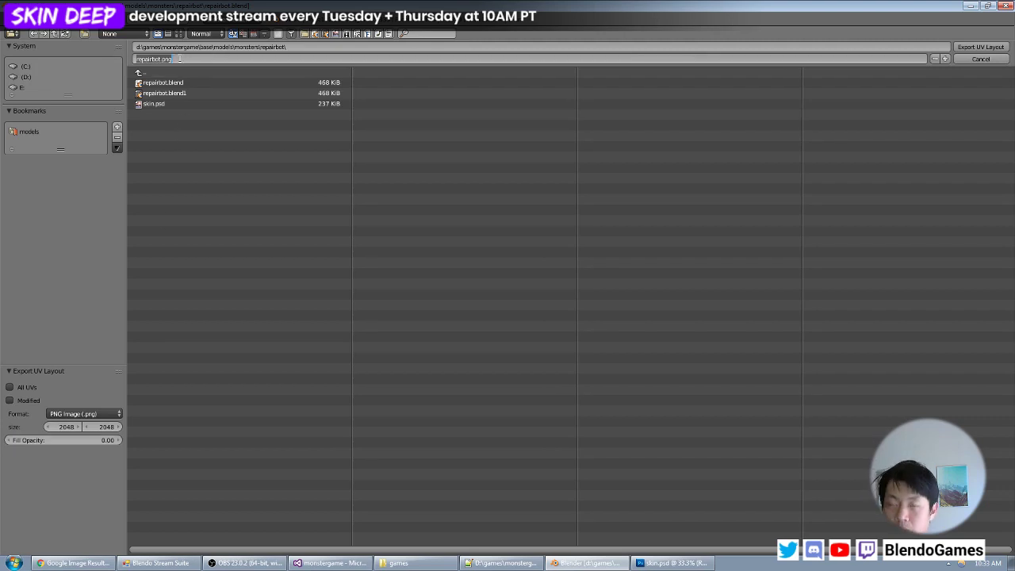
pyautogui.write('uv.png')
pyautogui.press('Return')
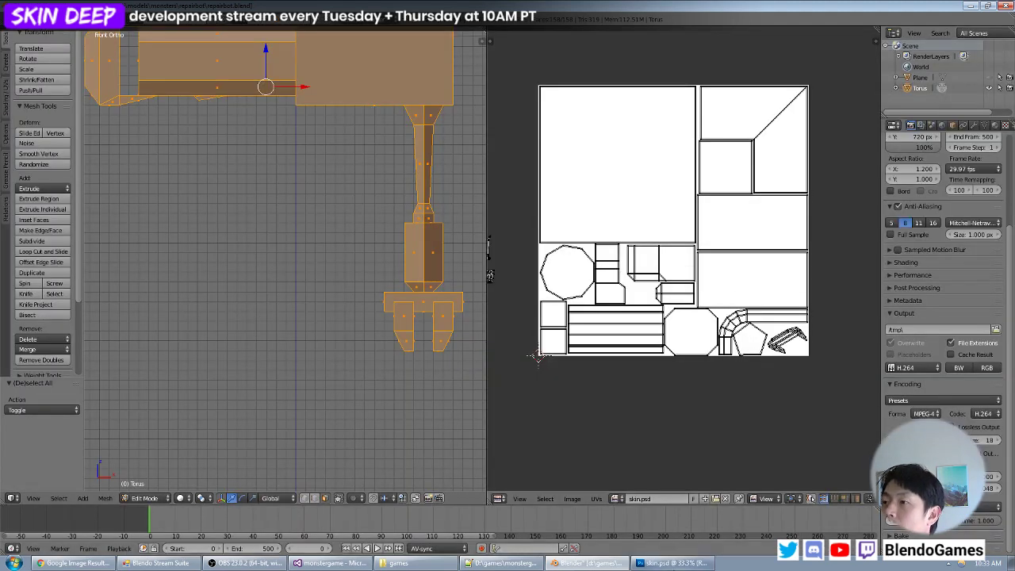
# - Switch to Photoshop and open the exported uv.png
pyautogui.click(666, 563)
pyautogui.click(30, 9)
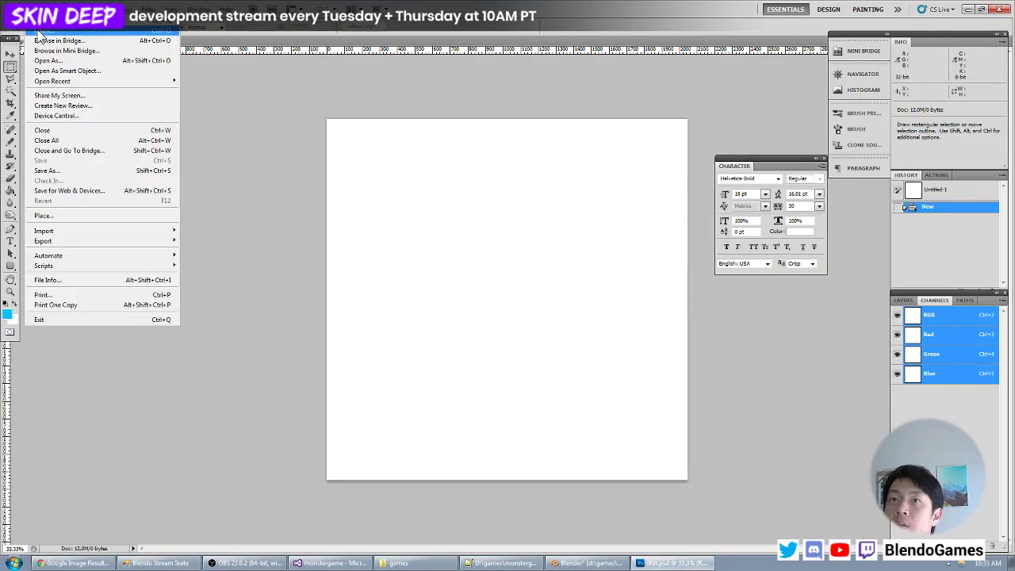
pyautogui.click(43, 37)
pyautogui.doubleClick(363, 115)
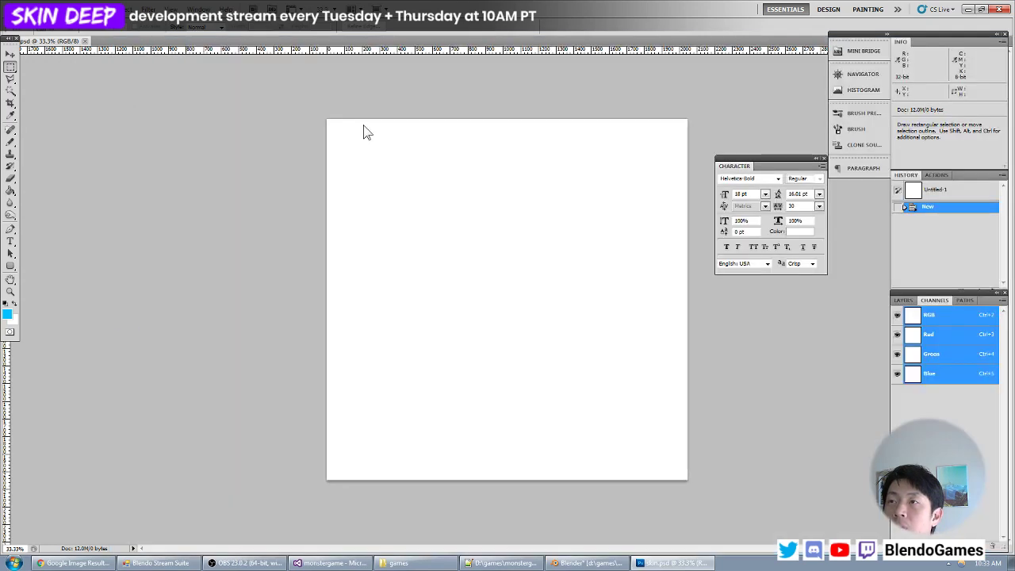
pyautogui.click(60, 40)
pyautogui.click(148, 41)
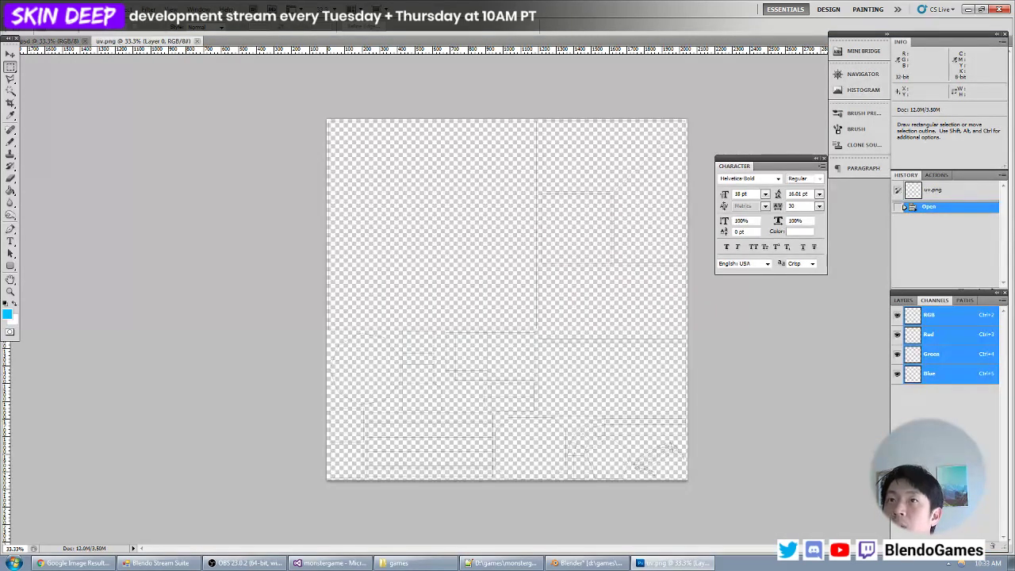
pyautogui.click(74, 9)
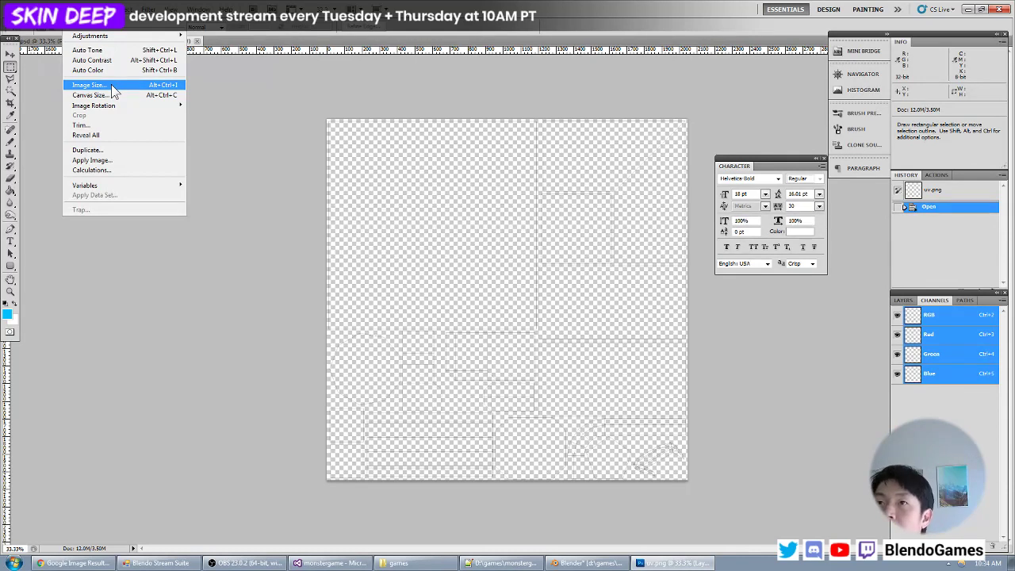
pyautogui.moveTo(116, 112)
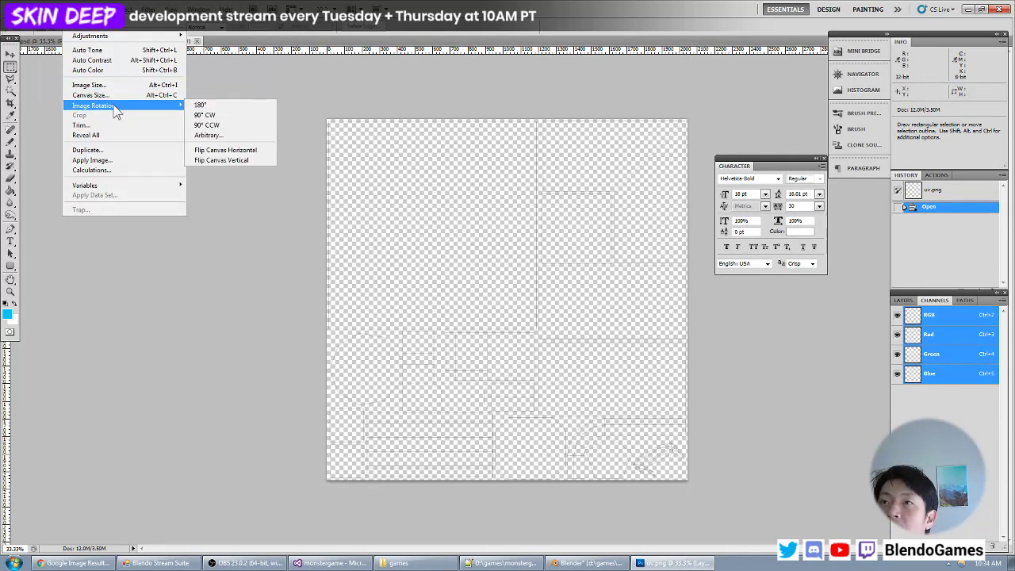
pyautogui.click(261, 3)
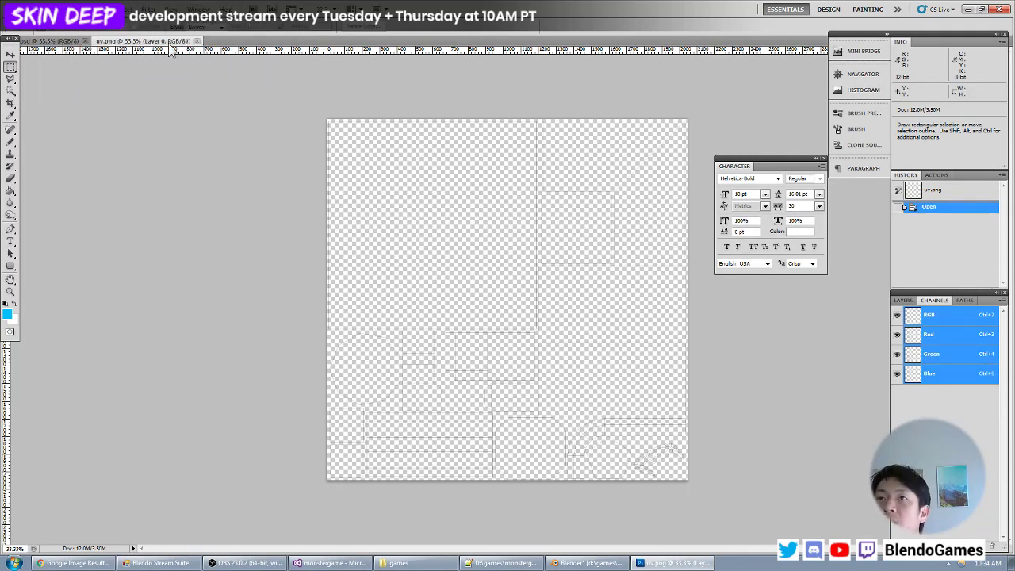
# - Duplicate uv.png's Layer 0 into skin.psd as Layer 1 and bring skin.psd into view
pyautogui.click(903, 300)
pyautogui.rightClick(932, 342)
pyautogui.click(942, 126)
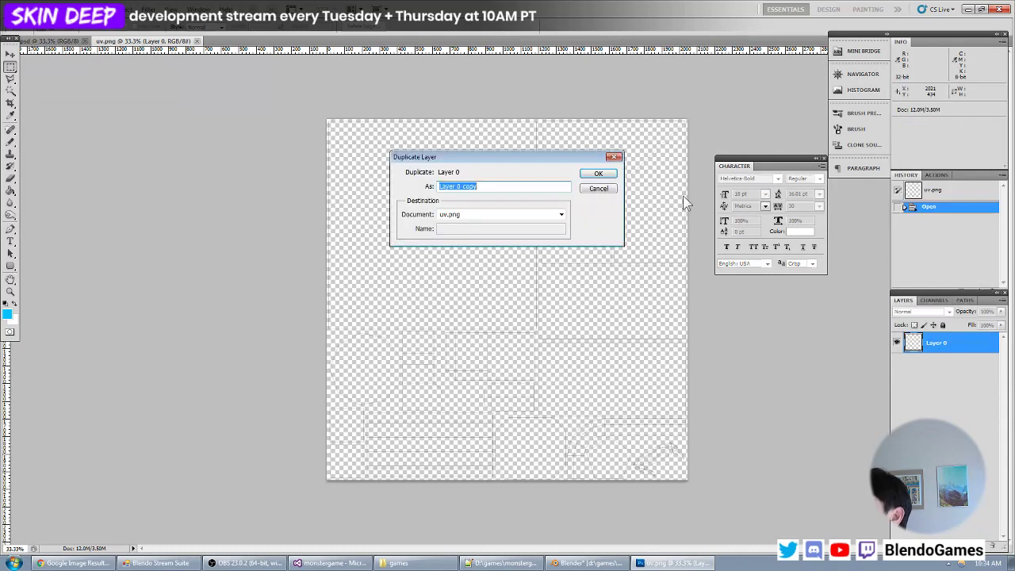
pyautogui.click(473, 216)
pyautogui.click(470, 227)
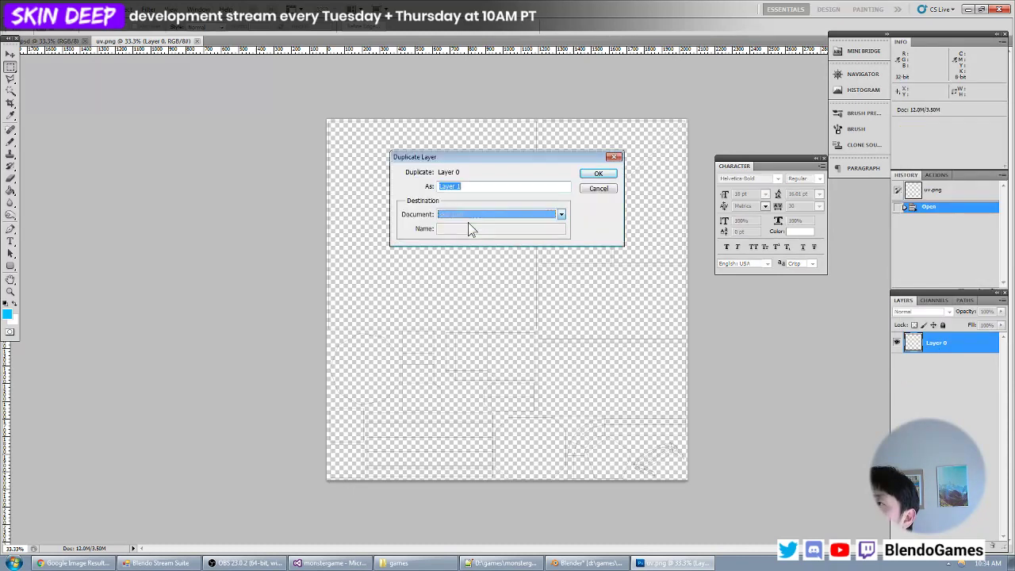
pyautogui.click(599, 173)
pyautogui.click(82, 41)
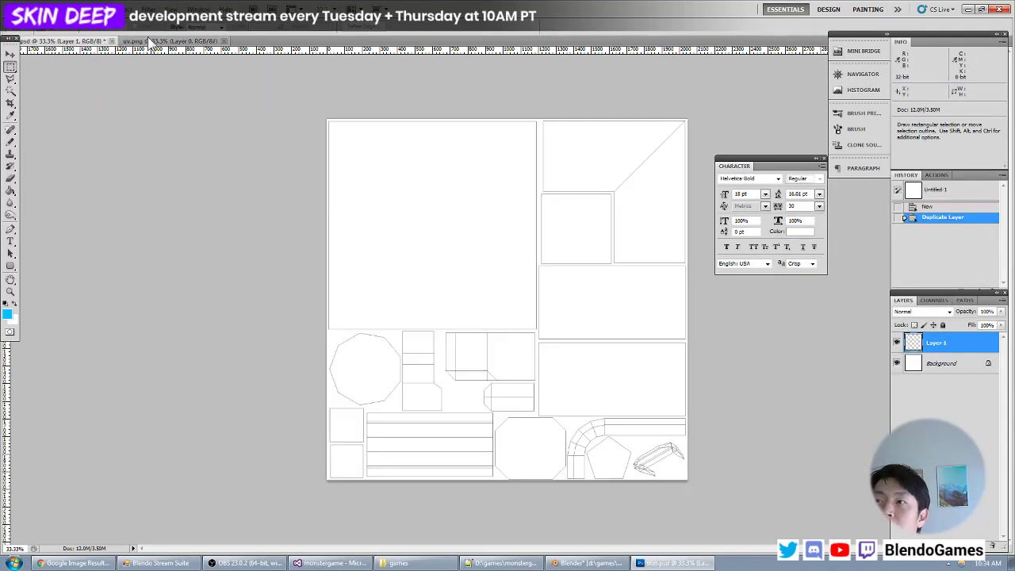
# - Close uv.png and rename the duplicated wireframe layer in skin.psd as UV
pyautogui.click(10, 54)
pyautogui.hotkey('ctrl', '+')
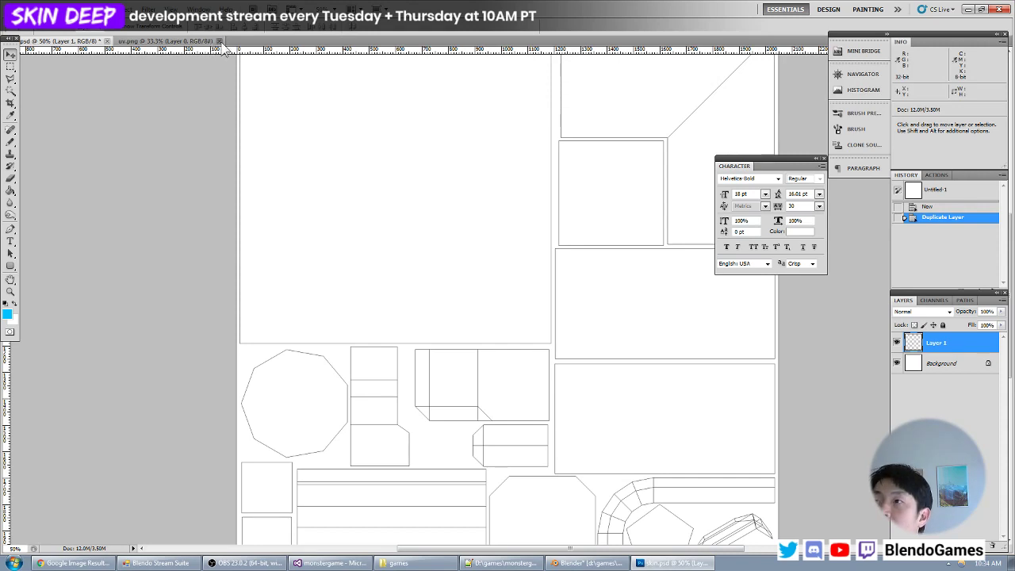
pyautogui.click(220, 40)
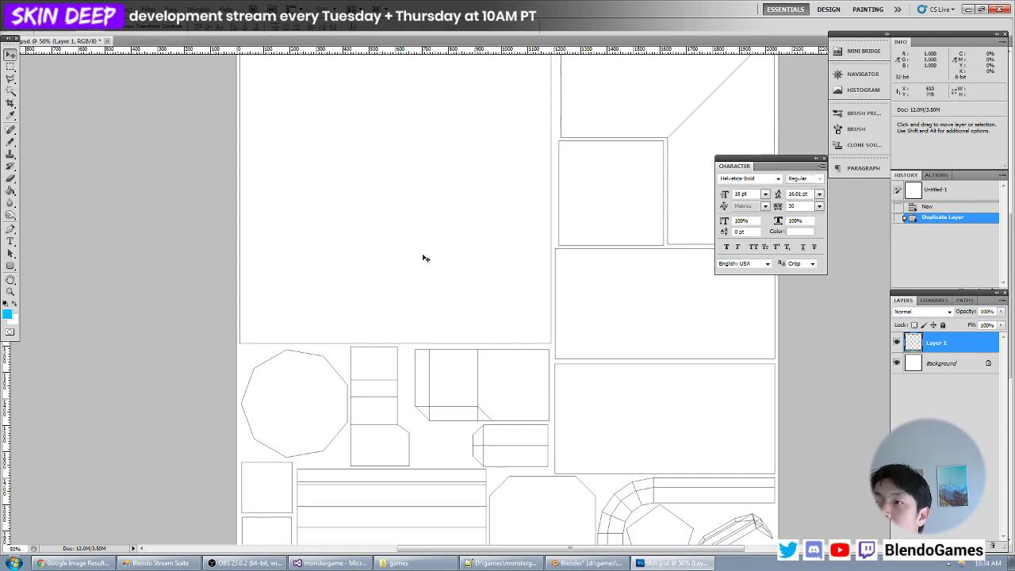
pyautogui.hotkey('ctrl', '-')
pyautogui.hotkey('ctrl', '+')
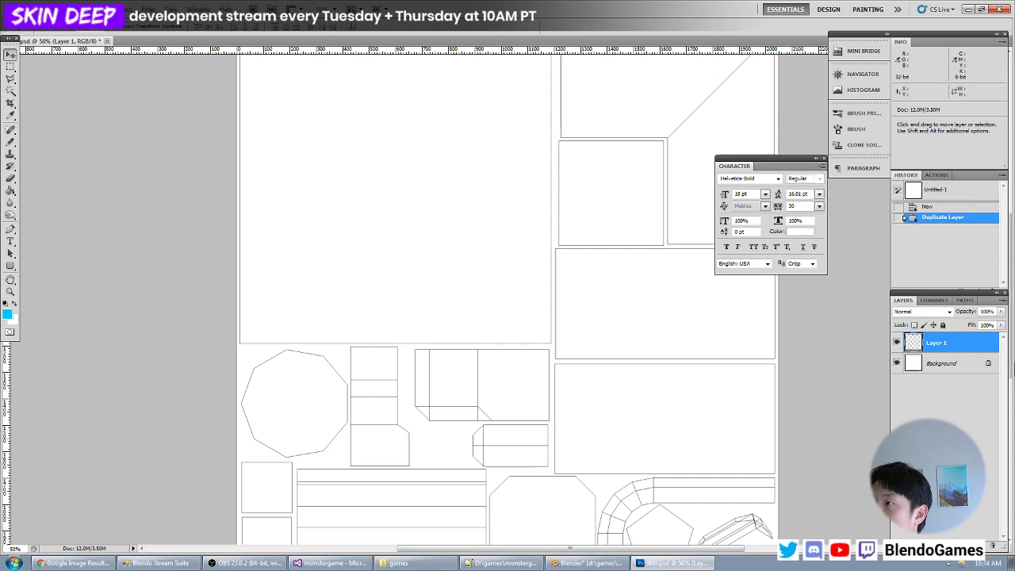
pyautogui.doubleClick(944, 344)
pyautogui.write('UV')
pyautogui.press('Return')
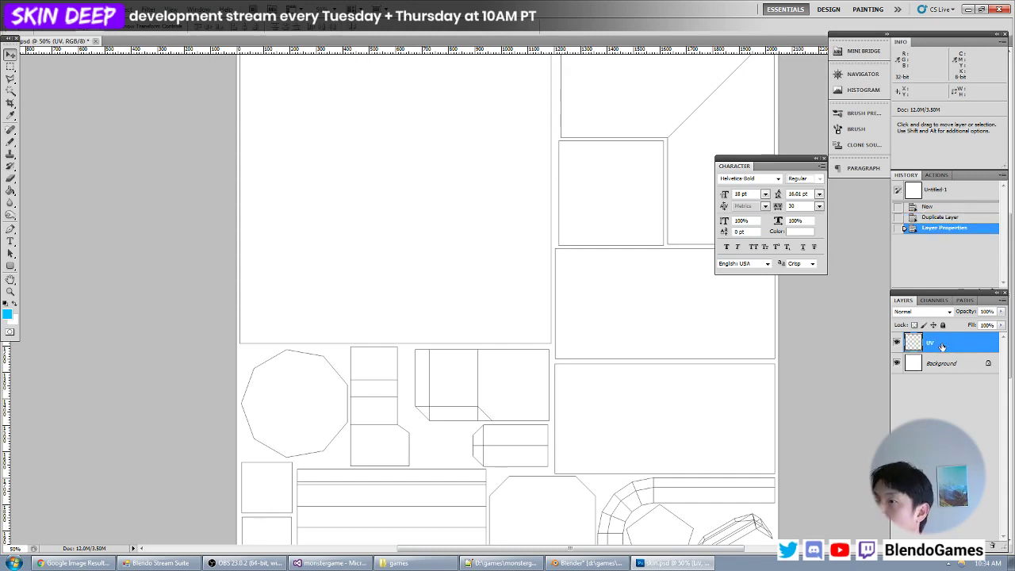
# - Set the foreground colour to a light tan
pyautogui.click(11, 67)
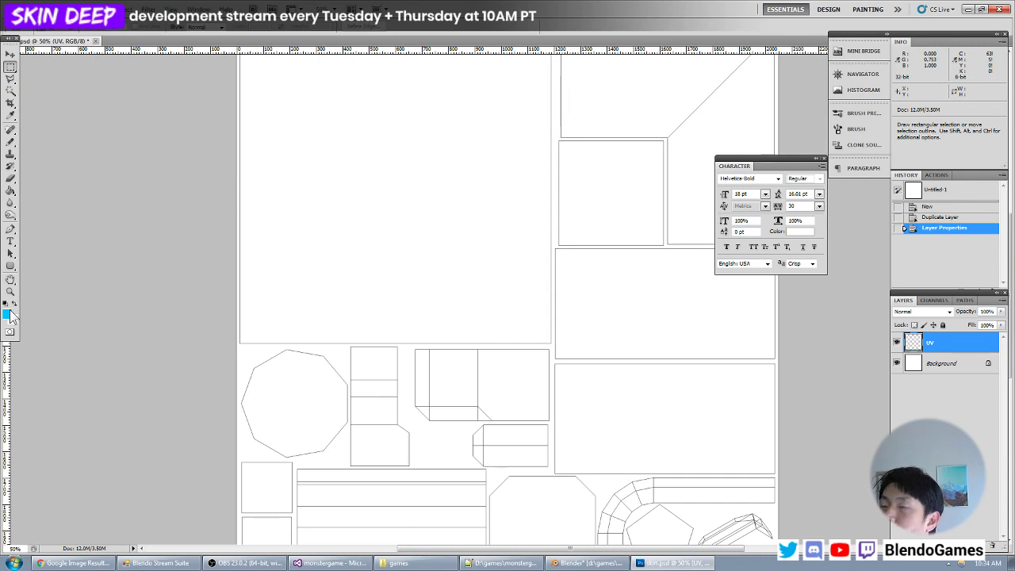
pyautogui.hotkey('ctrl', '+')
pyautogui.hotkey('ctrl', '+')
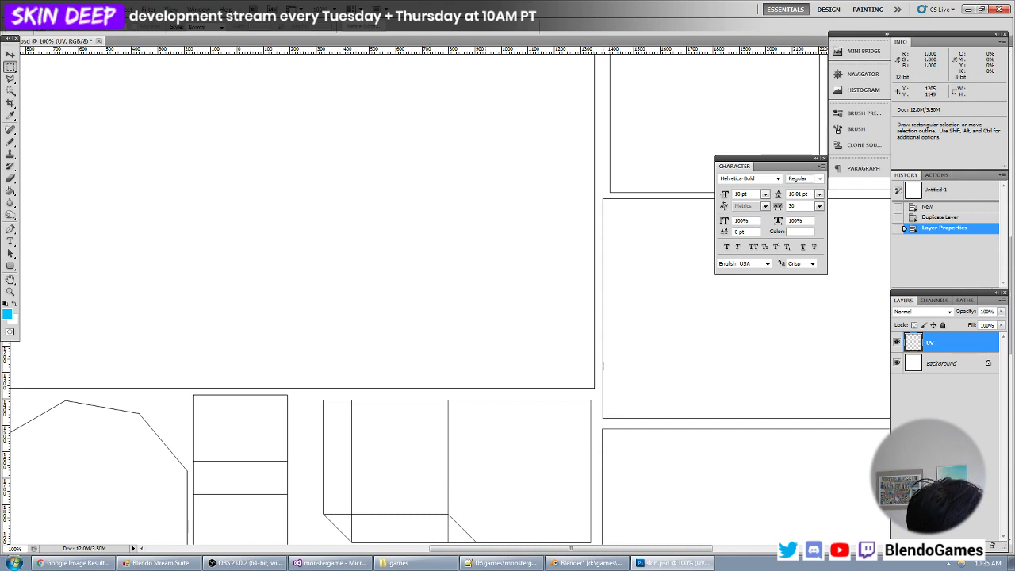
pyautogui.scroll(1, 602, 366)
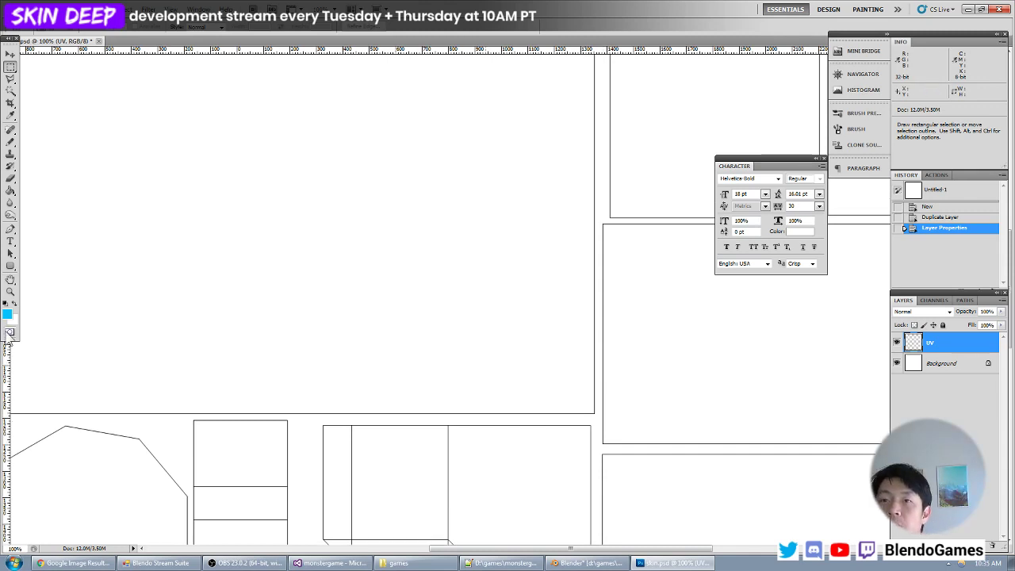
pyautogui.click(6, 314)
pyautogui.moveTo(182, 297); pyautogui.dragTo(193, 354)
pyautogui.moveTo(138, 276)
pyautogui.mouseDown()
pyautogui.moveTo(126, 259)
pyautogui.moveTo(54, 260)
pyautogui.moveTo(67, 262)
pyautogui.moveTo(57, 270)
pyautogui.moveTo(67, 262)
pyautogui.mouseUp()
pyautogui.press('Return')
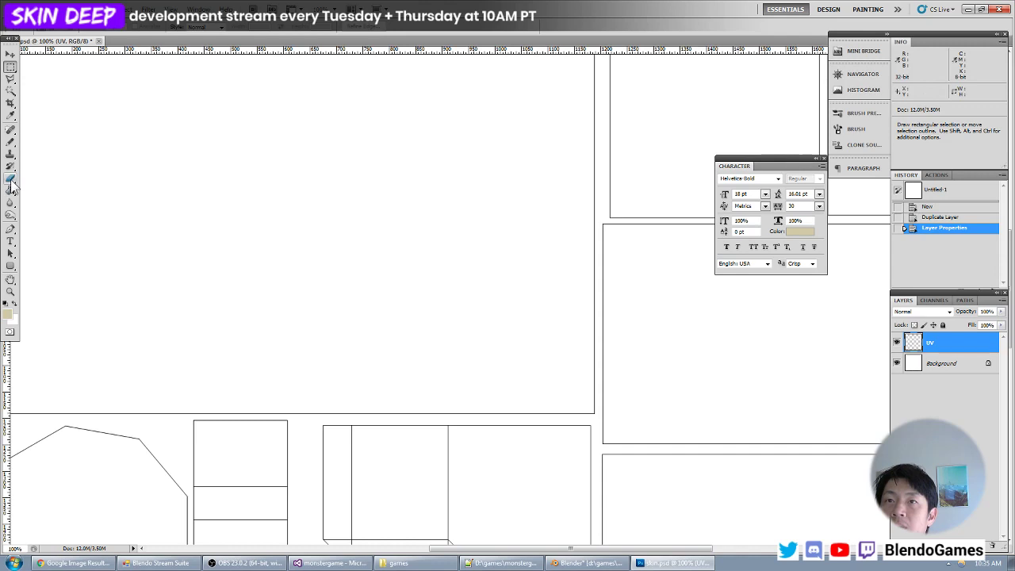
# - Select the interiors of the large square, the two slanted shapes, the small square and both wide rectangles with the Magic Wand
pyautogui.click(11, 93)
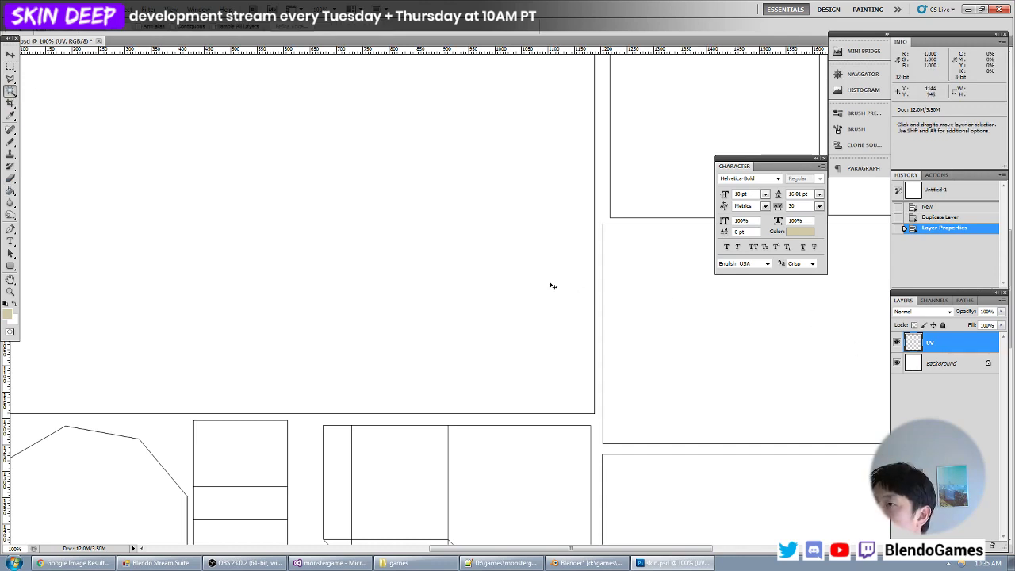
pyautogui.keyDown('alt'); pyautogui.scroll(-2, 550, 283); pyautogui.keyUp('alt')
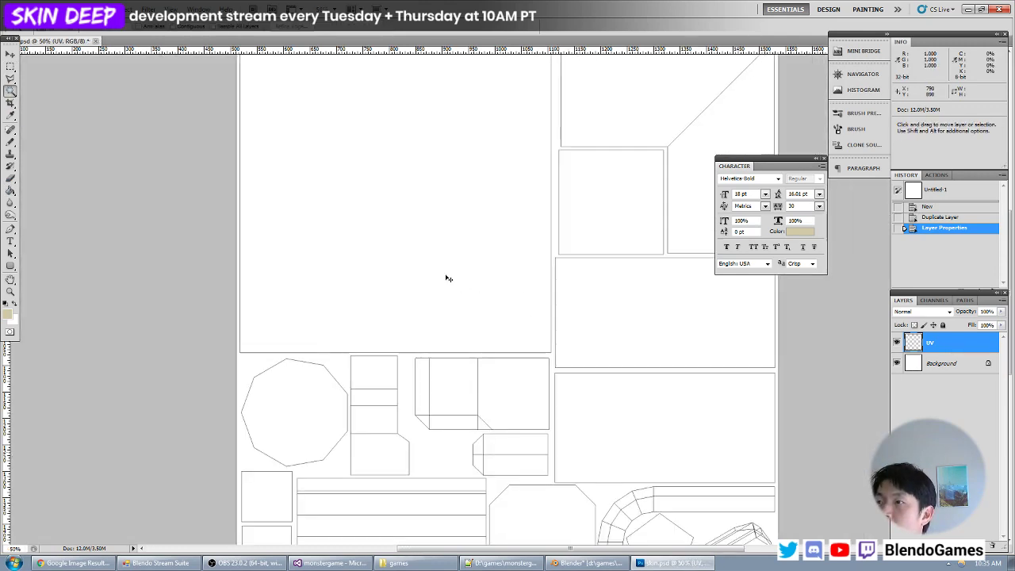
pyautogui.keyDown('alt'); pyautogui.scroll(-1, 470, 270); pyautogui.keyUp('alt')
pyautogui.keyDown('alt'); pyautogui.scroll(1, 485, 267); pyautogui.keyUp('alt')
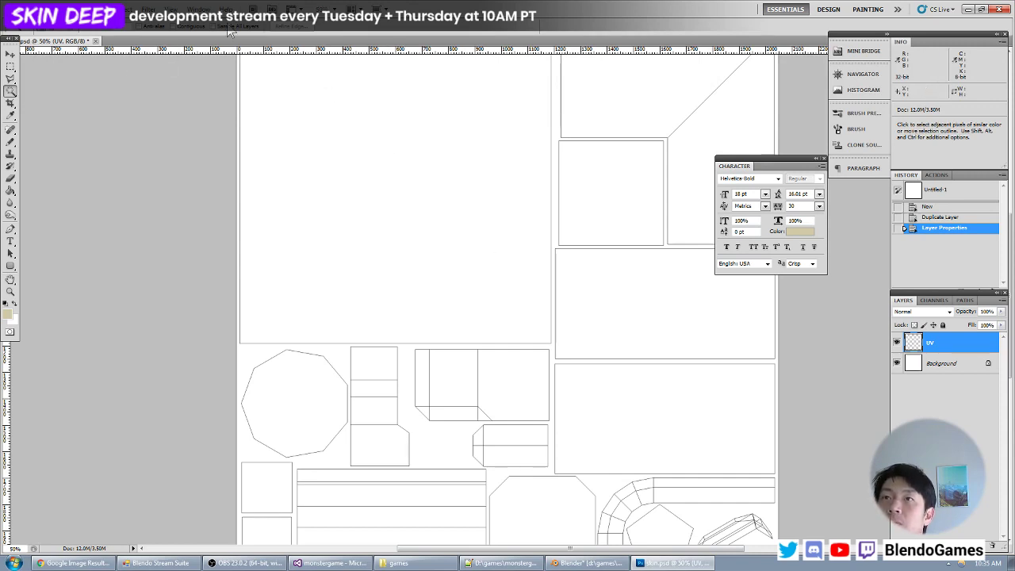
pyautogui.click(421, 158)
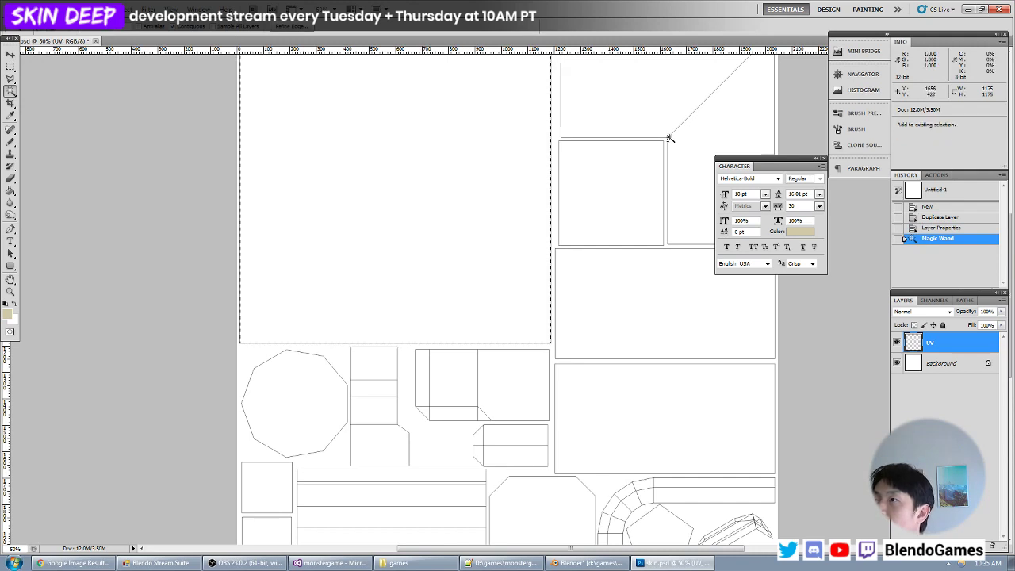
pyautogui.keyDown('shift'); pyautogui.click(643, 109); pyautogui.keyUp('shift')
pyautogui.keyDown('shift'); pyautogui.click(699, 154); pyautogui.keyUp('shift')
pyautogui.keyDown('shift'); pyautogui.click(621, 192); pyautogui.keyUp('shift')
pyautogui.keyDown('shift'); pyautogui.click(615, 329); pyautogui.keyUp('shift')
pyautogui.keyDown('shift'); pyautogui.click(611, 408); pyautogui.keyUp('shift')
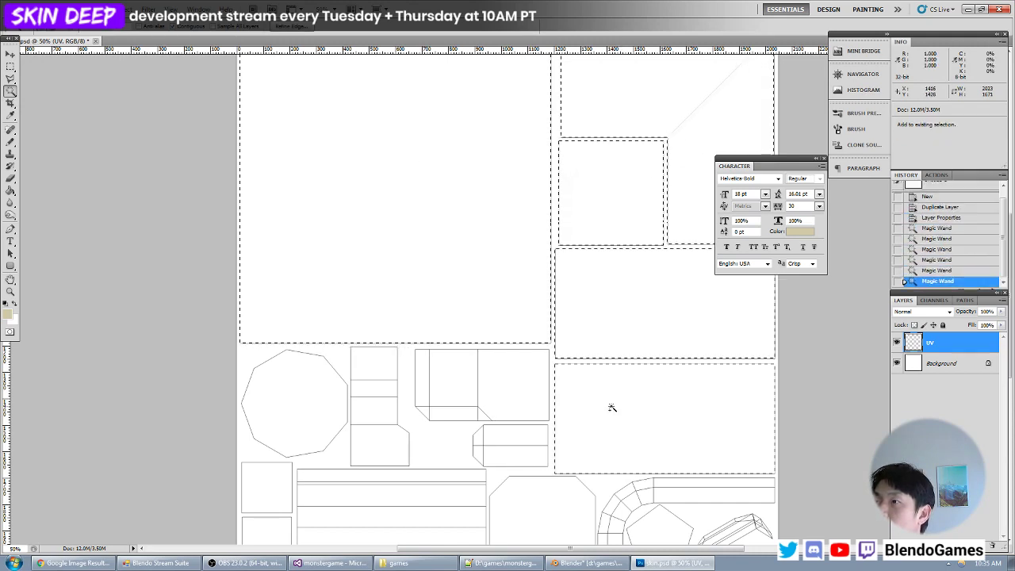
# - Expand the combined selection of the large panel shapes by 4 pixels
pyautogui.click(132, 9)
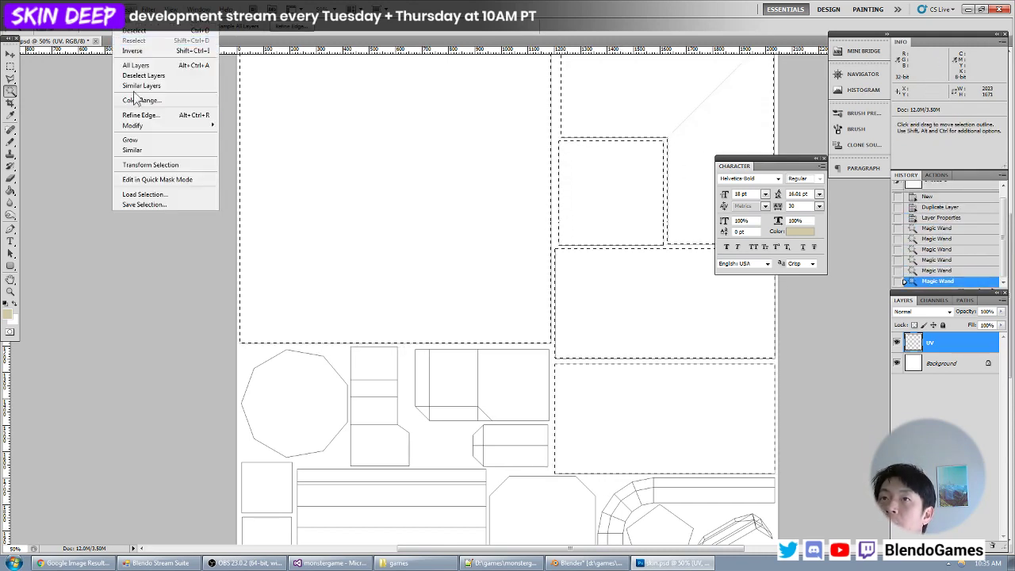
pyautogui.moveTo(144, 125)
pyautogui.click(252, 146)
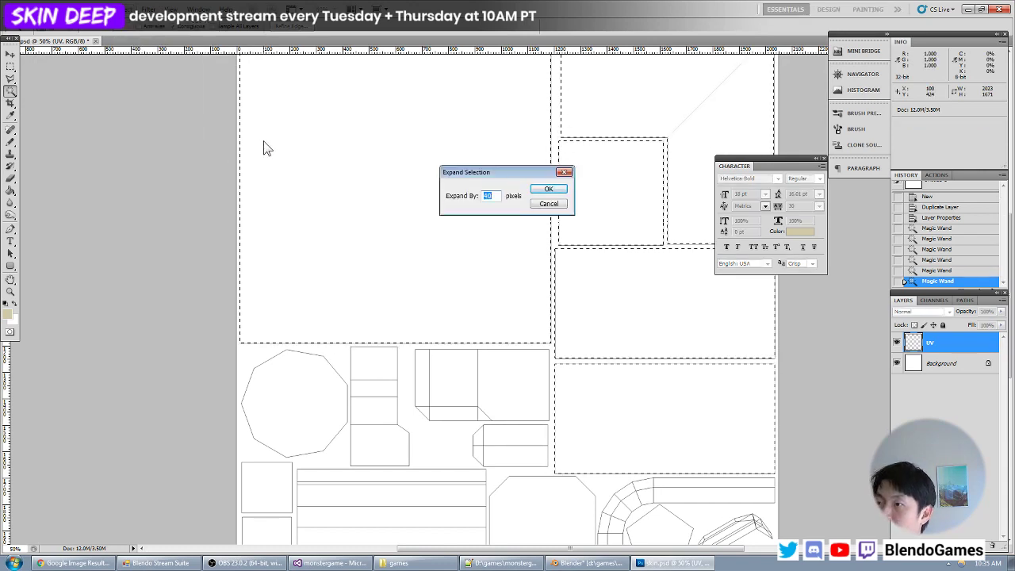
pyautogui.write('4')
pyautogui.press('Return')
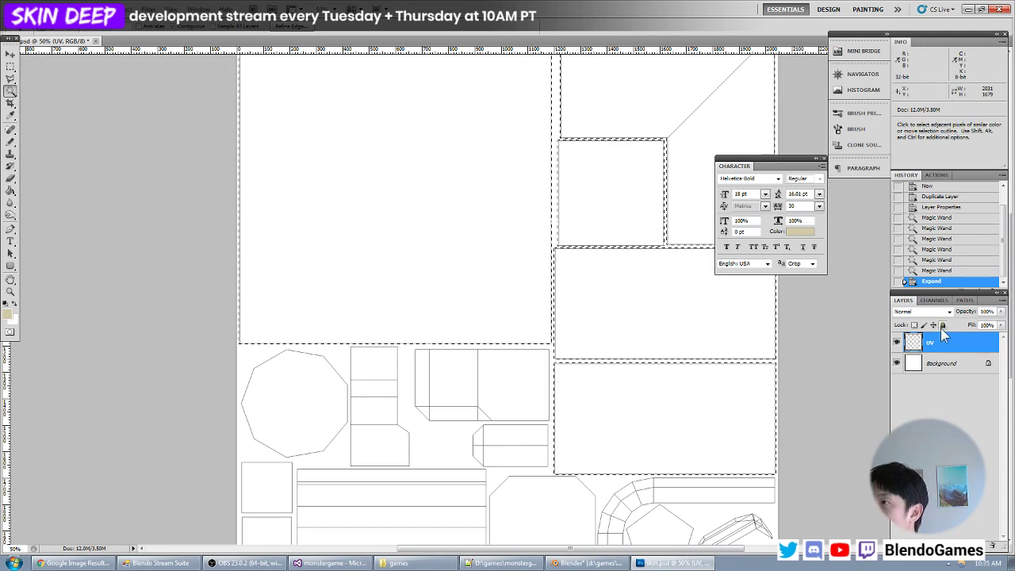
# - Create a layer named color directly above Background, fill the selected shapes with the tan foreground colour and clear the selection
pyautogui.click(947, 366)
pyautogui.hotkey('ctrl', 'shift', 'n')
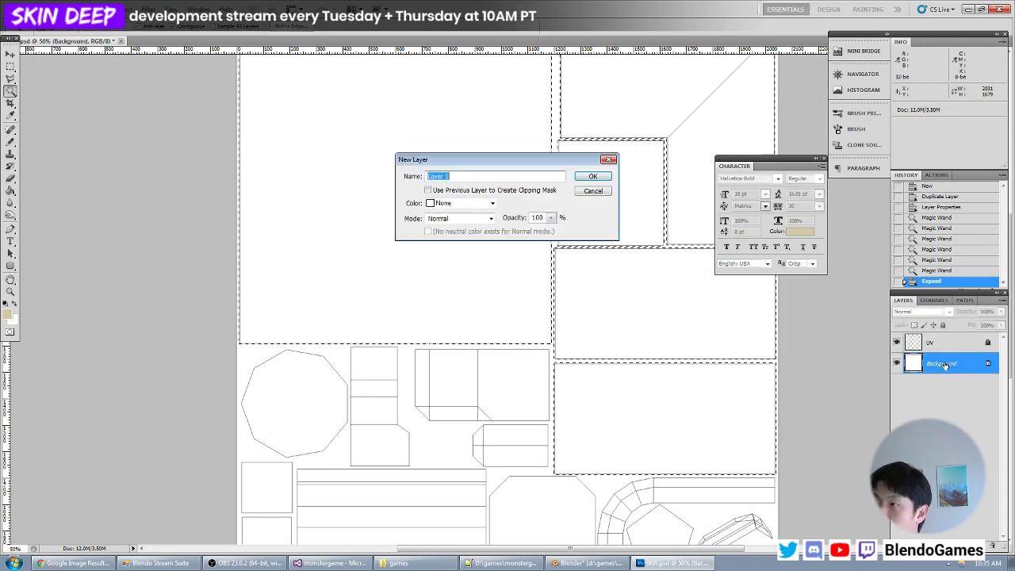
pyautogui.write('color')
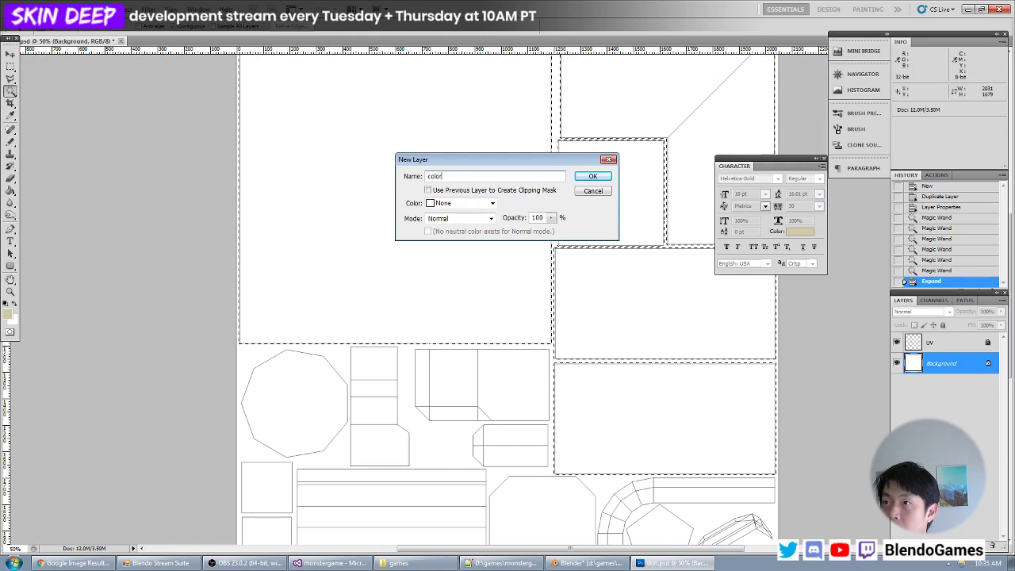
pyautogui.press('Return')
pyautogui.hotkey('alt', 'BackSpace')
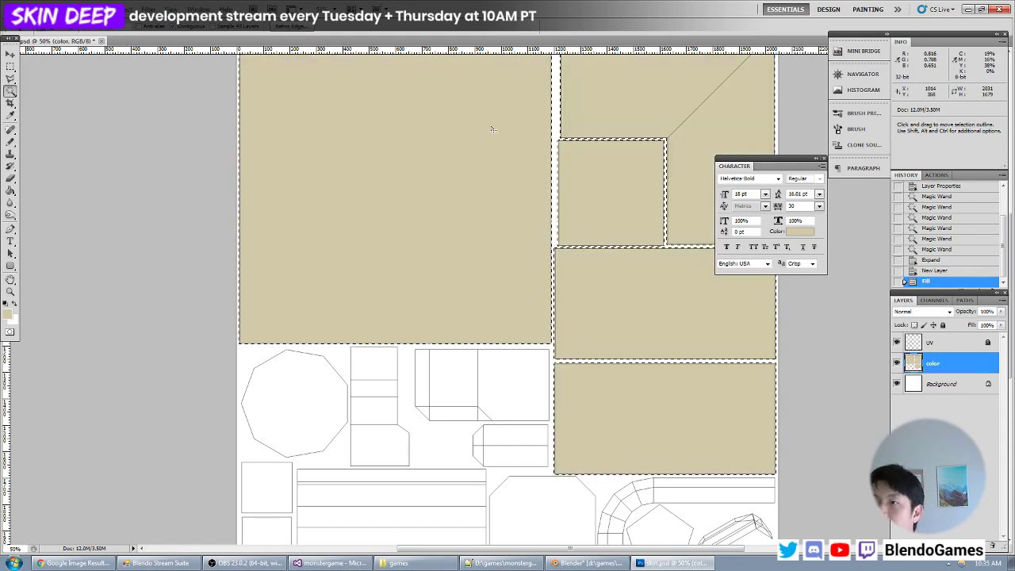
pyautogui.hotkey('ctrl', 'd')
# - Examine the borders of the tan fill against the wireframe lines around the gaps between the large square and its neighbouring shapes
pyautogui.press('z')
pyautogui.moveTo(588, 228); pyautogui.dragTo(513, 358)
pyautogui.hotkey('ctrl', '+')
pyautogui.hotkey('ctrl', '+')
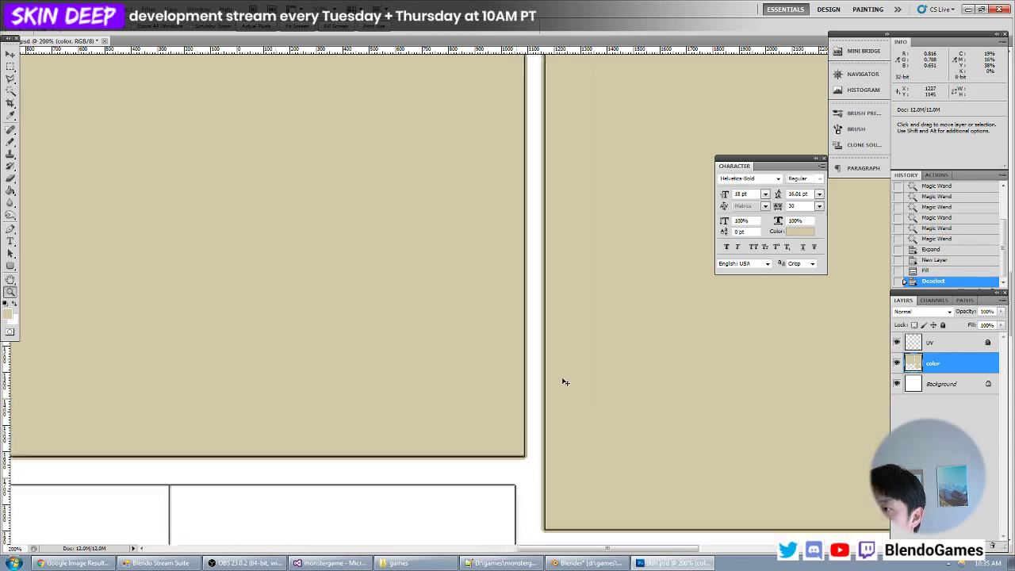
pyautogui.moveTo(575, 452); pyautogui.dragTo(492, 272)
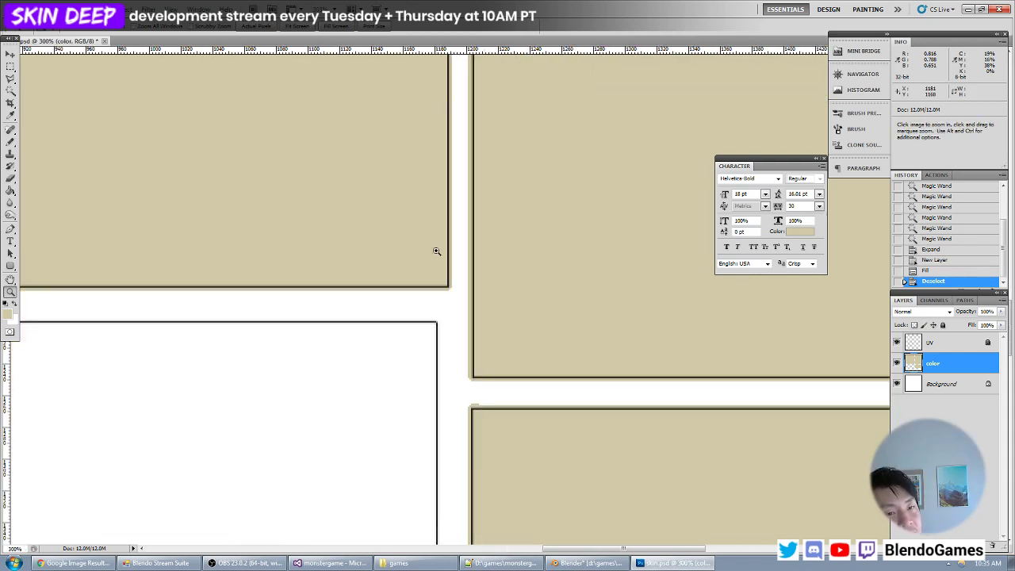
pyautogui.hotkey('ctrl', '-')
pyautogui.hotkey('ctrl', '-')
pyautogui.hotkey('ctrl', '-')
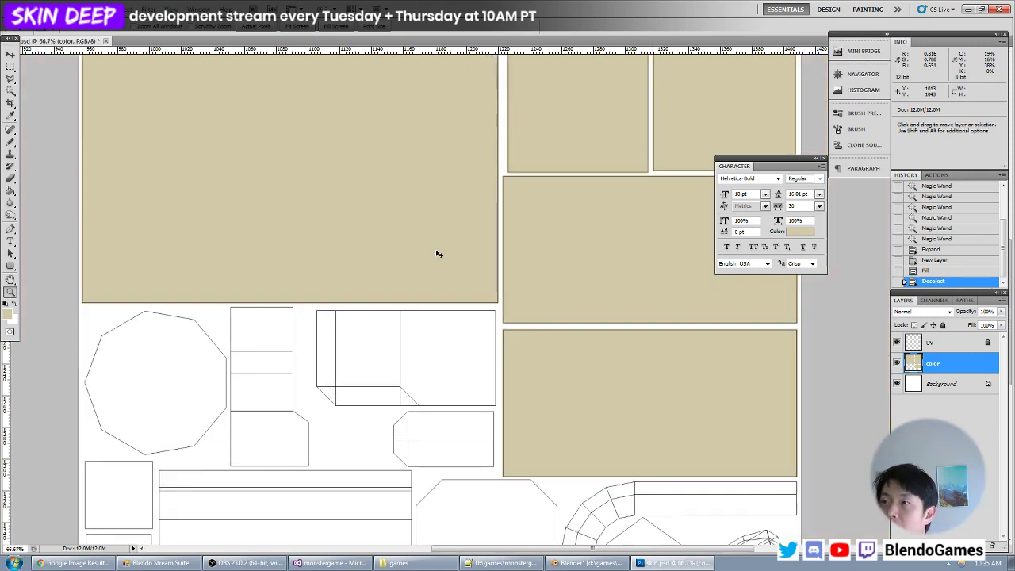
pyautogui.hotkey('ctrl', '-')
pyautogui.hotkey('ctrl', '+')
pyautogui.moveTo(497, 221); pyautogui.dragTo(515, 302)
pyautogui.hotkey('ctrl', '-')
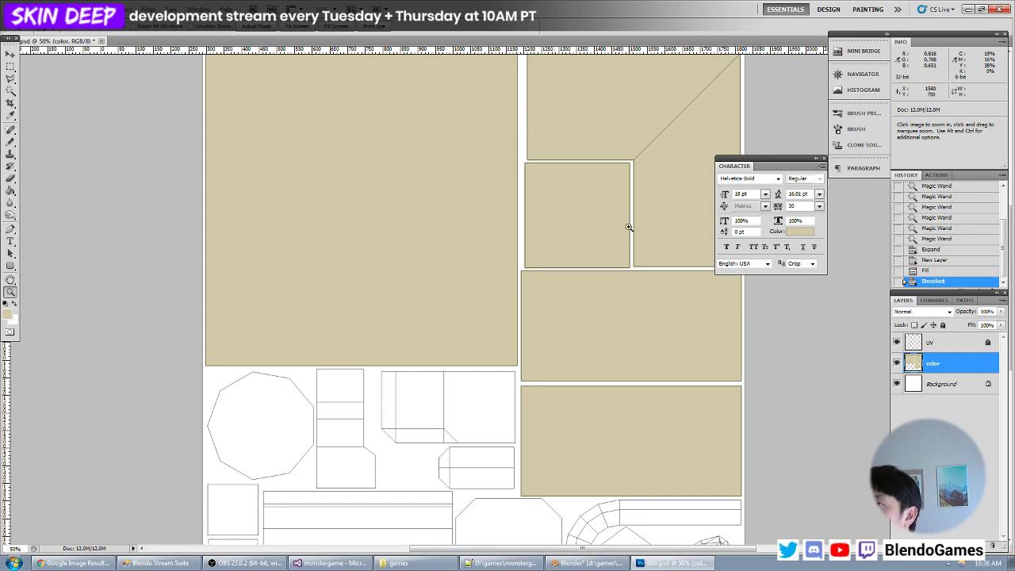
pyautogui.hotkey('ctrl', '+')
pyautogui.hotkey('ctrl', '+')
pyautogui.hotkey('ctrl', '+')
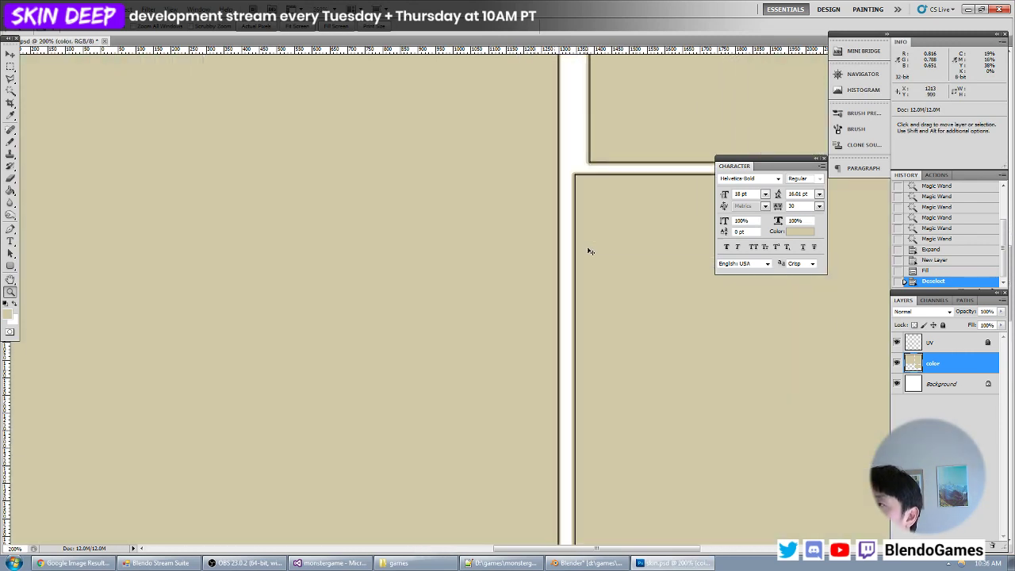
pyautogui.hotkey('ctrl', '-')
pyautogui.hotkey('ctrl', '-')
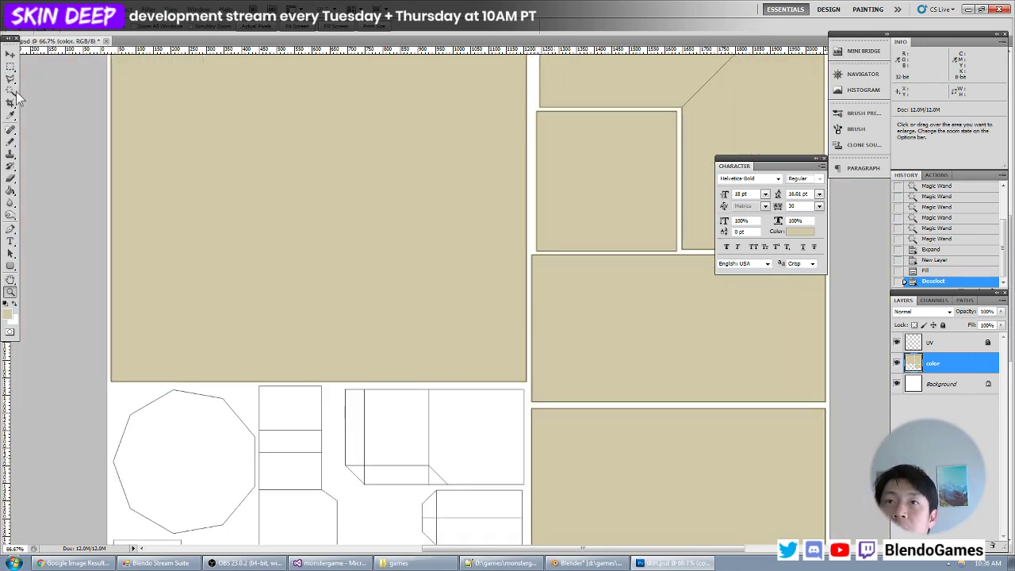
# - Activate the Magic Wand and recheck close up the fill margin at the large square's corner and the adjacent wide rectangles
pyautogui.click(13, 91)
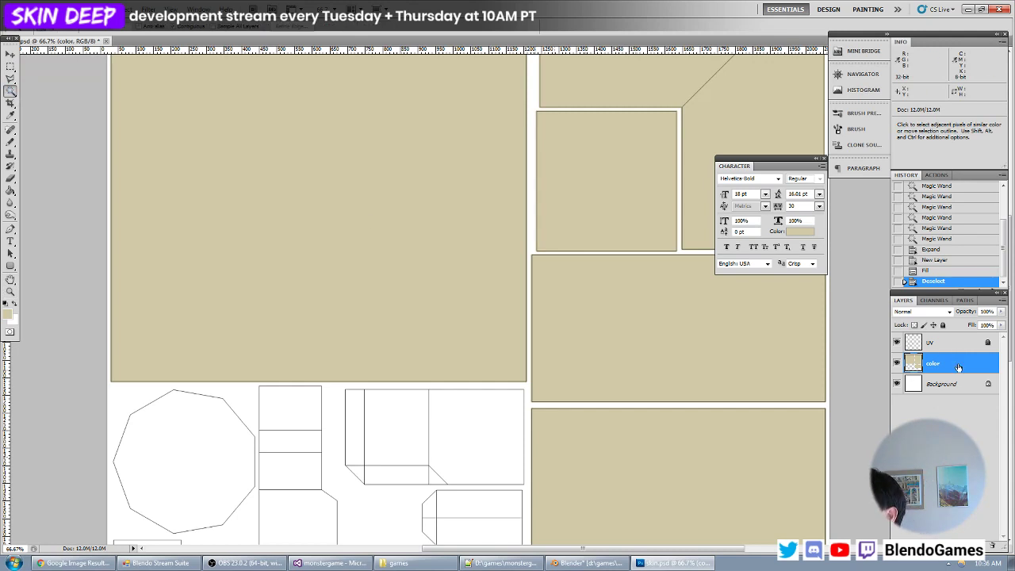
pyautogui.hotkey('ctrl', '+')
pyautogui.hotkey('ctrl', '+')
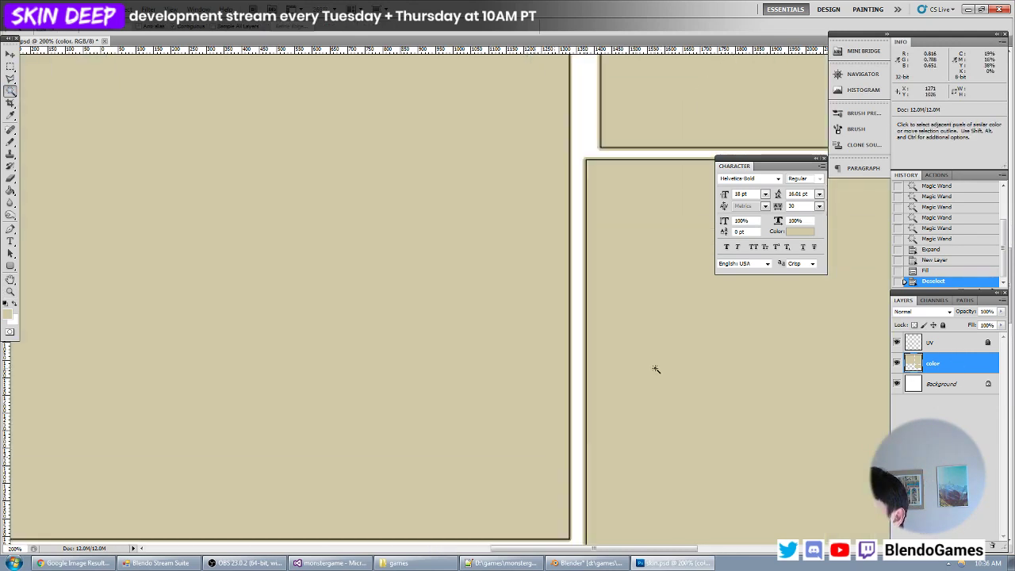
pyautogui.moveTo(641, 402); pyautogui.dragTo(595, 151)
pyautogui.moveTo(586, 228); pyautogui.dragTo(522, 261)
pyautogui.hotkey('ctrl', '+')
pyautogui.hotkey('ctrl', '+')
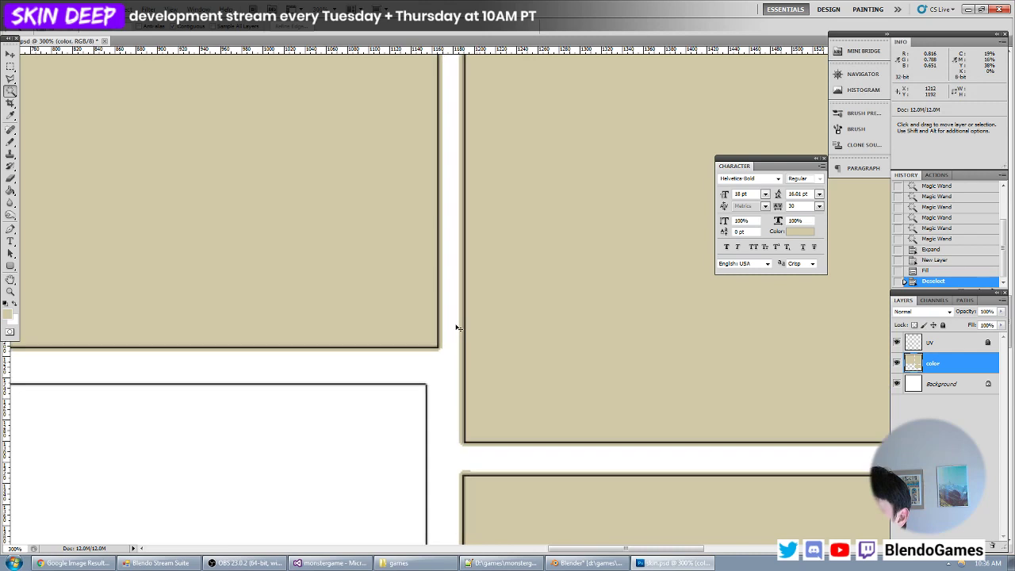
pyautogui.hotkey('ctrl', '+')
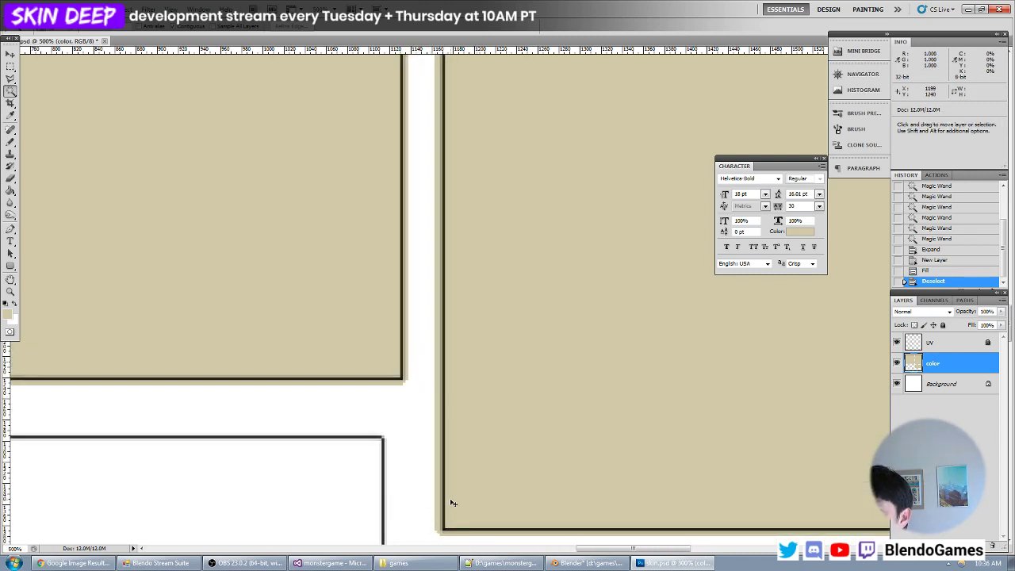
pyautogui.hotkey('ctrl', '-')
pyautogui.hotkey('ctrl', '-')
pyautogui.hotkey('ctrl', '-')
pyautogui.hotkey('ctrl', '-')
pyautogui.hotkey('ctrl', '-')
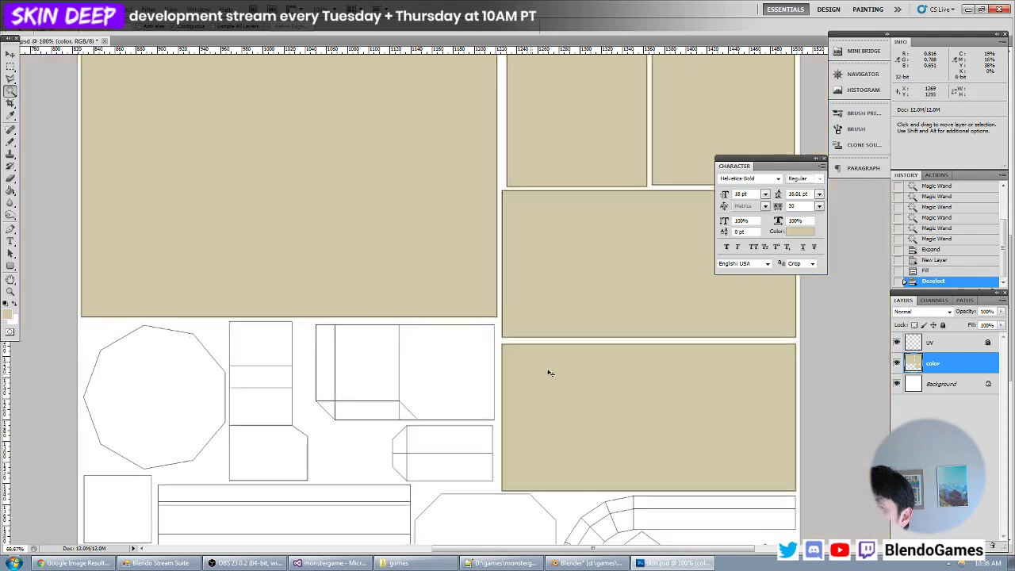
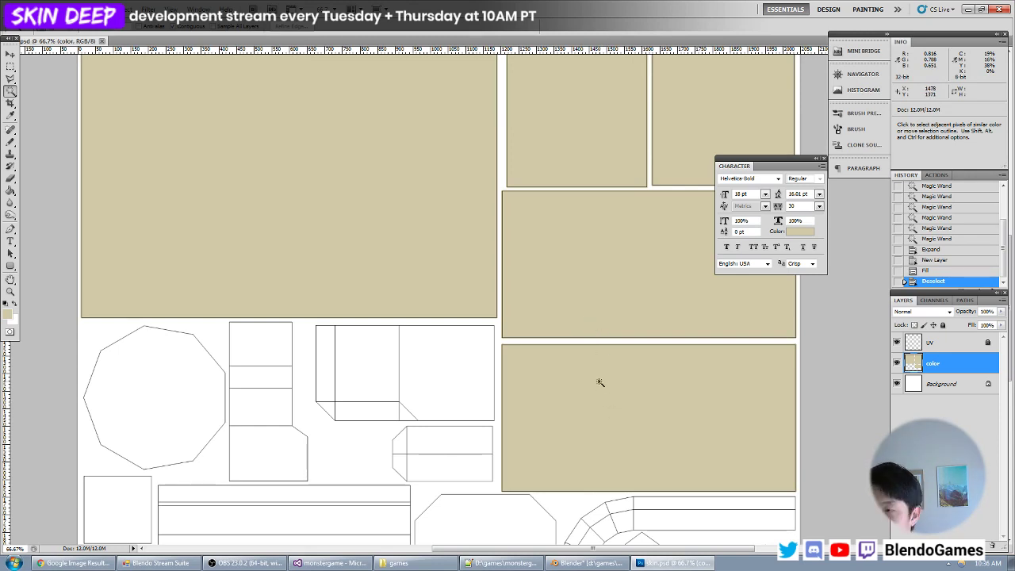
# - Switch to Blender, reload the skin.psd image in the UV editor and deselect the whole mesh
pyautogui.click(587, 563)
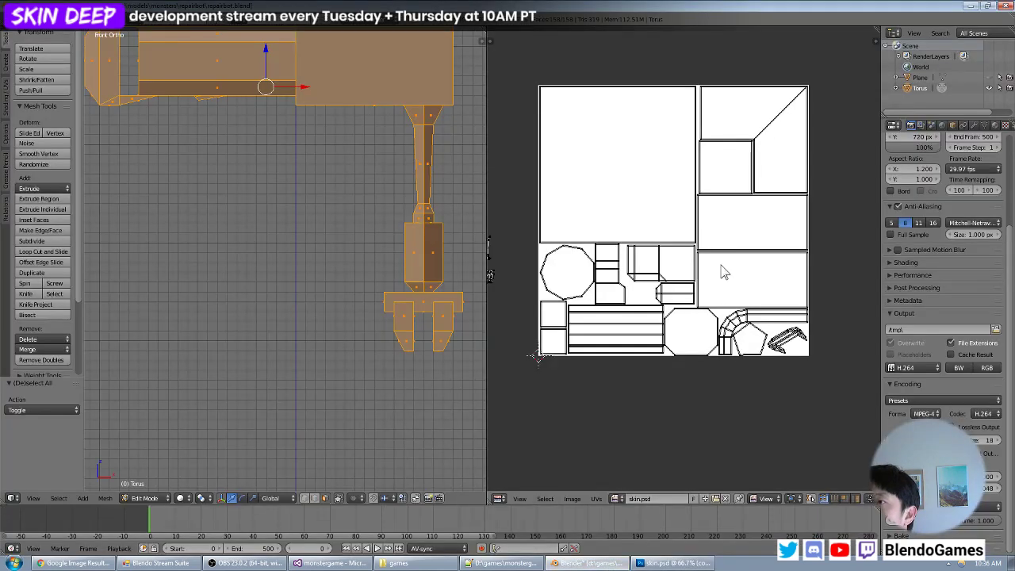
pyautogui.hotkey('alt', 'r')
pyautogui.press('a')
pyautogui.scroll(-1, 394, 166)
pyautogui.press('a')
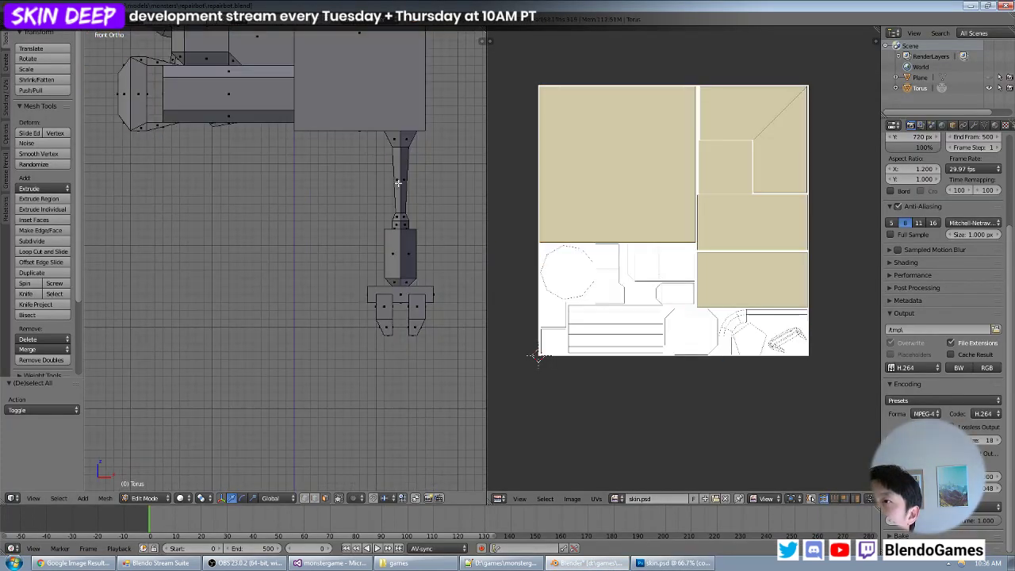
# - Return the repairbot to Object Mode and display it with Texture viewport shading to inspect the painted skin from an angle
pyautogui.press('Tab')
pyautogui.click(191, 498)
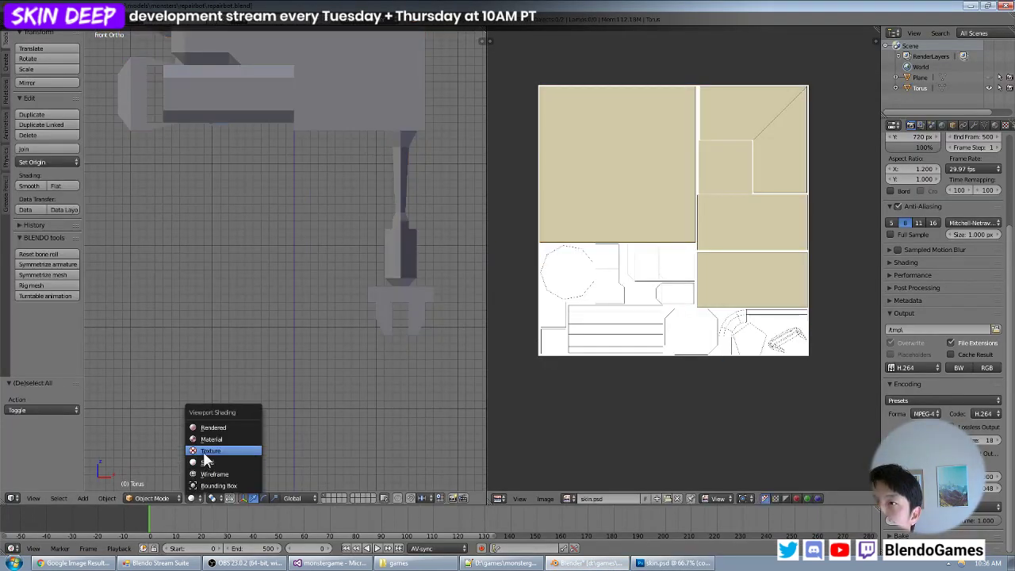
pyautogui.click(208, 451)
pyautogui.moveTo(316, 347)
pyautogui.mouseDown(button='middle')
pyautogui.moveTo(301, 311)
pyautogui.moveTo(305, 264)
pyautogui.moveTo(313, 315)
pyautogui.moveTo(271, 291)
pyautogui.moveTo(187, 279)
pyautogui.moveTo(155, 247)
pyautogui.moveTo(421, 259)
pyautogui.moveTo(467, 286)
pyautogui.moveTo(237, 320)
pyautogui.moveTo(309, 318)
pyautogui.moveTo(295, 314)
pyautogui.moveTo(301, 287)
pyautogui.moveTo(353, 286)
pyautogui.moveTo(317, 291)
pyautogui.moveTo(290, 272)
pyautogui.moveTo(238, 262)
pyautogui.moveTo(253, 252)
pyautogui.moveTo(291, 258)
pyautogui.moveTo(250, 256)
pyautogui.moveTo(274, 302)
pyautogui.mouseUp(button='middle')
pyautogui.scroll(4, 343, 287)
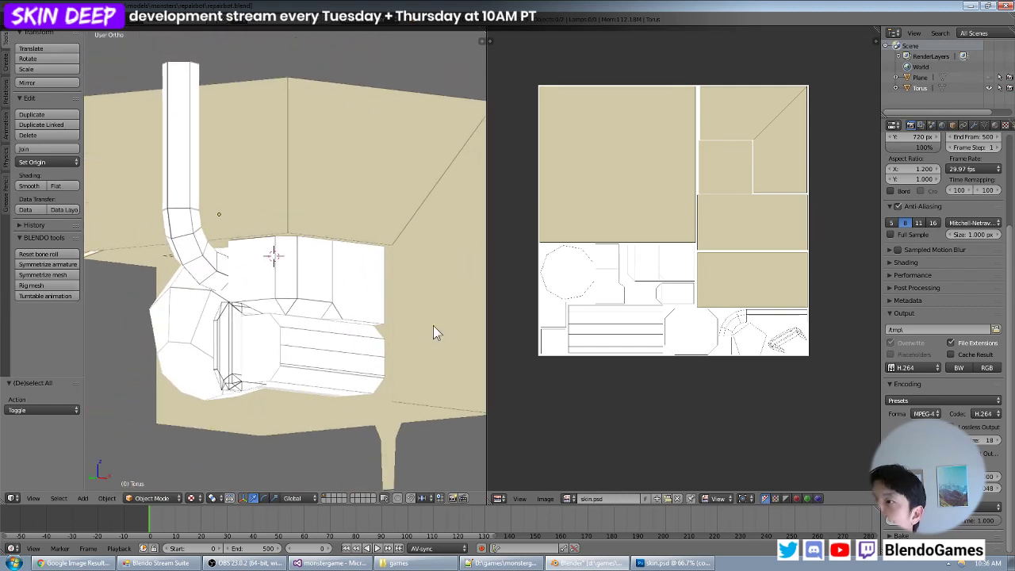
# - Switch to Photoshop and set the foreground colour to a warm grey, RGB 135, 131, 123 (87837b)
pyautogui.click(661, 565)
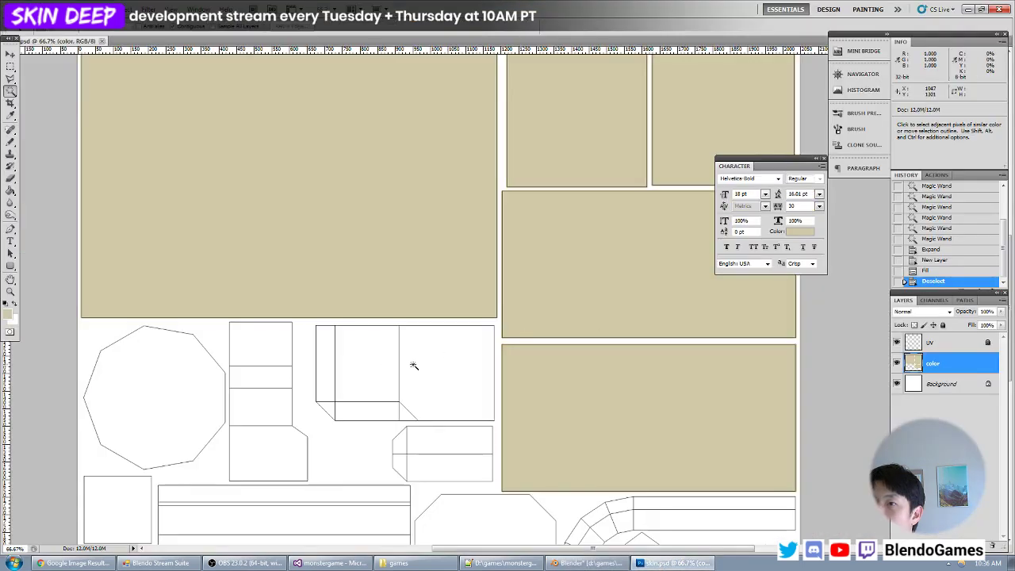
pyautogui.press('space')
pyautogui.moveTo(288, 439); pyautogui.dragTo(370, 232)
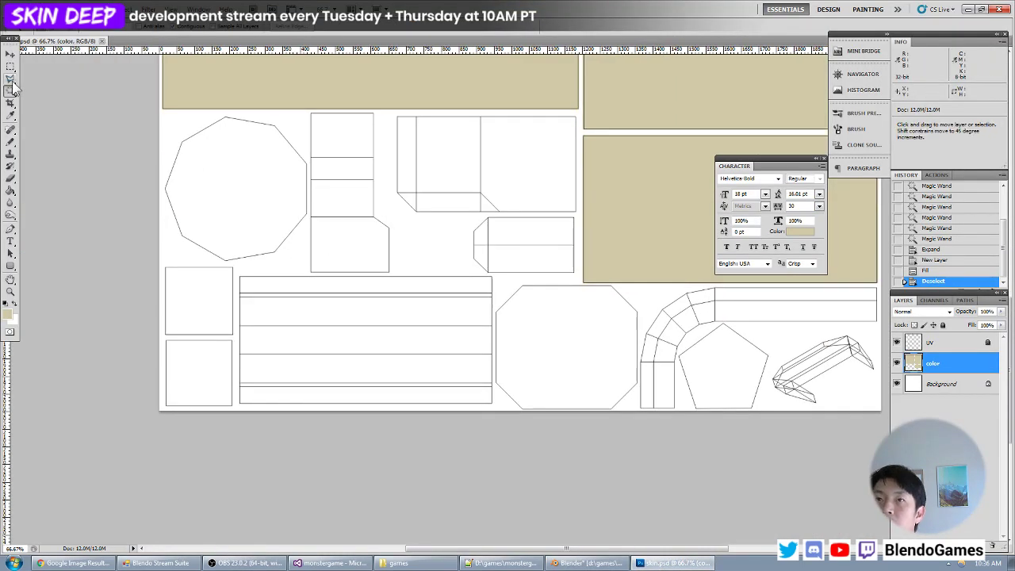
pyautogui.hotkey('ctrl', '+')
pyautogui.press('space')
pyautogui.moveTo(145, 97); pyautogui.dragTo(284, 185)
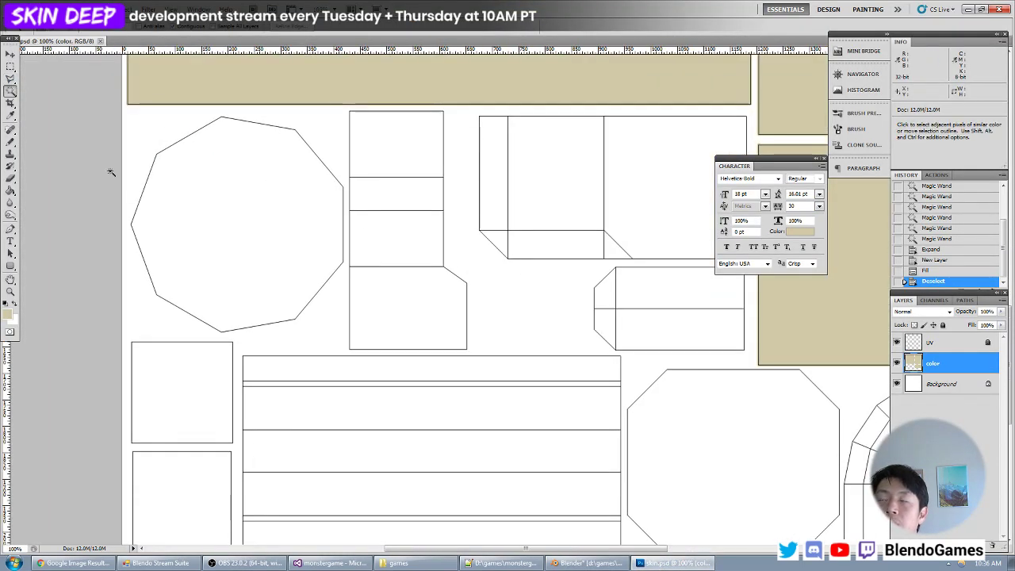
pyautogui.press('i')
pyautogui.click(7, 314)
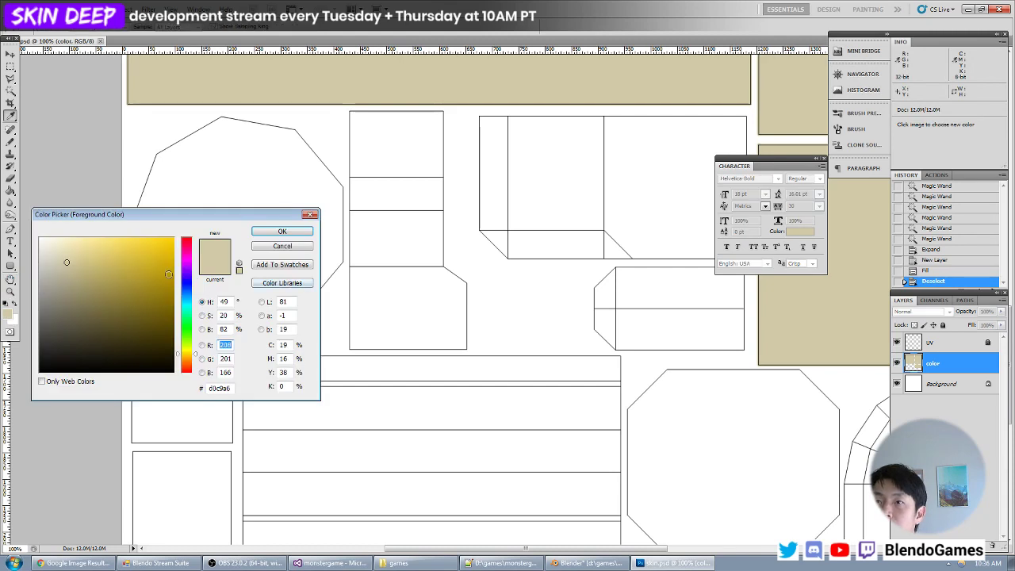
pyautogui.moveTo(188, 354); pyautogui.dragTo(188, 352)
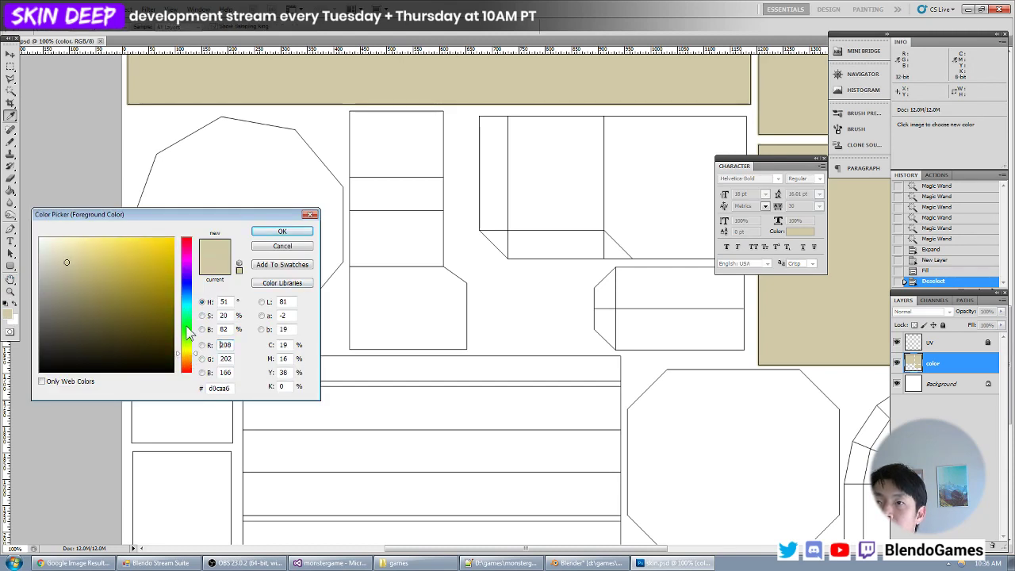
pyautogui.moveTo(67, 321); pyautogui.dragTo(2, 294)
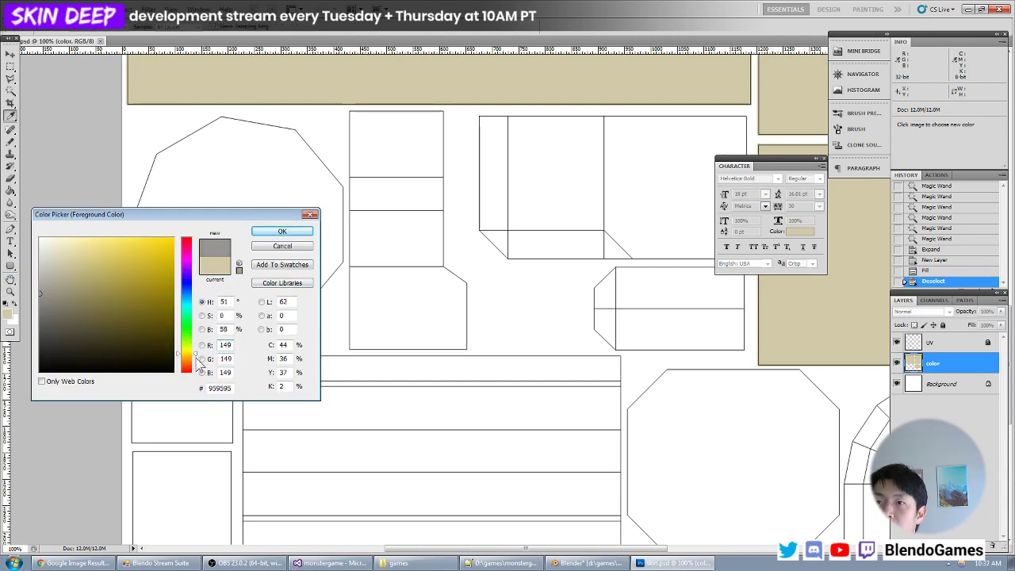
pyautogui.moveTo(198, 364); pyautogui.dragTo(199, 365)
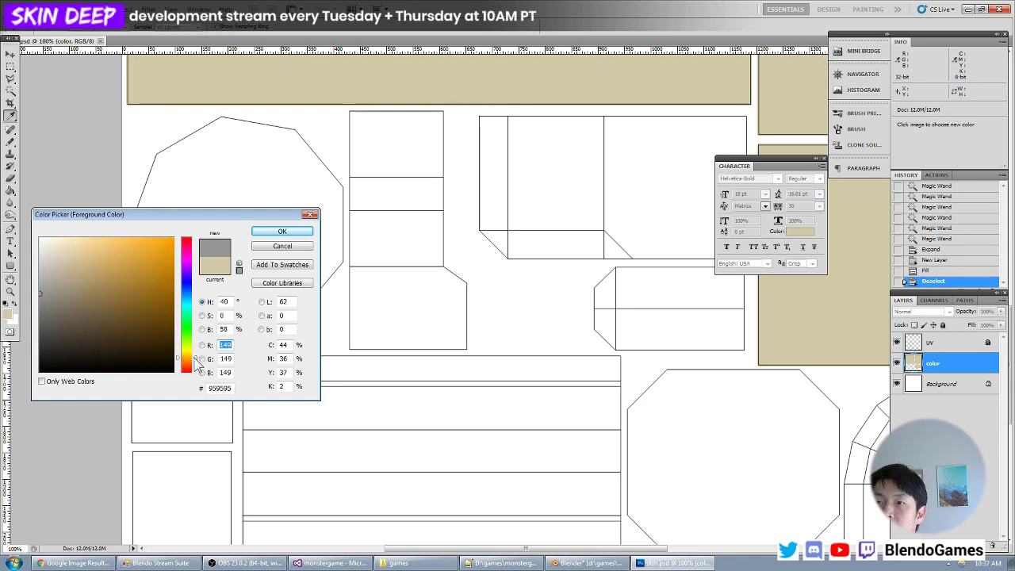
pyautogui.click(46, 298)
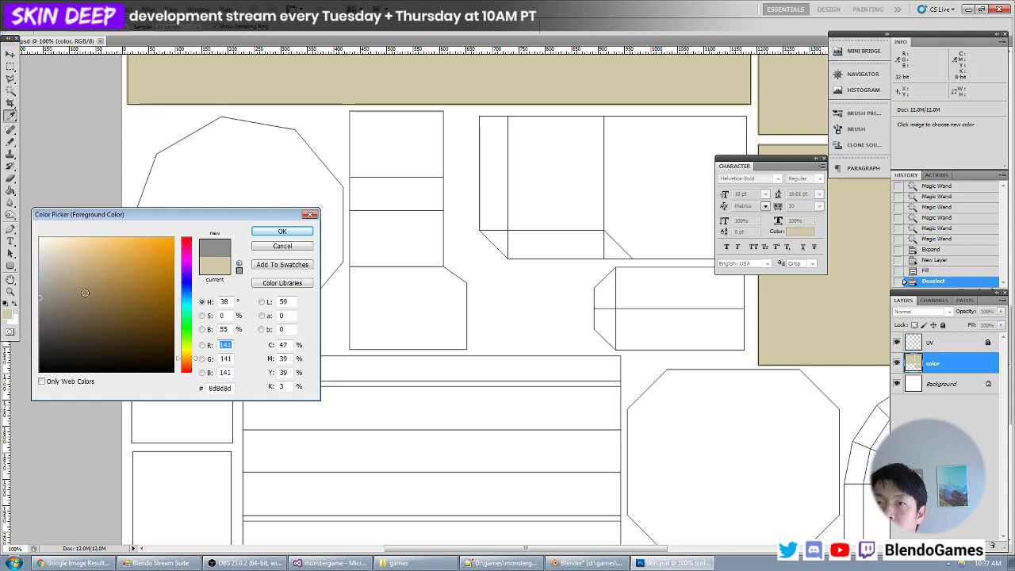
pyautogui.click(58, 303)
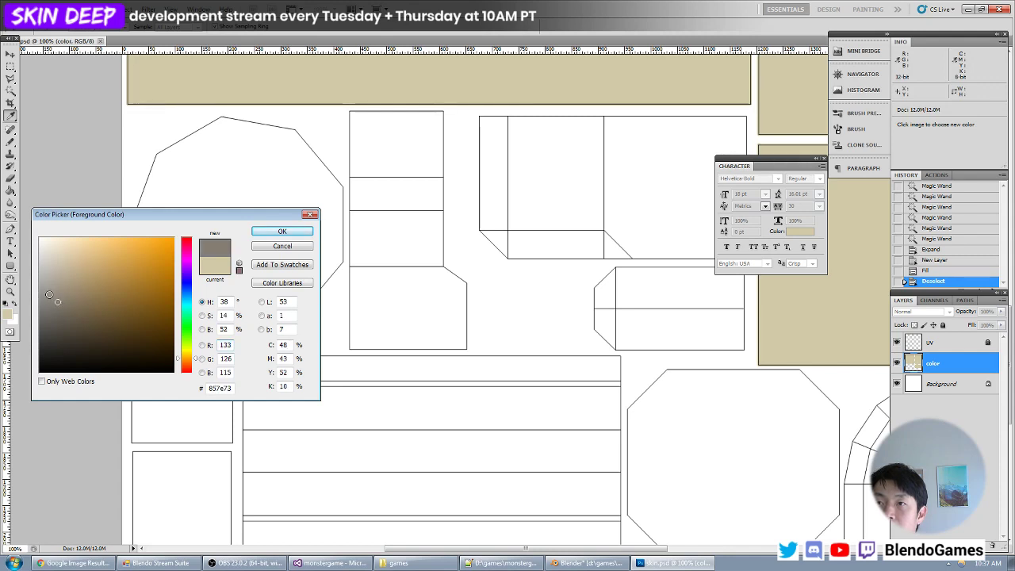
pyautogui.click(52, 301)
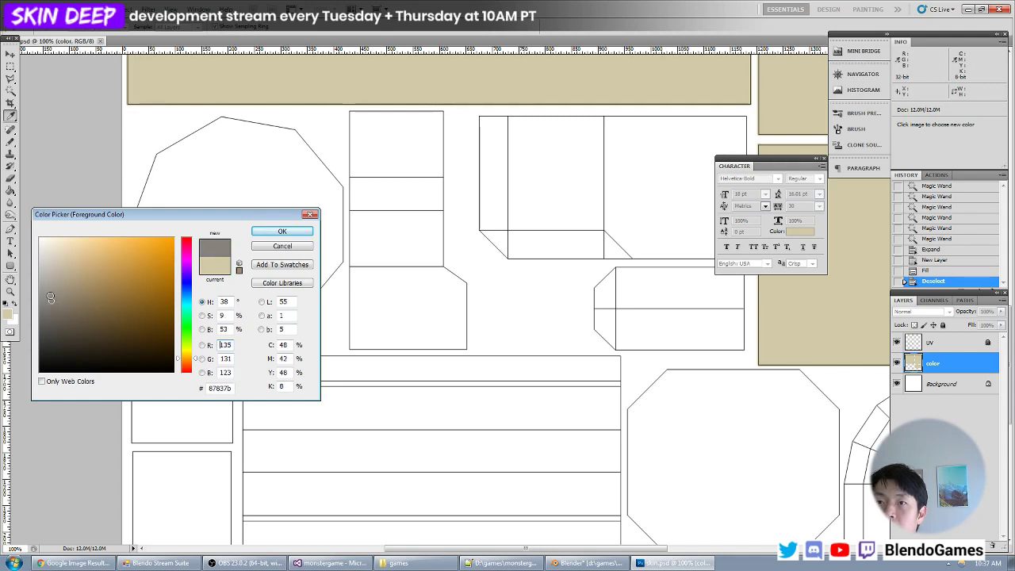
pyautogui.press('Return')
# - Using the UV layer, select the large polygon and the two small squares below it with the Magic Wand, and make the color layer active
pyautogui.click(932, 341)
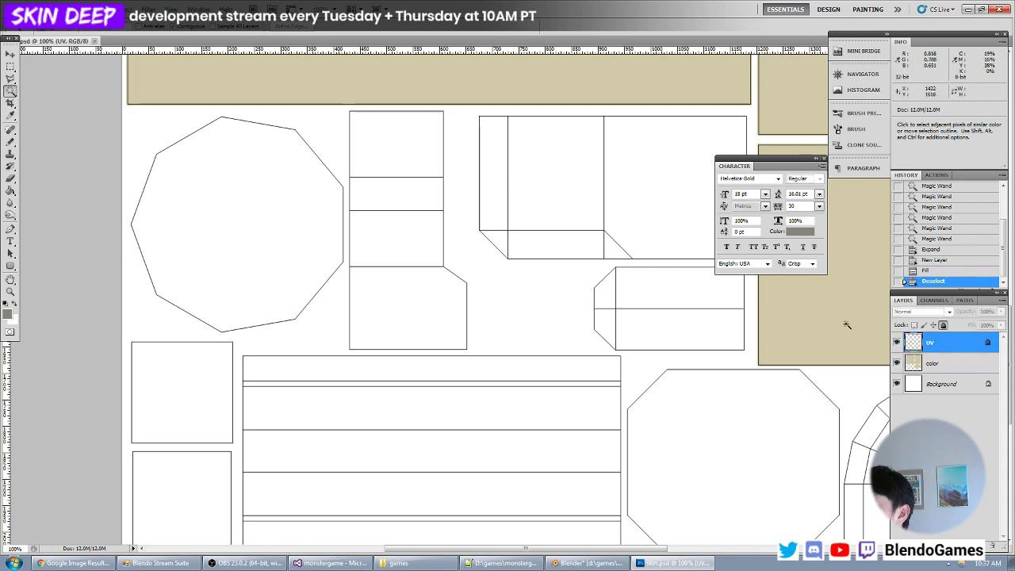
pyautogui.click(245, 211)
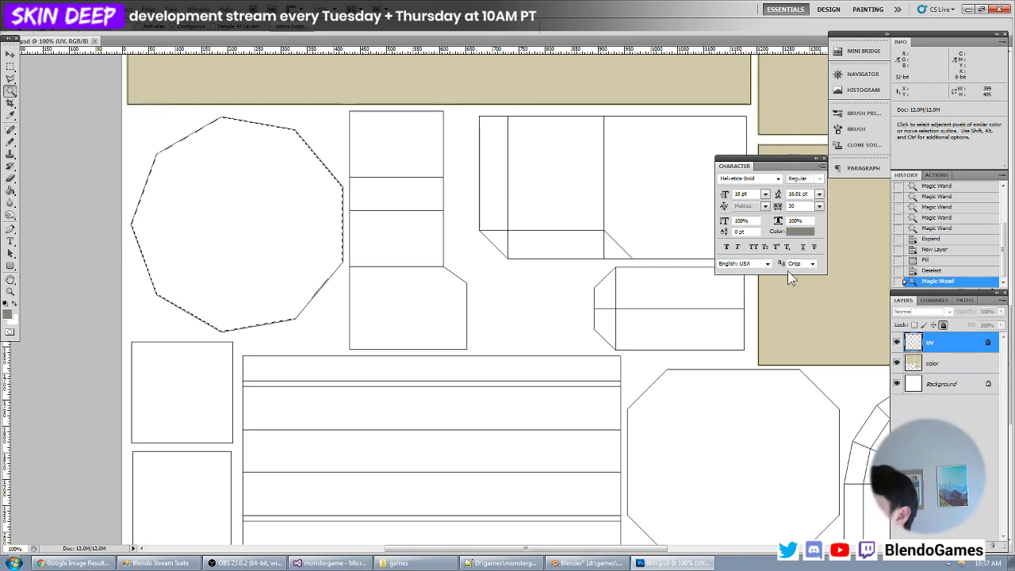
pyautogui.moveTo(245, 369); pyautogui.dragTo(303, 323)
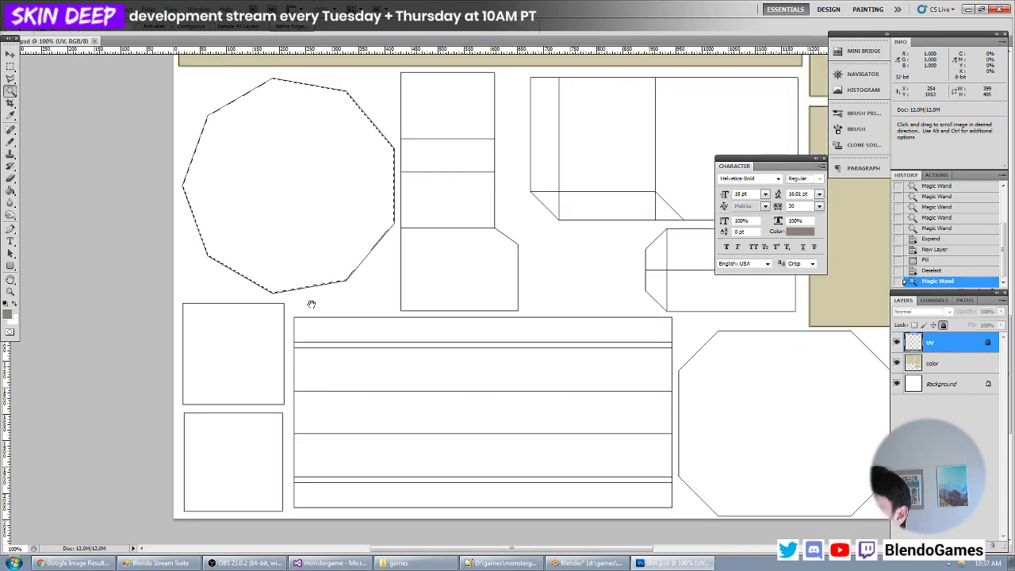
pyautogui.keyDown('shift'); pyautogui.click(243, 353); pyautogui.keyUp('shift')
pyautogui.keyDown('shift'); pyautogui.click(237, 449); pyautogui.keyUp('shift')
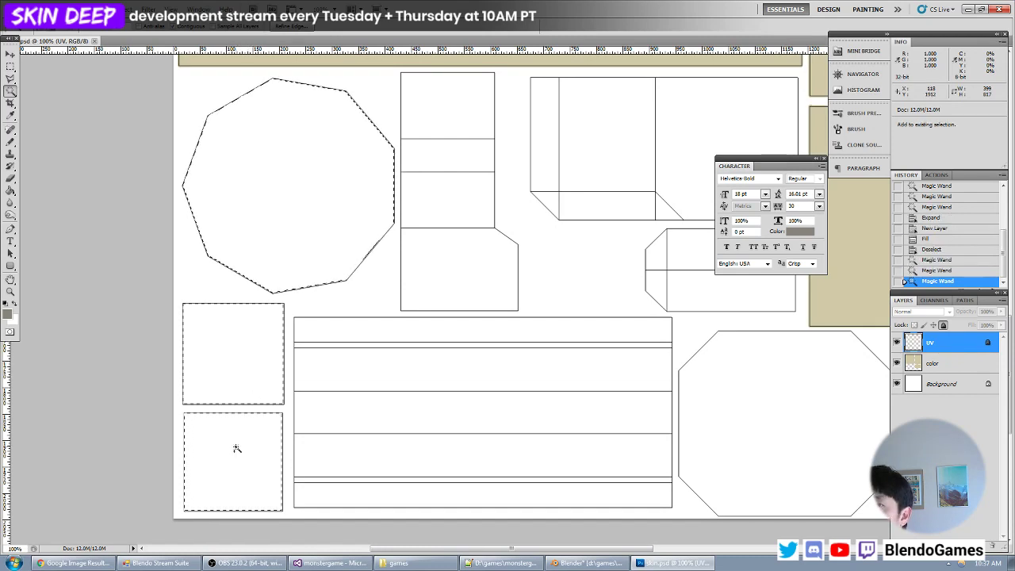
pyautogui.click(944, 363)
# - Try to expand the selection of the polygon and two squares by 56 pixels
pyautogui.click(103, 10)
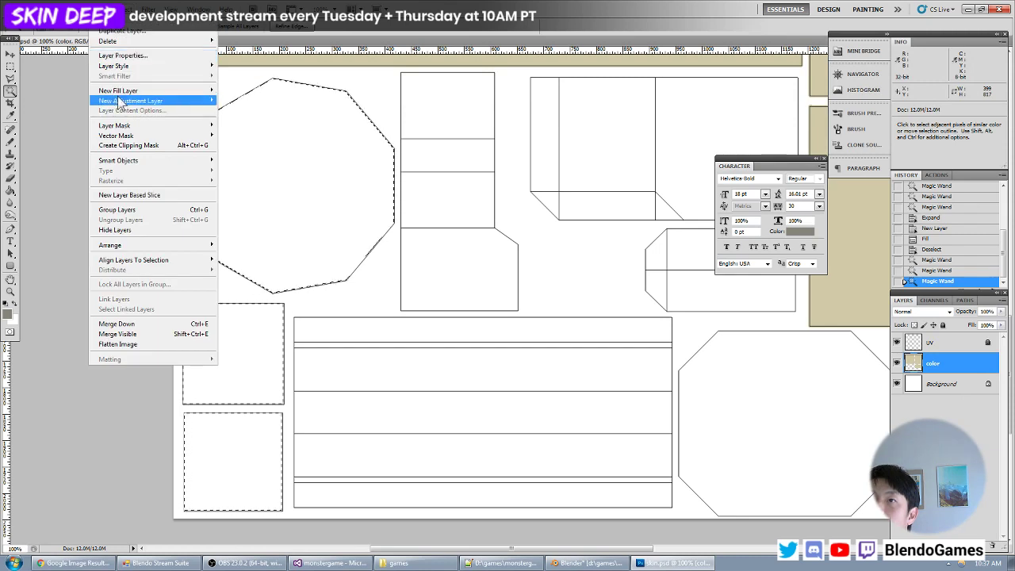
pyautogui.moveTo(148, 10)
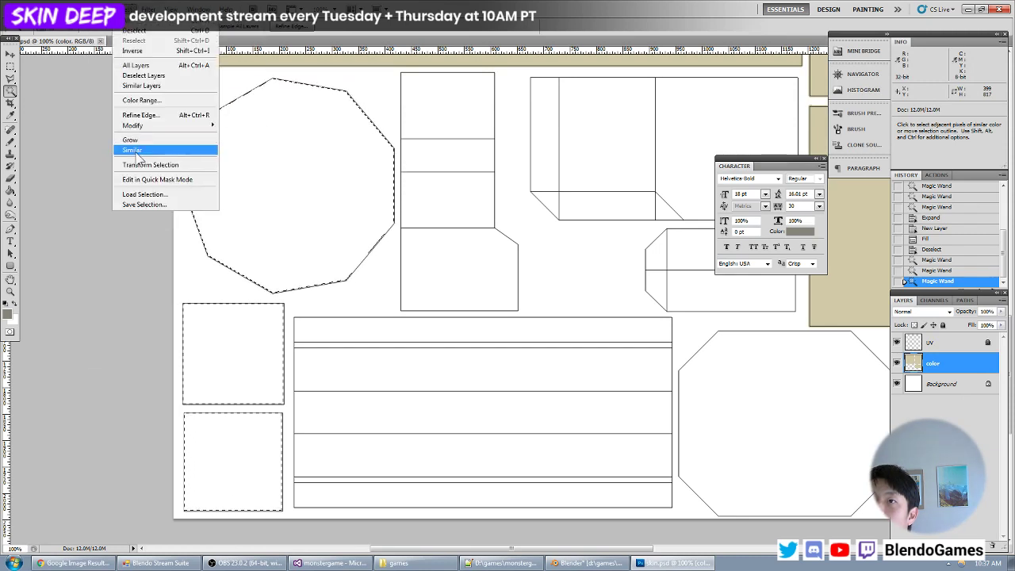
pyautogui.moveTo(135, 129)
pyautogui.click(237, 142)
pyautogui.write('55')
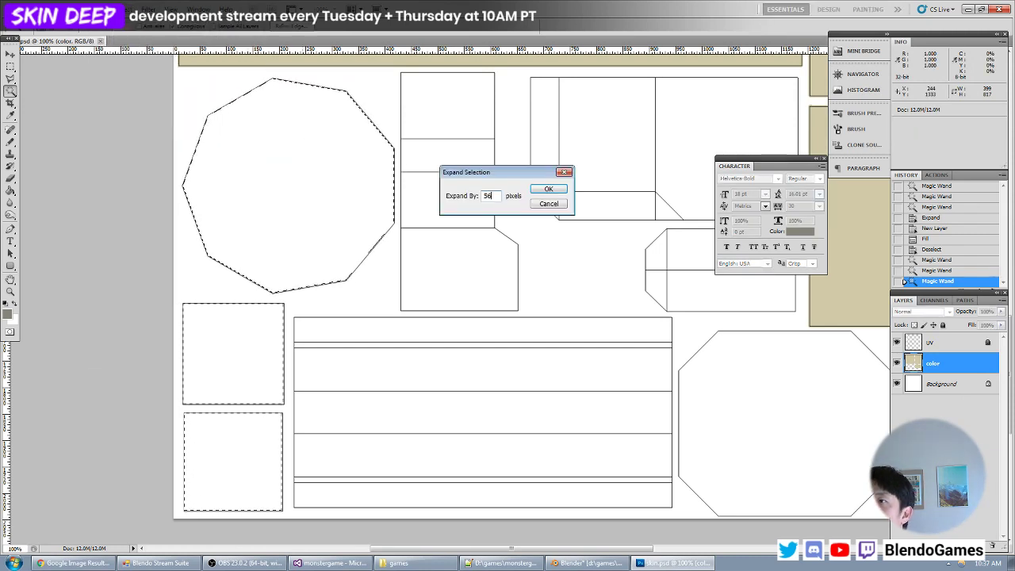
pyautogui.press('Return')
pyautogui.hotkey('ctrl', 'z')
# - Expand the selection by 4 pixels, then fill it with the grey foreground colour on the color layer and clear the selection
pyautogui.click(129, 9)
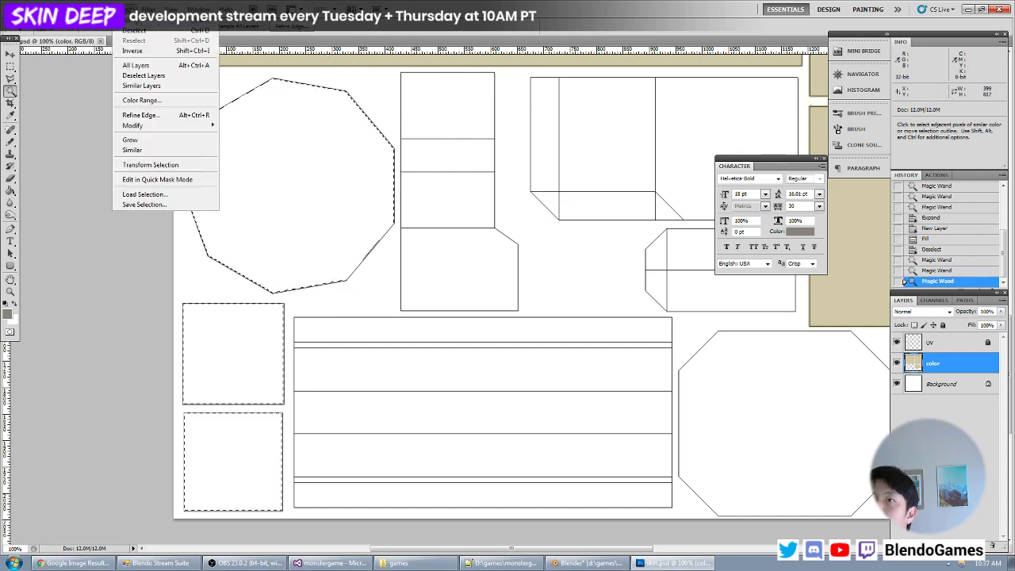
pyautogui.moveTo(159, 125)
pyautogui.click(238, 145)
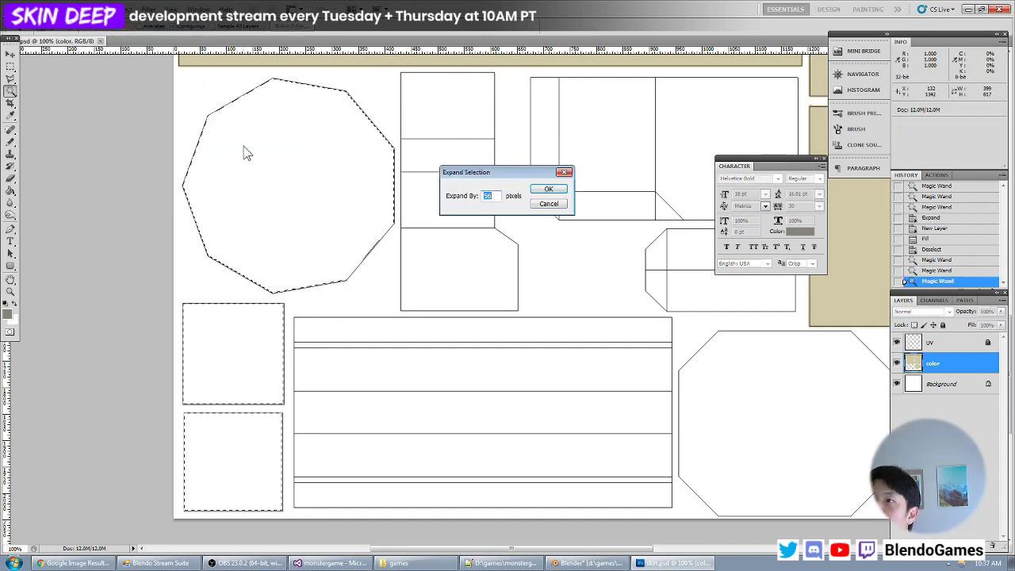
pyautogui.write('4')
pyautogui.press('Return')
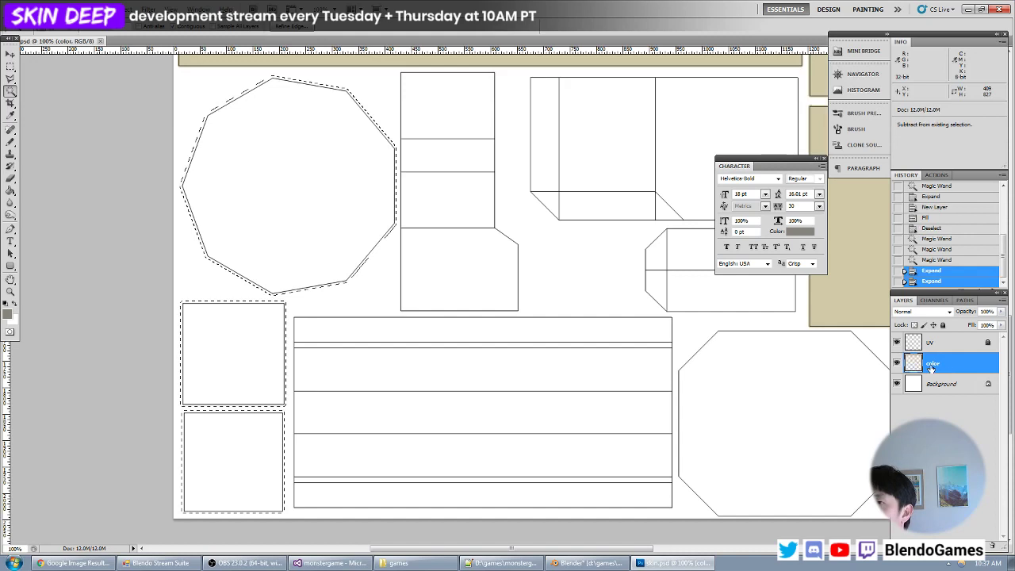
pyautogui.hotkey('alt', 'BackSpace')
pyautogui.hotkey('ctrl', 'd')
# - Save the texture, switch to Blender and reload the image to check the grey parts on the model
pyautogui.click(10, 55)
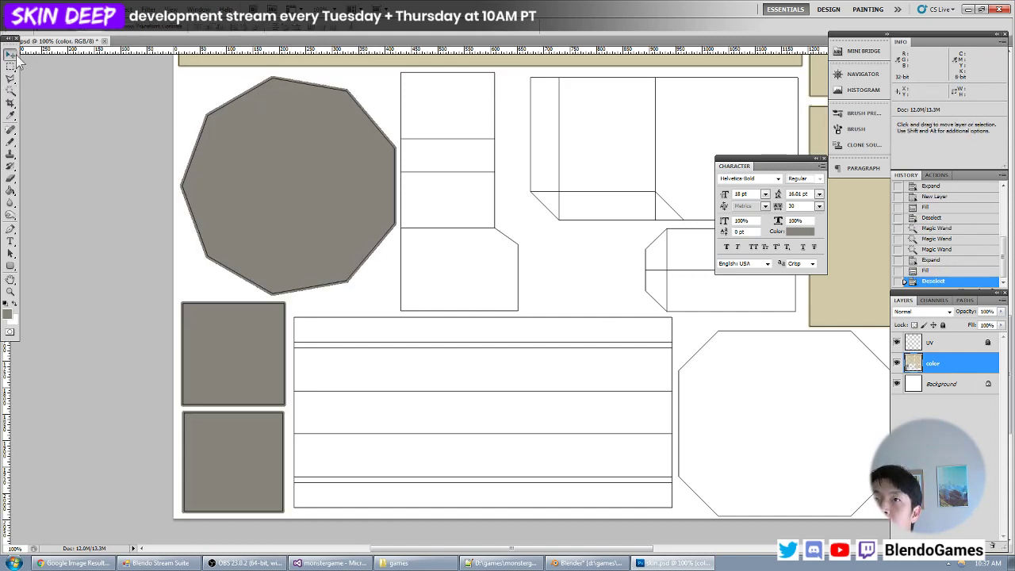
pyautogui.hotkey('alt', 'Tab')
pyautogui.hotkey('alt', 'r')
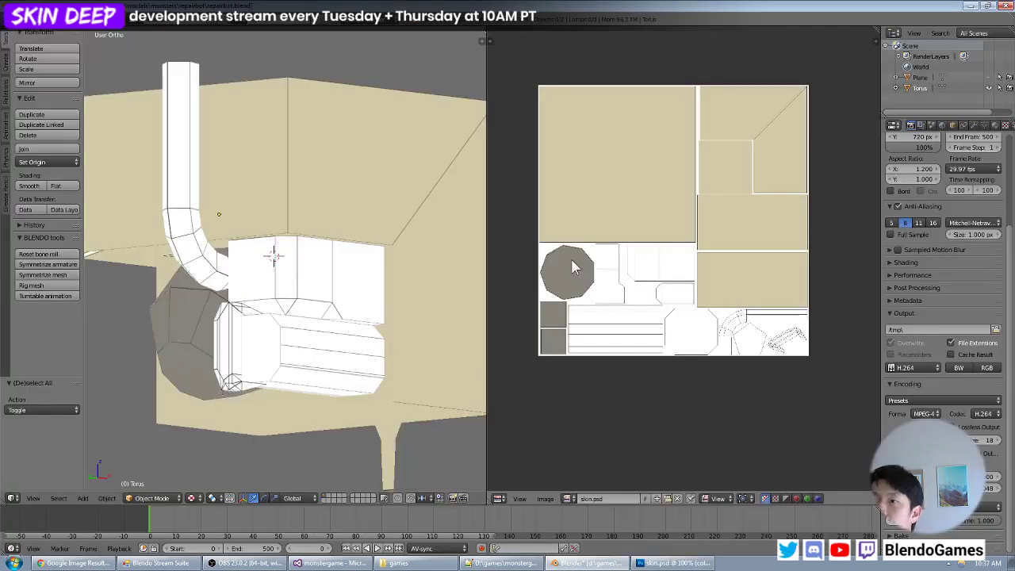
pyautogui.moveTo(267, 276); pyautogui.dragTo(265, 238, button='middle')
# - Switch to Photoshop, activate the Elliptical Marquee and set the foreground colour to yellow, ffd800
pyautogui.hotkey('alt', 'Tab')
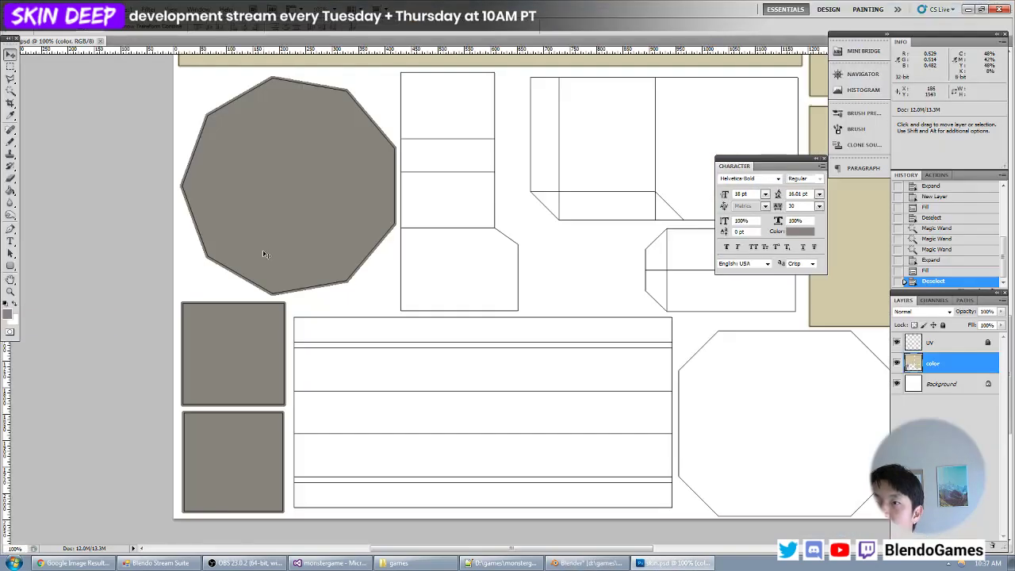
pyautogui.click(10, 69)
pyautogui.click(36, 75)
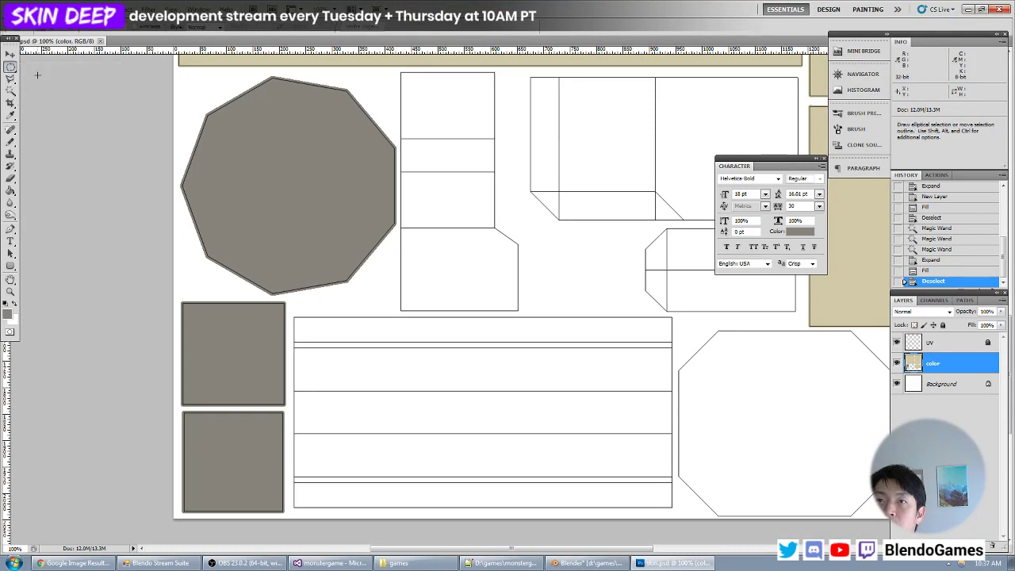
pyautogui.moveTo(288, 206); pyautogui.dragTo(313, 329)
pyautogui.click(8, 314)
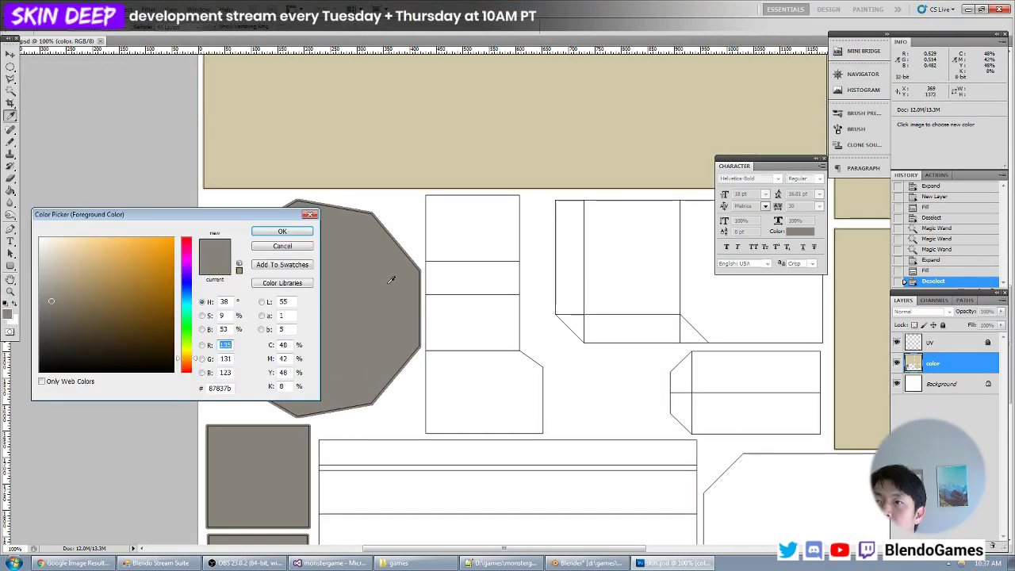
pyautogui.click(186, 352)
pyautogui.moveTo(171, 301); pyautogui.dragTo(204, 199)
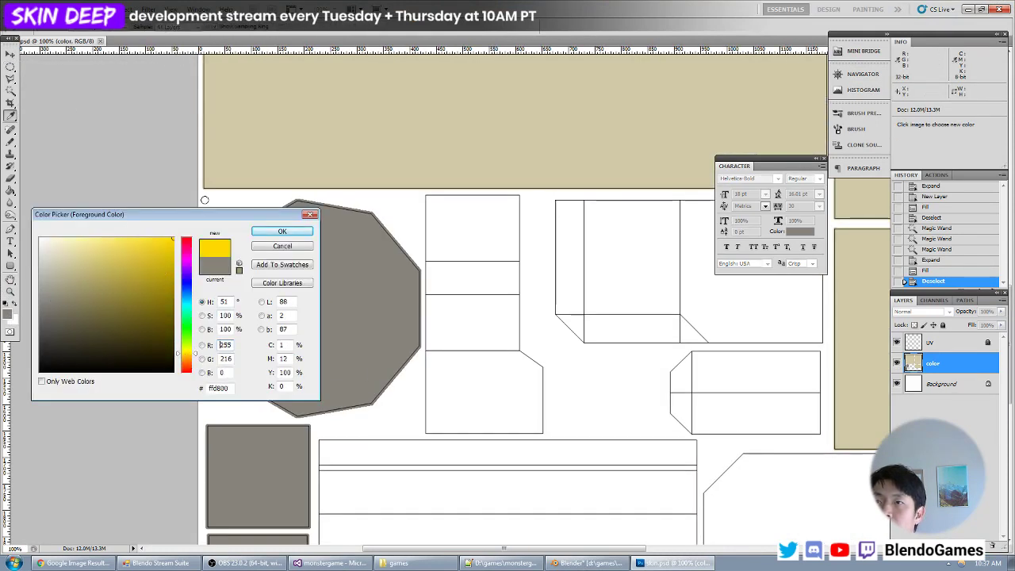
pyautogui.press('Return')
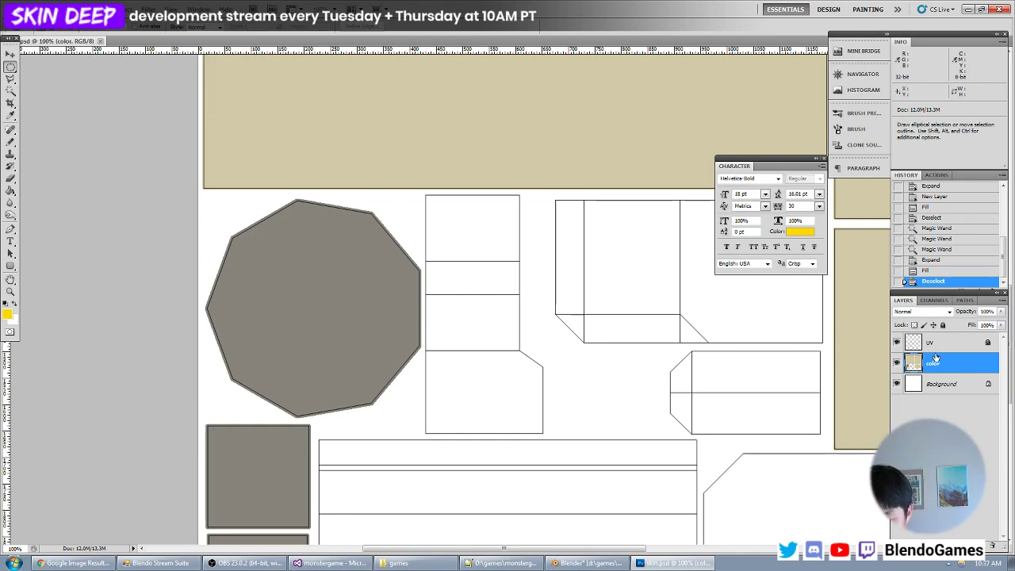
# - Create a layer group named cylinder directly above the color layer and add a new empty layer inside it
pyautogui.click(962, 545)
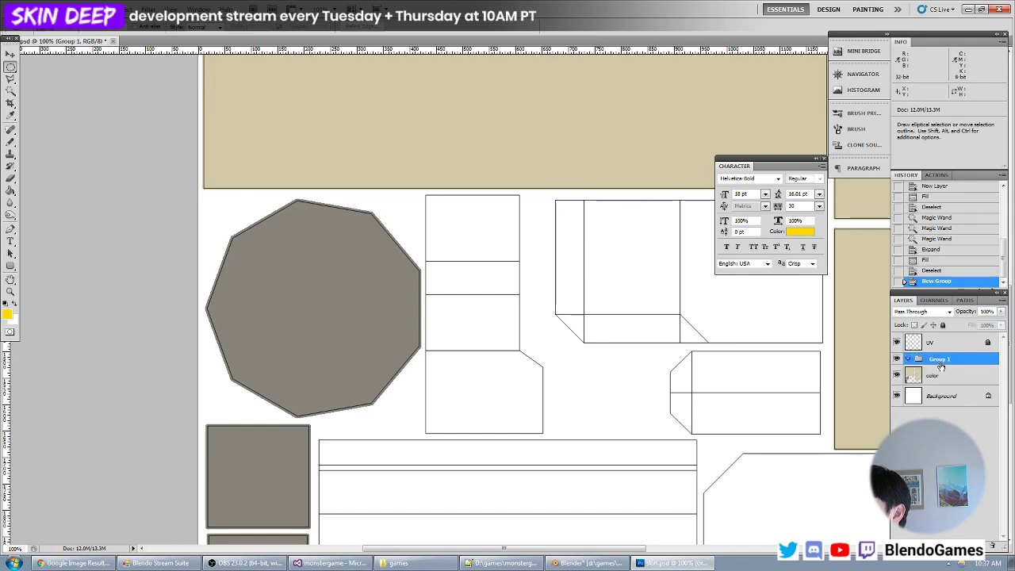
pyautogui.keyDown('alt'); pyautogui.doubleClick(941, 366); pyautogui.keyUp('alt')
pyautogui.press('Return')
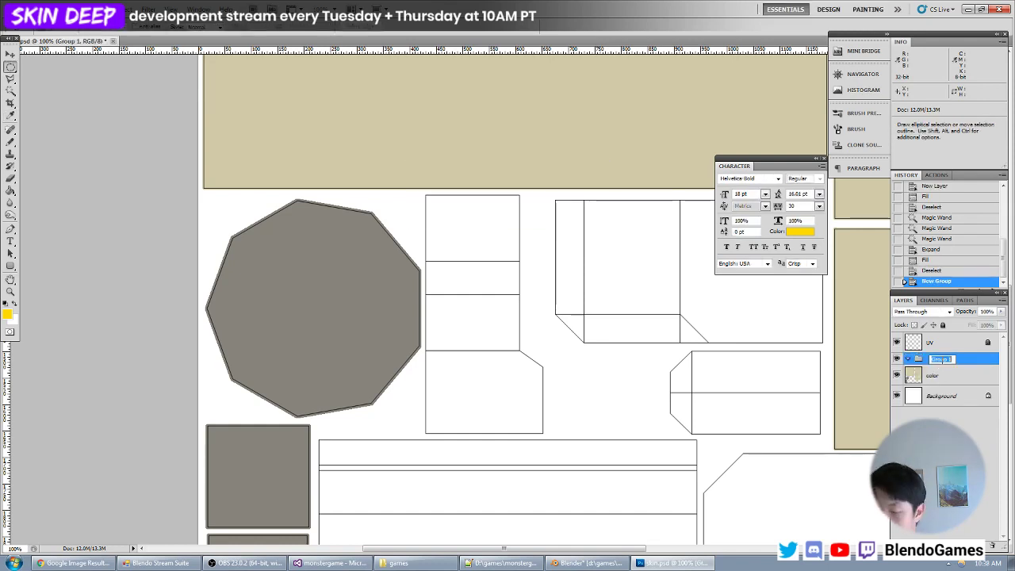
pyautogui.click(941, 359)
pyautogui.write('cylinder')
pyautogui.press('Return')
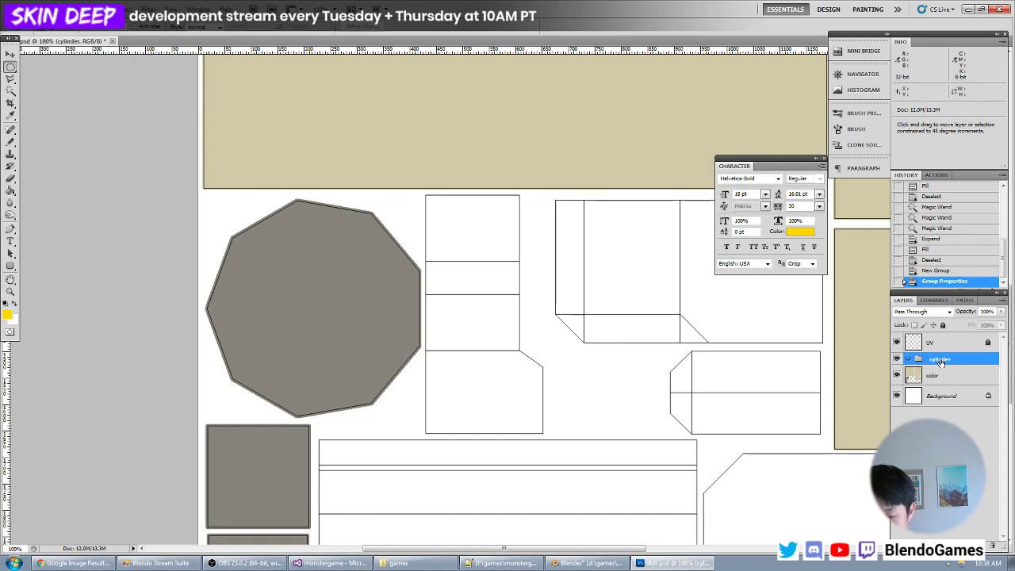
pyautogui.hotkey('ctrl', 'shift', 'n')
pyautogui.press('Return')
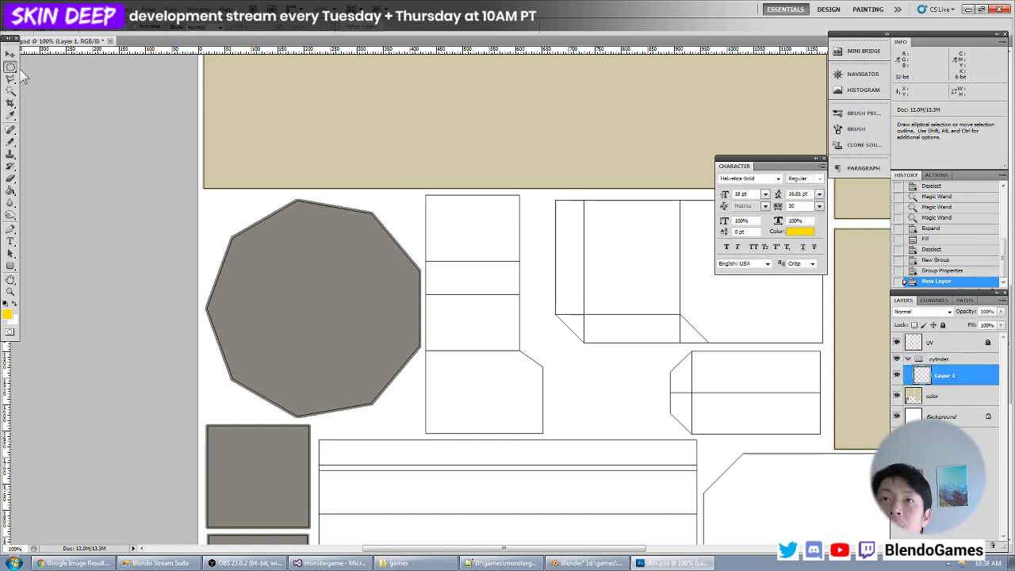
pyautogui.keyDown('shift'); pyautogui.moveTo(235, 397); pyautogui.dragTo(334, 298); pyautogui.keyUp('shift')
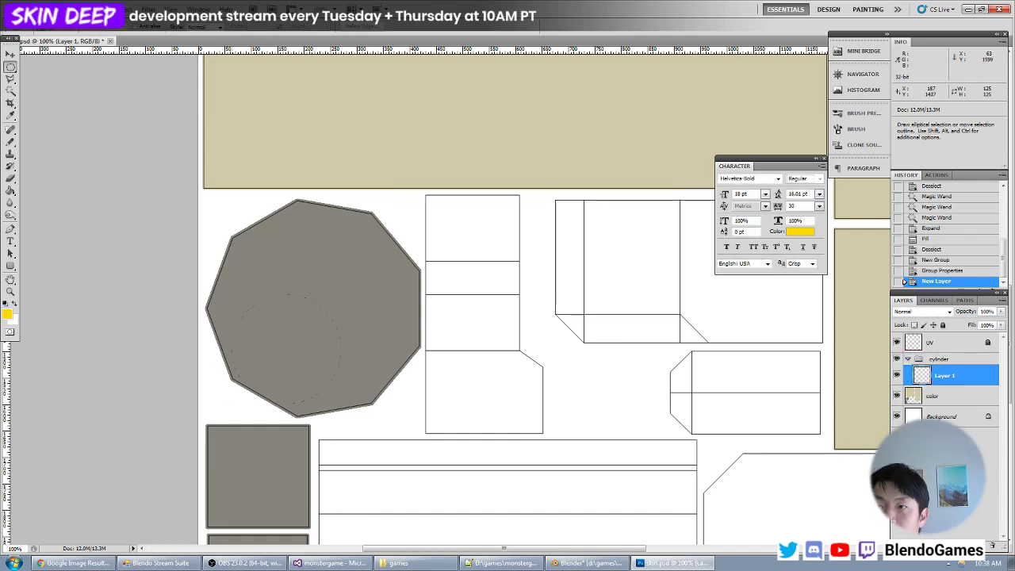
pyautogui.keyDown('shift'); pyautogui.moveTo(384, 208); pyautogui.dragTo(387, 211); pyautogui.keyUp('shift')
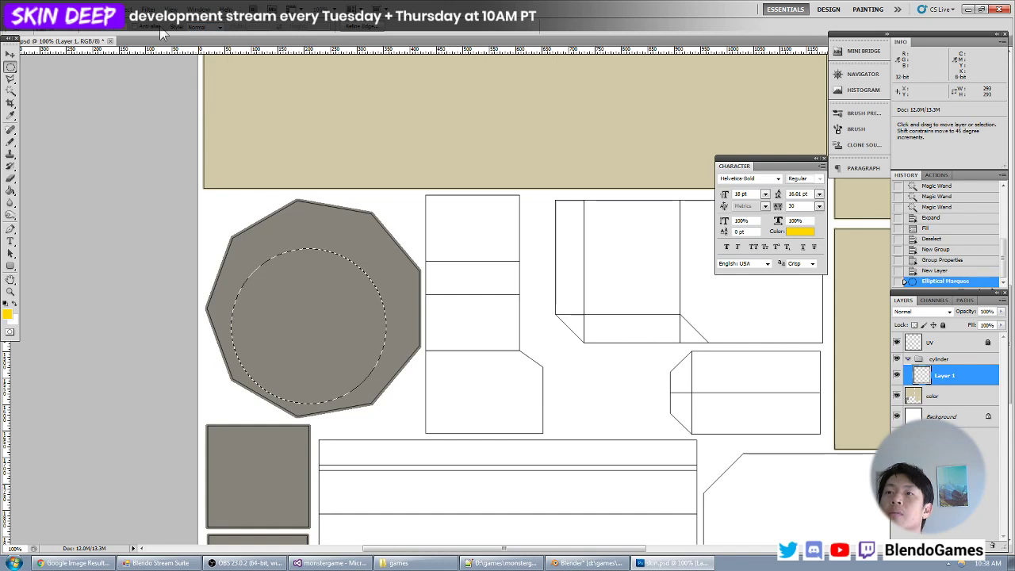
pyautogui.click(233, 391)
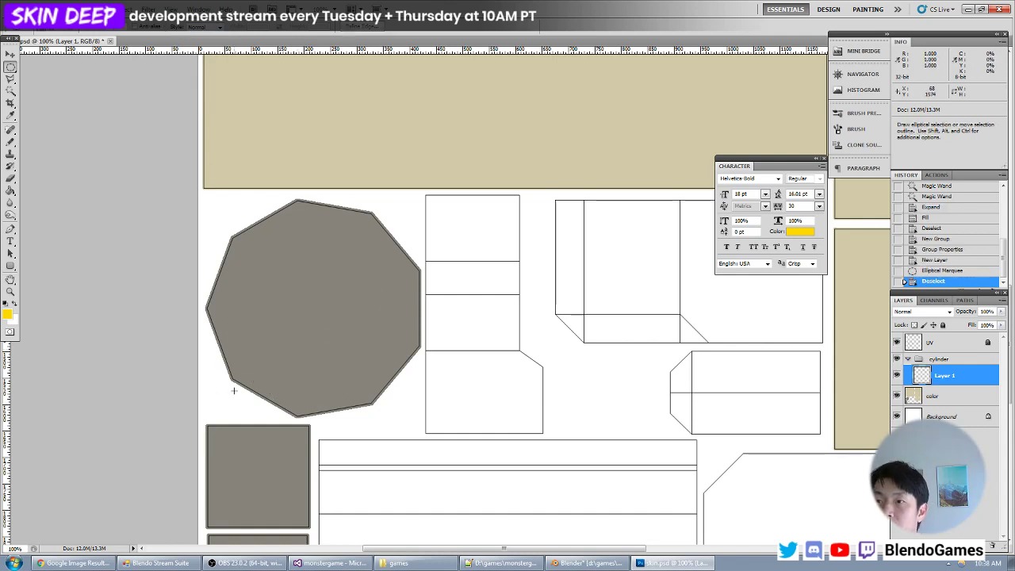
# - Select a circle about 339 px wide centred inside the grey ten-sided part and fill it with yellow
pyautogui.keyDown('shift'); pyautogui.moveTo(404, 185); pyautogui.dragTo(407, 189); pyautogui.keyUp('shift')
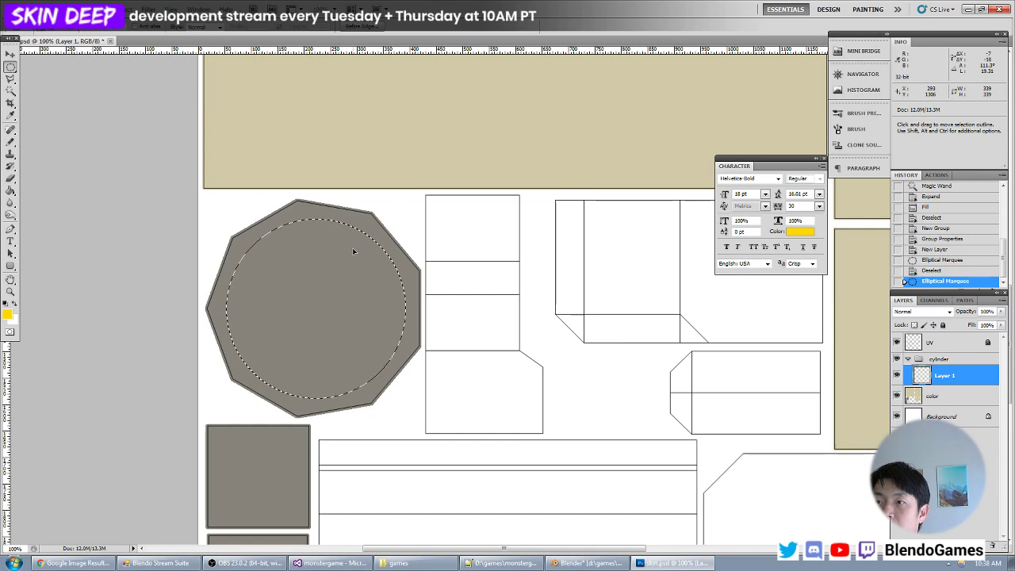
pyautogui.moveTo(354, 248); pyautogui.dragTo(353, 249)
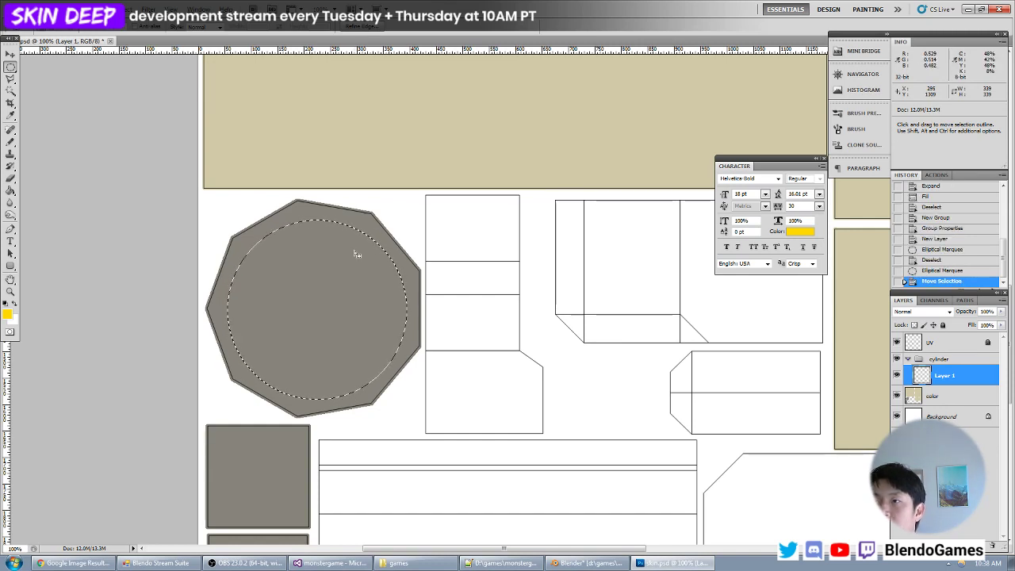
pyautogui.hotkey('alt', 'BackSpace')
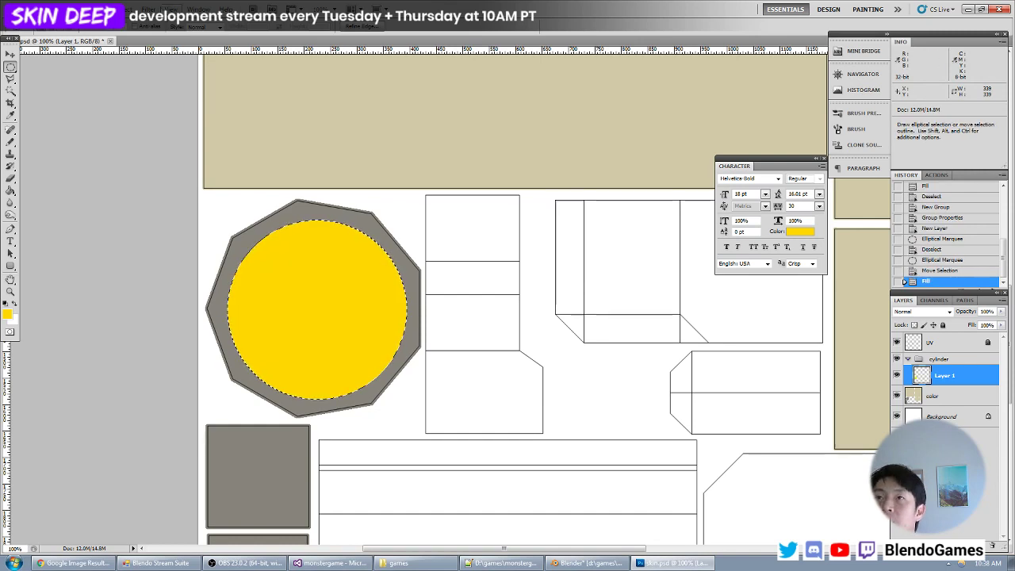
pyautogui.click(127, 9)
pyautogui.moveTo(159, 125)
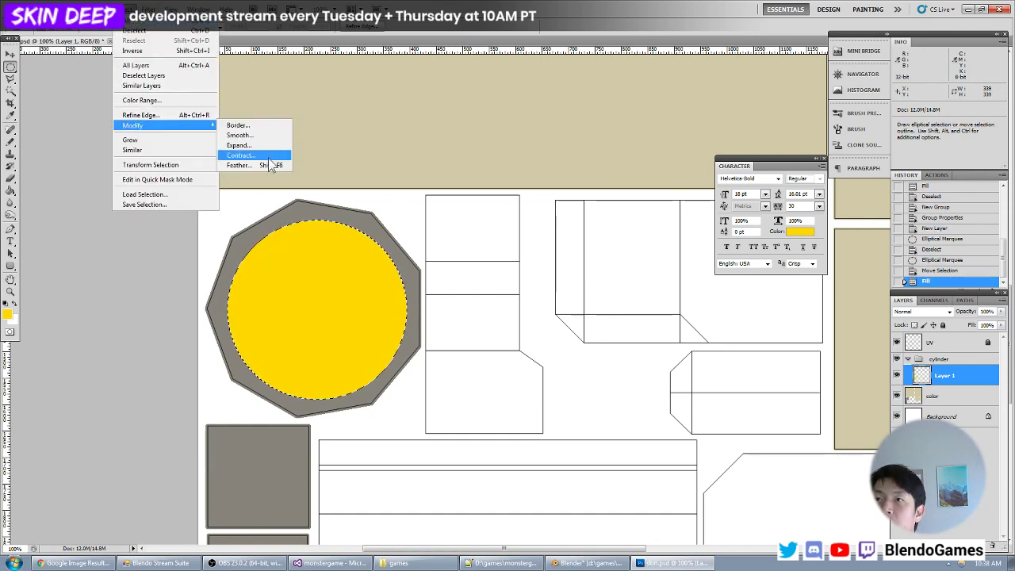
pyautogui.click(242, 156)
pyautogui.write('0')
pyautogui.press('Return')
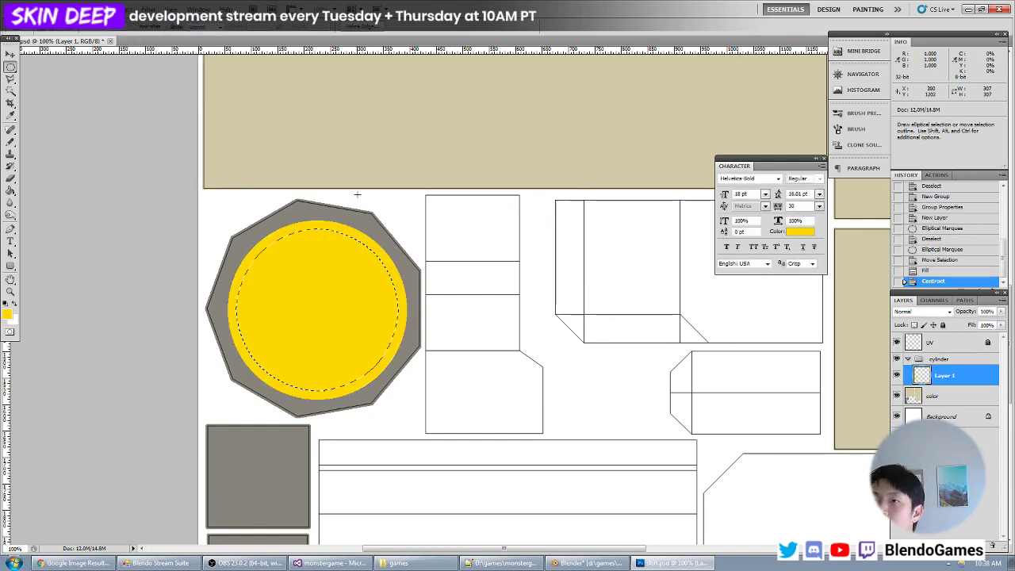
pyautogui.hotkey('ctrl', 'z')
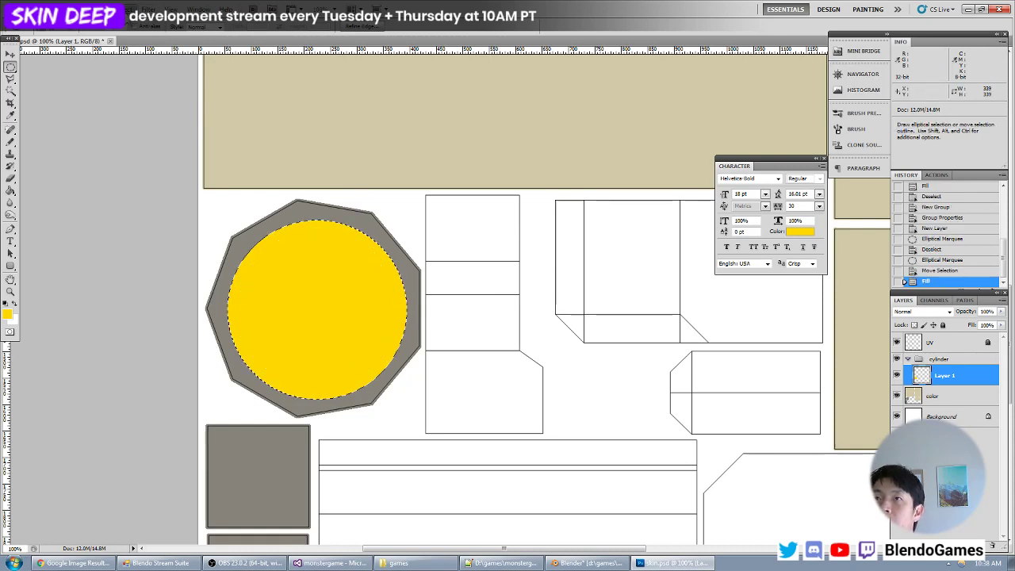
# - Contract the circular selection to about 291 px wide and delete the yellow inside it to leave a ring, clearing the selection
pyautogui.click(127, 9)
pyautogui.moveTo(158, 125)
pyautogui.click(242, 155)
pyautogui.press('Return')
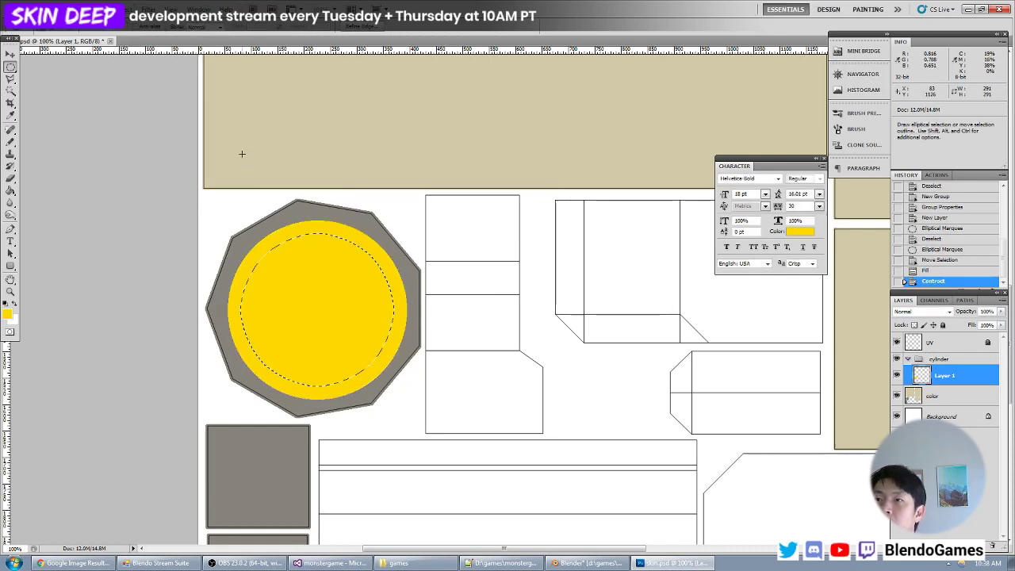
pyautogui.press('Delete')
pyautogui.hotkey('ctrl', 'd')
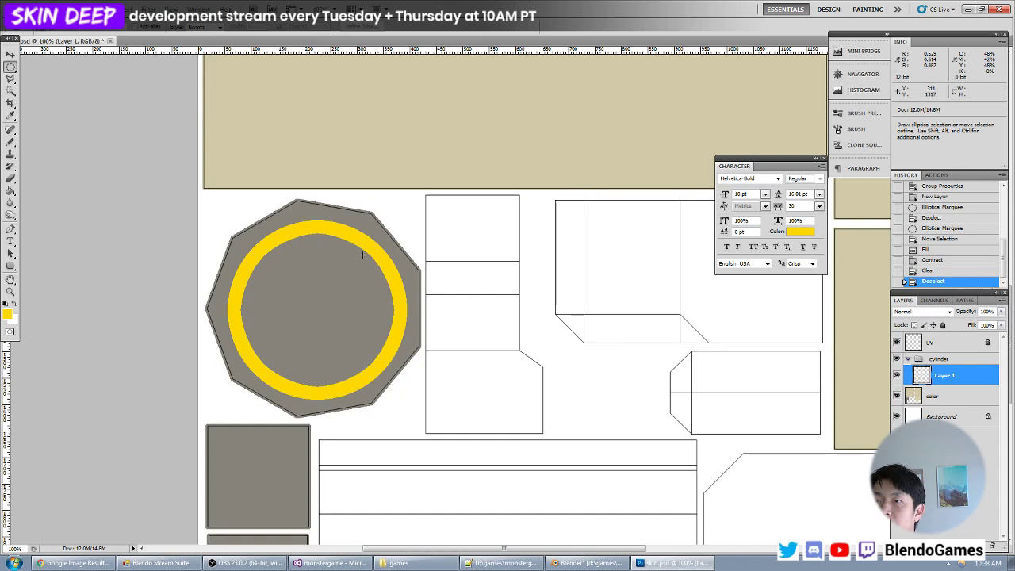
# - Examine the edges of the yellow ring up close
pyautogui.press('v')
pyautogui.hotkey('ctrl', '+')
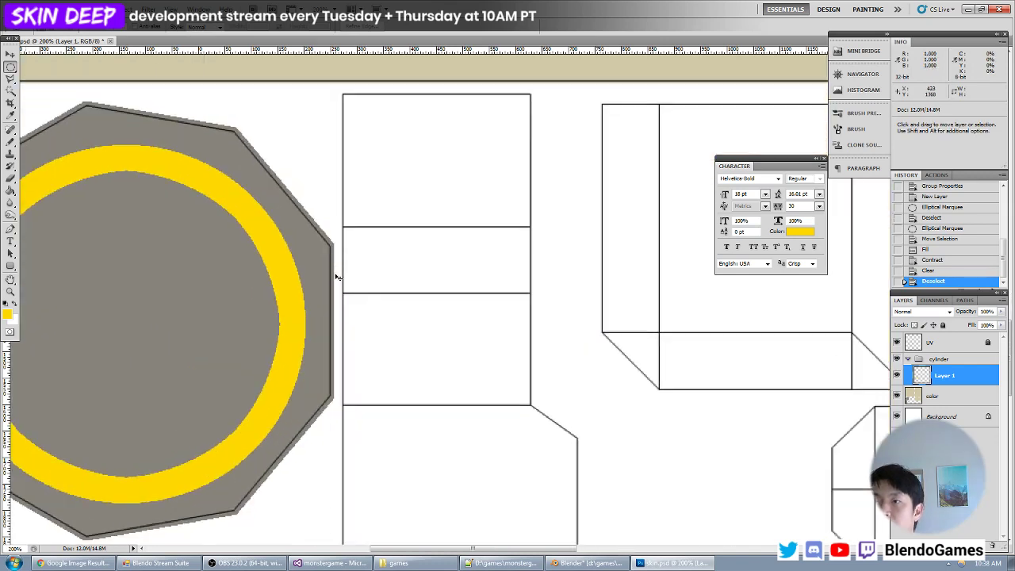
pyautogui.hotkey('ctrl', '+')
pyautogui.moveTo(212, 280); pyautogui.dragTo(519, 344)
pyautogui.hotkey('ctrl', '+')
pyautogui.hotkey('ctrl', '+')
pyautogui.hotkey('ctrl', '+')
pyautogui.press('m')
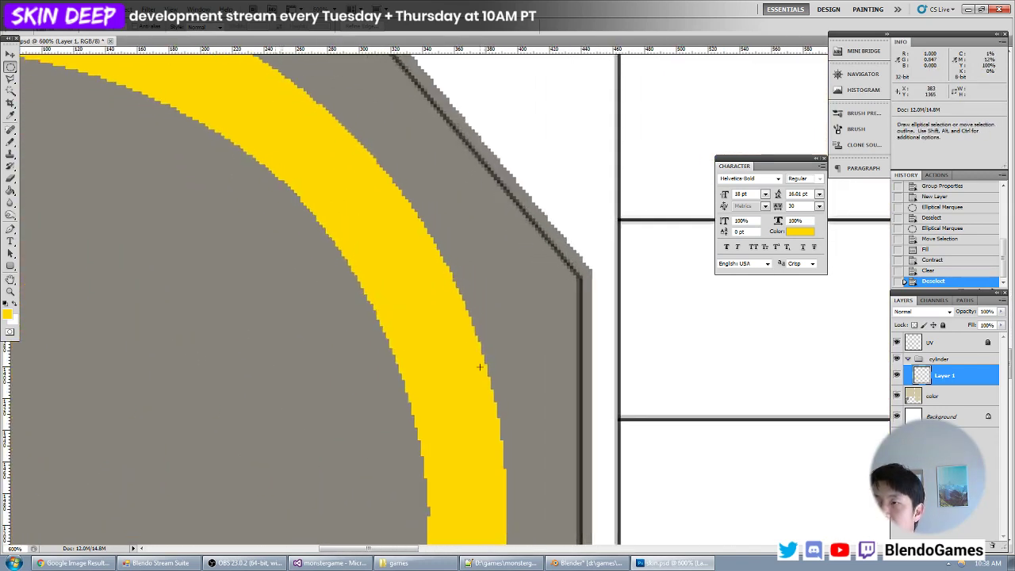
pyautogui.hotkey('ctrl', '-')
pyautogui.hotkey('ctrl', '-')
pyautogui.hotkey('ctrl', '-')
pyautogui.hotkey('ctrl', '-')
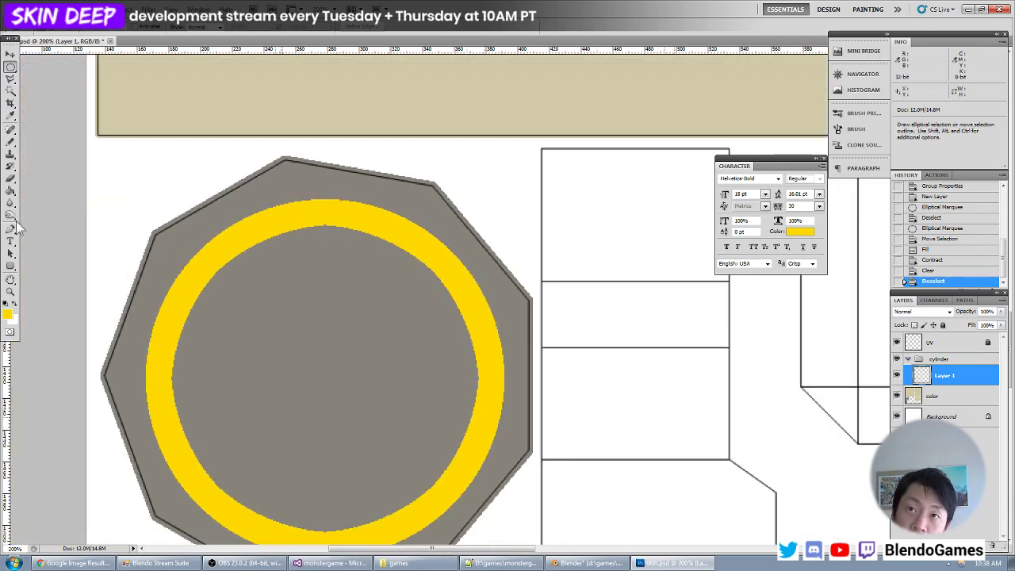
# - Try filling the yellow ring with white using the Paint Bucket after swapping the foreground and background colours
pyautogui.click(10, 191)
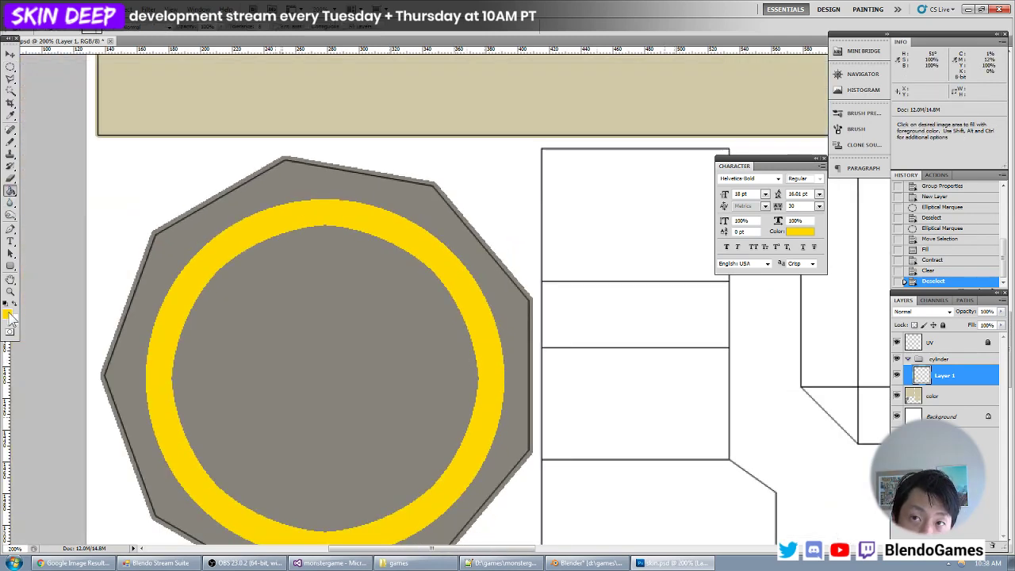
pyautogui.press('x')
pyautogui.click(198, 273)
pyautogui.click(979, 270)
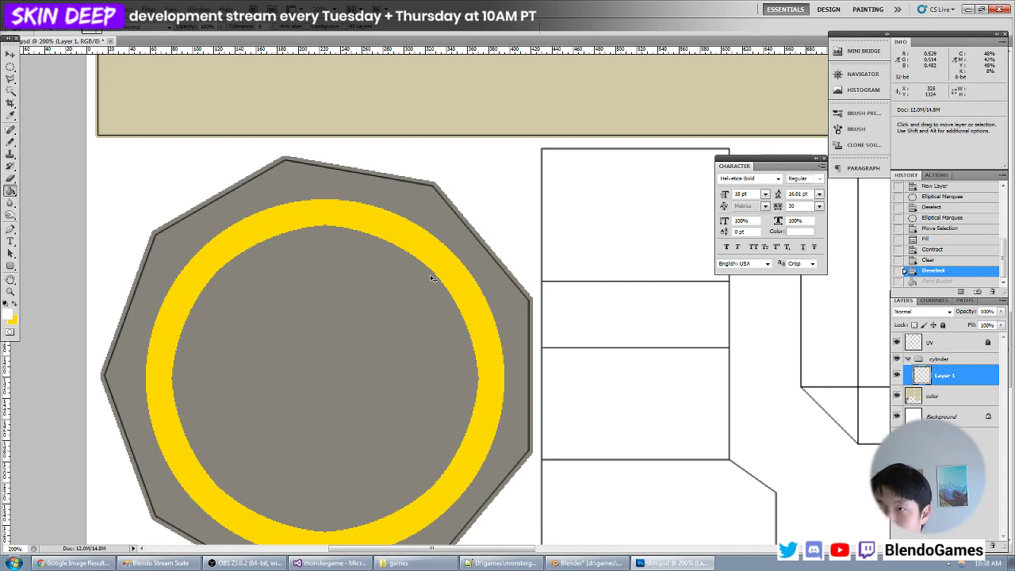
# - Inspect the ring's inner and outer outline at several magnifications and check the visibility of Layer 1
pyautogui.hotkey('ctrl', '+')
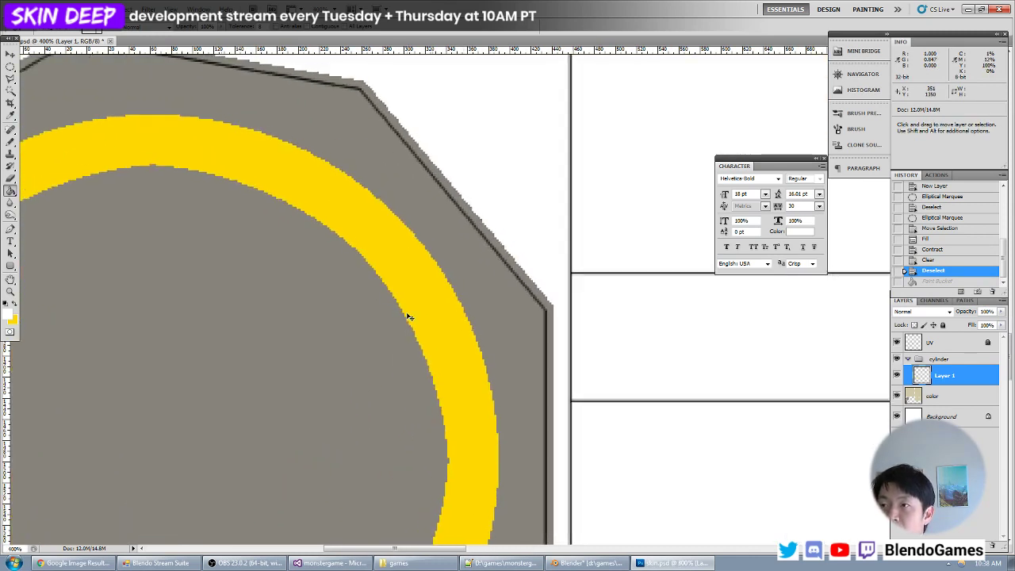
pyautogui.hotkey('ctrl', '-')
pyautogui.hotkey('ctrl', '+')
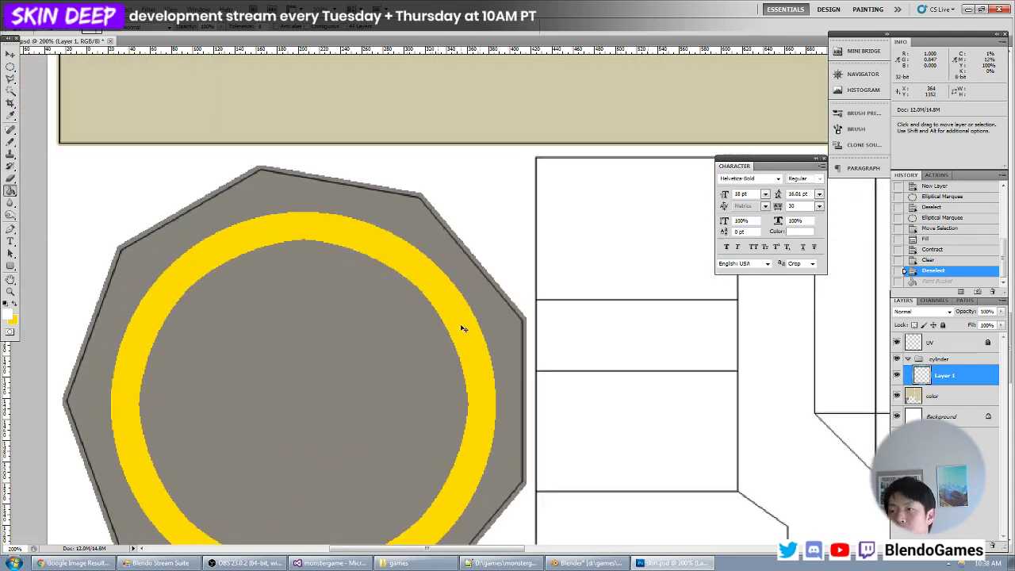
pyautogui.hotkey('ctrl', '-')
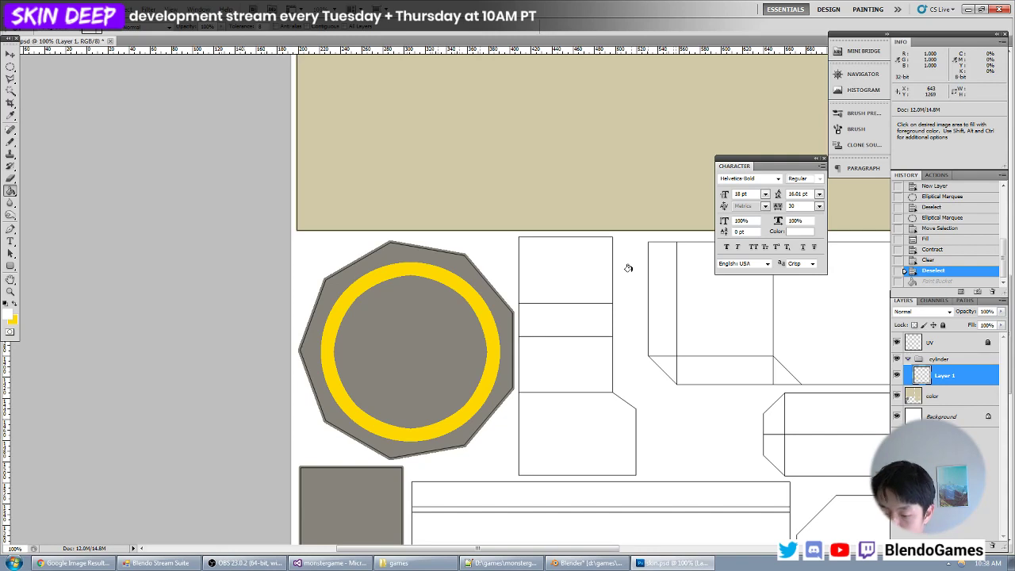
pyautogui.hotkey('ctrl', '+')
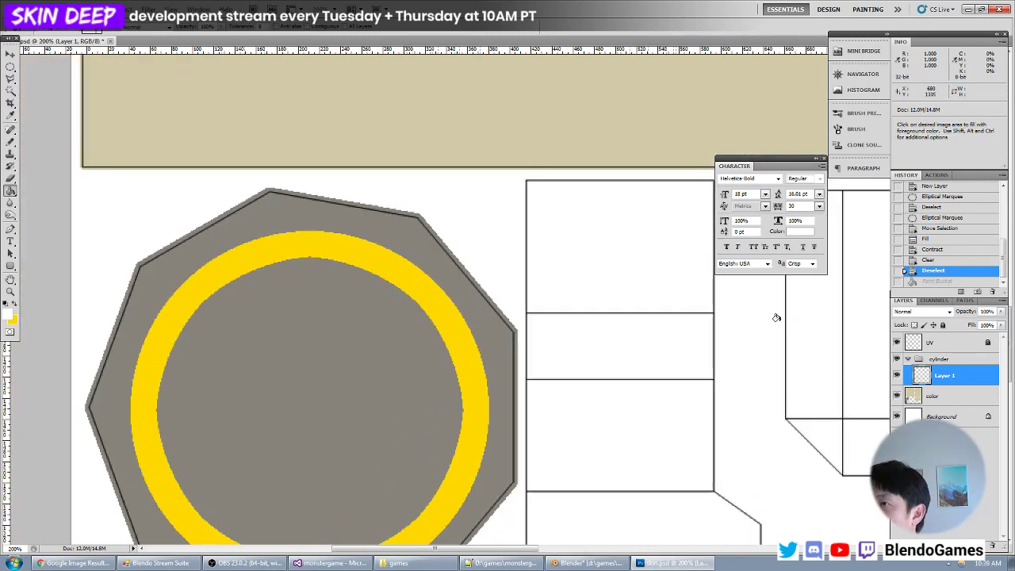
pyautogui.moveTo(491, 372); pyautogui.dragTo(574, 315)
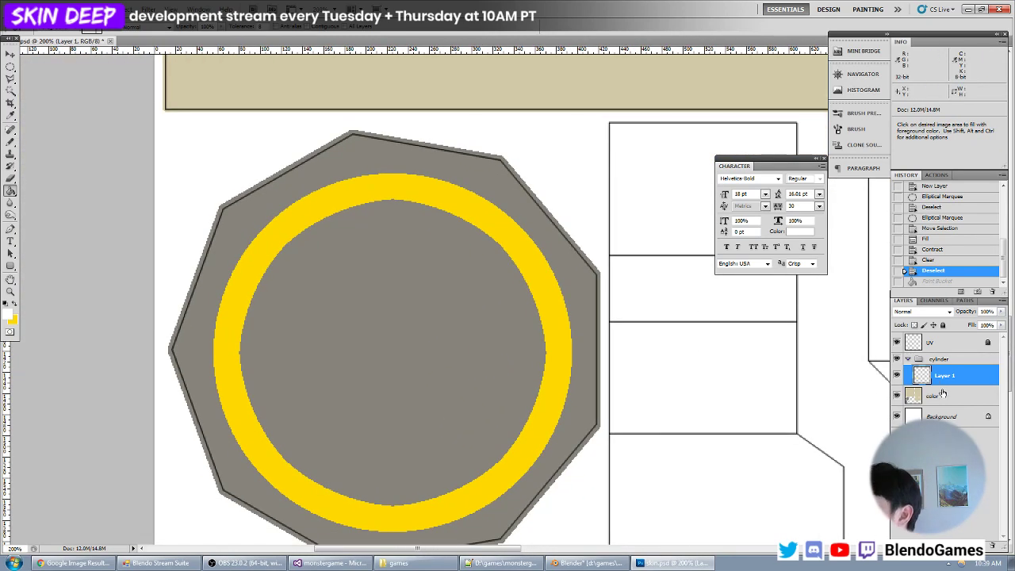
pyautogui.click(898, 374)
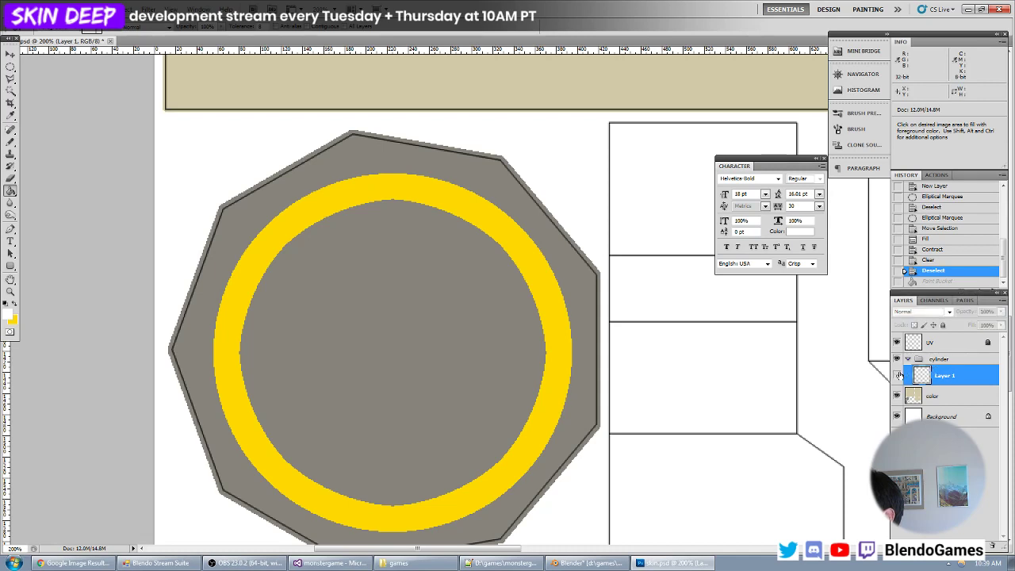
# - Set the foreground colour to ded7cf and fill only the area enclosed by the yellow ring with the Paint Bucket
pyautogui.click(9, 314)
pyautogui.moveTo(118, 285); pyautogui.dragTo(39, 258)
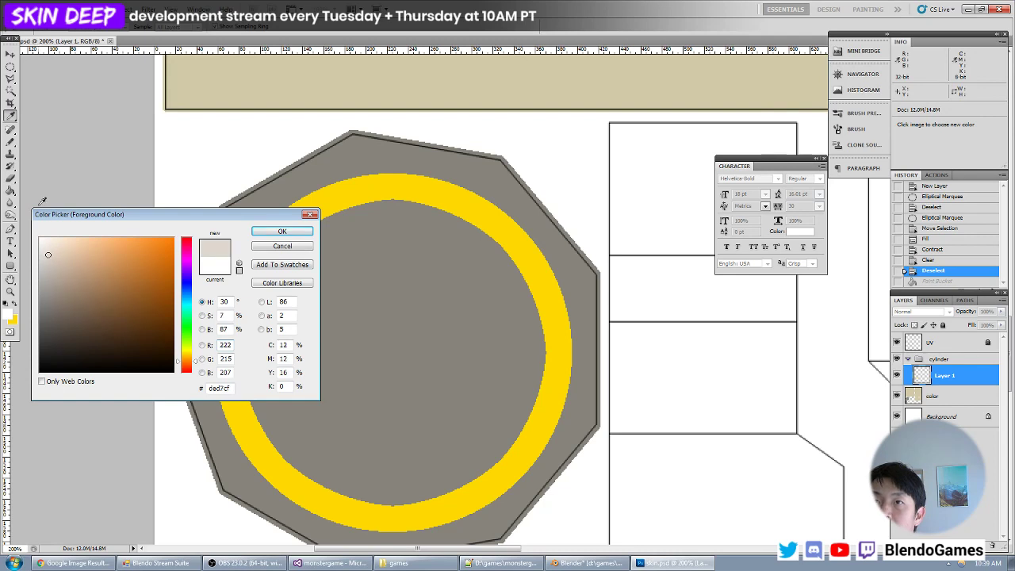
pyautogui.press('Return')
pyautogui.click(10, 190)
pyautogui.click(375, 345)
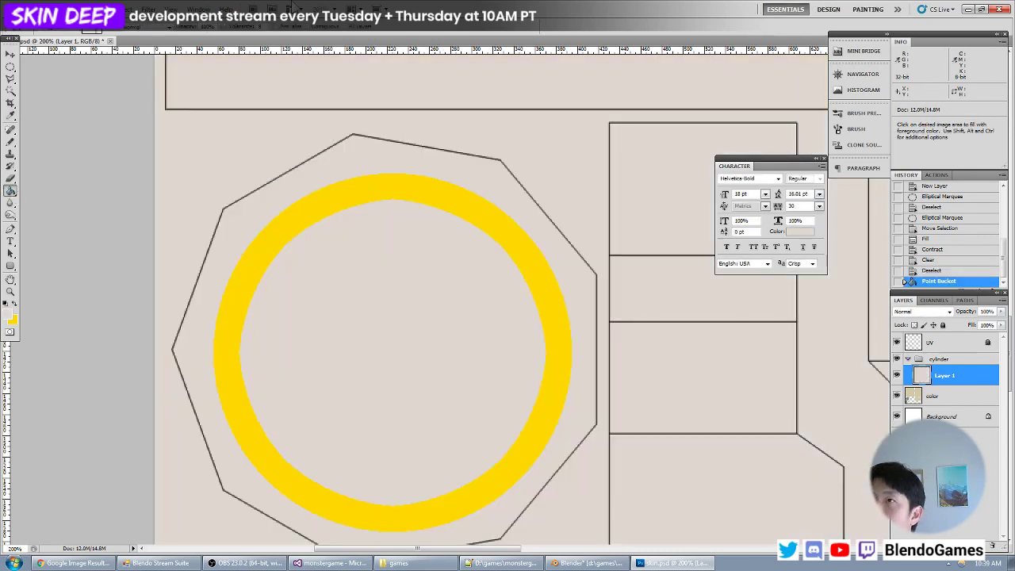
pyautogui.hotkey('ctrl', 'z')
pyautogui.click(364, 360)
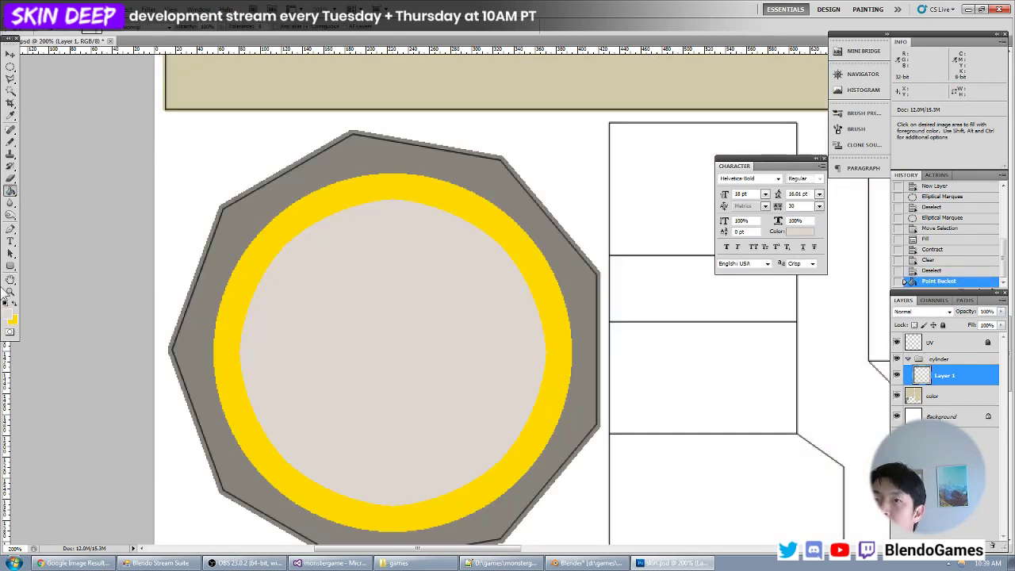
# - Select the light inner disc with the Magic Wand and contract the selection to about 281 px wide
pyautogui.click(11, 92)
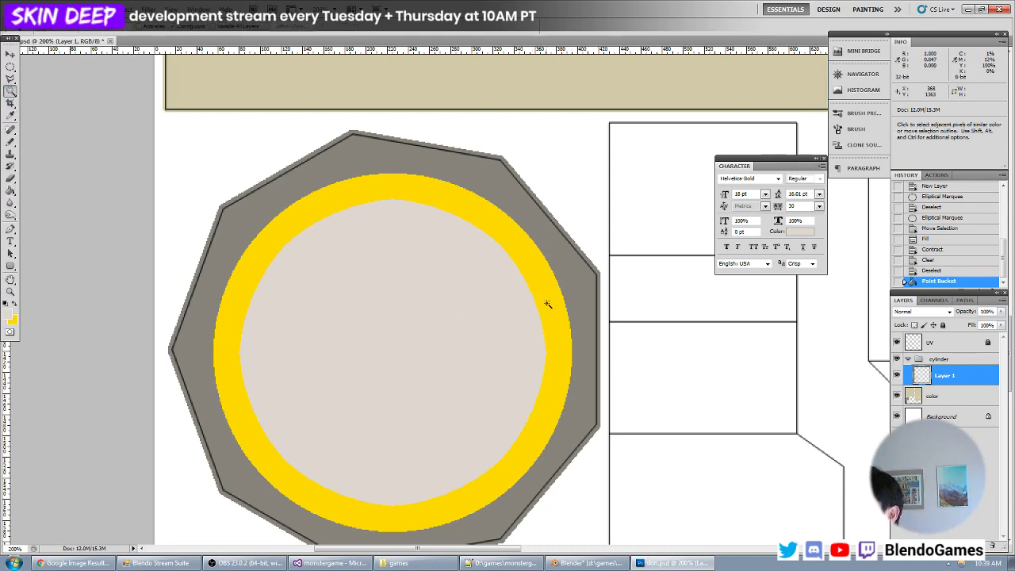
pyautogui.click(486, 309)
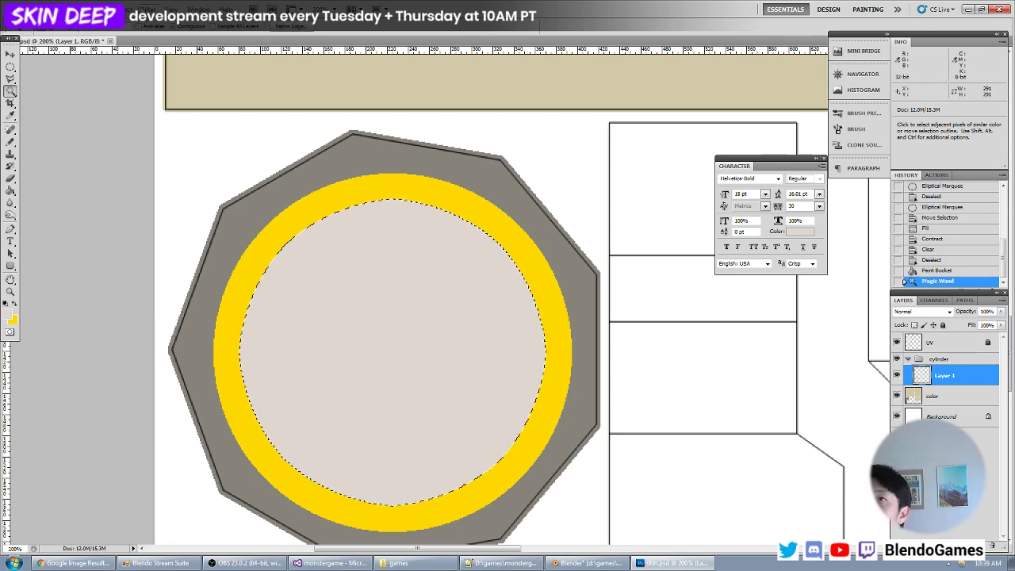
pyautogui.click(127, 8)
pyautogui.moveTo(146, 126)
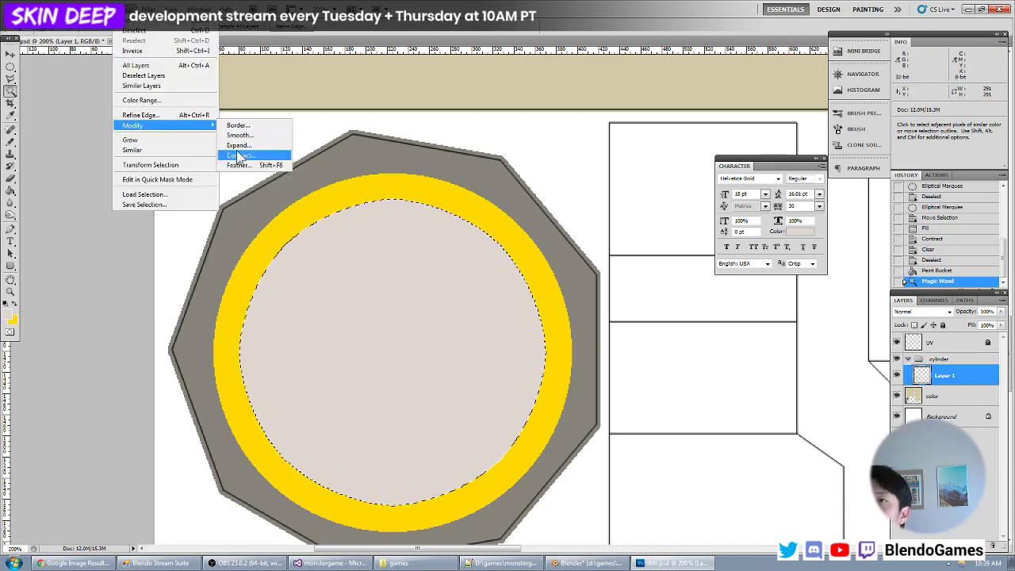
pyautogui.click(248, 154)
pyautogui.press('Return')
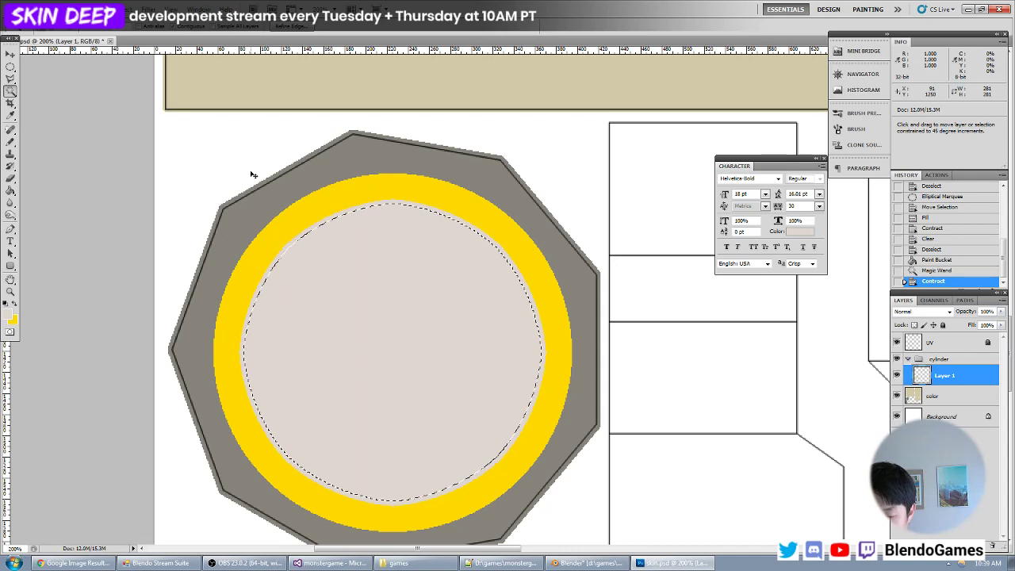
# - Invert the selection, fill the inner disc's thin outer rim with a darker warm grey, and clear the selection
pyautogui.hotkey('ctrl', 'shift', 'i')
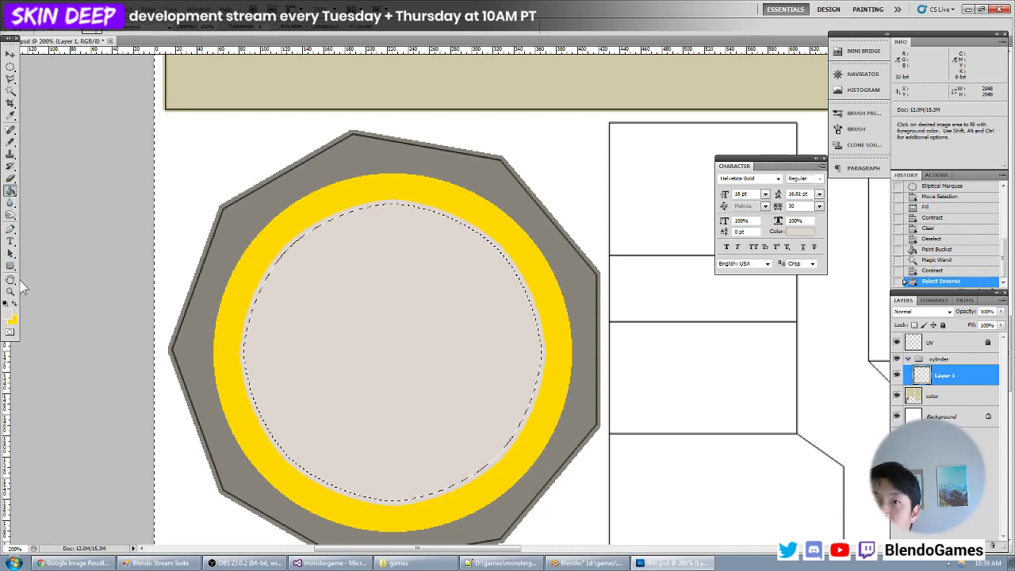
pyautogui.hotkey('ctrl', '+')
pyautogui.click(8, 315)
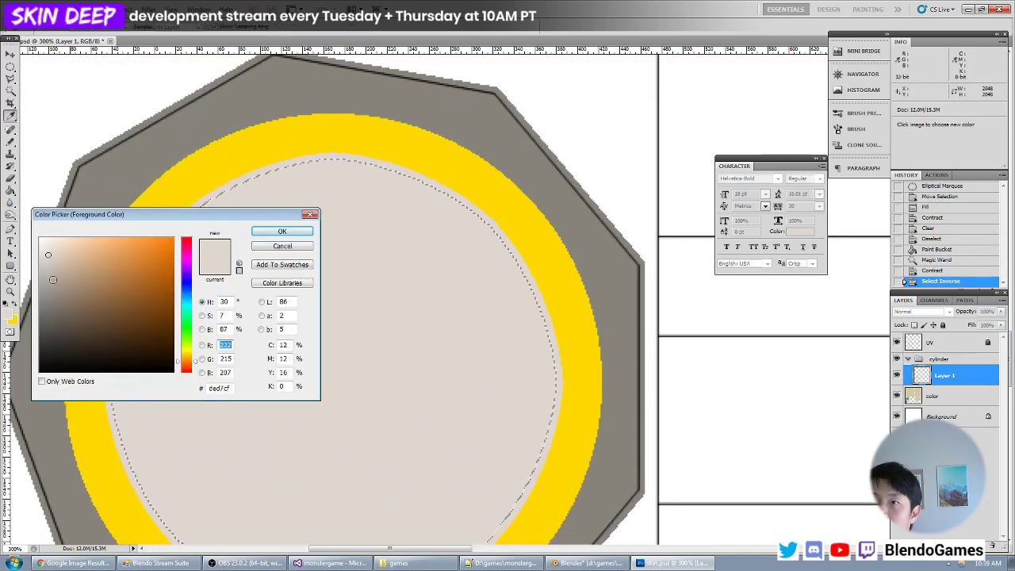
pyautogui.click(358, 104)
pyautogui.press('Return')
pyautogui.click(348, 155)
pyautogui.hotkey('ctrl', '-')
pyautogui.hotkey('ctrl', '-')
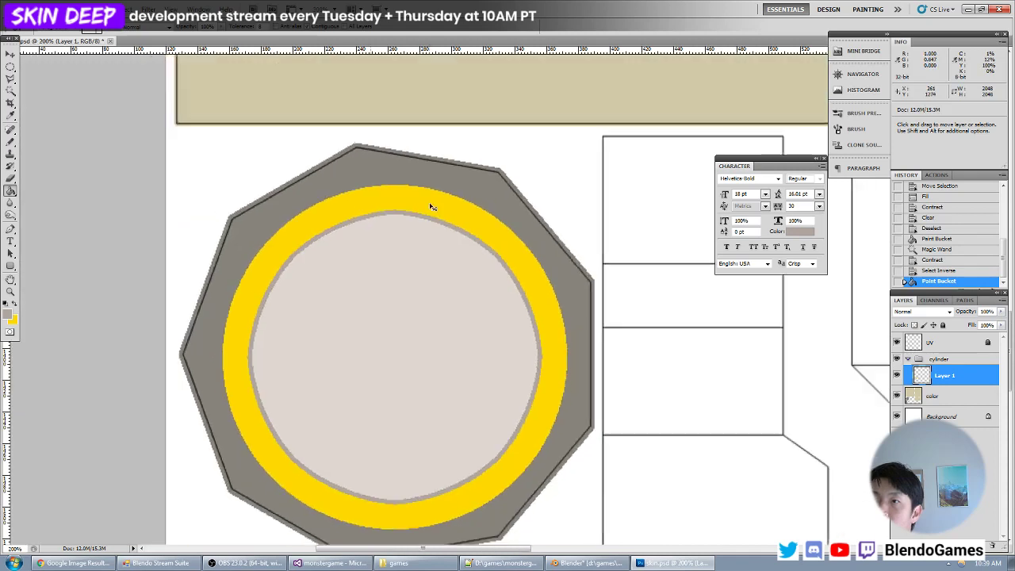
pyautogui.hotkey('ctrl', 'd')
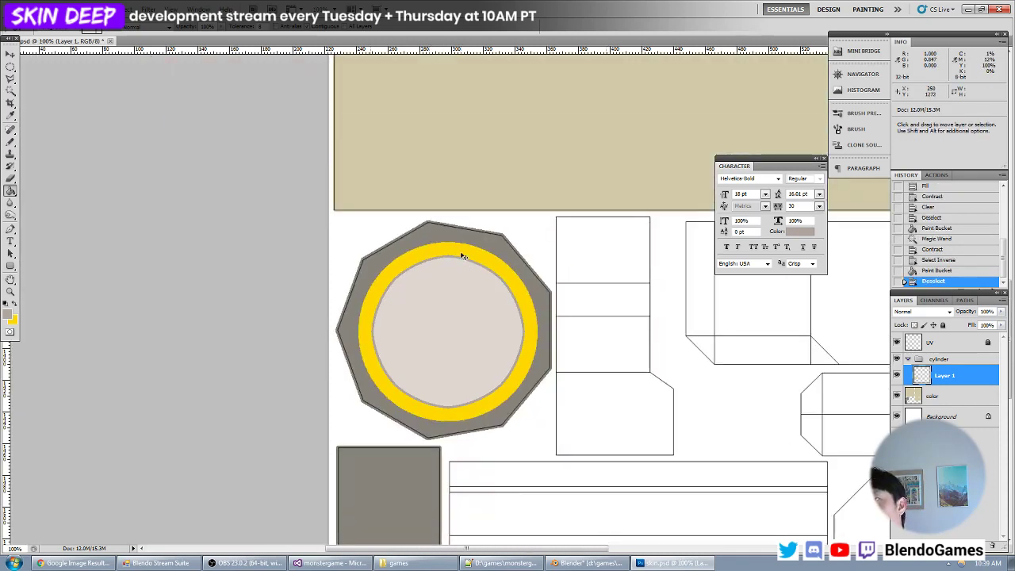
# - Save the texture, switch to Blender and reload the image to check the yellow ring and light disc on the model
pyautogui.hotkey('ctrl', '-')
pyautogui.hotkey('ctrl', '+')
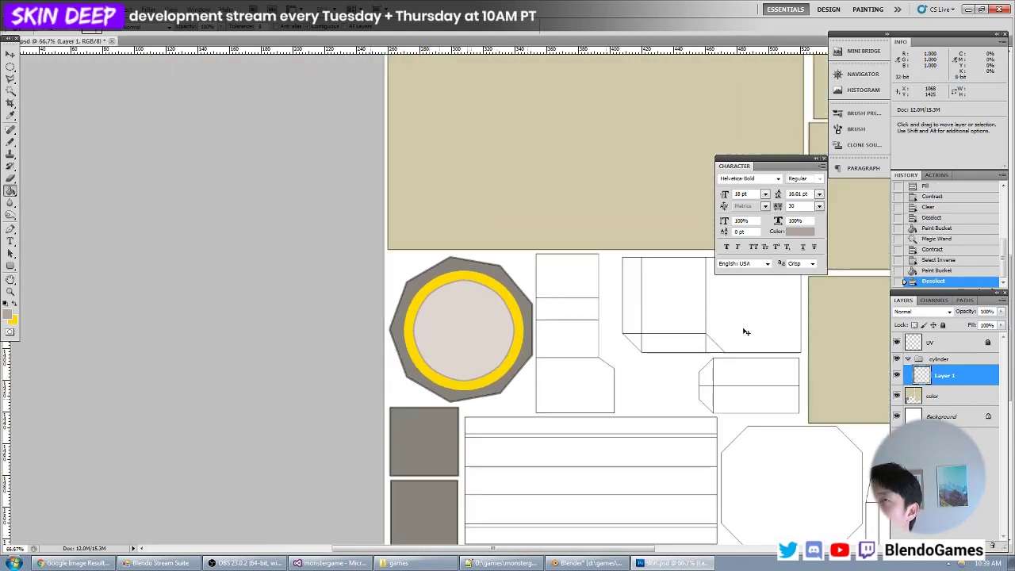
pyautogui.hotkey('alt', 'Tab')
pyautogui.hotkey('alt', 'r')
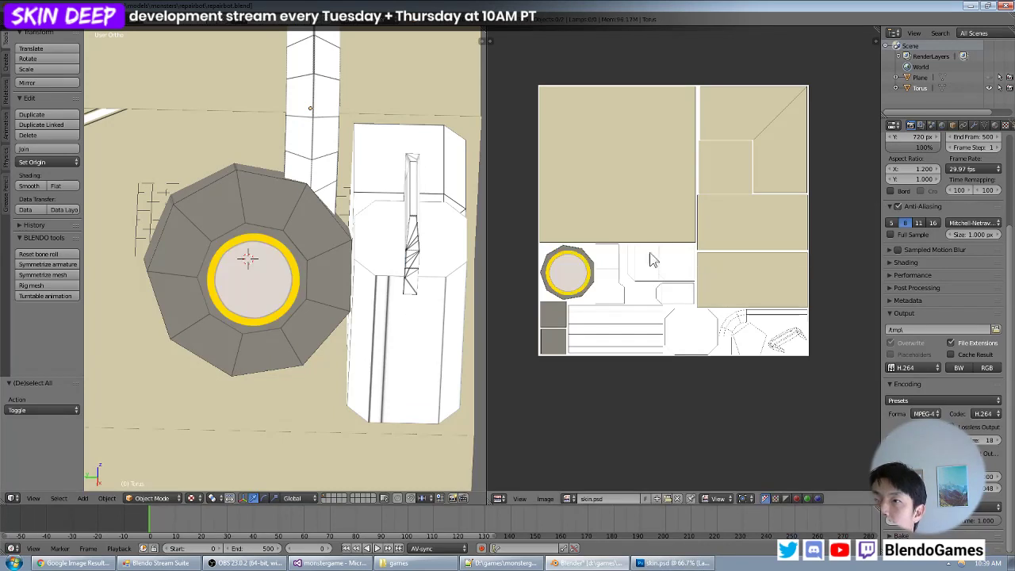
# - Inspect the cylinder's end from another angle in Blender, then return to Photoshop and fill the inner disc's thin rim with 6b665c
pyautogui.scroll(-3, 417, 259)
pyautogui.moveTo(417, 260); pyautogui.dragTo(333, 294, button='middle')
pyautogui.scroll(4, 329, 287)
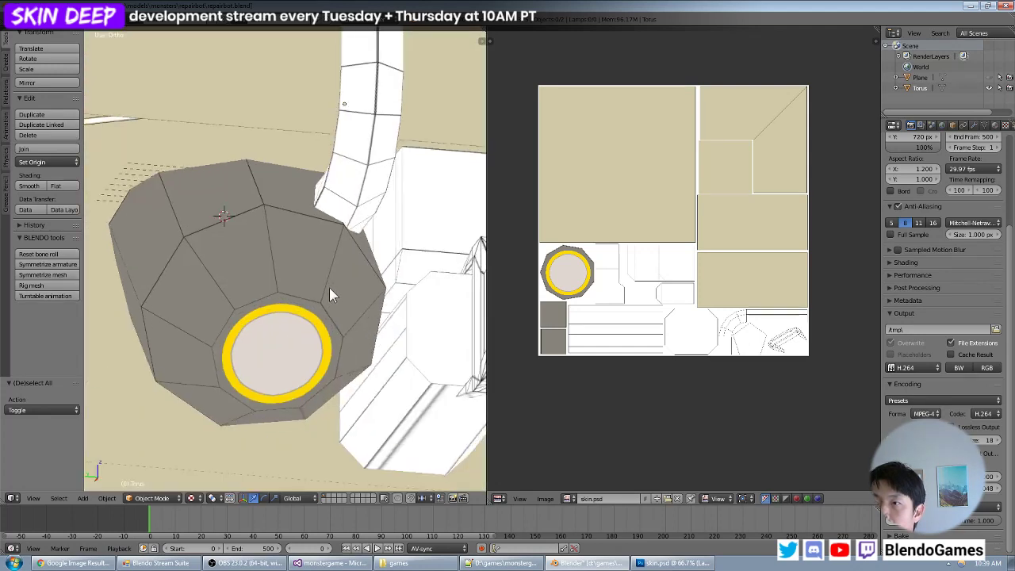
pyautogui.hotkey('alt', 'Tab')
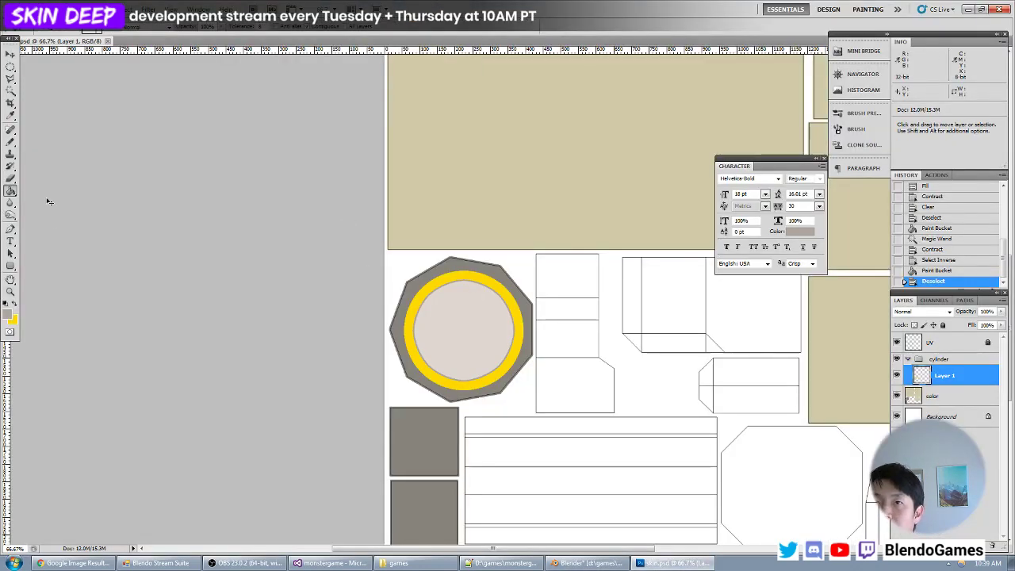
pyautogui.hotkey('ctrl', '+')
pyautogui.hotkey('ctrl', '+')
pyautogui.click(8, 314)
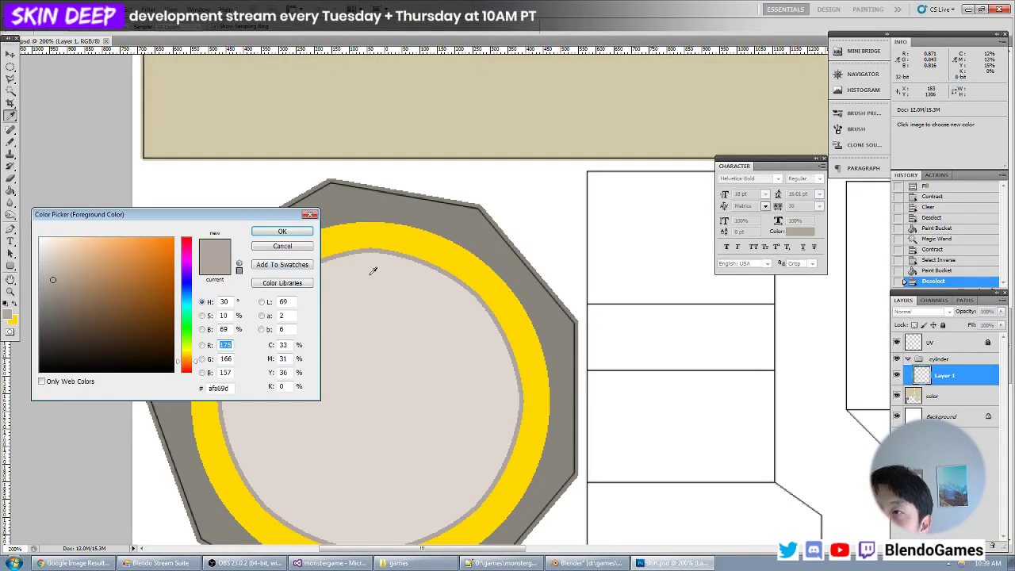
pyautogui.click(415, 215)
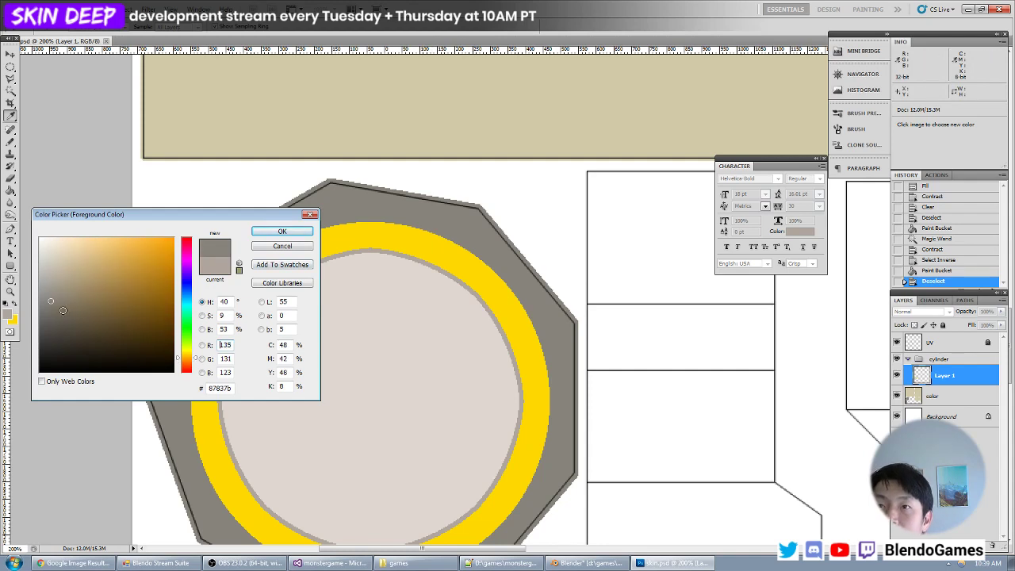
pyautogui.click(61, 320)
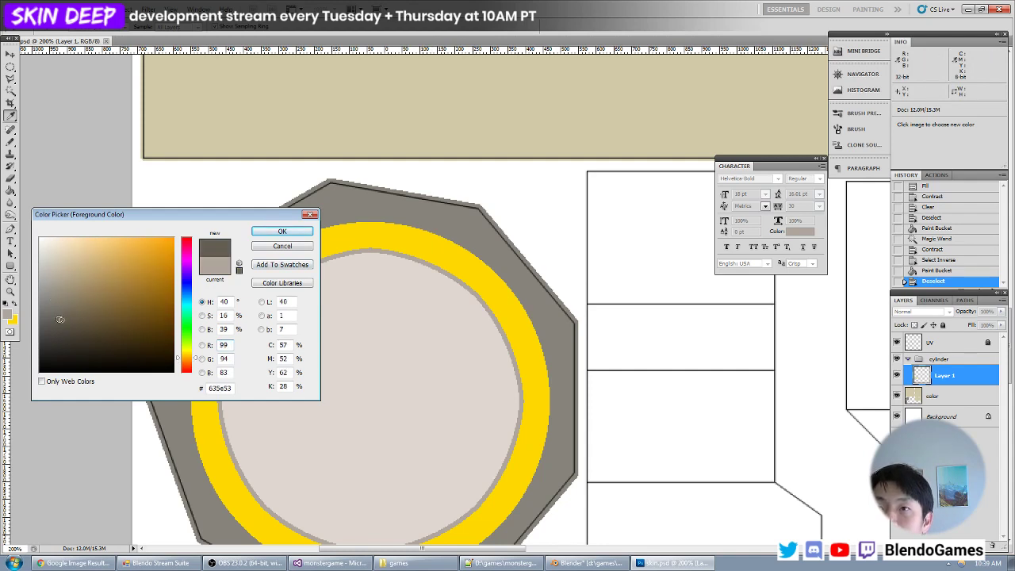
pyautogui.press('Return')
pyautogui.click(321, 256)
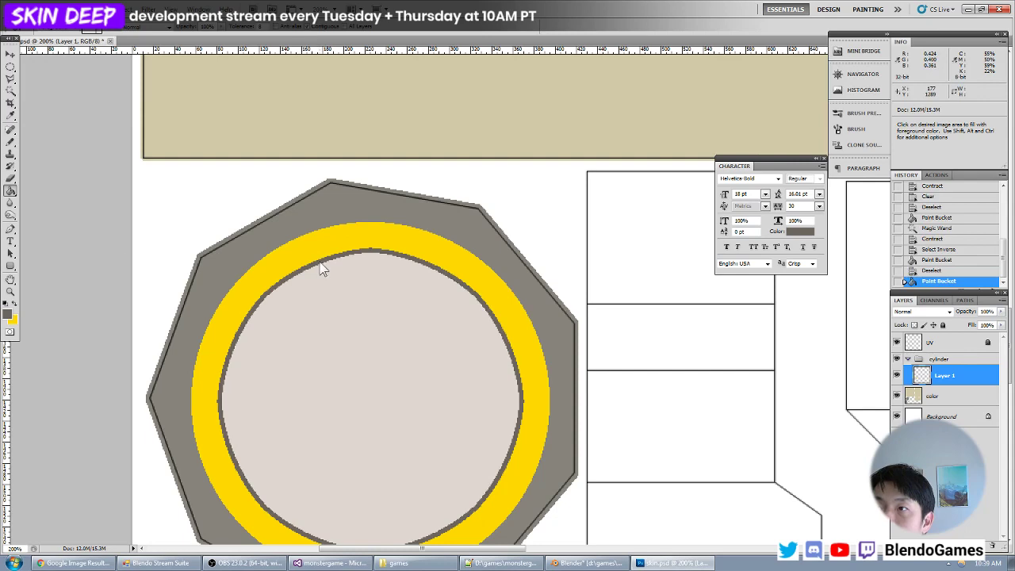
# - Set the foreground to a shade slightly darker than the outer polygon's 87837b grey and fill the light inner disc with it
pyautogui.click(10, 313)
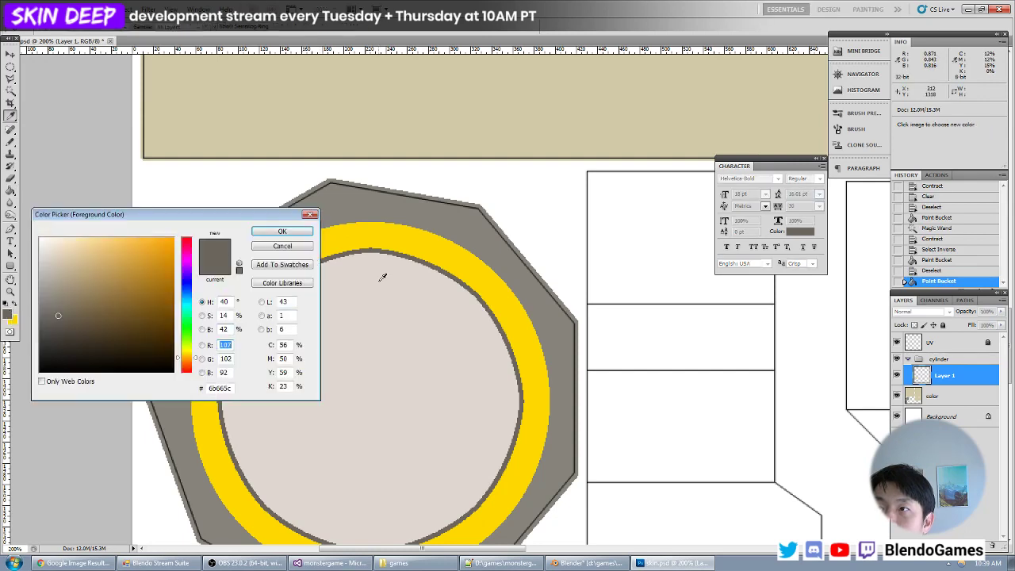
pyautogui.click(382, 208)
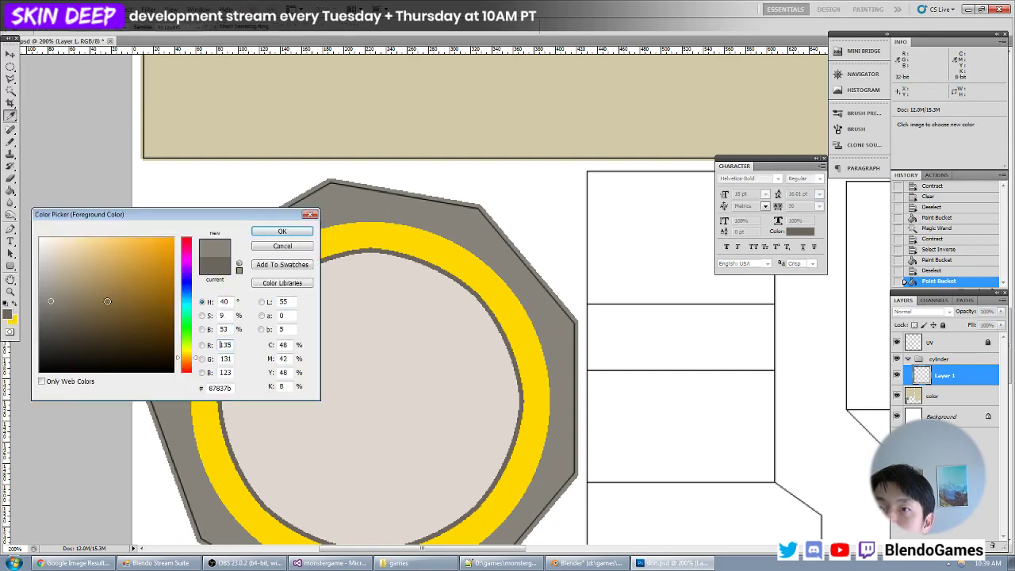
pyautogui.click(57, 309)
pyautogui.press('Return')
pyautogui.press('g')
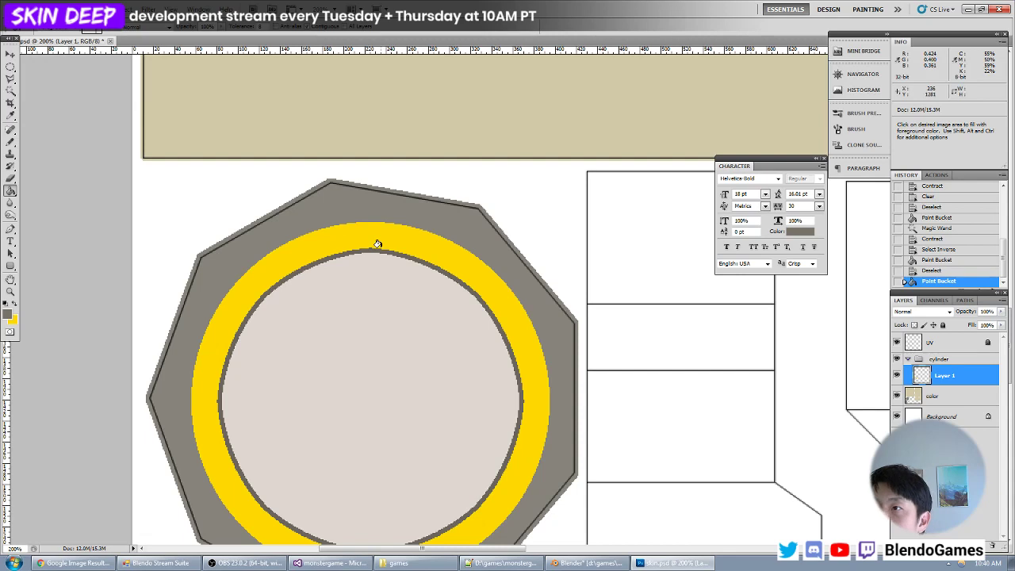
pyautogui.click(380, 297)
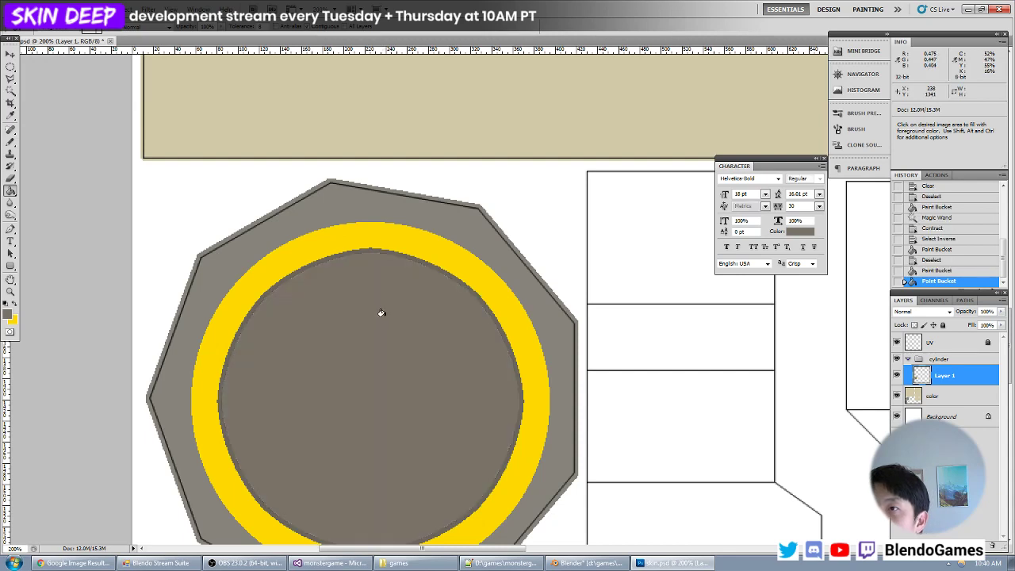
# - Mix a darker brown-grey from the rim's own colour and fill the thin rim around the inner disc
pyautogui.click(7, 315)
pyautogui.click(411, 259)
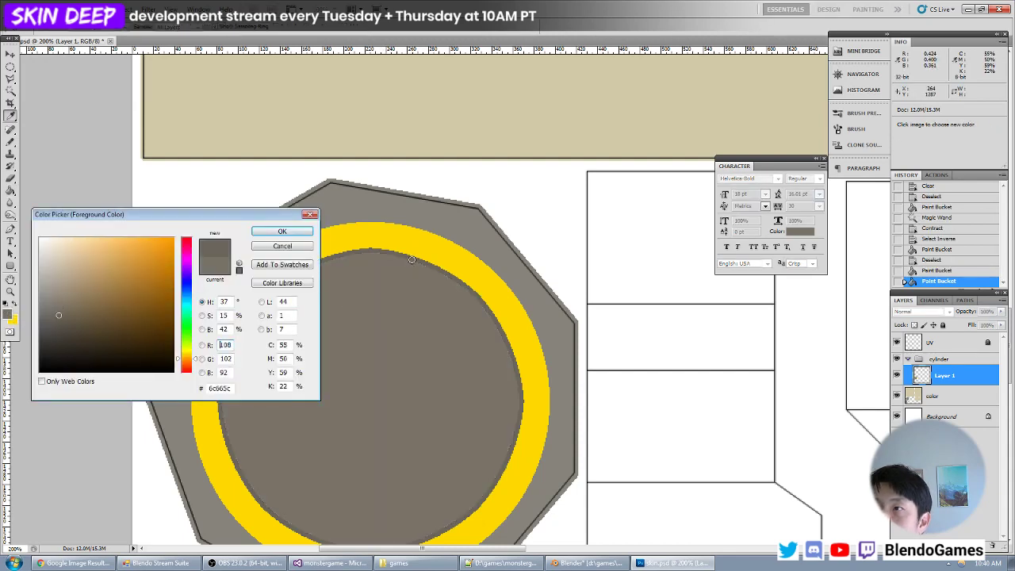
pyautogui.click(62, 327)
pyautogui.click(281, 230)
pyautogui.click(364, 249)
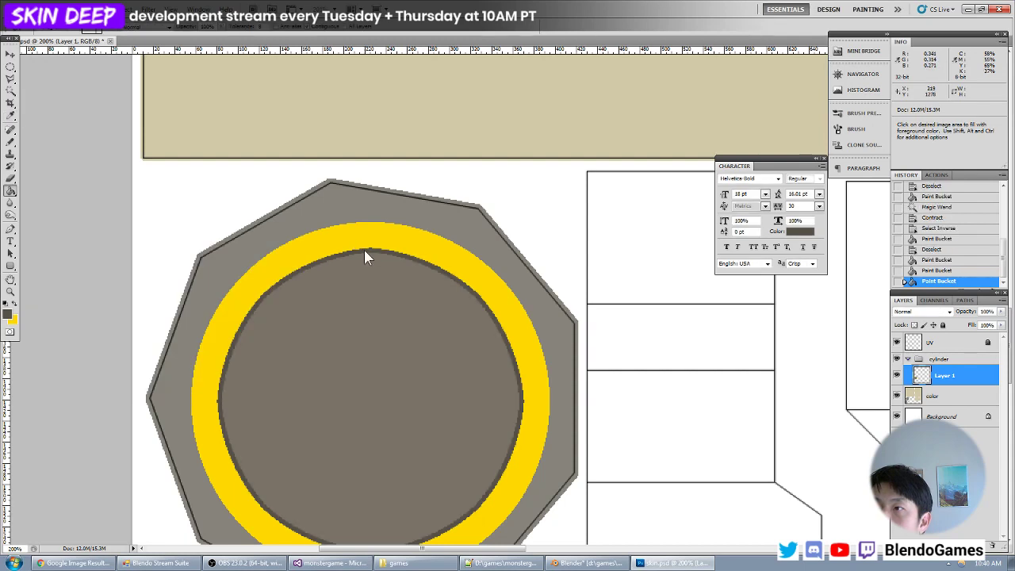
# - Save the texture, switch to Blender and reload the image to check the darkened disc and rim on the model
pyautogui.hotkey('ctrl', '-')
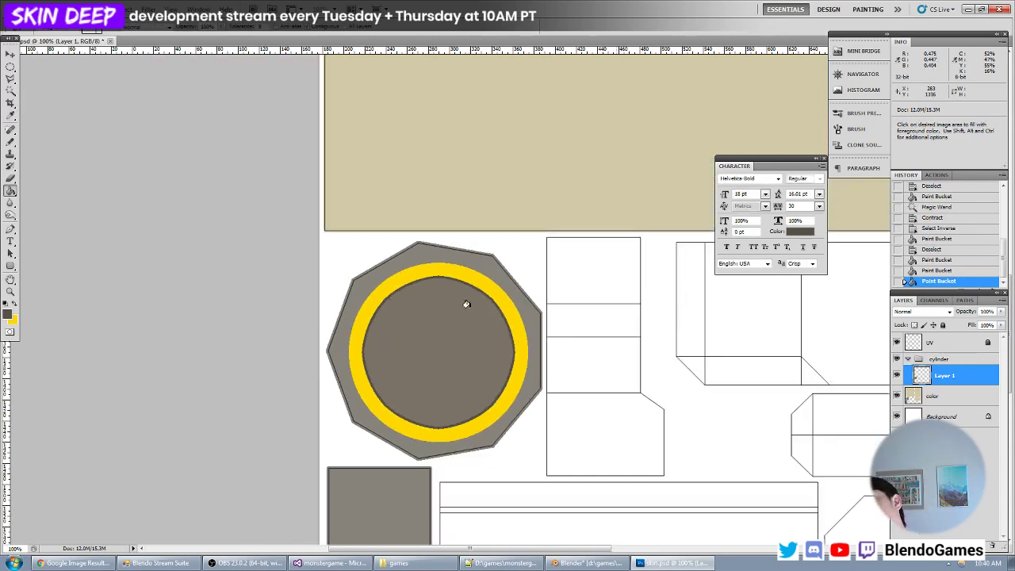
pyautogui.hotkey('ctrl', 's')
pyautogui.hotkey('alt', 'Tab')
pyautogui.hotkey('alt', 'r')
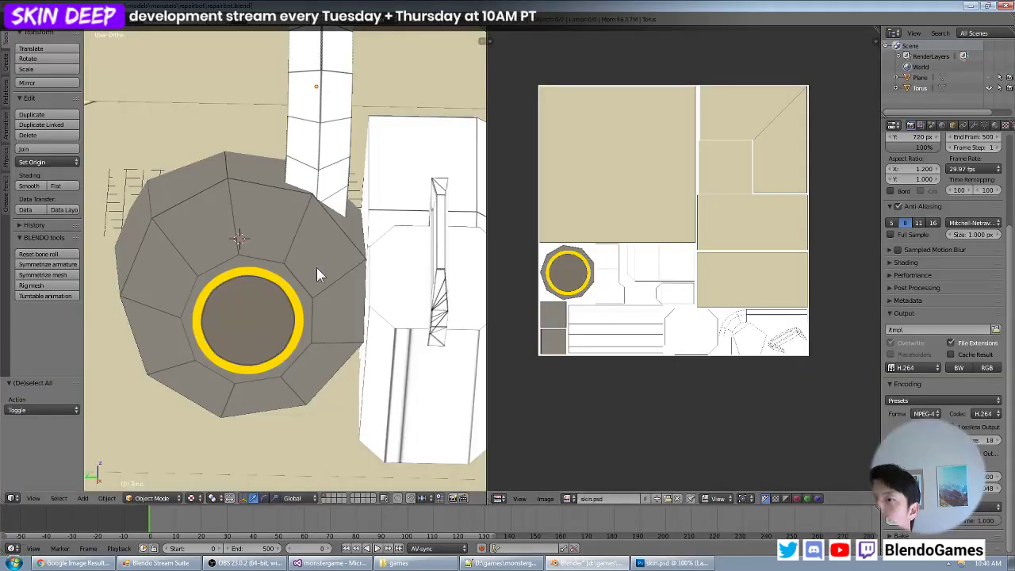
pyautogui.scroll(-6, 316, 274)
pyautogui.moveTo(333, 268); pyautogui.dragTo(352, 278, button='middle')
pyautogui.scroll(2, 317, 284)
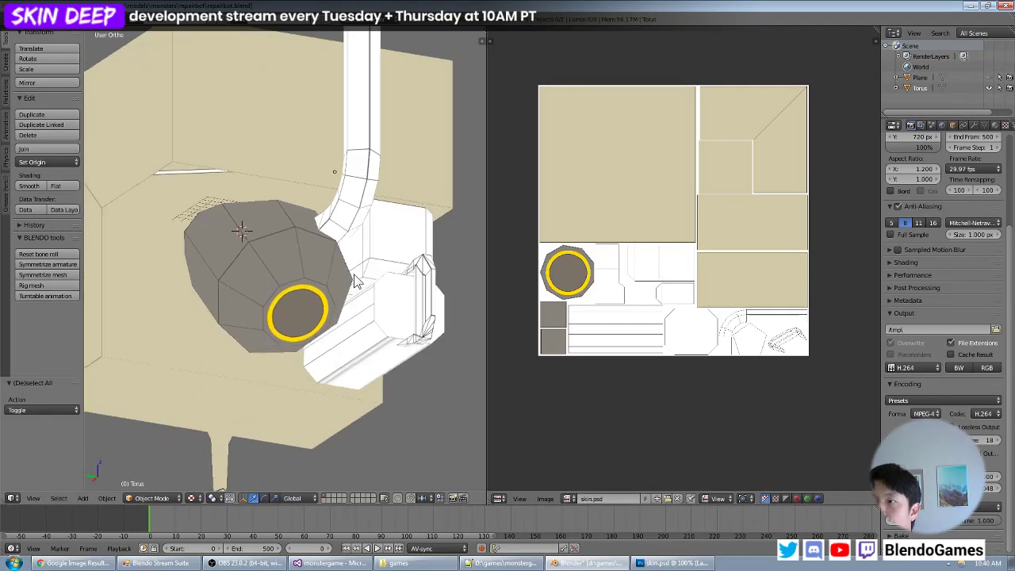
pyautogui.scroll(3, 351, 285)
# - Switch to Photoshop, desaturate the ring's yellow to a pale yellow and fill the ring with it
pyautogui.hotkey('alt', 'Tab')
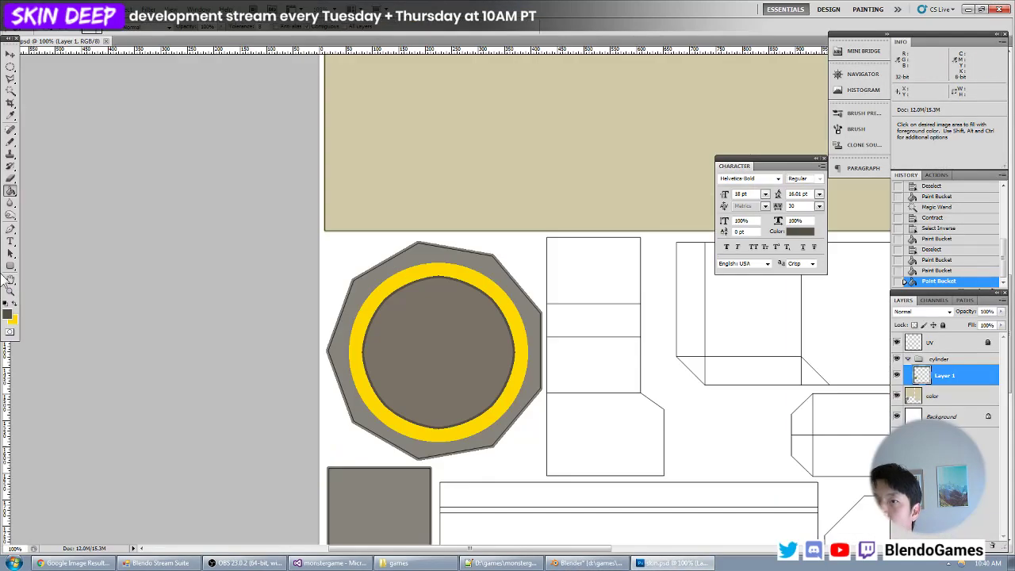
pyautogui.hotkey('ctrl', '+')
pyautogui.click(9, 316)
pyautogui.click(381, 236)
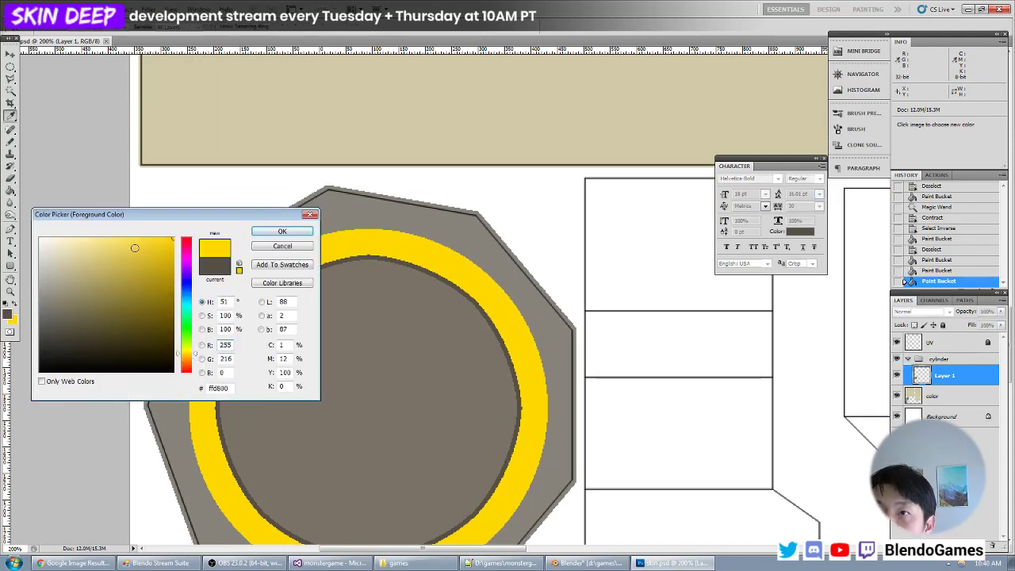
pyautogui.click(100, 252)
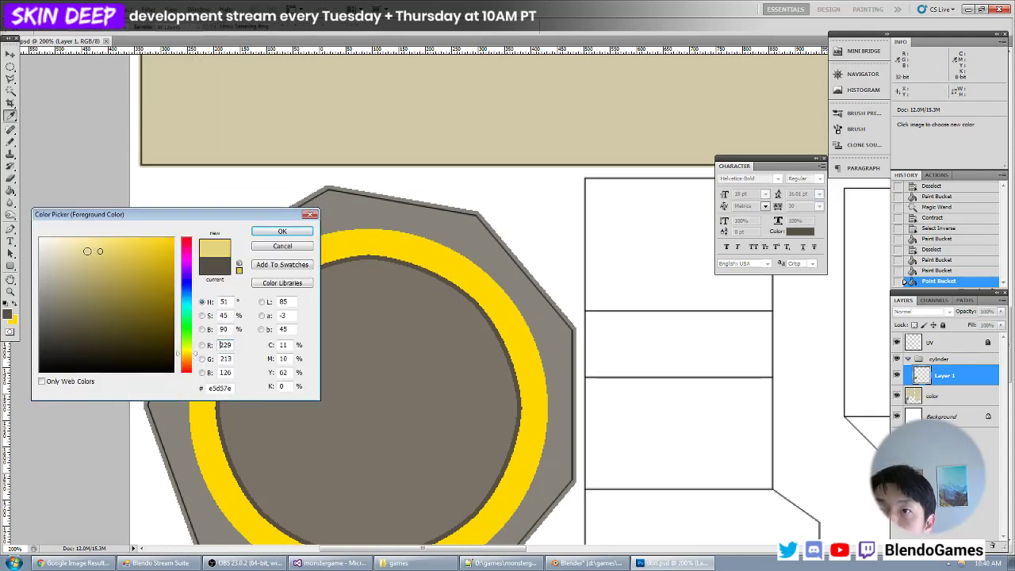
pyautogui.click(88, 251)
pyautogui.press('Return')
pyautogui.press('g')
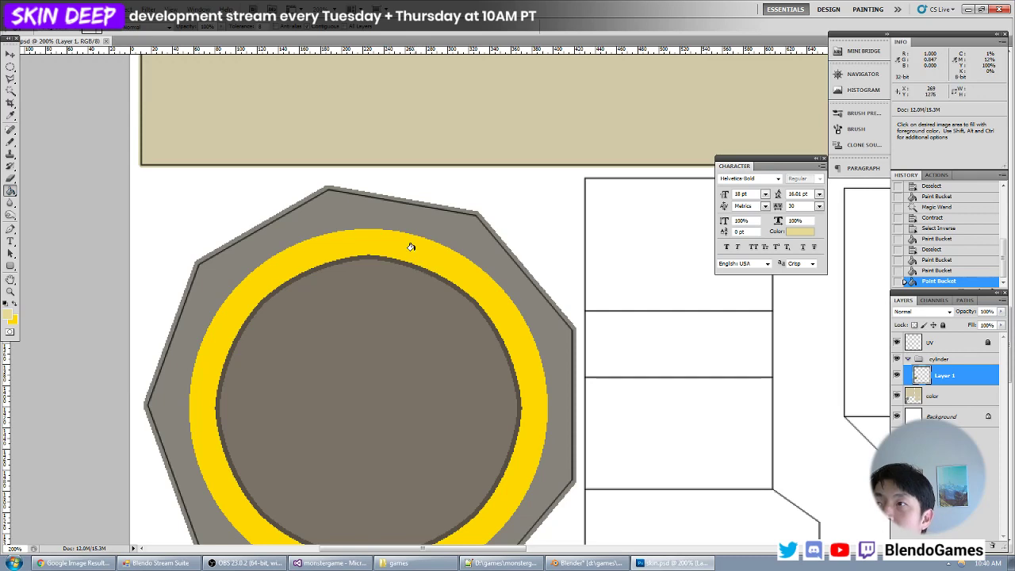
pyautogui.click(411, 247)
# - Switch to Blender and examine the pale yellow ring on the whole model
pyautogui.hotkey('alt', 'Tab')
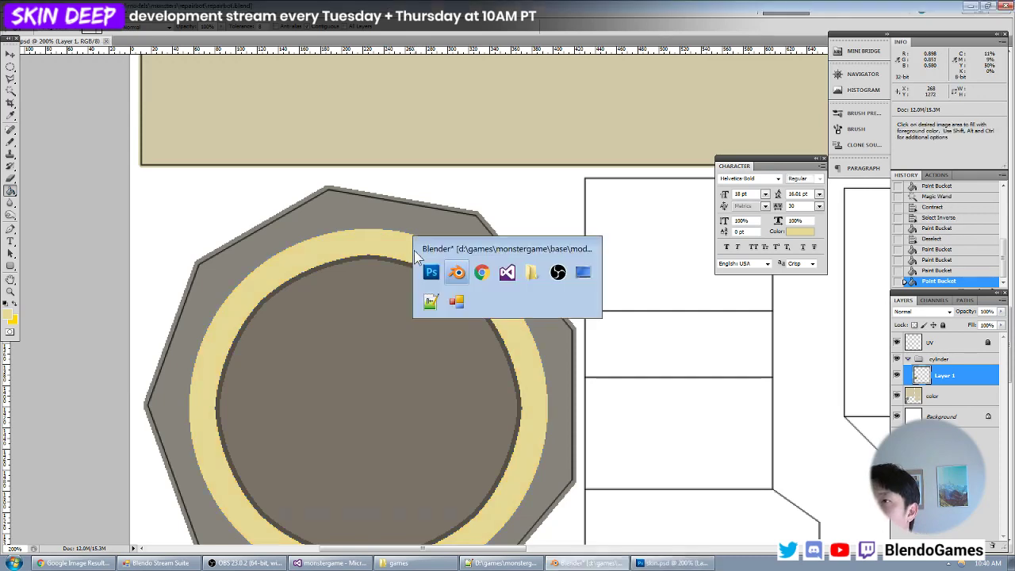
pyautogui.scroll(-5, 320, 264)
pyautogui.moveTo(319, 265); pyautogui.dragTo(291, 282, button='middle')
# - Return to Photoshop, set the foreground to a more saturated muted yellow and refill the ring
pyautogui.hotkey('alt', 'Tab')
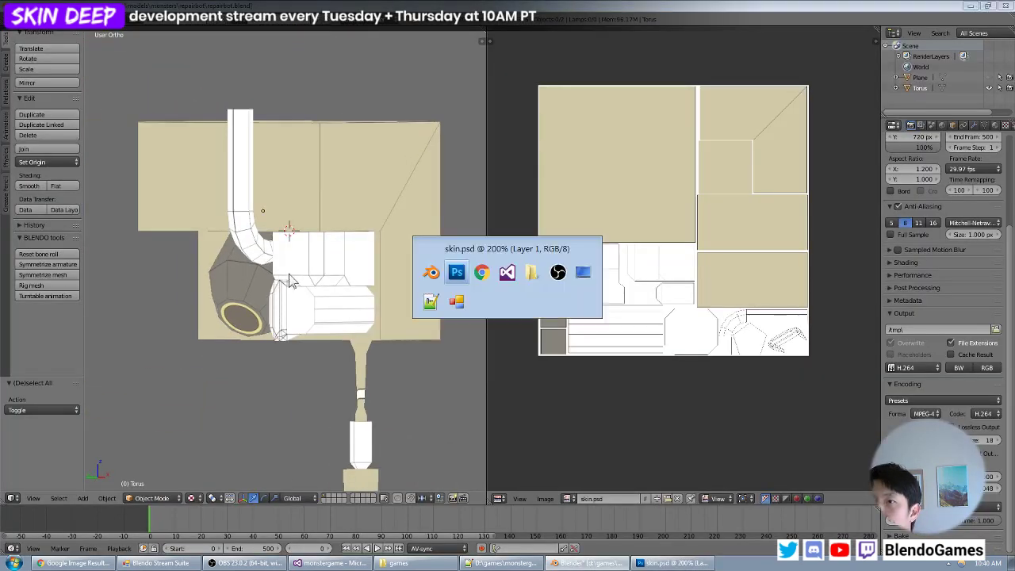
pyautogui.click(12, 316)
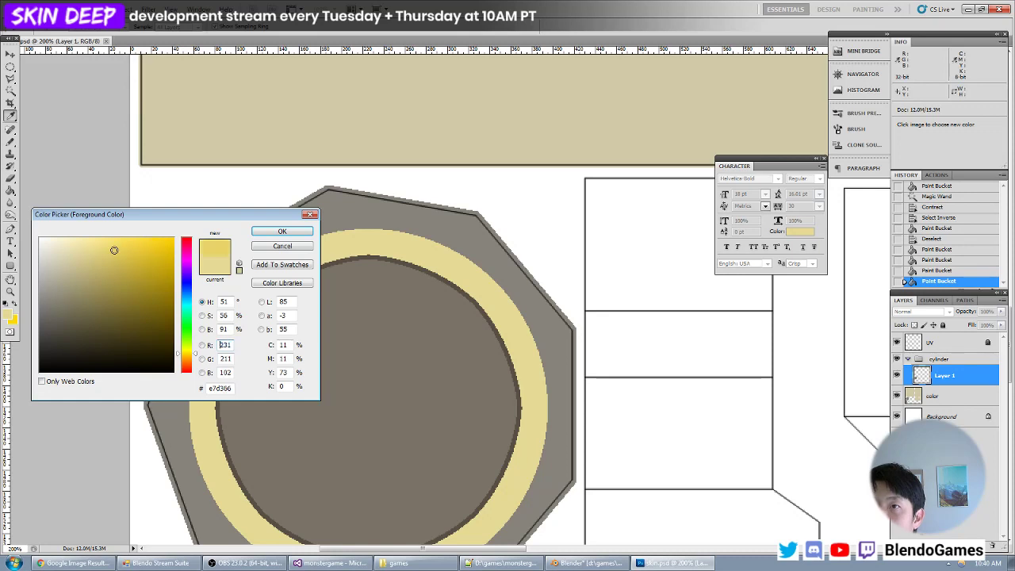
pyautogui.click(115, 256)
pyautogui.press('Return')
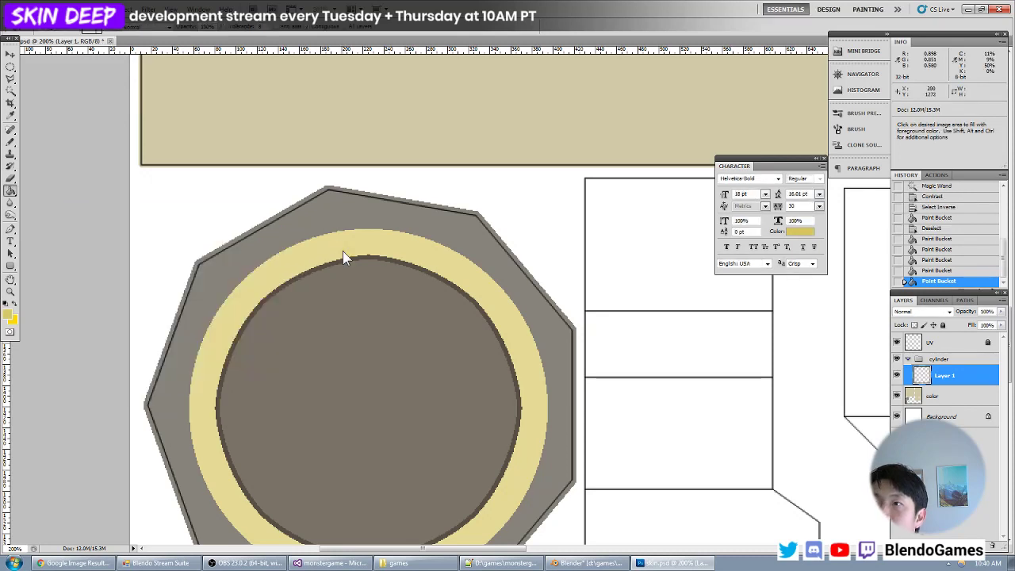
pyautogui.click(343, 250)
# - Reload the texture in Blender and check the muted yellow ring up close on the cylinder's end
pyautogui.hotkey('alt', 'Tab')
pyautogui.hotkey('alt', 'r')
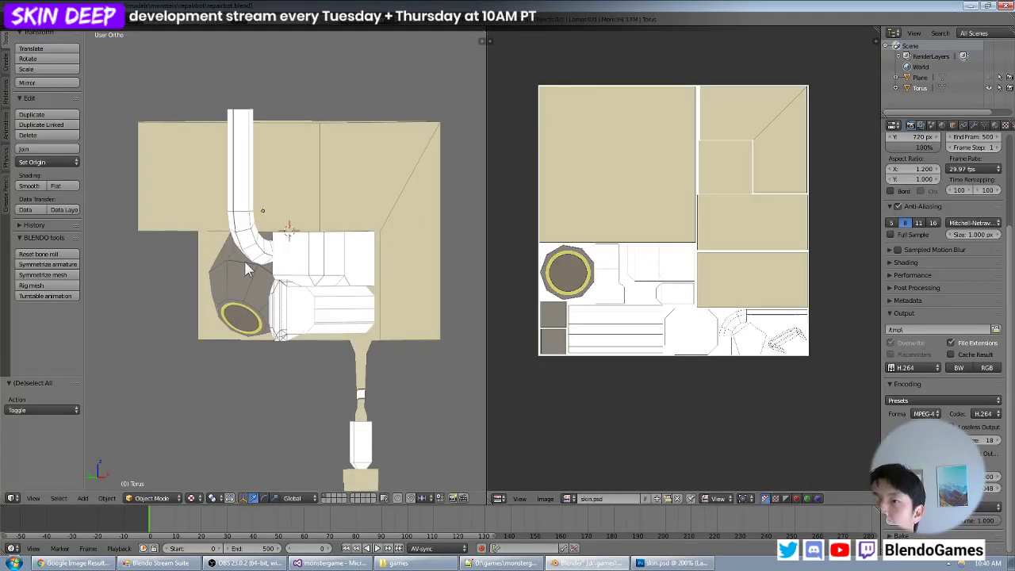
pyautogui.moveTo(245, 262); pyautogui.dragTo(324, 274, button='middle')
pyautogui.scroll(4, 317, 252)
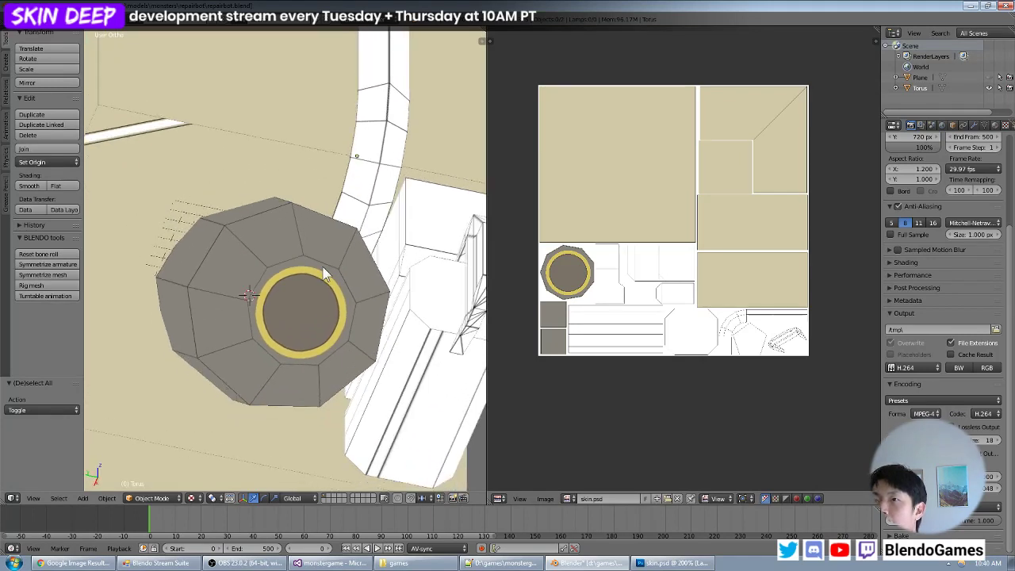
# - Enter Edit Mode and select three adjacent sloped faces around the ring to locate their area in the UV layout
pyautogui.press('Tab')
pyautogui.rightClick(258, 241)
pyautogui.keyDown('shift'); pyautogui.rightClick(237, 266); pyautogui.keyUp('shift')
pyautogui.keyDown('shift'); pyautogui.rightClick(227, 320); pyautogui.keyUp('shift')
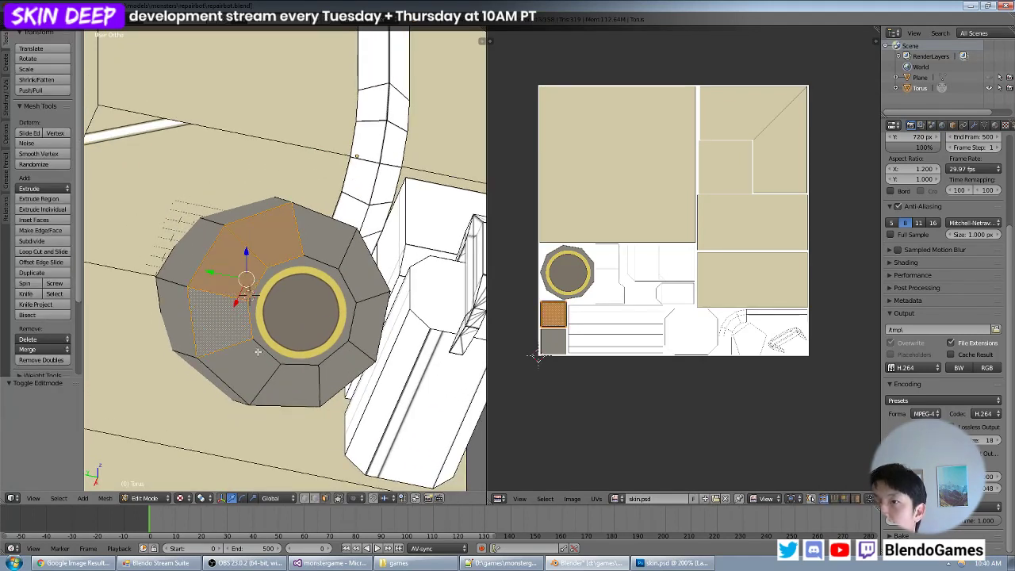
# - Switch to Photoshop and add a bright yellow letter R as text on the upper grey square below the ringed polygon
pyautogui.hotkey('alt', 'Tab')
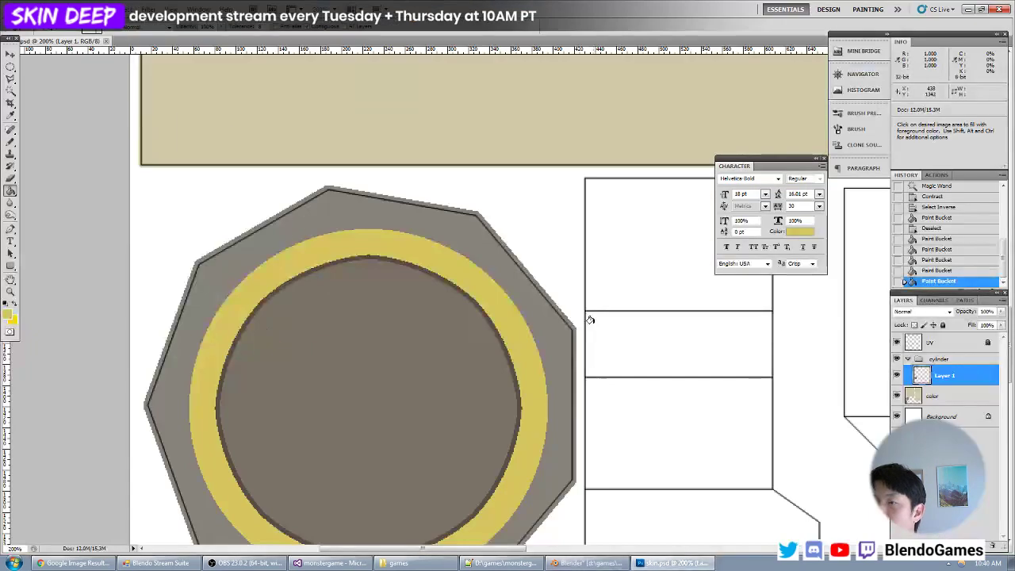
pyautogui.moveTo(347, 410); pyautogui.dragTo(424, 135)
pyautogui.moveTo(401, 341); pyautogui.dragTo(474, 135)
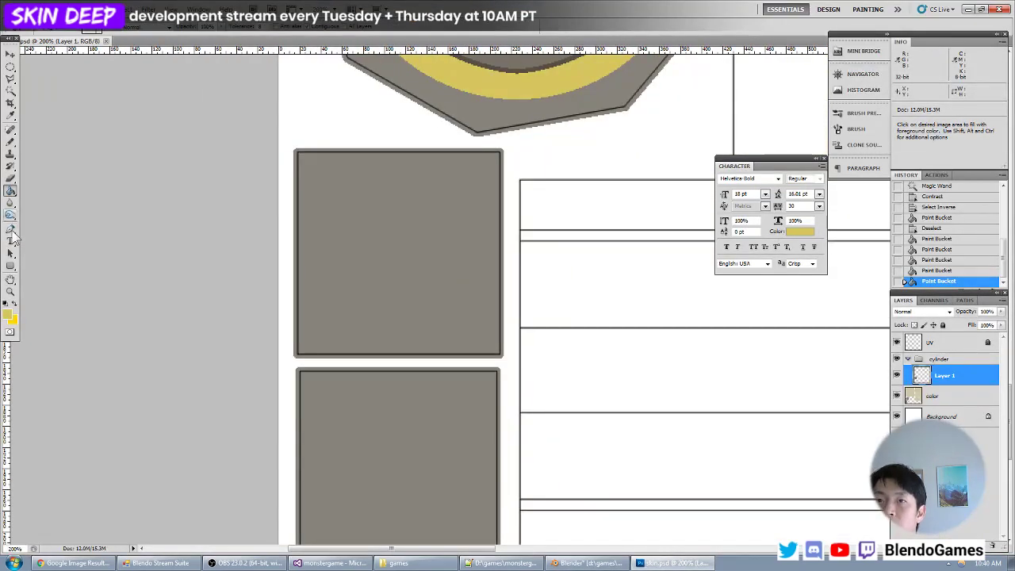
pyautogui.click(12, 242)
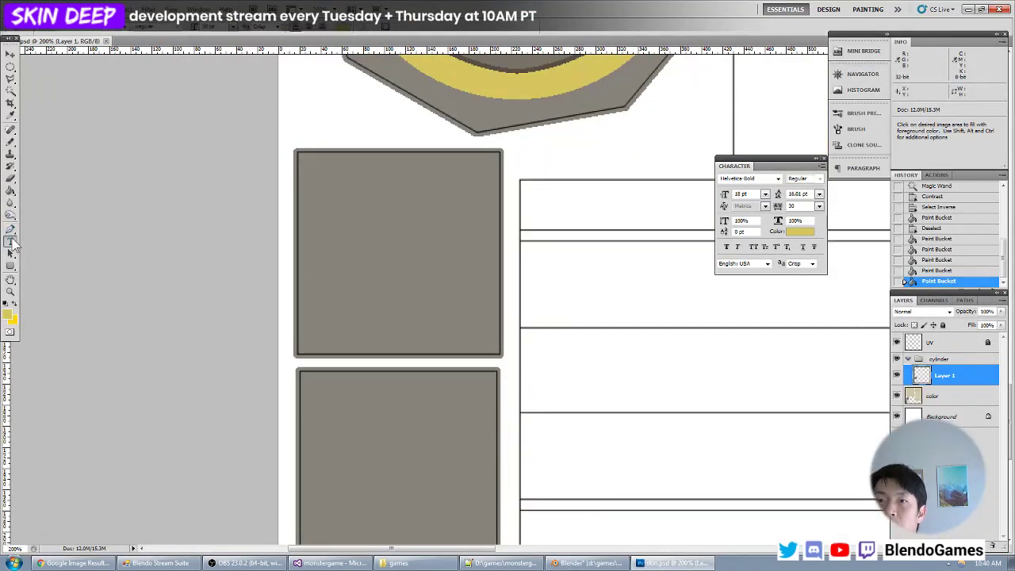
pyautogui.click(376, 270)
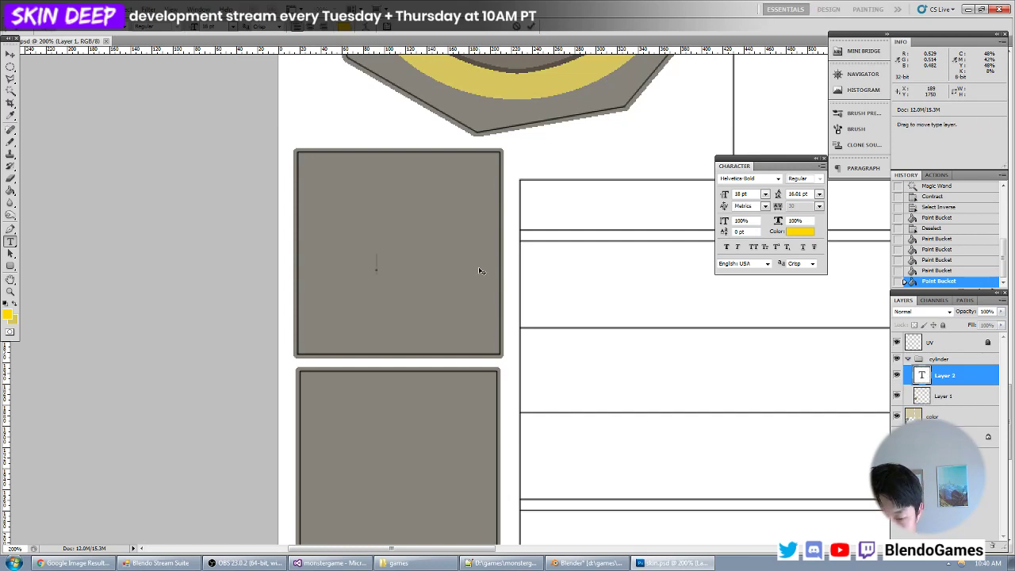
pyautogui.write('R')
# - Set the letter R's font size to 190 pt and move it to the middle of the upper grey square
pyautogui.hotkey('ctrl', 'a')
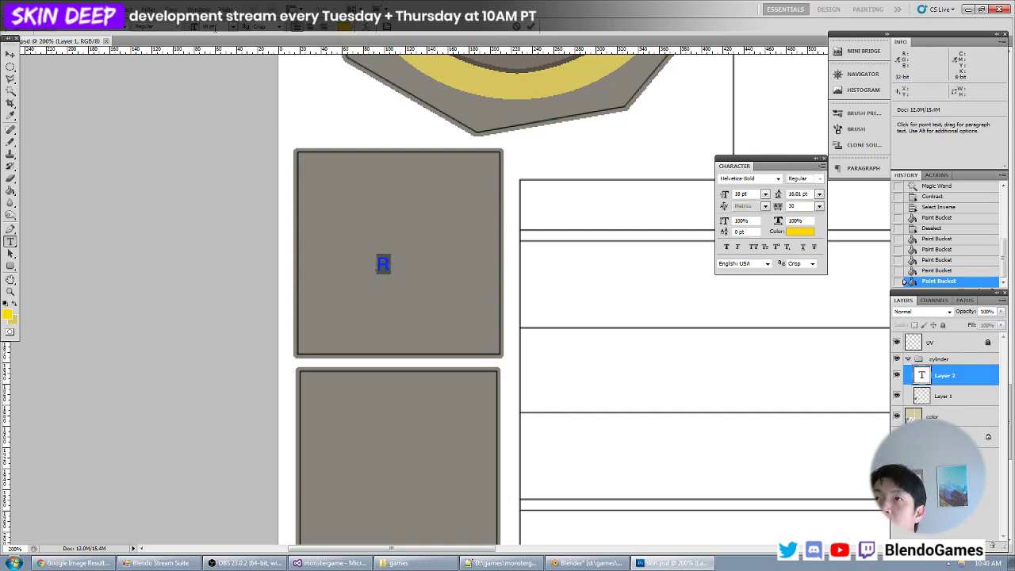
pyautogui.write('80')
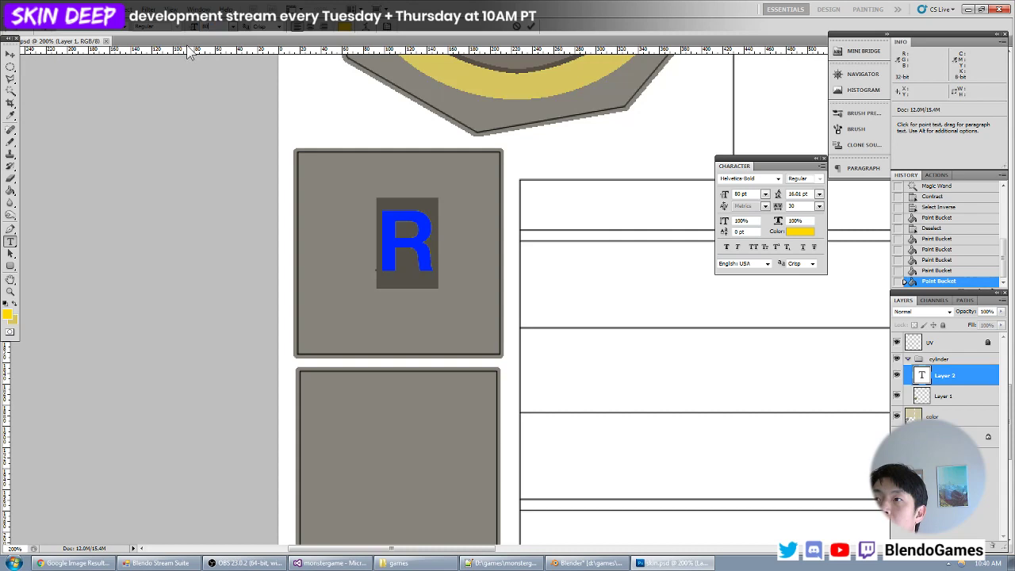
pyautogui.write('1')
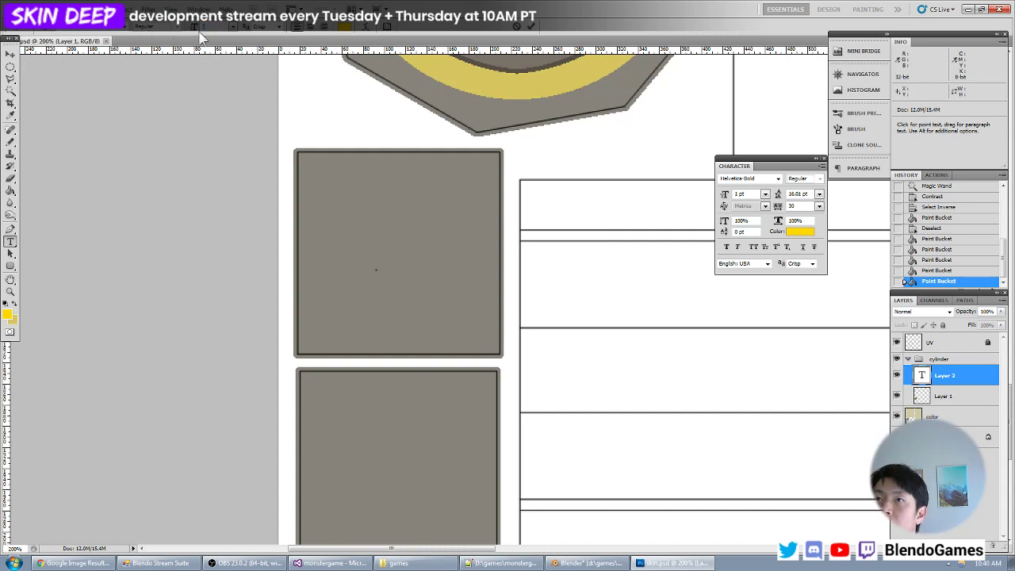
pyautogui.write('90')
pyautogui.click(10, 55)
pyautogui.moveTo(429, 210); pyautogui.dragTo(388, 257)
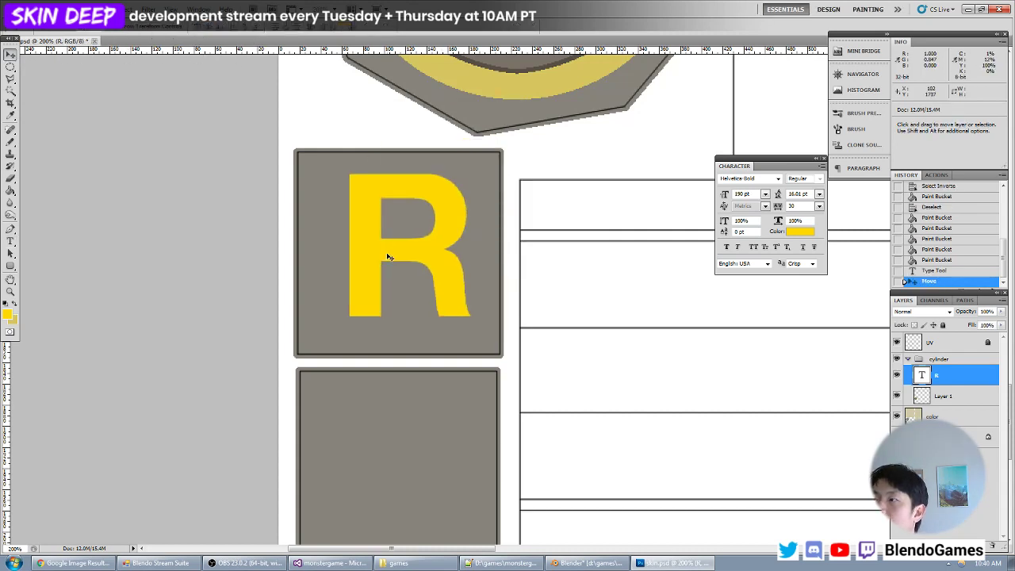
# - Switch to Blender and reload the texture to check the letter R on the faces around the ring
pyautogui.hotkey('alt', 'Tab')
pyautogui.hotkey('alt', 'r')
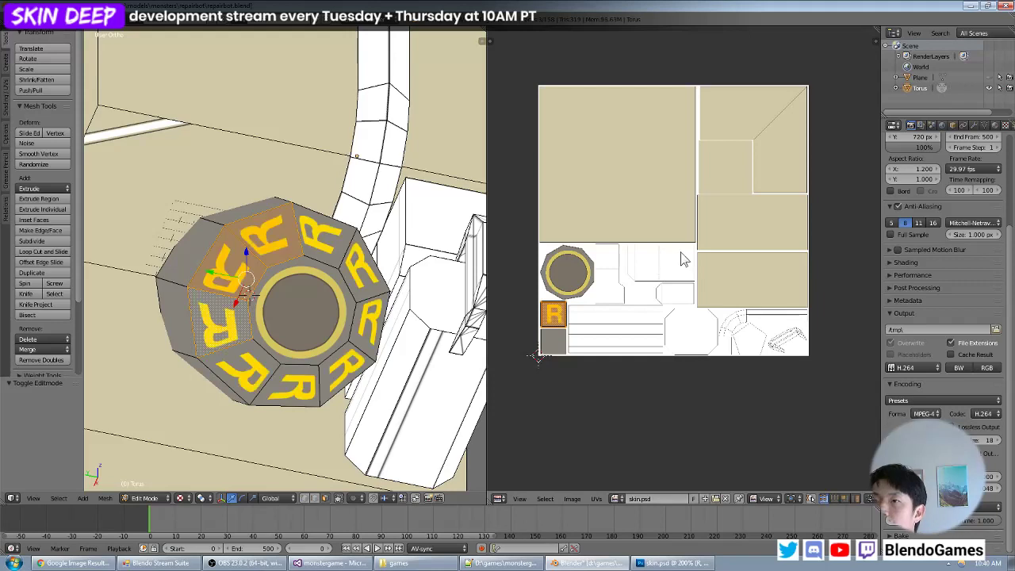
# - Select all the R-lettered sloped faces around the ring and rotate their UVs by 90 degrees
pyautogui.moveTo(367, 252); pyautogui.dragTo(322, 253, button='middle')
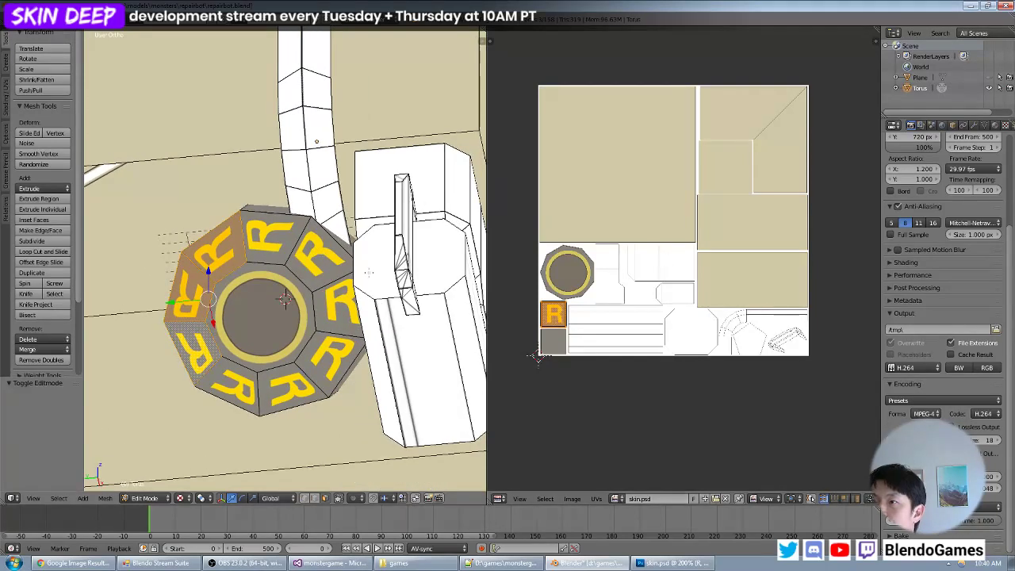
pyautogui.press('a')
pyautogui.press('a')
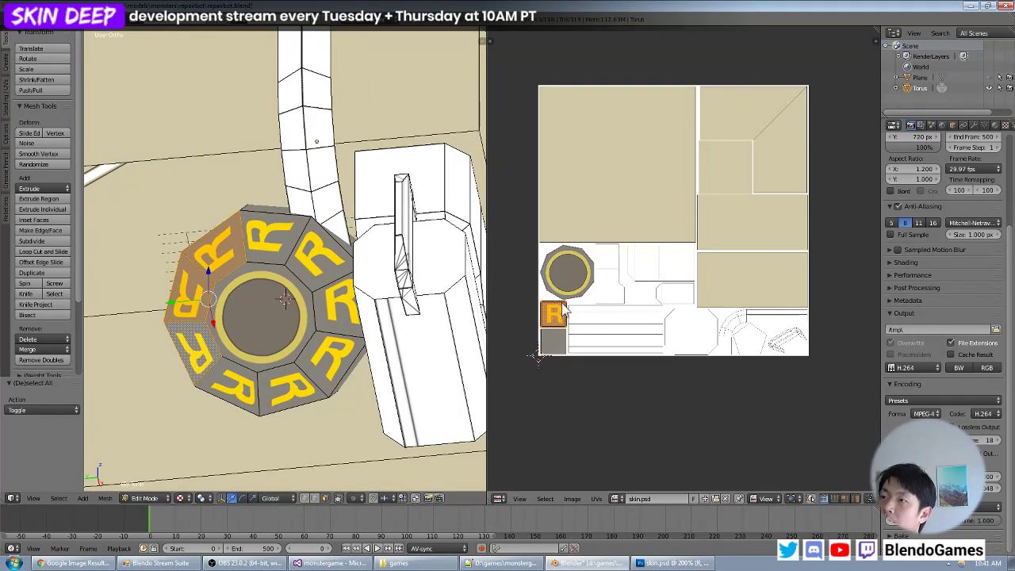
pyautogui.moveTo(575, 298); pyautogui.dragTo(650, 260, button='middle')
pyautogui.scroll(5, 672, 273)
pyautogui.moveTo(595, 286); pyautogui.dragTo(738, 285, button='middle')
pyautogui.scroll(4, 738, 317)
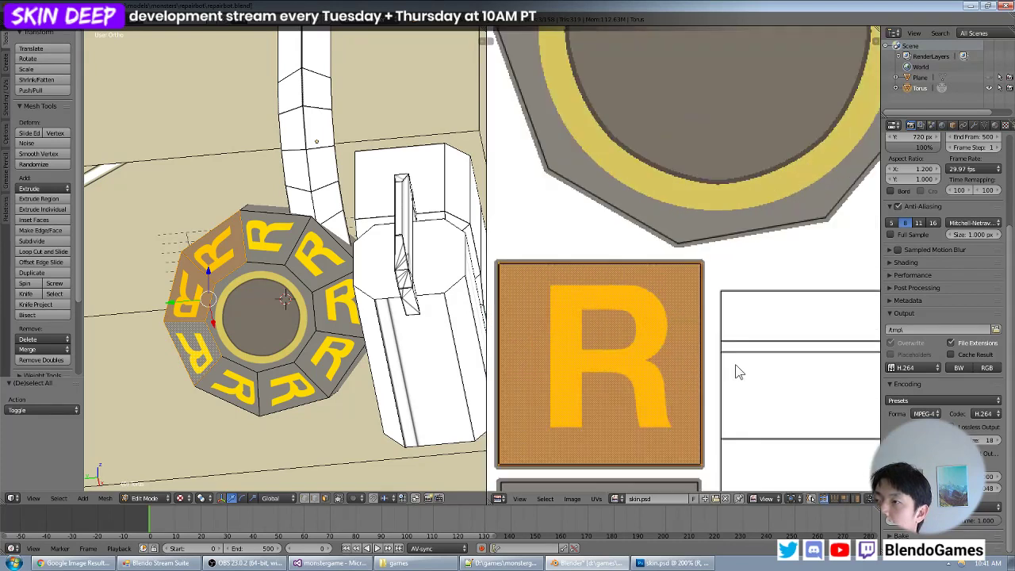
pyautogui.press('r')
pyautogui.press('Escape')
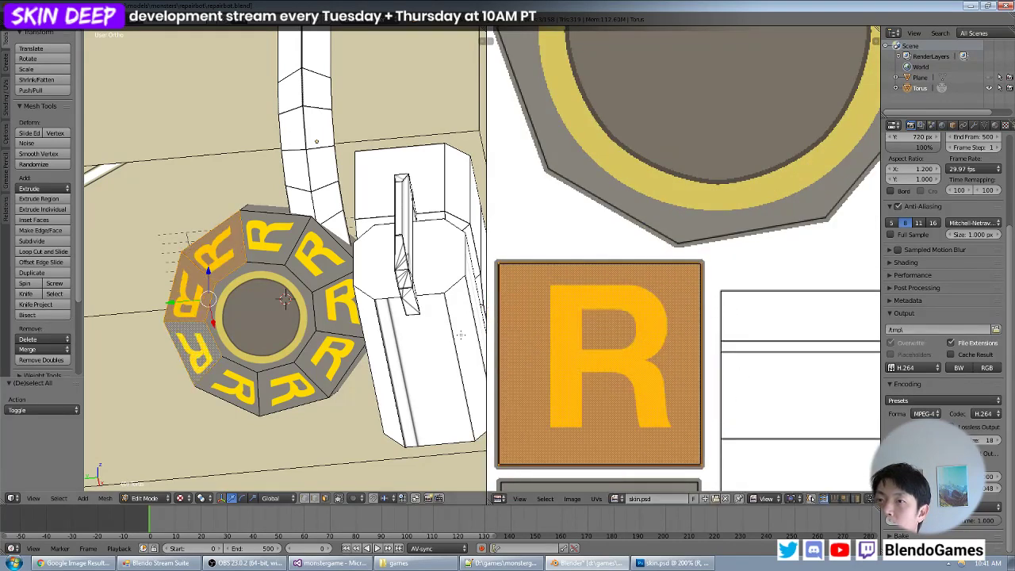
pyautogui.press('a')
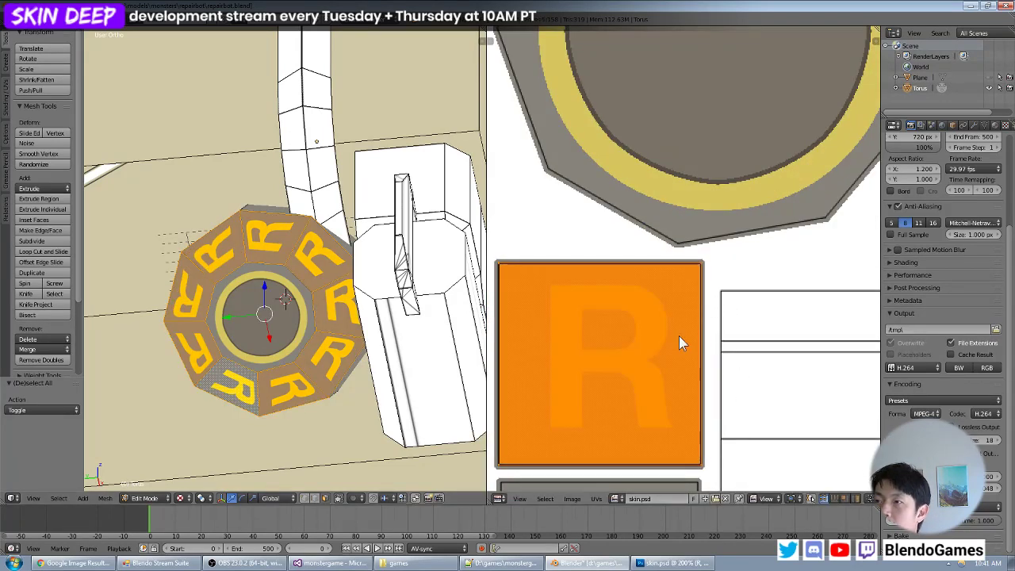
pyautogui.press('r')
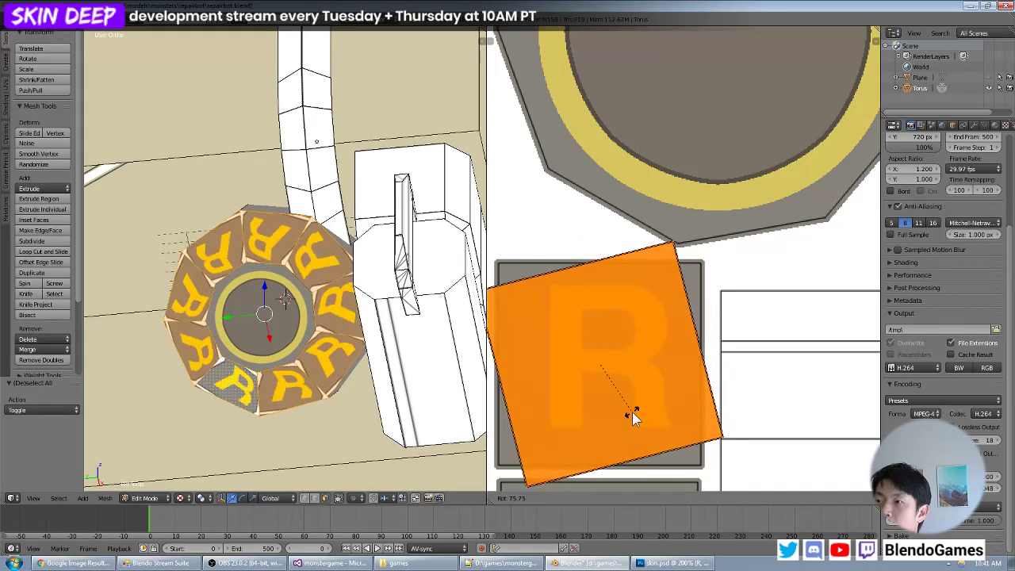
pyautogui.write('90')
pyautogui.press('Return')
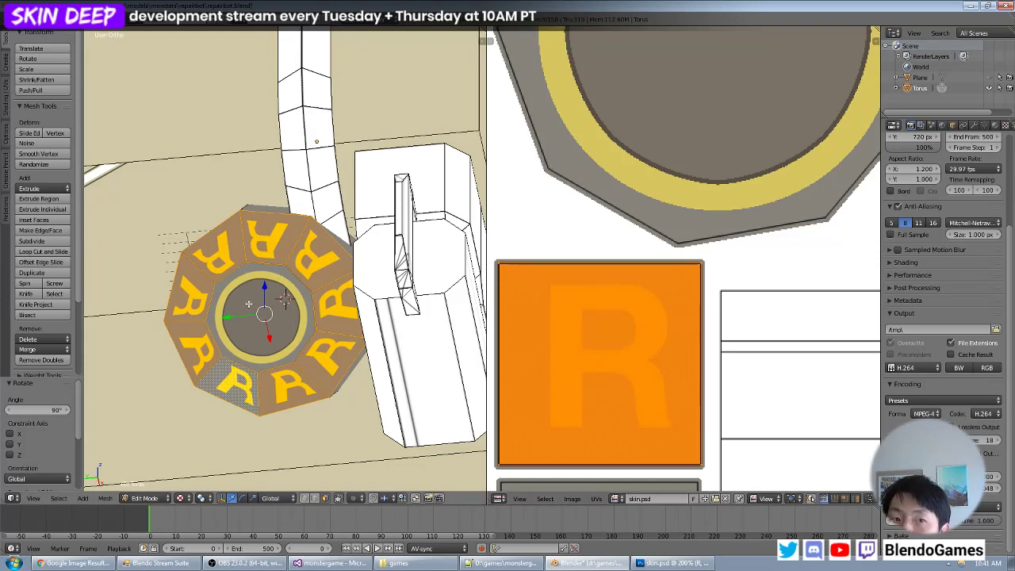
# - Inspect the orientation of the rotated R letters on the sloped faces around the ring from several angles
pyautogui.moveTo(253, 305); pyautogui.dragTo(284, 291, button='middle')
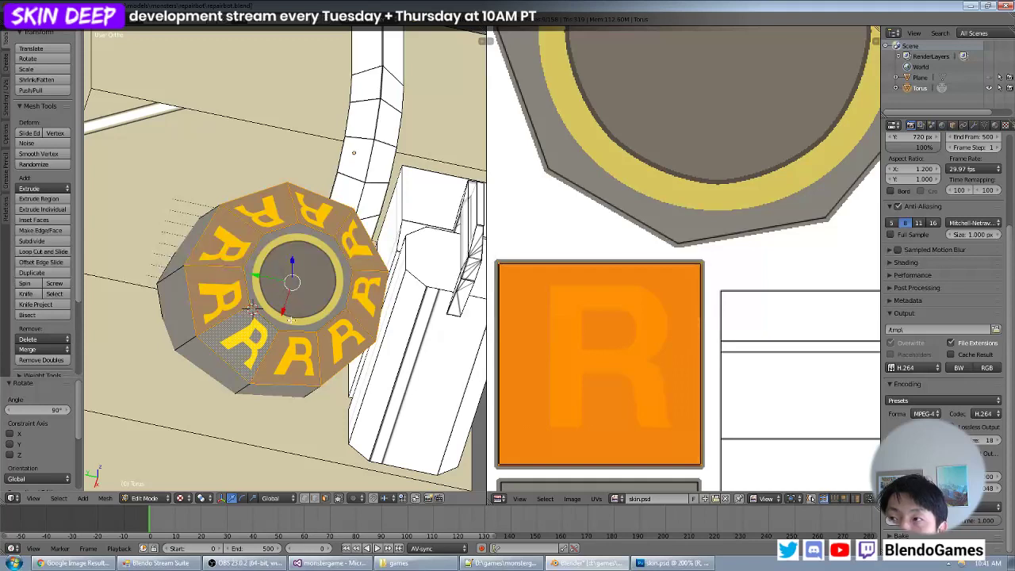
pyautogui.scroll(3, 291, 324)
pyautogui.moveTo(341, 319); pyautogui.dragTo(305, 319, button='middle')
pyautogui.moveTo(255, 340); pyautogui.dragTo(285, 352, button='middle')
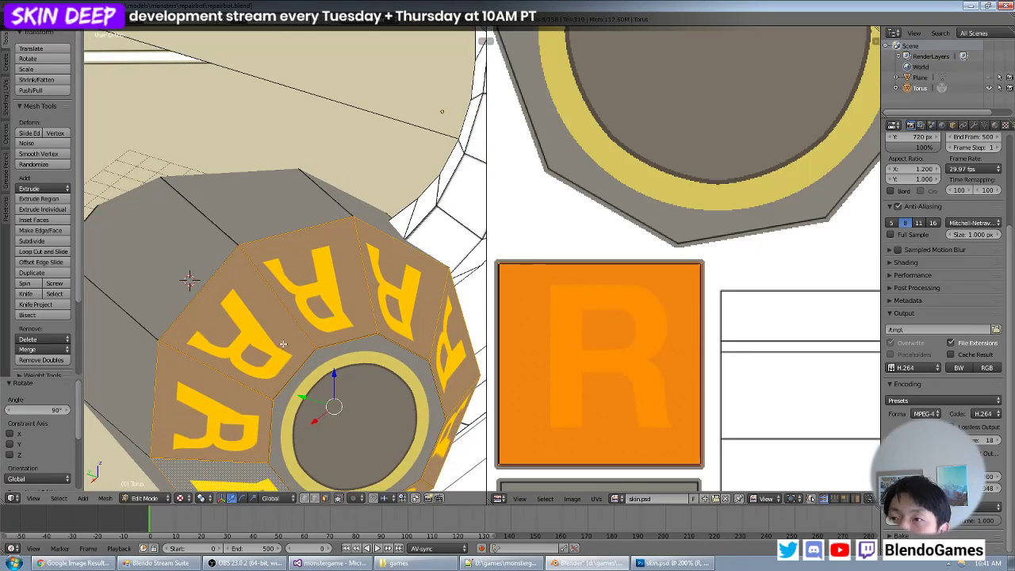
pyautogui.moveTo(308, 343); pyautogui.dragTo(296, 305, button='middle')
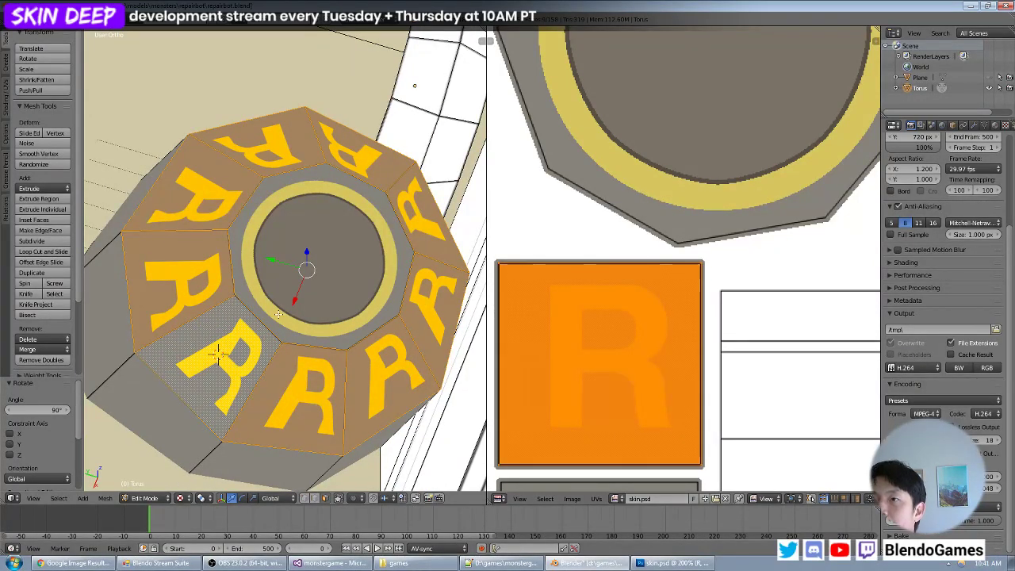
# - Switch to Photoshop and delete the R text layer from the cylinder group
pyautogui.hotkey('alt', 'Tab')
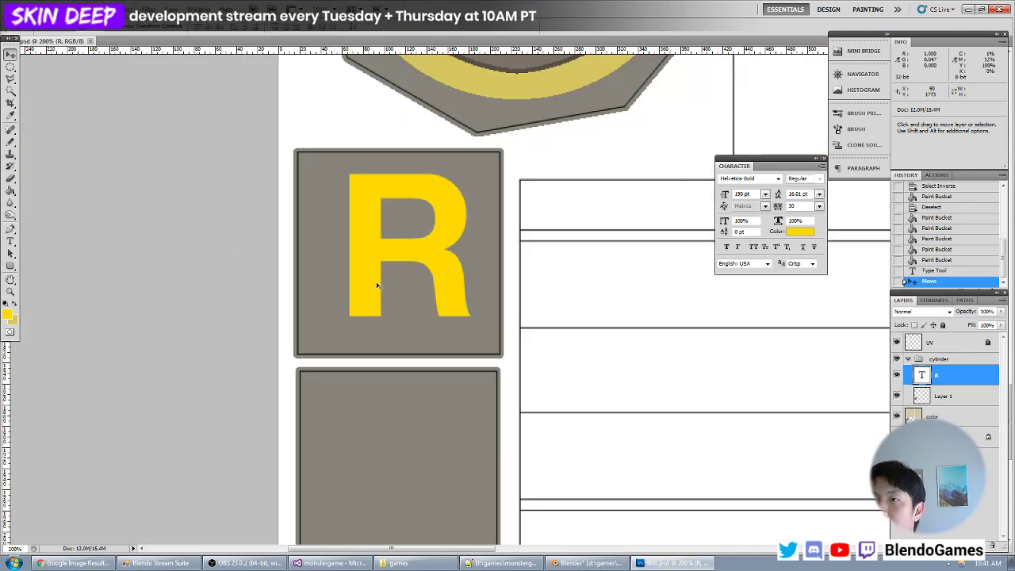
pyautogui.click(11, 68)
pyautogui.moveTo(348, 149); pyautogui.dragTo(363, 253)
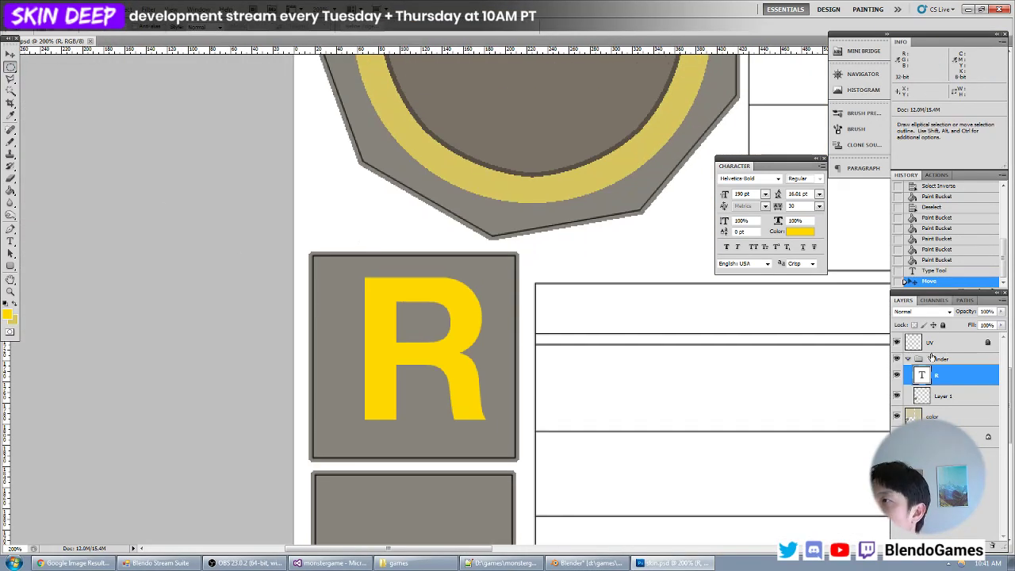
pyautogui.moveTo(1000, 462); pyautogui.dragTo(992, 545)
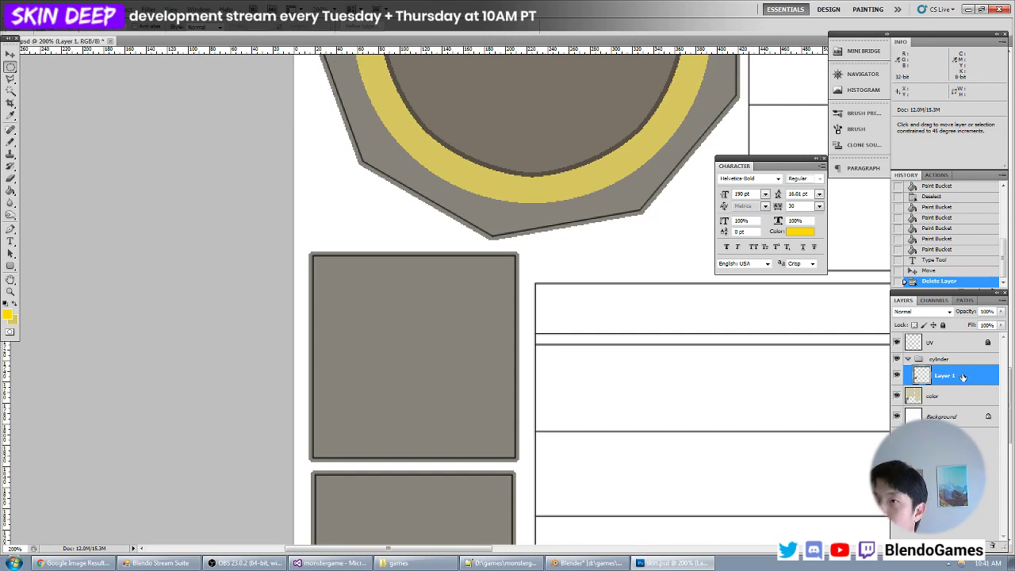
# - Choose the Rectangular Marquee tool and sample the ring's muted yellow, #d7c55e, as the foreground colour
pyautogui.moveTo(11, 67); pyautogui.dragTo(30, 73)
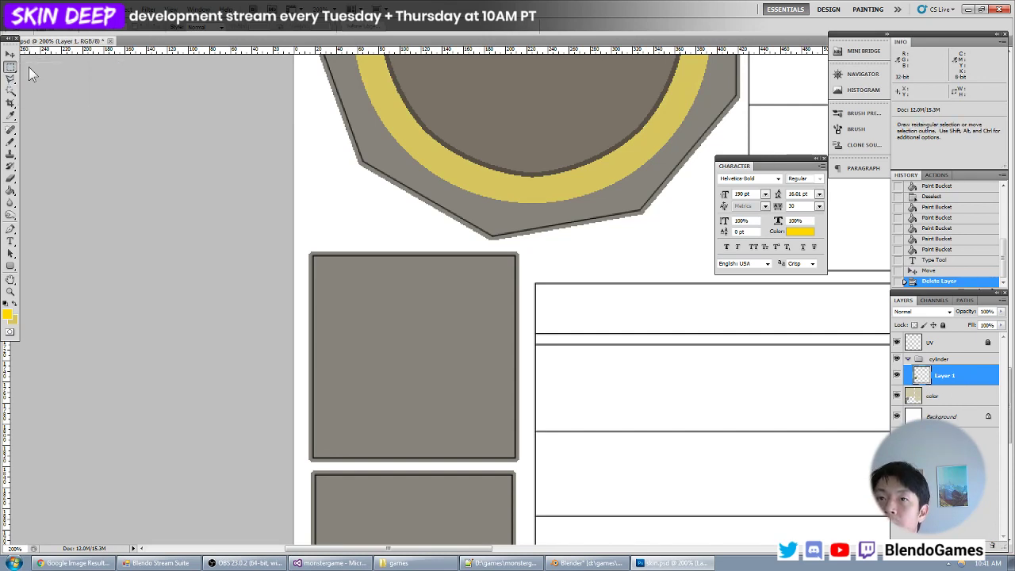
pyautogui.click(8, 314)
pyautogui.click(431, 138)
pyautogui.click(289, 231)
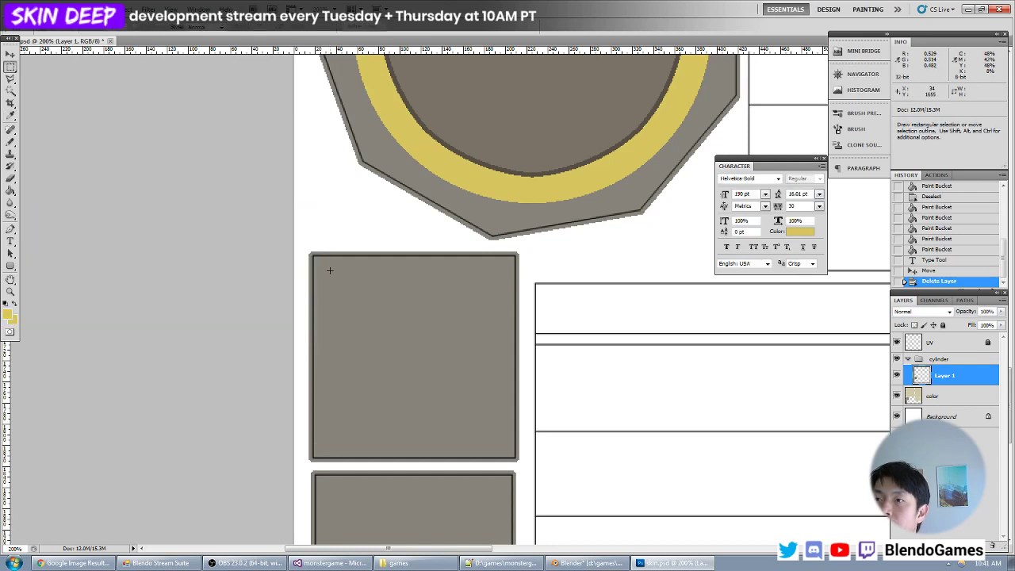
pyautogui.moveTo(327, 269); pyautogui.dragTo(424, 365)
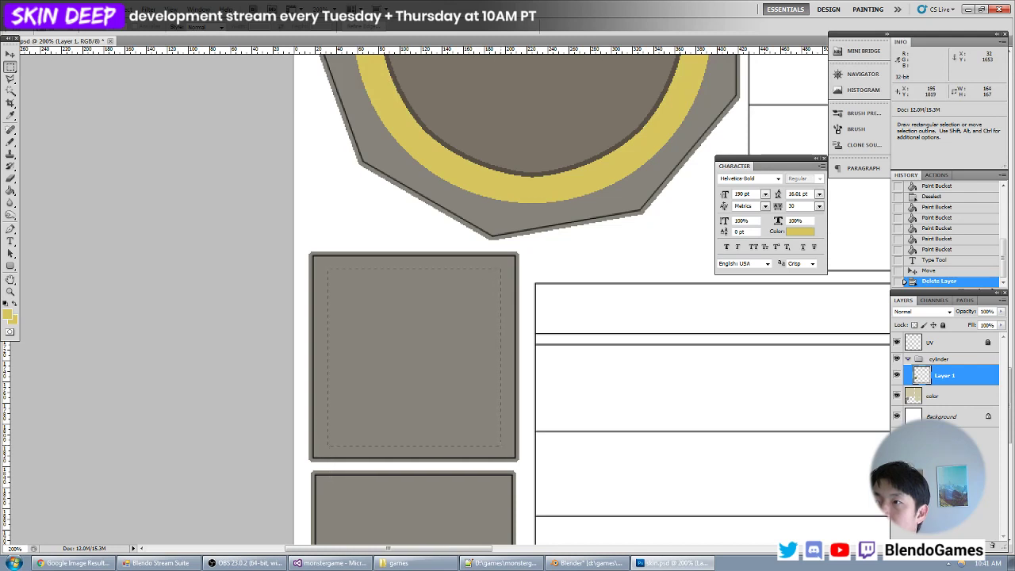
pyautogui.moveTo(501, 445); pyautogui.dragTo(501, 446)
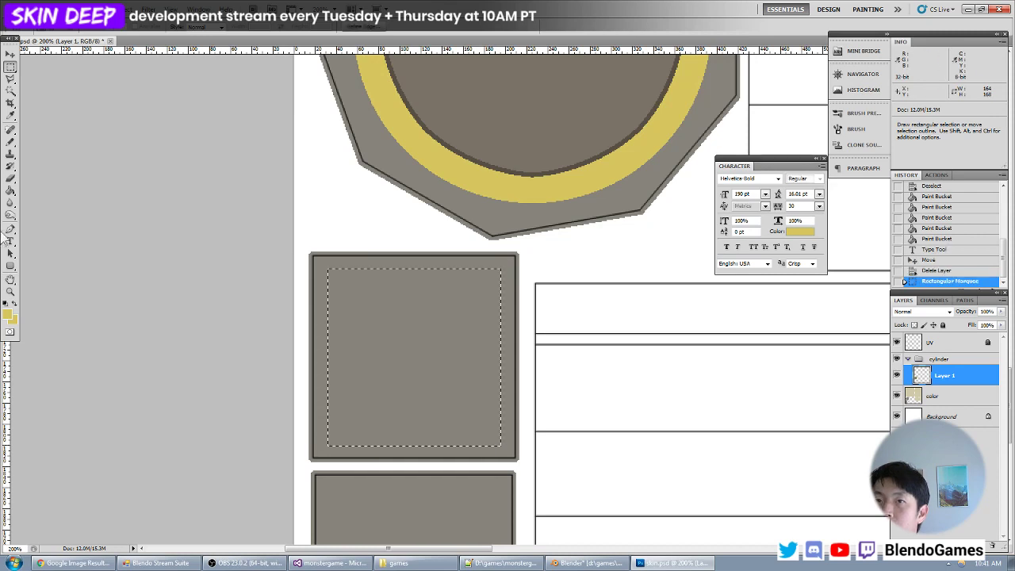
pyautogui.click(11, 190)
pyautogui.click(9, 316)
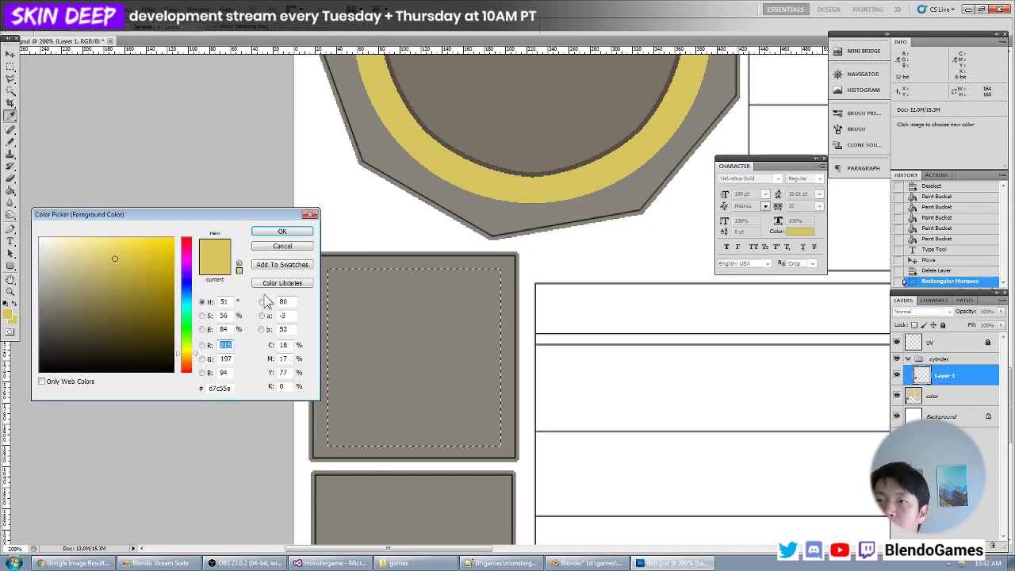
pyautogui.press('Escape')
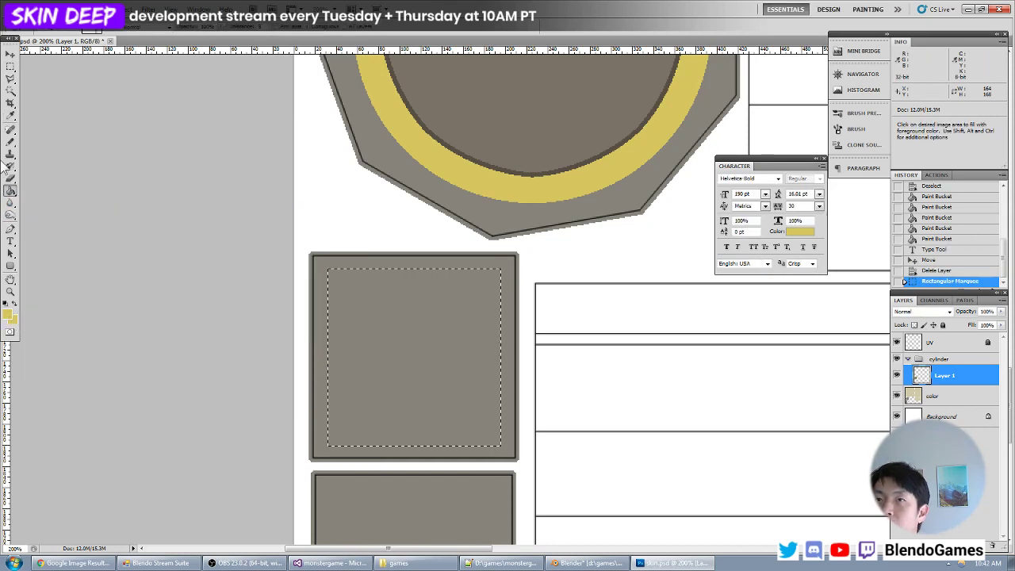
pyautogui.click(11, 66)
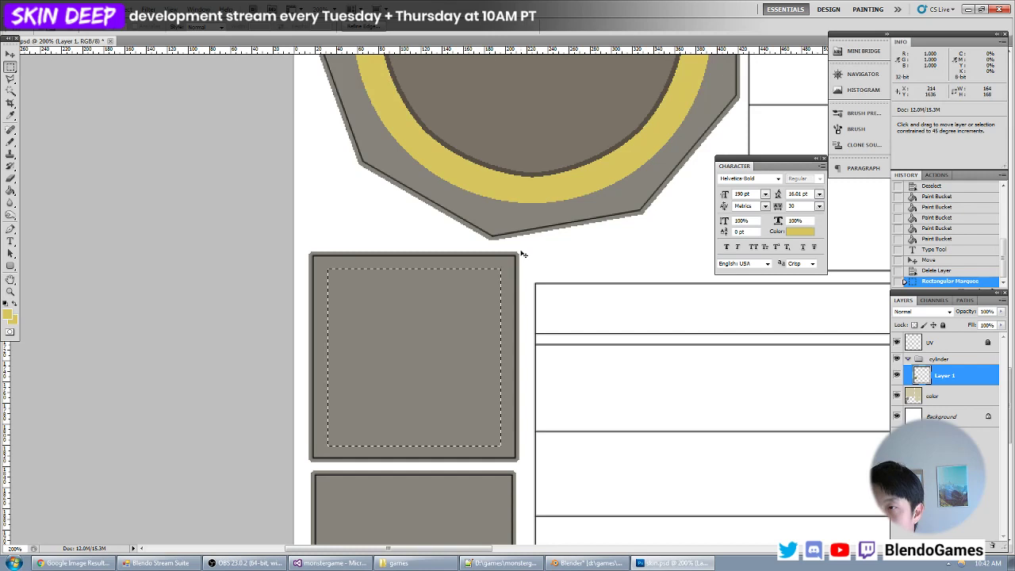
pyautogui.press('w')
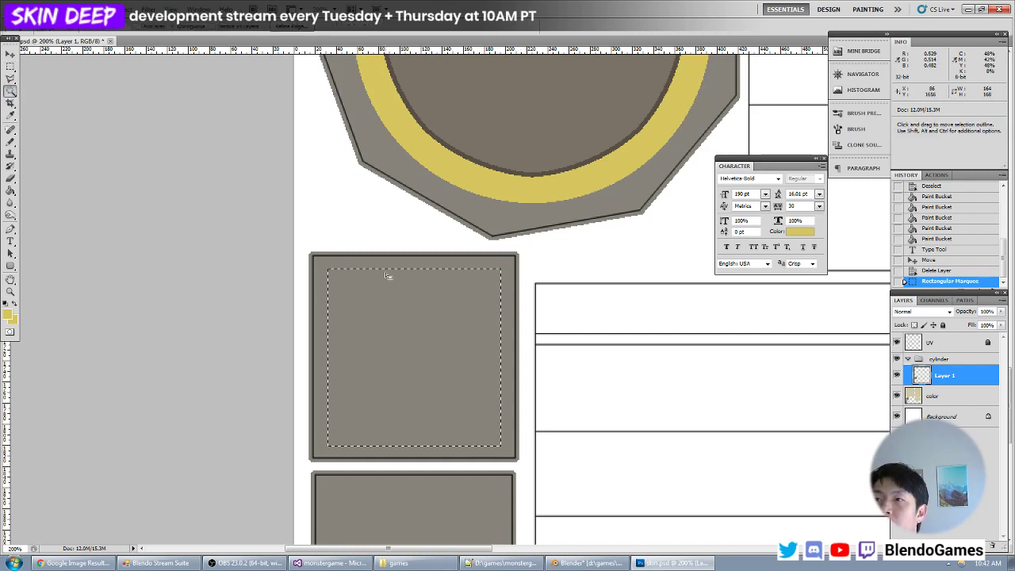
pyautogui.hotkey('ctrl', 'd')
# - Select the upper grey square's area from the color layer, subtract an inset rectangle, and fill the remaining frame with muted yellow on Layer 1
pyautogui.click(938, 399)
pyautogui.click(507, 380)
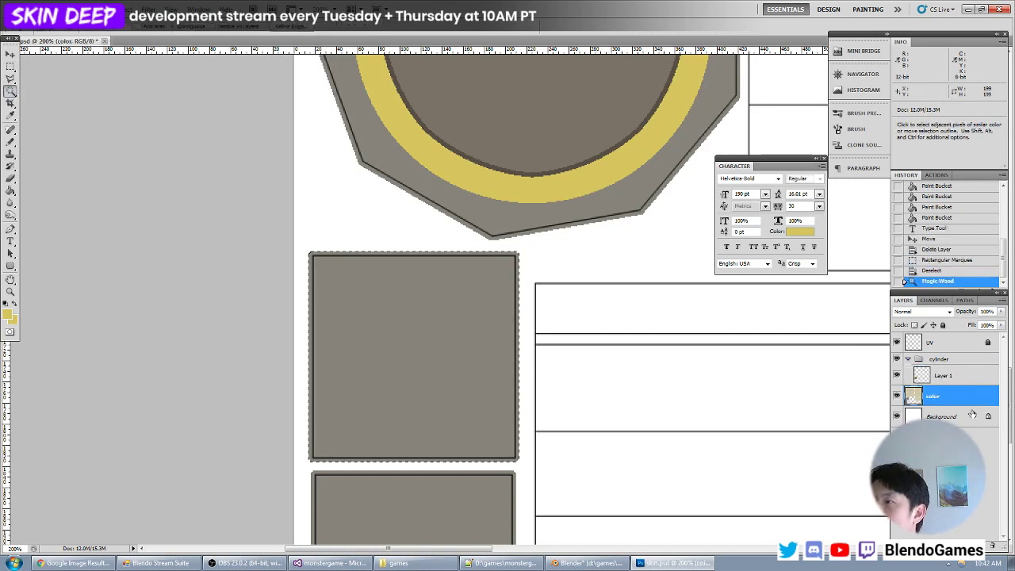
pyautogui.click(11, 66)
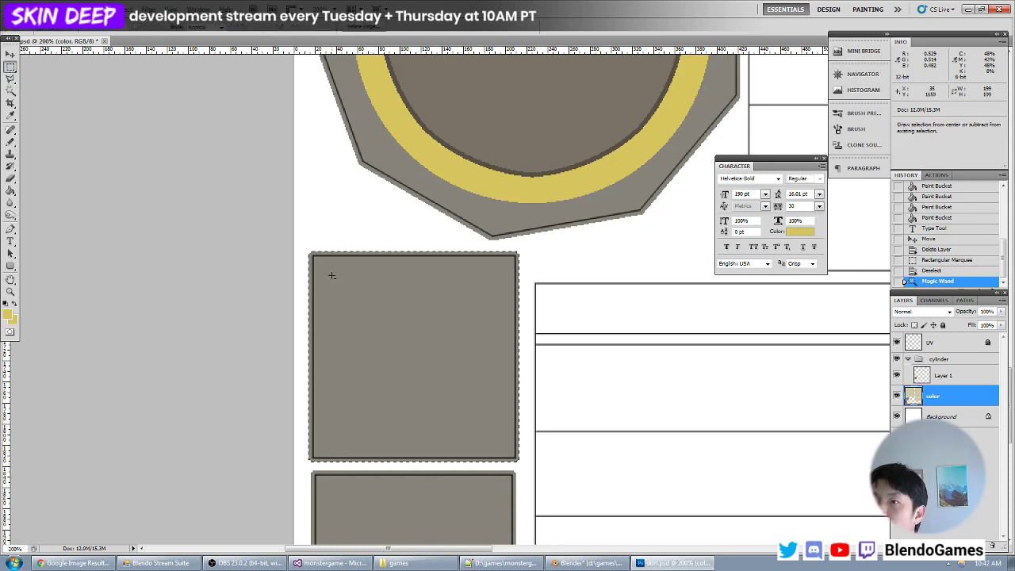
pyautogui.keyDown('alt'); pyautogui.moveTo(333, 275); pyautogui.dragTo(423, 430); pyautogui.keyUp('alt')
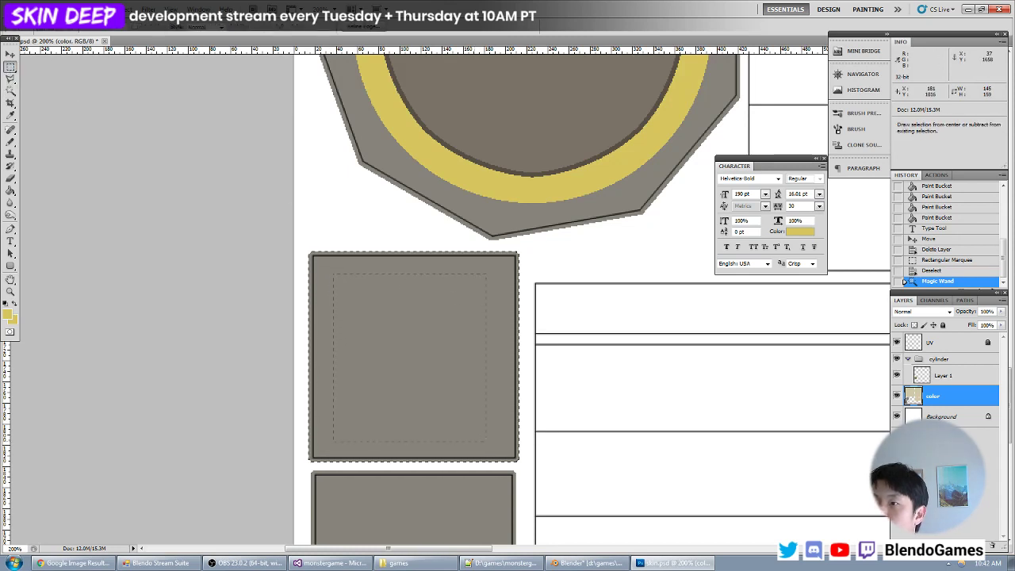
pyautogui.keyDown('alt'); pyautogui.moveTo(494, 441); pyautogui.dragTo(496, 441); pyautogui.keyUp('alt')
pyautogui.click(952, 381)
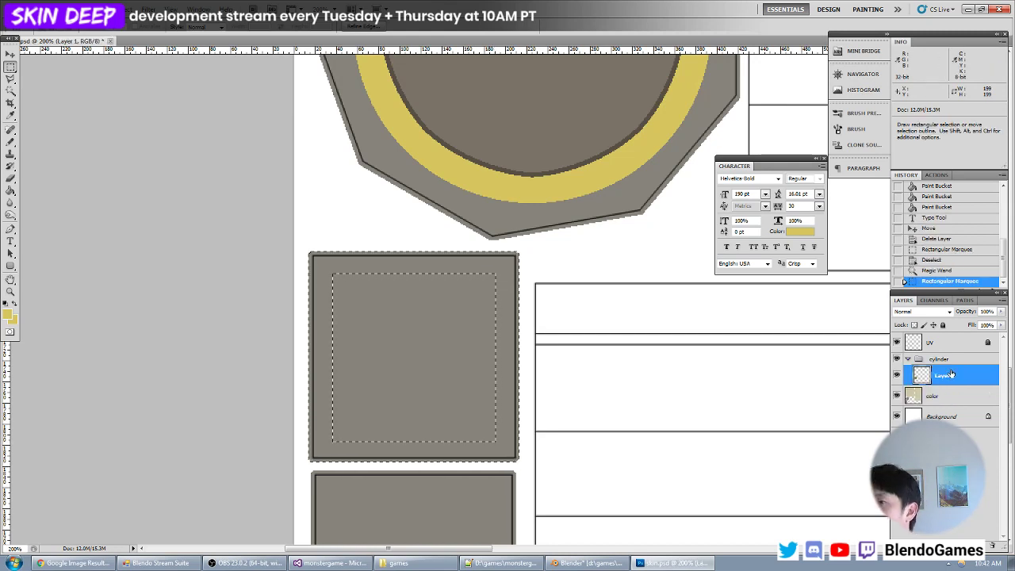
pyautogui.hotkey('alt', 'BackSpace')
pyautogui.hotkey('ctrl', 'd')
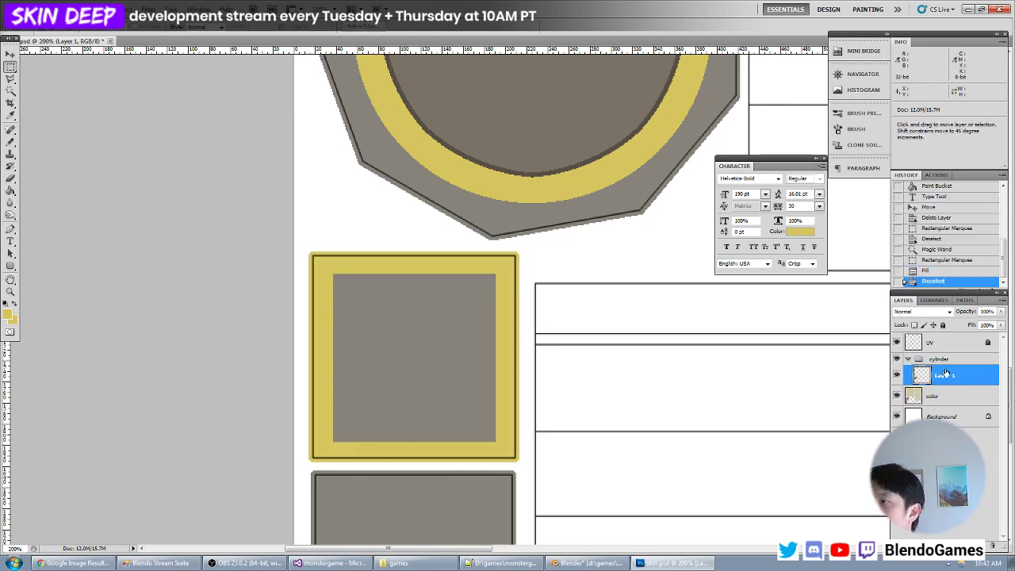
# - Save the texture, switch to Blender and reload it to check the yellow frames on the faces around the ring
pyautogui.hotkey('ctrl', 's')
pyautogui.hotkey('alt', 'Tab')
pyautogui.hotkey('alt', 'r')
pyautogui.scroll(-3, 340, 276)
pyautogui.press('a')
pyautogui.moveTo(340, 276); pyautogui.dragTo(319, 296, button='middle')
pyautogui.scroll(-4, 298, 328)
pyautogui.scroll(6, 314, 326)
# - Switch to Photoshop and recolour the upper square's yellow frame with the dark grey #746f64 using the Paint Bucket
pyautogui.hotkey('alt', 'Tab')
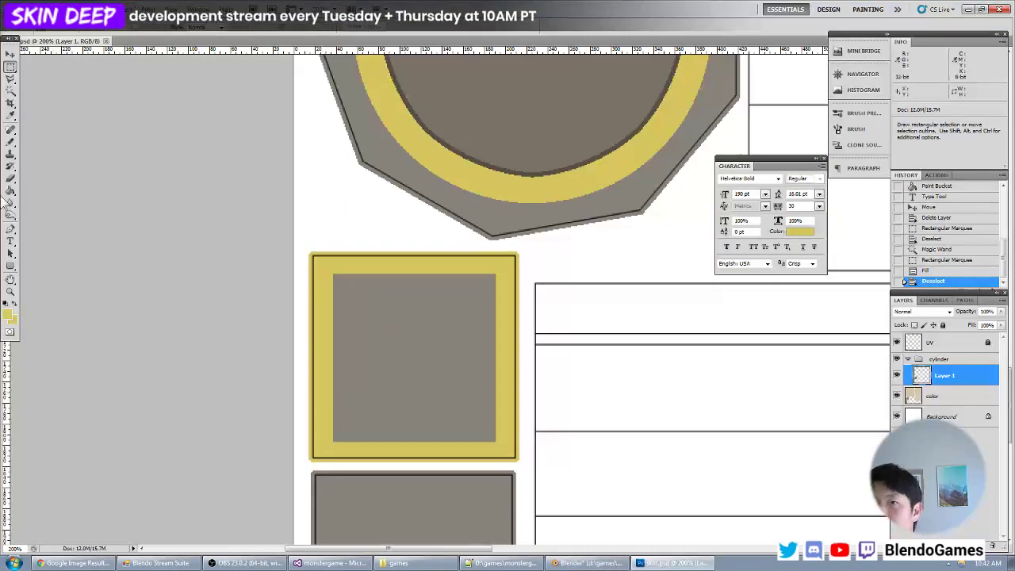
pyautogui.click(6, 318)
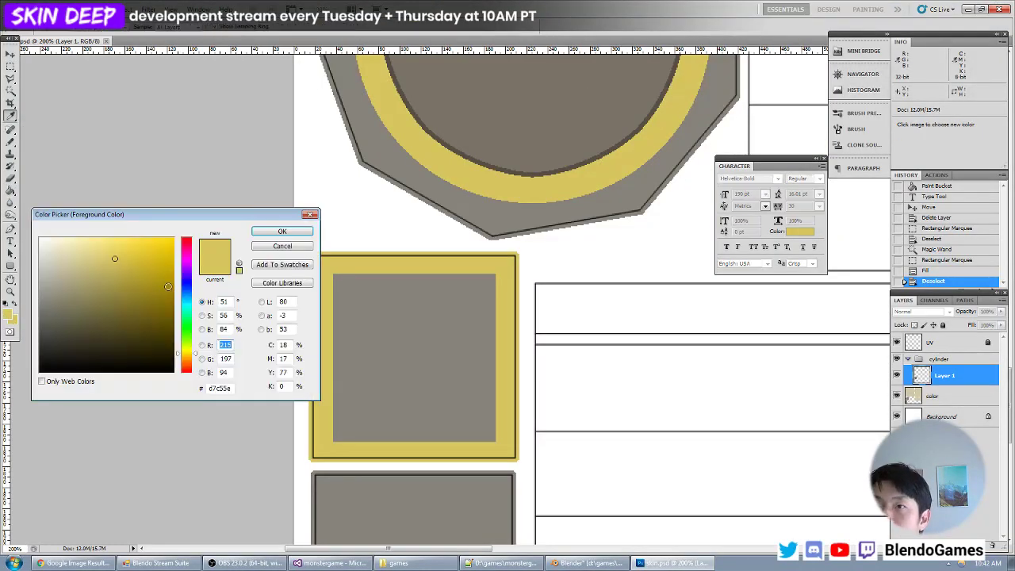
pyautogui.click(392, 282)
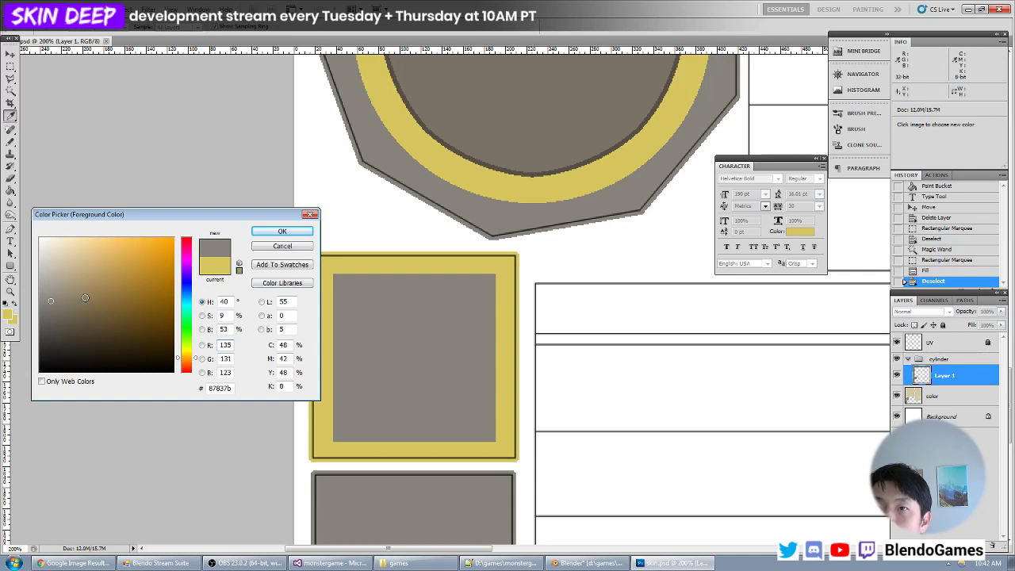
pyautogui.click(67, 317)
pyautogui.press('Return')
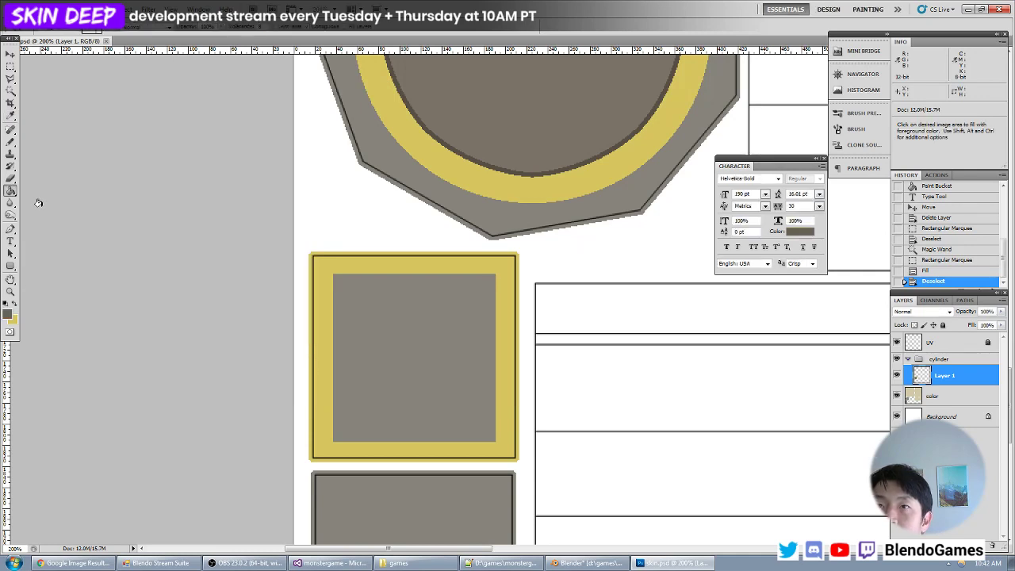
pyautogui.click(7, 315)
pyautogui.click(401, 309)
pyautogui.click(57, 310)
pyautogui.press('Return')
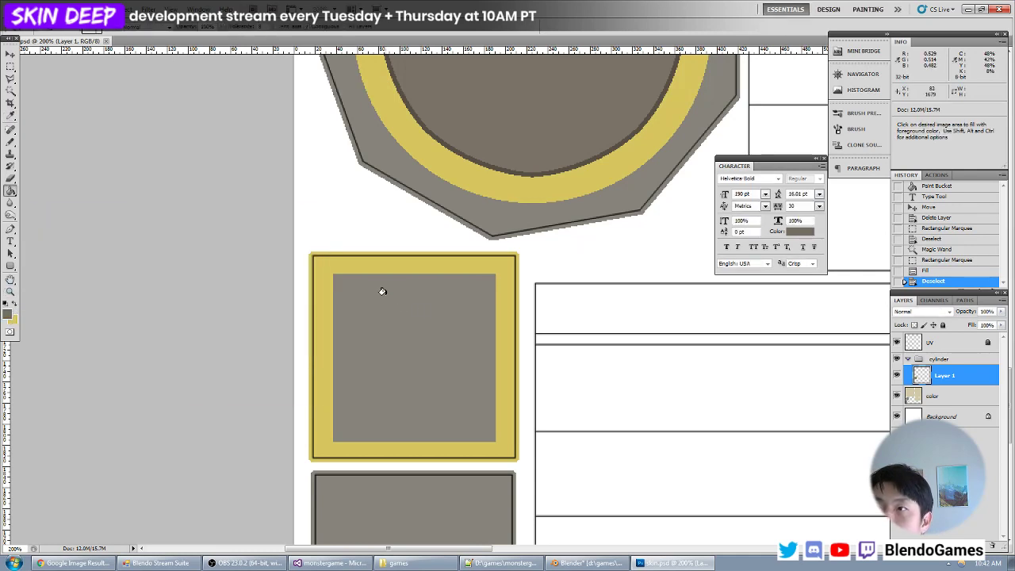
pyautogui.press('g')
pyautogui.click(388, 265)
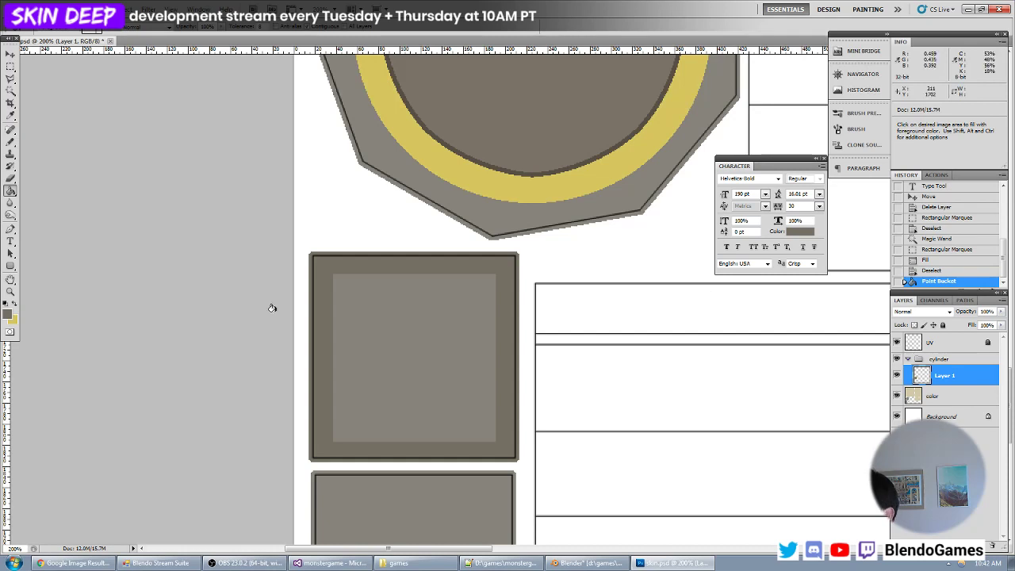
# - Fill the inner area of the upper framed square with the darker brown-grey #524c41
pyautogui.click(8, 315)
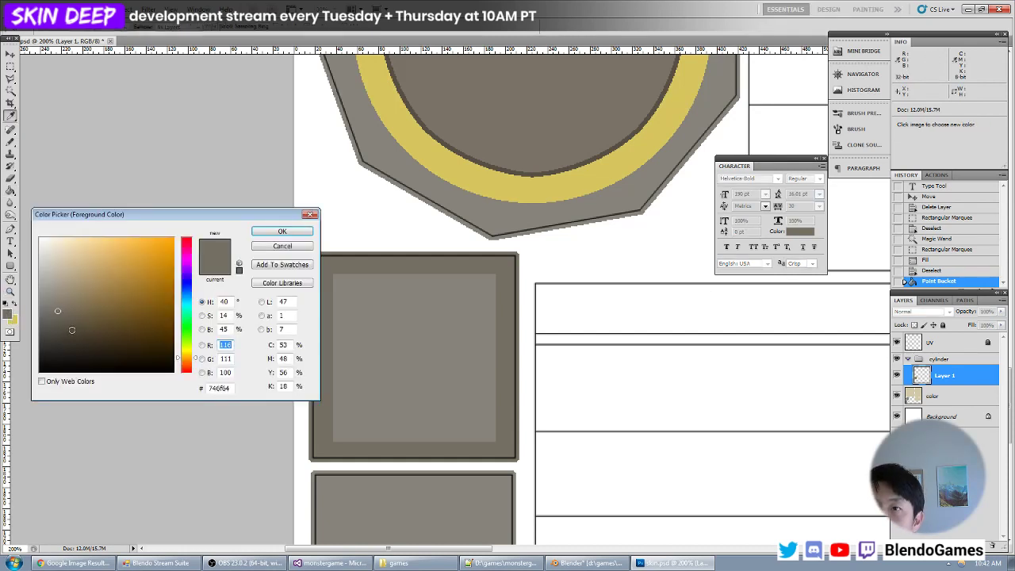
pyautogui.press('Escape')
pyautogui.click(392, 341)
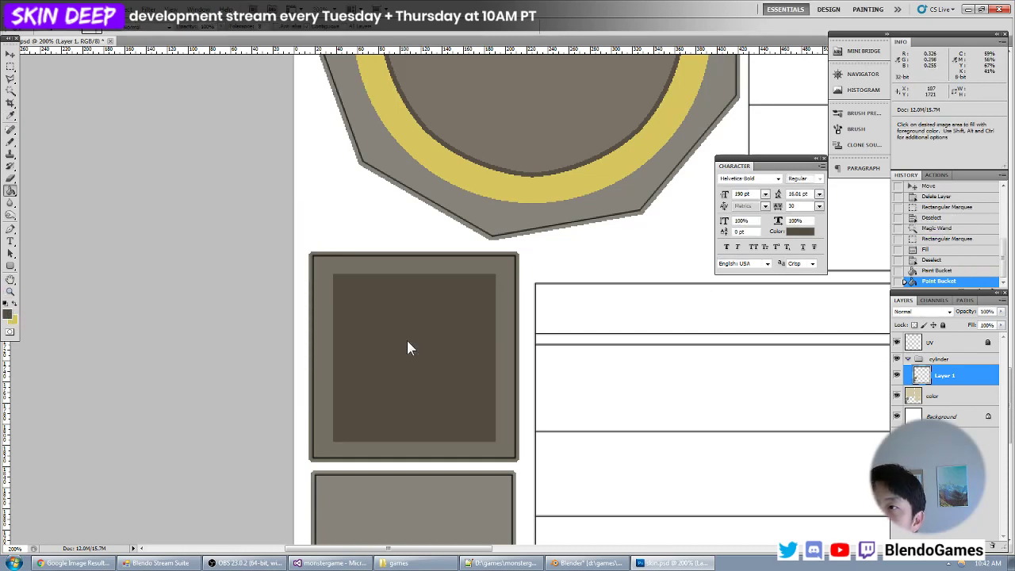
# - Set the foreground colour to black #000000
pyautogui.click(7, 315)
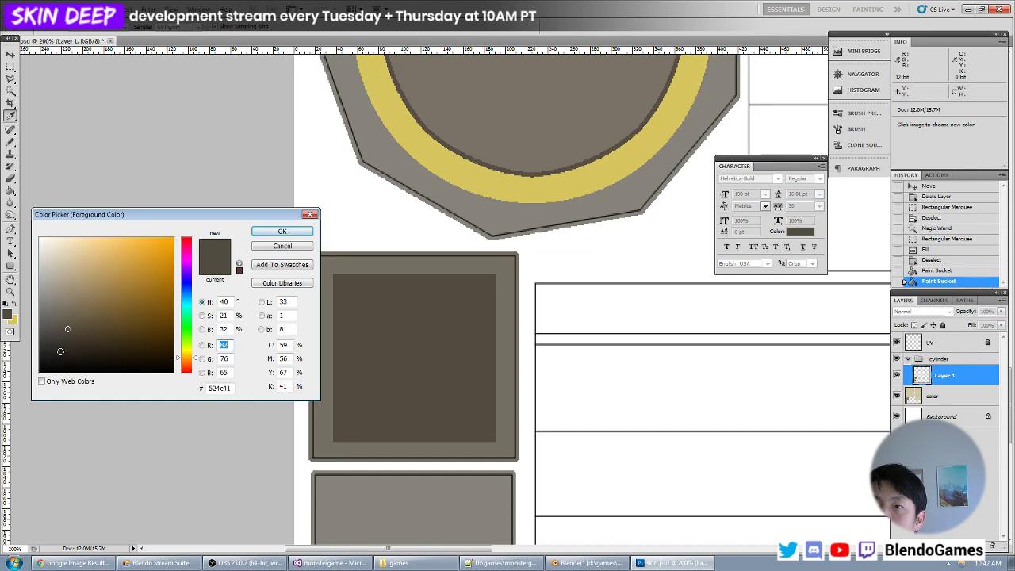
pyautogui.moveTo(66, 351); pyautogui.dragTo(4, 403)
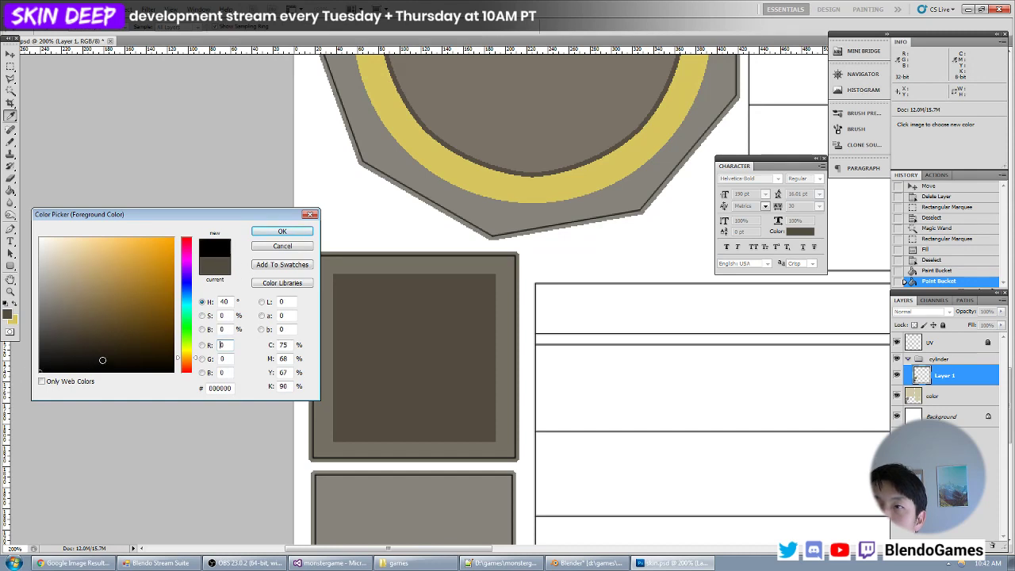
pyautogui.press('Return')
# - Add a new layer named grill above Layer 1 in the cylinder group
pyautogui.click(10, 67)
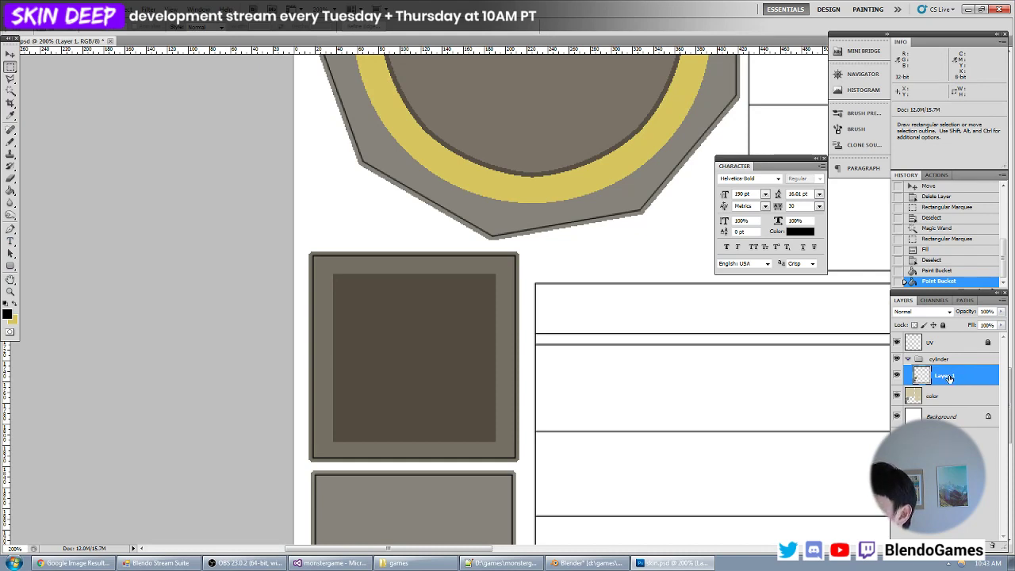
pyautogui.click(897, 375)
pyautogui.click(897, 375)
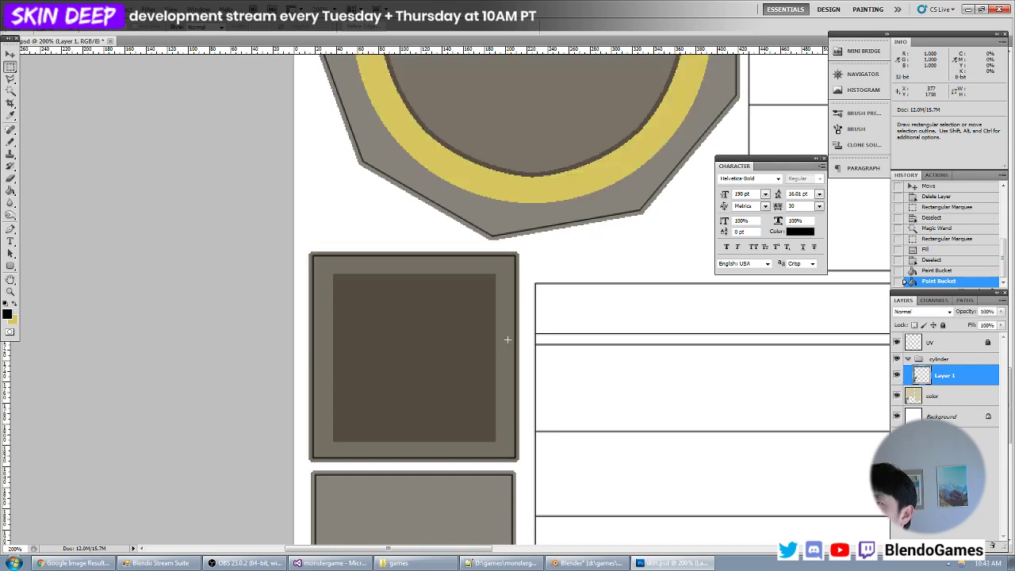
pyautogui.hotkey('ctrl', 'shift', 'n')
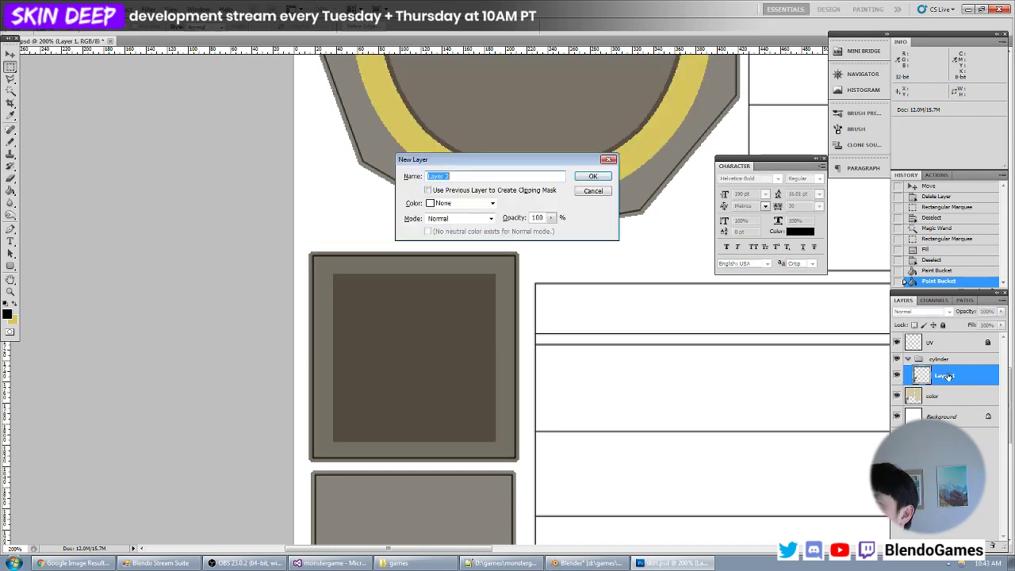
pyautogui.write('grill')
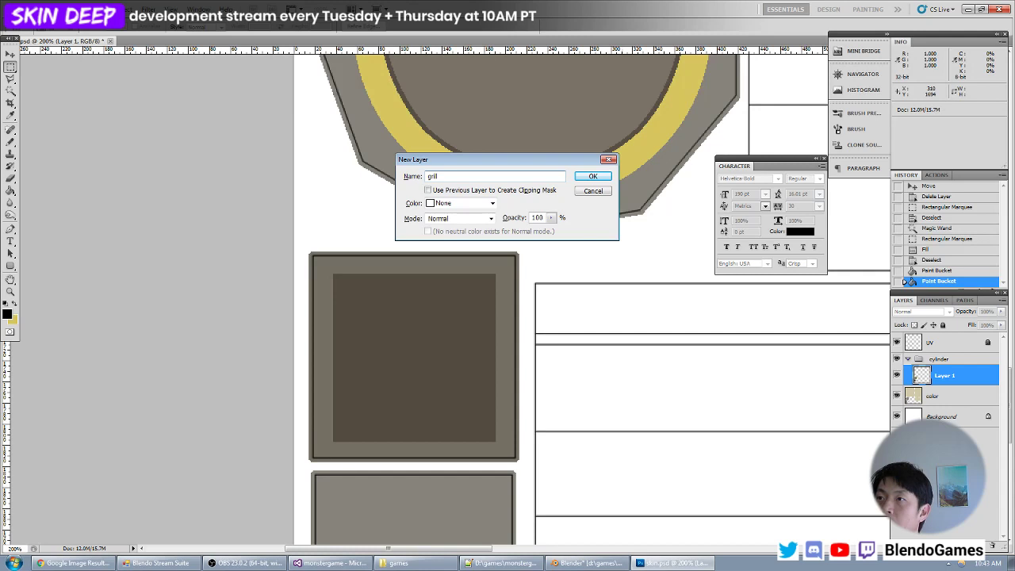
pyautogui.press('Return')
# - Fill a black square of about 22 px in the inner panel's upper corner and copy it into a merged, evenly spaced row of four
pyautogui.hotkey('ctrl', '+')
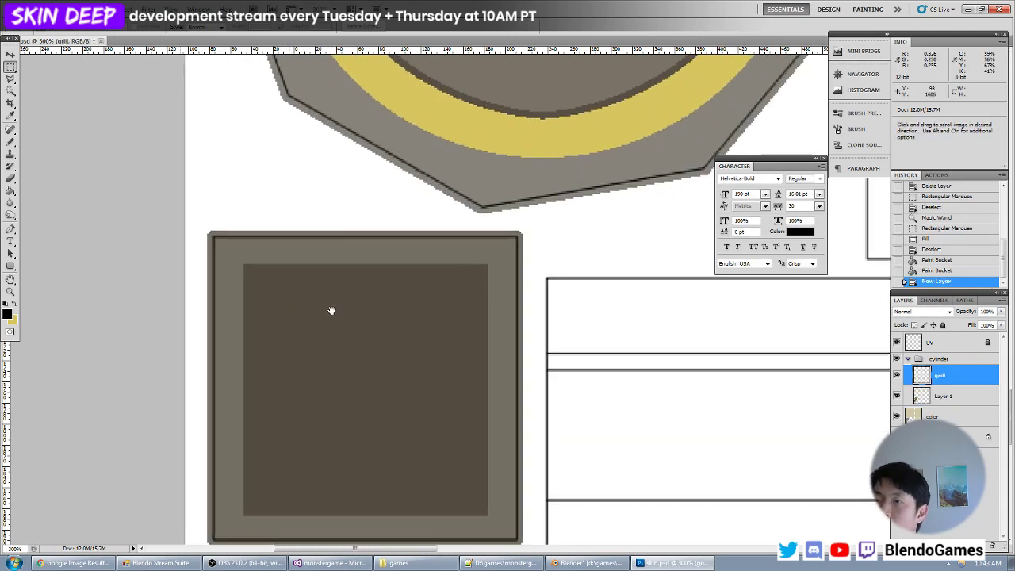
pyautogui.moveTo(331, 310); pyautogui.dragTo(380, 289)
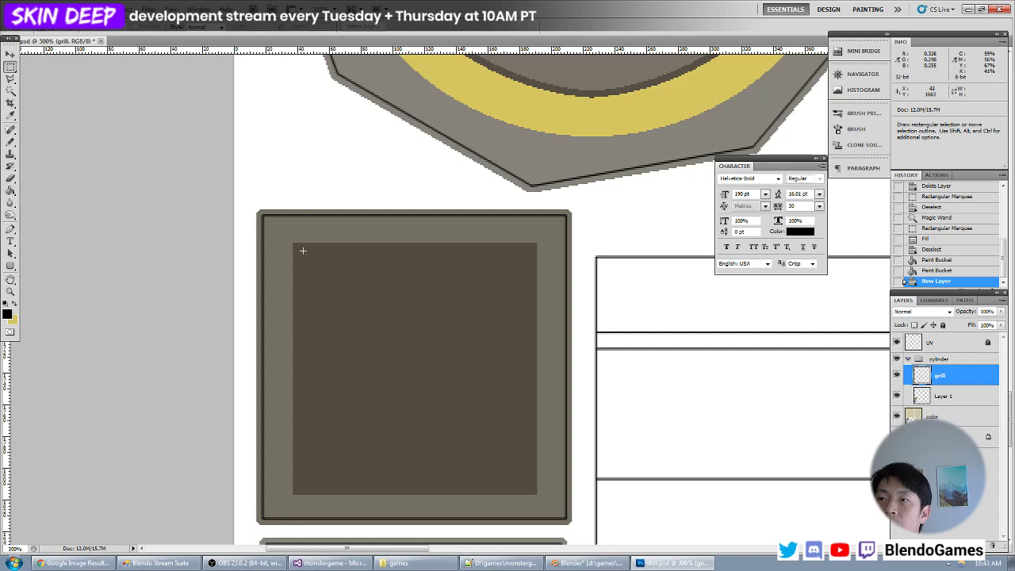
pyautogui.moveTo(301, 251)
pyautogui.mouseDown()
pyautogui.moveTo(336, 285)
pyautogui.moveTo(326, 277)
pyautogui.moveTo(441, 275)
pyautogui.moveTo(473, 284)
pyautogui.mouseUp()
pyautogui.hotkey('alt', 'BackSpace')
pyautogui.hotkey('ctrl', 'd')
pyautogui.press('v')
pyautogui.hotkey('ctrl', 'e')
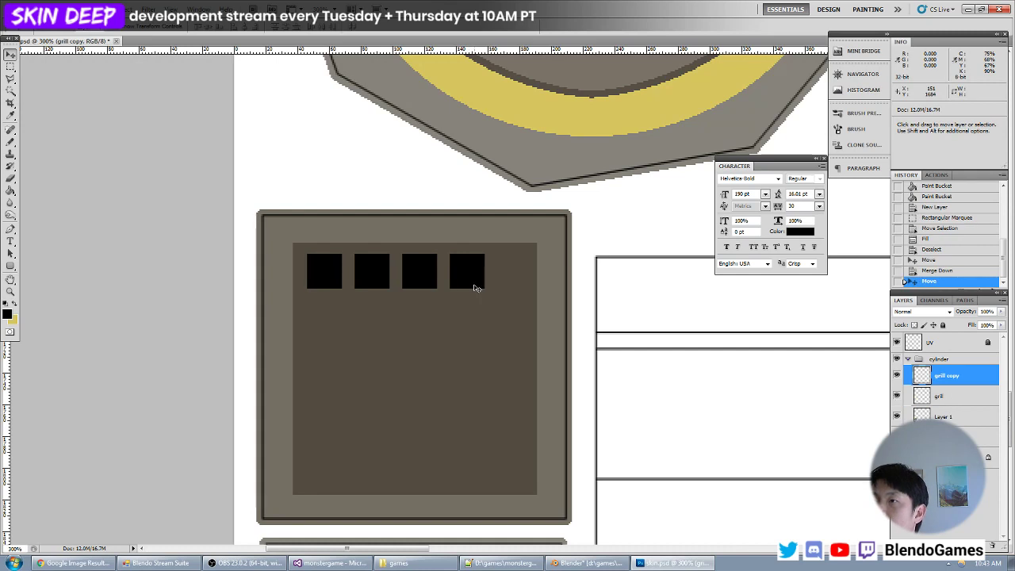
pyautogui.hotkey('ctrl', 'e')
pyautogui.keyDown('alt'); pyautogui.moveTo(475, 281); pyautogui.dragTo(509, 281); pyautogui.keyUp('alt')
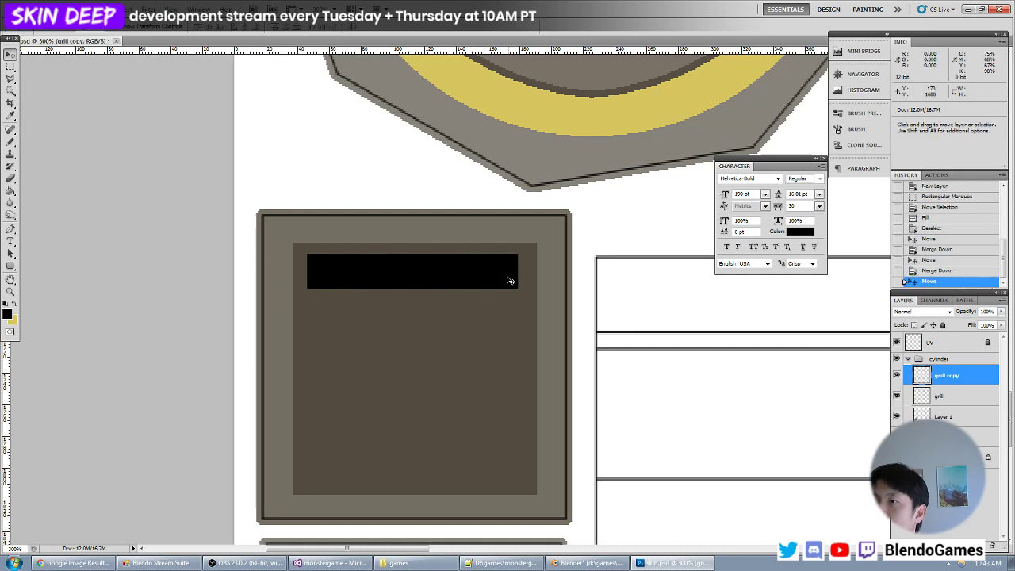
pyautogui.hotkey('ctrl', 'z')
pyautogui.press('m')
pyautogui.moveTo(442, 316); pyautogui.dragTo(434, 317)
pyautogui.press('v')
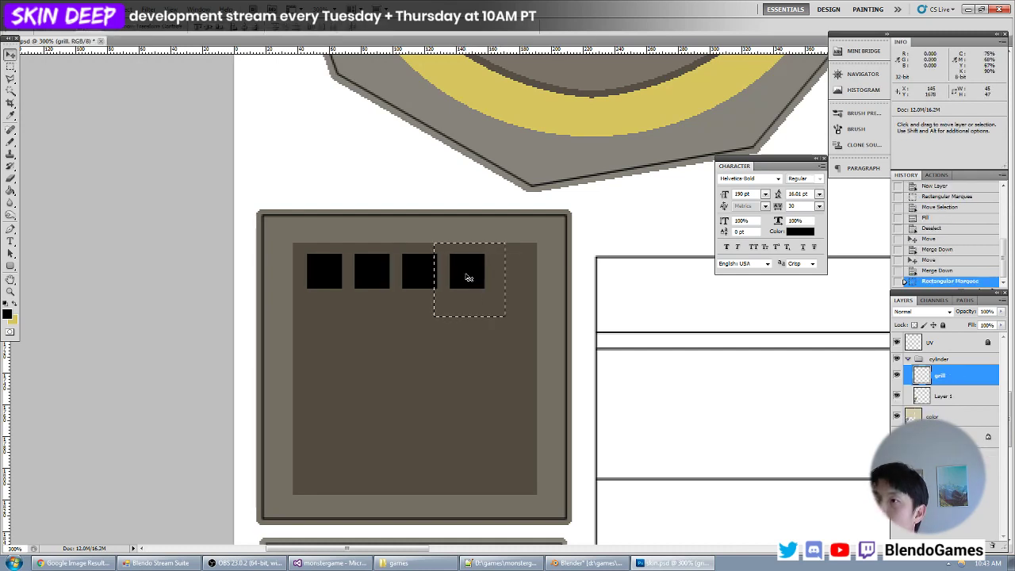
pyautogui.press('m')
pyautogui.hotkey('ctrl', 'd')
# - Duplicate the last black square to make a row of five, and copy the row downward into four merged rows
pyautogui.moveTo(511, 216); pyautogui.dragTo(521, 278)
pyautogui.press('v')
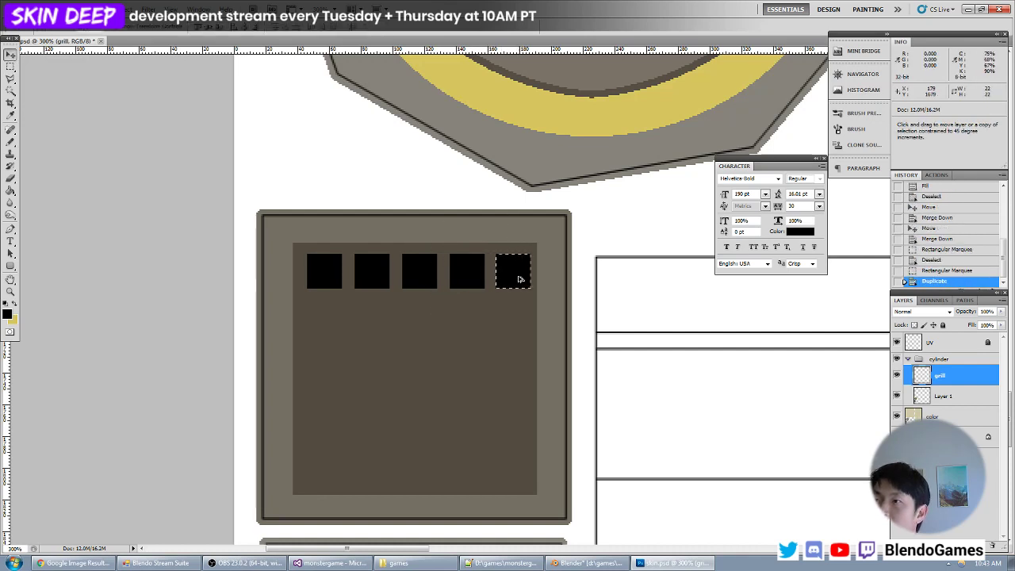
pyautogui.hotkey('ctrl', 'd')
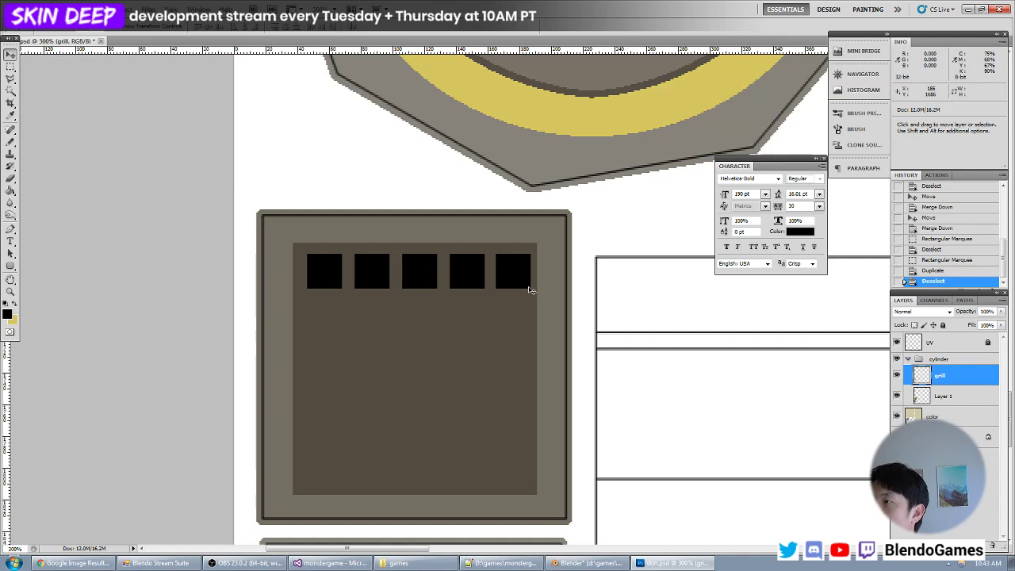
pyautogui.keyDown('alt'); pyautogui.moveTo(526, 284); pyautogui.dragTo(519, 328); pyautogui.keyUp('alt')
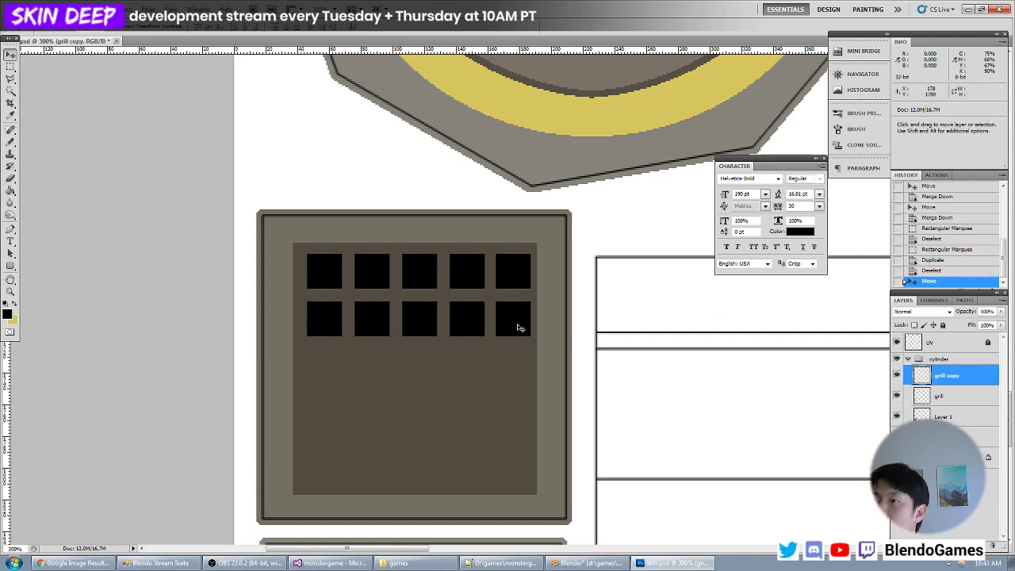
pyautogui.hotkey('ctrl', 'e')
pyautogui.keyDown('alt'); pyautogui.moveTo(518, 290); pyautogui.dragTo(511, 386); pyautogui.keyUp('alt')
pyautogui.hotkey('ctrl', 'e')
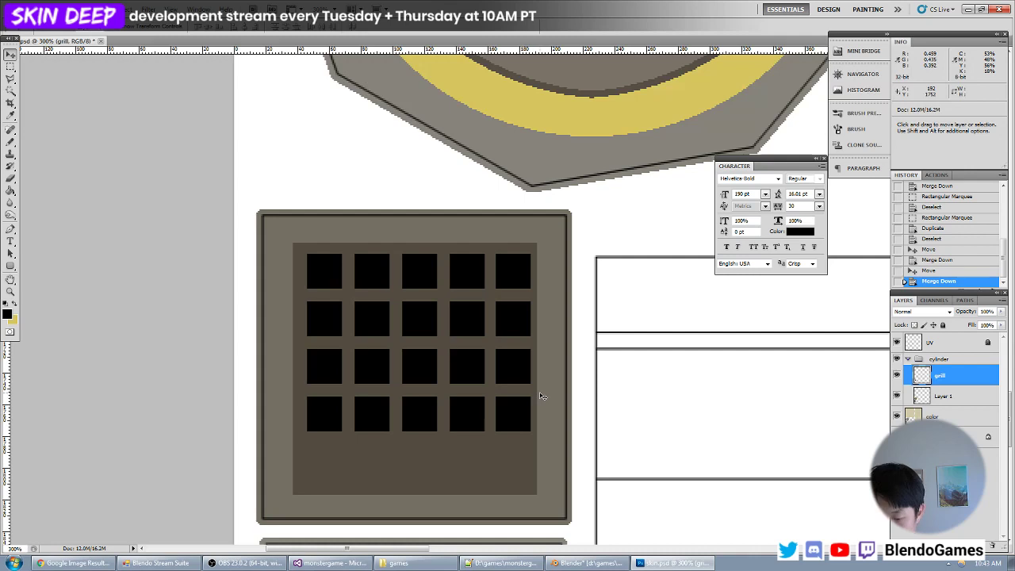
pyautogui.press('m')
pyautogui.moveTo(298, 345); pyautogui.dragTo(591, 461)
pyautogui.press('v')
pyautogui.keyDown('alt'); pyautogui.keyDown('shift'); pyautogui.moveTo(469, 390); pyautogui.dragTo(470, 473); pyautogui.keyUp('shift'); pyautogui.keyUp('alt')
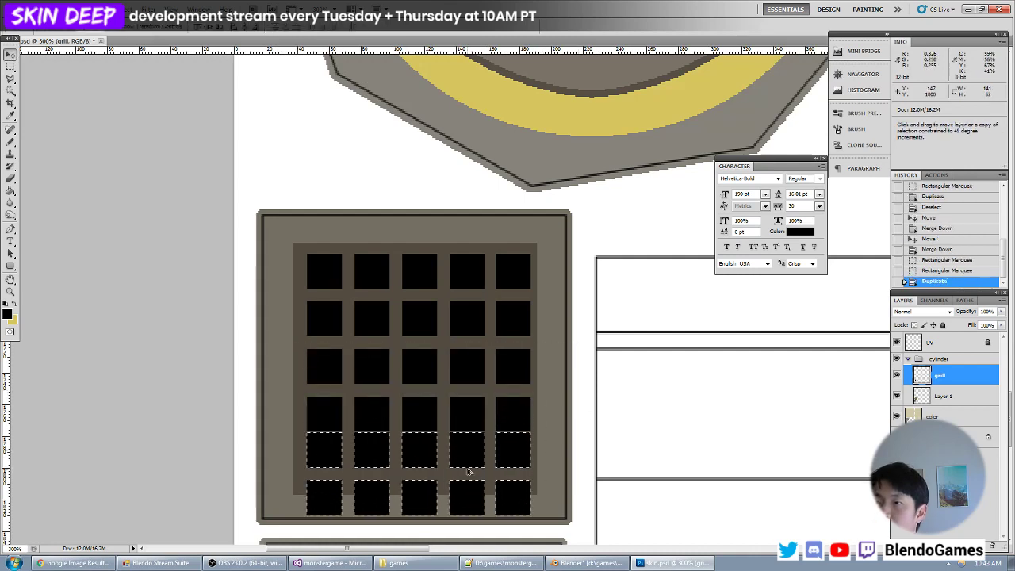
pyautogui.hotkey('ctrl', 'z')
pyautogui.press('m')
pyautogui.hotkey('ctrl', 'd')
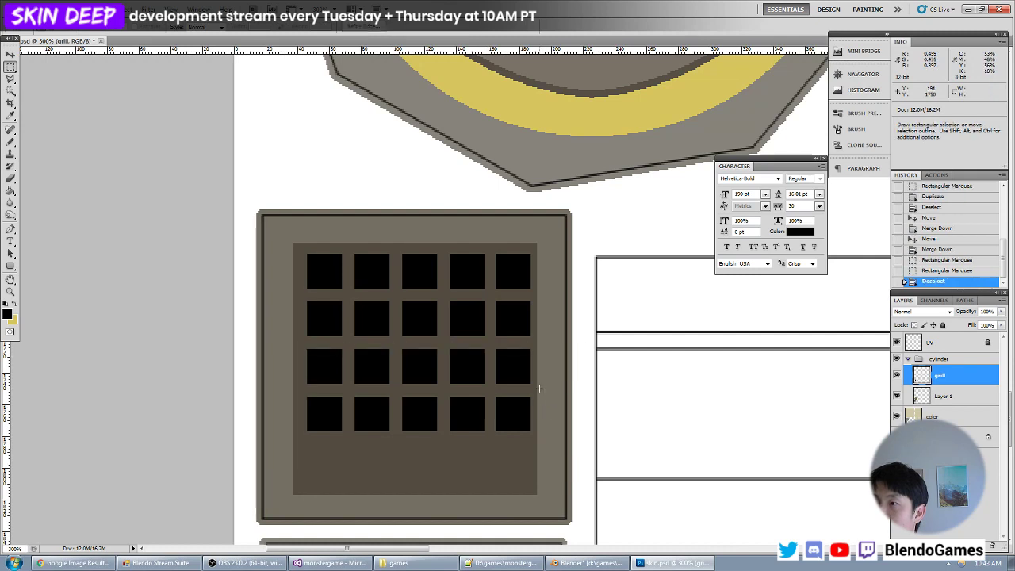
# - Duplicate the lowest row of squares to form a fifth row, and nudge the grid to centre it in the inner panel
pyautogui.moveTo(538, 388); pyautogui.dragTo(236, 485)
pyautogui.press('v')
pyautogui.keyDown('alt'); pyautogui.keyDown('shift'); pyautogui.moveTo(494, 420); pyautogui.dragTo(498, 467); pyautogui.keyUp('shift'); pyautogui.keyUp('alt')
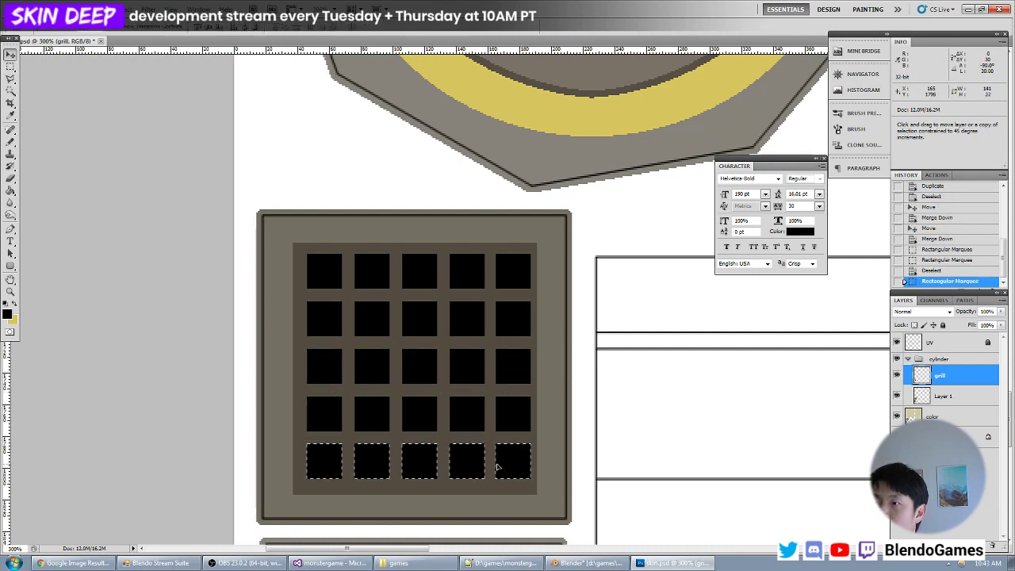
pyautogui.hotkey('ctrl', 'd')
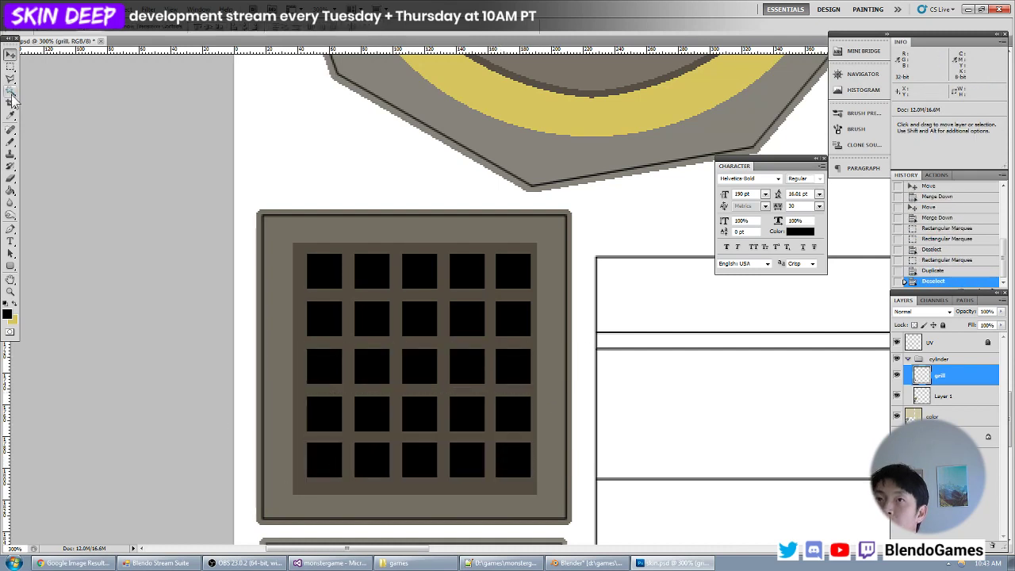
pyautogui.press('Down')
pyautogui.press('Down')
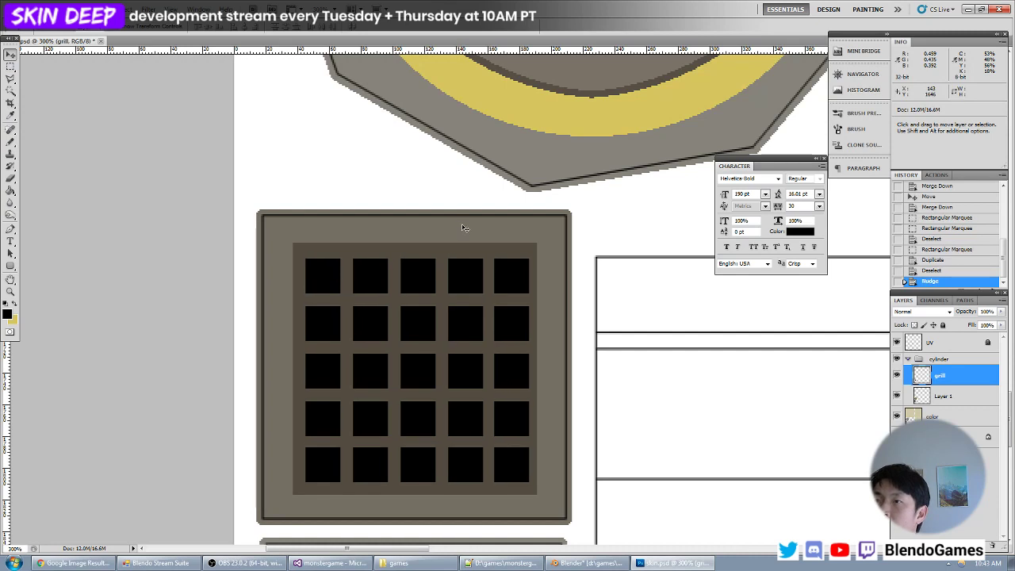
pyautogui.press('Left')
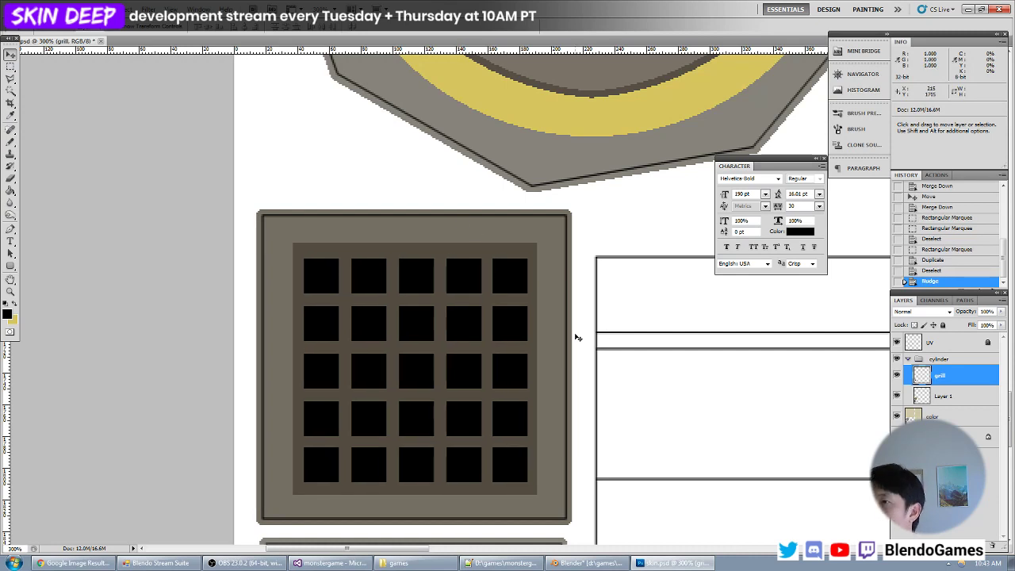
# - Save the texture, switch to Blender and reload it to examine the square-grid grilles on the cylinder's faces
pyautogui.hotkey('alt', 'Tab')
pyautogui.hotkey('alt', 'r')
pyautogui.scroll(-3, 380, 297)
pyautogui.moveTo(317, 317); pyautogui.dragTo(267, 303, button='middle')
pyautogui.scroll(-2, 305, 282)
pyautogui.scroll(3, 288, 298)
pyautogui.scroll(3, 295, 343)
pyautogui.scroll(-8, 366, 339)
pyautogui.scroll(6, 354, 307)
pyautogui.scroll(-6, 257, 317)
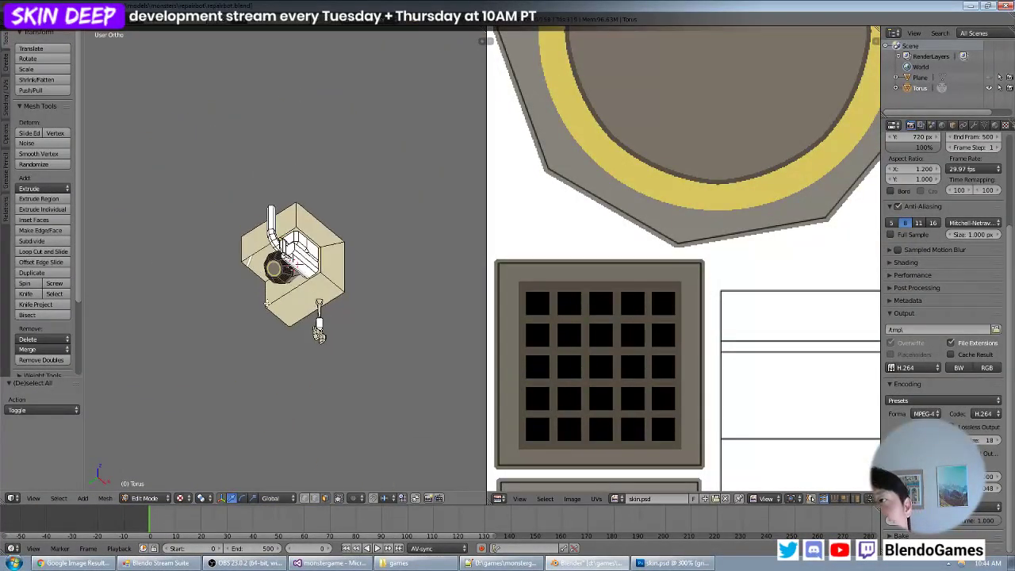
pyautogui.moveTo(318, 333); pyautogui.dragTo(311, 310, button='middle')
pyautogui.scroll(5, 301, 316)
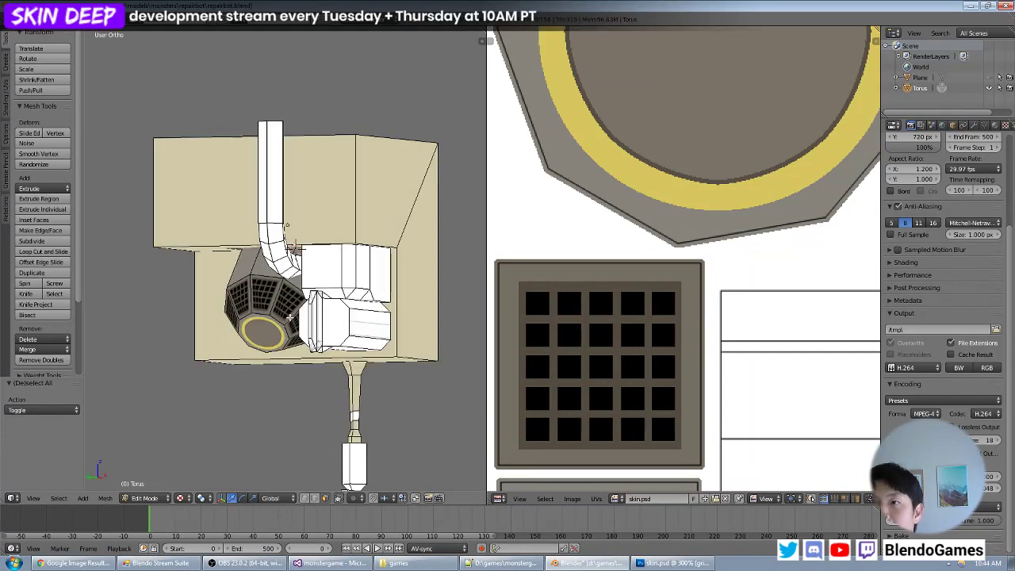
pyautogui.scroll(4, 306, 330)
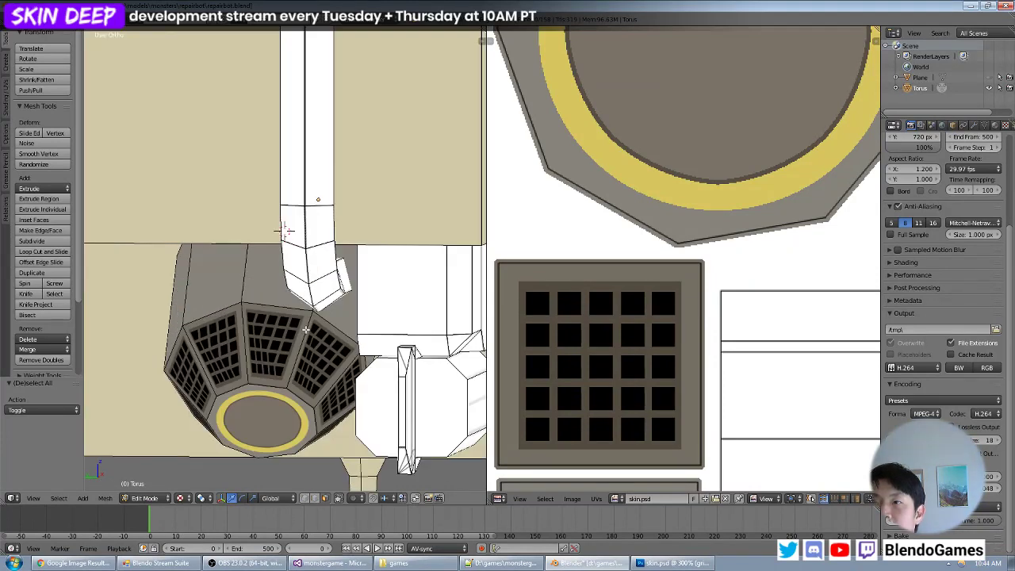
# - Switch to Photoshop, add a new layer above grill, and hide the grill layer
pyautogui.hotkey('alt', 'Tab')
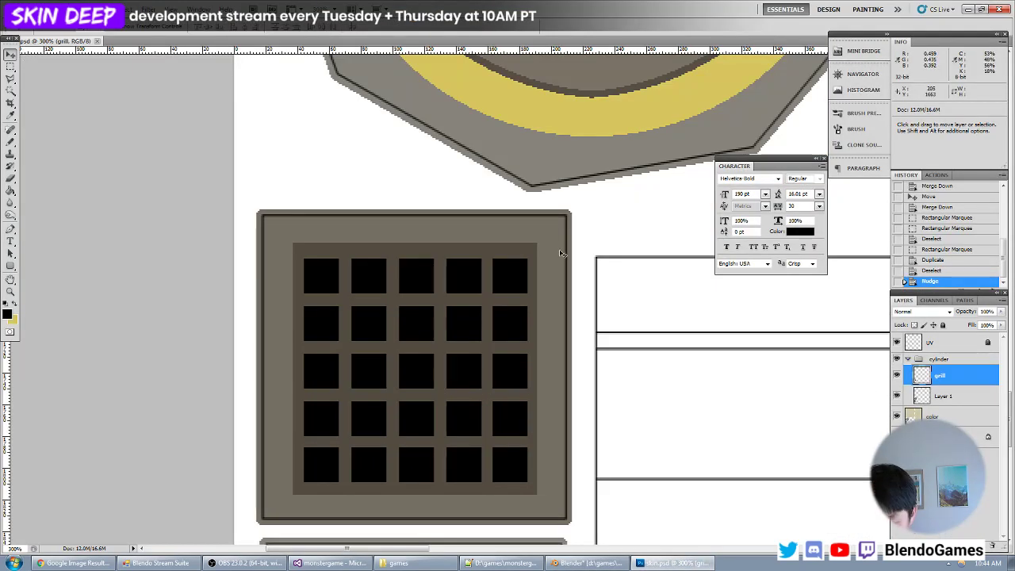
pyautogui.hotkey('ctrl', 'shift', 'n')
pyautogui.press('Return')
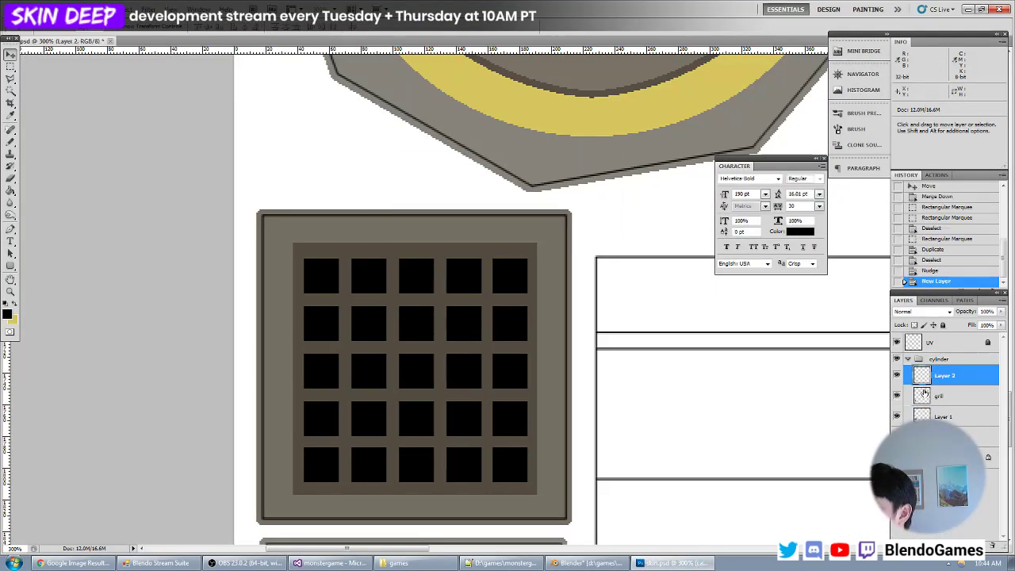
pyautogui.click(896, 395)
pyautogui.press('b')
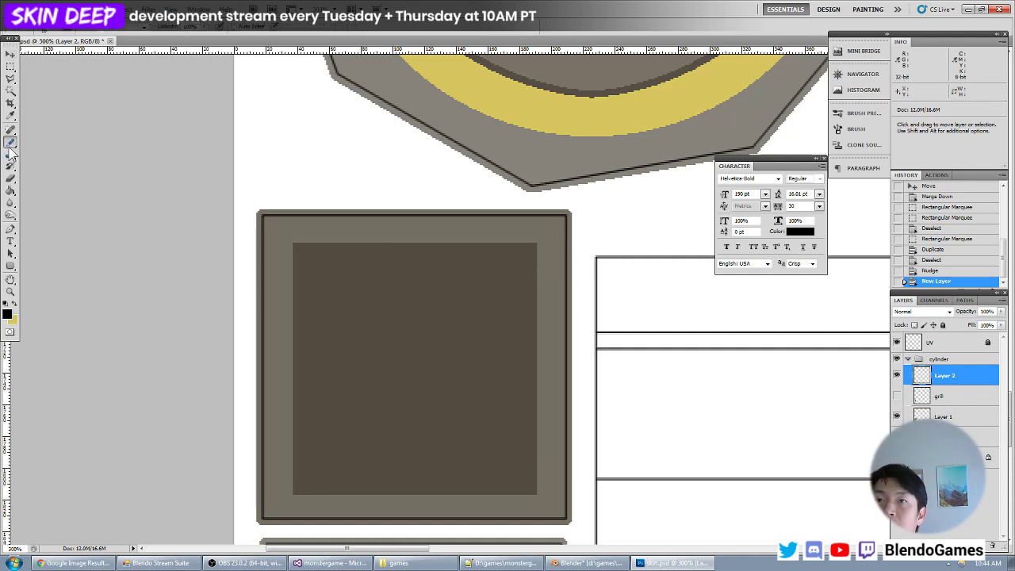
pyautogui.click(49, 27)
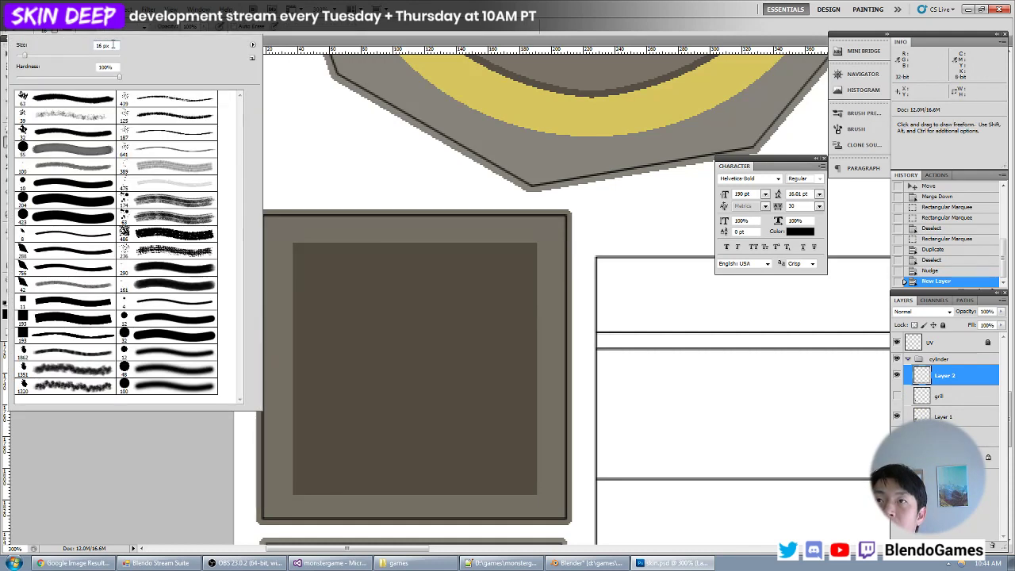
pyautogui.write('4')
pyautogui.keyDown('shift'); pyautogui.moveTo(347, 348); pyautogui.dragTo(472, 348); pyautogui.keyUp('shift')
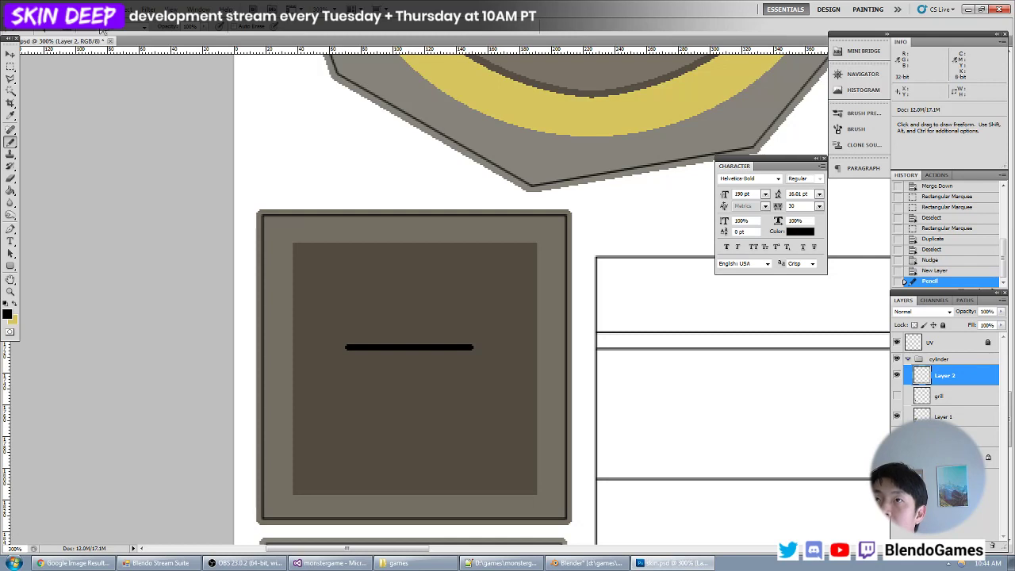
pyautogui.hotkey('ctrl', 'z')
# - Draw a thicker black horizontal bar with the Pencil across the lower part of the inner panel on the new layer
pyautogui.click(57, 29)
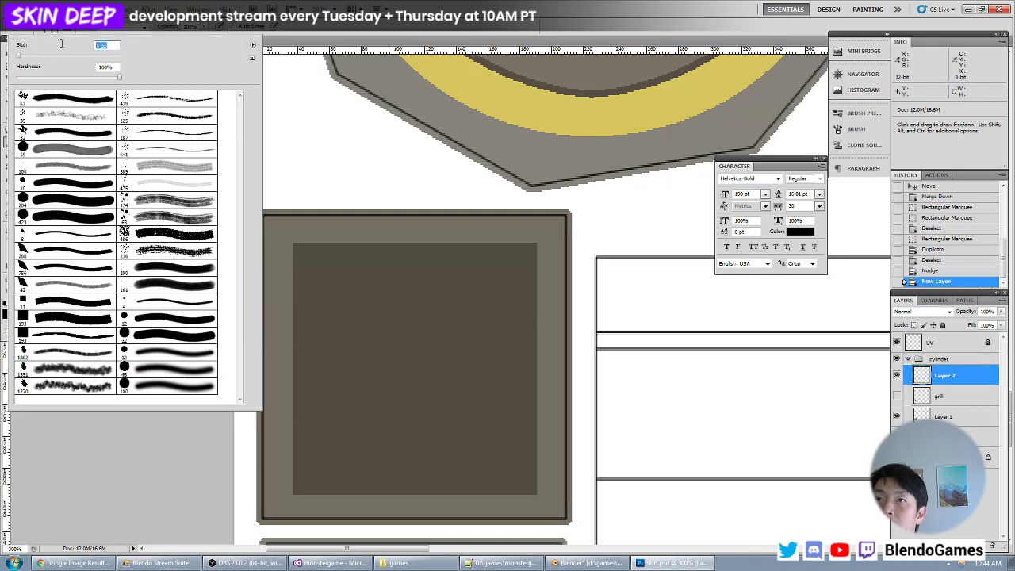
pyautogui.press('Return')
pyautogui.keyDown('shift'); pyautogui.moveTo(327, 388); pyautogui.dragTo(458, 388); pyautogui.keyUp('shift')
pyautogui.hotkey('ctrl', 'z')
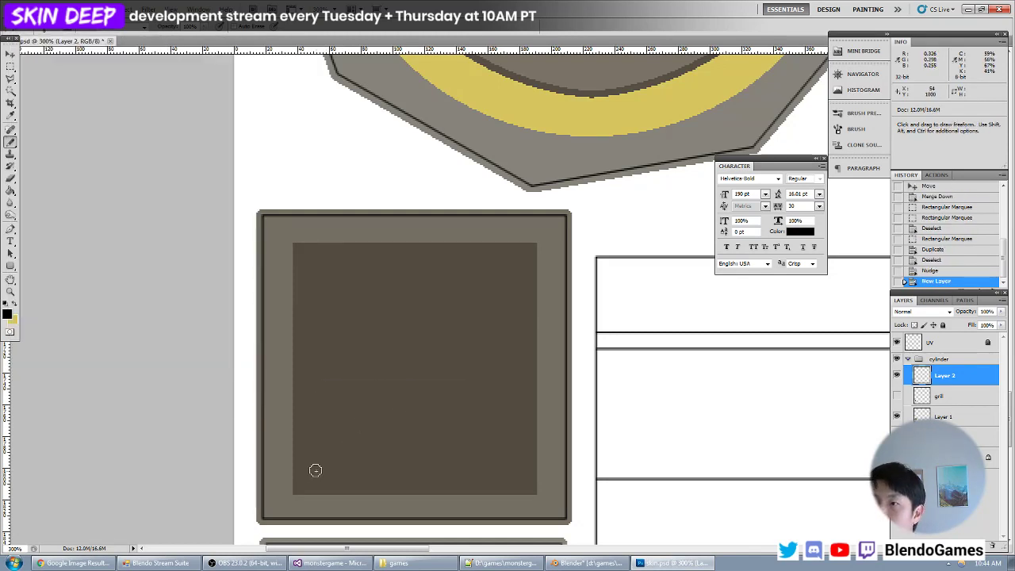
pyautogui.moveTo(312, 473); pyautogui.dragTo(500, 467)
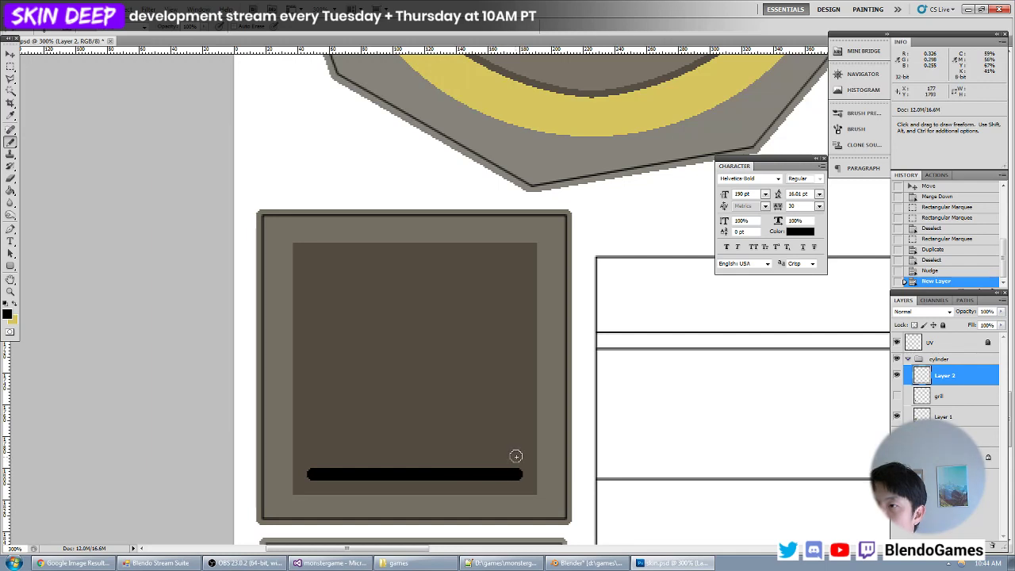
# - Copy the black bar upward repeatedly, merging the copies into one layer, to fill the inner panel with evenly spaced slats
pyautogui.press('v')
pyautogui.keyDown('alt'); pyautogui.moveTo(482, 458); pyautogui.dragTo(476, 382); pyautogui.keyUp('alt')
pyautogui.hotkey('ctrl', 'e')
pyautogui.hotkey('ctrl', 'e')
pyautogui.keyDown('alt'); pyautogui.moveTo(478, 426); pyautogui.dragTo(481, 289); pyautogui.keyUp('alt')
pyautogui.hotkey('ctrl', 'e')
# - Delete the surplus slat above the inner panel, and nudge the remaining seven slats up to centre them
pyautogui.press('m')
pyautogui.moveTo(592, 197); pyautogui.dragTo(270, 249)
pyautogui.press('Delete')
pyautogui.press('v')
pyautogui.hotkey('ctrl', 'd')
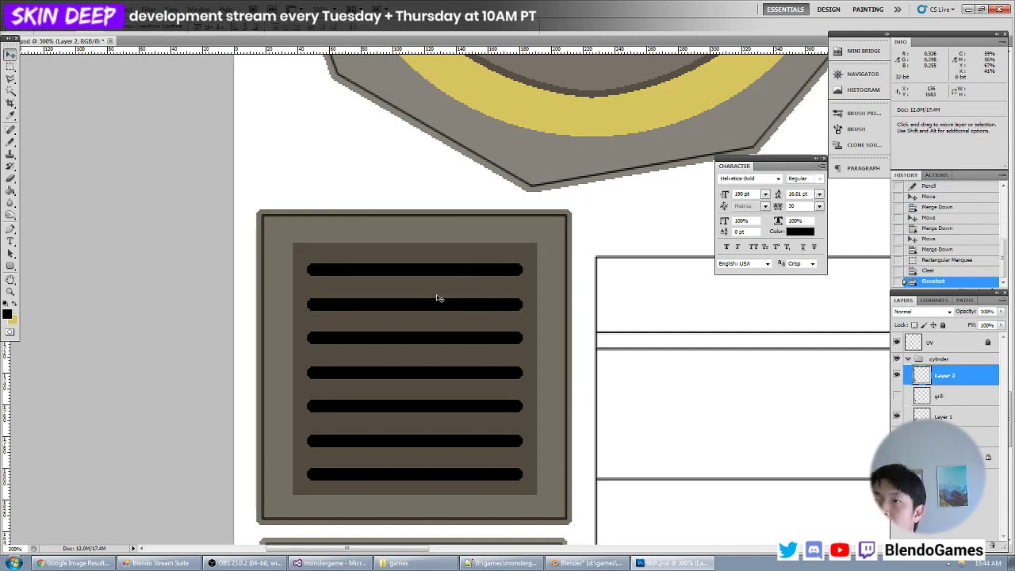
pyautogui.press('Up')
pyautogui.press('Up')
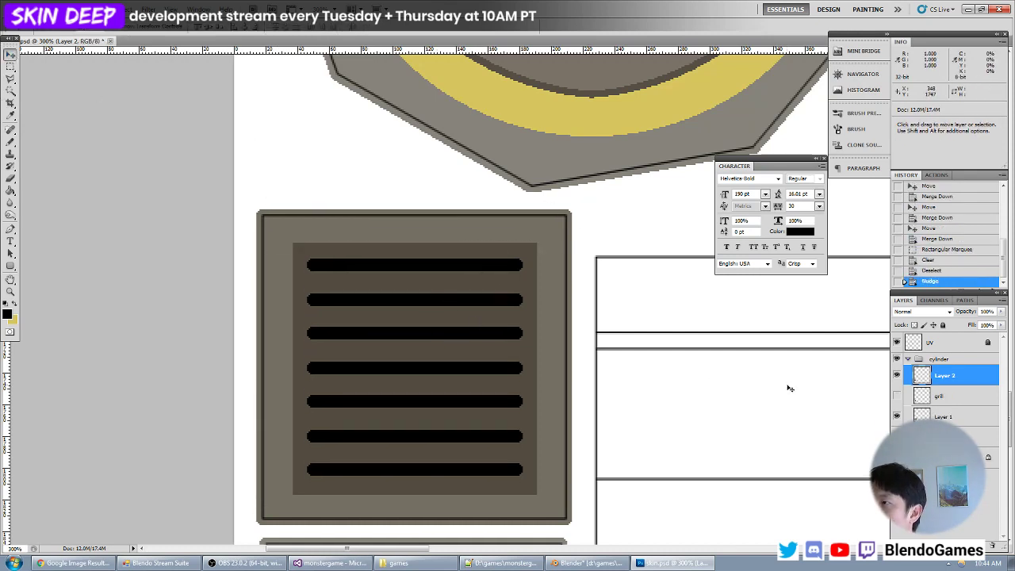
# - Save the slatted version, switch to Blender and reload the texture to check the slats on the cylinder's faces
pyautogui.hotkey('alt', 'Tab')
pyautogui.hotkey('alt', 'r')
pyautogui.scroll(-6, 302, 308)
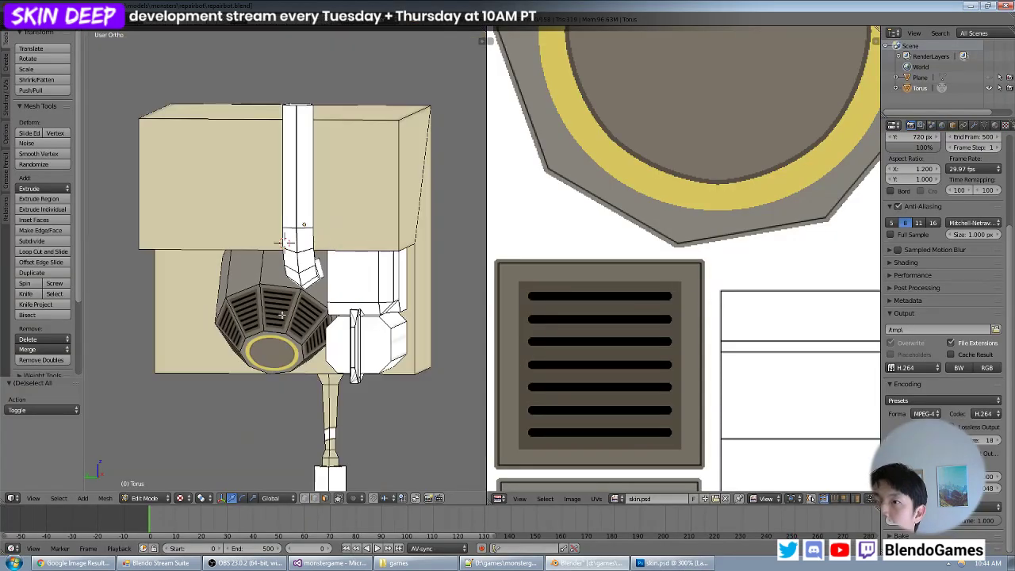
# - Inspect the slatted cylinder faces, return to Photoshop and delete the hidden grill layer from the cylinder group
pyautogui.moveTo(282, 315); pyautogui.dragTo(252, 290, button='middle')
pyautogui.scroll(4, 396, 268)
pyautogui.scroll(-4, 262, 277)
pyautogui.scroll(3, 252, 290)
pyautogui.hotkey('alt', 'Tab')
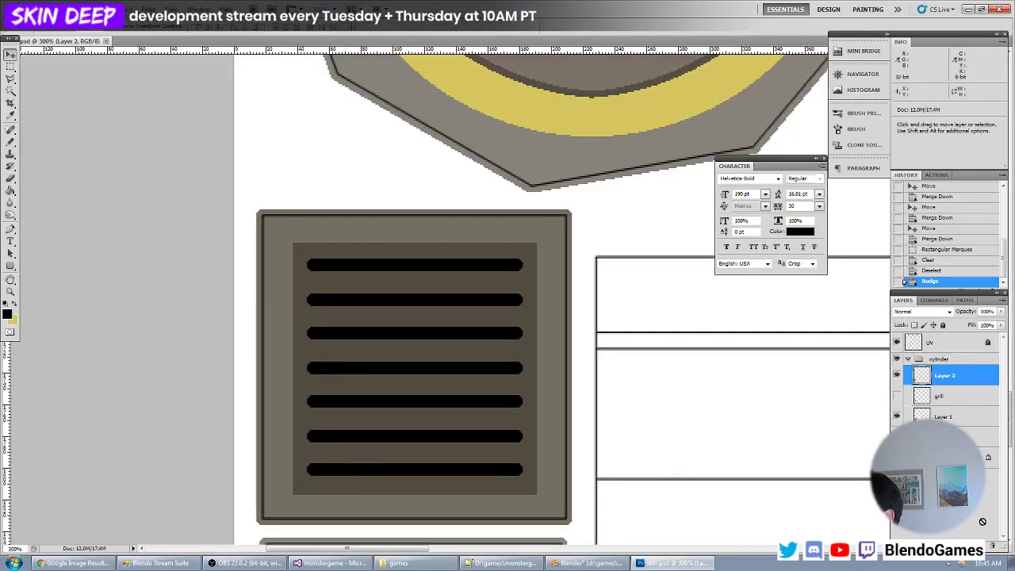
pyautogui.moveTo(992, 544); pyautogui.dragTo(991, 544)
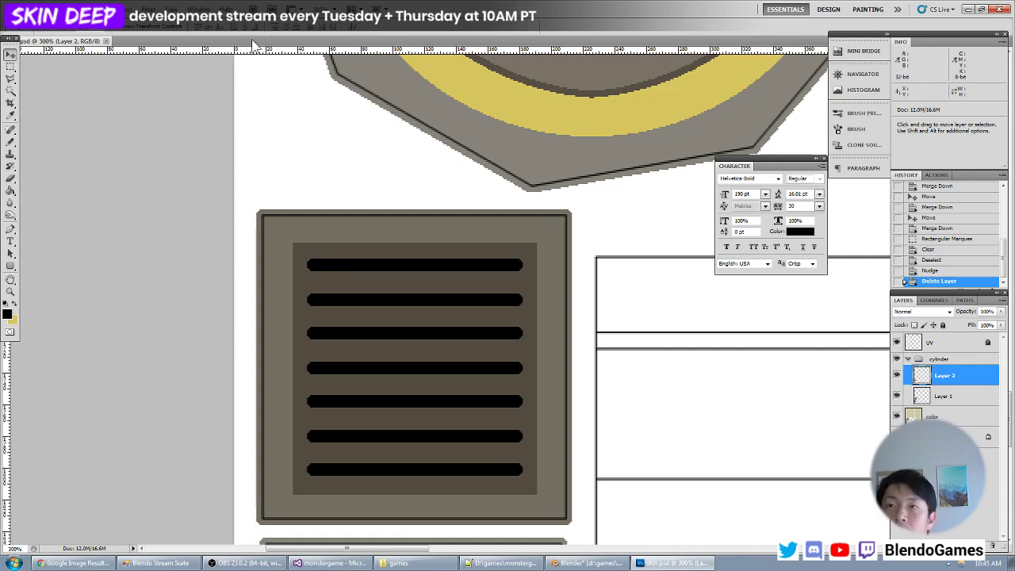
# - Choose the Elliptical Marquee, make yellow the foreground colour and add a new layer above the slats
pyautogui.hotkey('ctrl', '-')
pyautogui.hotkey('ctrl', '-')
pyautogui.hotkey('ctrl', '+')
pyautogui.hotkey('ctrl', '+')
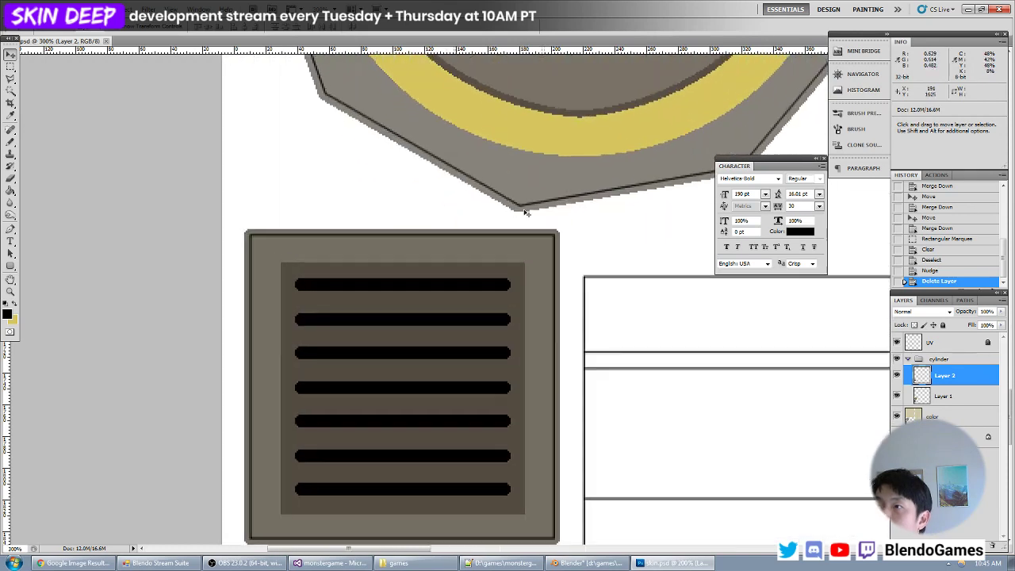
pyautogui.moveTo(498, 184); pyautogui.dragTo(476, 360)
pyautogui.moveTo(431, 261); pyautogui.dragTo(420, 330)
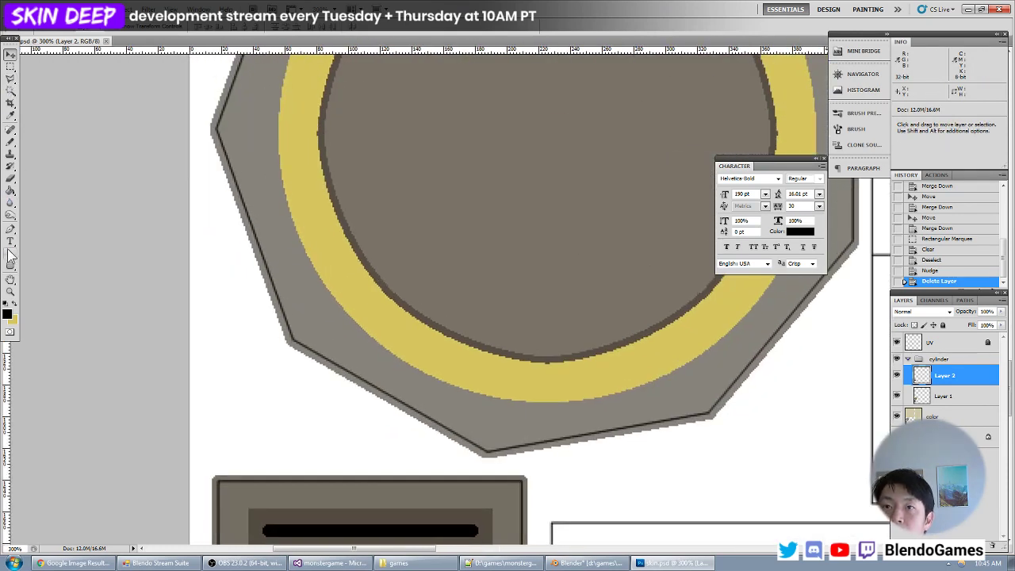
pyautogui.click(10, 266)
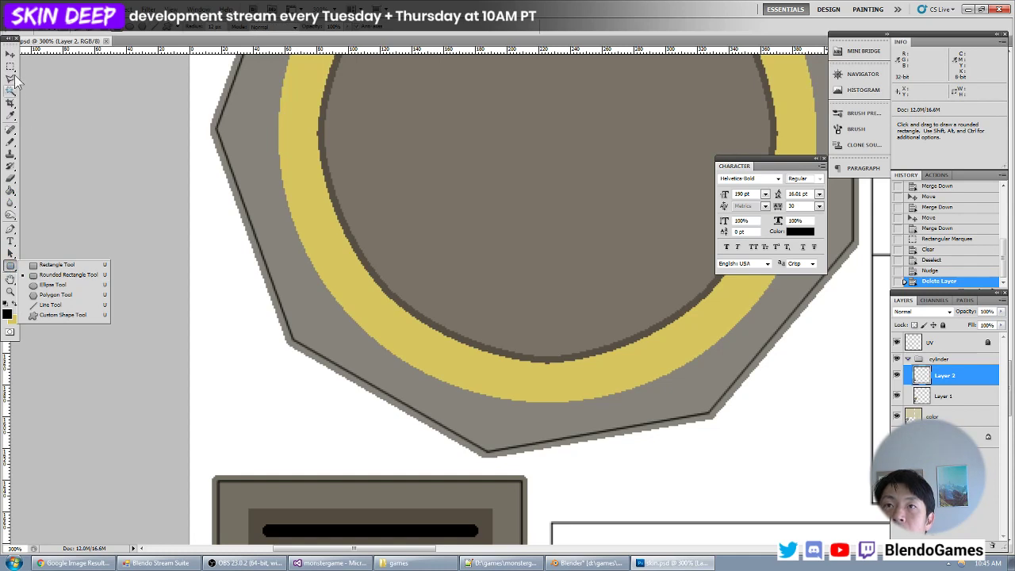
pyautogui.moveTo(10, 67); pyautogui.dragTo(34, 73)
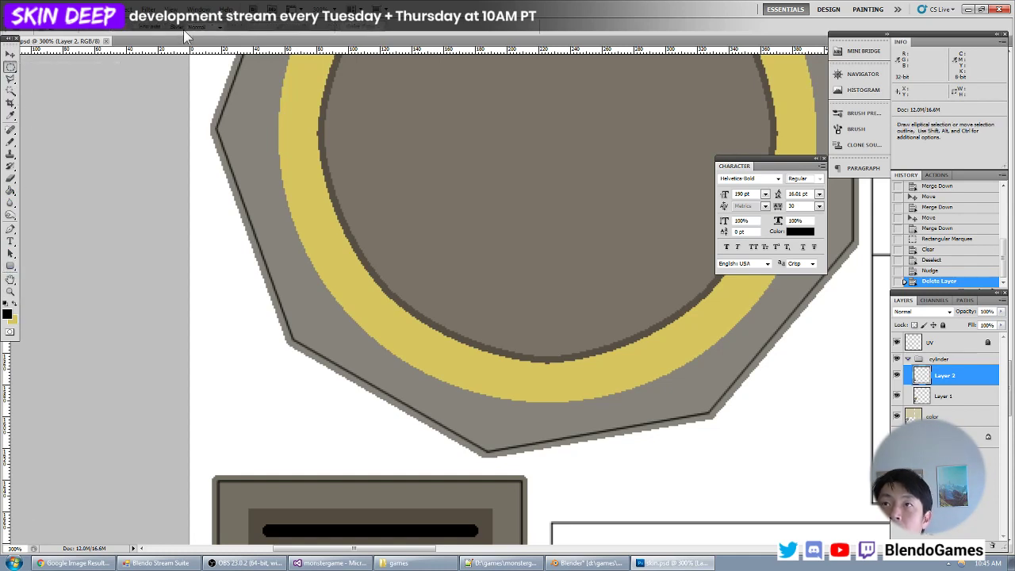
pyautogui.press('x')
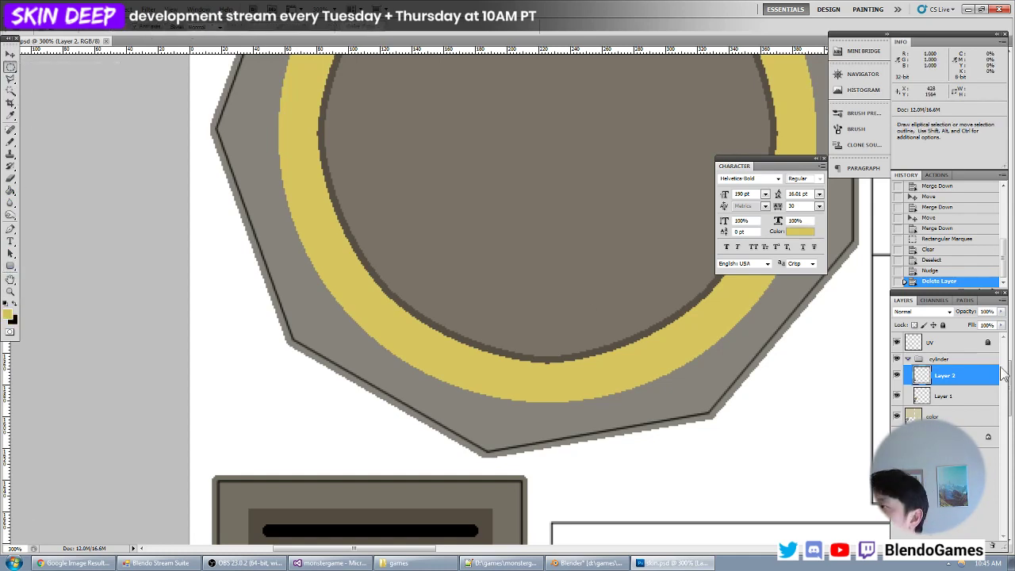
pyautogui.hotkey('ctrl', 'shift', 'n')
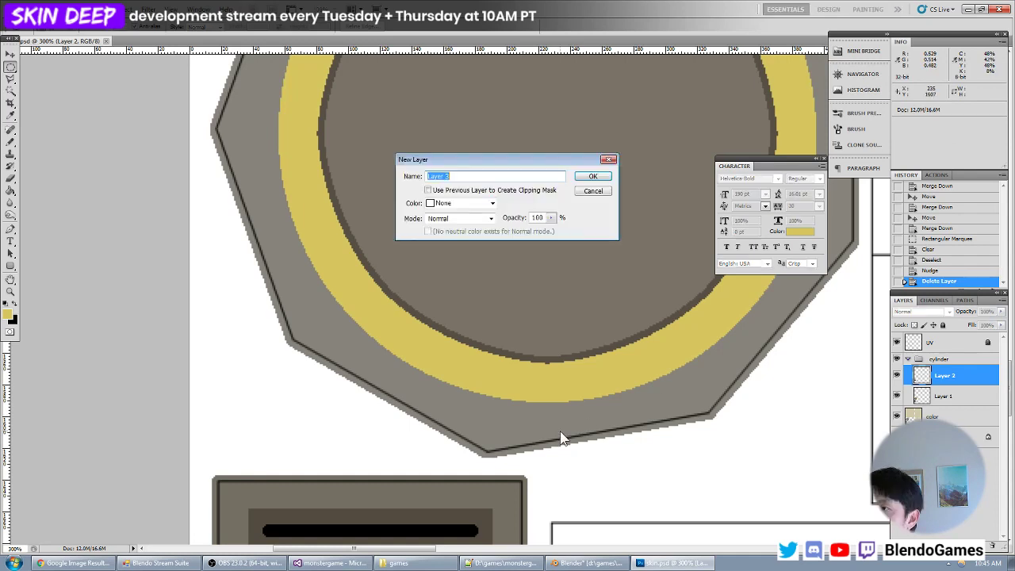
pyautogui.press('Return')
# - Select a circle about 78 px wide near the middle of the ringed disc, fill it with yellow and deselect
pyautogui.moveTo(650, 461); pyautogui.dragTo(503, 376)
pyautogui.moveTo(498, 341); pyautogui.dragTo(504, 521)
pyautogui.keyDown('shift'); pyautogui.moveTo(359, 190); pyautogui.dragTo(482, 313); pyautogui.keyUp('shift')
pyautogui.hotkey('alt', 'BackSpace')
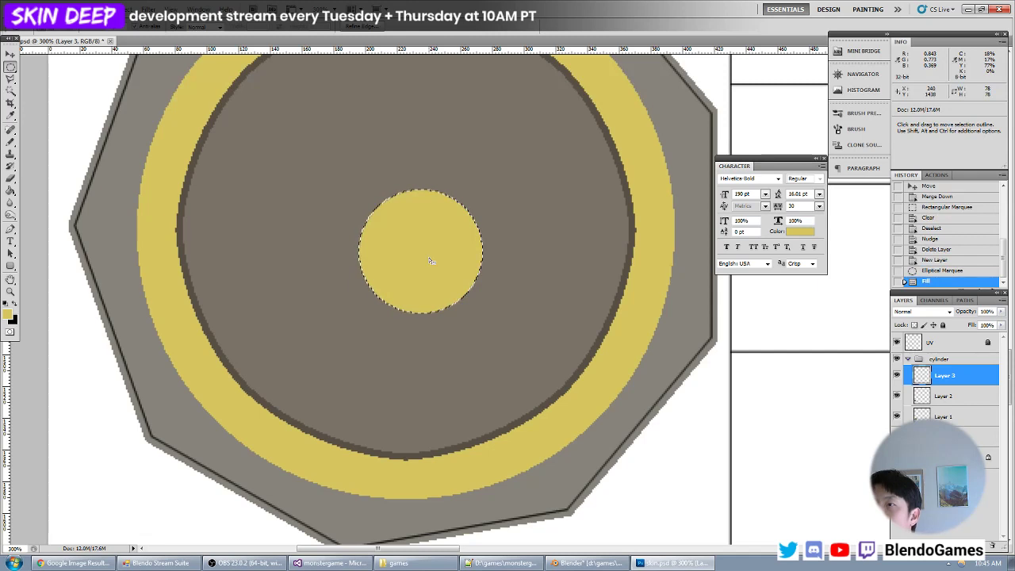
pyautogui.hotkey('ctrl', 'd')
# - Examine the edge pixels of the filled yellow circle at several magnifications
pyautogui.keyDown('alt'); pyautogui.scroll(5, 484, 274); pyautogui.keyUp('alt')
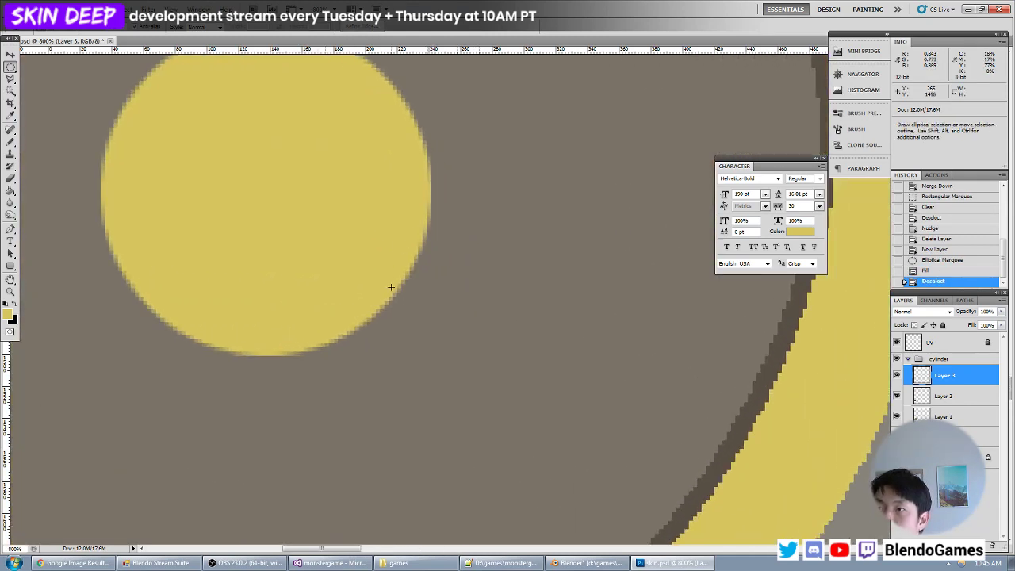
pyautogui.hotkey('ctrl', '-')
pyautogui.hotkey('ctrl', '-')
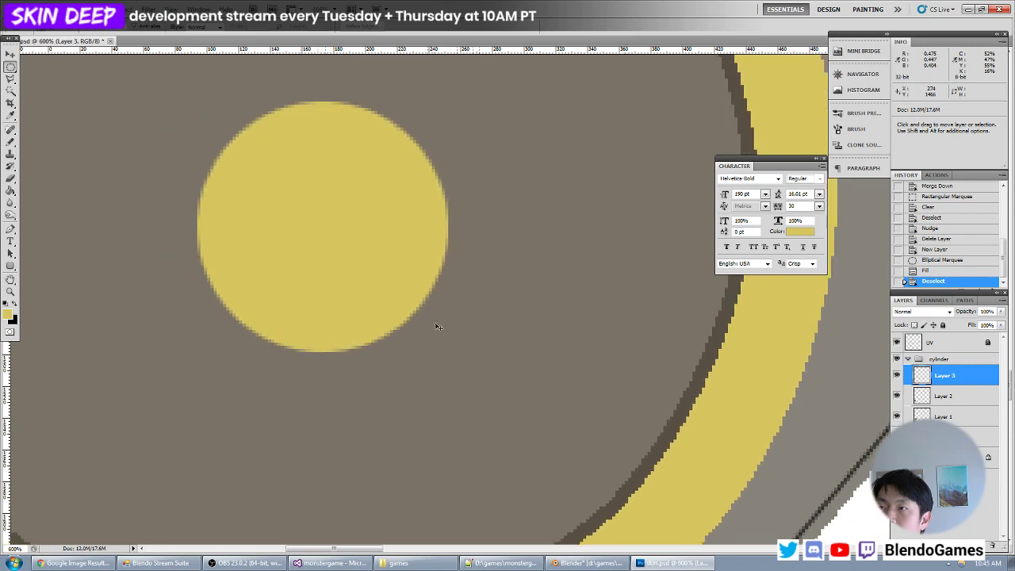
pyautogui.hotkey('ctrl', '+')
pyautogui.hotkey('ctrl', '+')
pyautogui.hotkey('ctrl', '+')
pyautogui.moveTo(326, 279); pyautogui.dragTo(469, 335)
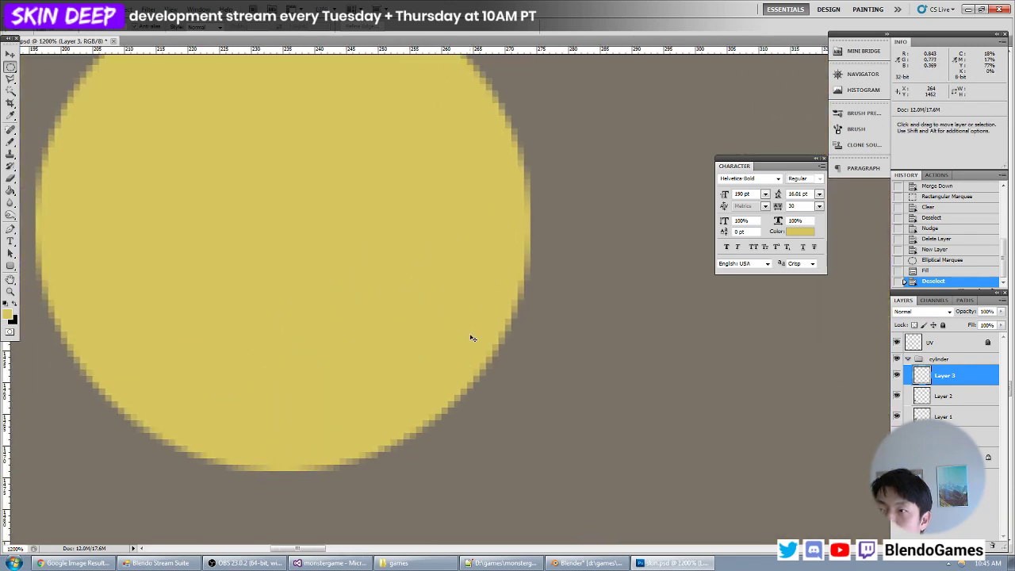
pyautogui.hotkey('ctrl', '-')
pyautogui.hotkey('ctrl', '-')
pyautogui.keyDown('alt'); pyautogui.scroll(-6, 472, 337); pyautogui.keyUp('alt')
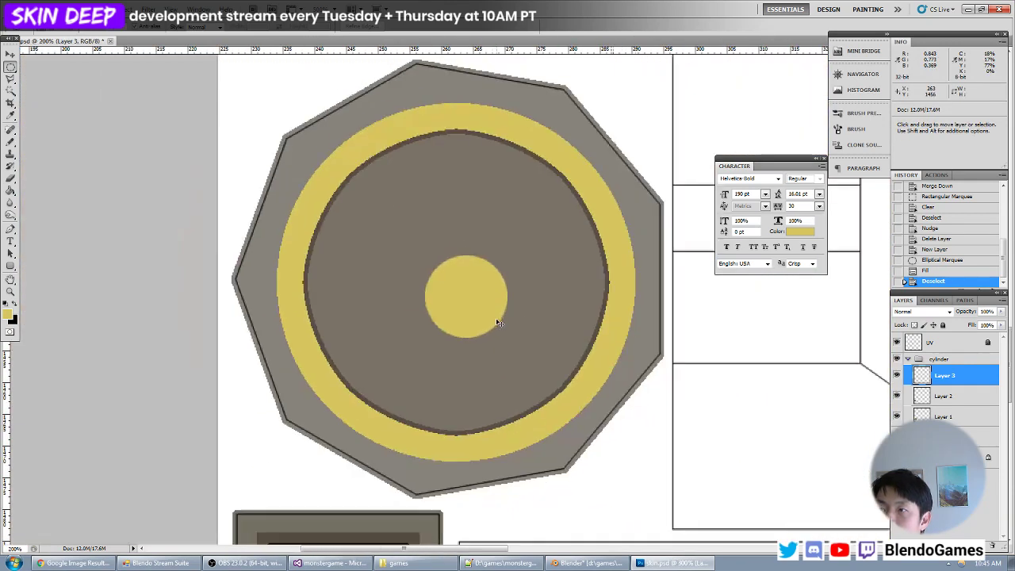
pyautogui.keyDown('alt'); pyautogui.scroll(-1, 523, 313); pyautogui.keyUp('alt')
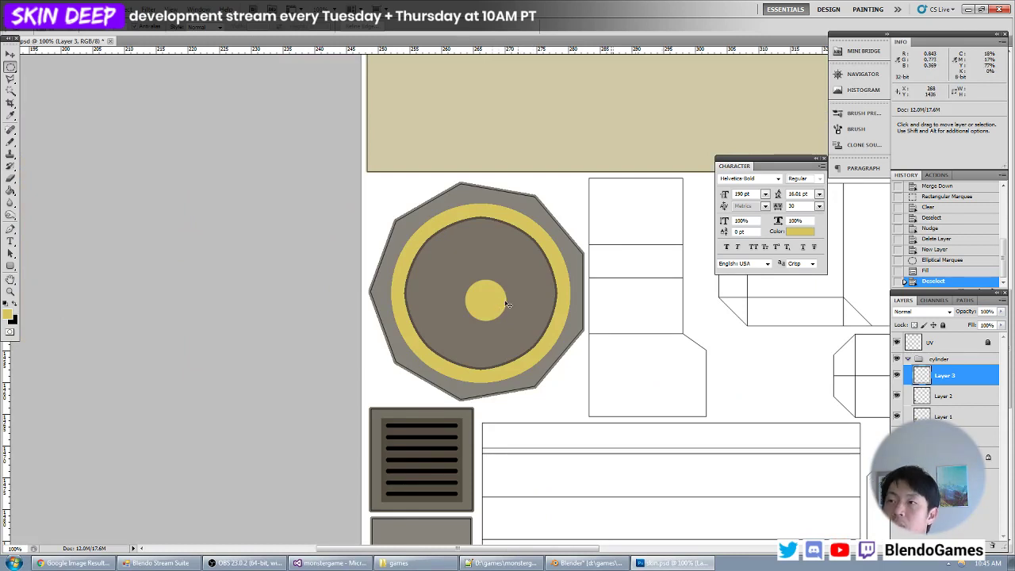
pyautogui.keyDown('alt'); pyautogui.scroll(2, 506, 304); pyautogui.keyUp('alt')
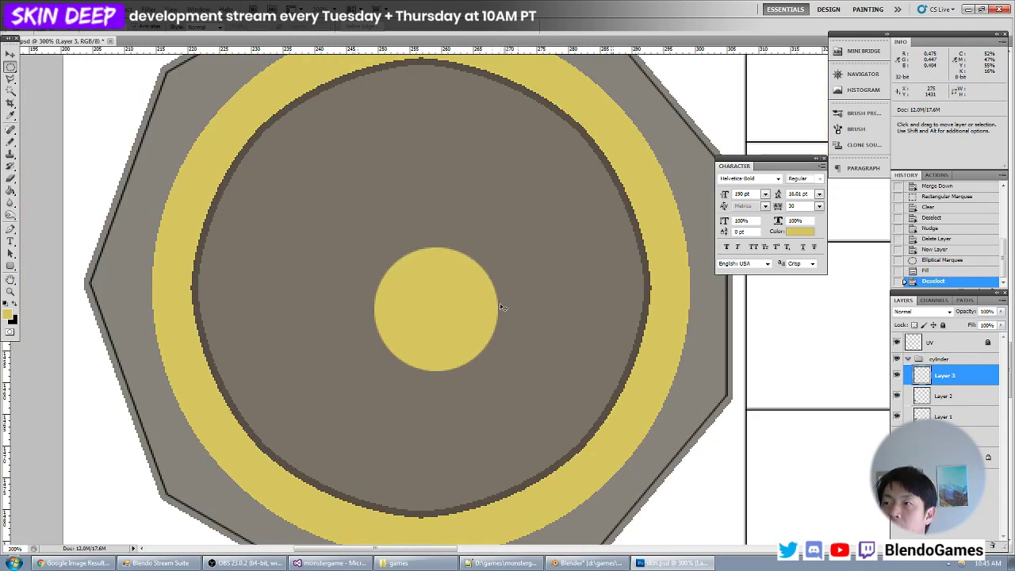
pyautogui.keyDown('alt'); pyautogui.scroll(2, 602, 349); pyautogui.keyUp('alt')
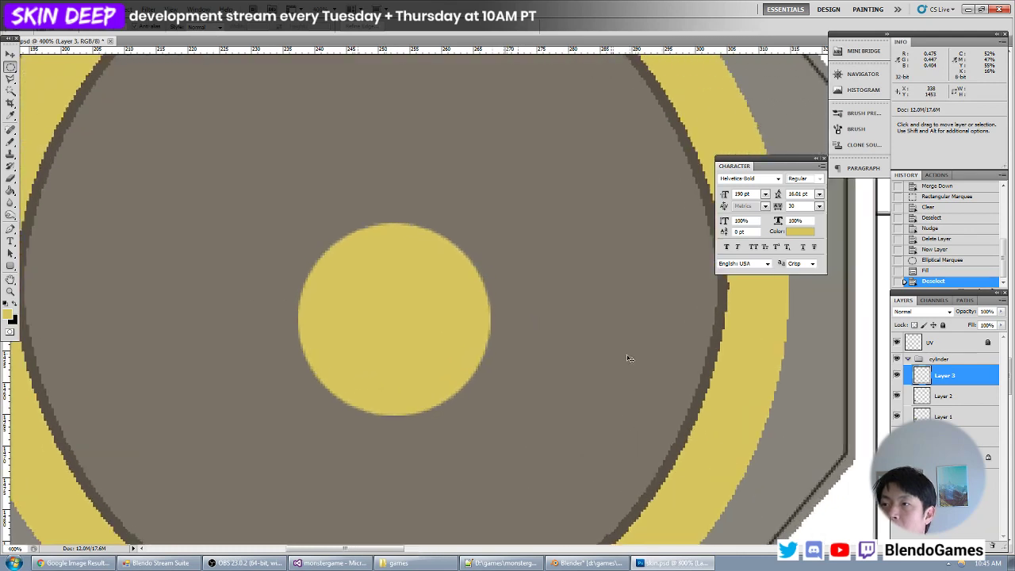
# - Inspect the yellow ring's edge pixels and compare them with the small circle's edge
pyautogui.keyDown('ctrl'); pyautogui.hscroll(5, 539, 344); pyautogui.keyUp('ctrl')
pyautogui.keyDown('alt'); pyautogui.scroll(2, 627, 351); pyautogui.keyUp('alt')
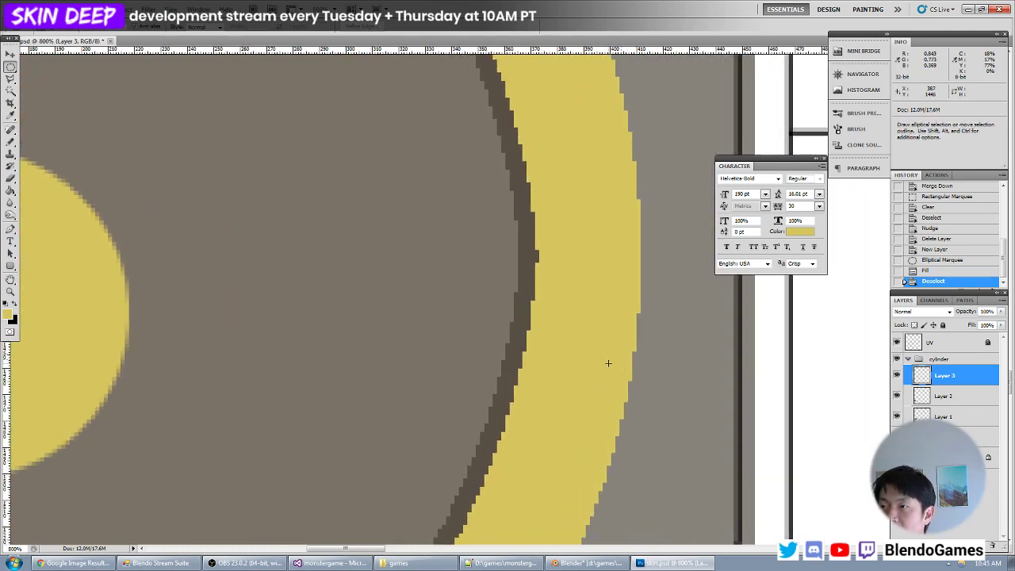
pyautogui.scroll(-3, 550, 224)
pyautogui.keyDown('ctrl'); pyautogui.hscroll(-2, 528, 290); pyautogui.keyUp('ctrl')
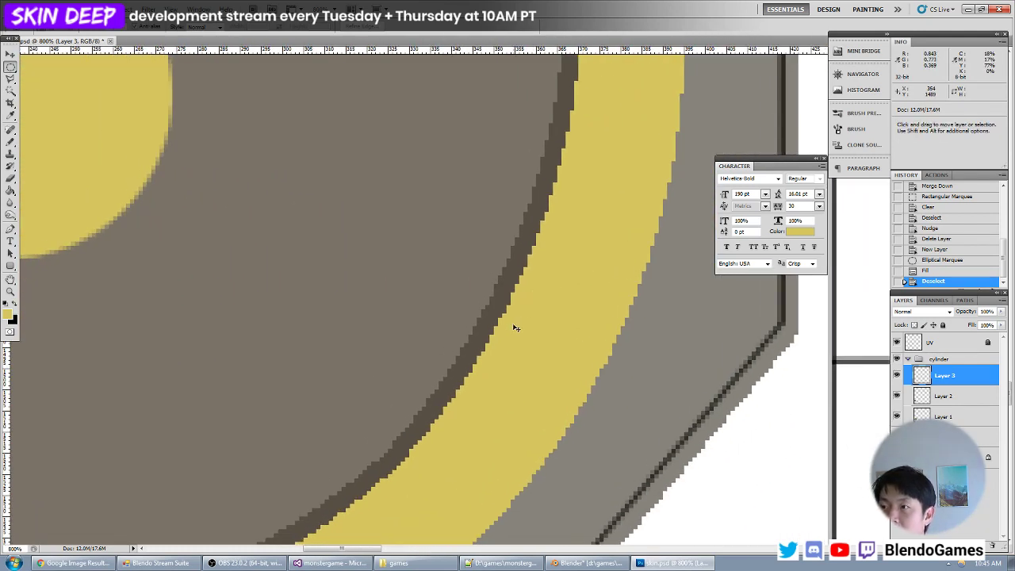
pyautogui.keyDown('alt'); pyautogui.scroll(-2, 516, 330); pyautogui.keyUp('alt')
pyautogui.keyDown('alt'); pyautogui.scroll(3, 507, 335); pyautogui.keyUp('alt')
pyautogui.keyDown('alt'); pyautogui.scroll(-1, 508, 336); pyautogui.keyUp('alt')
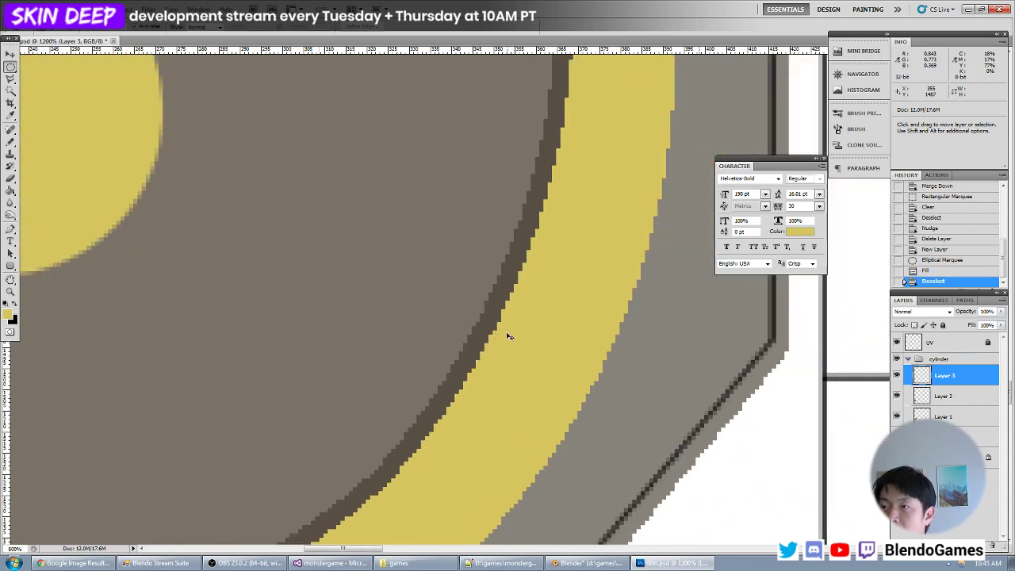
pyautogui.keyDown('alt'); pyautogui.scroll(-4, 508, 337); pyautogui.keyUp('alt')
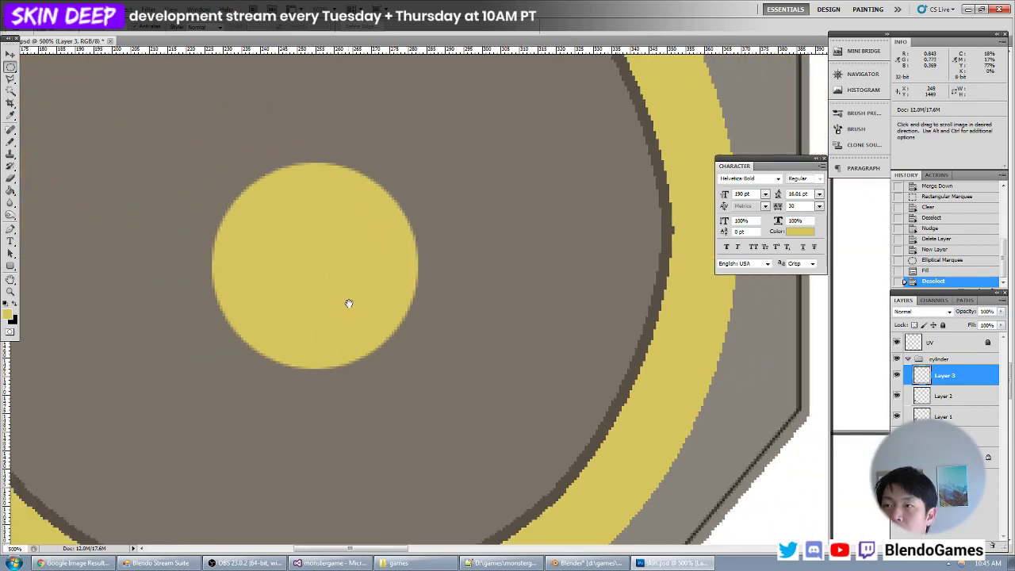
pyautogui.moveTo(348, 304); pyautogui.dragTo(456, 361)
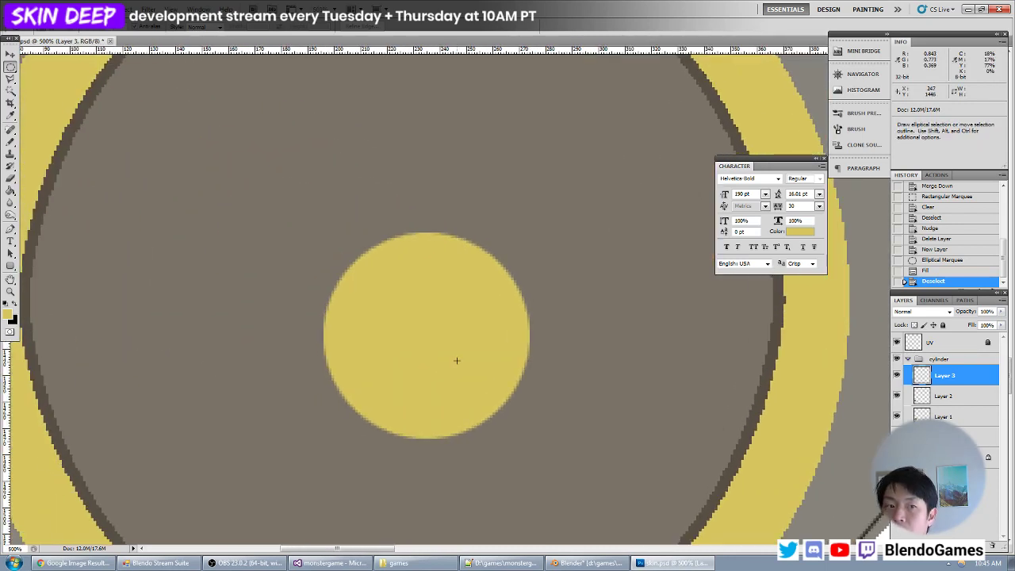
# - Set the foreground to bright green (#00ff24), try a Paint Bucket fill on the yellow circle and undo it
pyautogui.click(10, 193)
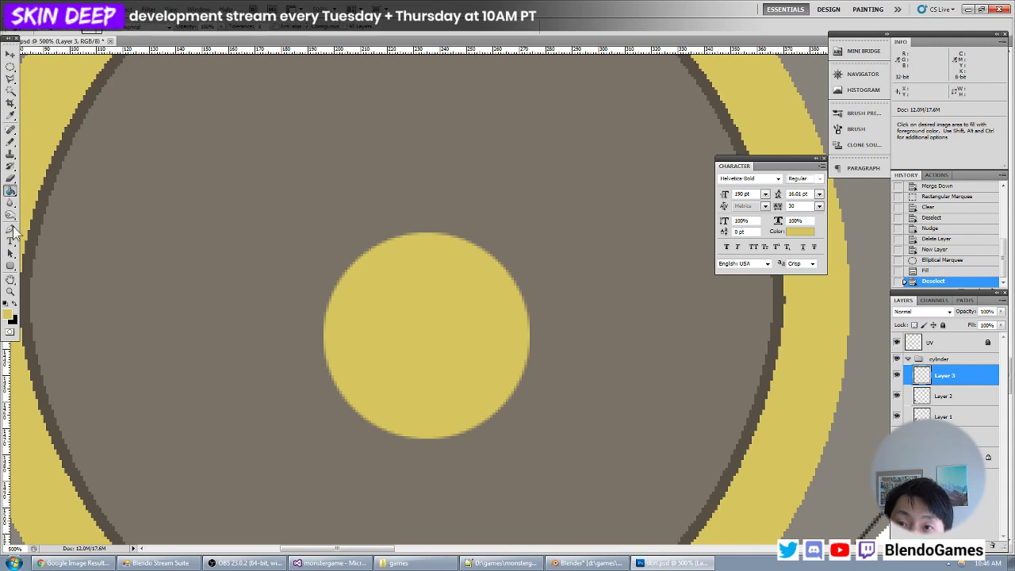
pyautogui.click(9, 315)
pyautogui.moveTo(188, 286); pyautogui.dragTo(188, 325)
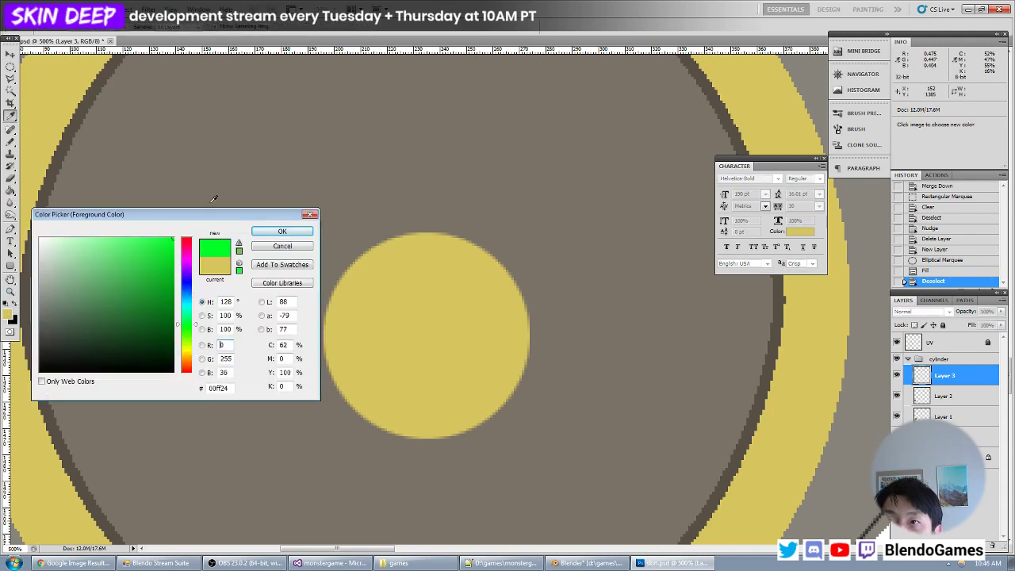
pyautogui.press('Return')
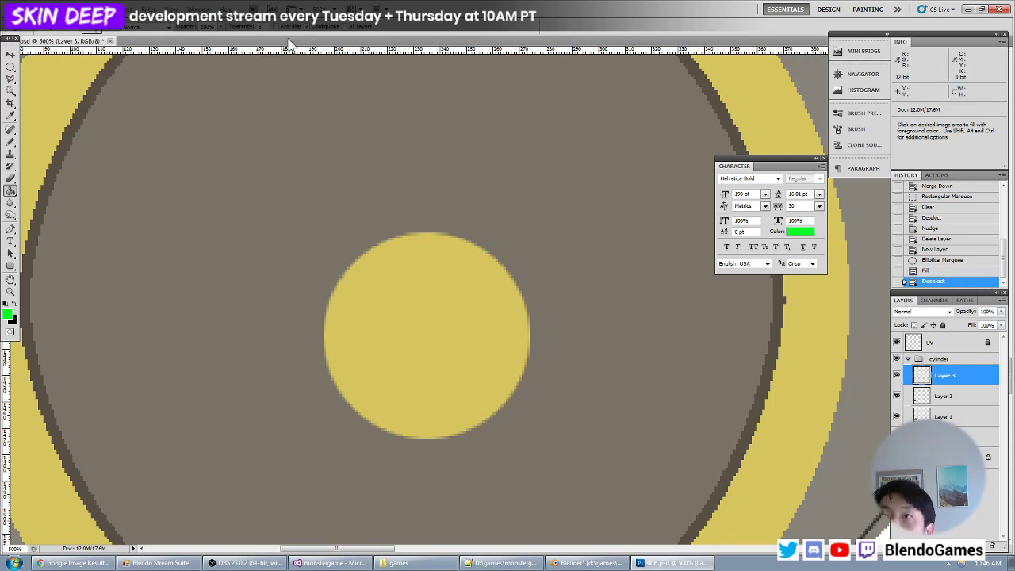
pyautogui.click(403, 328)
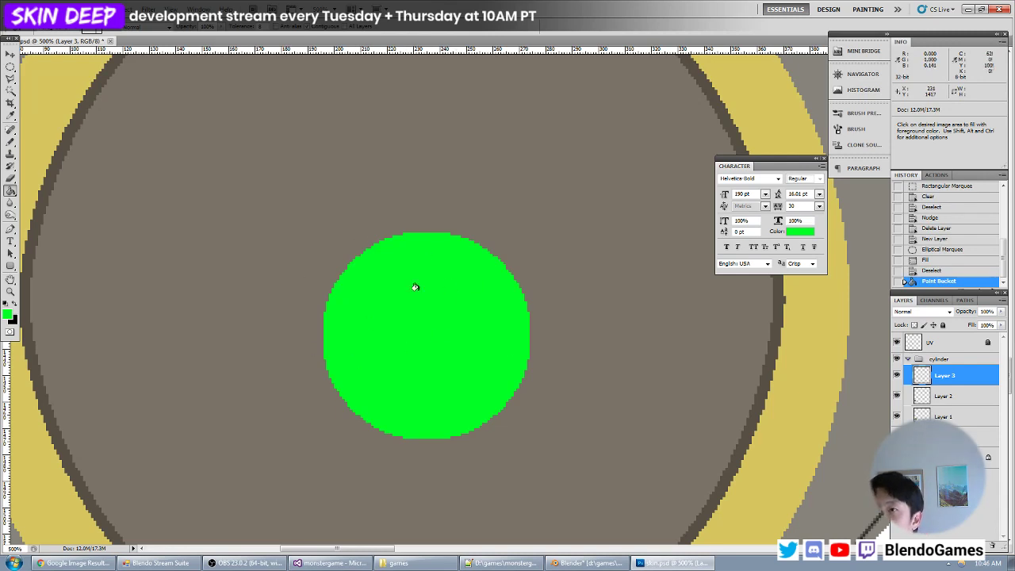
pyautogui.hotkey('ctrl', 'z')
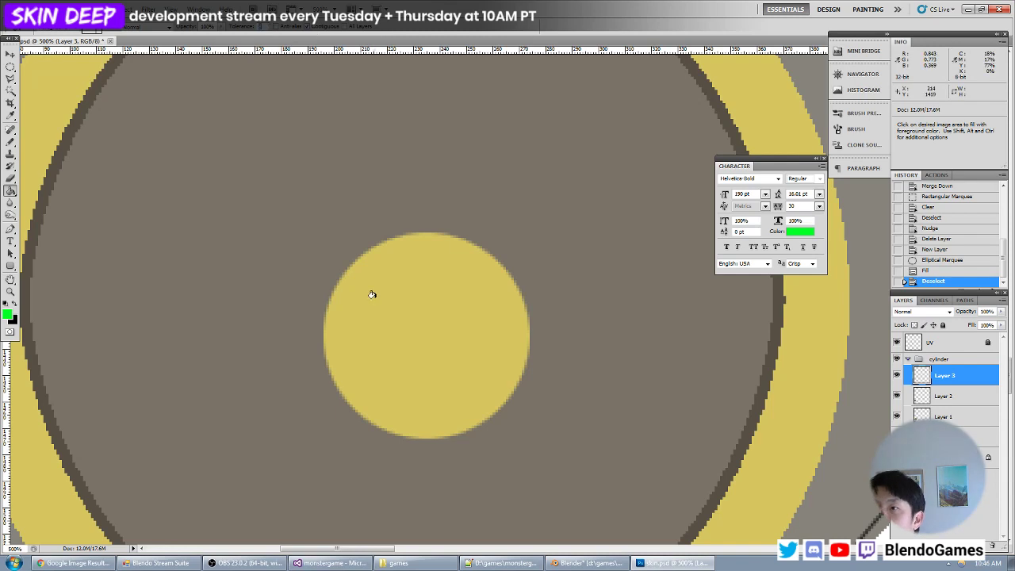
# - Try the green Paint Bucket fill on the circle twice more, toggling its layer's visibility between tries and undoing each fill
pyautogui.click(396, 312)
pyautogui.hotkey('ctrl', 'z')
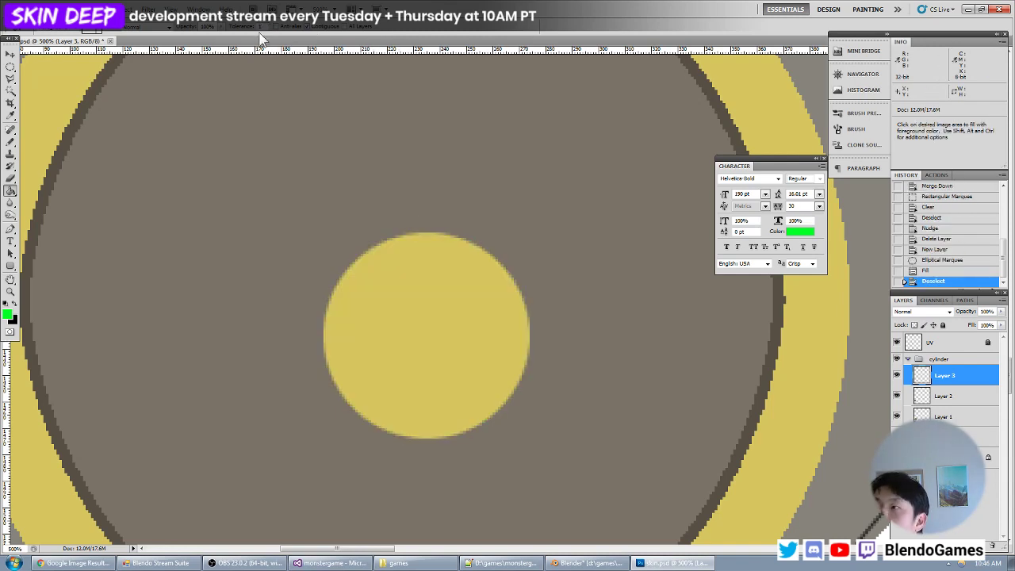
pyautogui.click(897, 375)
pyautogui.click(897, 375)
pyautogui.click(441, 285)
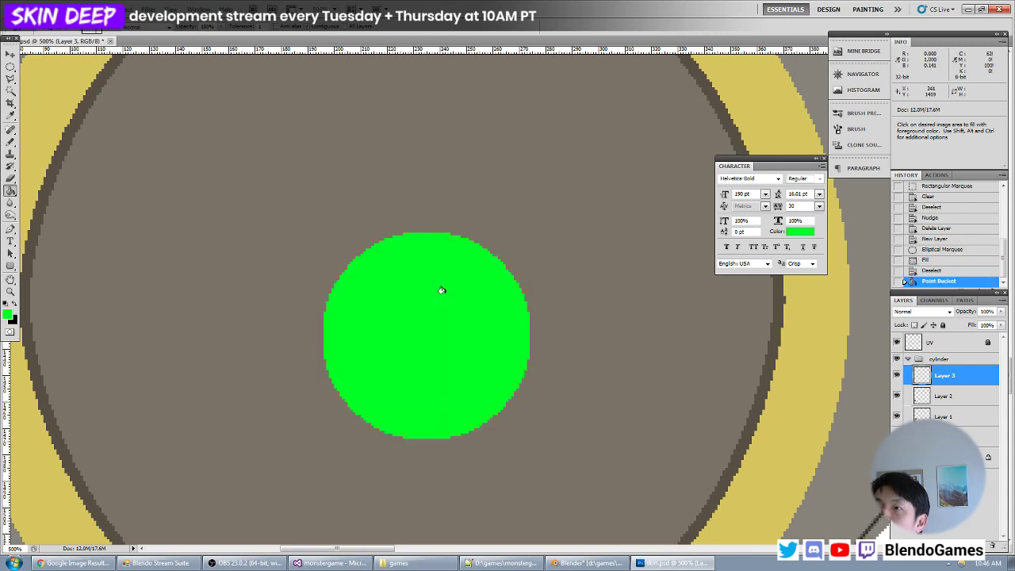
pyautogui.hotkey('ctrl', 'z')
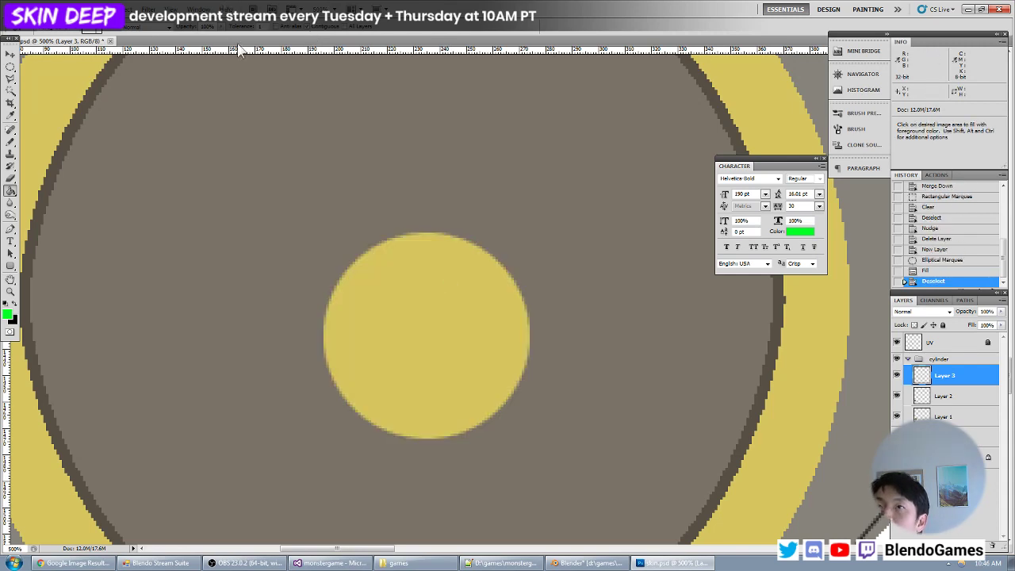
# - Delete the test circle's layer and switch back to the Move tool
pyautogui.click(993, 546)
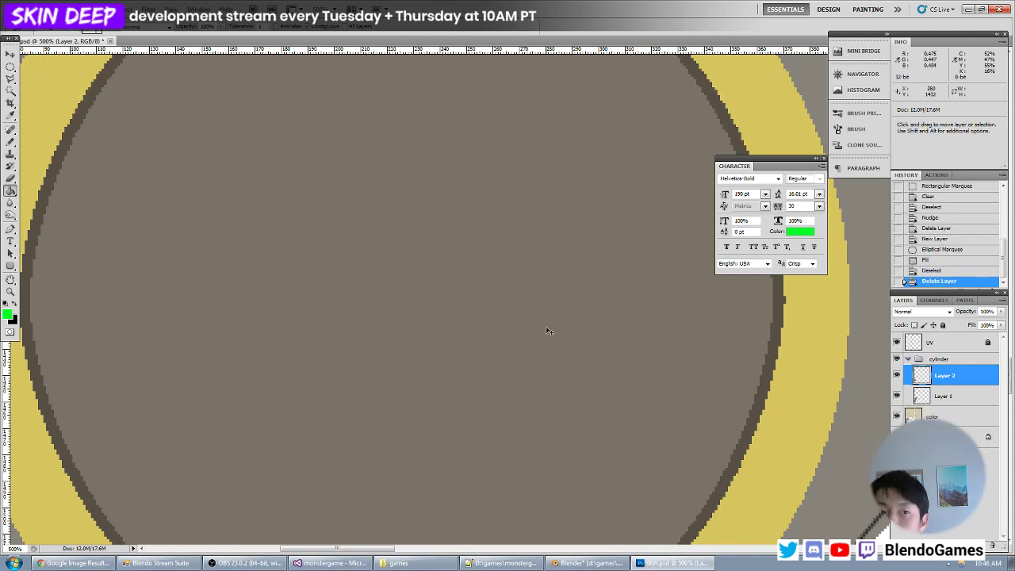
pyautogui.click(10, 54)
pyautogui.hotkey('ctrl', '-')
pyautogui.hotkey('ctrl', '-')
pyautogui.hotkey('ctrl', '-')
pyautogui.hotkey('ctrl', '-')
pyautogui.hotkey('ctrl', '-')
pyautogui.hotkey('ctrl', '-')
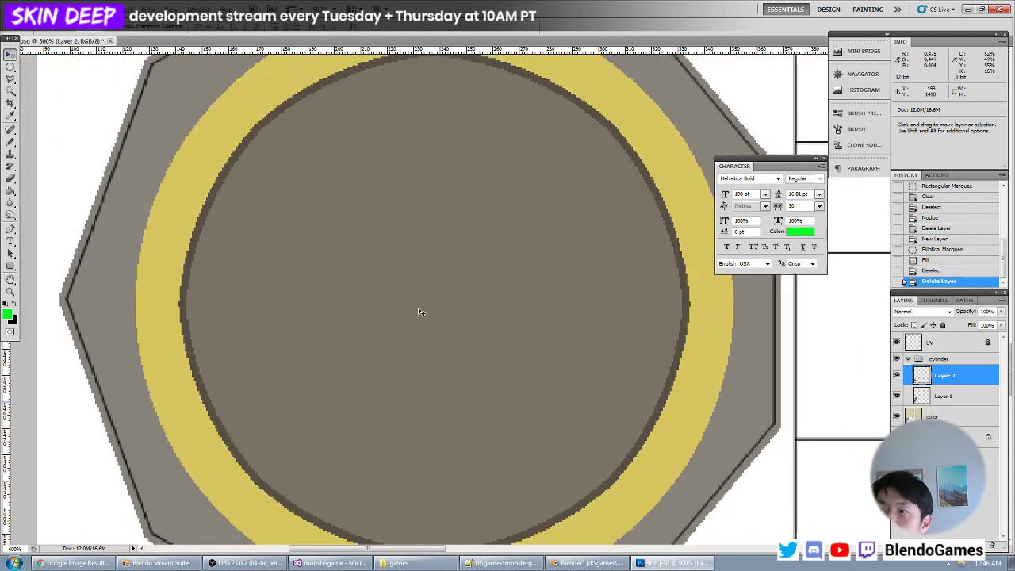
pyautogui.hotkey('ctrl', '+')
pyautogui.hotkey('ctrl', '+')
pyautogui.scroll(-3, 523, 333)
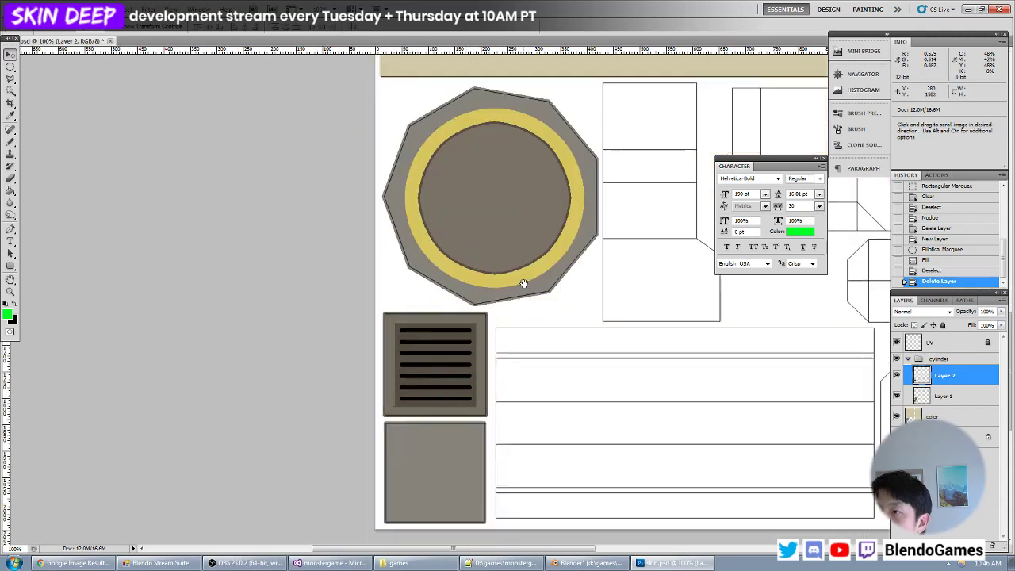
pyautogui.hotkey('ctrl', '+')
pyautogui.scroll(4, 516, 315)
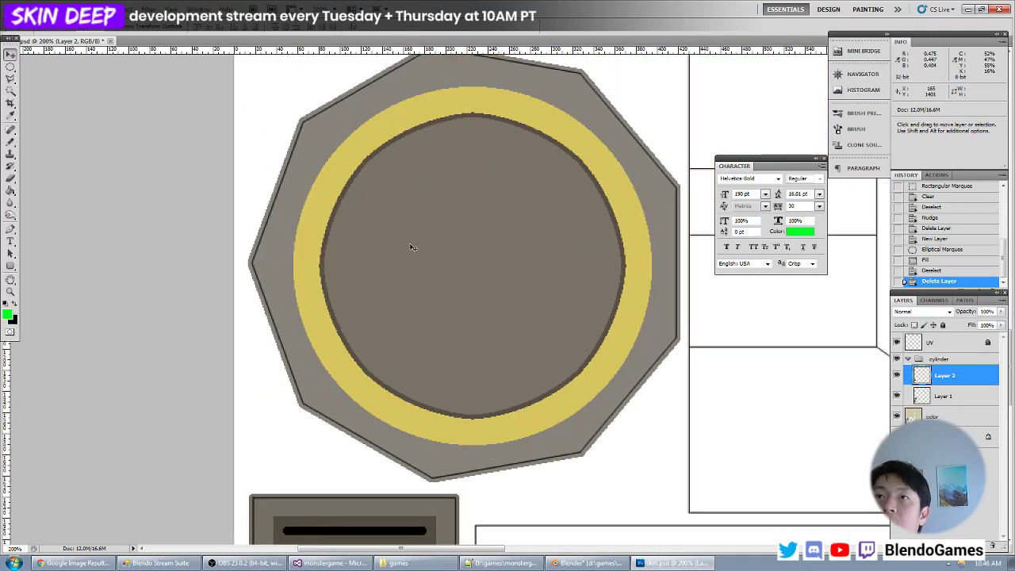
# - Switch to Blender to examine the cylinder and the surrounding untextured parts, and return to Photoshop
pyautogui.hotkey('alt', 'Tab')
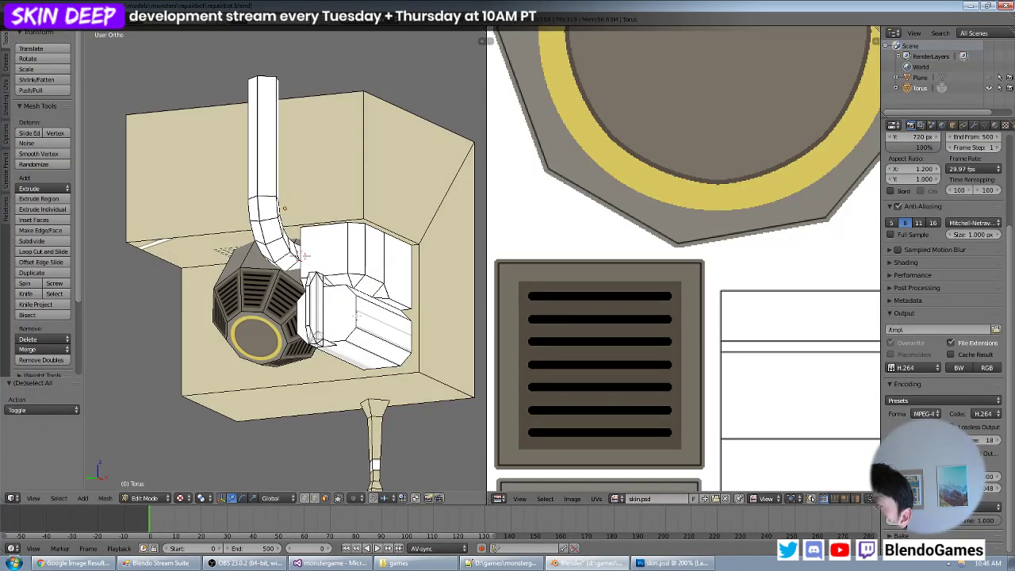
pyautogui.moveTo(368, 319); pyautogui.dragTo(388, 324, button='middle')
pyautogui.scroll(3, 347, 302)
pyautogui.scroll(-2, 389, 324)
pyautogui.hotkey('alt', 'Tab')
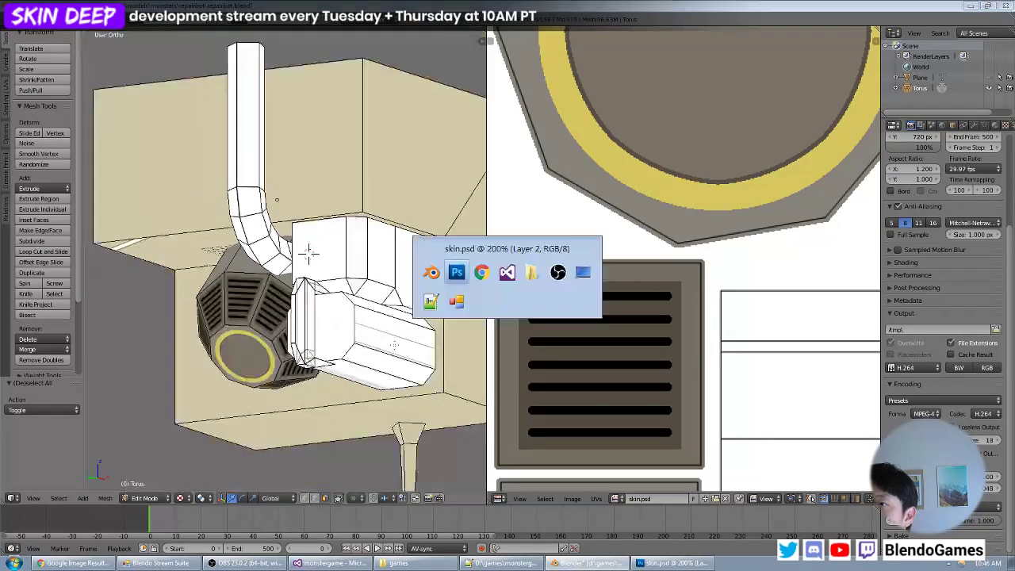
# - Examine the whole repairbot model in Blender from a distance and several angles, and return to Photoshop
pyautogui.hotkey('alt', 'Tab')
pyautogui.scroll(-6, 395, 359)
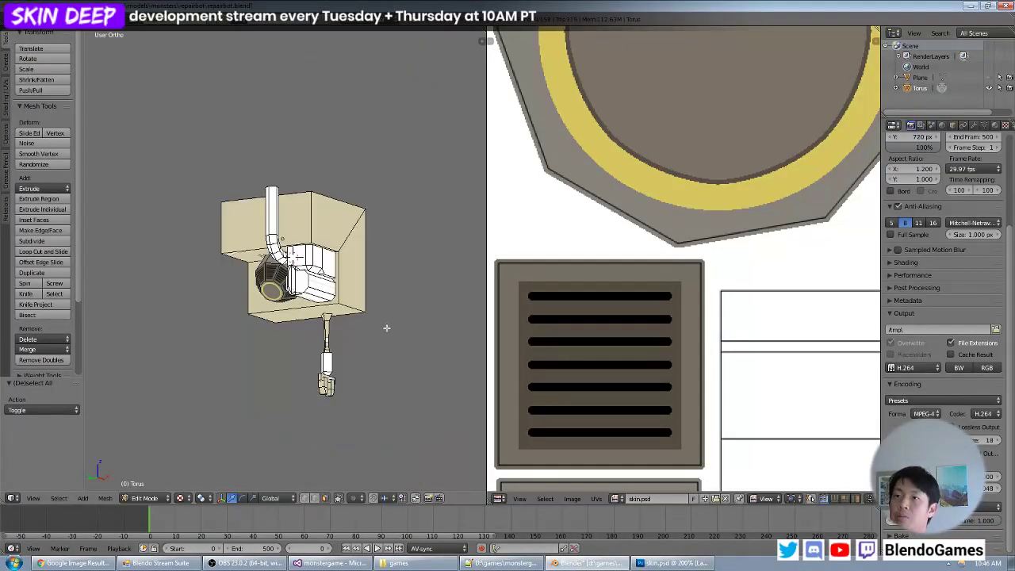
pyautogui.moveTo(386, 328); pyautogui.dragTo(237, 275, button='middle')
pyautogui.moveTo(367, 339); pyautogui.dragTo(378, 320, button='middle')
pyautogui.hotkey('alt', 'Tab')
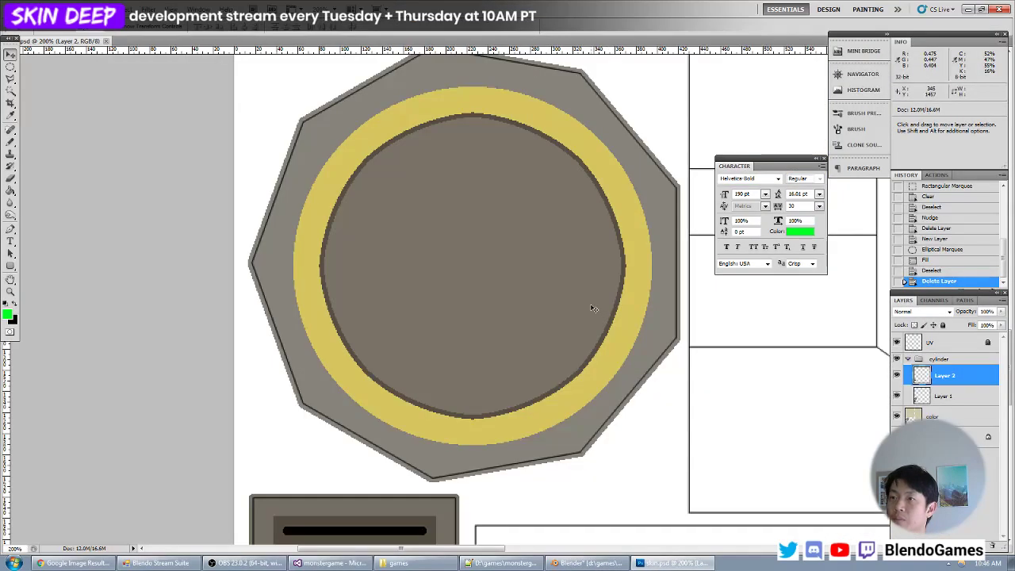
# - Desaturate Layer 1 in the cylinder group with Hue/Saturation, setting Saturation to -47
pyautogui.click(950, 362)
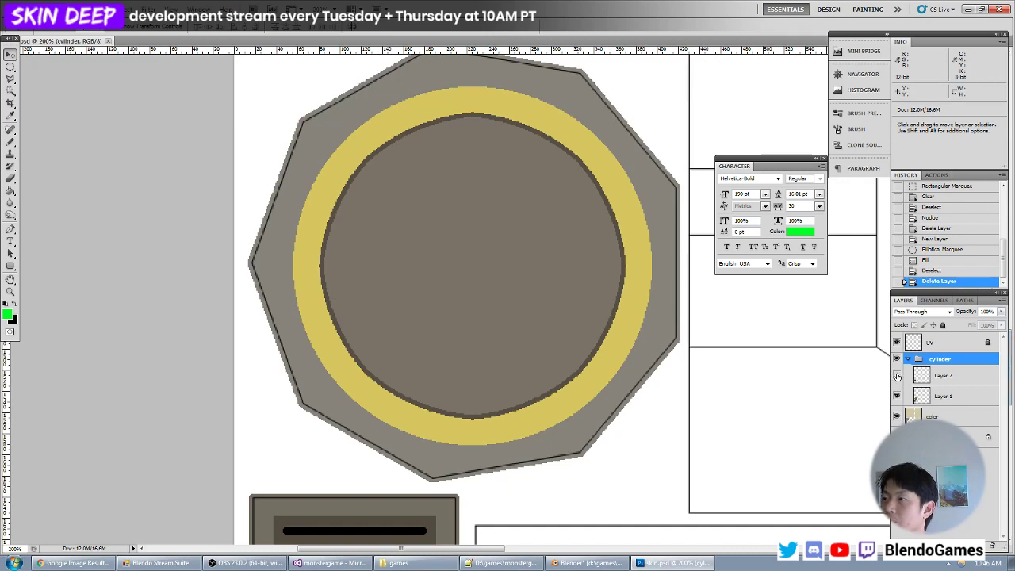
pyautogui.click(948, 395)
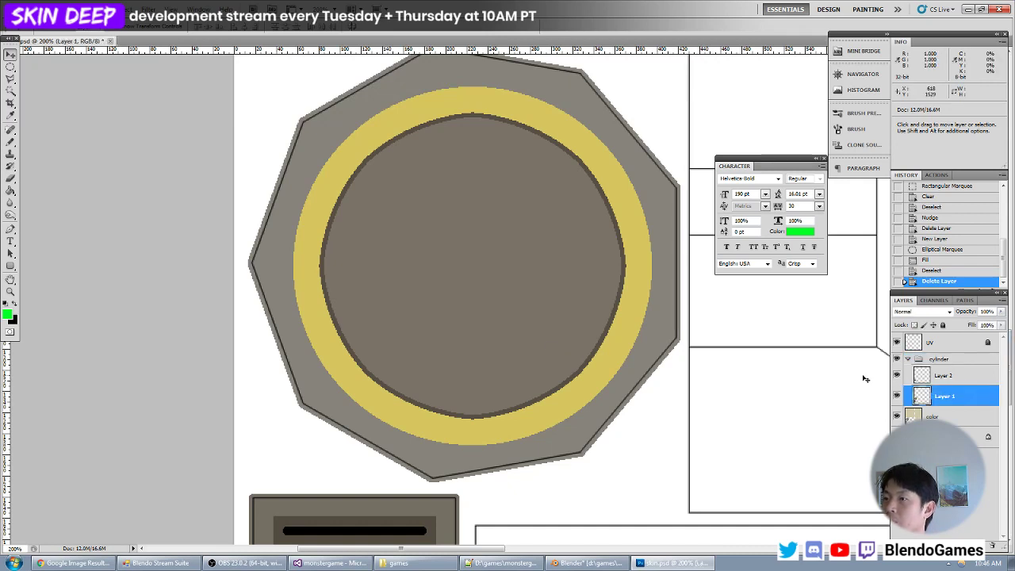
pyautogui.hotkey('ctrl', 'u')
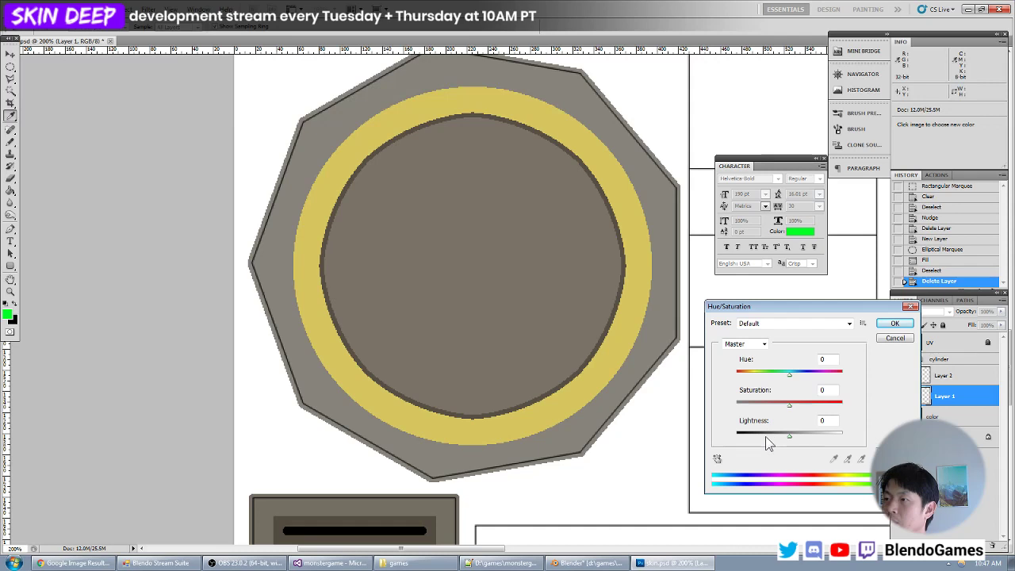
pyautogui.click(765, 405)
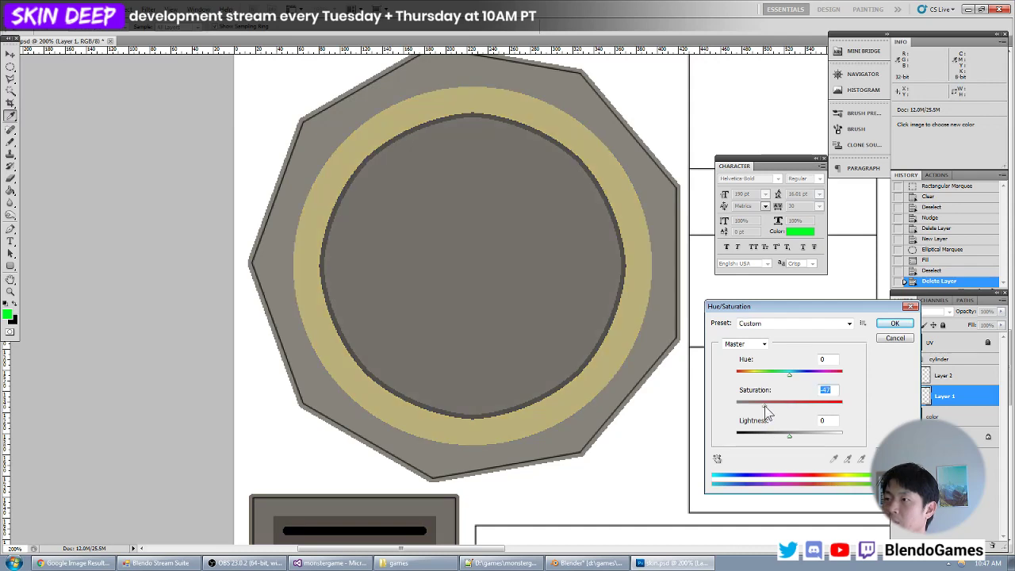
pyautogui.press('Return')
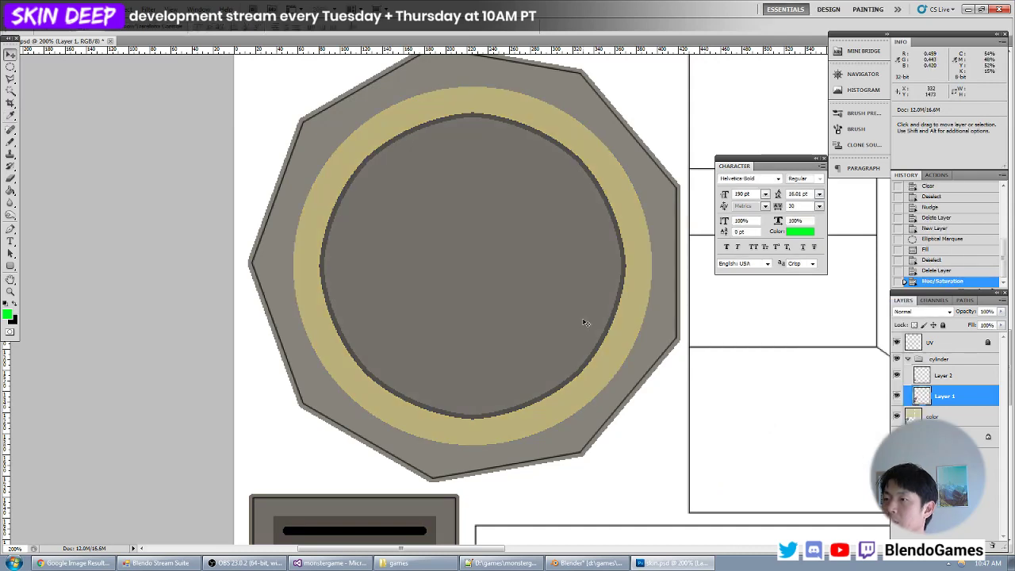
# - Reload the skin.psd texture in Blender, inspect the desaturated cylinder up close, and return to Photoshop
pyautogui.hotkey('alt', 'Tab')
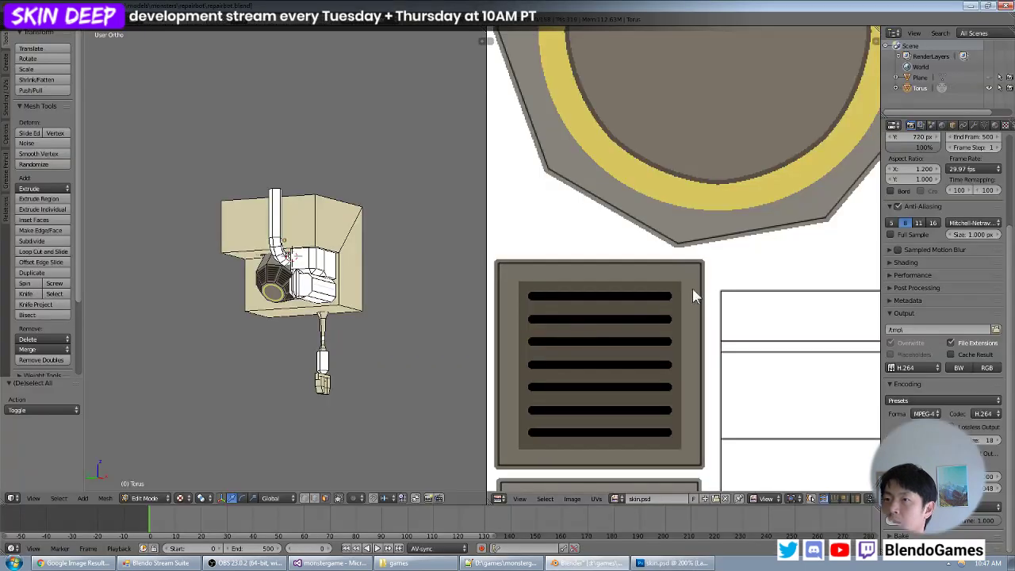
pyautogui.hotkey('alt', 'r')
pyautogui.moveTo(335, 274); pyautogui.dragTo(444, 270, button='middle')
pyautogui.scroll(3, 315, 253)
pyautogui.scroll(1, 315, 254)
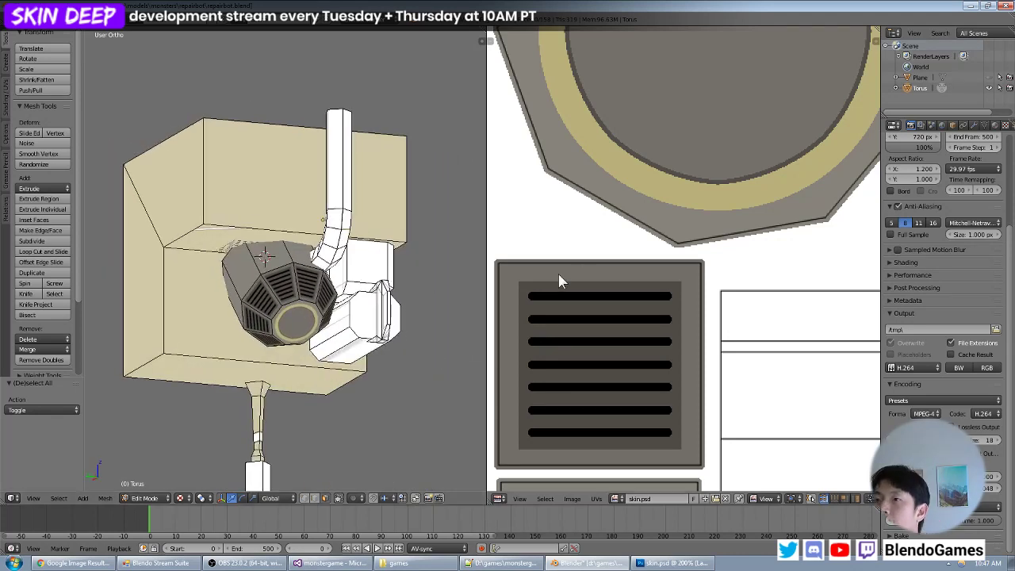
pyautogui.hotkey('alt', 'Tab')
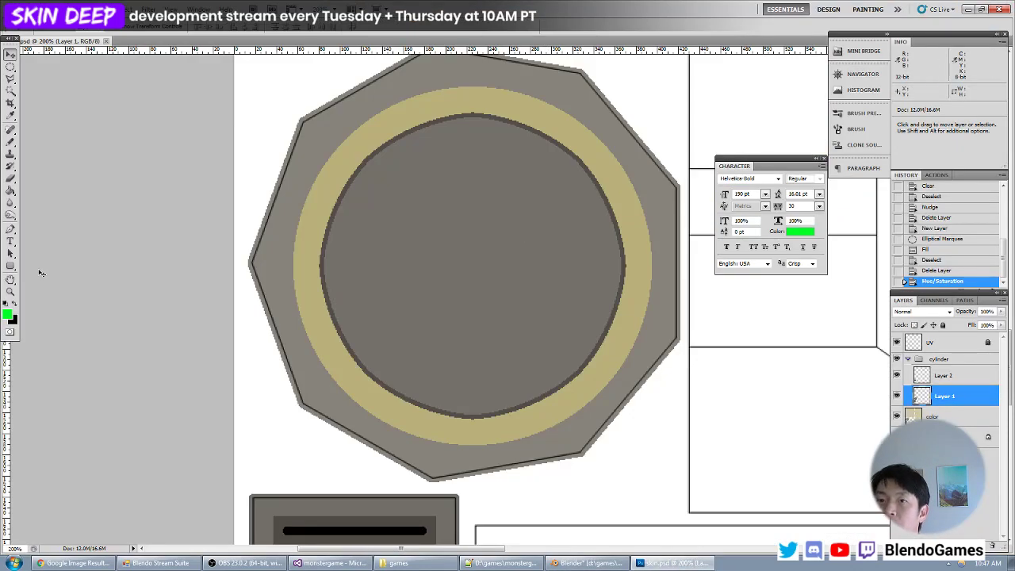
# - Sample the ring's muted yellow (#bab07a) as the foreground color
pyautogui.click(8, 315)
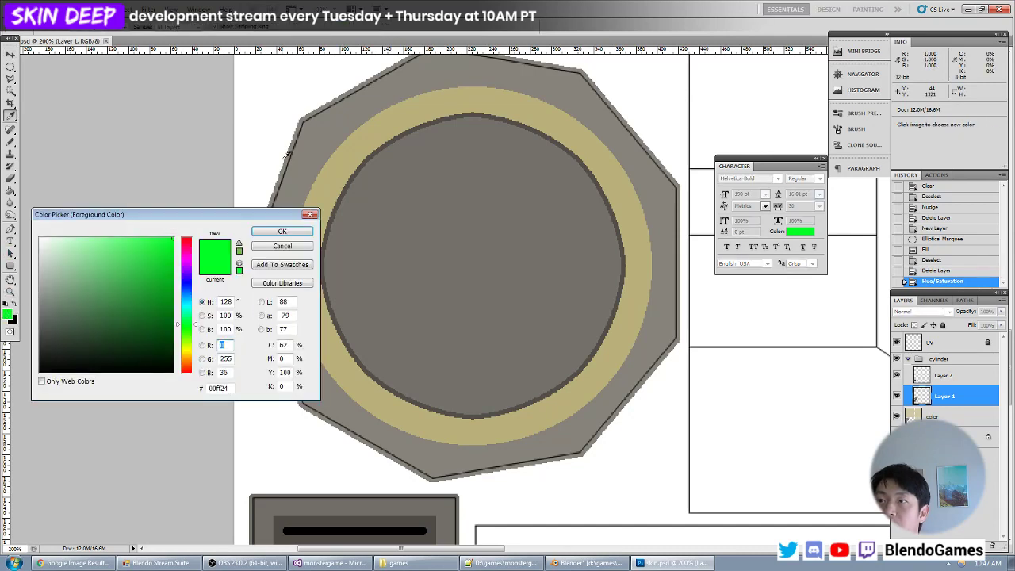
pyautogui.click(340, 163)
pyautogui.press('Return')
# - Activate the Type tool, select Layer 2 and sample the dark grey #58554f as the foreground color
pyautogui.press('t')
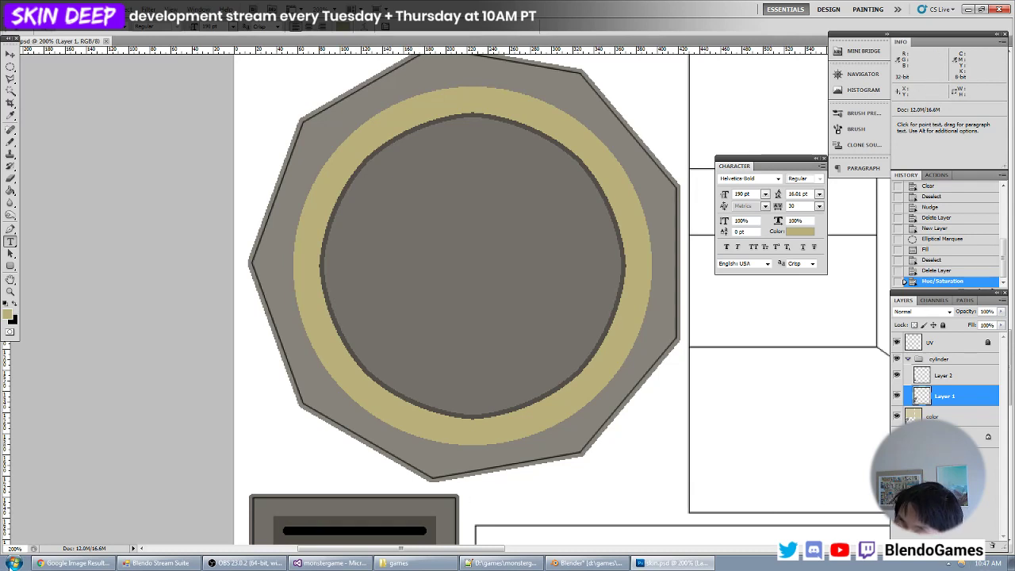
pyautogui.press('super')
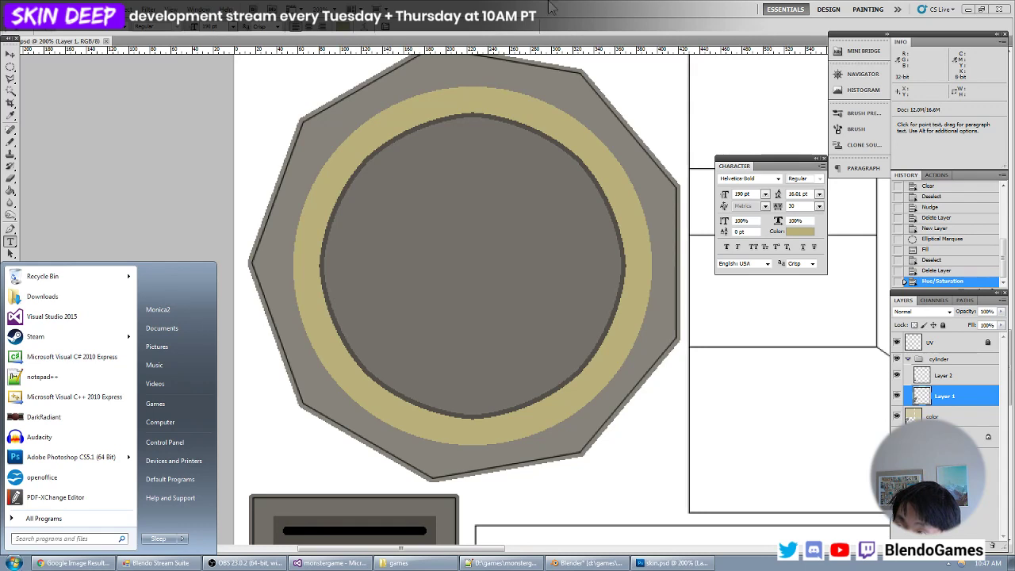
pyautogui.press('super')
pyautogui.click(942, 378)
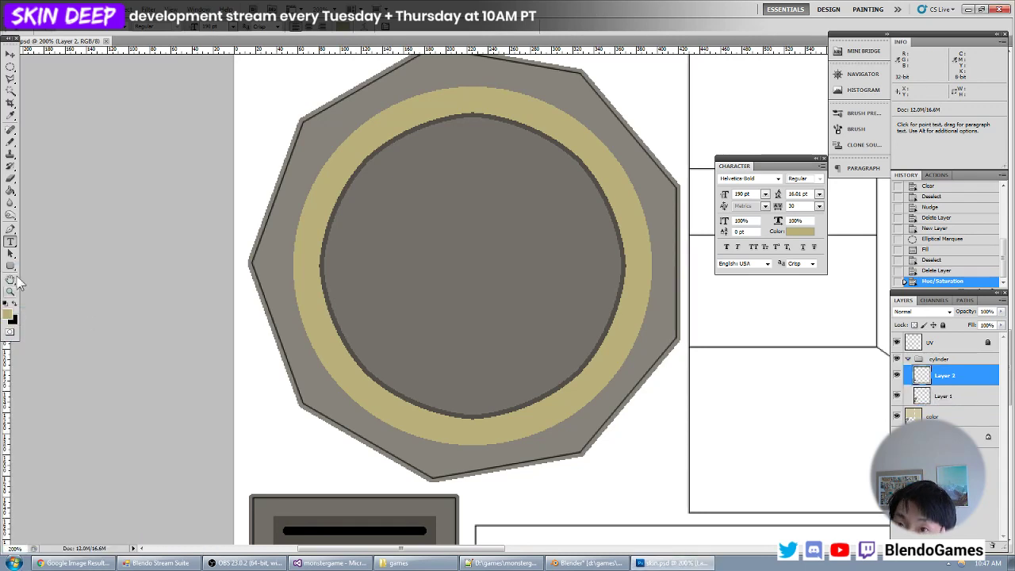
pyautogui.click(8, 314)
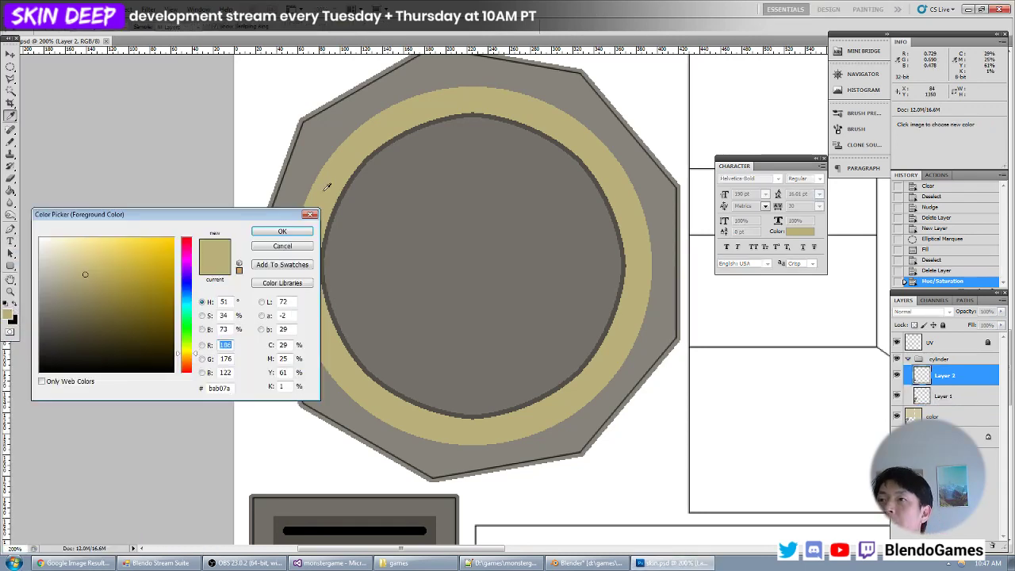
pyautogui.click(378, 259)
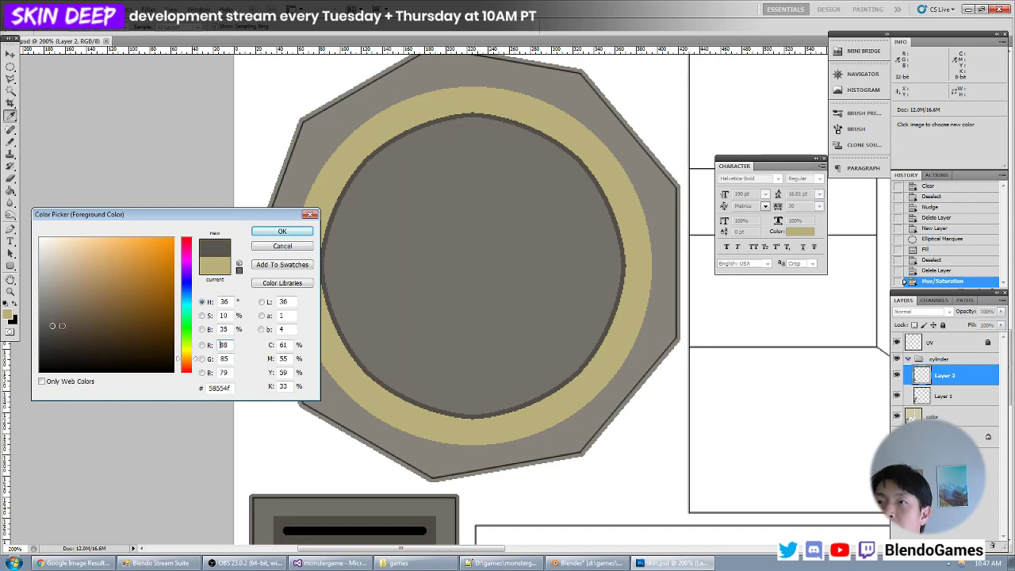
pyautogui.press('Return')
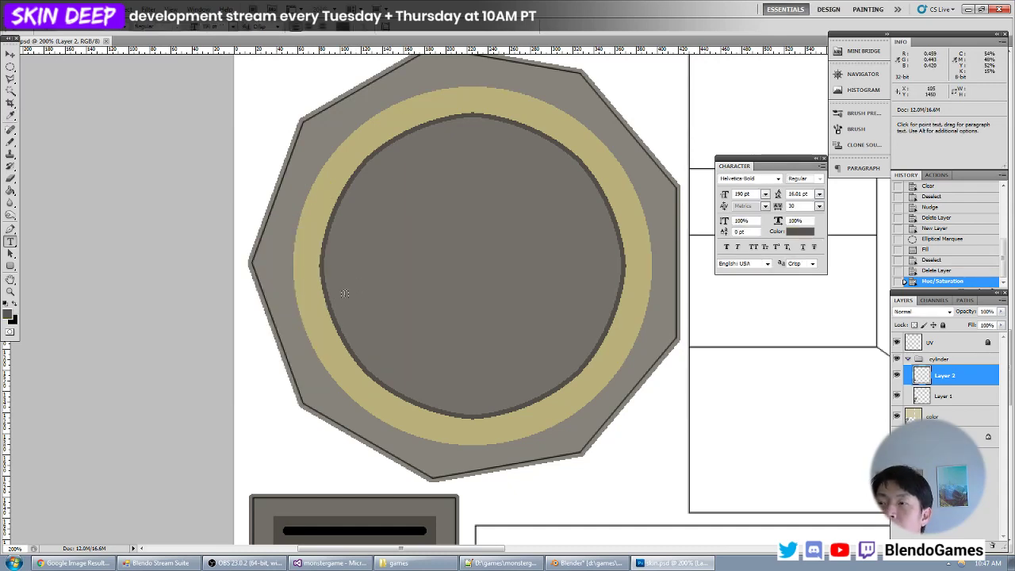
# - Add the text "ELK" on the cap's inner disc and select all of its letters
pyautogui.click(344, 294)
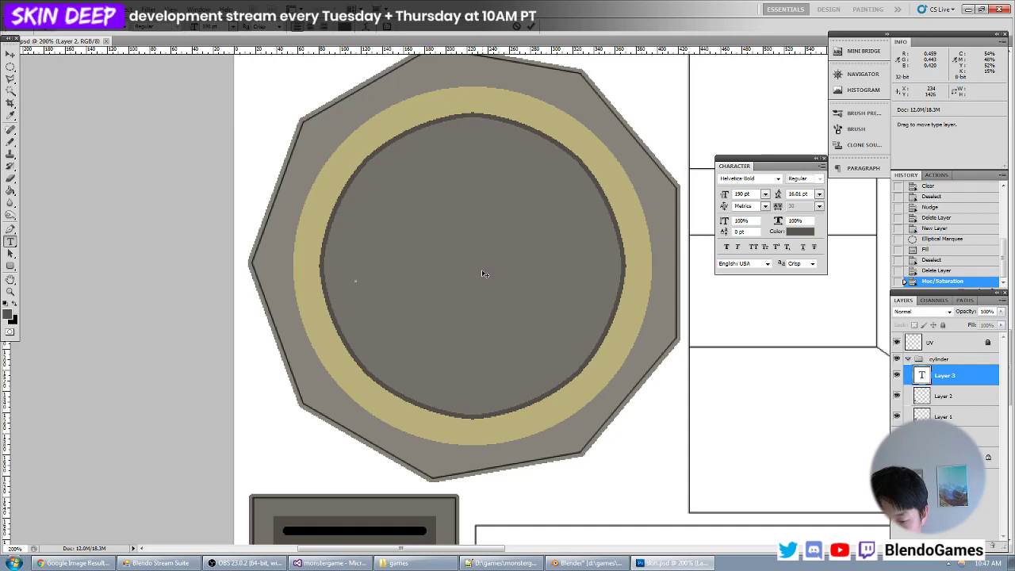
pyautogui.write('ELK')
pyautogui.hotkey('ctrl', 'a')
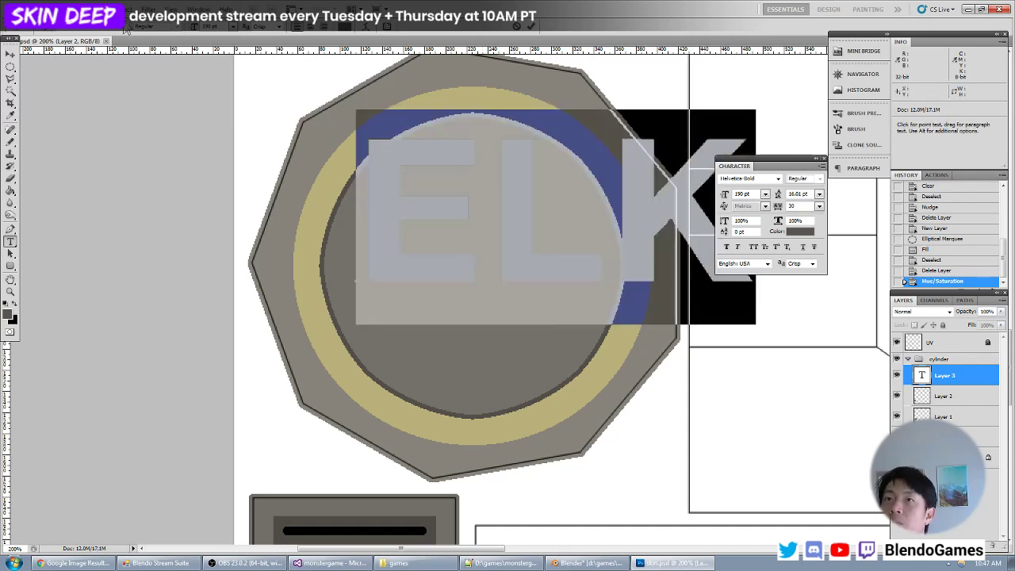
# - Try the Hyperspace, Libby, Poppins and Stint Ultra Expanded fonts on the ELK text
pyautogui.click(129, 26)
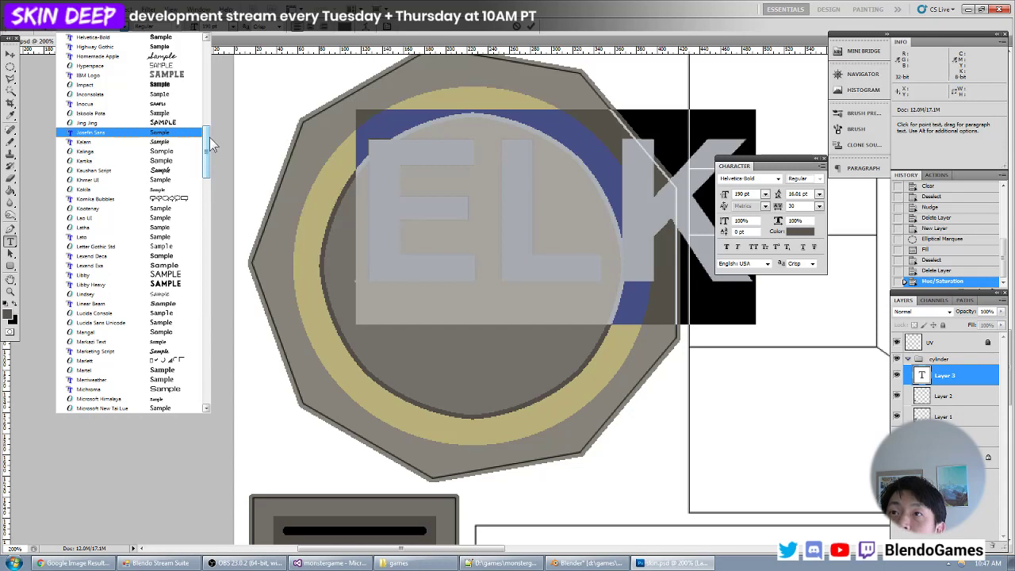
pyautogui.click(180, 67)
pyautogui.click(123, 28)
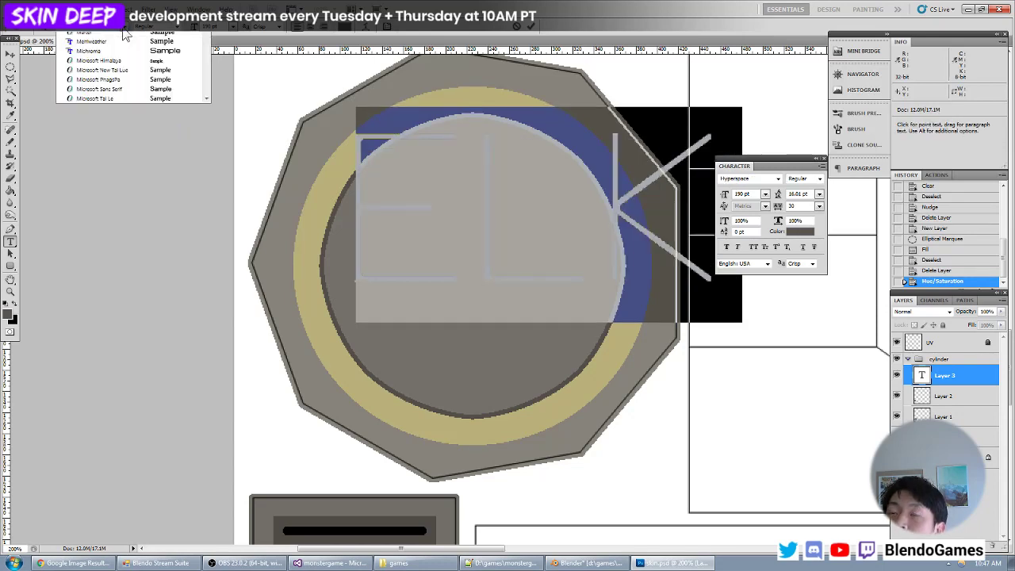
pyautogui.click(190, 248)
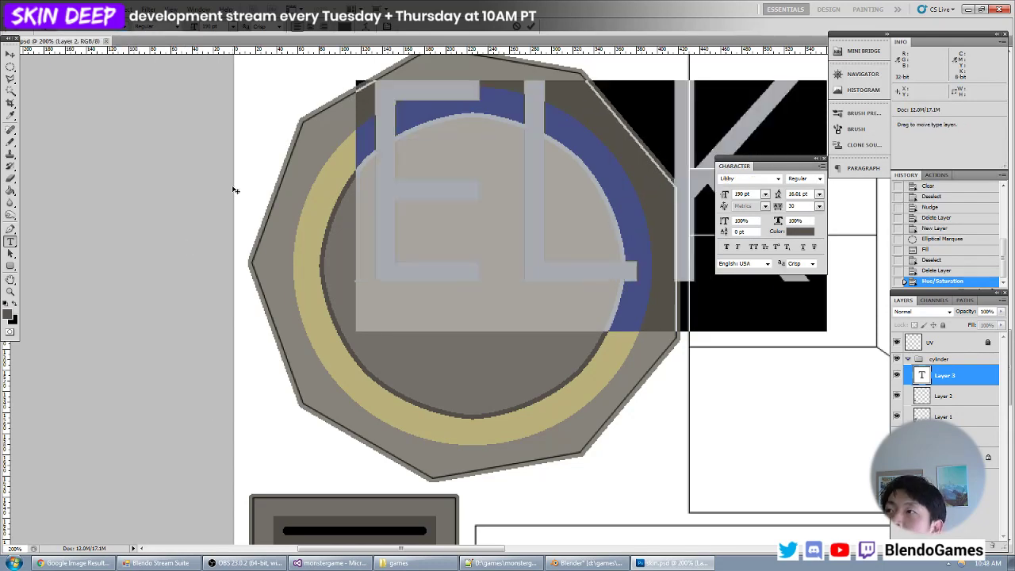
pyautogui.click(133, 29)
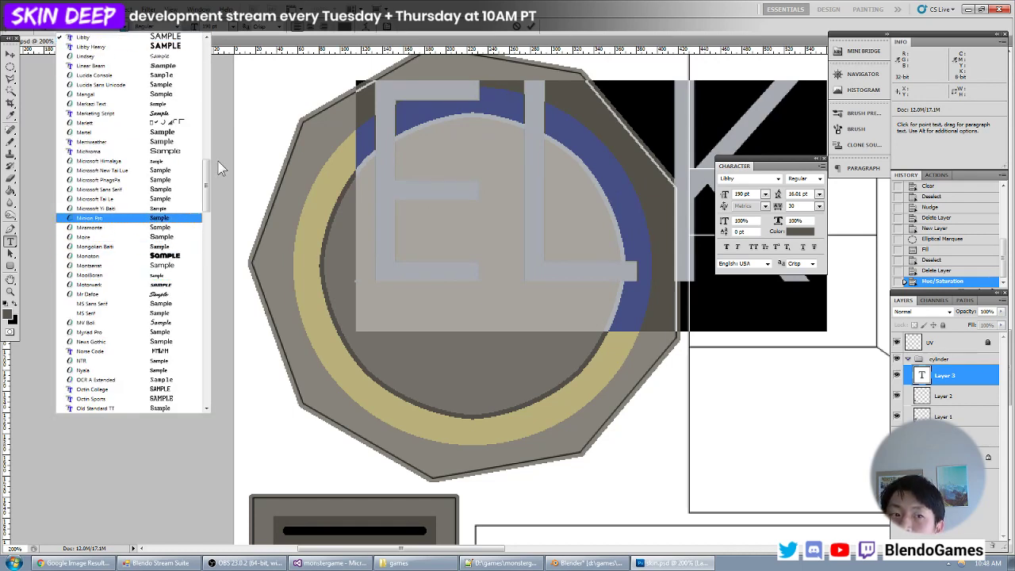
pyautogui.moveTo(208, 176); pyautogui.dragTo(212, 197)
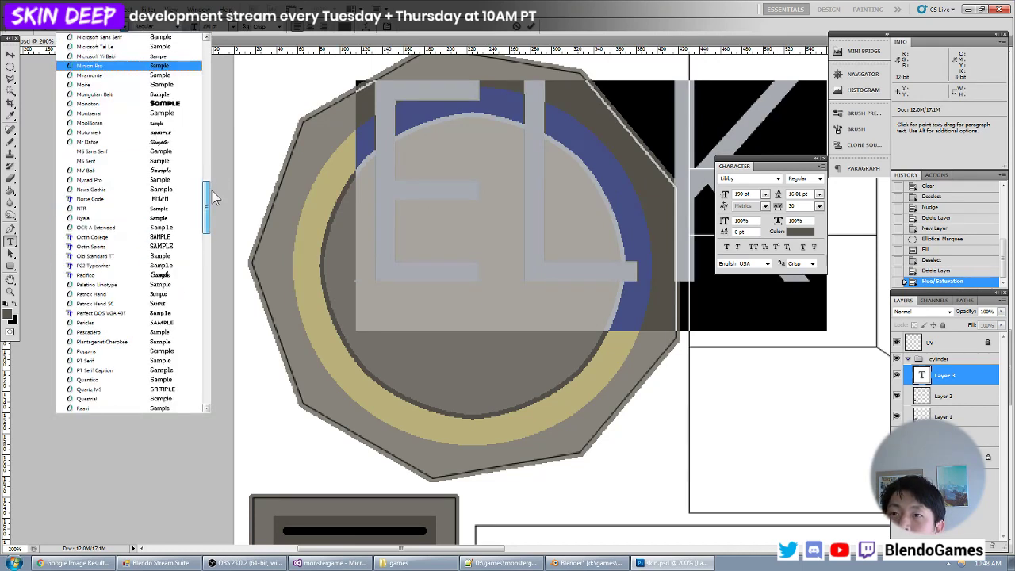
pyautogui.click(103, 350)
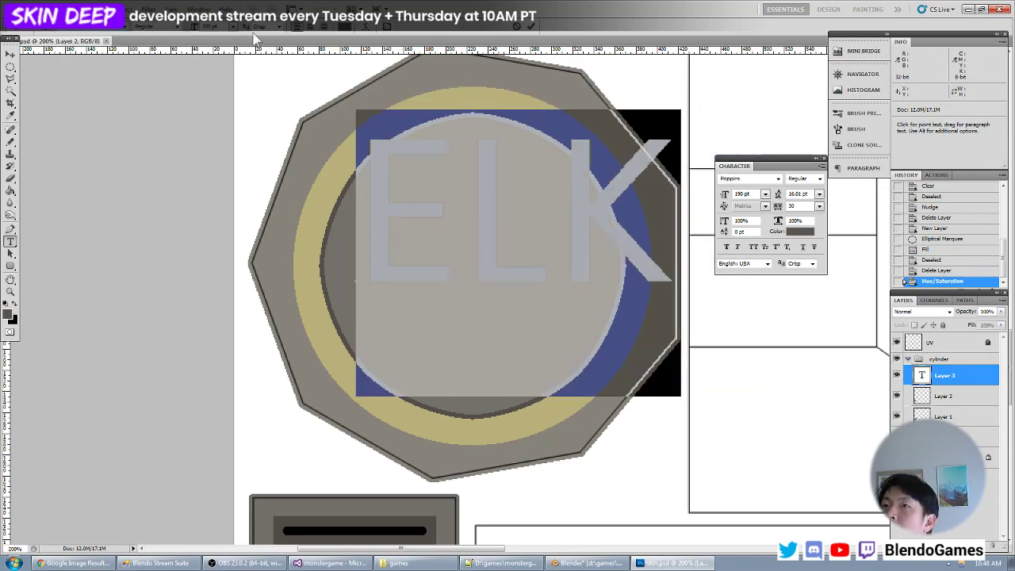
pyautogui.click(125, 28)
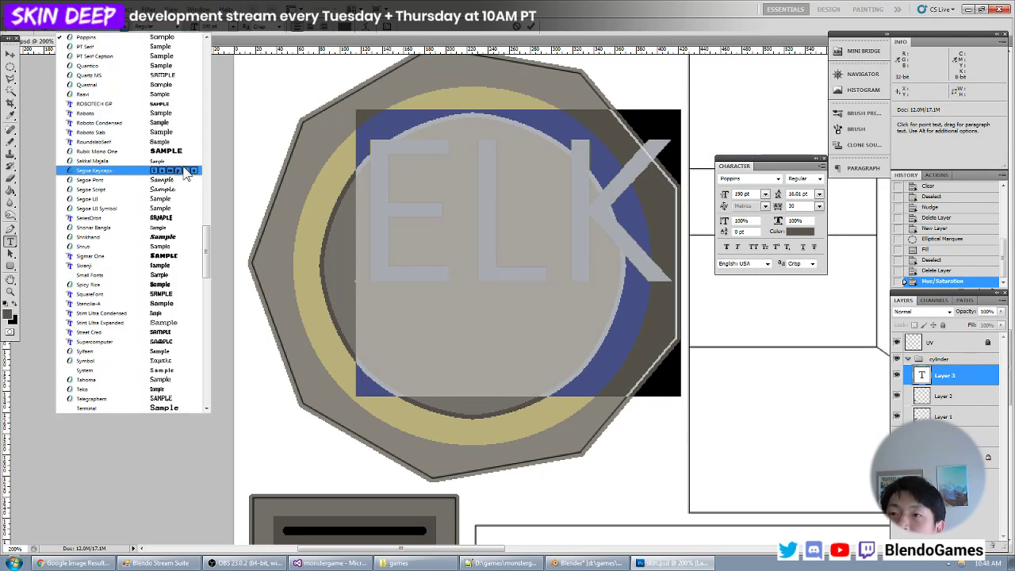
pyautogui.click(173, 322)
# - Set the ELK text's font to Florencesans Outline
pyautogui.click(125, 28)
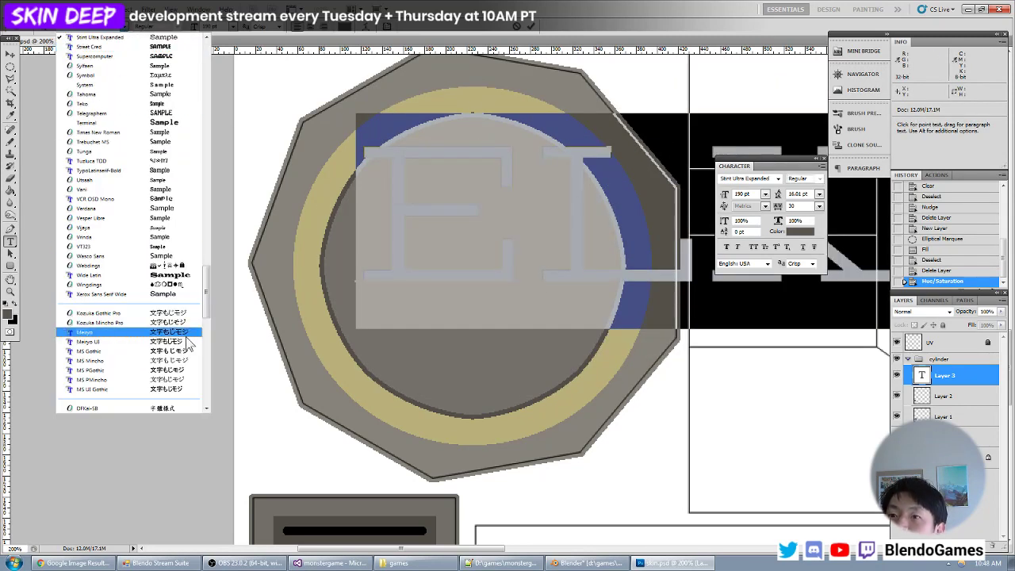
pyautogui.scroll(1, 212, 286)
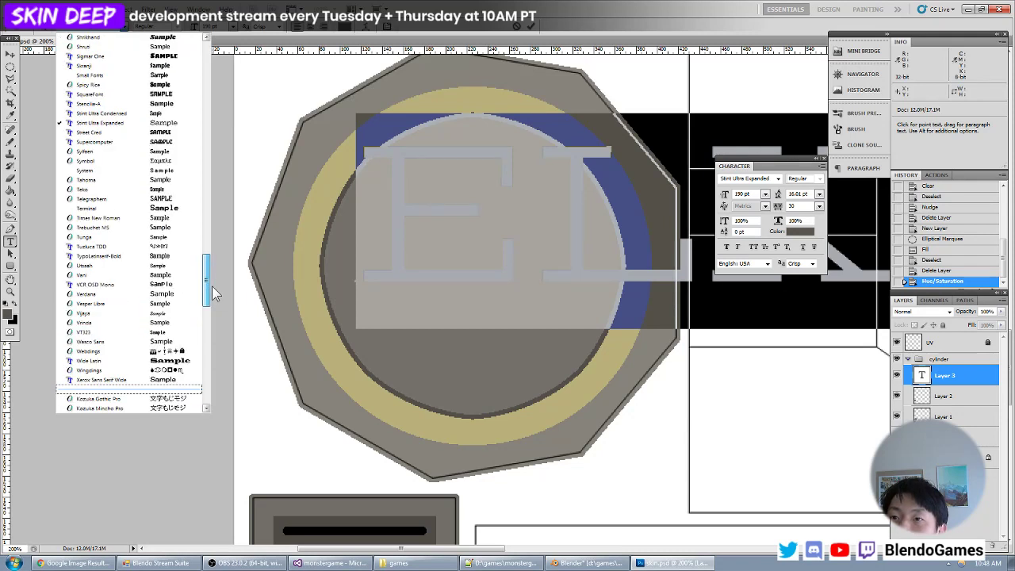
pyautogui.moveTo(211, 286); pyautogui.dragTo(233, 130)
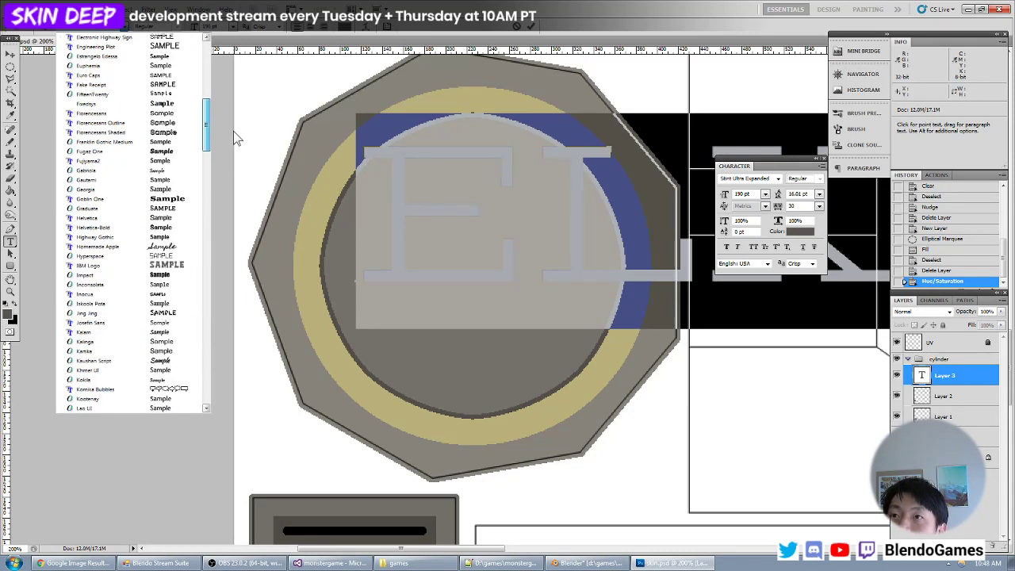
pyautogui.click(180, 124)
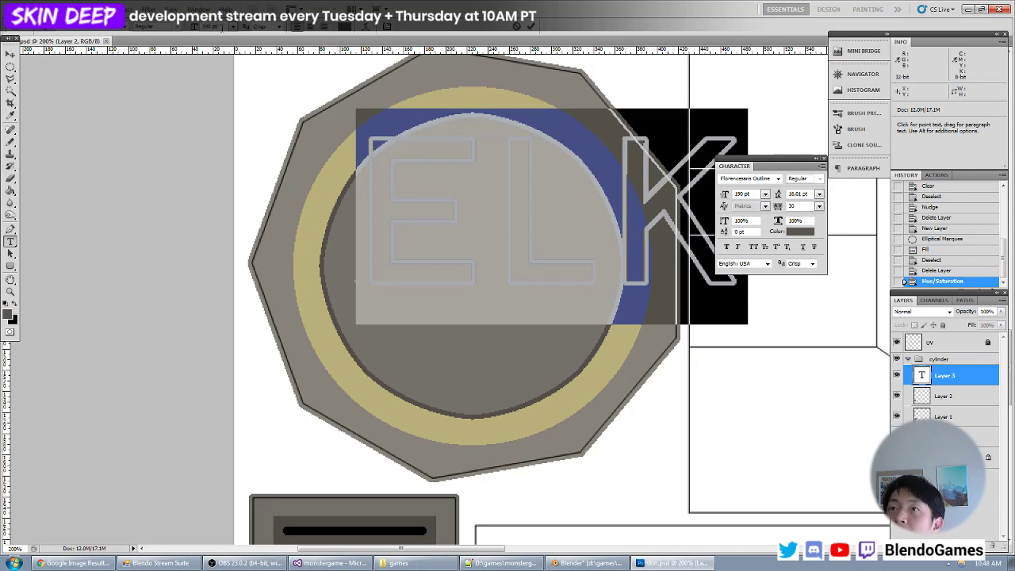
# - Set the ELK text's size to 110 pt and center the lettering within the cap's inner disc
pyautogui.write('100')
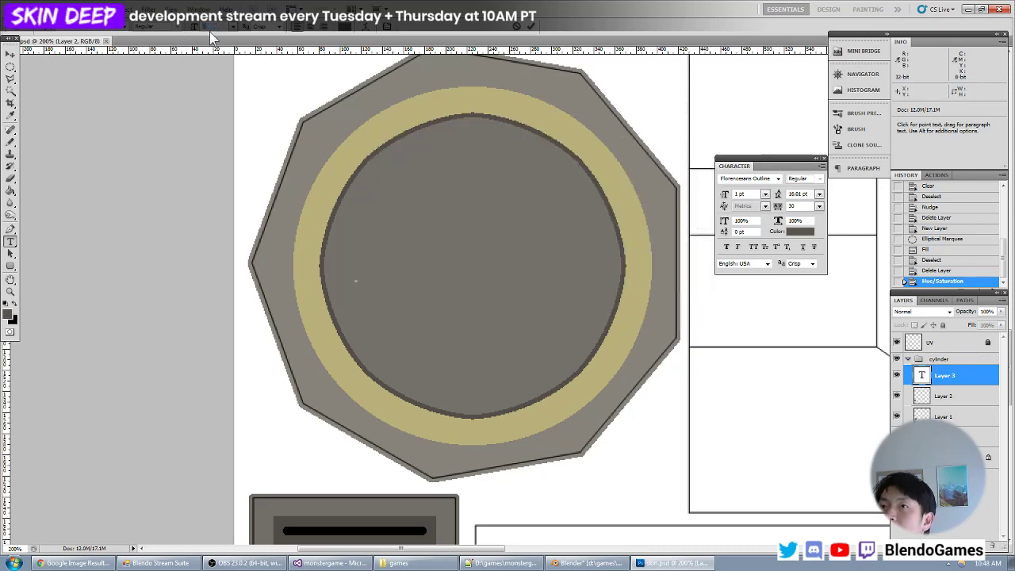
pyautogui.write('130')
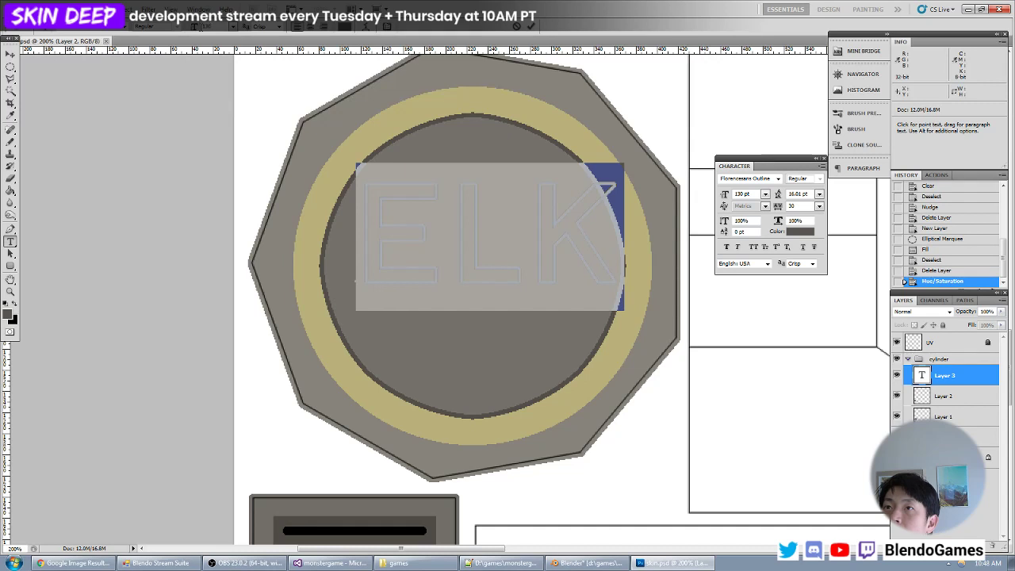
pyautogui.write('101')
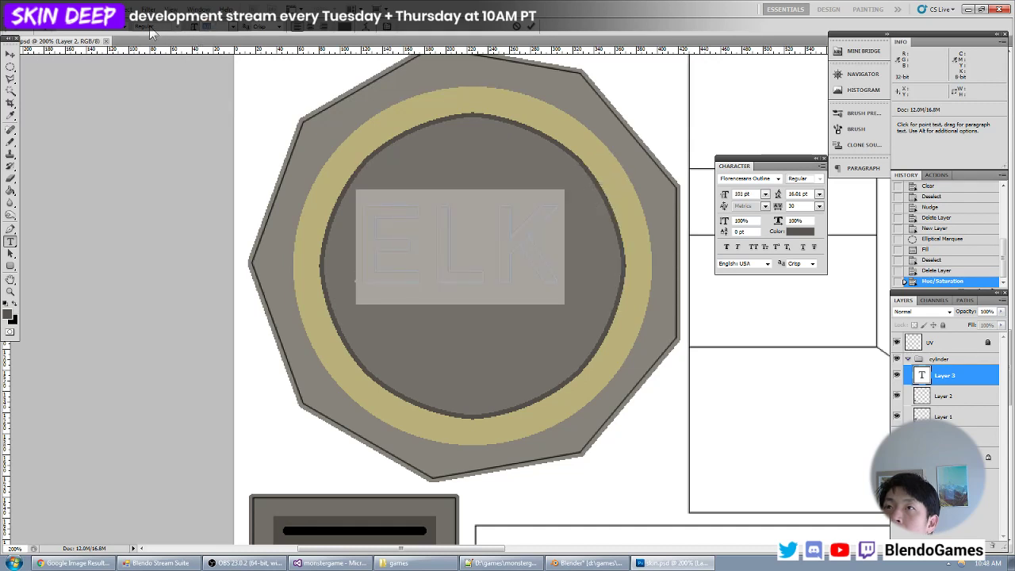
pyautogui.write('110')
pyautogui.click(10, 55)
pyautogui.moveTo(462, 216); pyautogui.dragTo(468, 240)
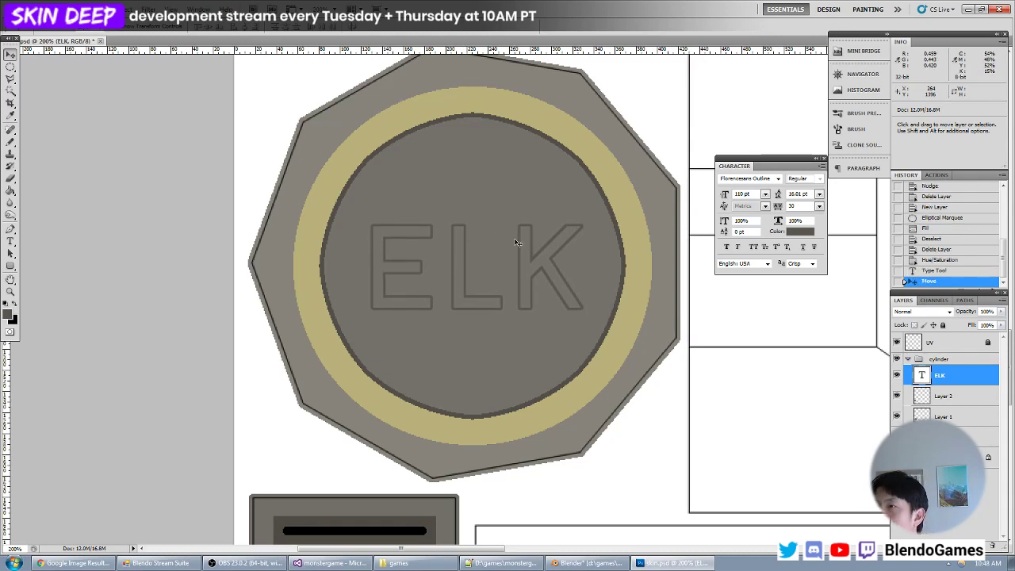
# - Switch to Blender, reload the skin texture and inspect the ELK cap on the model
pyautogui.hotkey('ctrl', '-')
pyautogui.hotkey('ctrl', '-')
pyautogui.hotkey('alt', 'Tab')
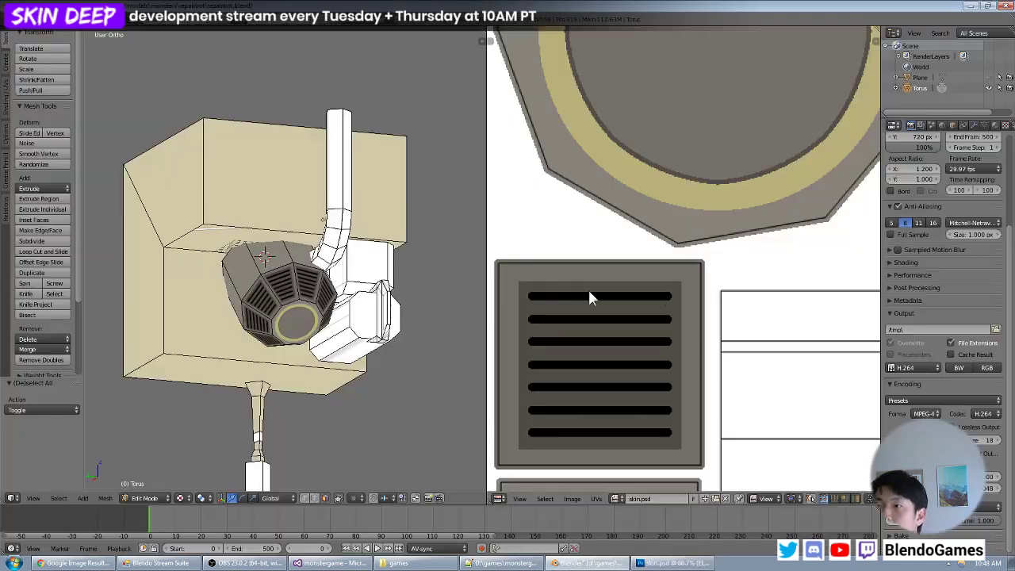
pyautogui.hotkey('alt', 'r')
pyautogui.moveTo(380, 307); pyautogui.dragTo(338, 292, button='middle')
pyautogui.scroll(5, 345, 305)
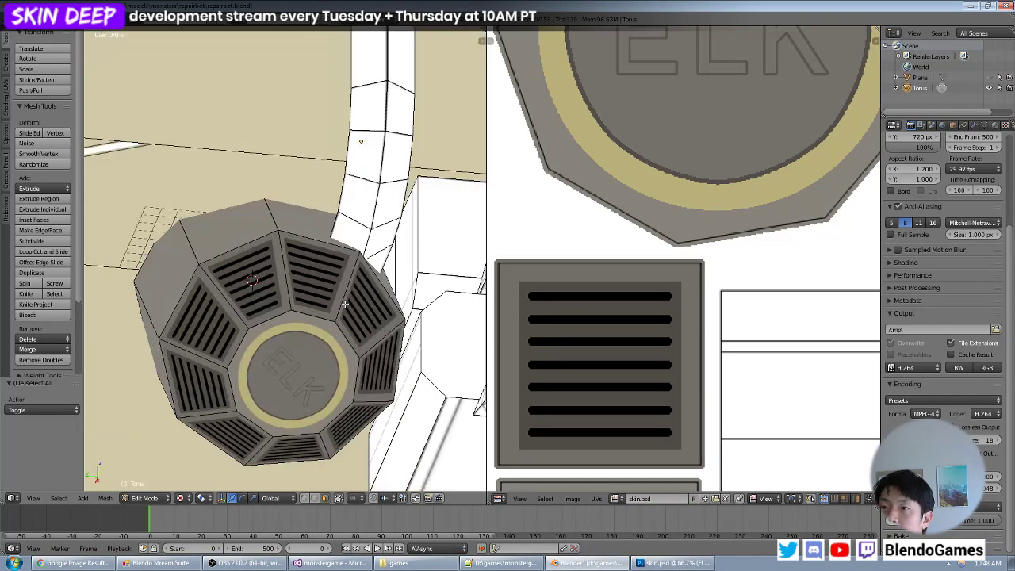
# - Select the cylinder's cap face and compare its lettering with its island in the UV layout
pyautogui.press('Tab')
pyautogui.press('Tab')
pyautogui.rightClick(304, 335)
pyautogui.moveTo(781, 150); pyautogui.dragTo(758, 309, button='middle')
pyautogui.scroll(-4, 758, 309)
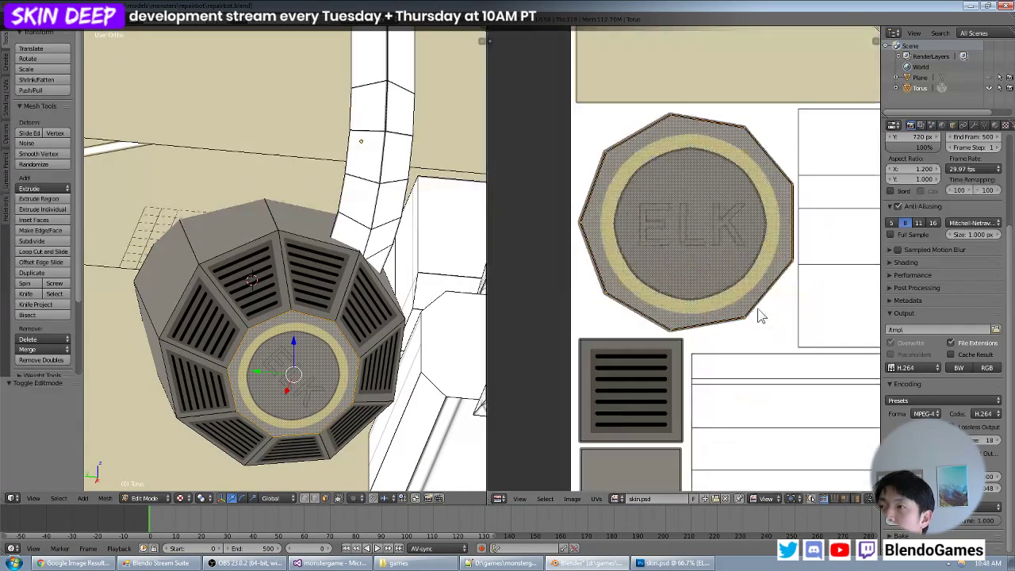
pyautogui.moveTo(753, 274); pyautogui.dragTo(684, 313, button='middle')
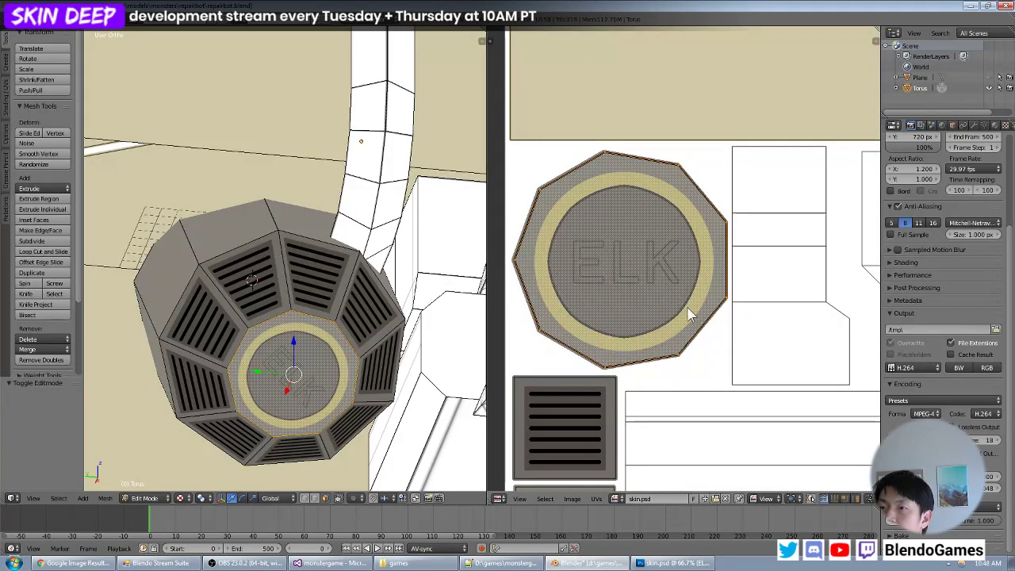
pyautogui.press('Tab')
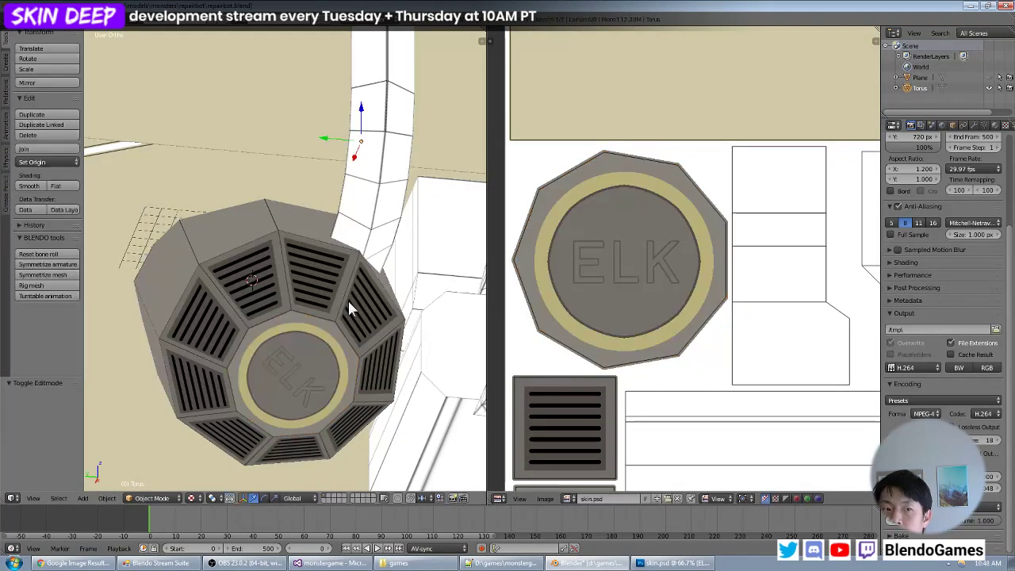
# - Deselect everything and examine the ELK cap, grilles and neighbouring unpainted parts from several angles
pyautogui.press('a')
pyautogui.scroll(-2, 357, 305)
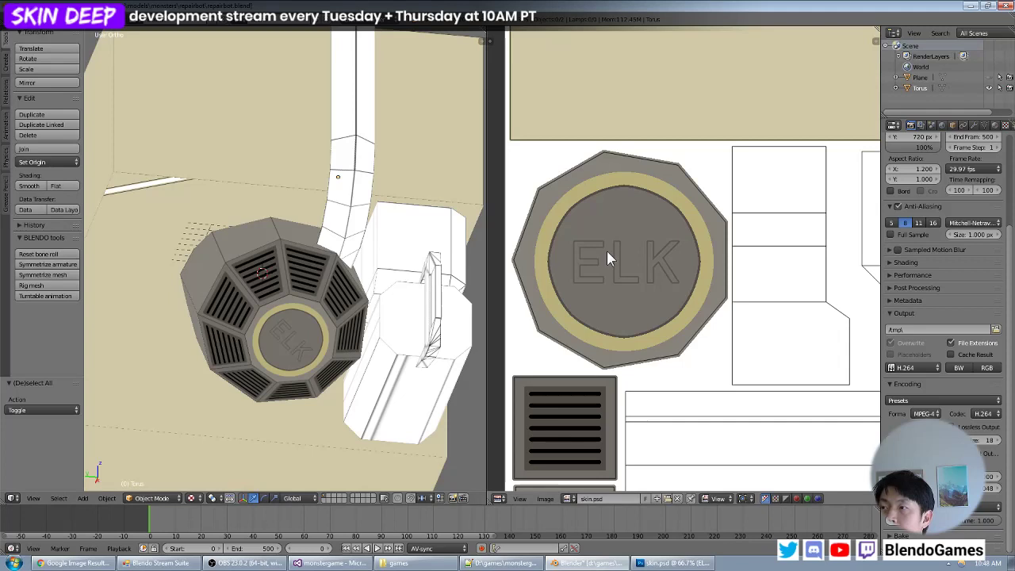
pyautogui.moveTo(310, 282); pyautogui.dragTo(344, 245, button='middle')
pyautogui.scroll(-3, 317, 299)
pyautogui.scroll(4, 326, 274)
pyautogui.scroll(7, 320, 265)
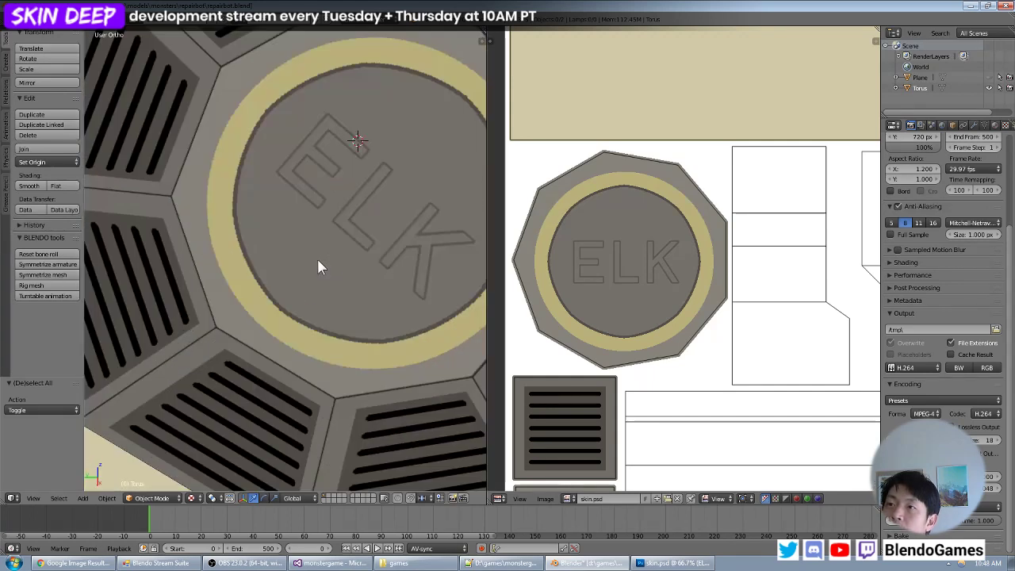
pyautogui.scroll(-6, 371, 231)
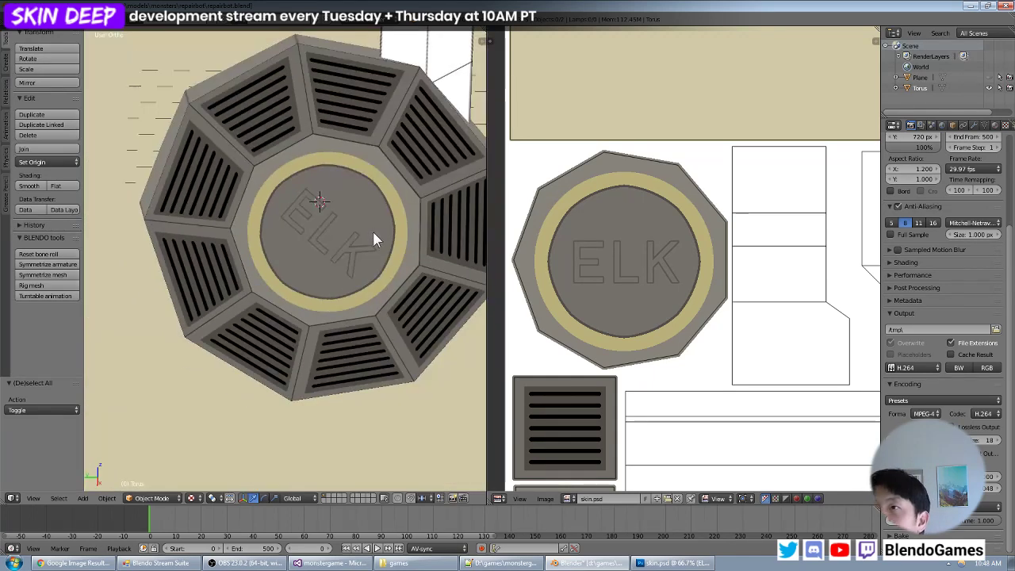
pyautogui.moveTo(380, 233); pyautogui.dragTo(331, 272, button='middle')
pyautogui.scroll(-5, 370, 255)
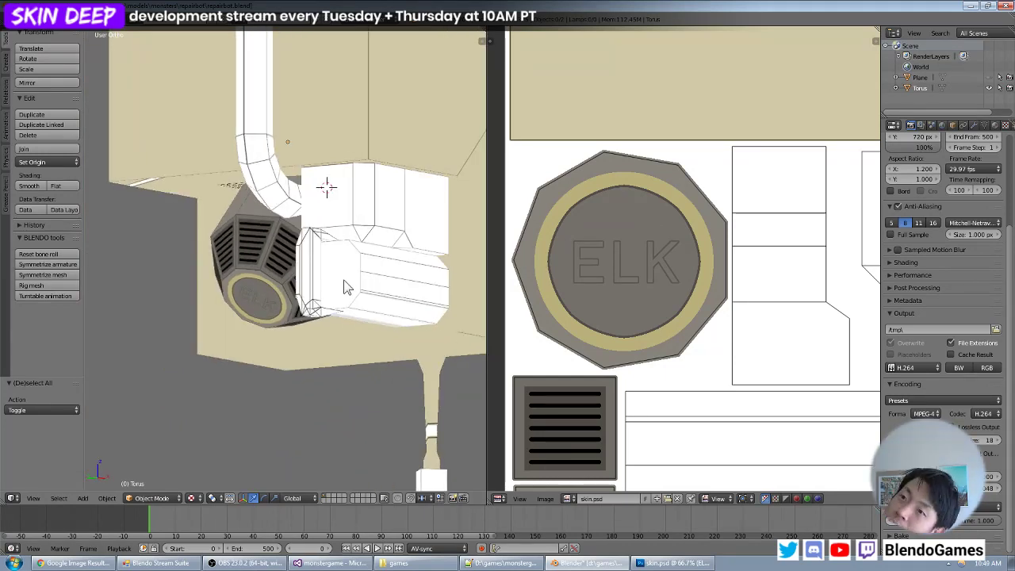
pyautogui.moveTo(350, 270); pyautogui.dragTo(376, 279, button='middle')
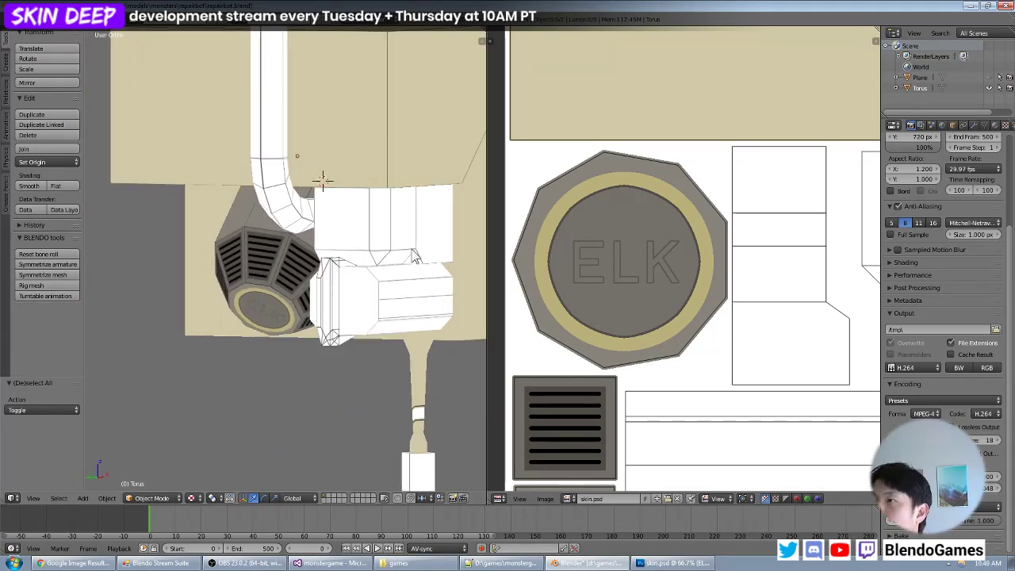
# - Select all linked faces of the unpainted box above the horizontal cylinder and locate its islands in the UV layout
pyautogui.keyDown('shift'); pyautogui.moveTo(412, 251); pyautogui.dragTo(358, 290, button='middle'); pyautogui.keyUp('shift')
pyautogui.scroll(4, 302, 254)
pyautogui.press('Tab')
pyautogui.rightClick(367, 268)
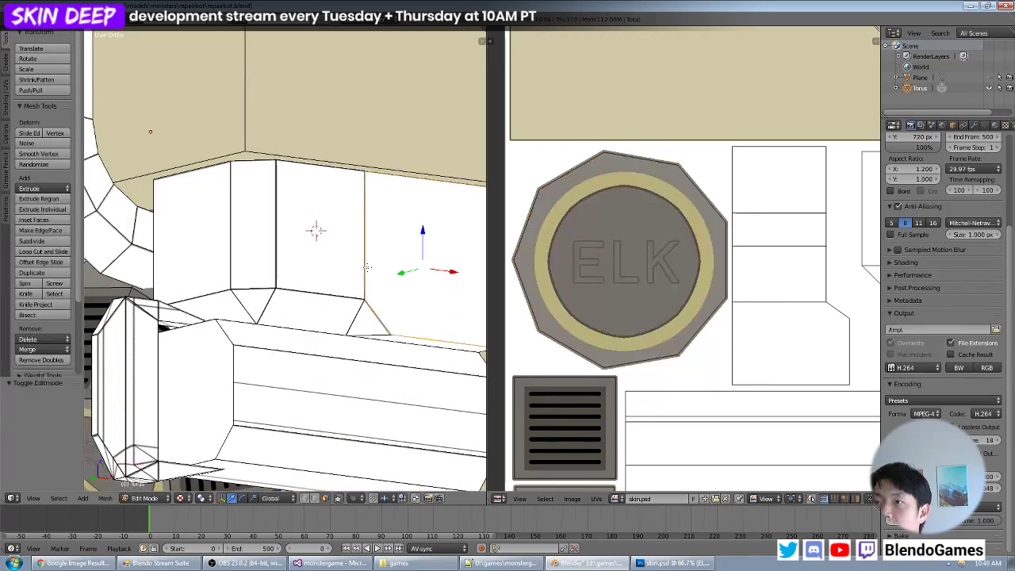
pyautogui.hotkey('ctrl', 'l')
pyautogui.scroll(-3, 809, 279)
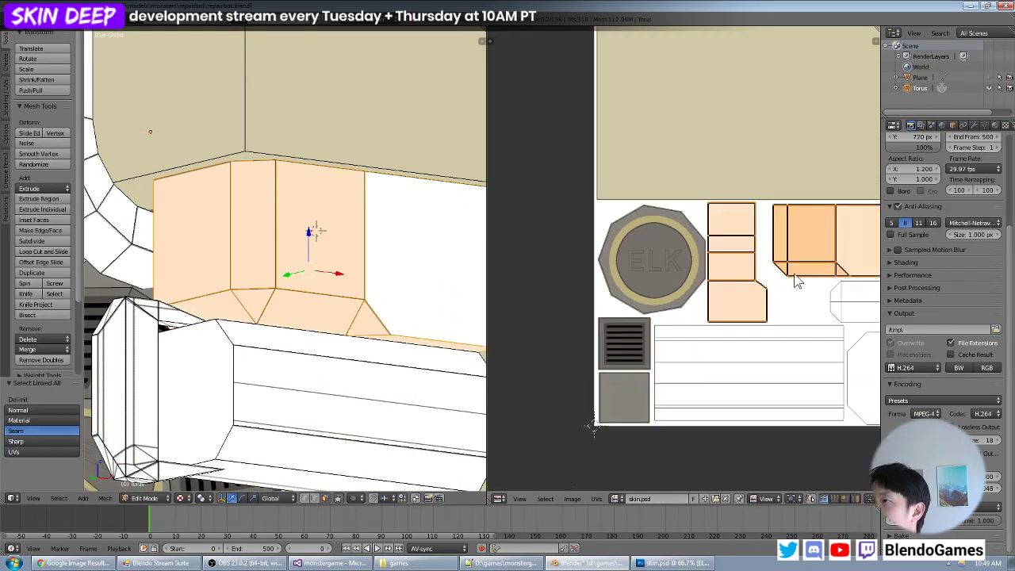
pyautogui.scroll(1, 708, 284)
pyautogui.scroll(1, 709, 283)
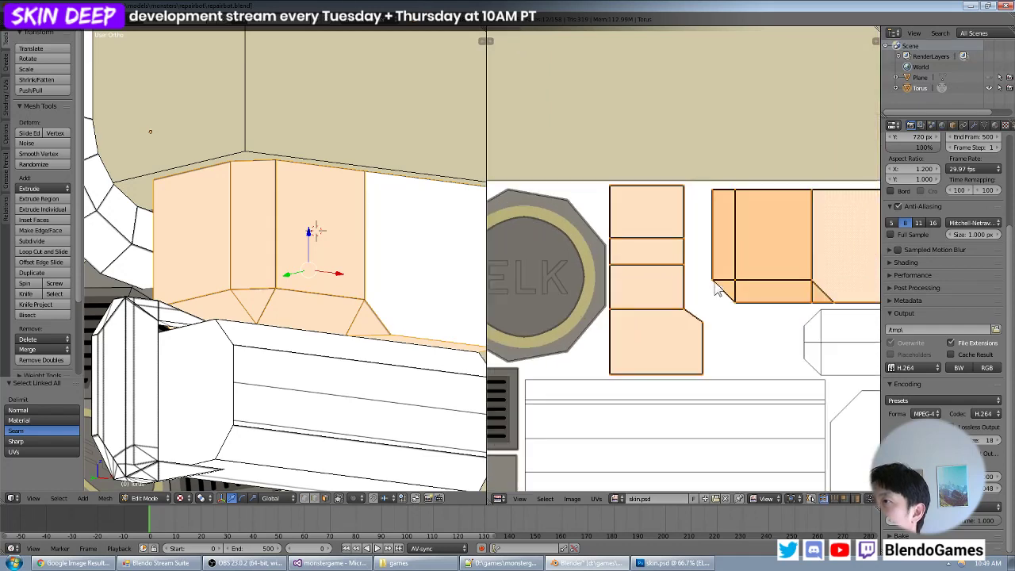
pyautogui.scroll(1, 654, 251)
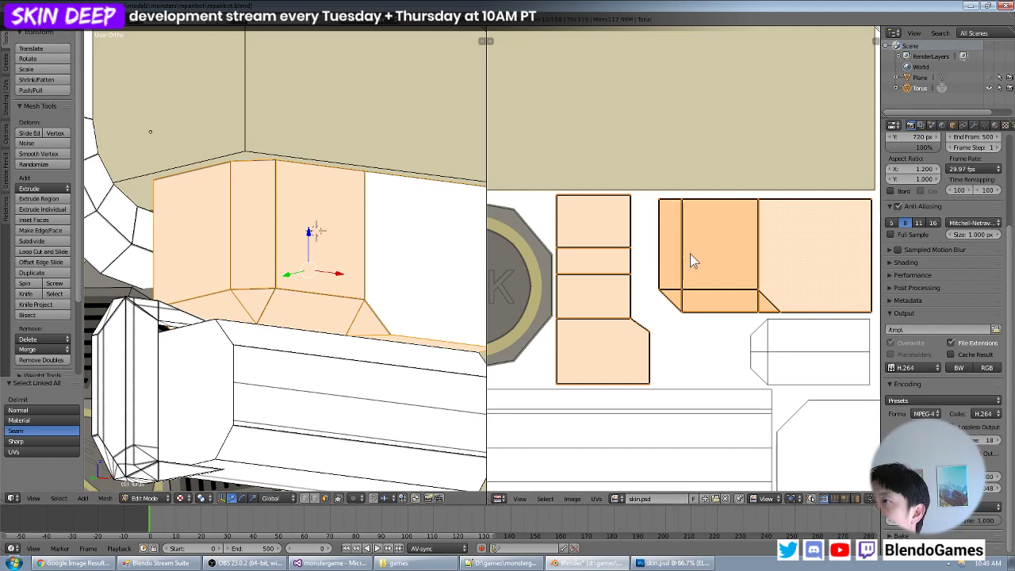
pyautogui.moveTo(729, 252); pyautogui.dragTo(661, 246, button='middle')
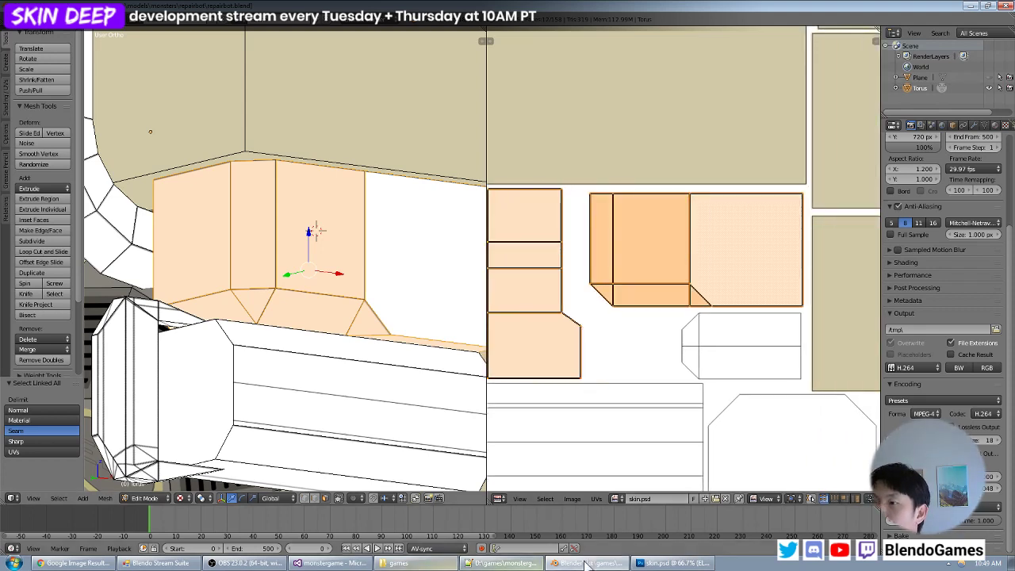
# - Switch to Photoshop, collapse the cylinder layer group and activate the UV layer with the Magic Wand
pyautogui.hotkey('alt', 'Tab')
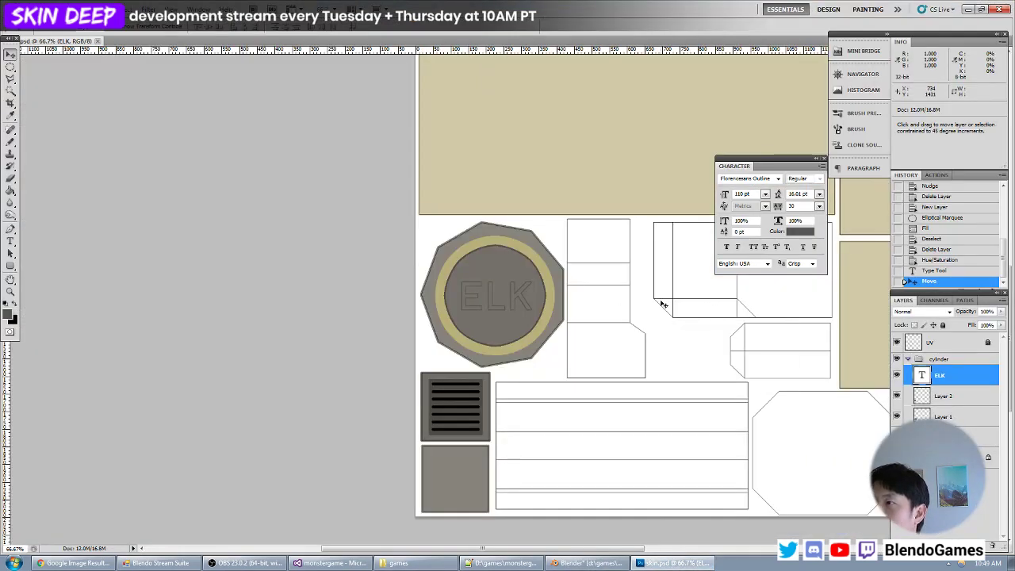
pyautogui.keyDown('alt'); pyautogui.scroll(2, 665, 321); pyautogui.keyUp('alt')
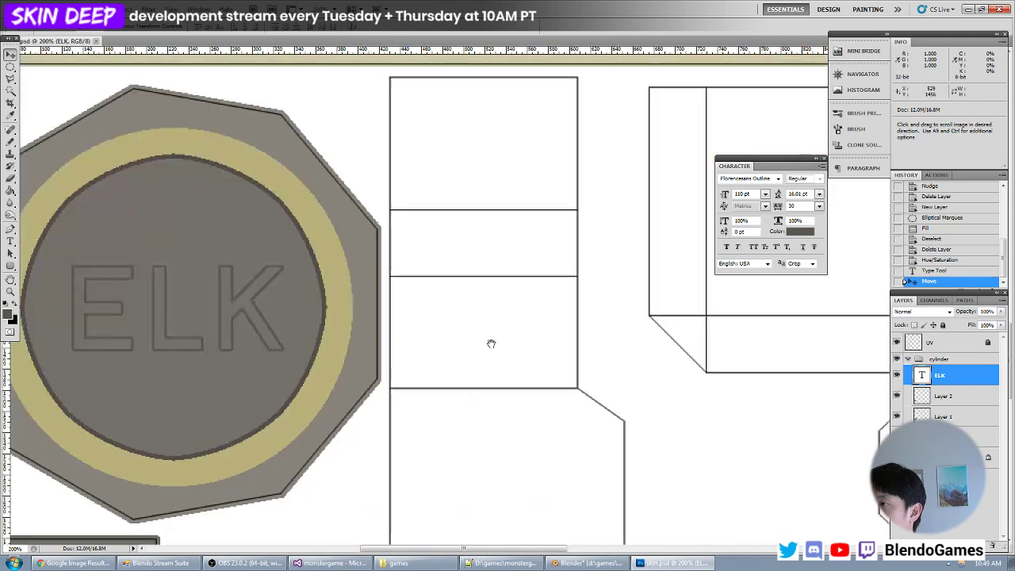
pyautogui.click(908, 358)
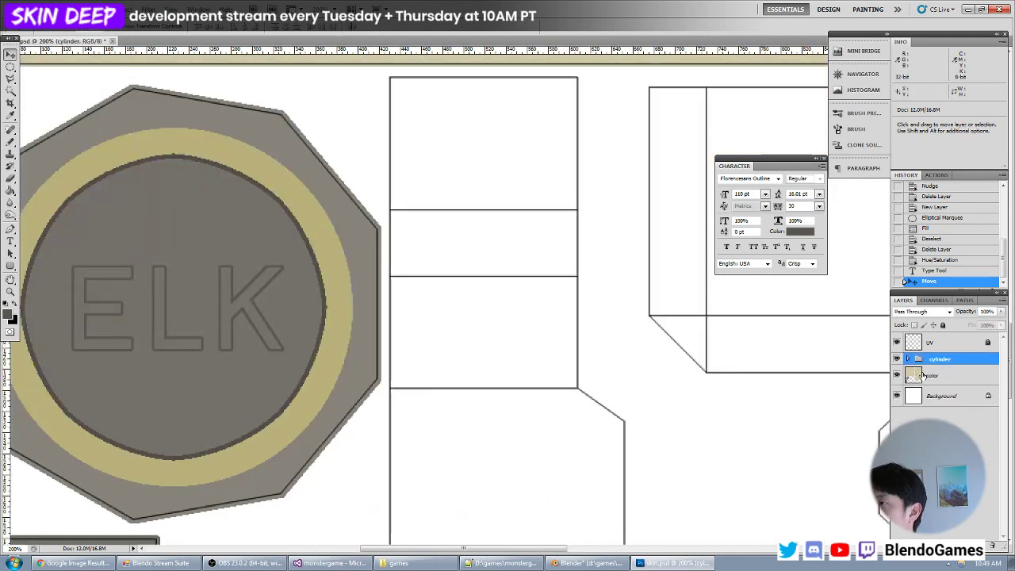
pyautogui.moveTo(615, 340); pyautogui.dragTo(409, 269)
pyautogui.click(968, 376)
pyautogui.hotkey('ctrl', '-')
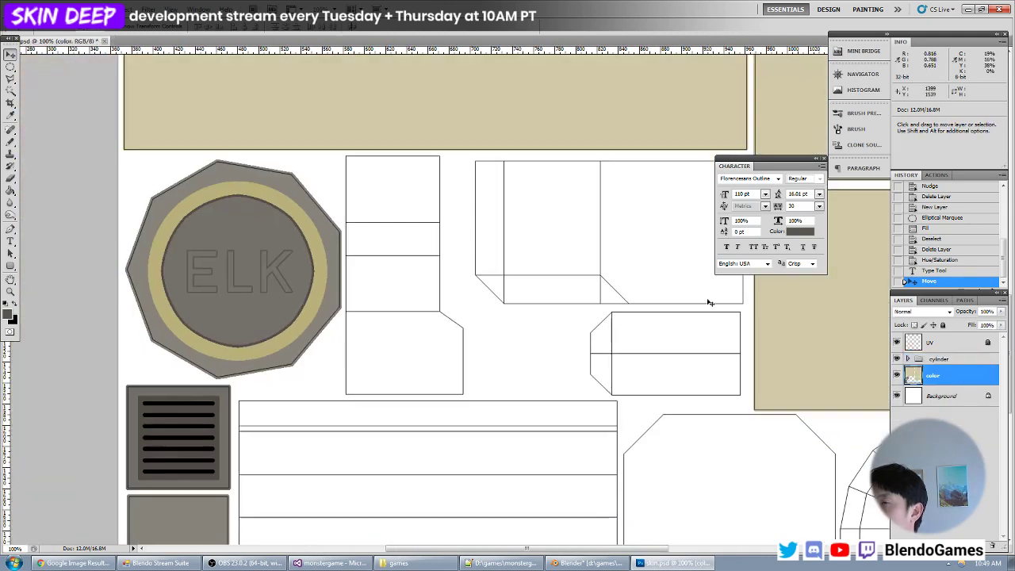
pyautogui.click(11, 90)
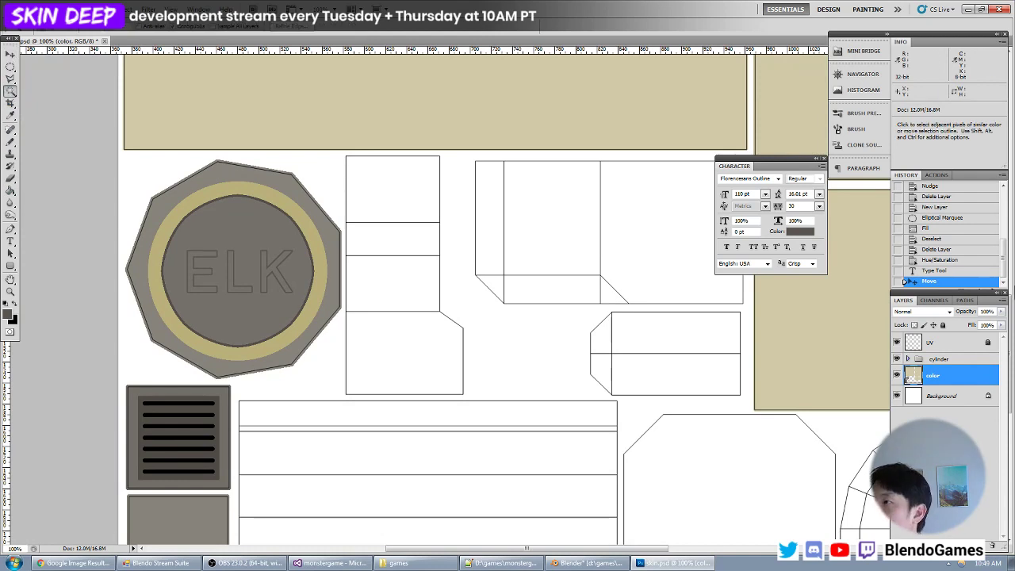
pyautogui.click(934, 344)
pyautogui.click(636, 290)
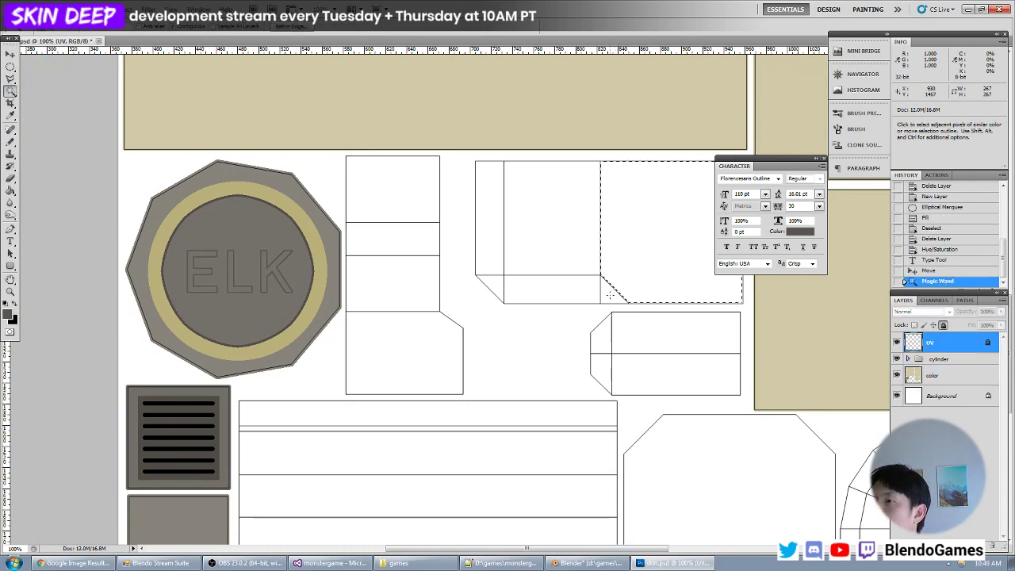
pyautogui.keyDown('shift'); pyautogui.click(609, 294); pyautogui.keyUp('shift')
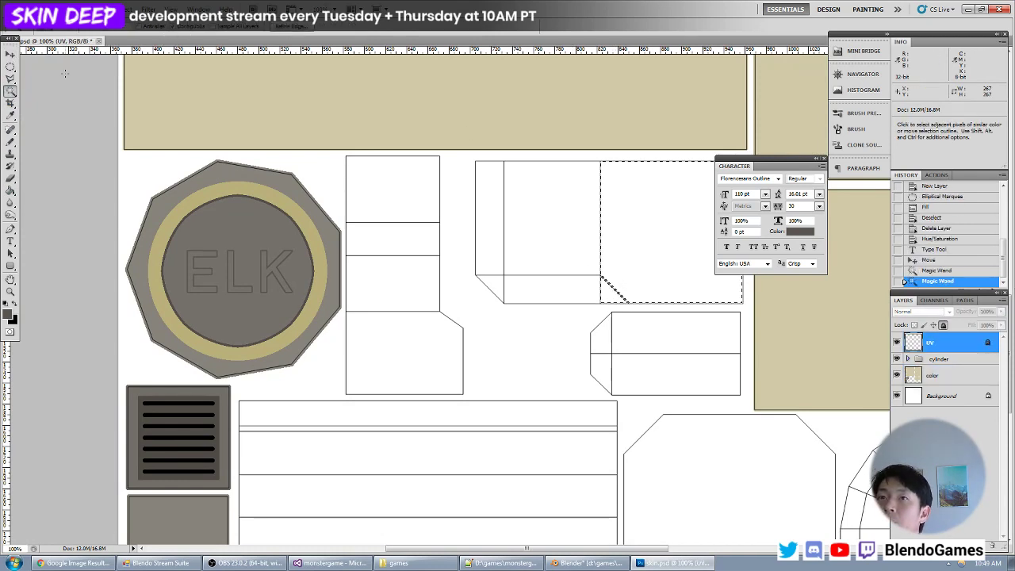
pyautogui.click(11, 67)
pyautogui.hotkey('ctrl', 'd')
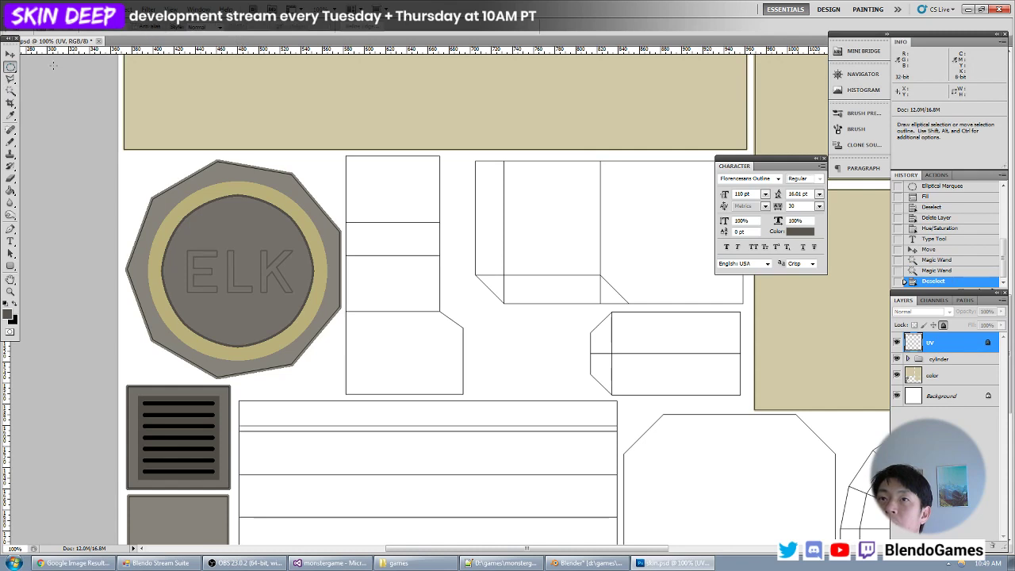
# - Select every face of the box's two UV islands beside the ELK cap with the Magic Wand
pyautogui.click(10, 92)
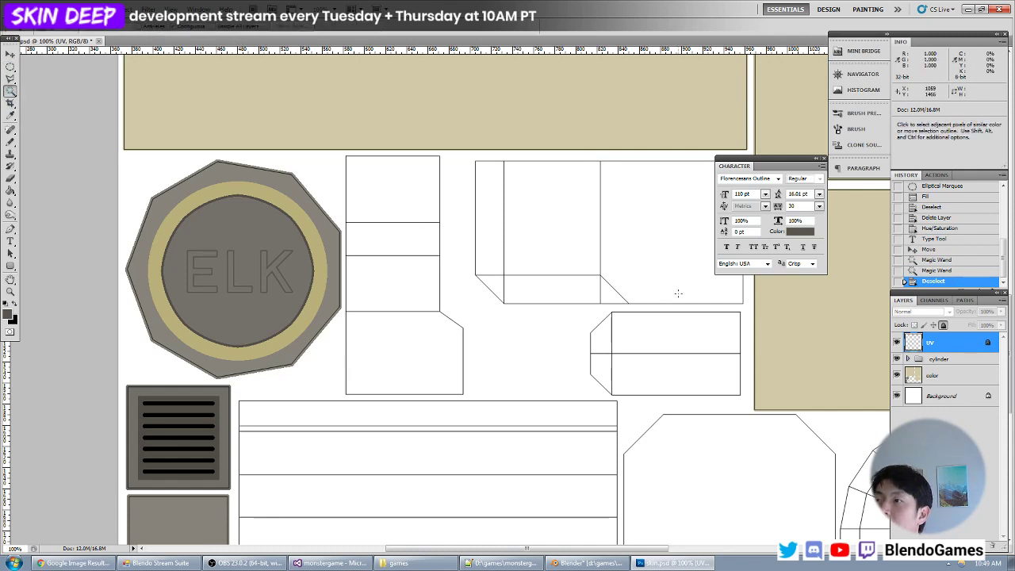
pyautogui.click(674, 230)
pyautogui.keyDown('shift'); pyautogui.click(609, 294); pyautogui.keyUp('shift')
pyautogui.keyDown('shift'); pyautogui.click(573, 290); pyautogui.keyUp('shift')
pyautogui.keyDown('shift'); pyautogui.click(547, 254); pyautogui.keyUp('shift')
pyautogui.keyDown('shift'); pyautogui.click(492, 249); pyautogui.keyUp('shift')
pyautogui.keyDown('shift'); pyautogui.click(496, 285); pyautogui.keyUp('shift')
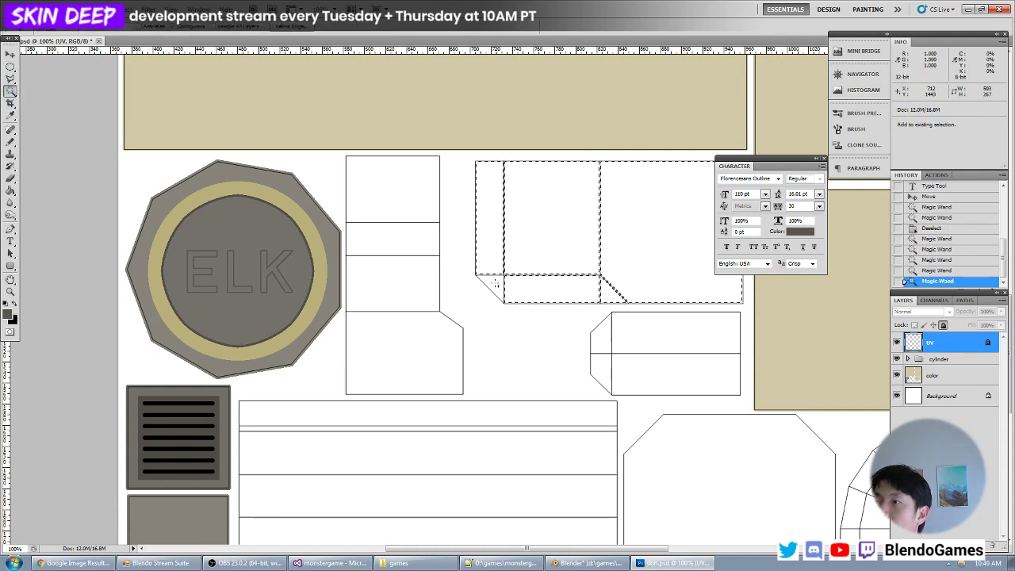
pyautogui.keyDown('shift'); pyautogui.click(424, 329); pyautogui.keyUp('shift')
pyautogui.keyDown('shift'); pyautogui.click(408, 267); pyautogui.keyUp('shift')
pyautogui.keyDown('shift'); pyautogui.click(403, 238); pyautogui.keyUp('shift')
pyautogui.keyDown('shift'); pyautogui.click(403, 170); pyautogui.keyUp('shift')
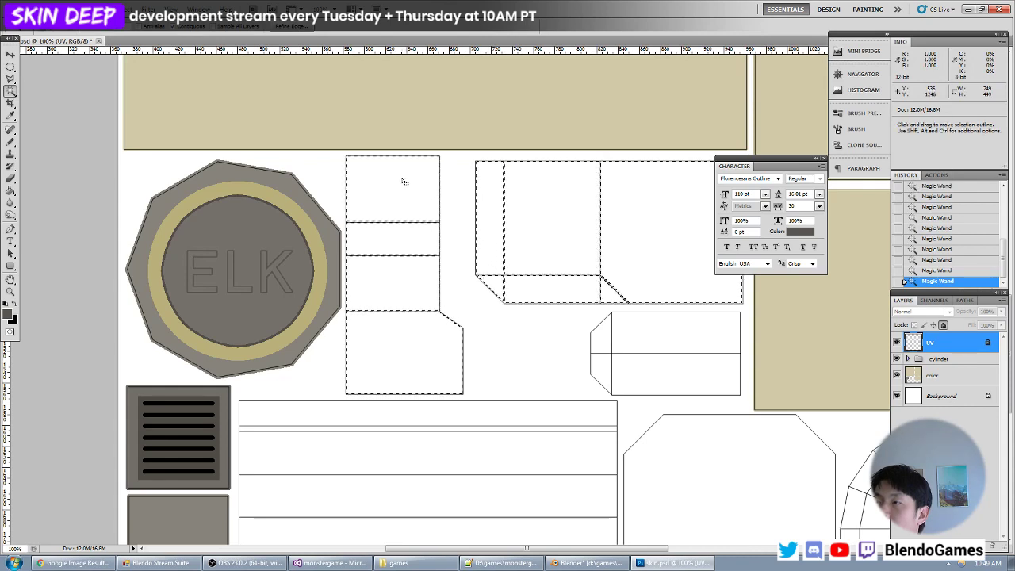
# - Expand the selection of the box's islands so it extends slightly past their UV outlines
pyautogui.click(117, 9)
pyautogui.moveTo(198, 125)
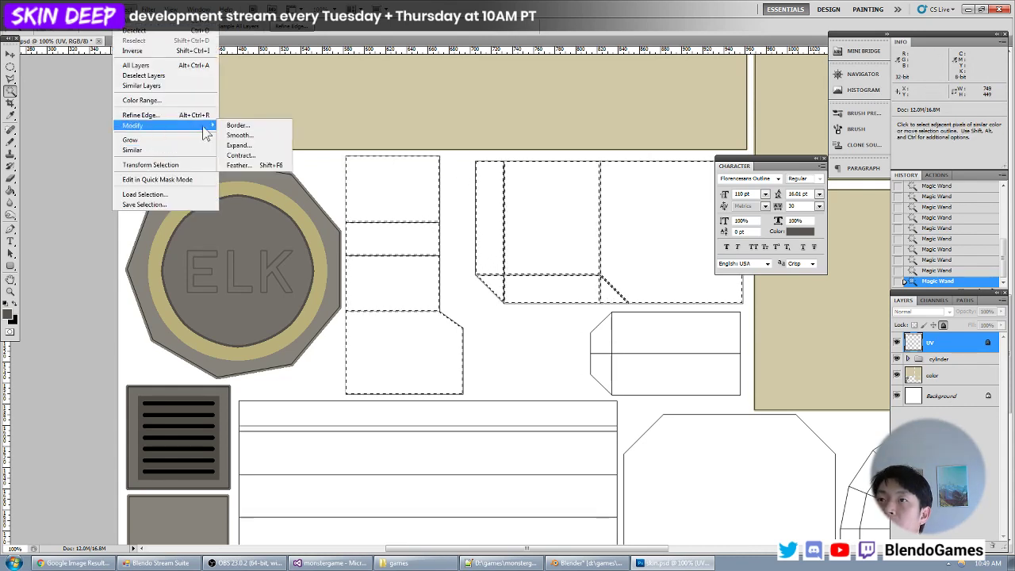
pyautogui.click(233, 145)
pyautogui.press('Return')
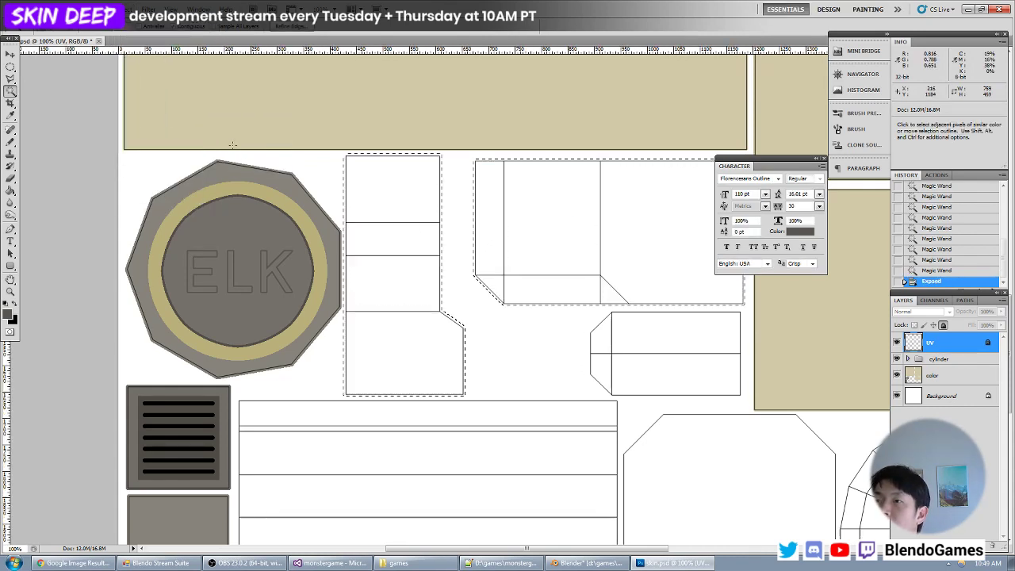
# - Set the foreground color to the neutral gray #868686
pyautogui.click(7, 313)
pyautogui.click(40, 306)
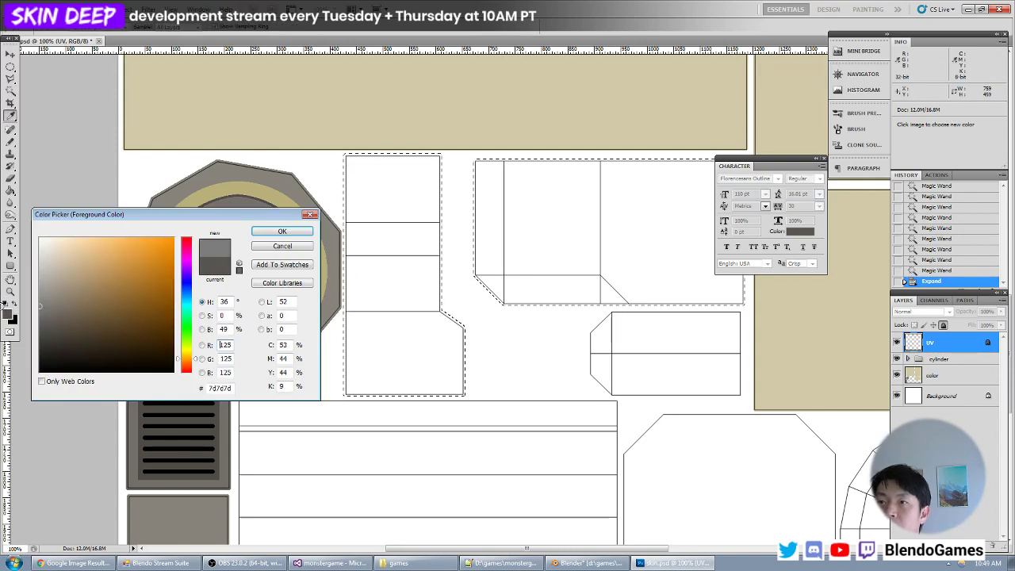
pyautogui.click(50, 301)
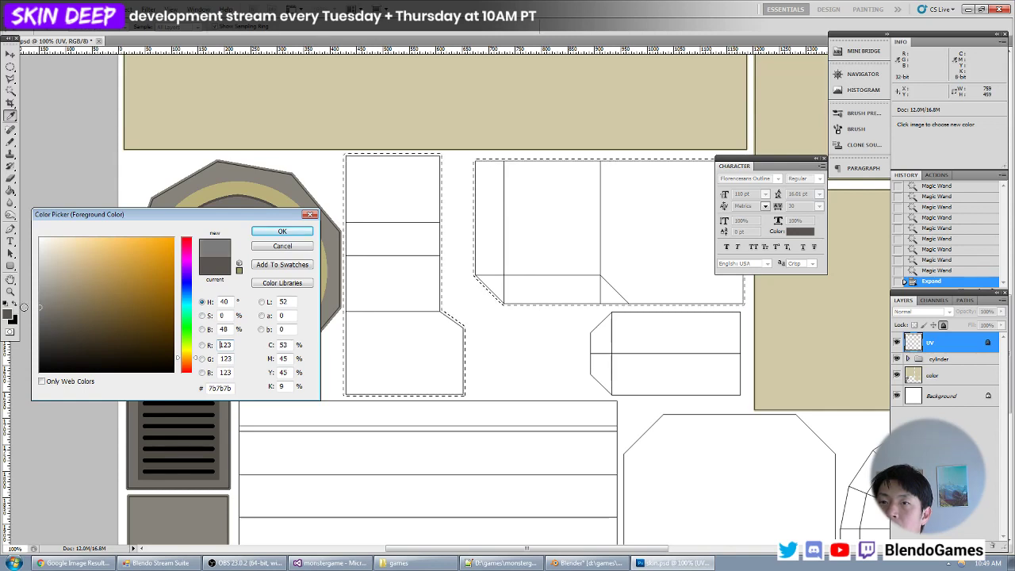
pyautogui.moveTo(24, 306); pyautogui.dragTo(17, 294)
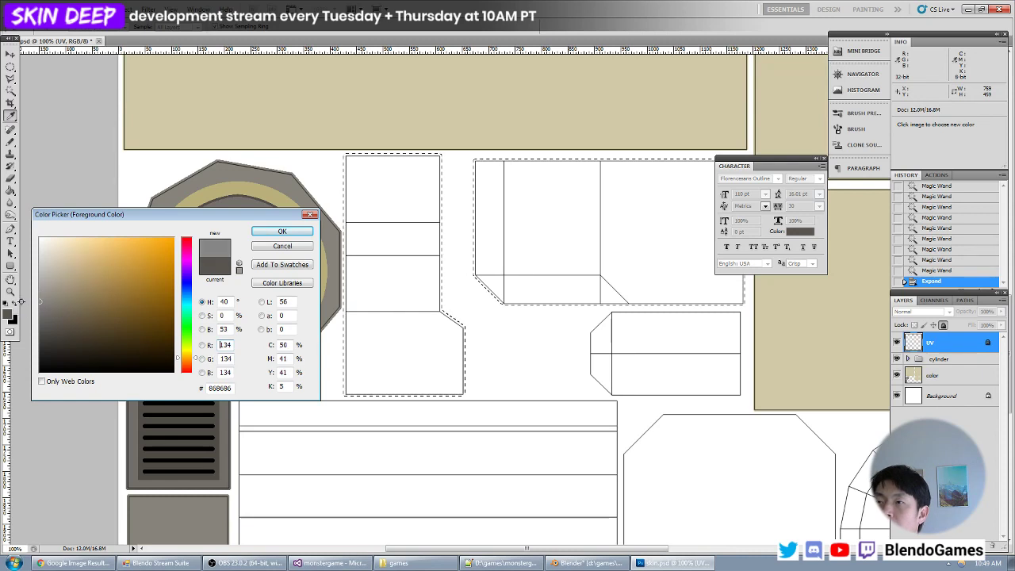
pyautogui.press('Return')
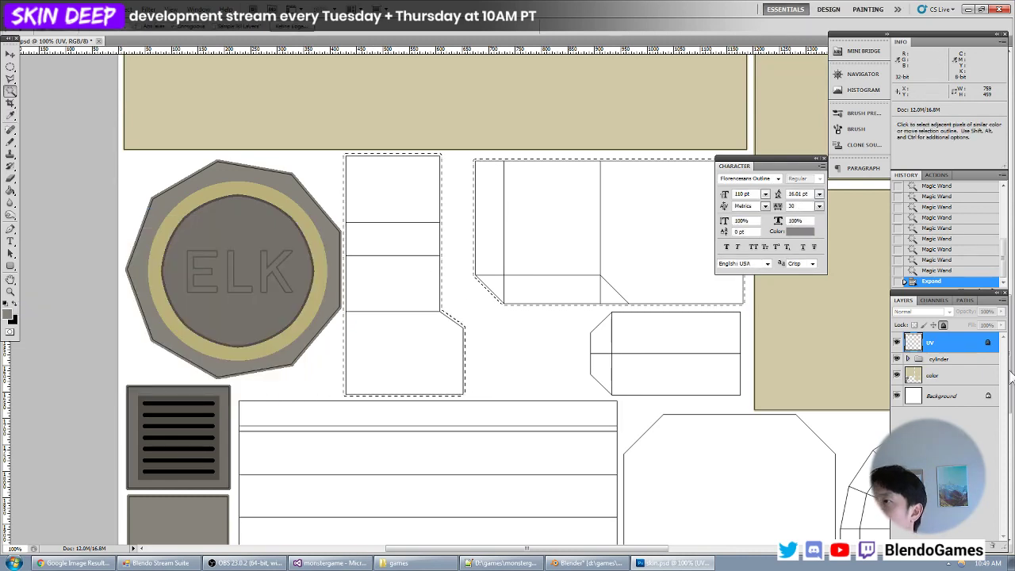
# - Fill the selected box islands with the gray foreground color on the color layer and clear the selection
pyautogui.click(932, 375)
pyautogui.hotkey('alt', 'BackSpace')
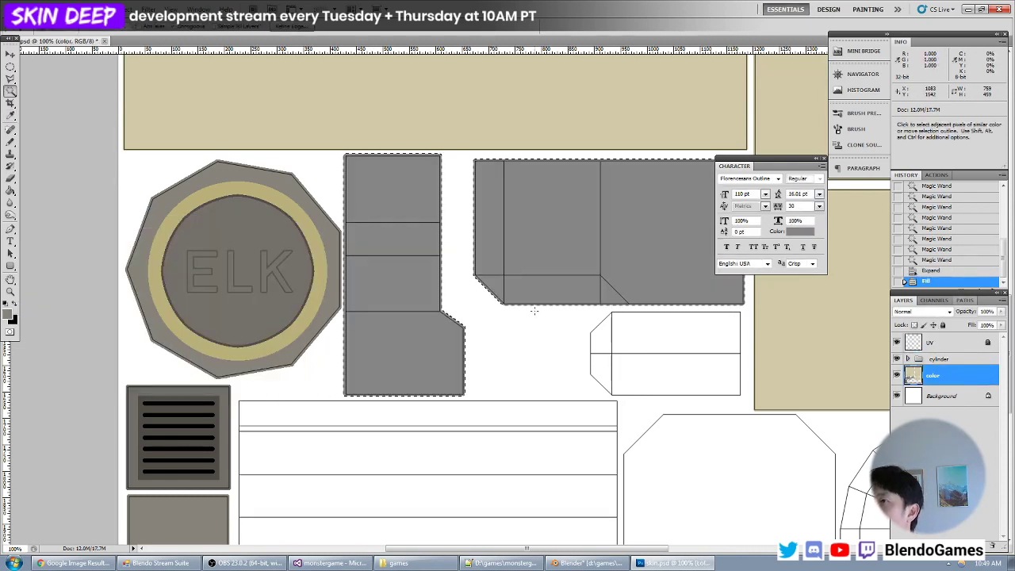
pyautogui.hotkey('ctrl', 'd')
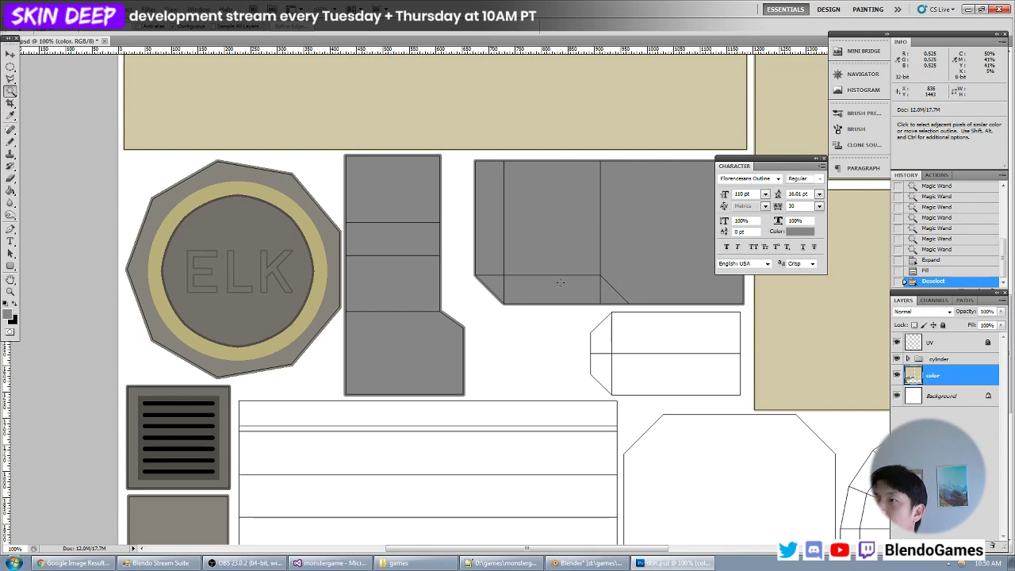
# - Switch to Blender, reload the skin texture and inspect the gray box with nothing selected
pyautogui.hotkey('alt', 'Tab')
pyautogui.hotkey('alt', 'r')
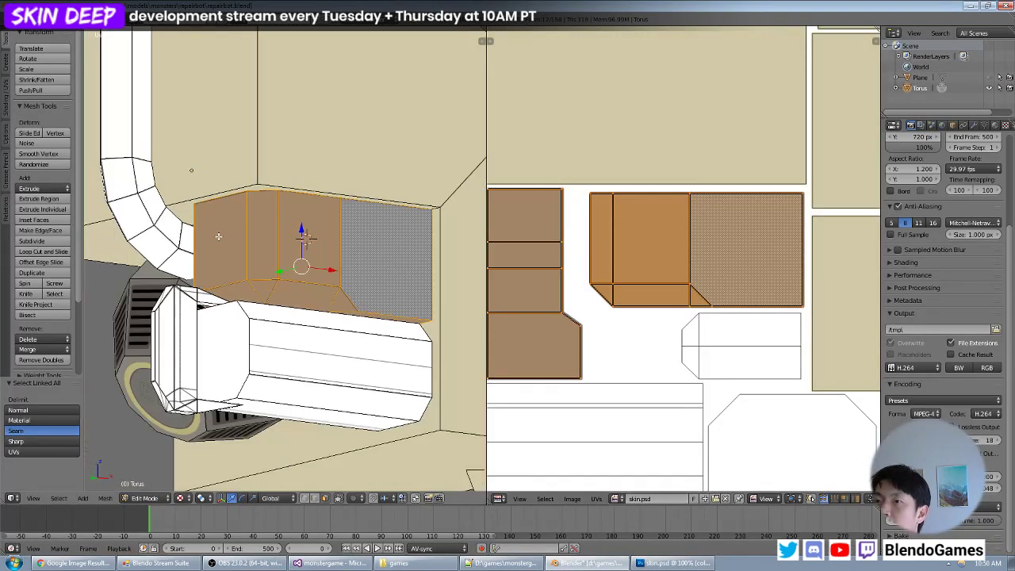
pyautogui.moveTo(218, 236); pyautogui.dragTo(324, 236, button='middle')
pyautogui.press('a')
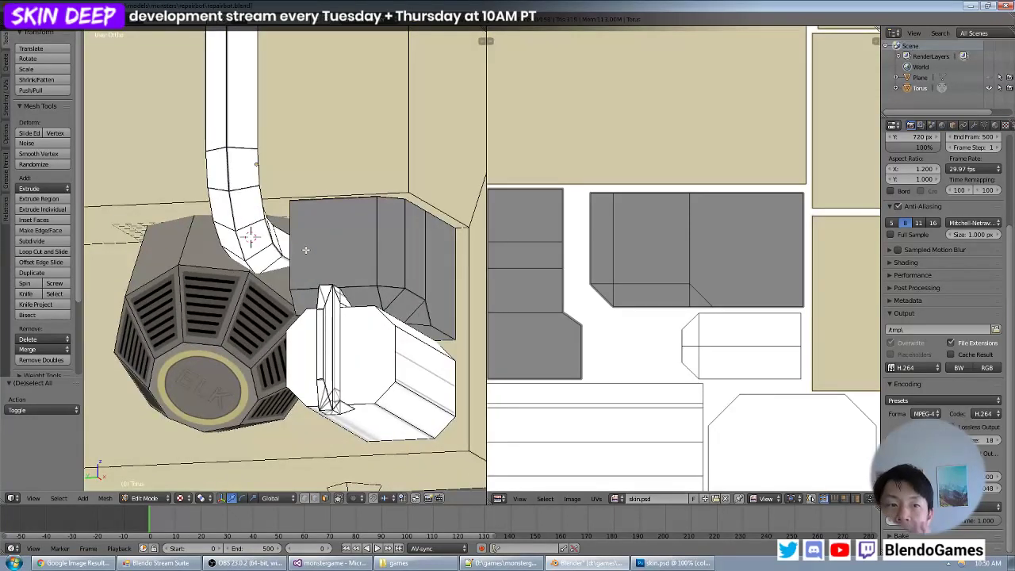
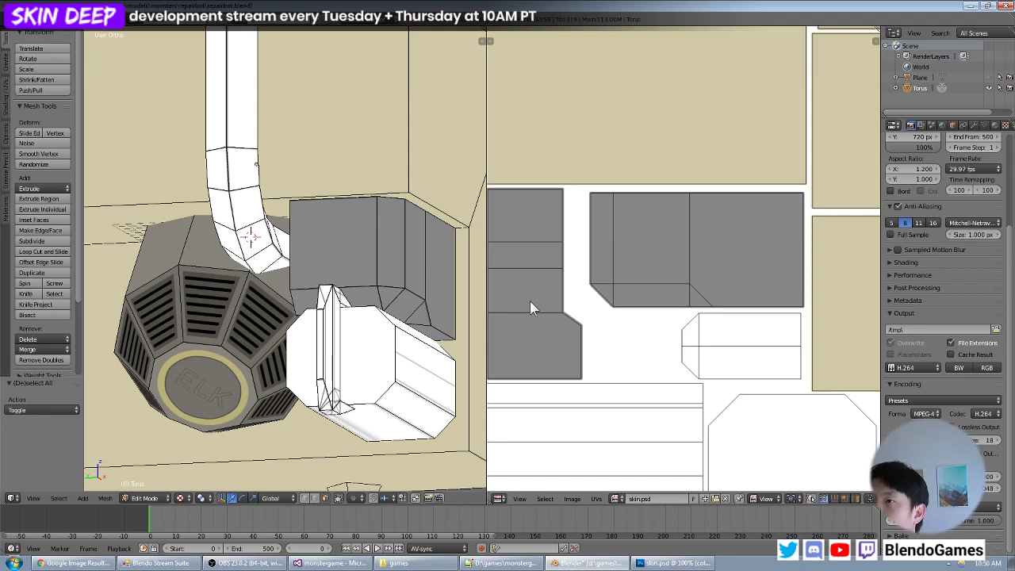
# - Switch to Photoshop and set the foreground color to the pale yellow e3d66c
pyautogui.moveTo(450, 299); pyautogui.dragTo(371, 277, button='middle')
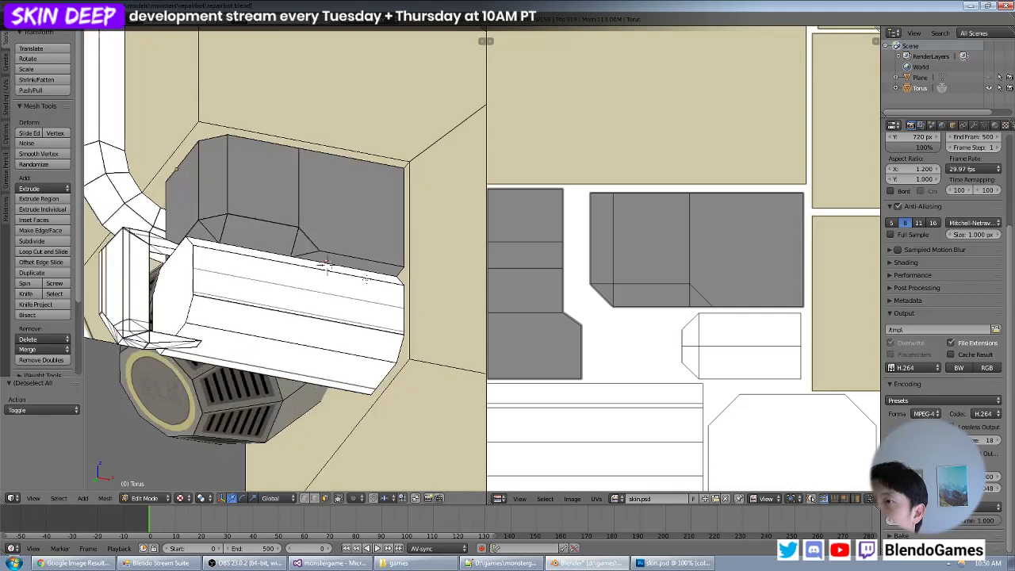
pyautogui.hotkey('alt', 'Tab')
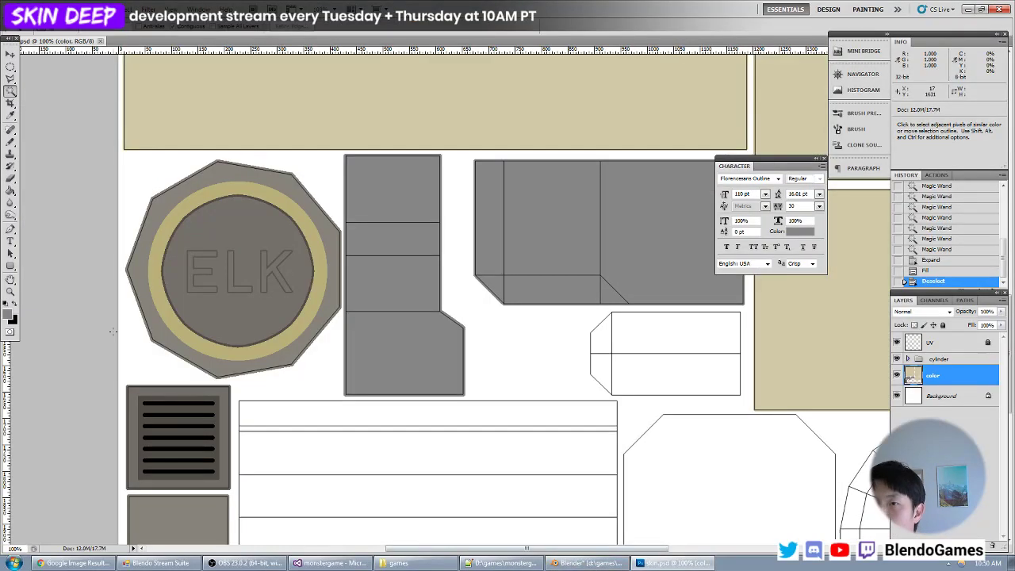
pyautogui.click(10, 309)
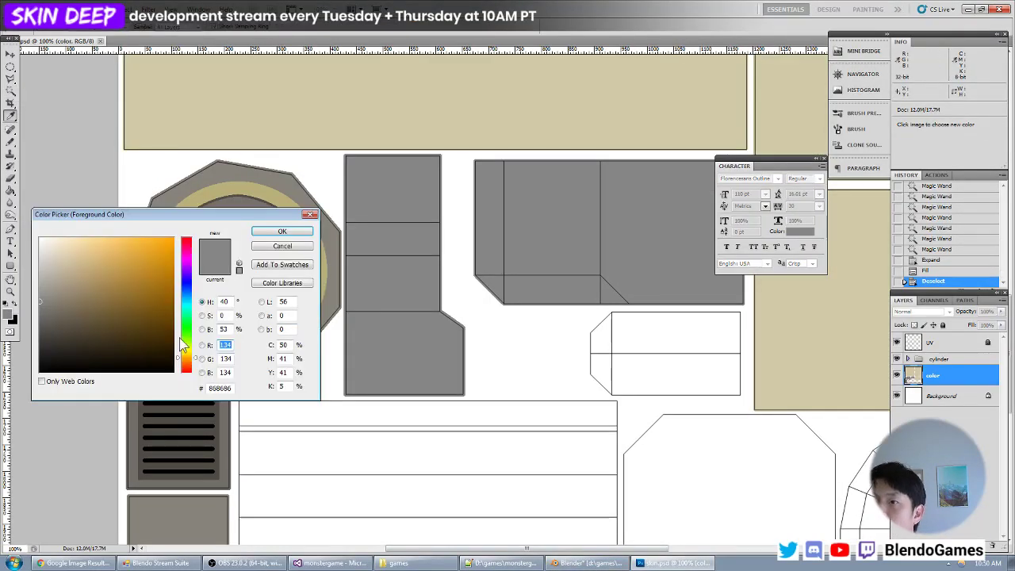
pyautogui.moveTo(183, 346); pyautogui.dragTo(183, 354)
pyautogui.click(135, 265)
pyautogui.click(153, 250)
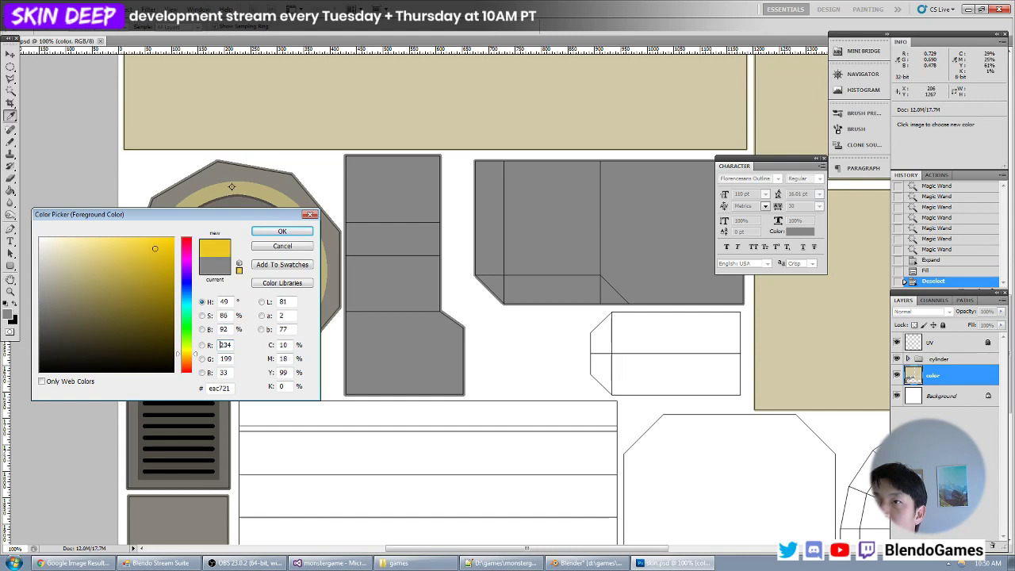
pyautogui.click(231, 191)
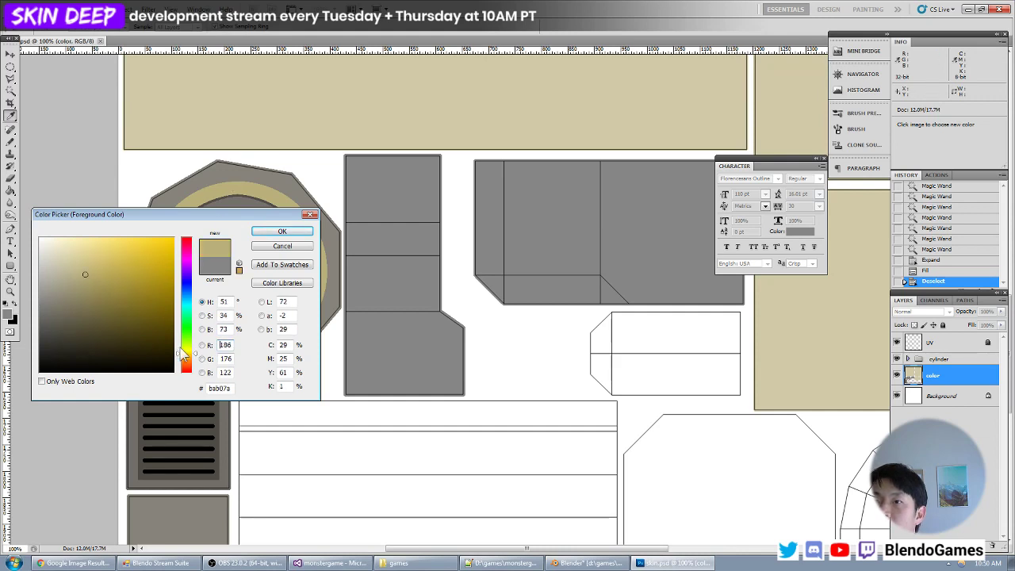
pyautogui.click(196, 352)
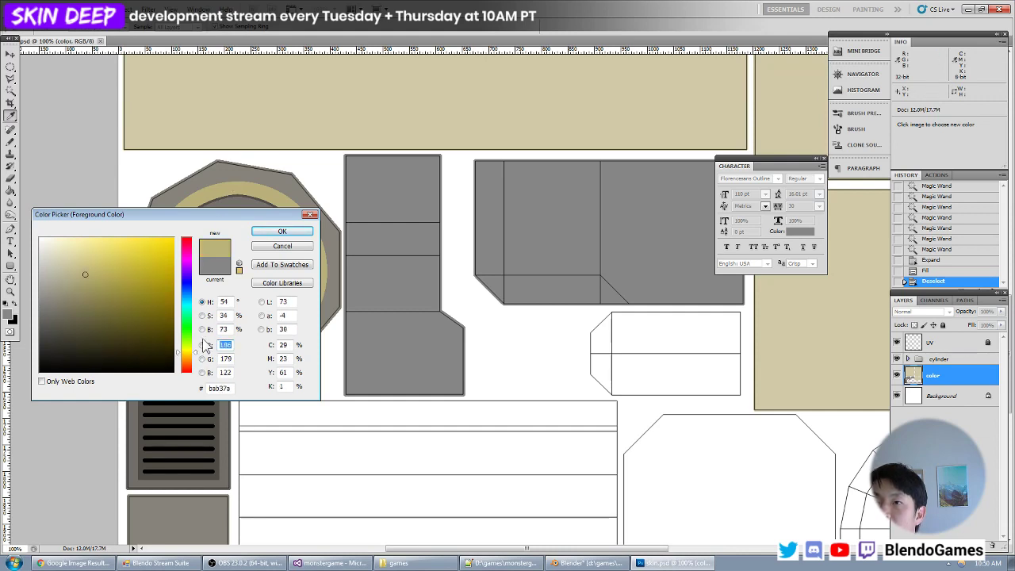
pyautogui.click(126, 261)
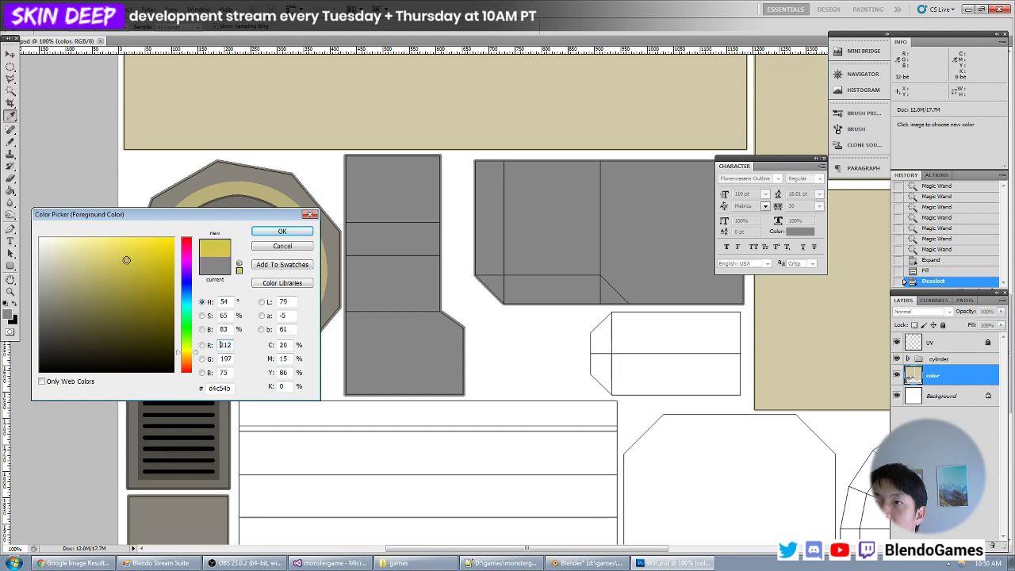
pyautogui.moveTo(126, 257); pyautogui.dragTo(110, 252)
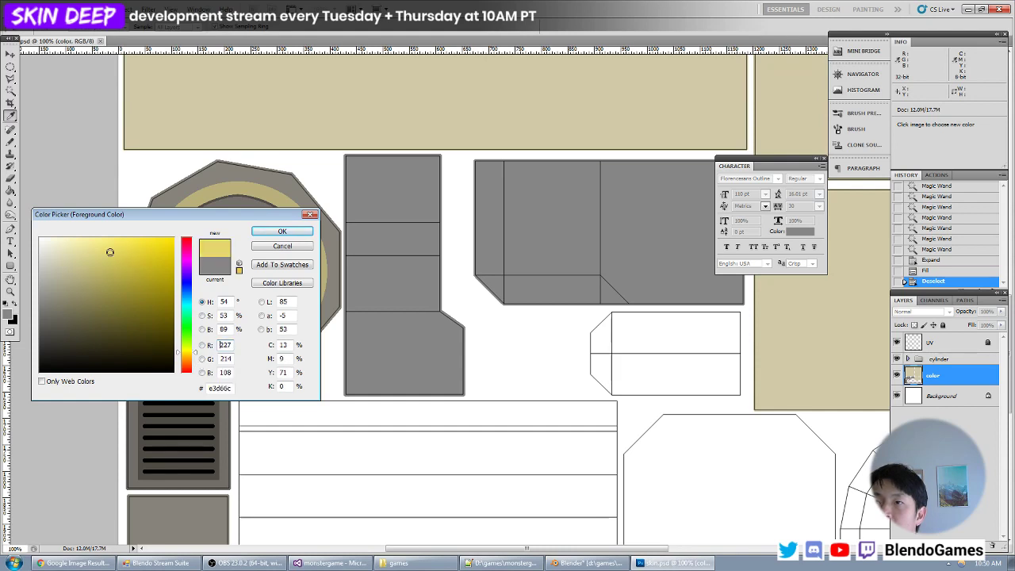
pyautogui.press('Return')
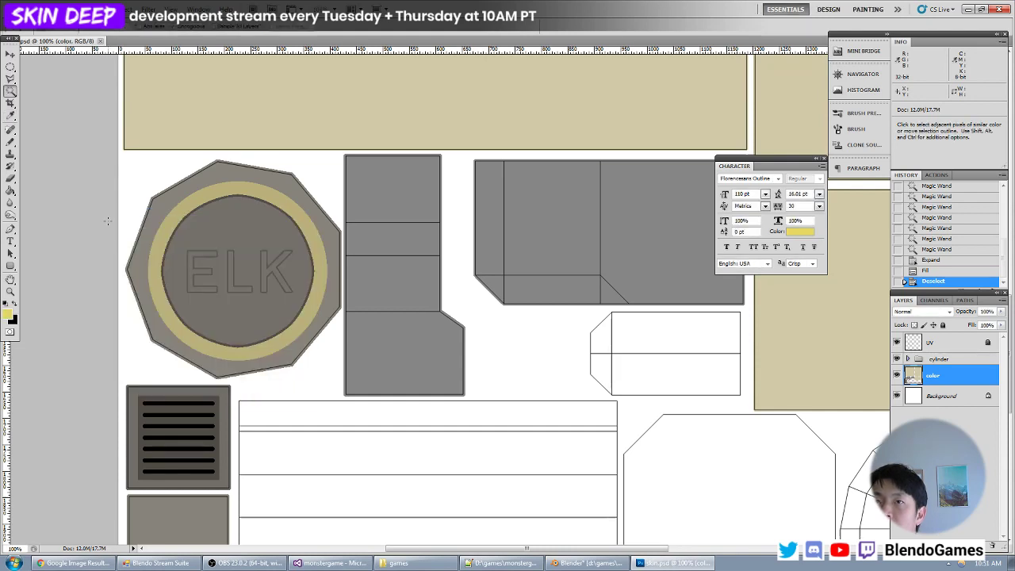
# - Create a layer group named rectangle directly above the color layer
pyautogui.click(10, 79)
pyautogui.click(38, 89)
pyautogui.hotkey('ctrl', '+')
pyautogui.moveTo(624, 217); pyautogui.dragTo(336, 315)
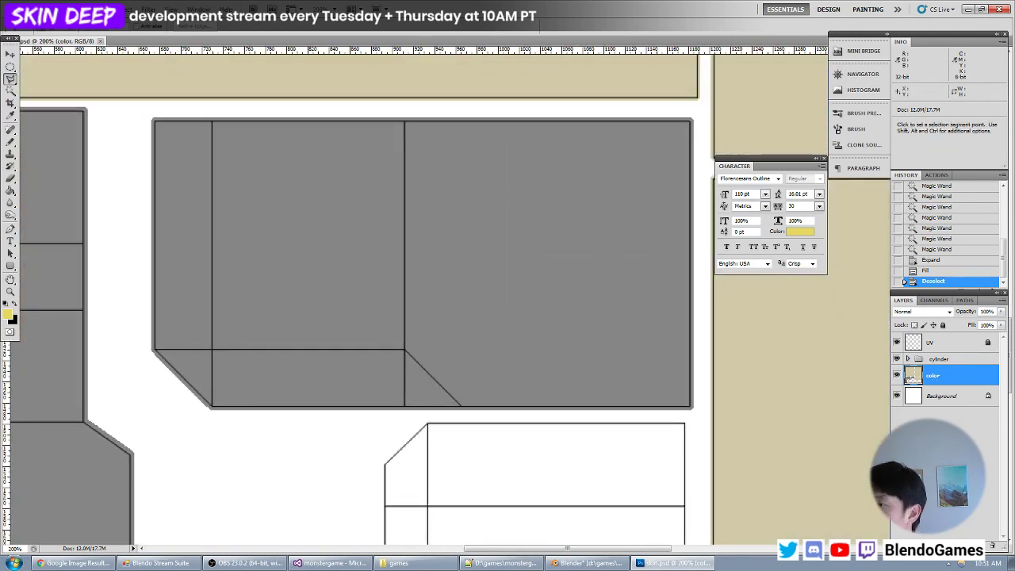
pyautogui.click(966, 545)
pyautogui.doubleClick(938, 371)
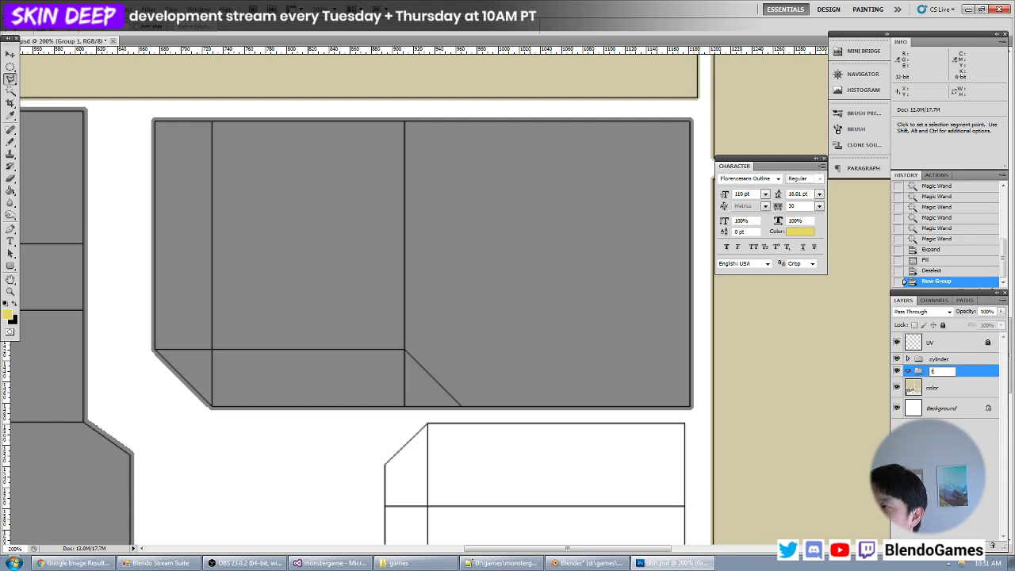
pyautogui.write('ngle')
pyautogui.press('Return')
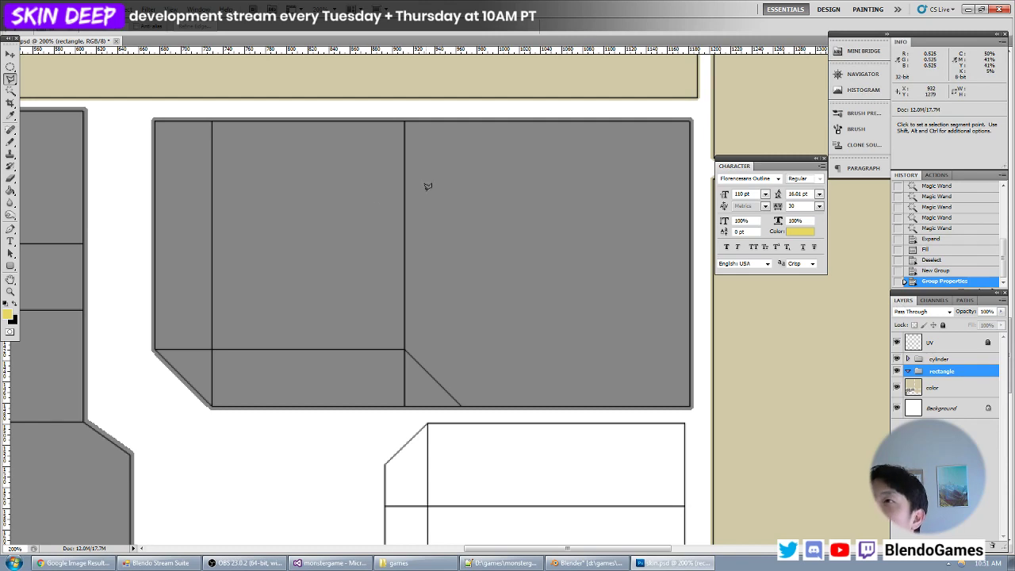
pyautogui.click(478, 120)
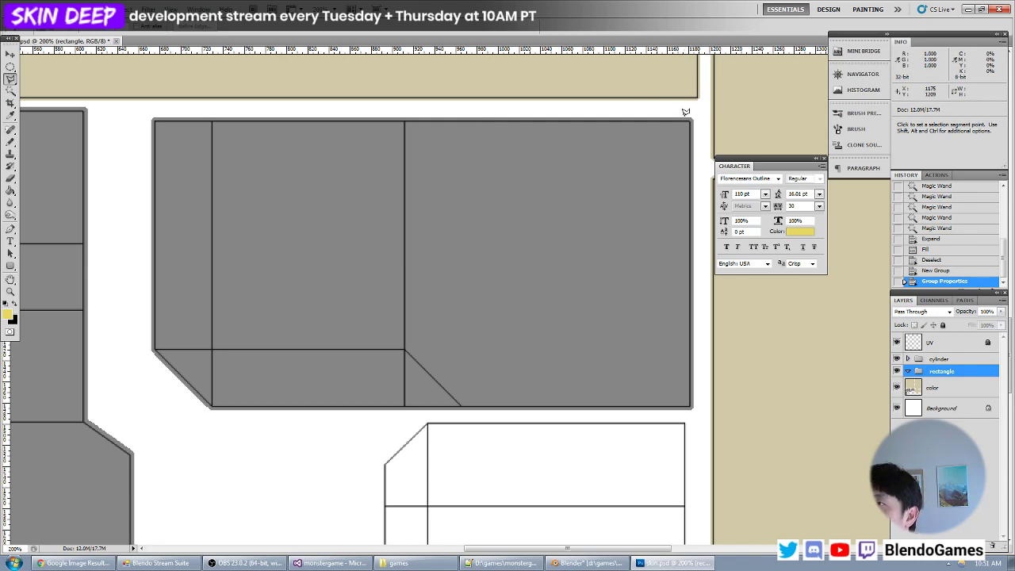
pyautogui.press('m')
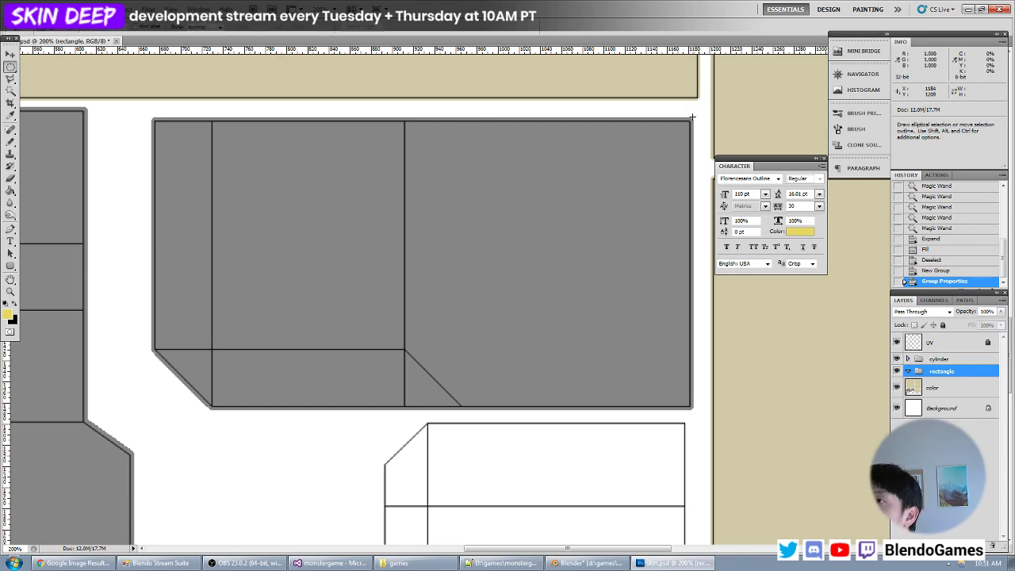
pyautogui.moveTo(692, 117); pyautogui.dragTo(599, 247)
pyautogui.moveTo(504, 390); pyautogui.dragTo(482, 408)
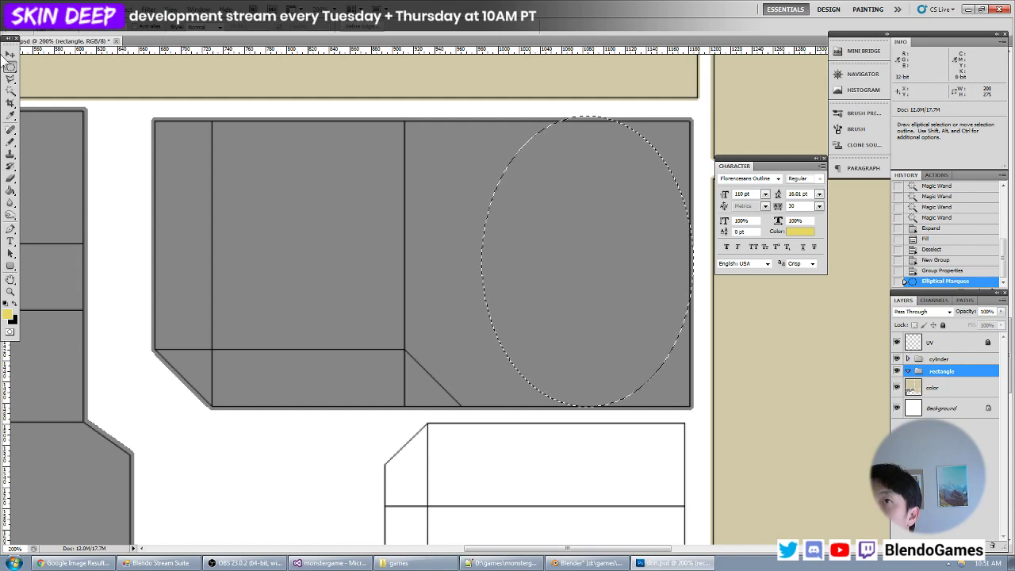
# - Fill a rectangular selection of about 213 × 279 px at the right end of the large grey panel with yellow, on a new layer
pyautogui.click(11, 68)
pyautogui.click(46, 67)
pyautogui.click(605, 100)
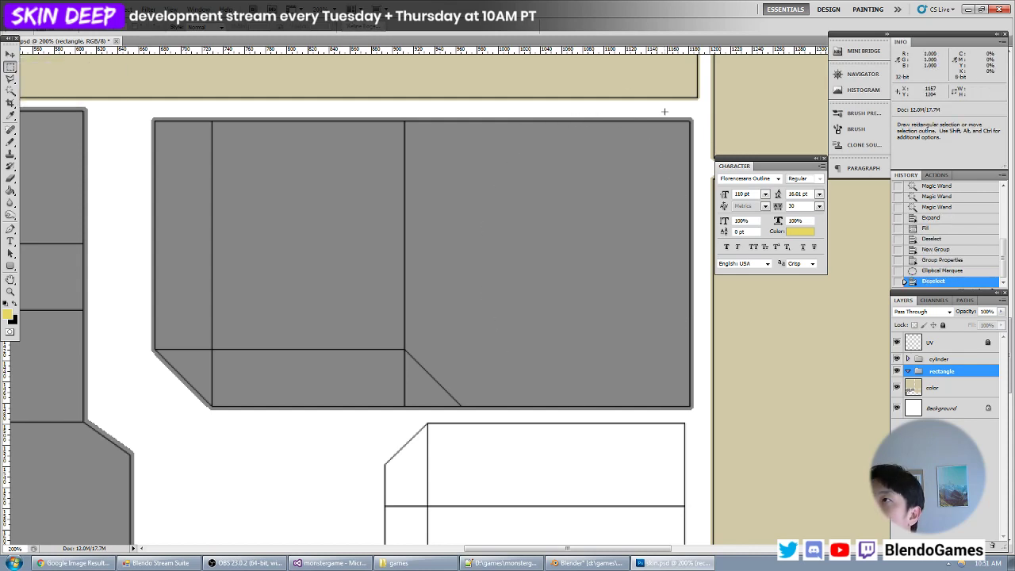
pyautogui.moveTo(692, 117); pyautogui.dragTo(468, 409)
pyautogui.hotkey('alt', 'BackSpace')
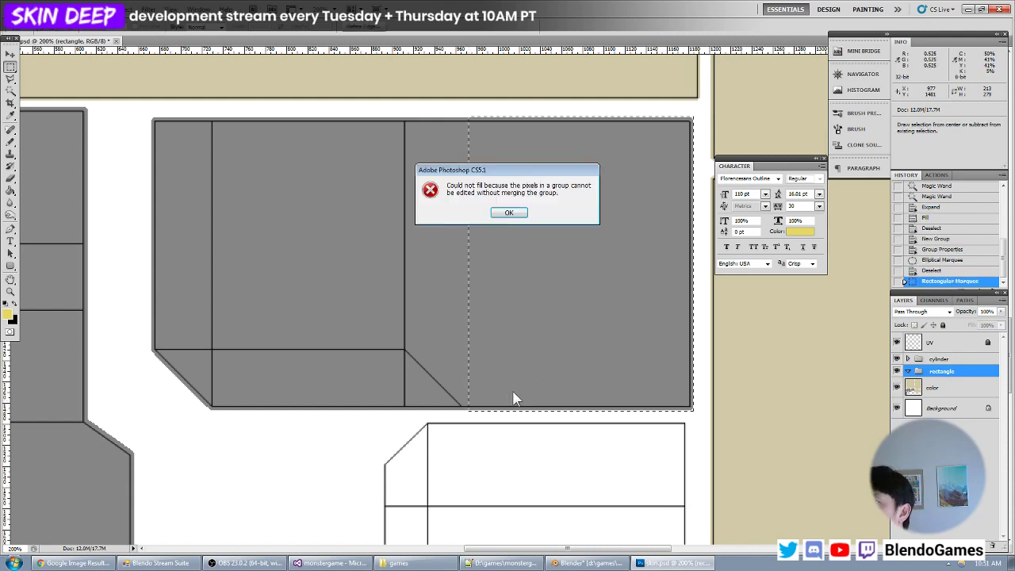
pyautogui.click(521, 214)
pyautogui.hotkey('ctrl', 'shift', 'n')
pyautogui.press('Return')
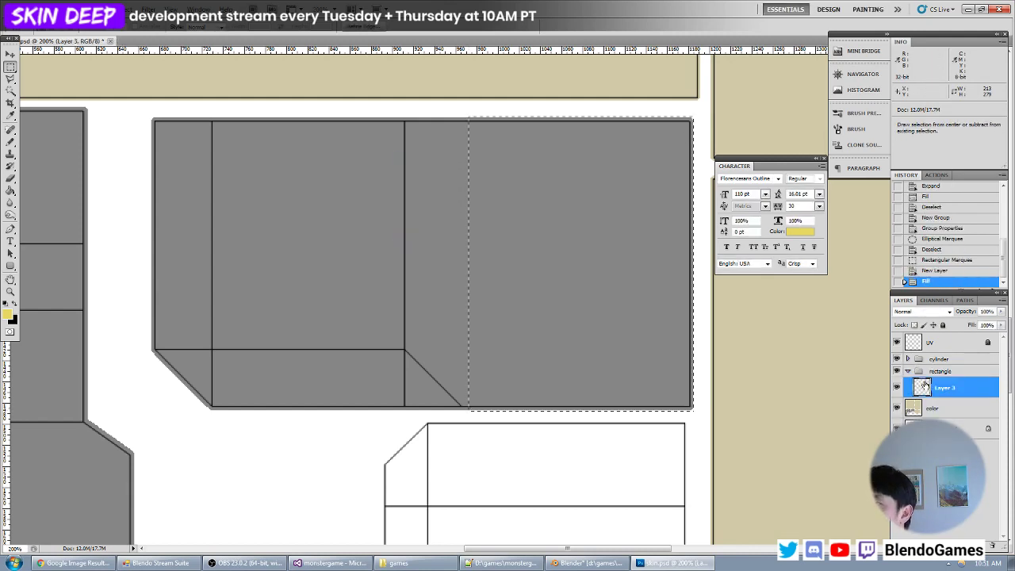
pyautogui.hotkey('alt', 'BackSpace')
# - Switch to Blender and reload the skin.psd texture to check the yellow area on the model
pyautogui.hotkey('alt', 'Tab')
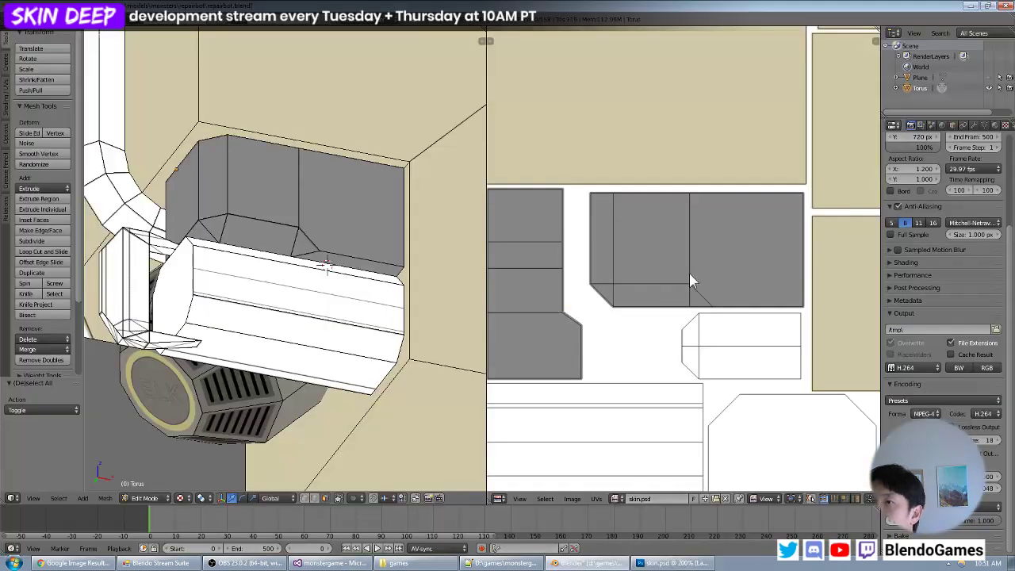
pyautogui.hotkey('alt', 'r')
pyautogui.scroll(5, 336, 254)
pyautogui.scroll(-5, 273, 353)
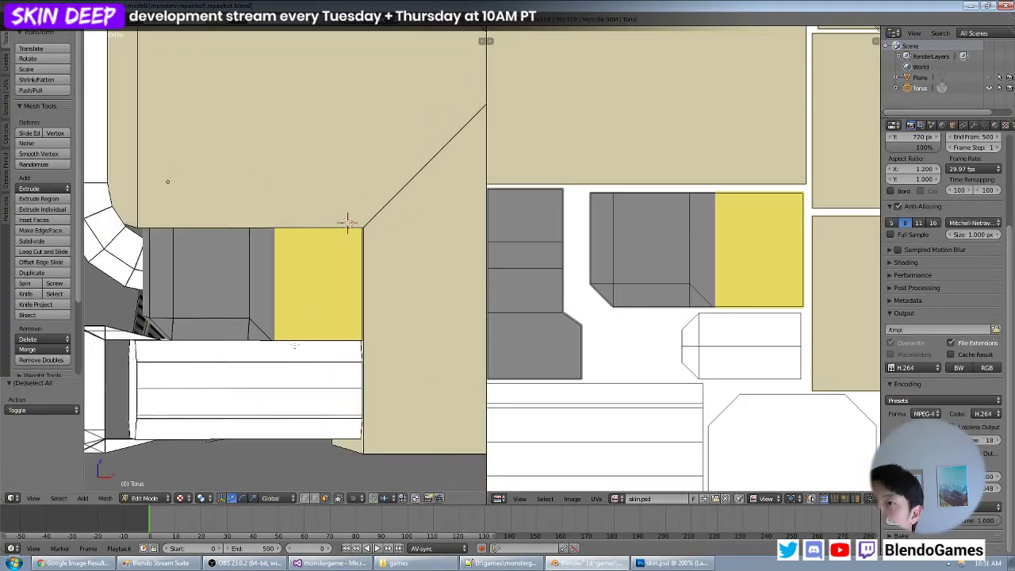
# - Return to Photoshop and fill a band of about 230 × 75 px across the bottom of the stepped grey piece with yellow
pyautogui.hotkey('alt', 'Tab')
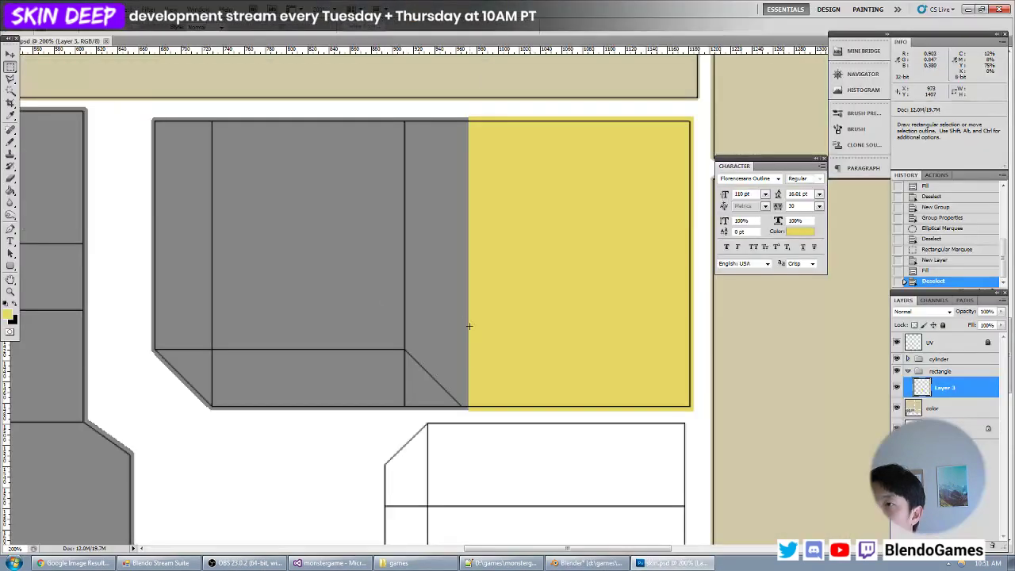
pyautogui.moveTo(281, 389); pyautogui.dragTo(617, 219)
pyautogui.moveTo(471, 331); pyautogui.dragTo(450, 360)
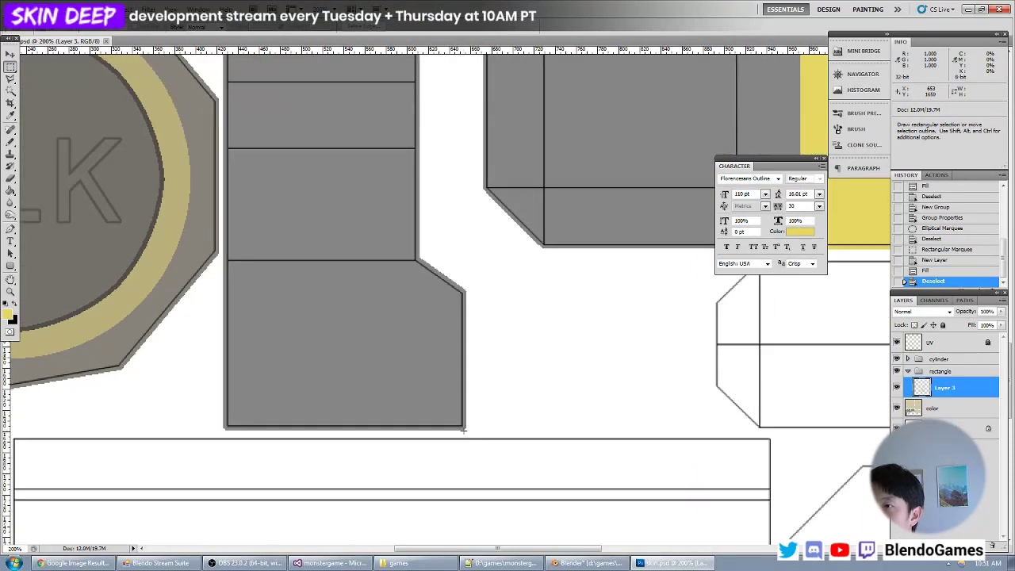
pyautogui.moveTo(466, 429); pyautogui.dragTo(305, 389)
pyautogui.moveTo(220, 349); pyautogui.dragTo(223, 349)
pyautogui.hotkey('alt', 'BackSpace')
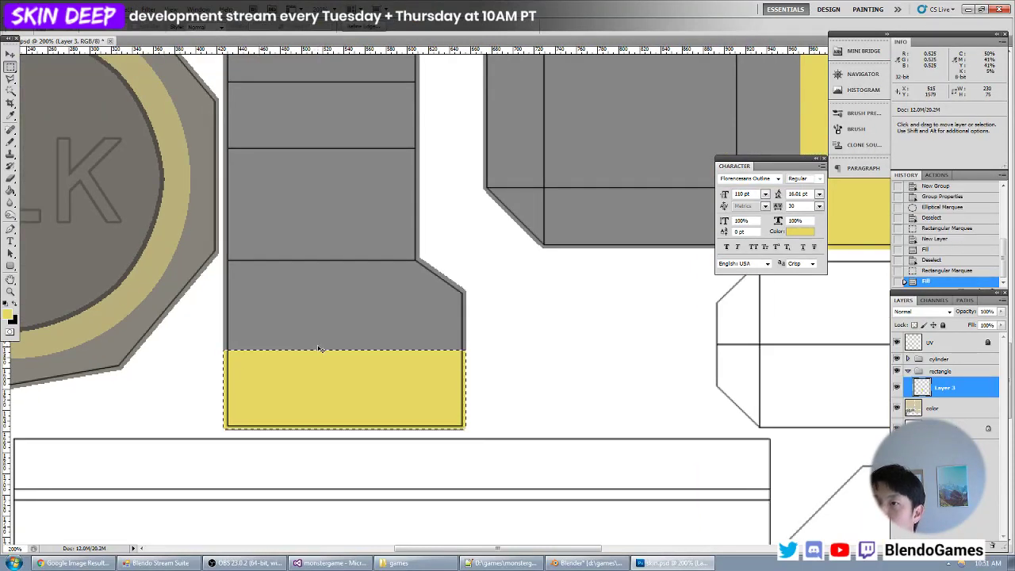
pyautogui.hotkey('ctrl', 'd')
# - Reload the texture in Blender and examine how the yellow band lines up with the yellow wall
pyautogui.hotkey('alt', 'Tab')
pyautogui.hotkey('alt', 'r')
pyautogui.keyDown('shift'); pyautogui.moveTo(396, 332); pyautogui.dragTo(370, 354, button='middle'); pyautogui.keyUp('shift')
pyautogui.scroll(2, 371, 356)
# - In Photoshop, extend the yellow band by duplicating its upper strip 30 px upward, and reload the texture in Blender
pyautogui.hotkey('alt', 'Tab')
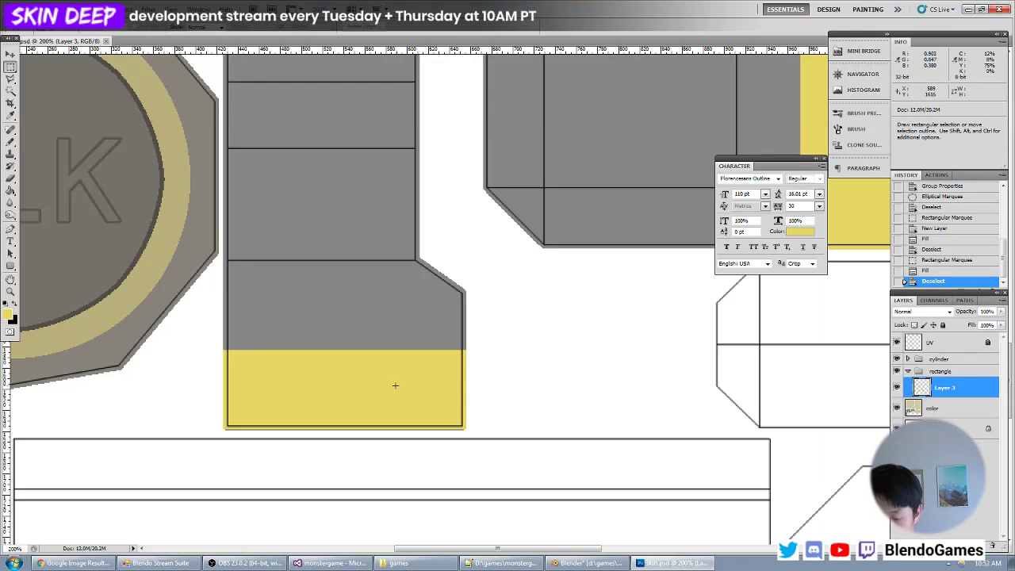
pyautogui.press('v')
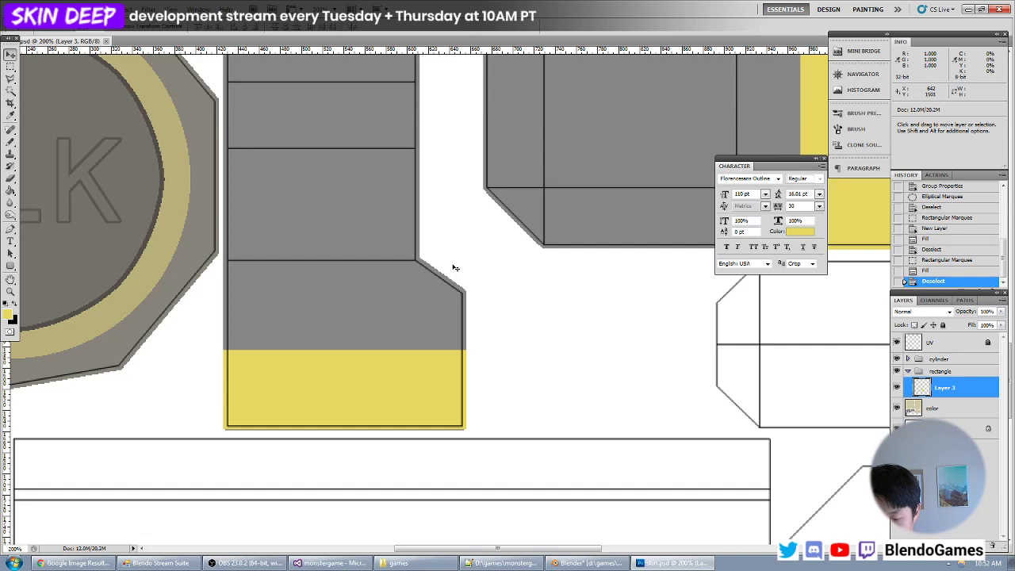
pyautogui.press('m')
pyautogui.moveTo(500, 315); pyautogui.dragTo(208, 404)
pyautogui.hotkey('alt', 'BackSpace')
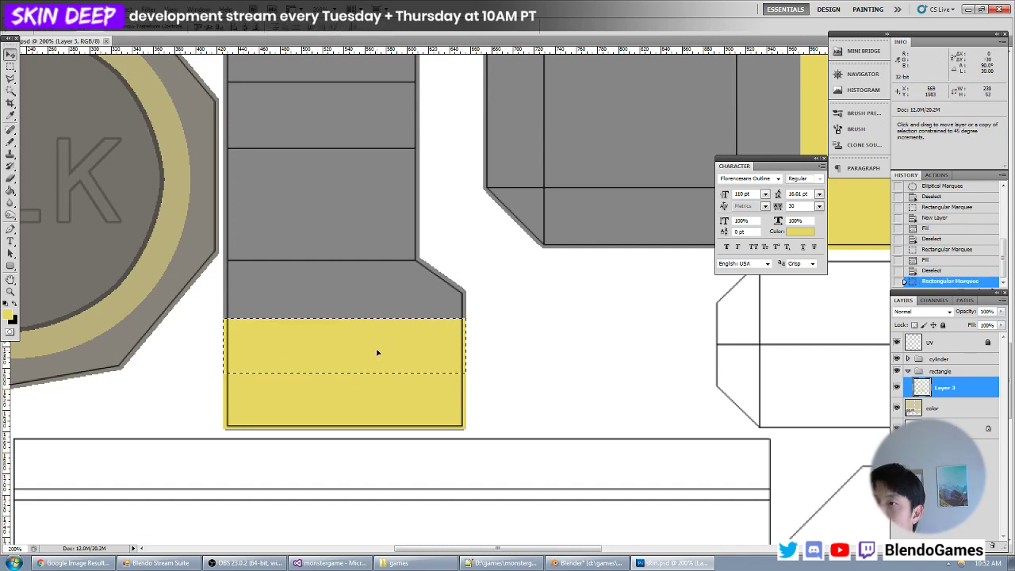
pyautogui.hotkey('alt', 'Tab')
pyautogui.hotkey('alt', 'r')
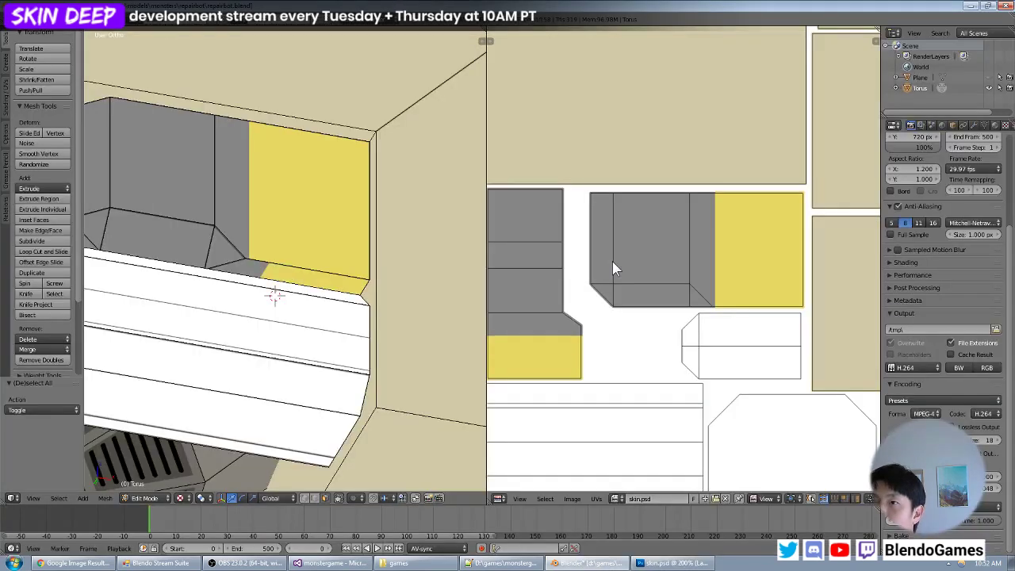
# - Extend the yellow band further upward in Photoshop with two small duplications, saving and reloading the texture in Blender after each
pyautogui.hotkey('alt', 'Tab')
pyautogui.keyDown('alt'); pyautogui.keyDown('shift'); pyautogui.moveTo(366, 342); pyautogui.dragTo(367, 331); pyautogui.keyUp('shift'); pyautogui.keyUp('alt')
pyautogui.hotkey('ctrl', 's')
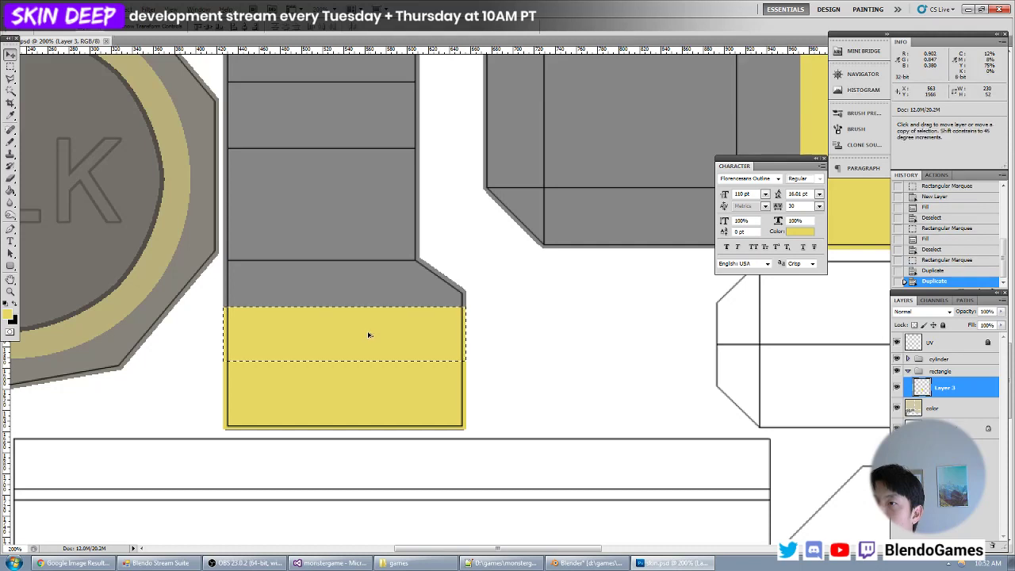
pyautogui.hotkey('alt', 'Tab')
pyautogui.hotkey('alt', 'r')
pyautogui.hotkey('alt', 'Tab')
pyautogui.keyDown('alt'); pyautogui.keyDown('shift'); pyautogui.moveTo(428, 332); pyautogui.dragTo(428, 325); pyautogui.keyUp('shift'); pyautogui.keyUp('alt')
pyautogui.hotkey('ctrl', 's')
pyautogui.hotkey('alt', 'Tab')
pyautogui.hotkey('alt', 'r')
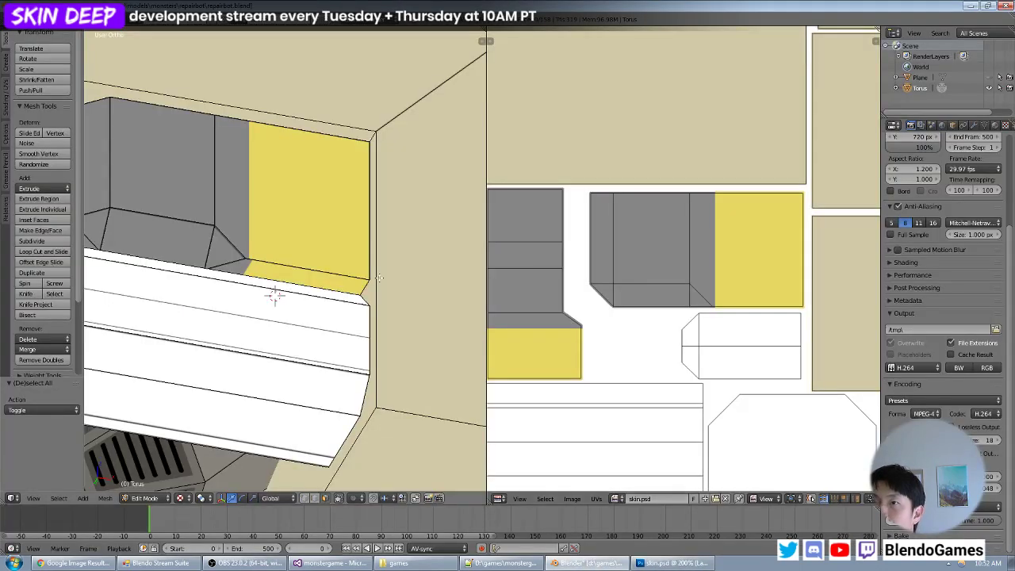
# - Raise the yellow band's upper edge slightly in Photoshop, save skin.psd and reload it in Blender
pyautogui.hotkey('alt', 'Tab')
pyautogui.keyDown('alt'); pyautogui.keyDown('shift'); pyautogui.moveTo(426, 321); pyautogui.dragTo(425, 314); pyautogui.keyUp('shift'); pyautogui.keyUp('alt')
pyautogui.hotkey('ctrl', 's')
pyautogui.hotkey('alt', 'Tab')
pyautogui.hotkey('alt', 'r')
# - Examine up close the seam where the yellow areas of the recess wall and its lower face meet
pyautogui.scroll(3, 259, 351)
pyautogui.scroll(2, 259, 352)
pyautogui.scroll(2, 291, 286)
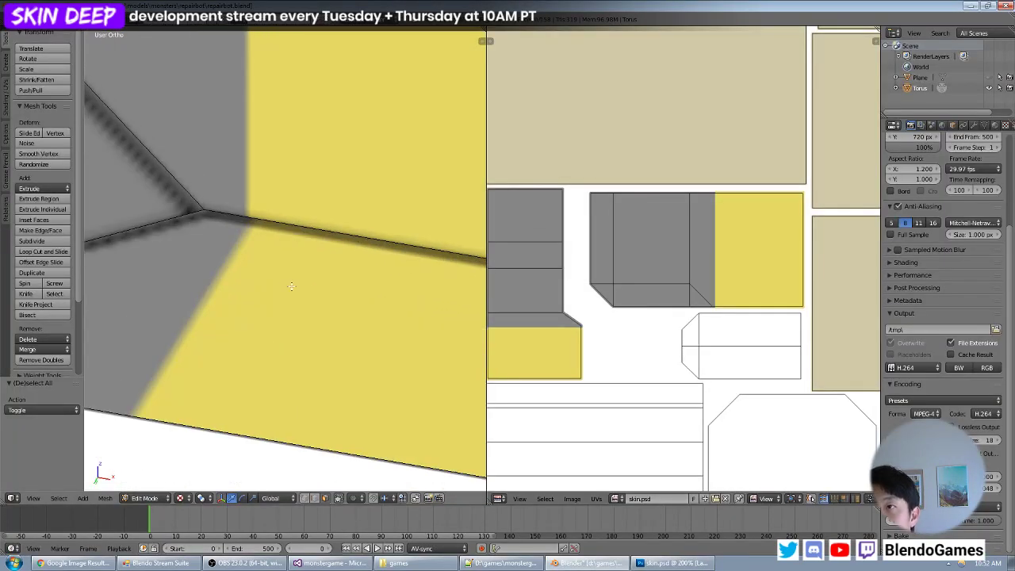
pyautogui.scroll(-8, 302, 286)
pyautogui.scroll(-5, 342, 274)
pyautogui.moveTo(342, 274); pyautogui.dragTo(319, 276, button='middle')
pyautogui.scroll(5, 294, 238)
pyautogui.scroll(4, 352, 256)
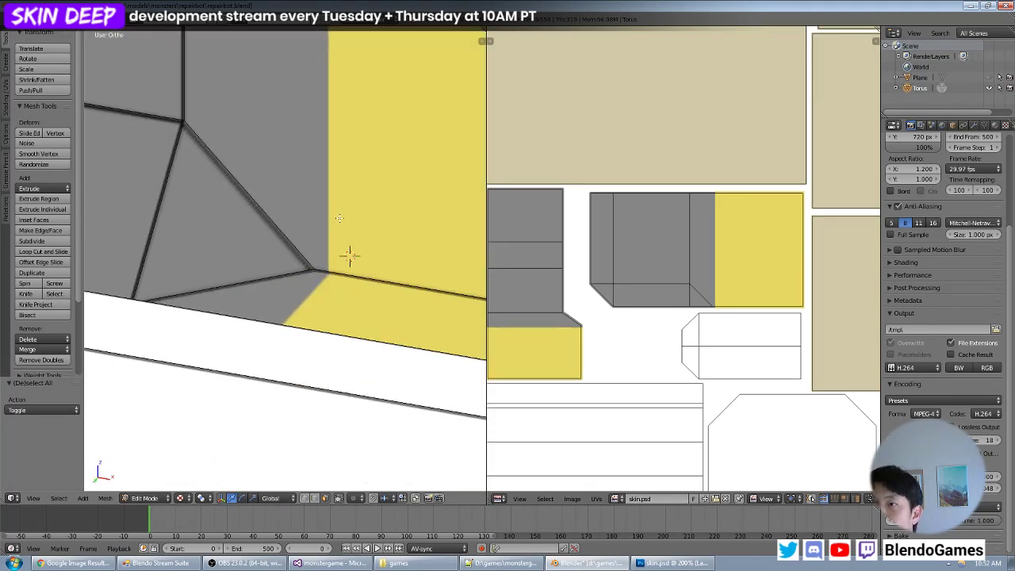
pyautogui.keyDown('shift'); pyautogui.moveTo(301, 215); pyautogui.dragTo(400, 327, button='middle'); pyautogui.keyUp('shift')
pyautogui.scroll(3, 305, 246)
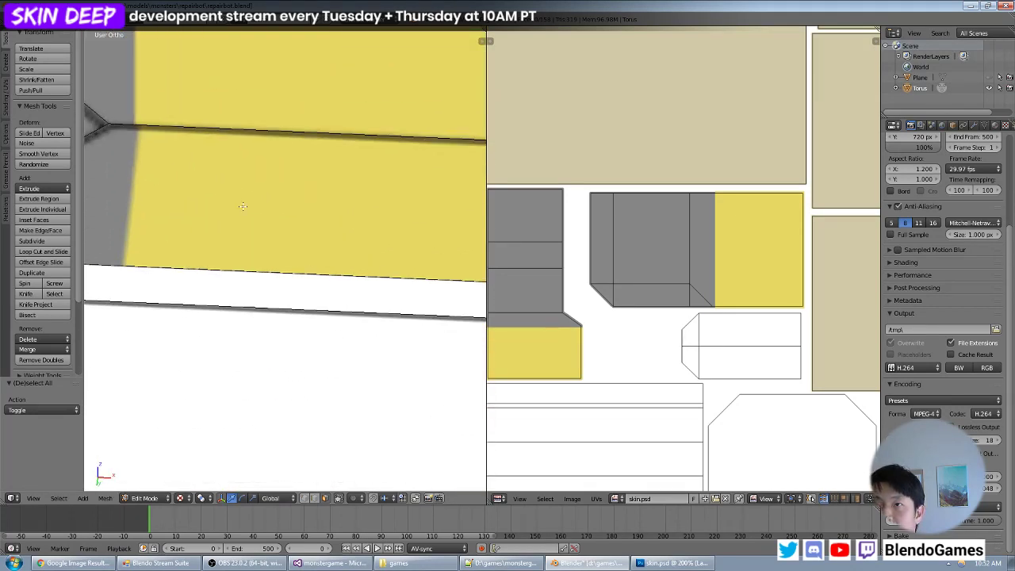
pyautogui.keyDown('shift'); pyautogui.moveTo(227, 220); pyautogui.dragTo(344, 318, button='middle'); pyautogui.keyUp('shift')
pyautogui.scroll(3, 343, 318)
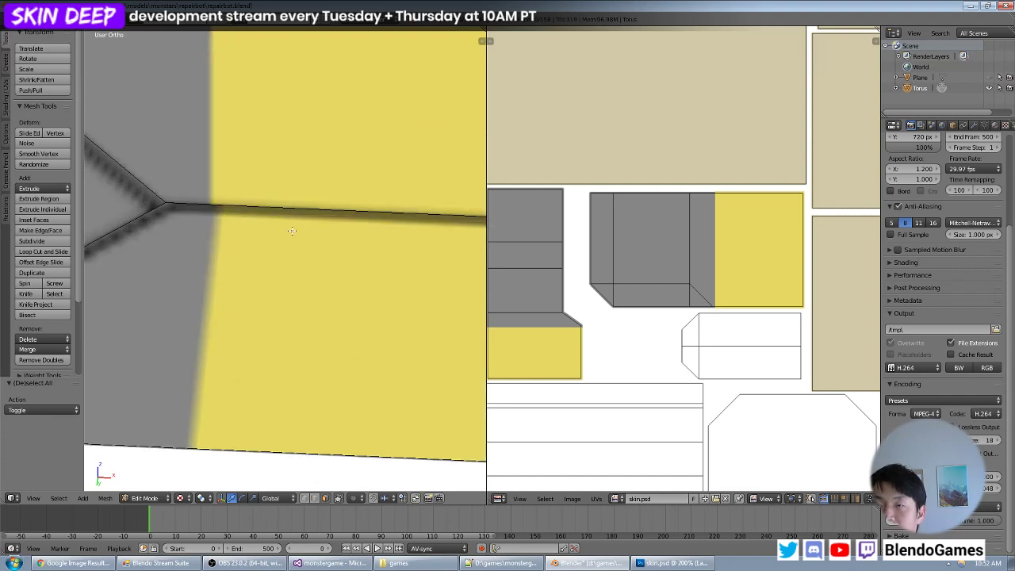
pyautogui.scroll(-6, 291, 230)
# - Switch back to Photoshop and duplicate the selected yellow strip a tiny amount upward to fine-tune the band's edge
pyautogui.hotkey('alt', 'Tab')
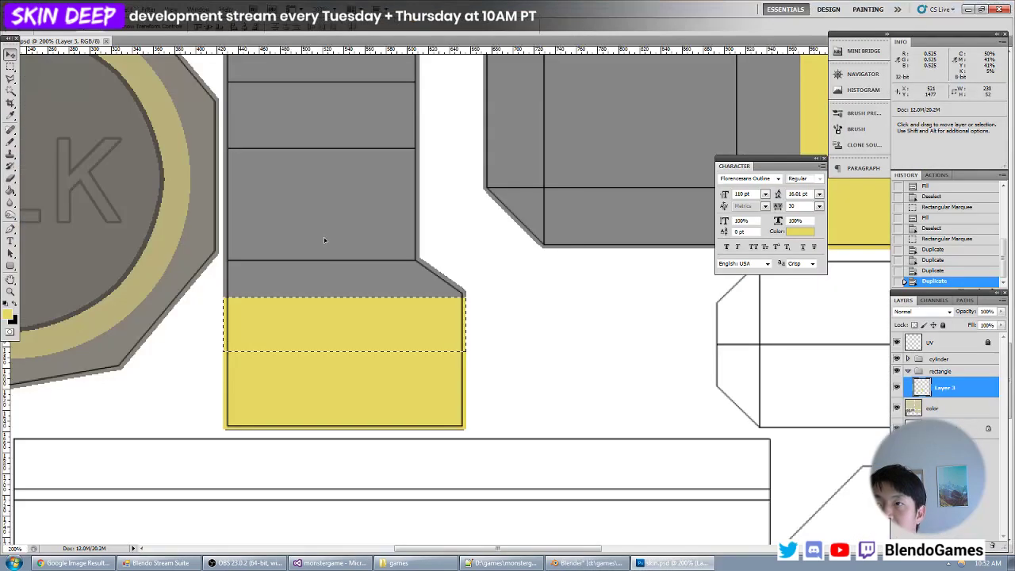
pyautogui.hotkey('alt', 'Tab')
pyautogui.hotkey('alt', 'Tab')
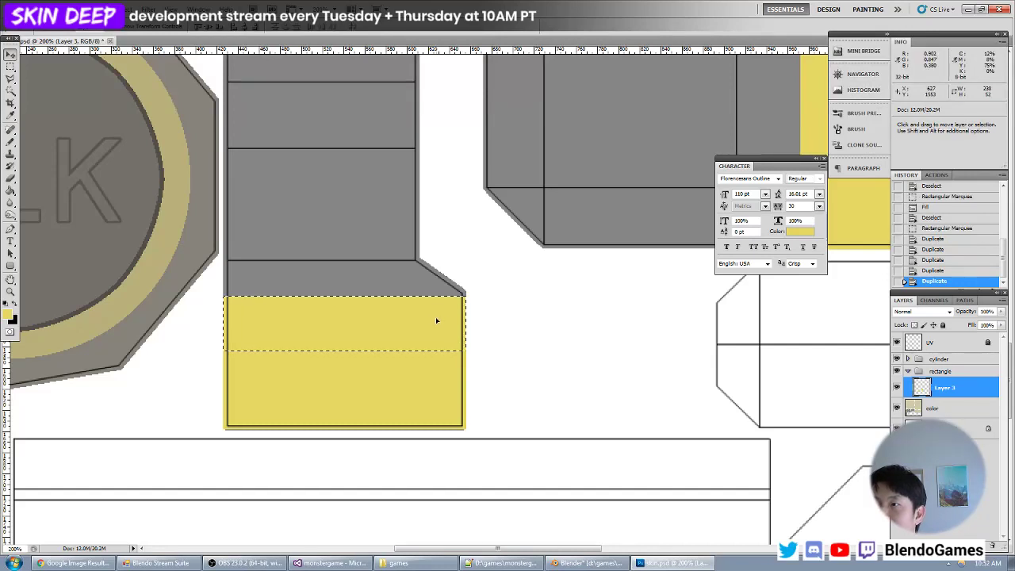
# - Switch to Blender and examine how the yellow areas line up across the recess seam, both close up and from further away
pyautogui.hotkey('alt', 'Tab')
pyautogui.scroll(4, 299, 252)
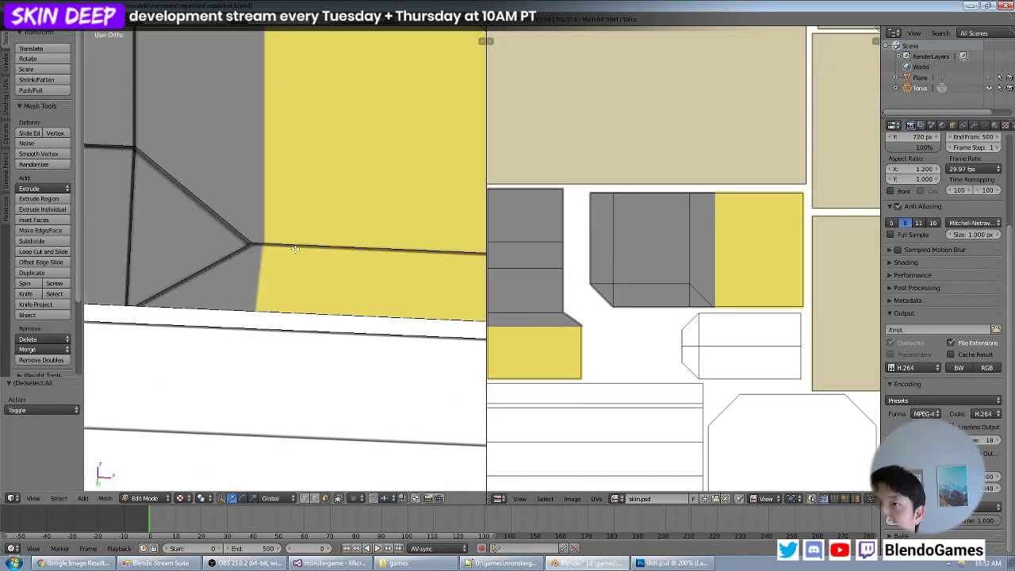
pyautogui.hotkey('alt', 'Tab')
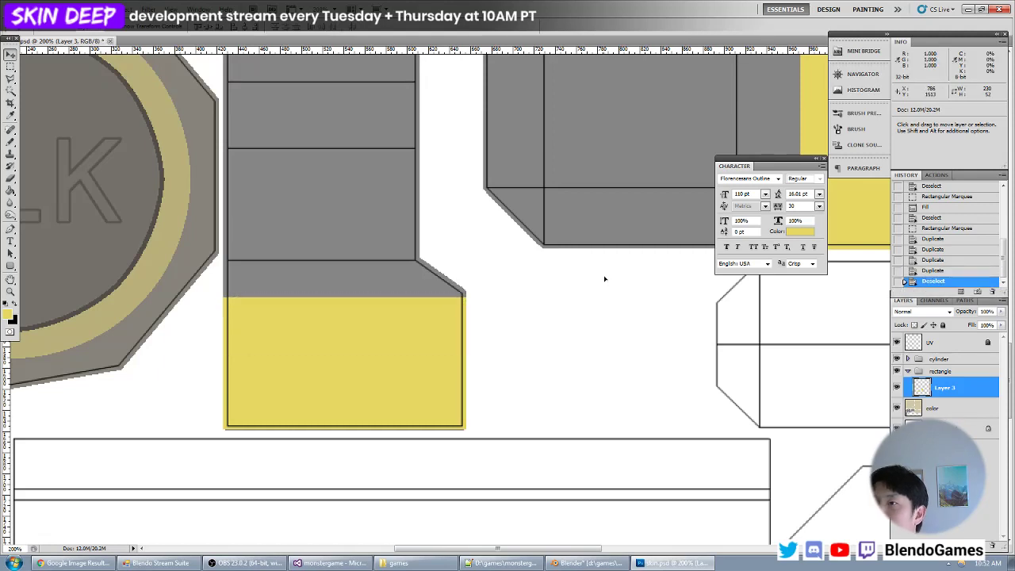
pyautogui.hotkey('alt', 'Tab')
pyautogui.scroll(-6, 303, 233)
pyautogui.moveTo(304, 233); pyautogui.dragTo(331, 211, button='middle')
pyautogui.scroll(-4, 369, 205)
pyautogui.scroll(4, 333, 213)
# - In Photoshop, extend the yellow area of the recess wall into the grey with a yellow-filled, angular Polygonal Lasso selection, then deselect
pyautogui.hotkey('alt', 'Tab')
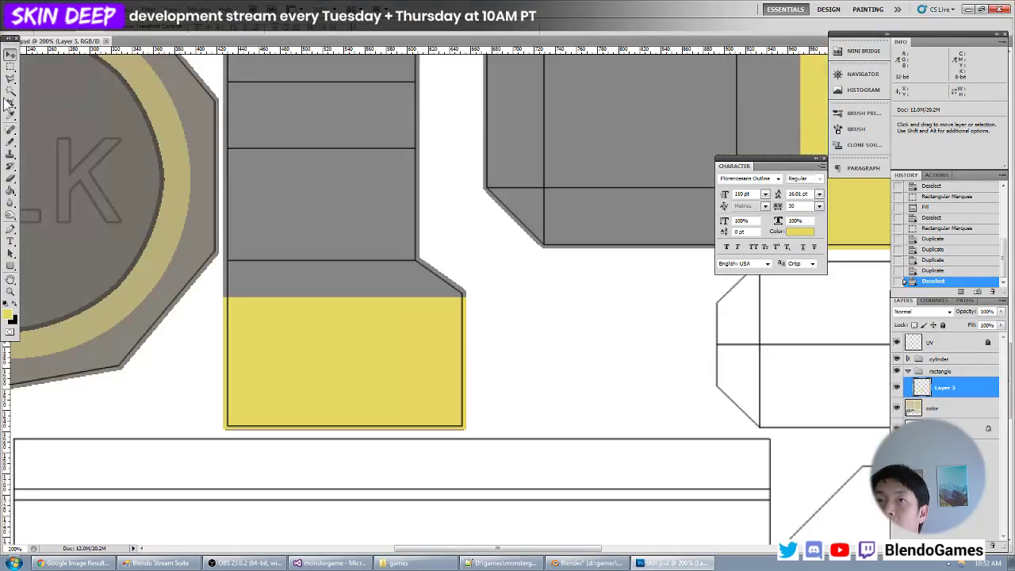
pyautogui.click(8, 81)
pyautogui.moveTo(467, 190); pyautogui.dragTo(219, 436)
pyautogui.moveTo(533, 273); pyautogui.dragTo(450, 258)
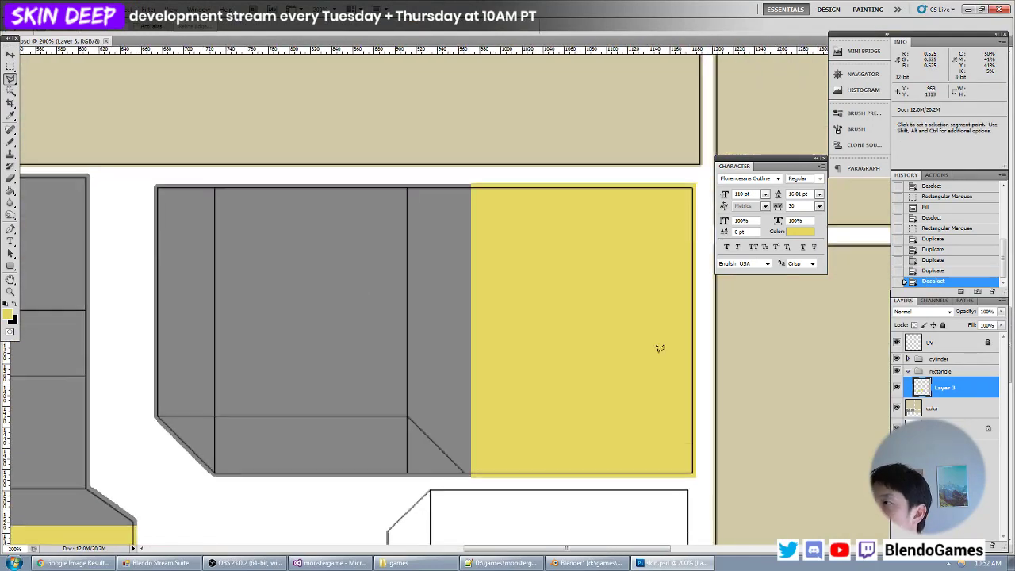
pyautogui.click(897, 387)
pyautogui.click(897, 387)
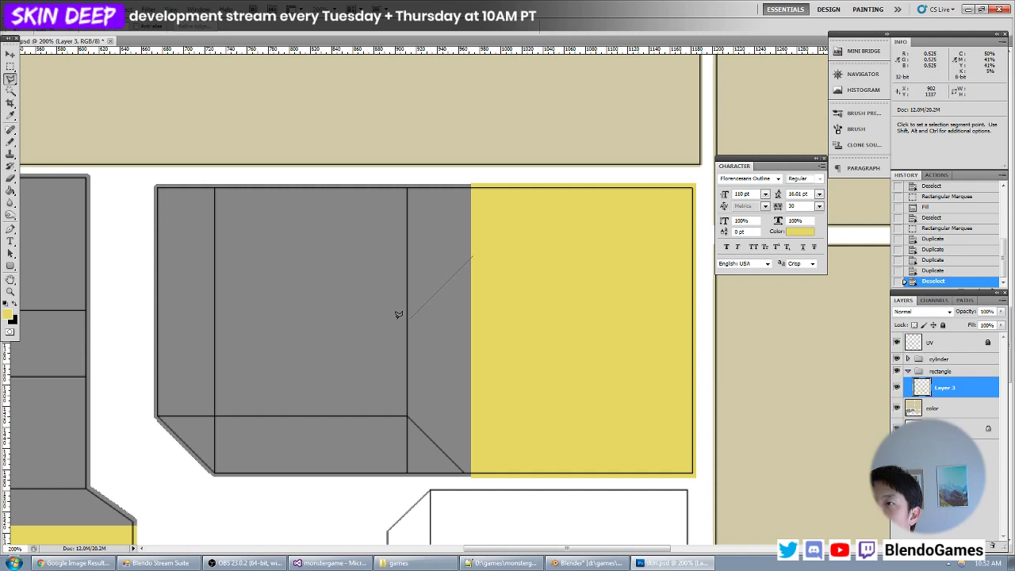
pyautogui.keyDown('shift'); pyautogui.click(410, 318); pyautogui.keyUp('shift')
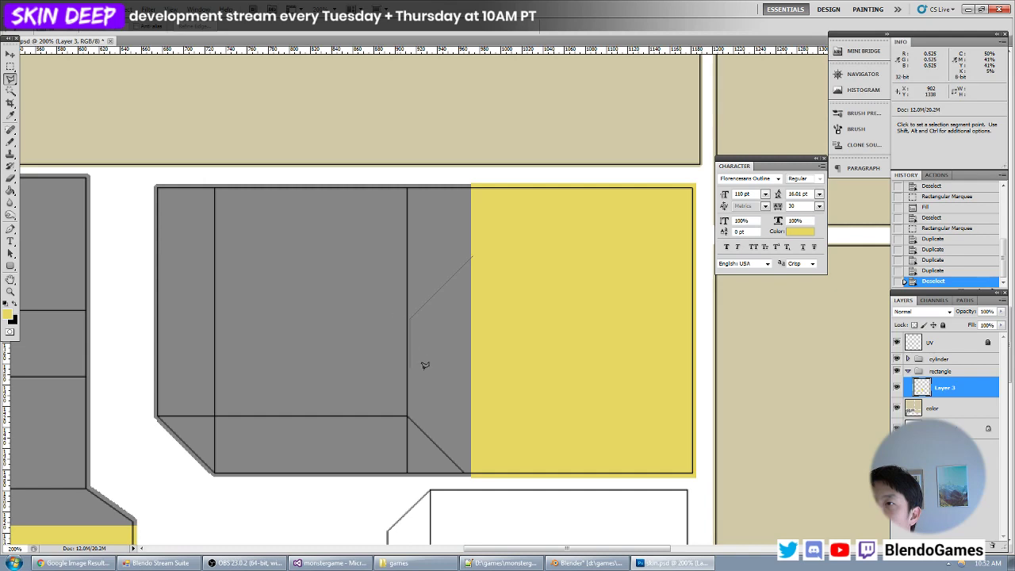
pyautogui.click(473, 428)
pyautogui.doubleClick(517, 341)
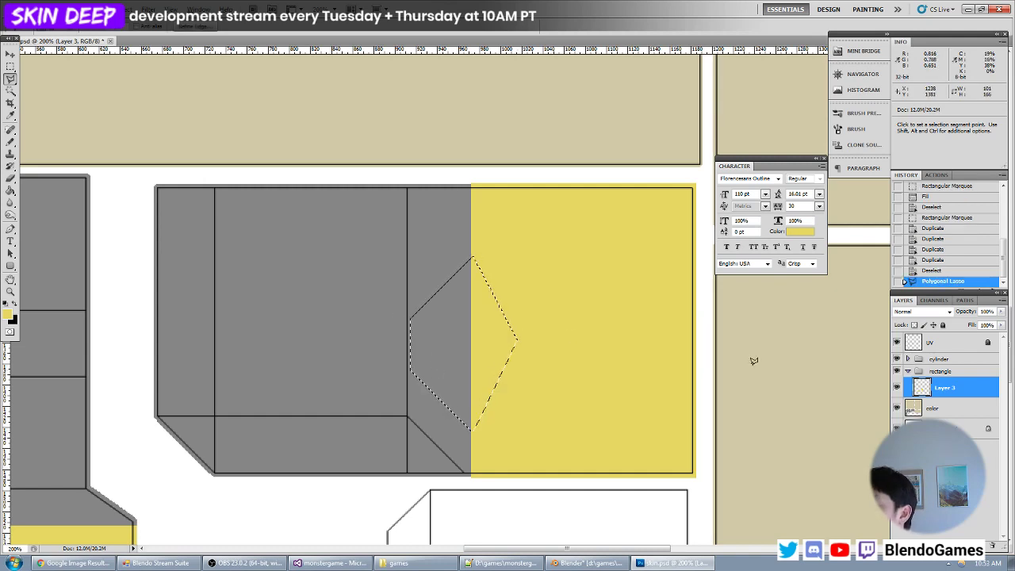
pyautogui.hotkey('alt', 'BackSpace')
pyautogui.hotkey('ctrl', 'd')
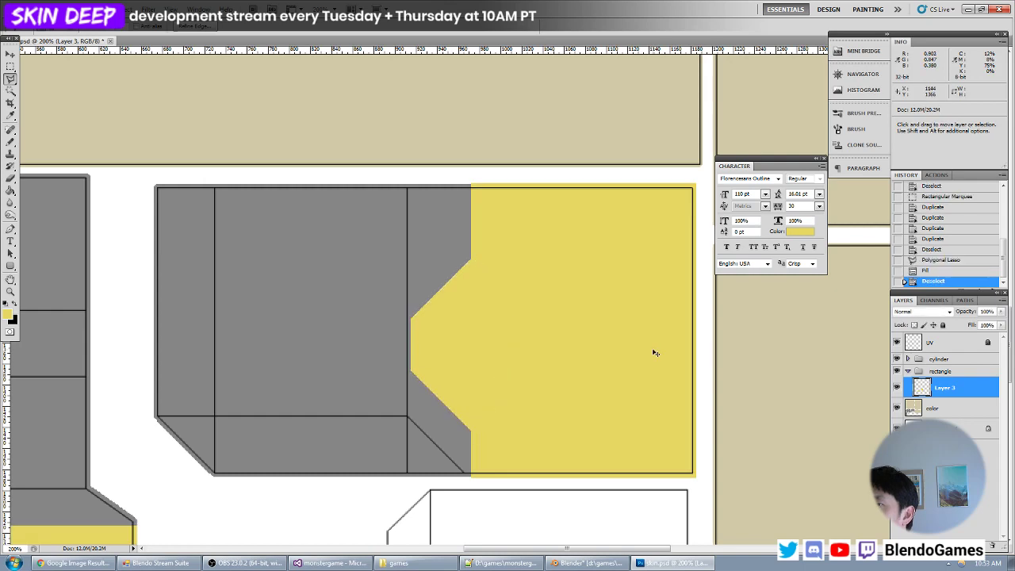
# - Reload the texture in Blender and view the angular yellow edge on the recess wall
pyautogui.hotkey('alt', 'Tab')
pyautogui.hotkey('alt', 'r')
pyautogui.scroll(-5, 341, 246)
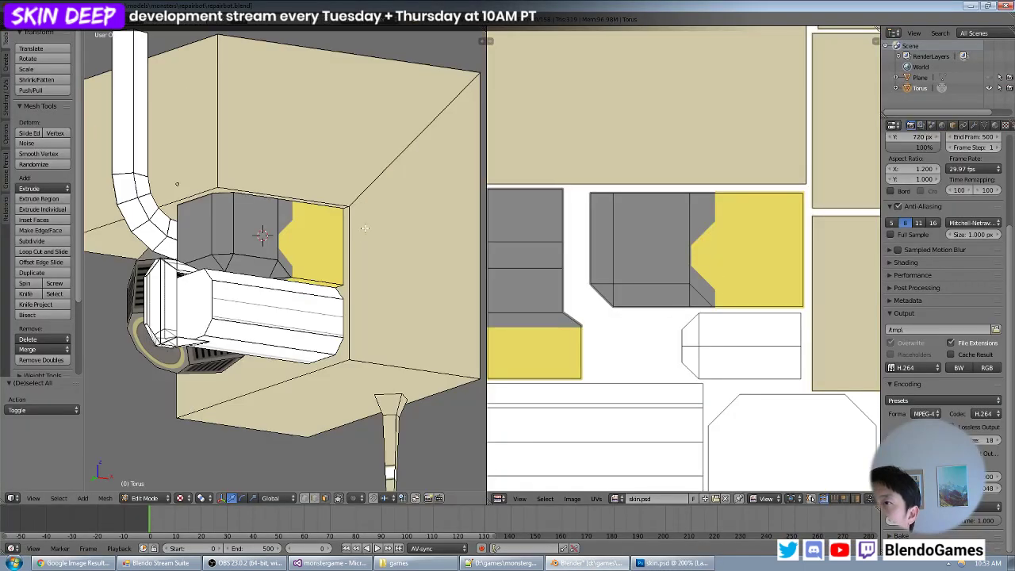
pyautogui.moveTo(340, 246)
pyautogui.mouseDown(button='middle')
pyautogui.moveTo(314, 233)
pyautogui.moveTo(249, 245)
pyautogui.moveTo(250, 278)
pyautogui.moveTo(333, 217)
pyautogui.moveTo(329, 254)
pyautogui.mouseUp(button='middle')
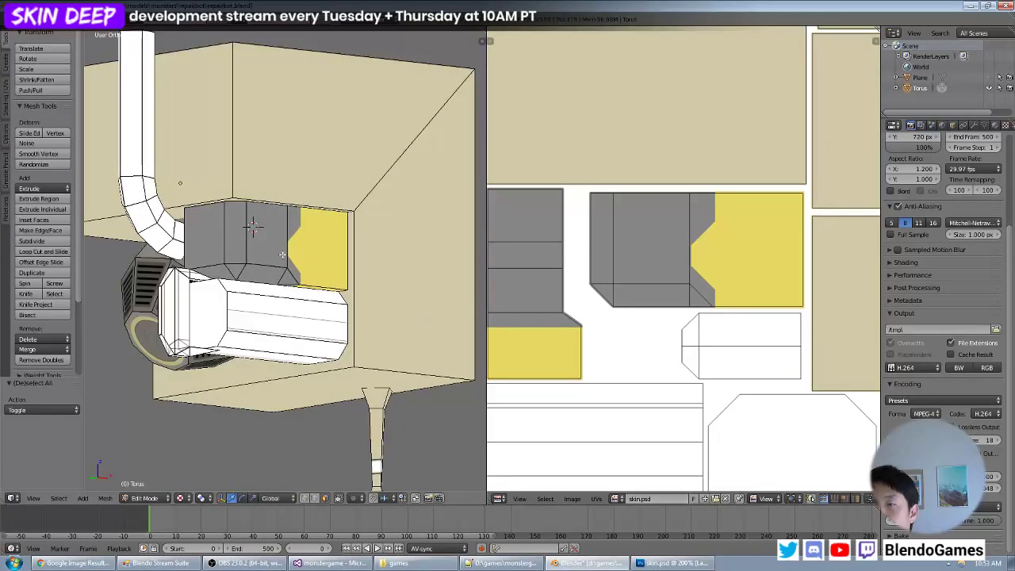
# - Return to Photoshop, choose the Elliptical Marquee and set the foreground colour to a grey slightly lighter than the recess
pyautogui.hotkey('alt', 'Tab')
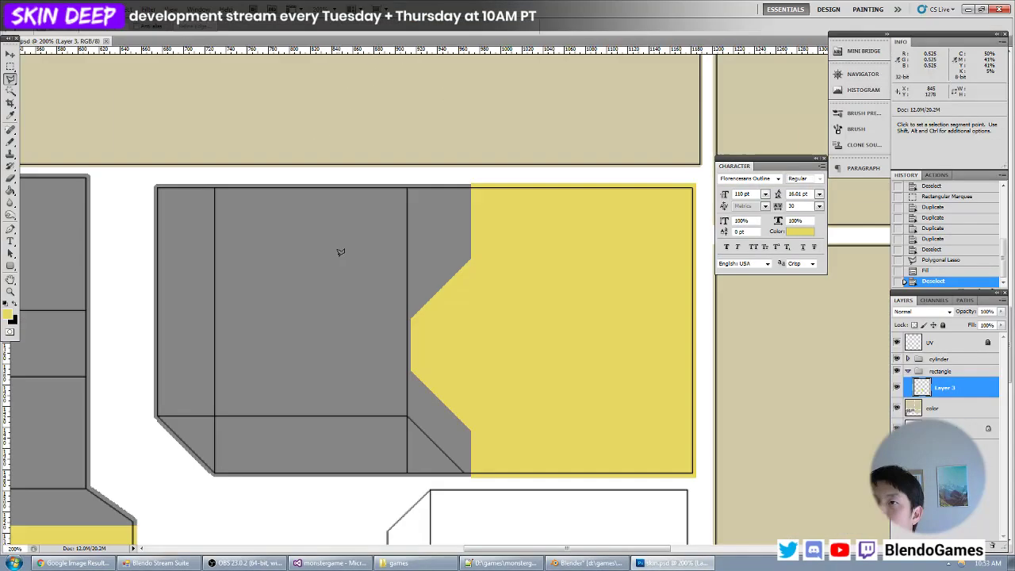
pyautogui.click(10, 69)
pyautogui.click(11, 115)
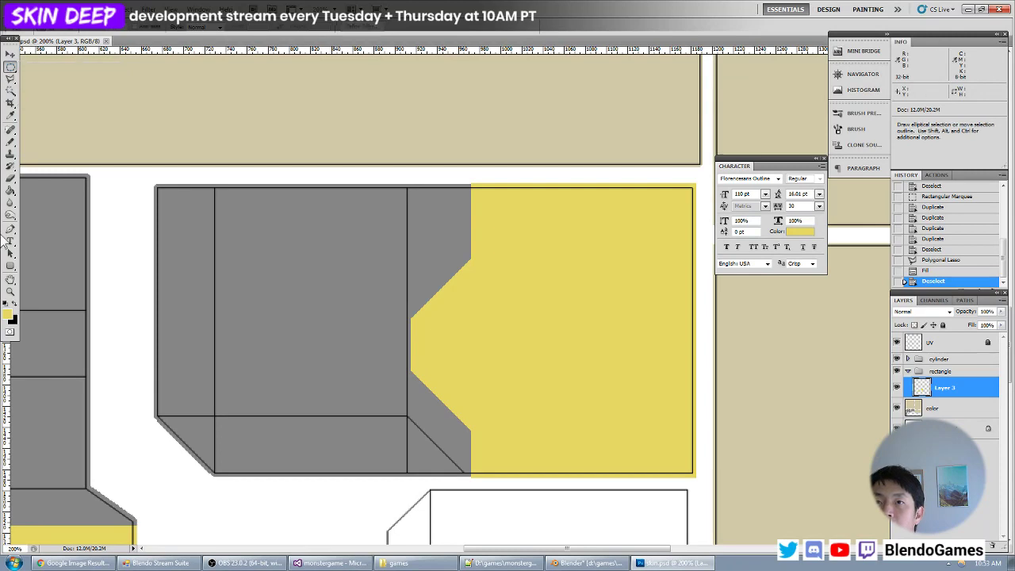
pyautogui.click(7, 314)
pyautogui.click(328, 269)
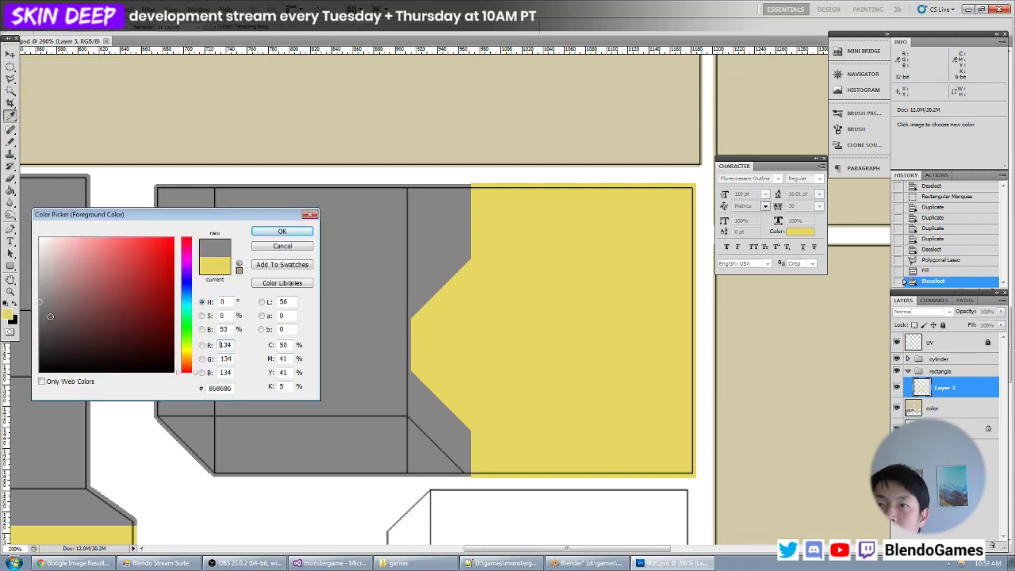
pyautogui.click(281, 231)
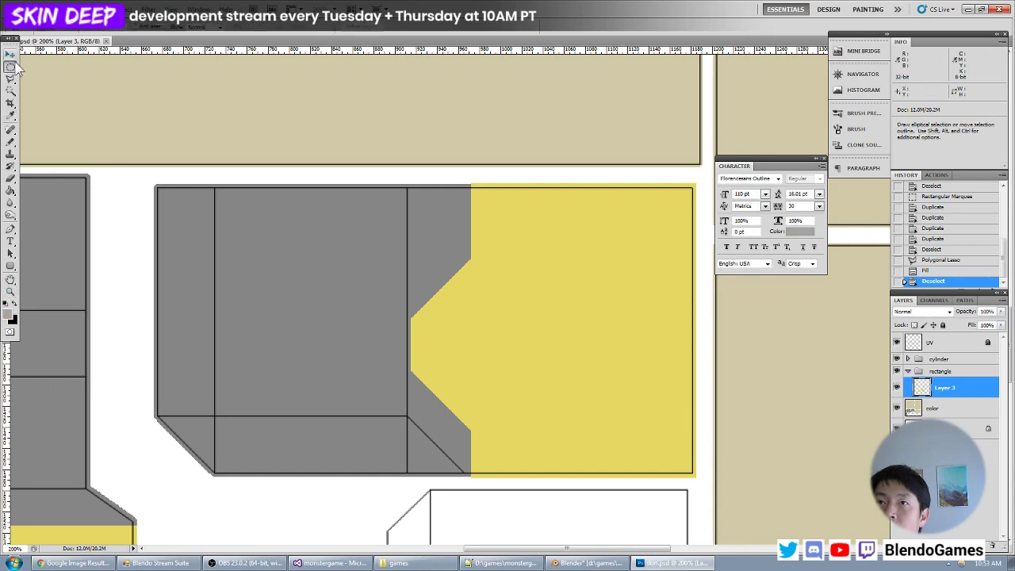
# - On a new layer, fill a circle about 114 px across on the grey recess wall with the lighter grey
pyautogui.press('m')
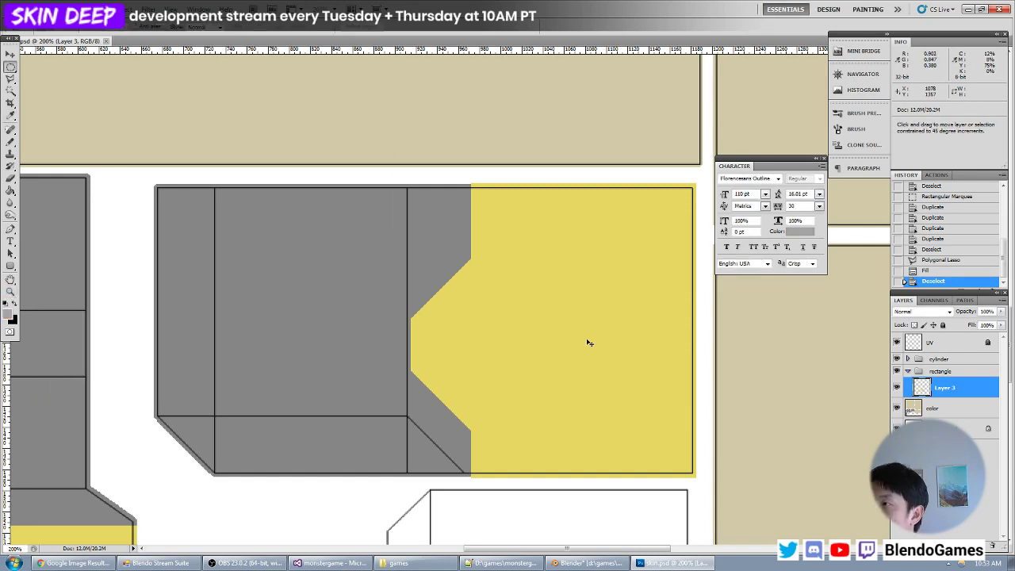
pyautogui.hotkey('ctrl', 'shift', 'alt', 'n')
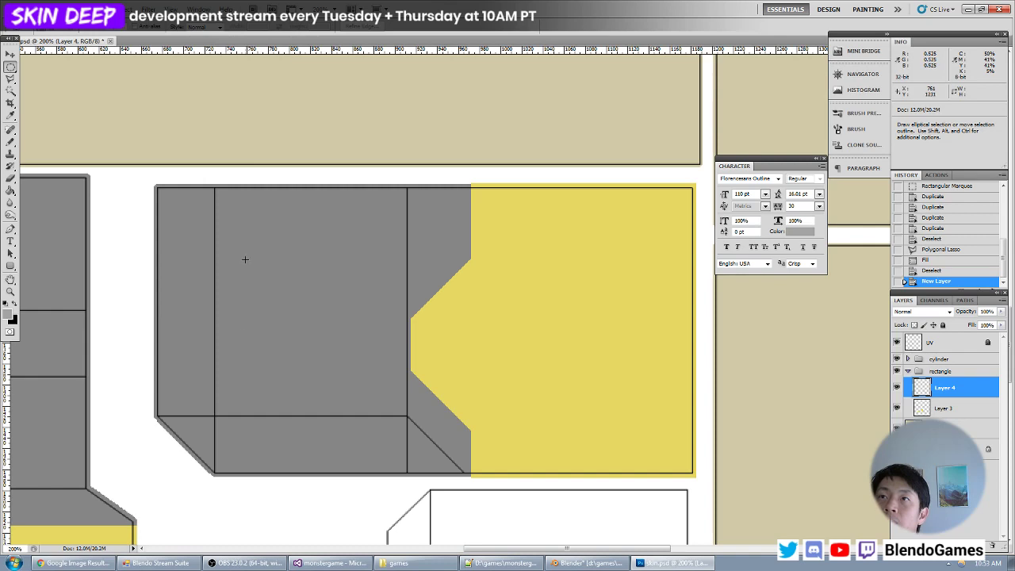
pyautogui.moveTo(237, 354); pyautogui.dragTo(379, 214)
pyautogui.keyDown('shift'); pyautogui.moveTo(238, 362); pyautogui.dragTo(238, 363); pyautogui.keyUp('shift')
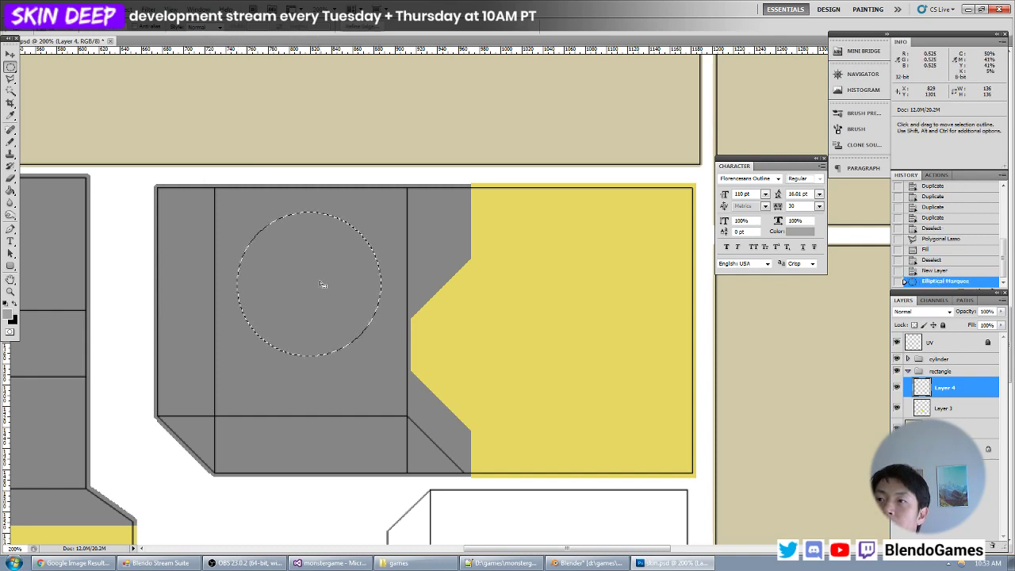
pyautogui.moveTo(318, 284); pyautogui.dragTo(307, 339)
pyautogui.keyDown('shift'); pyautogui.moveTo(340, 291); pyautogui.dragTo(346, 283); pyautogui.keyUp('shift')
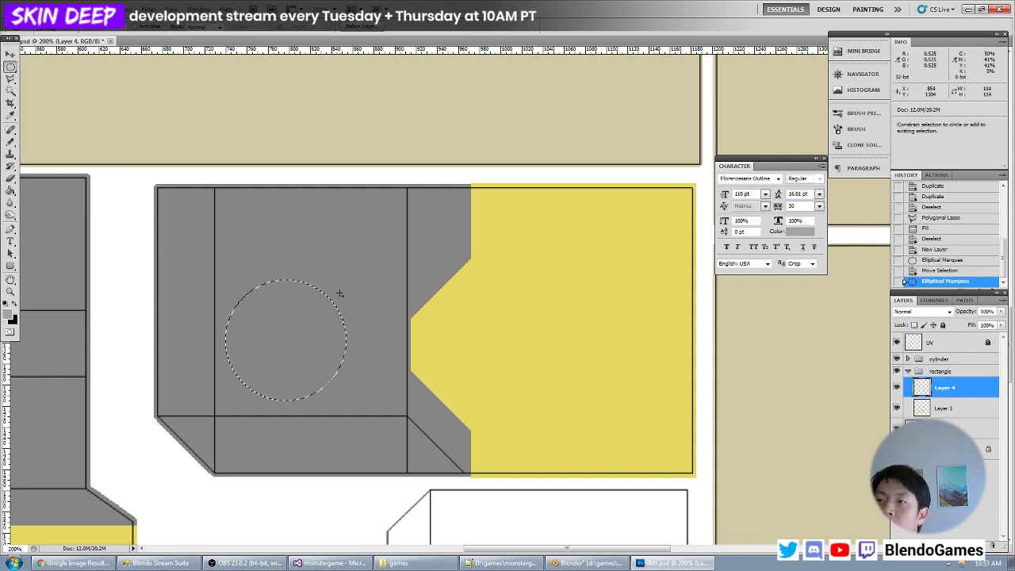
pyautogui.moveTo(299, 337)
pyautogui.mouseDown()
pyautogui.moveTo(337, 341)
pyautogui.moveTo(300, 343)
pyautogui.mouseUp()
pyautogui.hotkey('alt', 'BackSpace')
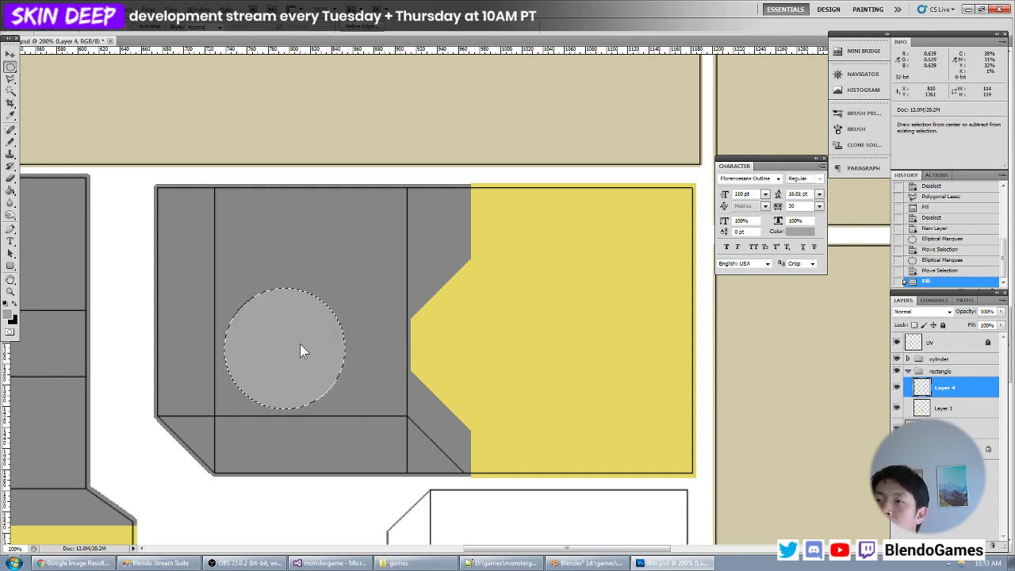
# - Contract the circular selection to about 80 px across, fill it with black to form a ringed hole, and deselect
pyautogui.click(131, 8)
pyautogui.moveTo(167, 126)
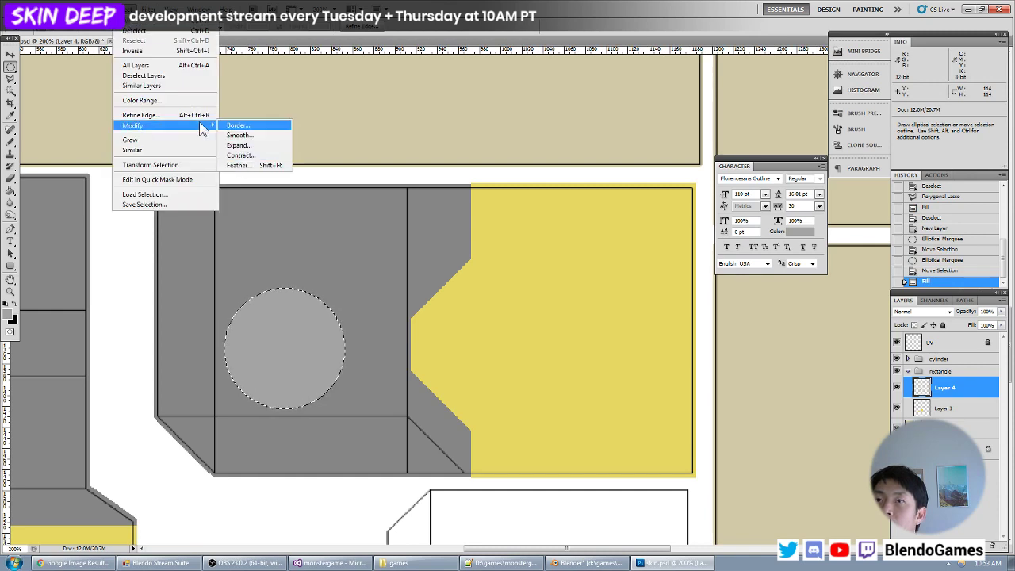
pyautogui.click(239, 158)
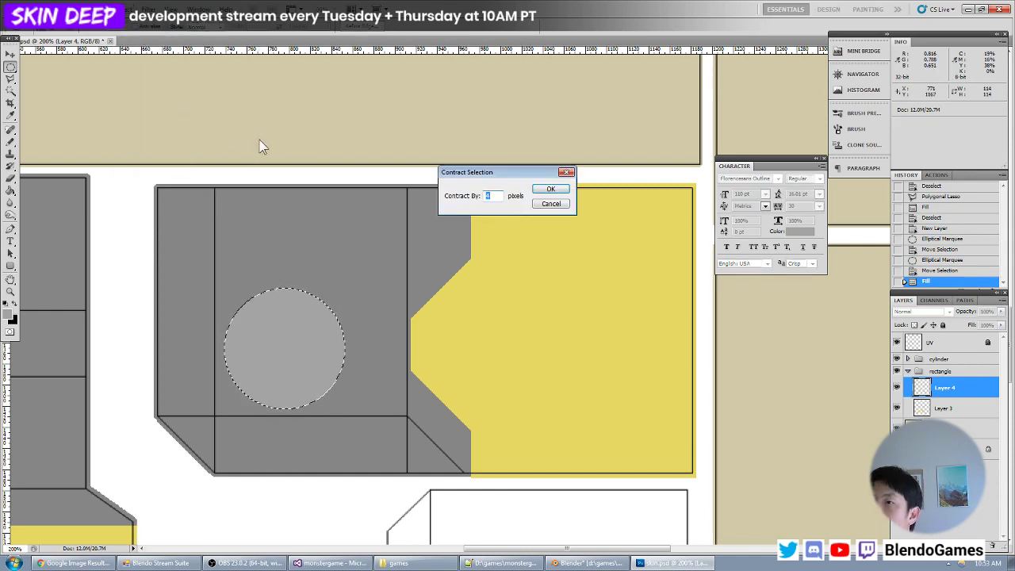
pyautogui.press('Return')
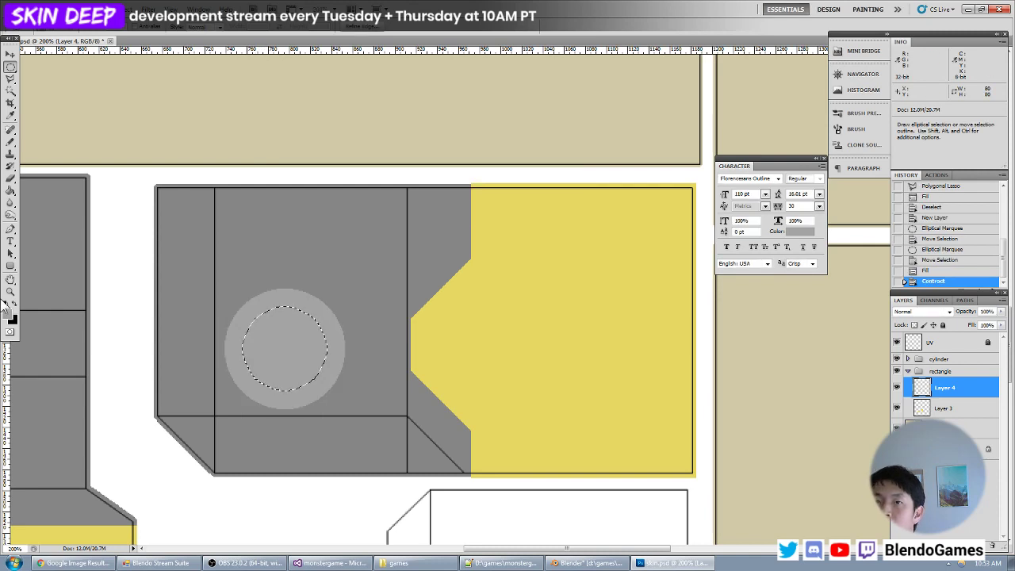
pyautogui.hotkey('ctrl', 'BackSpace')
pyautogui.click(13, 321)
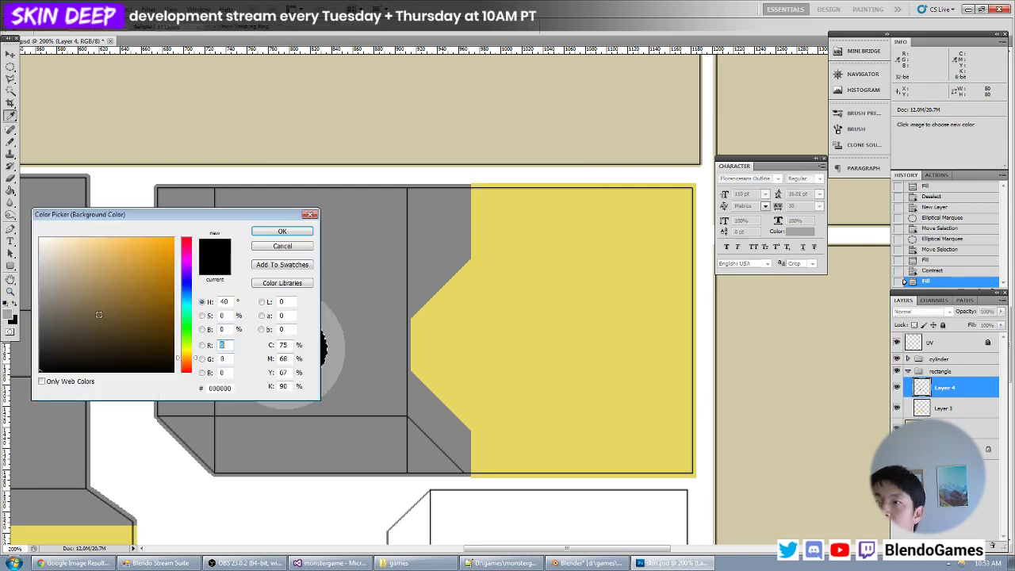
pyautogui.click(283, 247)
pyautogui.hotkey('ctrl', 'd')
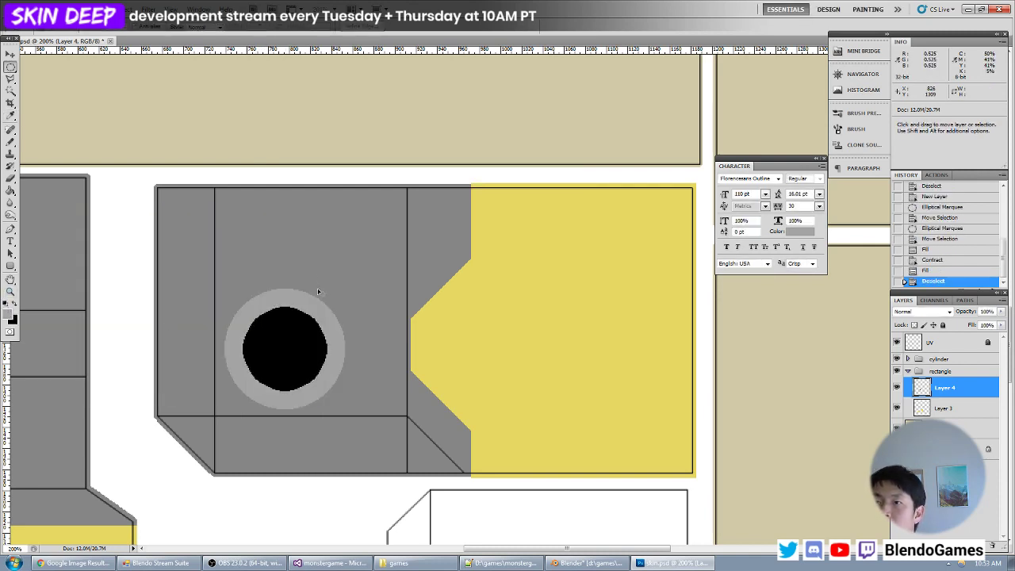
# - Reload the texture in Blender to show the ringed hole and put the robot model into Object Mode
pyautogui.hotkey('alt', 'Tab')
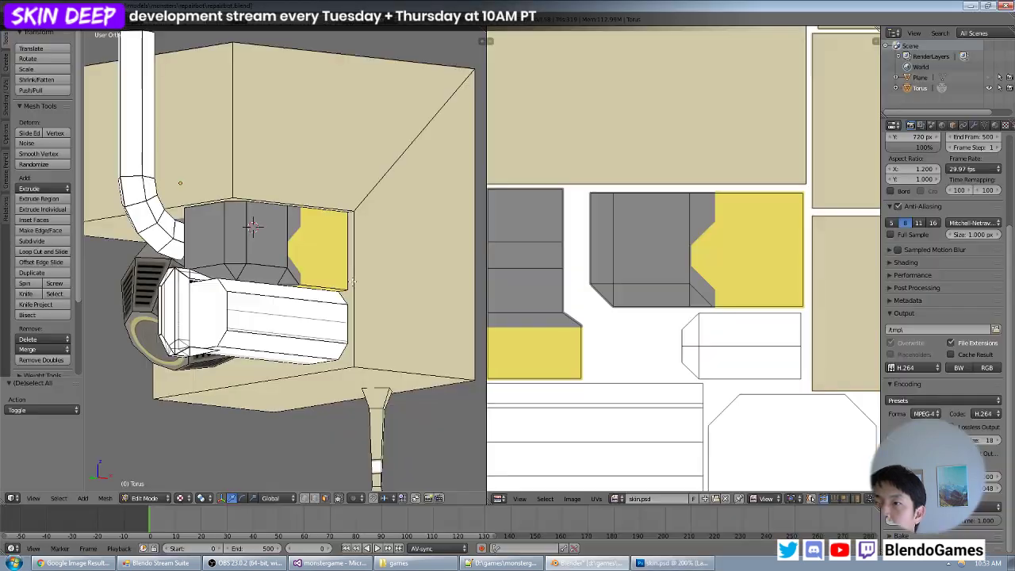
pyautogui.hotkey('alt', 'r')
pyautogui.moveTo(354, 244)
pyautogui.mouseDown(button='middle')
pyautogui.moveTo(303, 249)
pyautogui.moveTo(361, 226)
pyautogui.mouseUp(button='middle')
pyautogui.press('a')
pyautogui.press('a')
pyautogui.press('Tab')
pyautogui.press('Tab')
pyautogui.press('Tab')
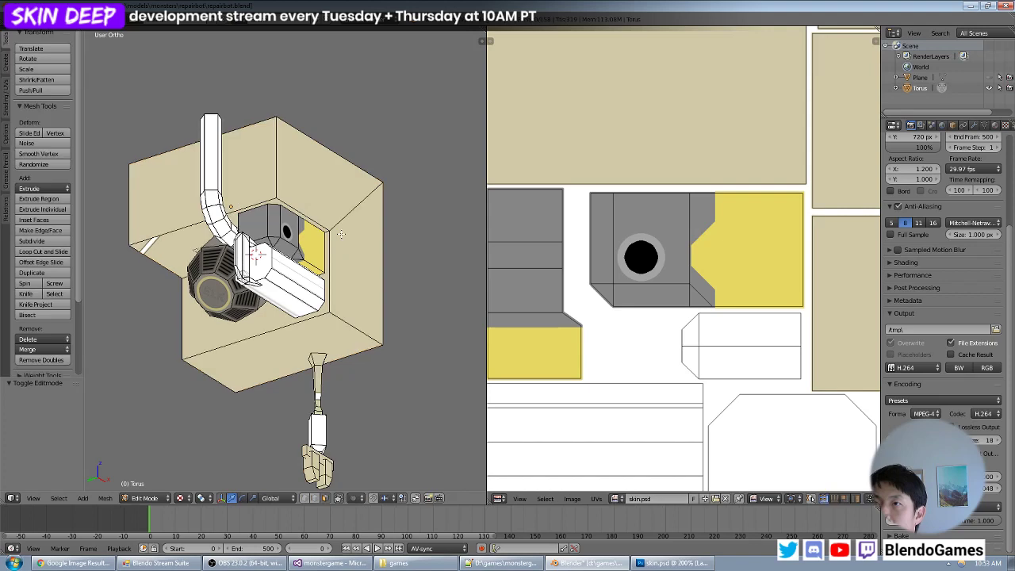
pyautogui.press('a')
pyautogui.press('a')
pyautogui.press('a')
# - Save the Blender file and examine the ringed hole and yellow edge in the recess from several angles
pyautogui.moveTo(341, 234); pyautogui.dragTo(320, 241, button='middle')
pyautogui.scroll(4, 328, 248)
pyautogui.scroll(-3, 337, 234)
pyautogui.scroll(4, 319, 241)
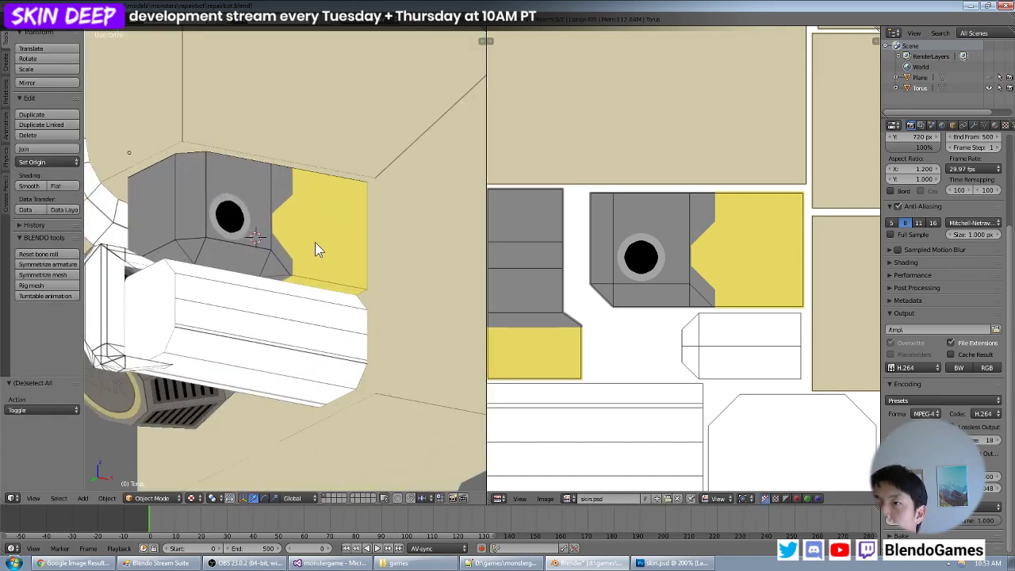
pyautogui.hotkey('ctrl', 's')
pyautogui.click(314, 242)
pyautogui.scroll(-6, 315, 246)
pyautogui.scroll(5, 304, 261)
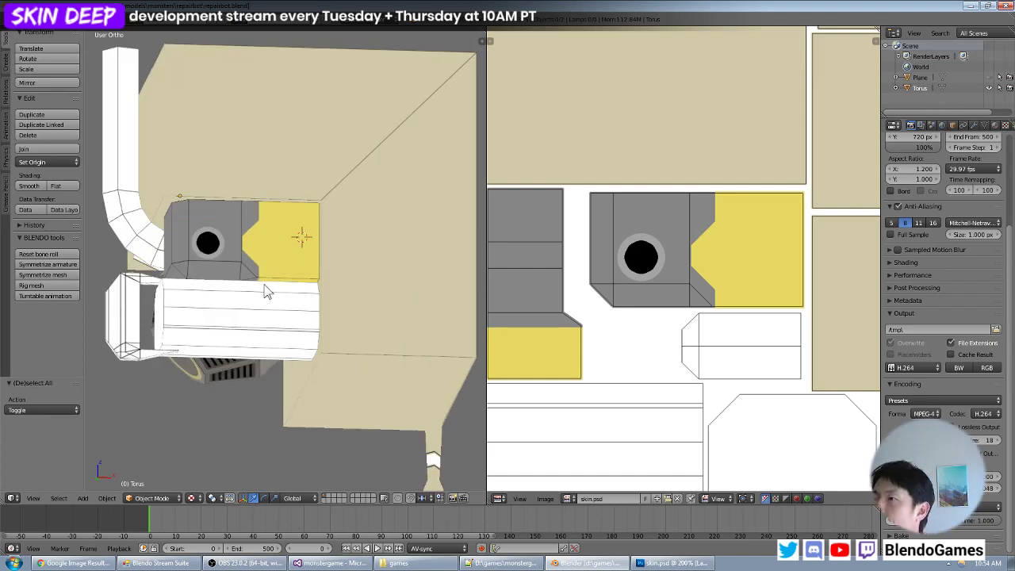
pyautogui.moveTo(266, 292)
pyautogui.mouseDown(button='middle')
pyautogui.moveTo(308, 274)
pyautogui.moveTo(276, 293)
pyautogui.moveTo(254, 285)
pyautogui.mouseUp(button='middle')
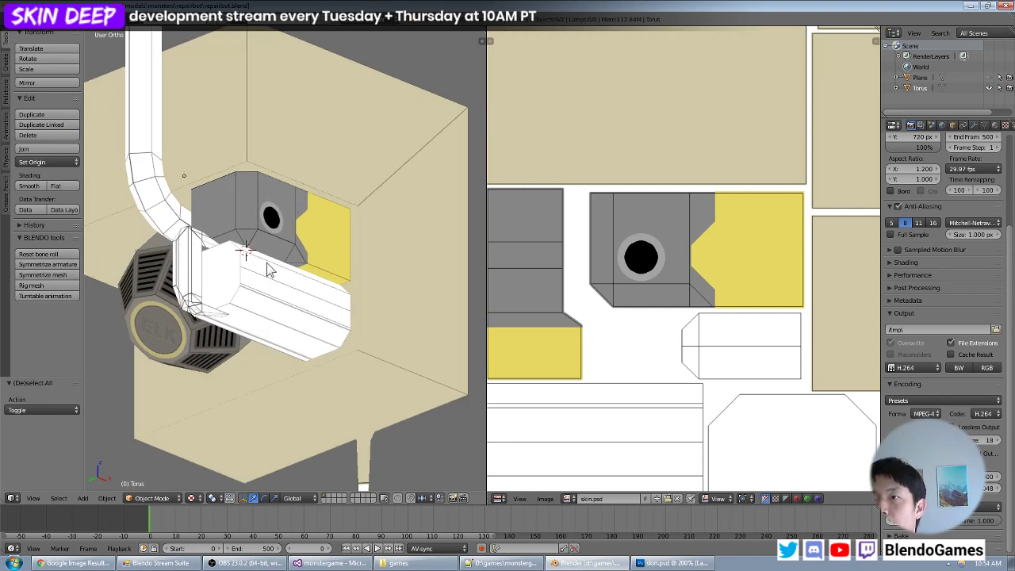
# - Back in Photoshop, activate the color layer and set the foreground colour to a grey slightly lighter than the recess grey
pyautogui.hotkey('alt', 'Tab')
pyautogui.scroll(-5, 381, 228)
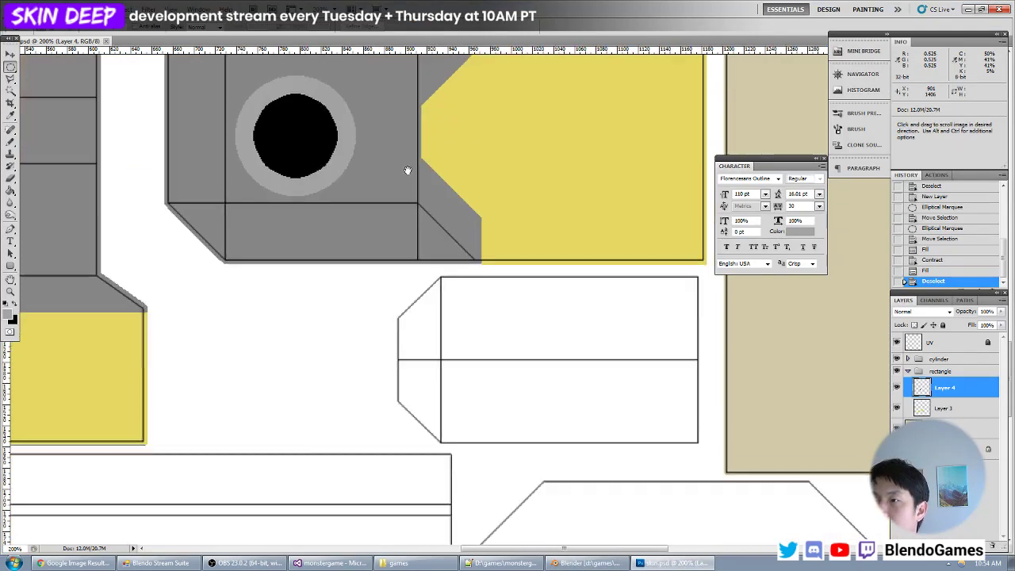
pyautogui.hotkey('ctrl', '-')
pyautogui.moveTo(238, 337); pyautogui.dragTo(357, 224)
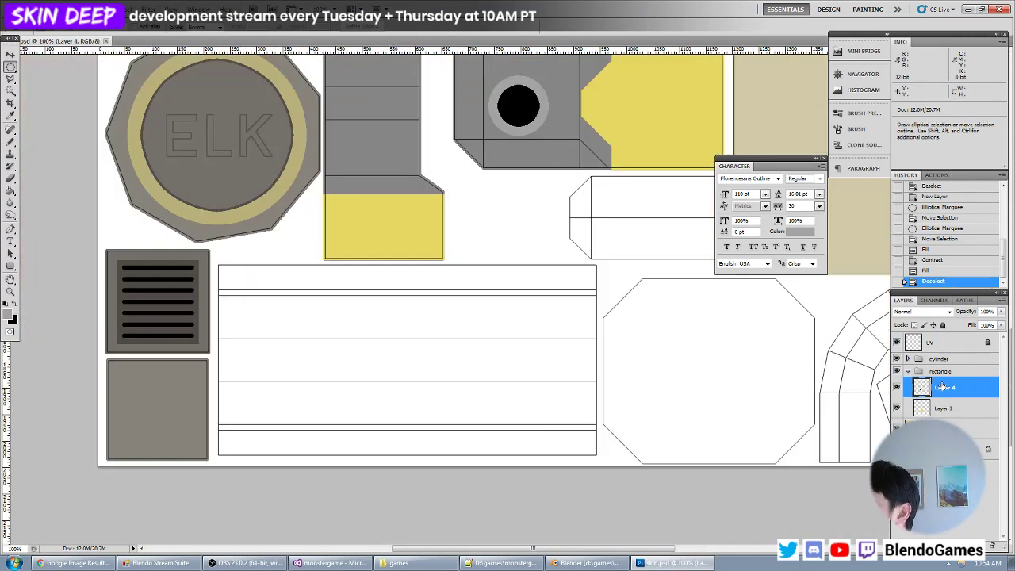
pyautogui.click(941, 429)
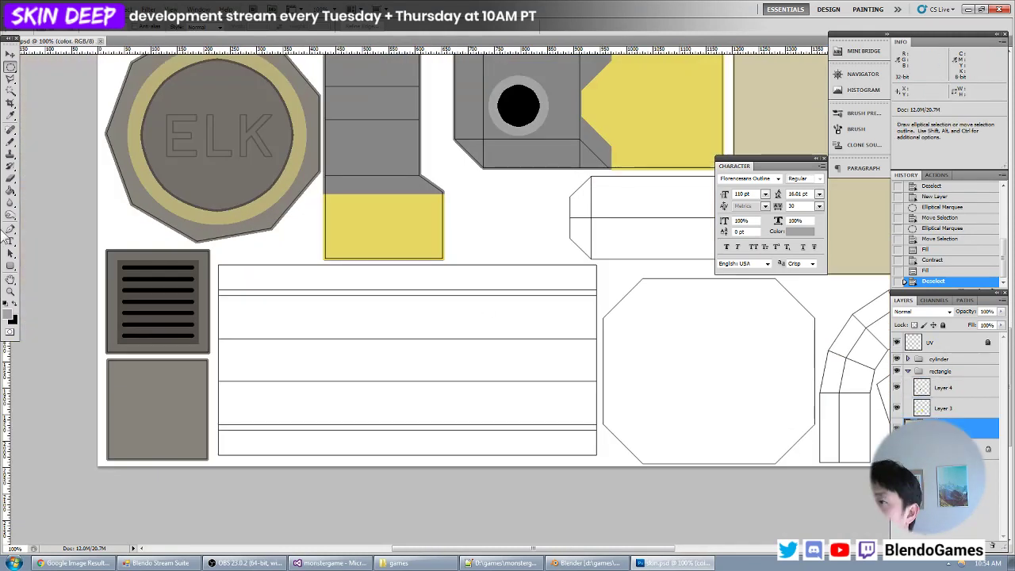
pyautogui.click(10, 316)
pyautogui.click(386, 142)
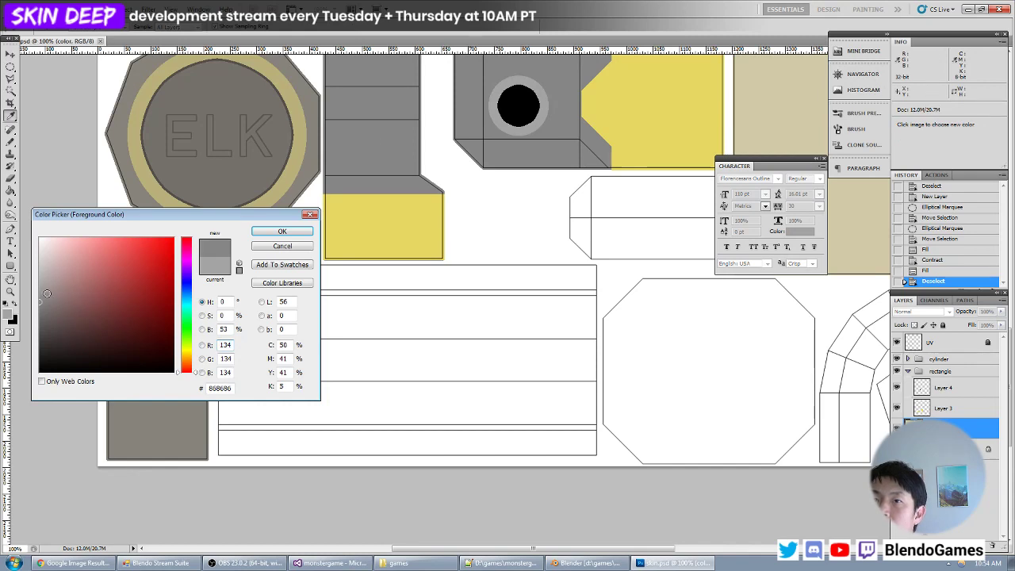
pyautogui.moveTo(46, 292); pyautogui.dragTo(13, 294)
pyautogui.press('Return')
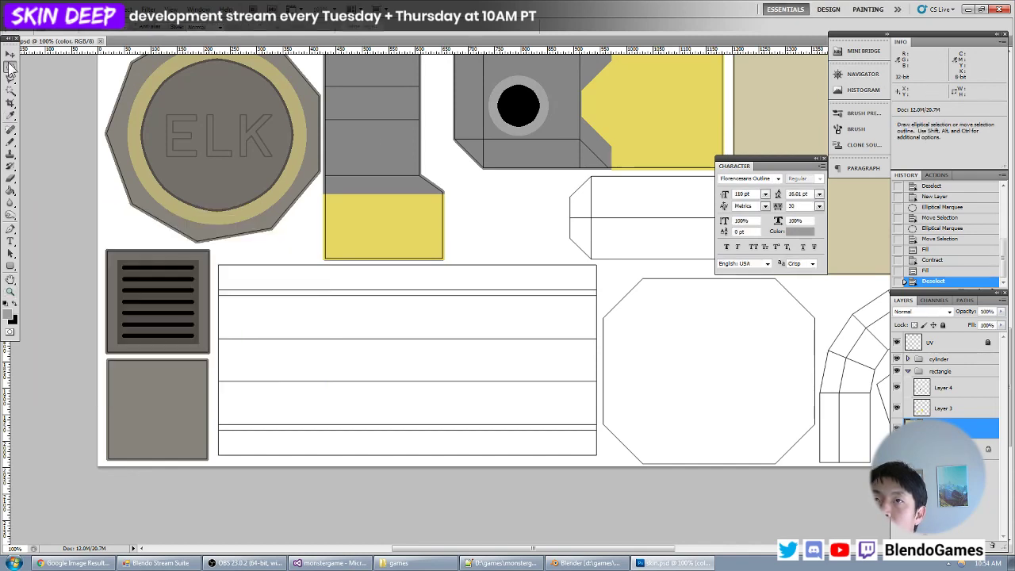
# - Select the large white striped UV rectangle with a rectangular marquee of about 724 × 368 px and fill it with the light grey
pyautogui.rightClick(11, 69)
pyautogui.click(46, 66)
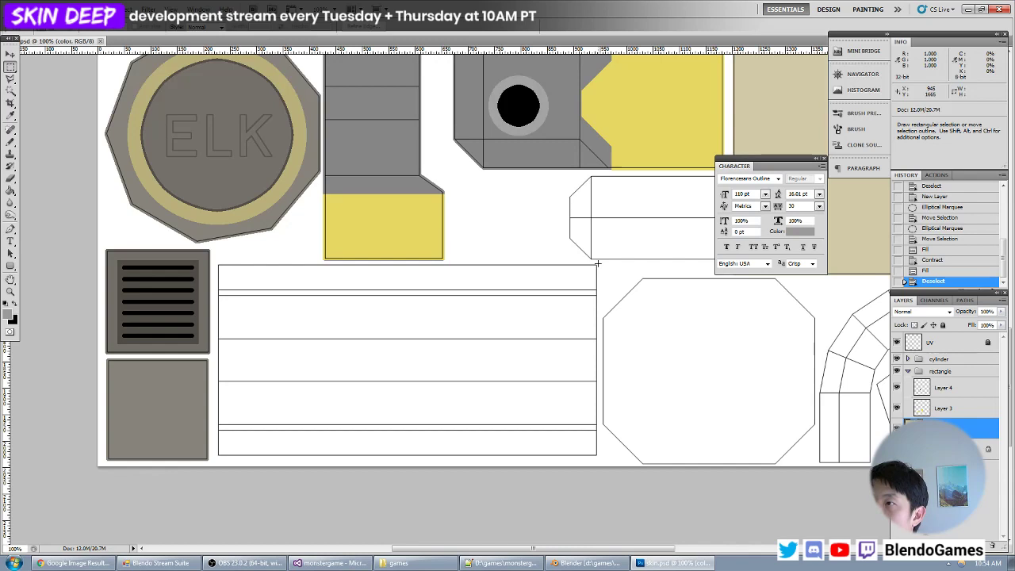
pyautogui.moveTo(272, 434); pyautogui.dragTo(218, 459)
pyautogui.hotkey('alt', 'BackSpace')
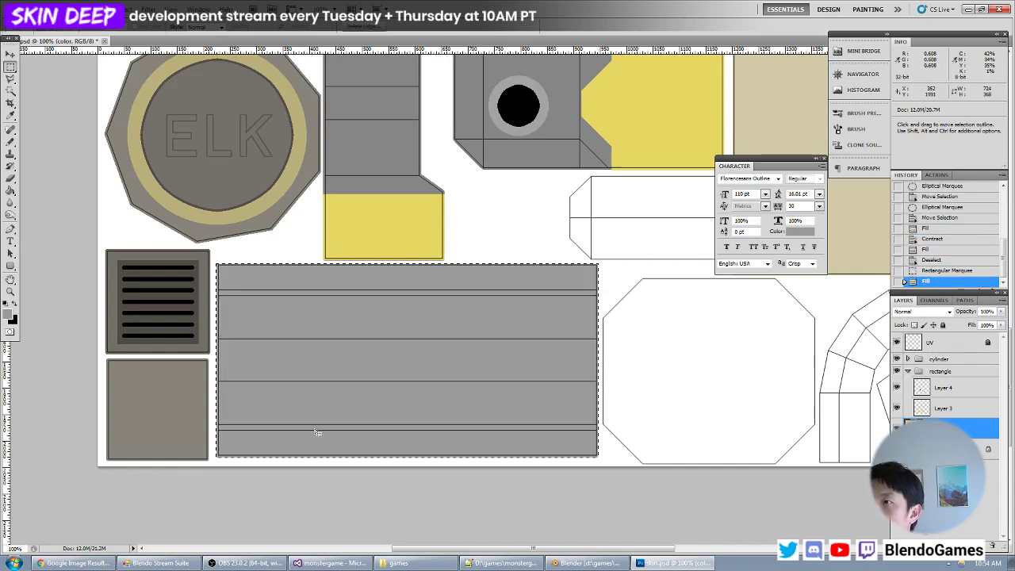
# - Deselect the grey-filled rectangle and reload the texture in Blender to check the cylinder's new base colour
pyautogui.hotkey('ctrl', 'd')
pyautogui.hotkey('alt', 'Tab')
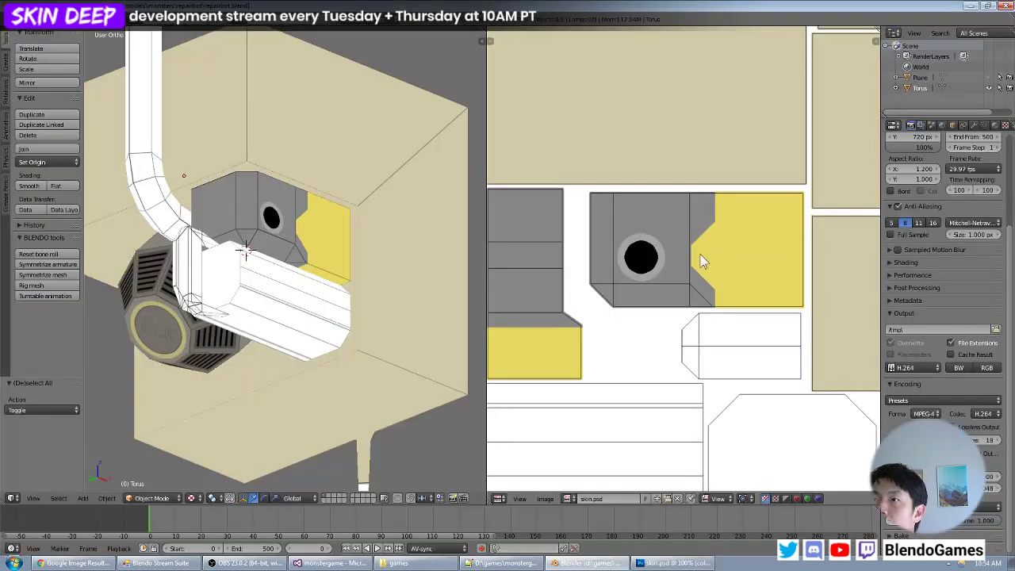
pyautogui.hotkey('alt', 'r')
pyautogui.hotkey('alt', 'Tab')
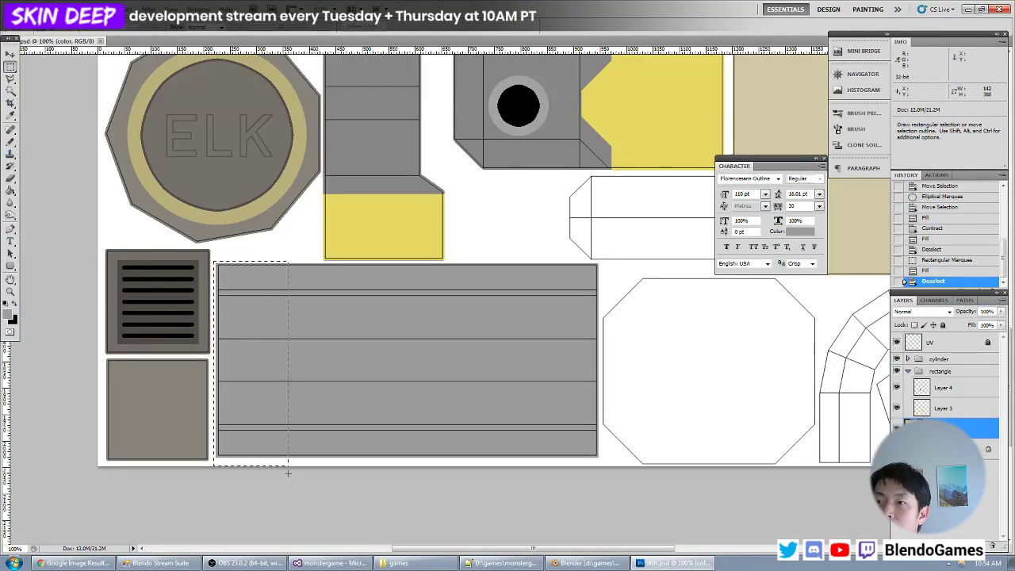
# - In Photoshop, select a strip about 142 × 374 px at the grey rectangle's left end and set the foreground colour to muted red (#975e5e)
pyautogui.moveTo(288, 473); pyautogui.dragTo(287, 473)
pyautogui.click(8, 315)
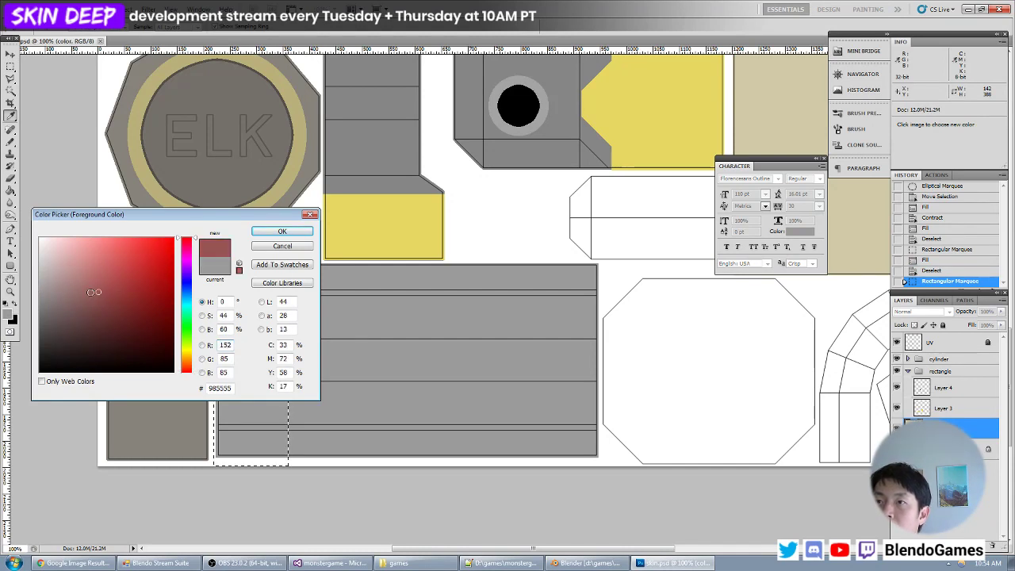
pyautogui.press('Return')
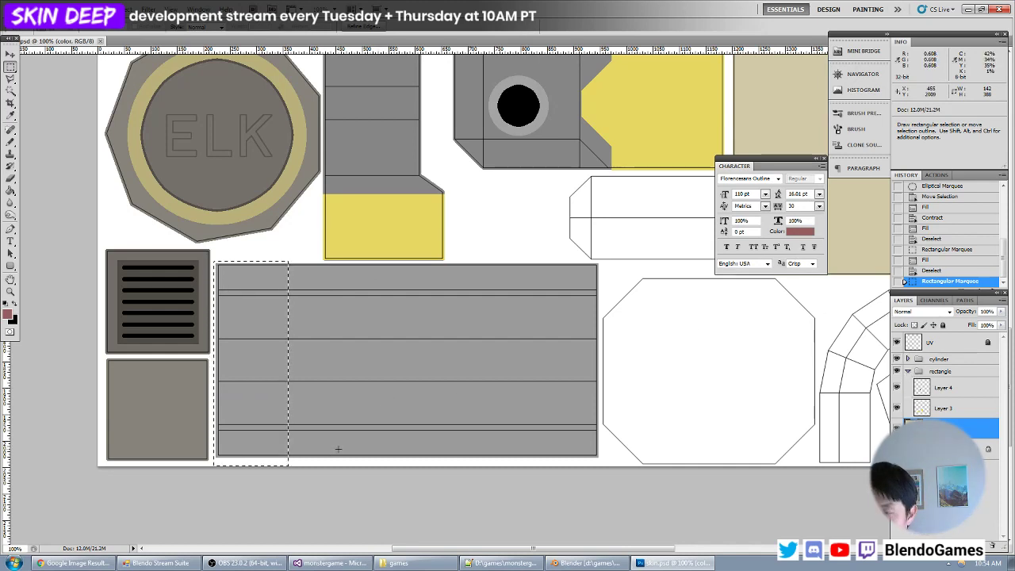
pyautogui.keyDown('alt'); pyautogui.moveTo(327, 472); pyautogui.dragTo(203, 460); pyautogui.keyUp('alt')
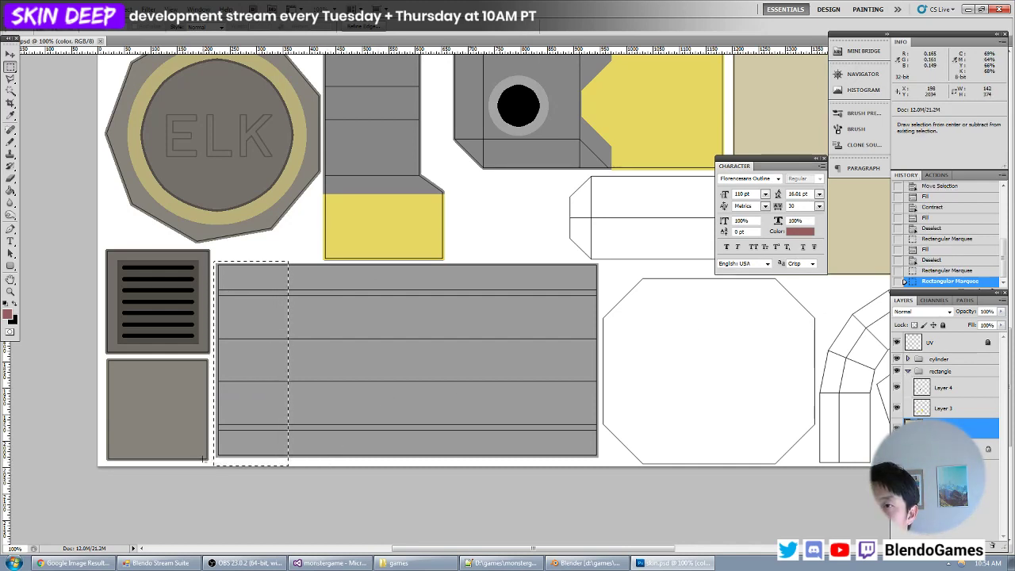
# - Create a layer group named booster with a new layer, and fill the selected strip with the muted red
pyautogui.click(966, 545)
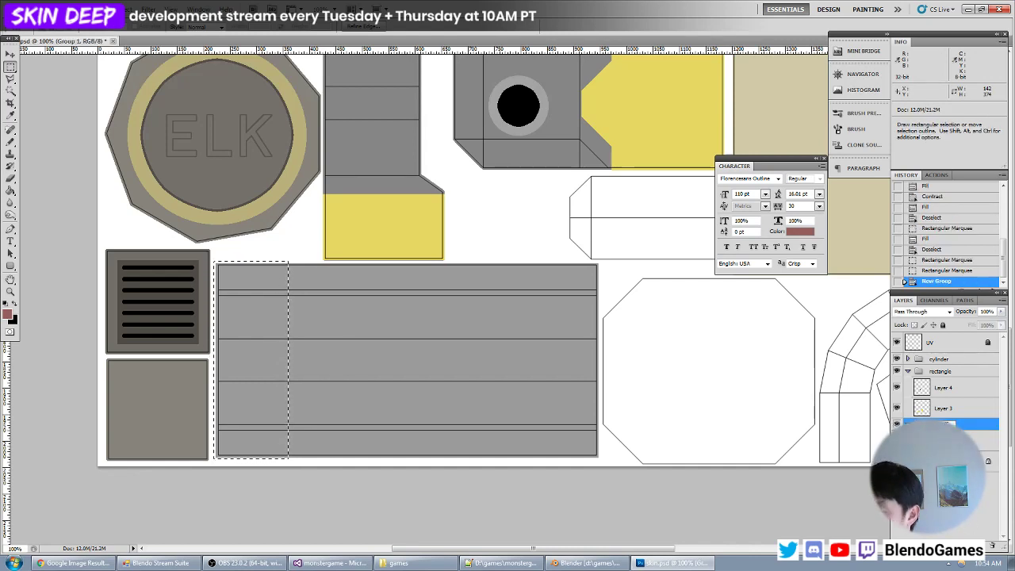
pyautogui.press('Return')
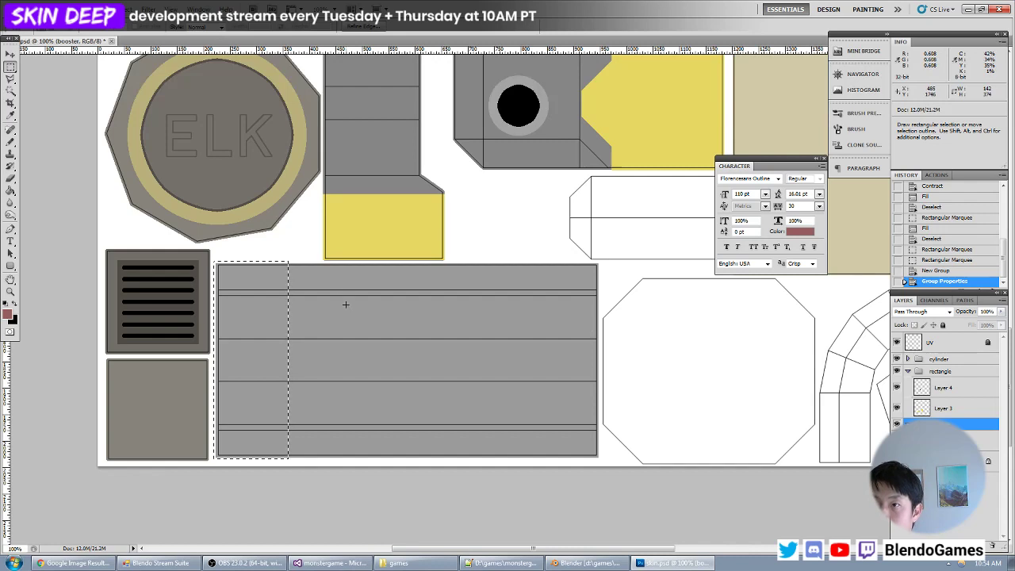
pyautogui.hotkey('alt', 'BackSpace')
pyautogui.click(509, 213)
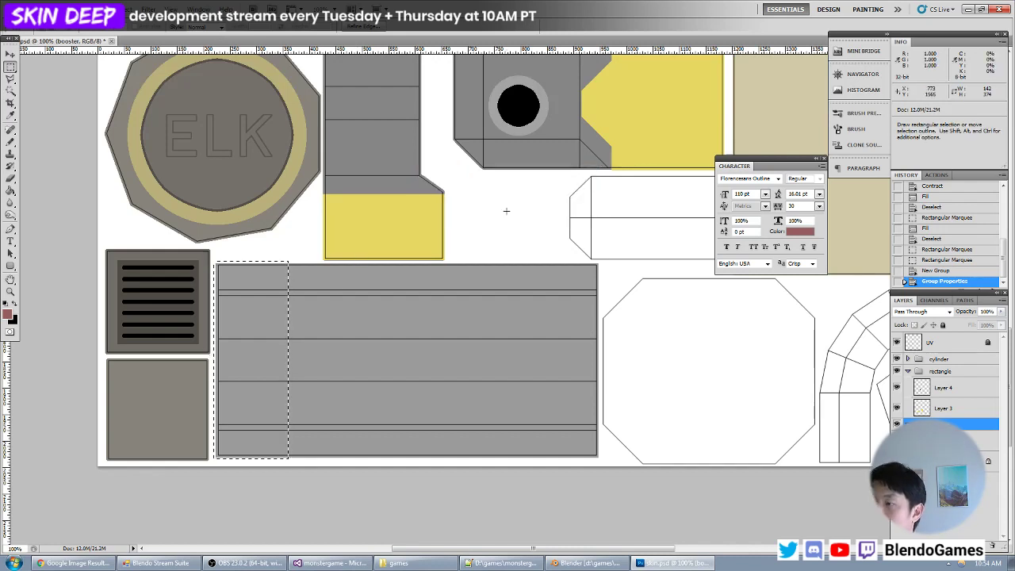
pyautogui.hotkey('ctrl', 'shift', 'n')
pyautogui.press('Return')
pyautogui.hotkey('alt', 'BackSpace')
pyautogui.hotkey('ctrl', 'd')
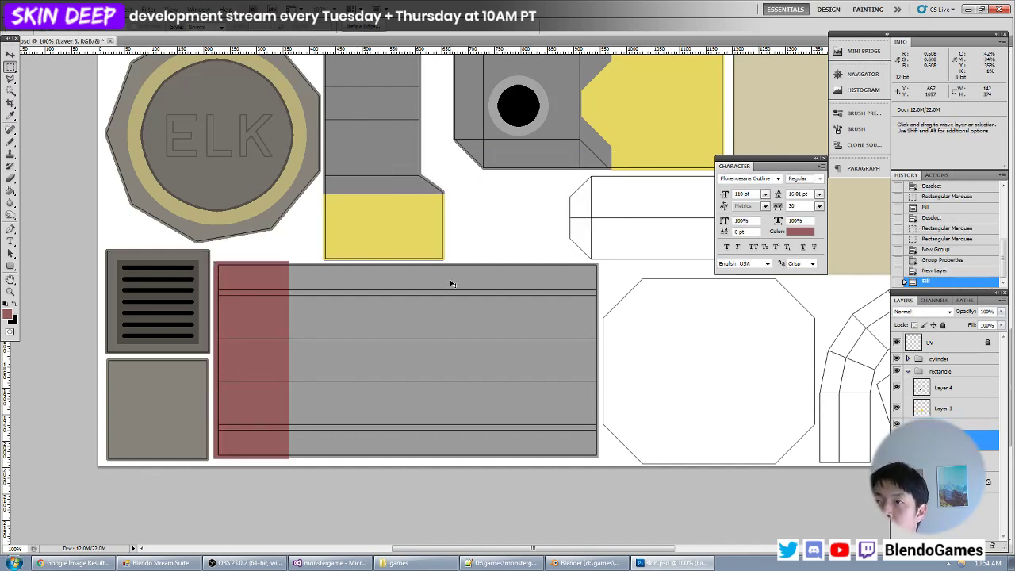
# - Save the texture, reload it in Blender, and examine the muted red band on the booster from several angles
pyautogui.hotkey('ctrl', 's')
pyautogui.hotkey('alt', 'Tab')
pyautogui.hotkey('alt', 'r')
pyautogui.moveTo(317, 253); pyautogui.dragTo(294, 231, button='middle')
pyautogui.scroll(5, 314, 274)
pyautogui.scroll(-6, 311, 272)
pyautogui.scroll(5, 311, 281)
pyautogui.scroll(-5, 311, 281)
# - Back in Photoshop, select the adjoining strip of about 95 × 374 px and fill it with a darker red
pyautogui.hotkey('alt', 'Tab')
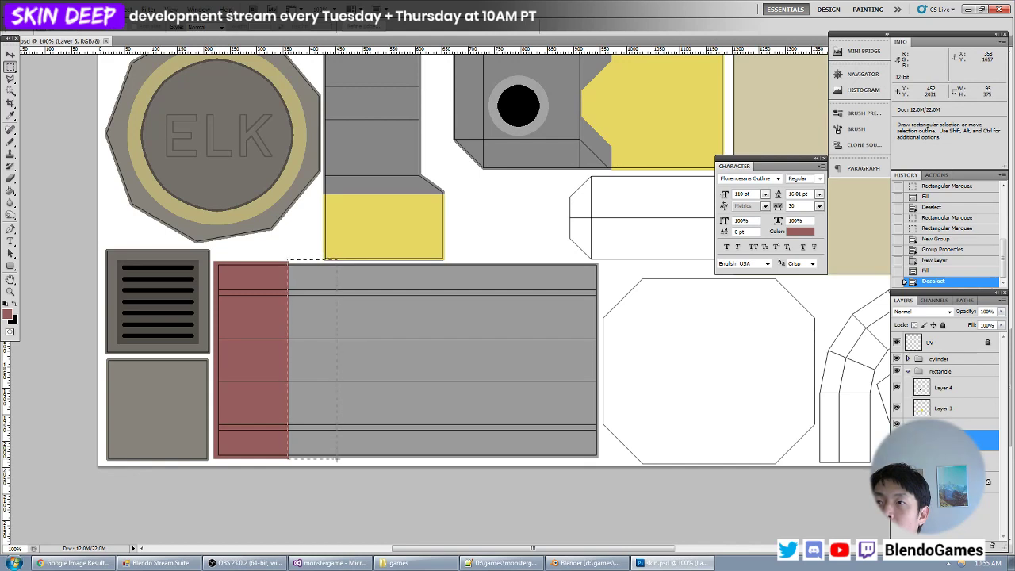
pyautogui.moveTo(337, 459); pyautogui.dragTo(337, 459)
pyautogui.keyDown('alt'); pyautogui.moveTo(444, 233); pyautogui.dragTo(202, 261); pyautogui.keyUp('alt')
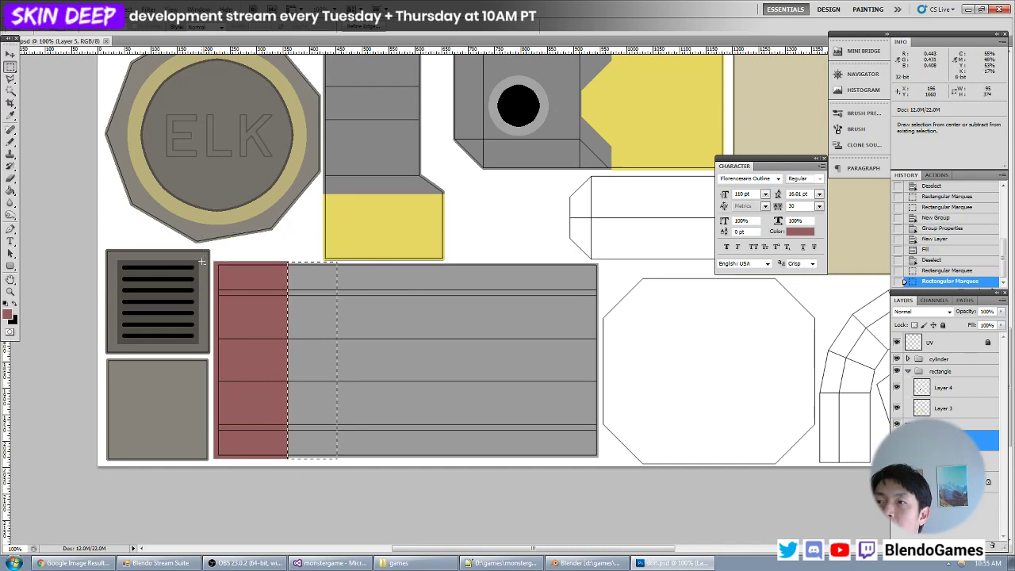
pyautogui.click(9, 315)
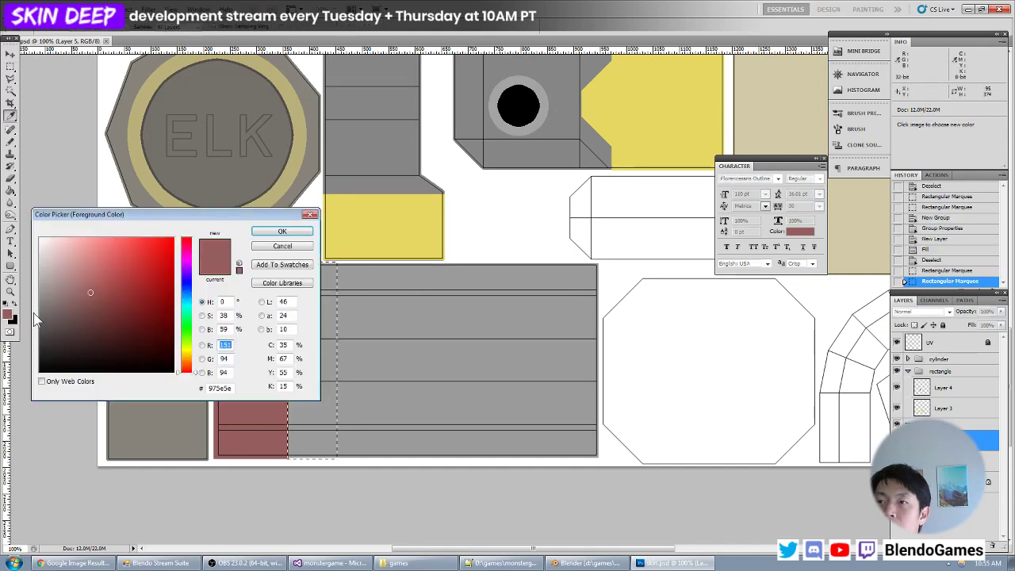
pyautogui.click(101, 305)
pyautogui.press('Return')
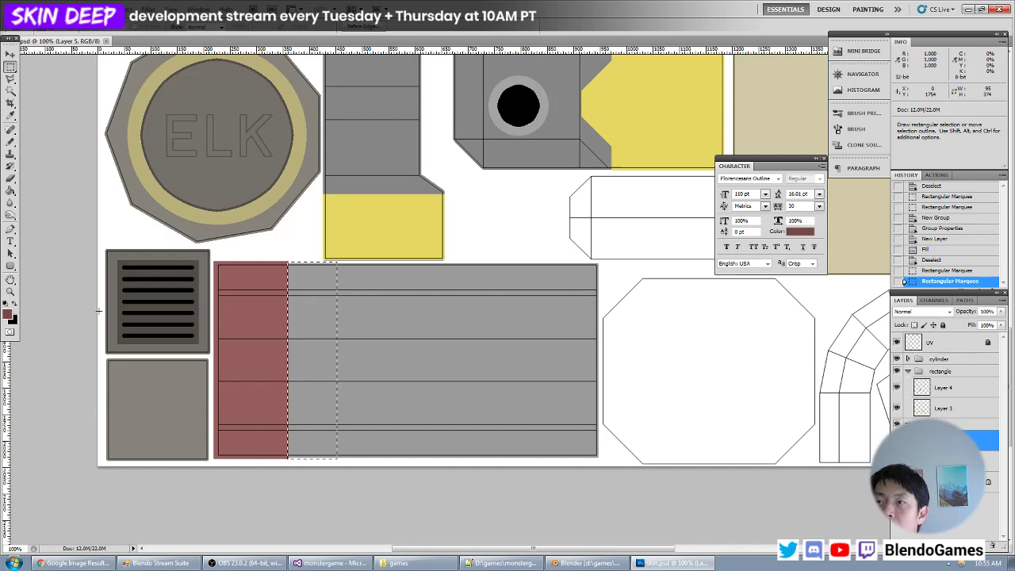
pyautogui.hotkey('alt', 'BackSpace')
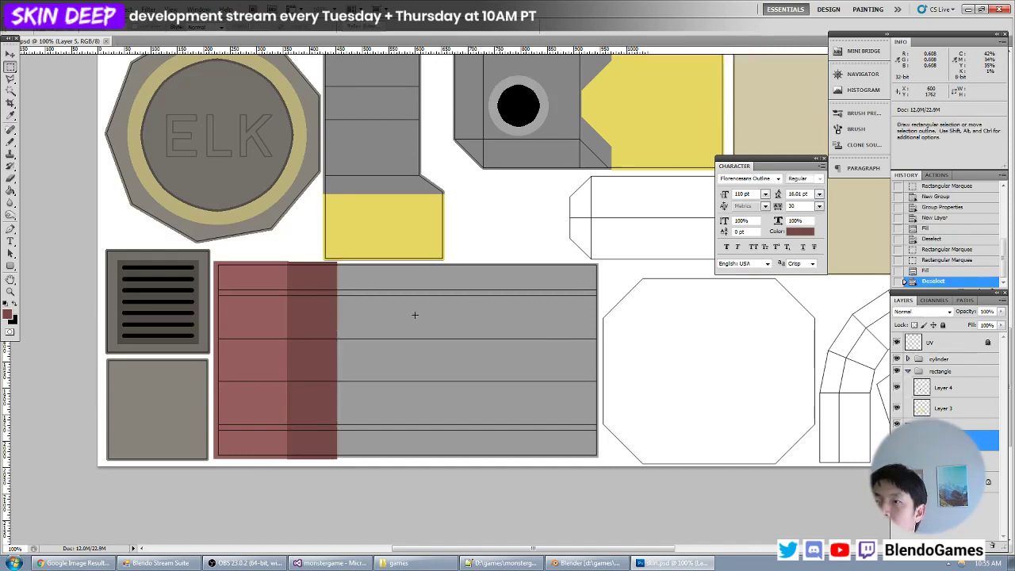
# - Reload the texture in Blender and examine the two red bands up close around the booster's octagonal end
pyautogui.hotkey('alt', 'Tab')
pyautogui.hotkey('alt', 'r')
pyautogui.moveTo(329, 327); pyautogui.dragTo(335, 283, button='middle')
pyautogui.scroll(3, 279, 286)
pyautogui.scroll(4, 331, 282)
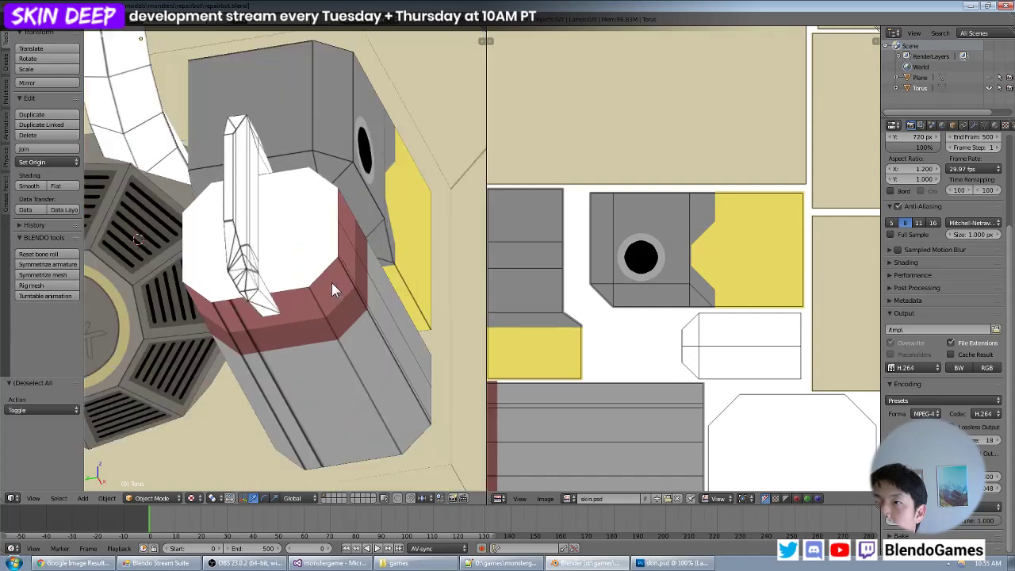
# - In Photoshop, select the large white octagon with the Magic Wand on the UV layer and activate the color layer
pyautogui.hotkey('alt', 'Tab')
pyautogui.moveTo(793, 340); pyautogui.dragTo(571, 322)
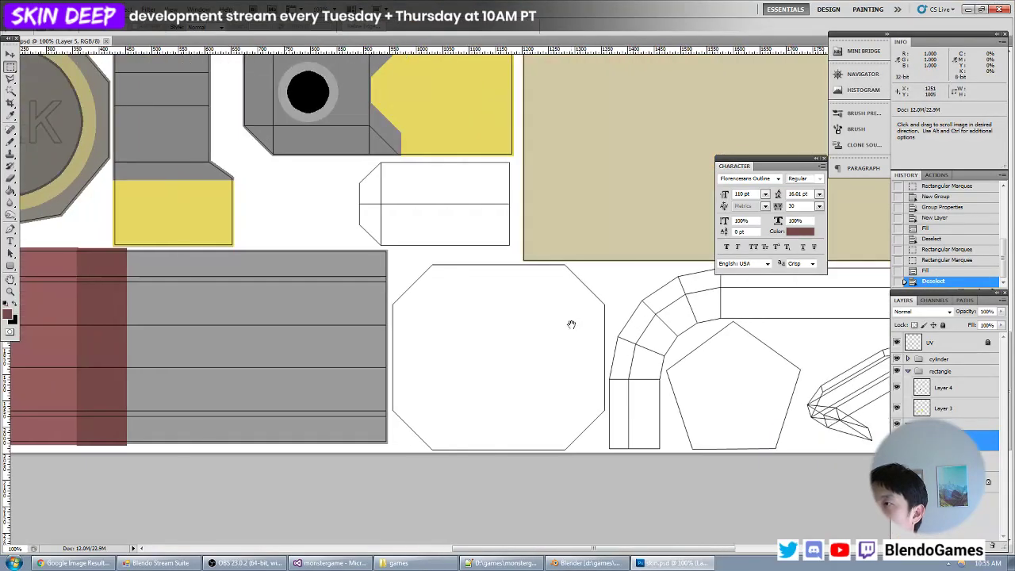
pyautogui.click(10, 91)
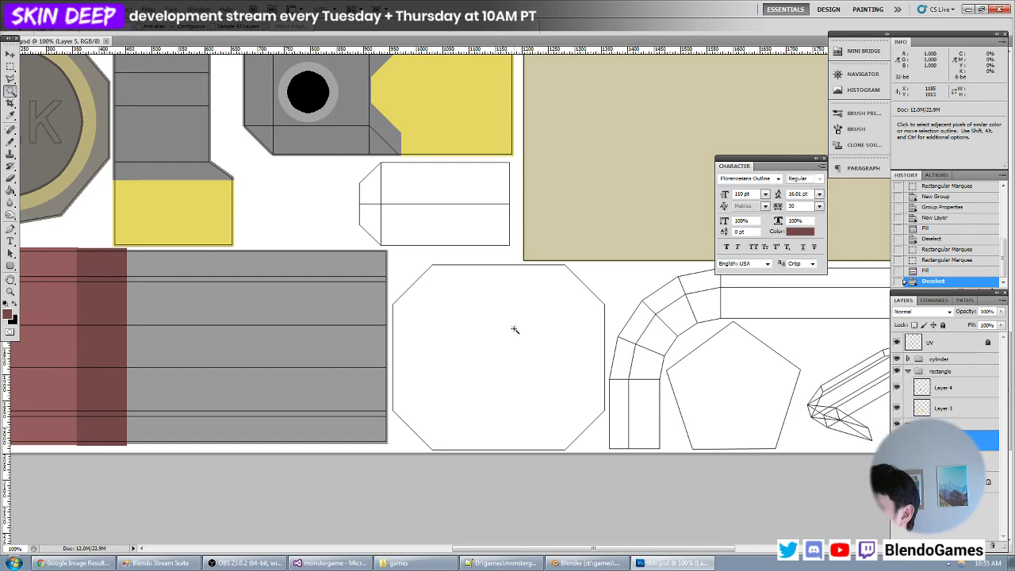
pyautogui.click(953, 346)
pyautogui.click(571, 356)
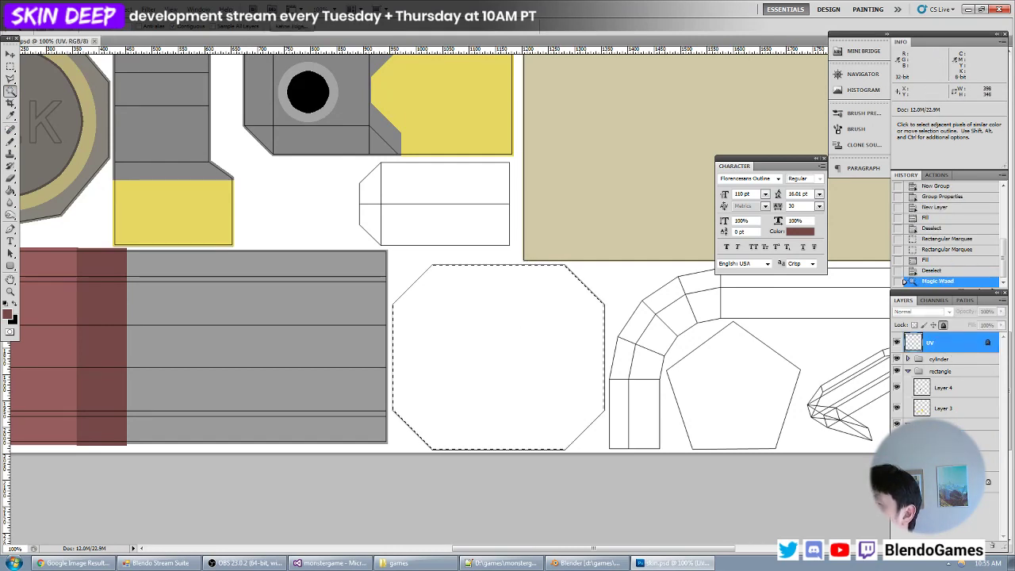
pyautogui.click(947, 440)
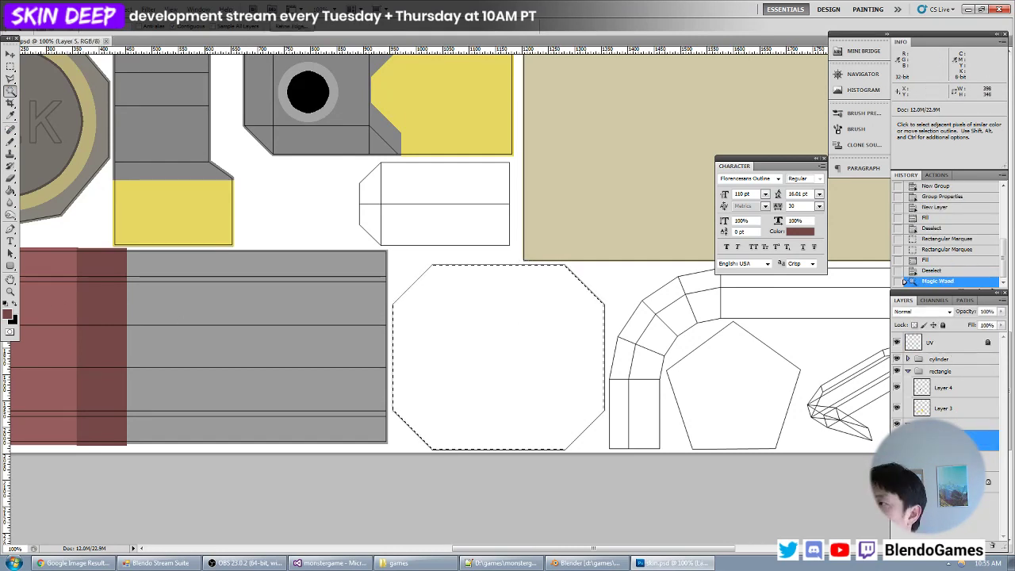
pyautogui.click(947, 461)
# - Sample the lighter muted red from the band, expand the octagon selection by 5 px and fill it with that red
pyautogui.click(8, 316)
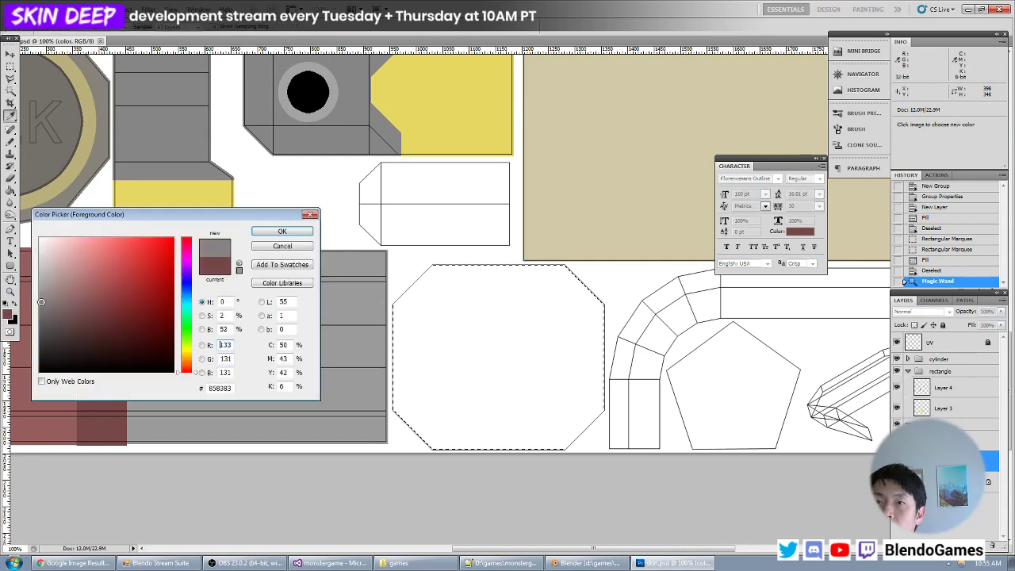
pyautogui.click(25, 380)
pyautogui.click(282, 231)
pyautogui.click(125, 10)
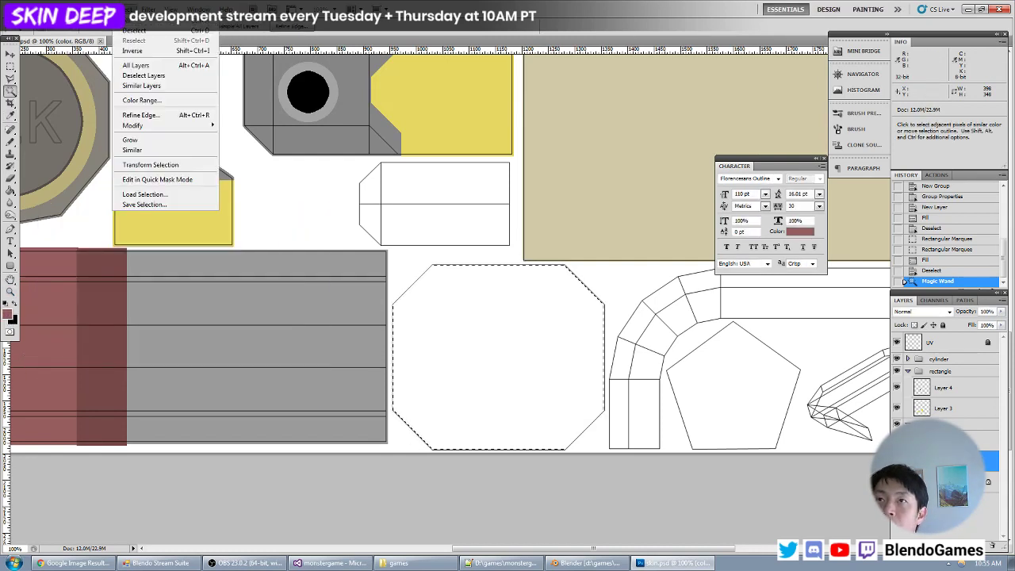
pyautogui.moveTo(146, 126)
pyautogui.click(242, 148)
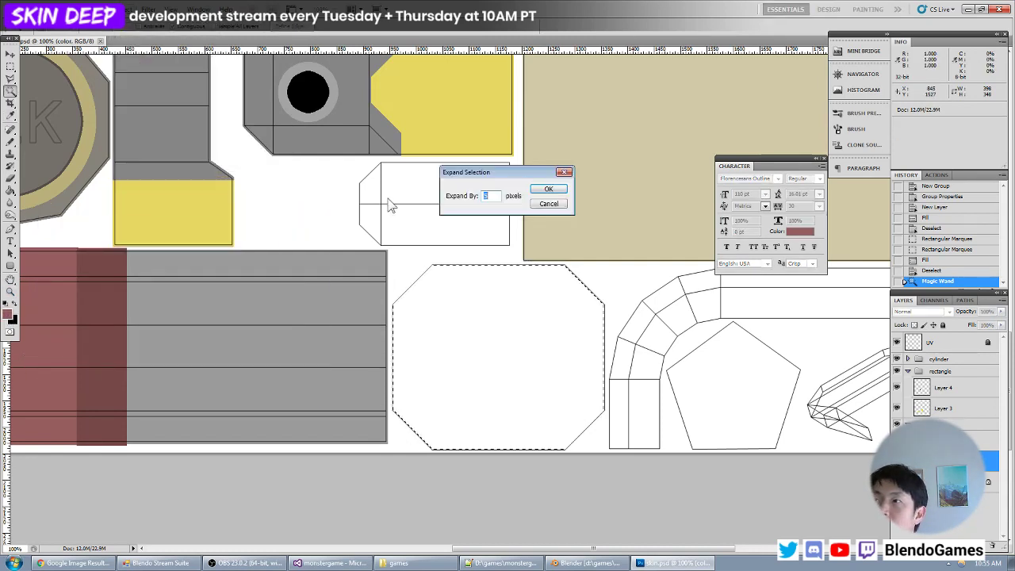
pyautogui.press('Return')
pyautogui.hotkey('alt', 'BackSpace')
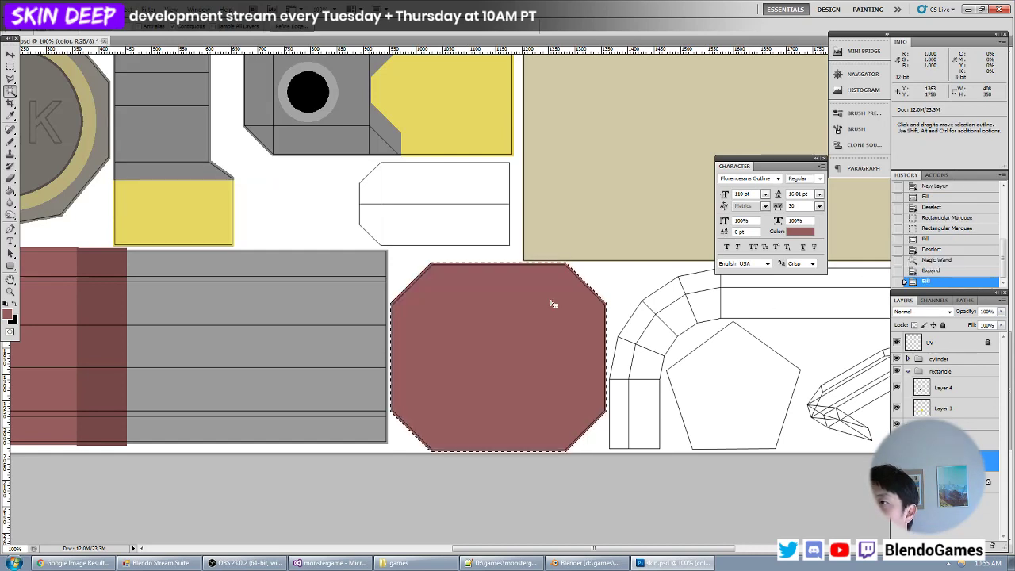
pyautogui.hotkey('ctrl', 'd')
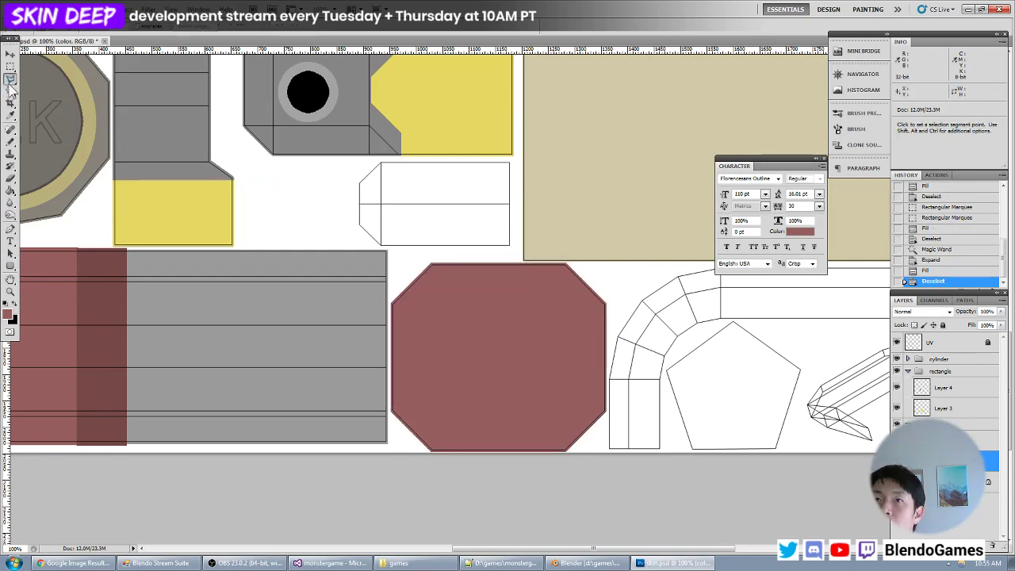
# - Reselect the octagon from the UV layer and, with the booster layer active, contract the selection to about 334 × 284 px
pyautogui.click(952, 437)
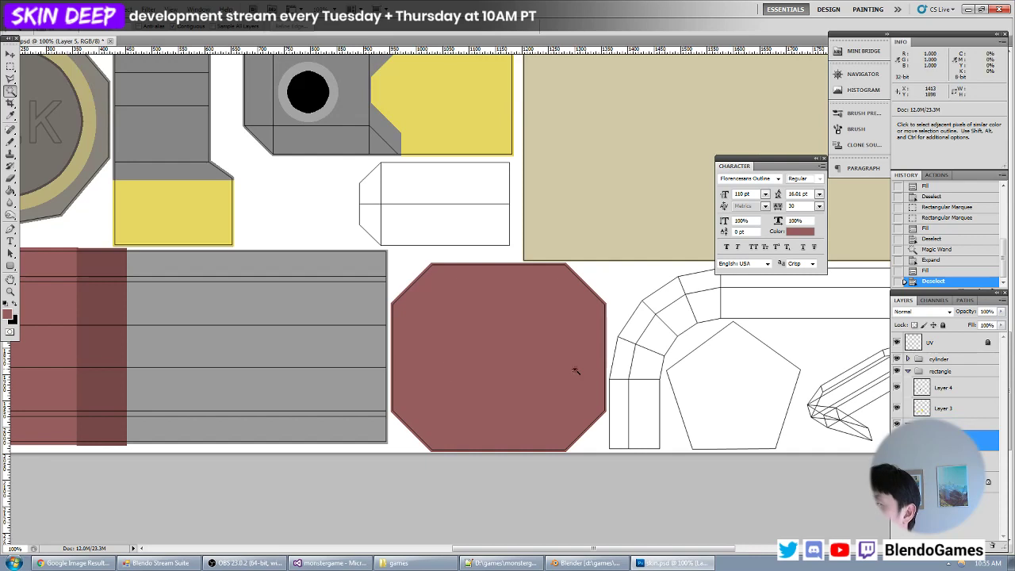
pyautogui.click(445, 364)
pyautogui.hotkey('ctrl', 'd')
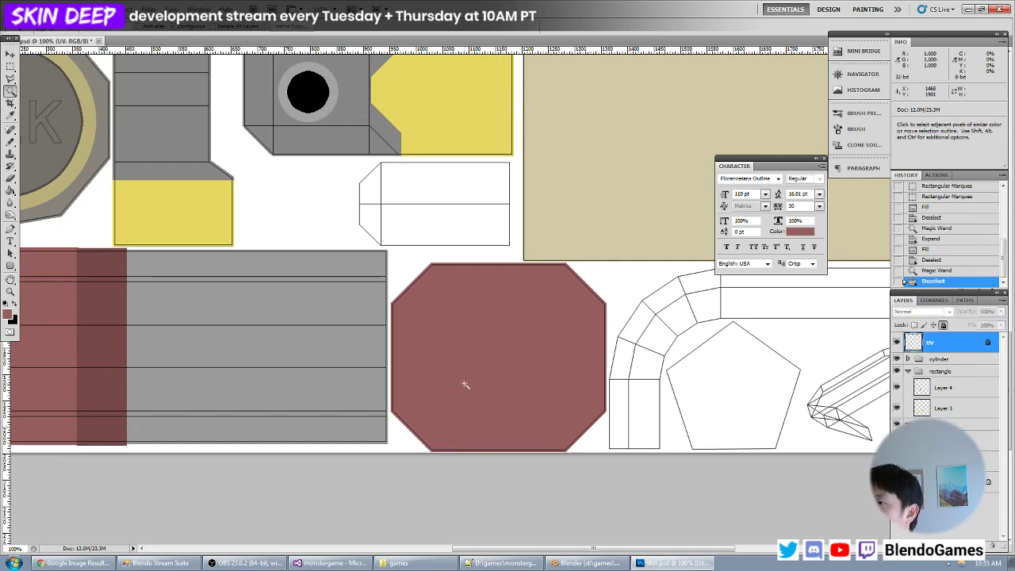
pyautogui.click(464, 386)
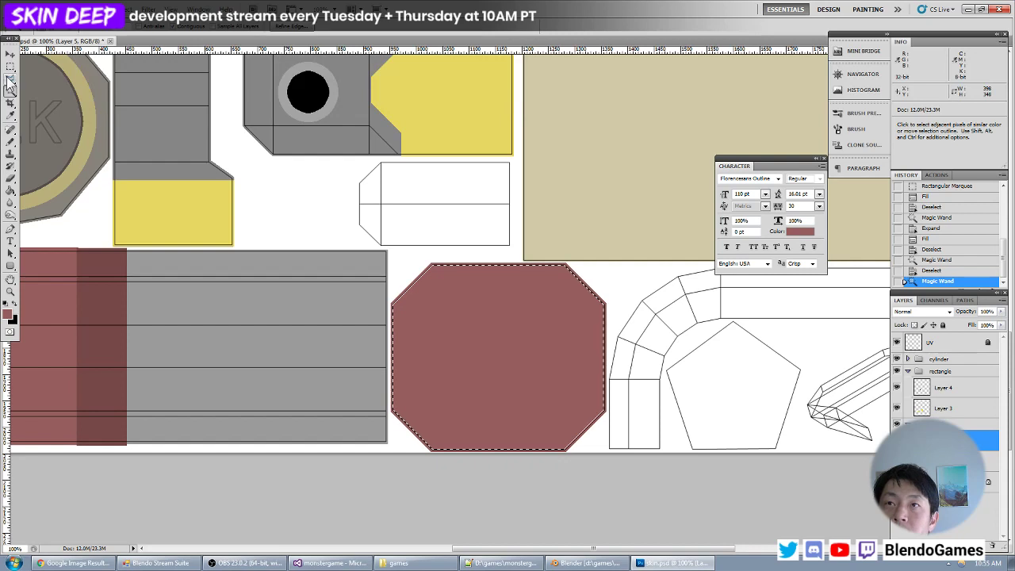
pyautogui.click(131, 8)
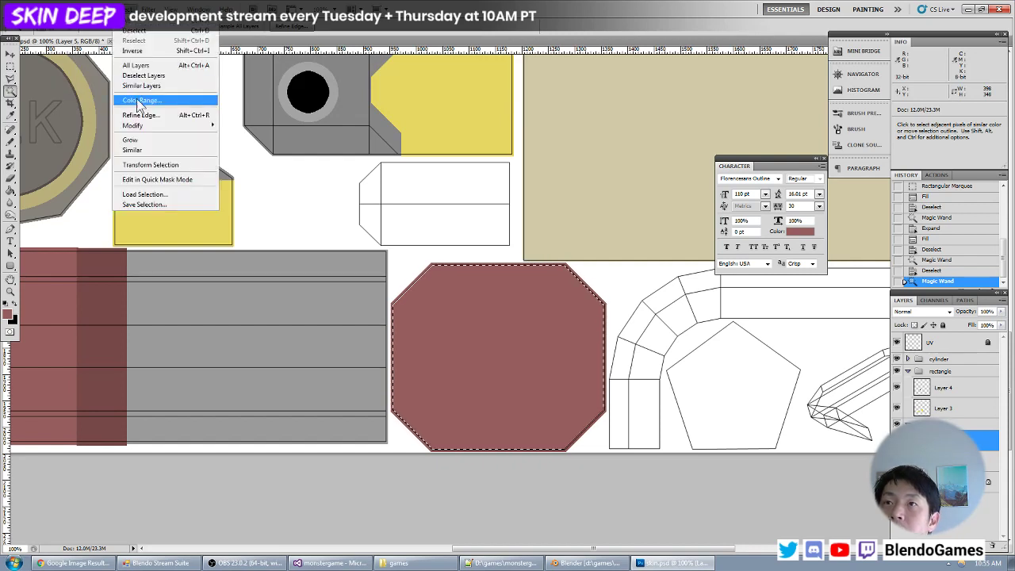
pyautogui.moveTo(146, 127)
pyautogui.click(252, 155)
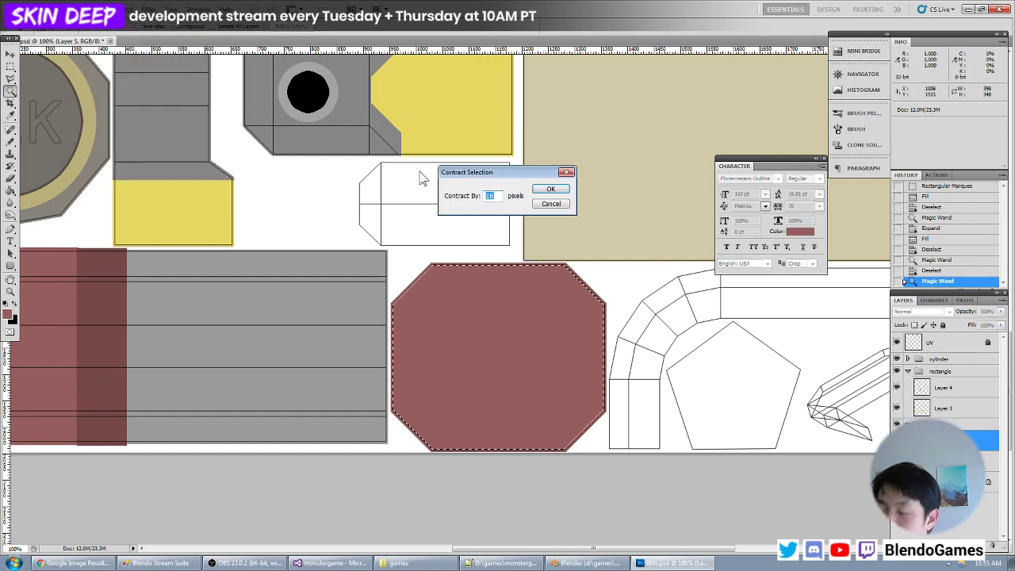
pyautogui.press('Return')
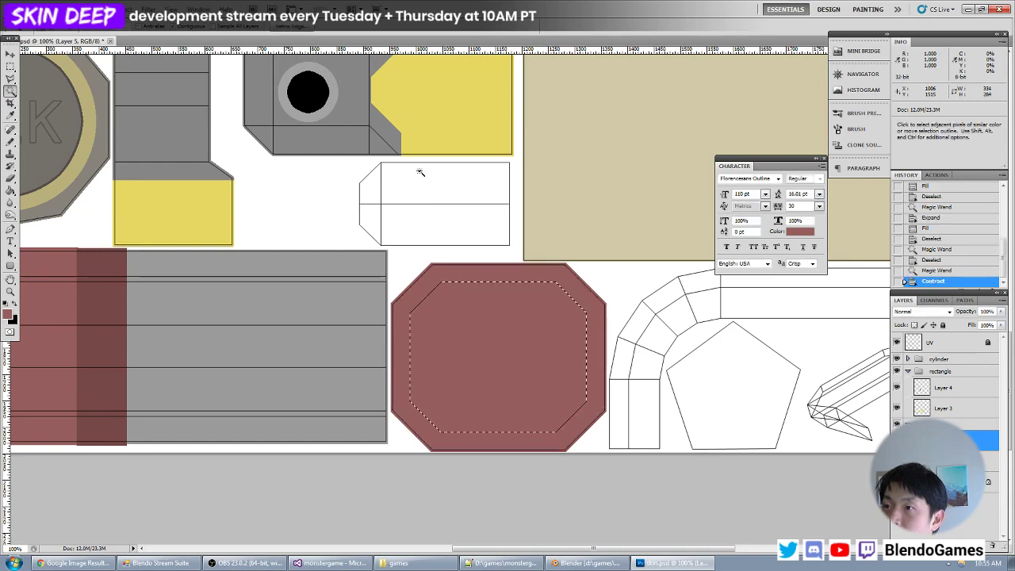
# - Set the foreground colour to orange (#ffa200) and fill the contracted octagon selection with it
pyautogui.click(9, 315)
pyautogui.click(187, 302)
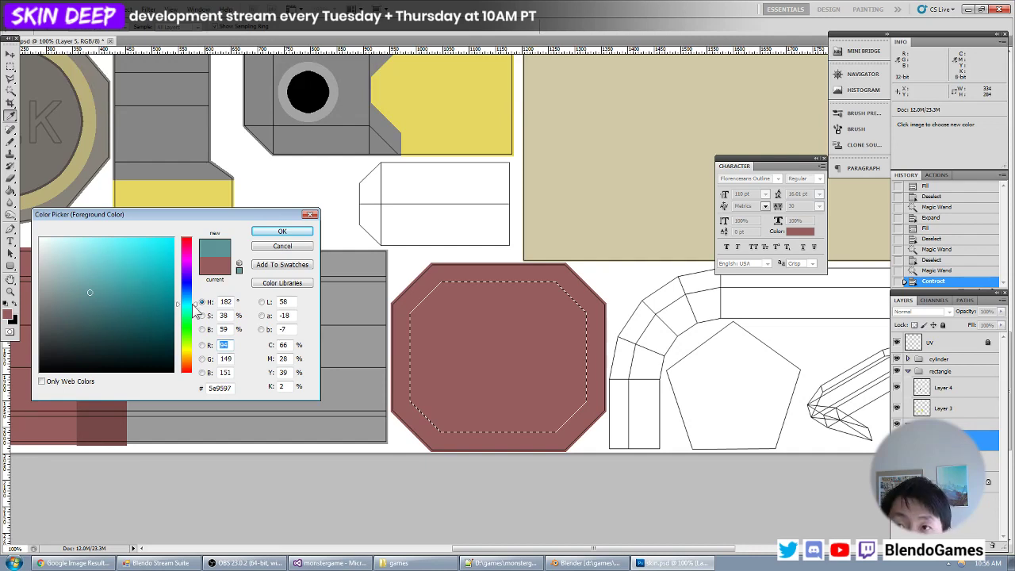
pyautogui.moveTo(192, 305); pyautogui.dragTo(191, 356)
pyautogui.moveTo(153, 295); pyautogui.dragTo(212, 209)
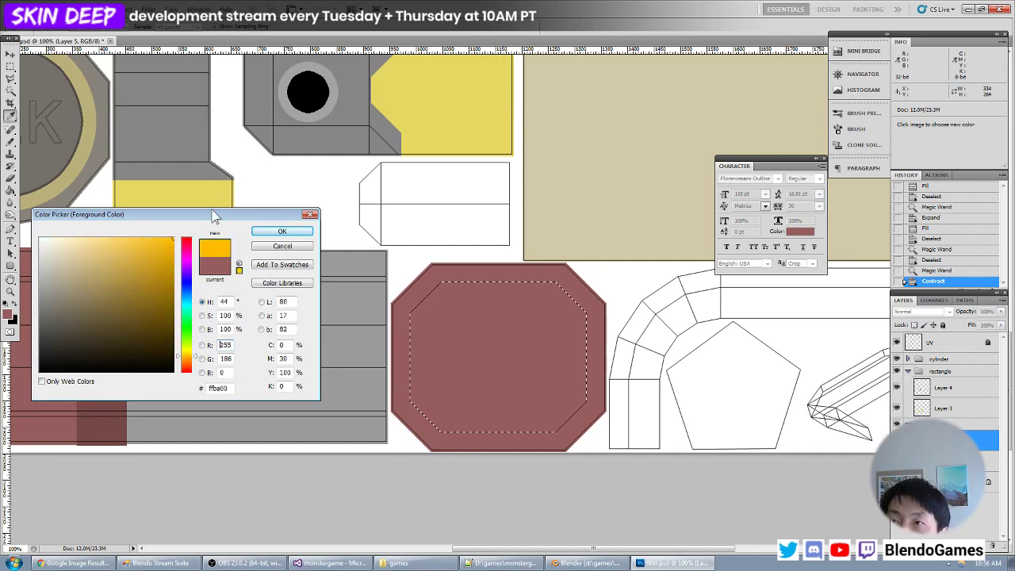
pyautogui.moveTo(193, 356); pyautogui.dragTo(195, 359)
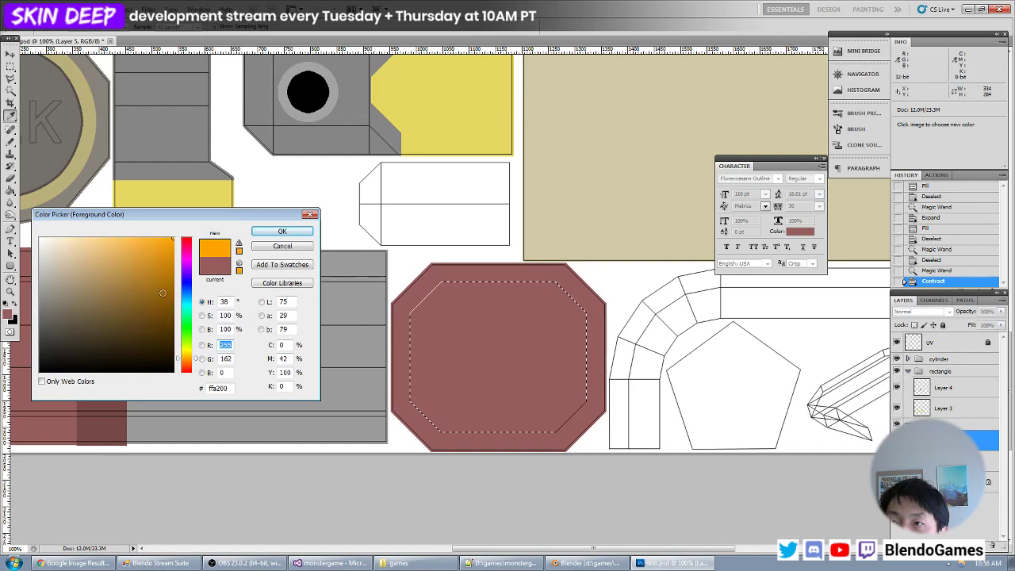
pyautogui.click(283, 231)
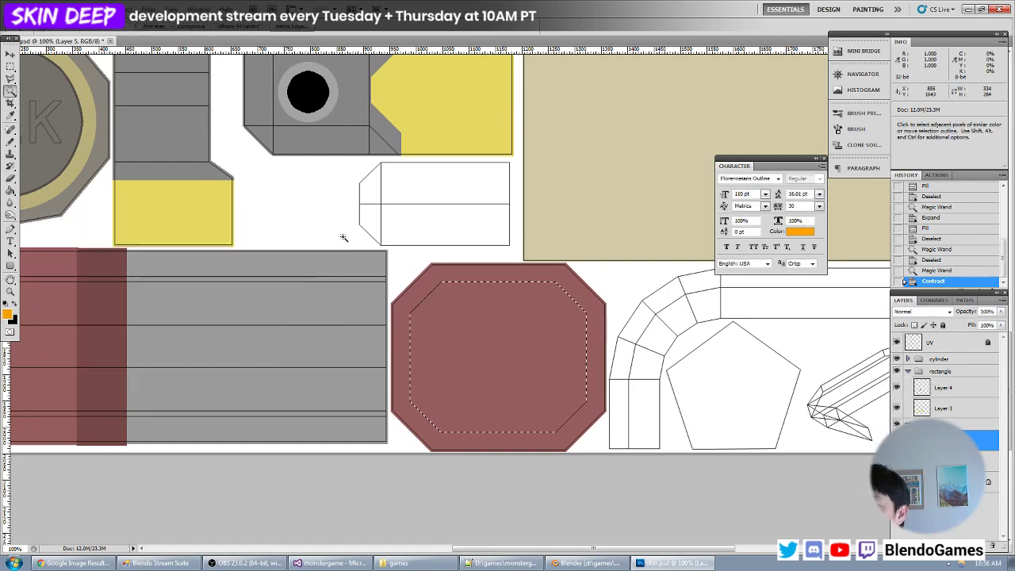
pyautogui.hotkey('alt', 'BackSpace')
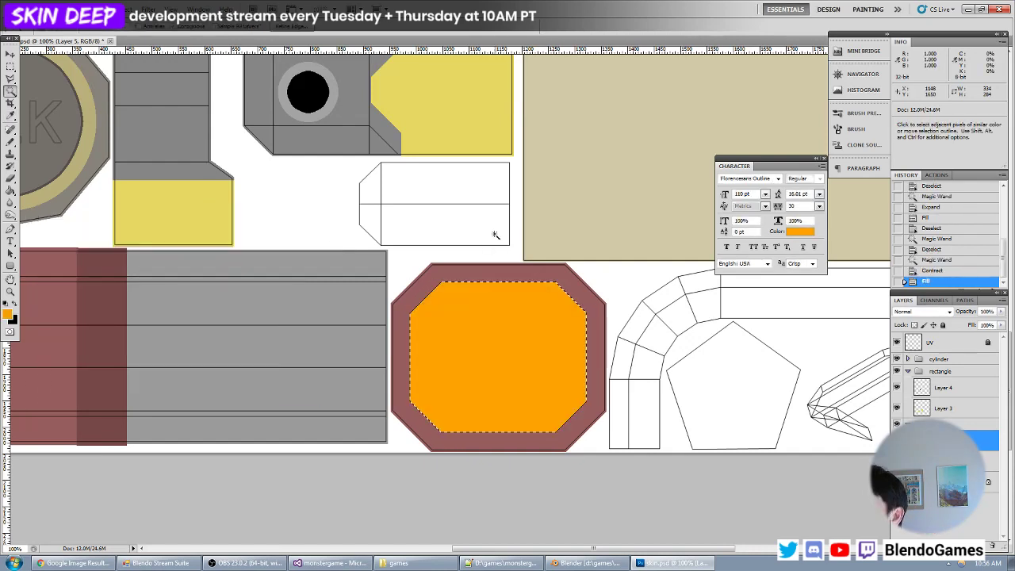
# - Contract the octagon selection by 8 px and invert it
pyautogui.click(125, 9)
pyautogui.moveTo(159, 115)
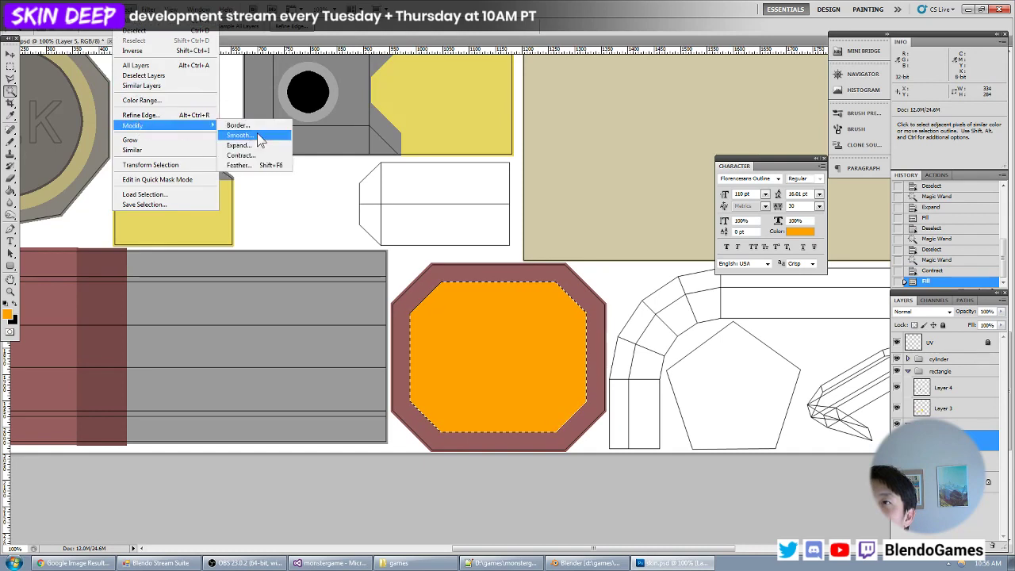
pyautogui.click(262, 155)
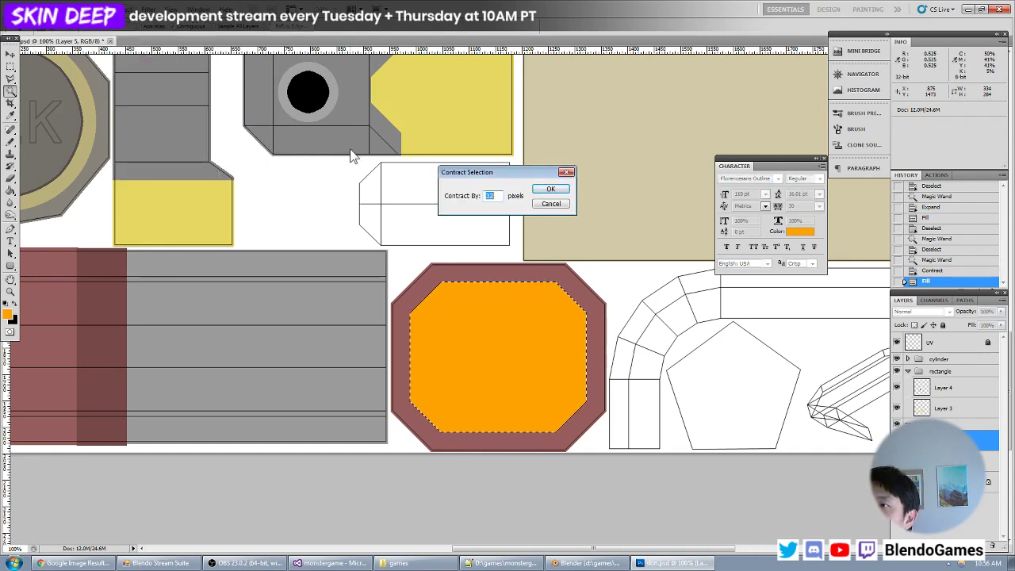
pyautogui.write('8')
pyautogui.press('Return')
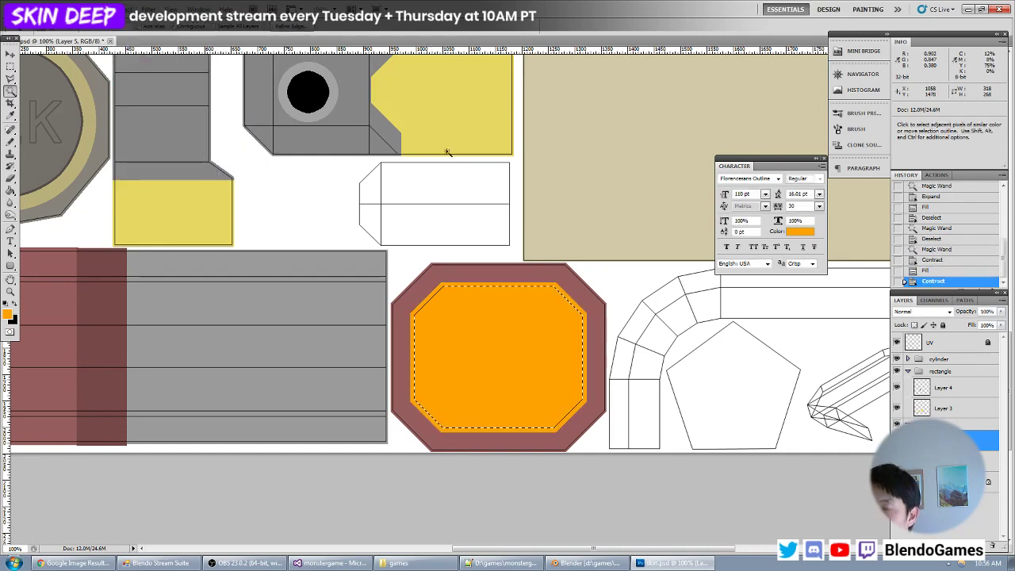
pyautogui.hotkey('ctrl', 'shift', 'i')
pyautogui.hotkey('ctrl', '+')
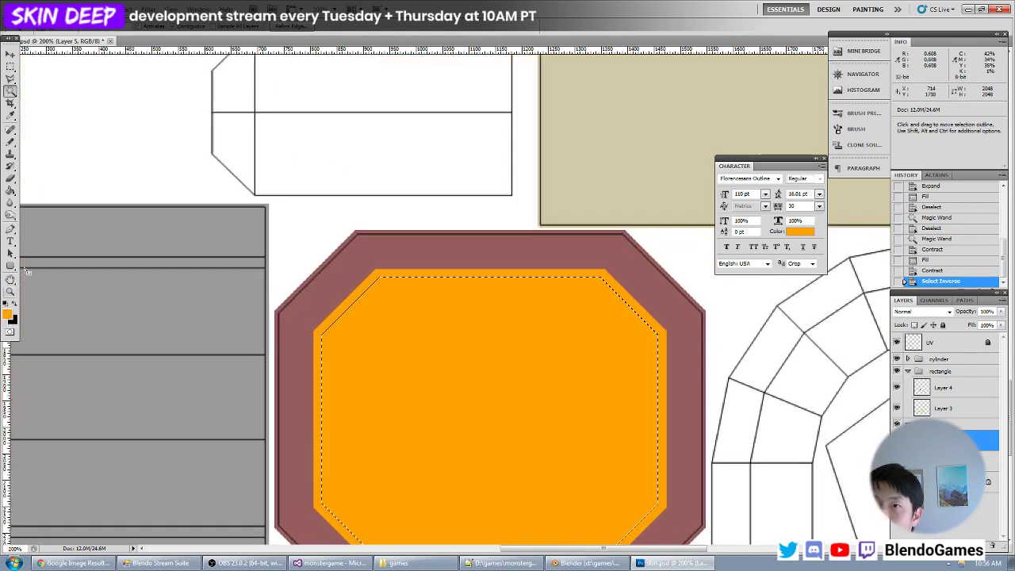
# - Set the foreground colour to black, fill the thin orange ring around the octagon with the Paint Bucket, and deselect
pyautogui.click(10, 191)
pyautogui.click(8, 315)
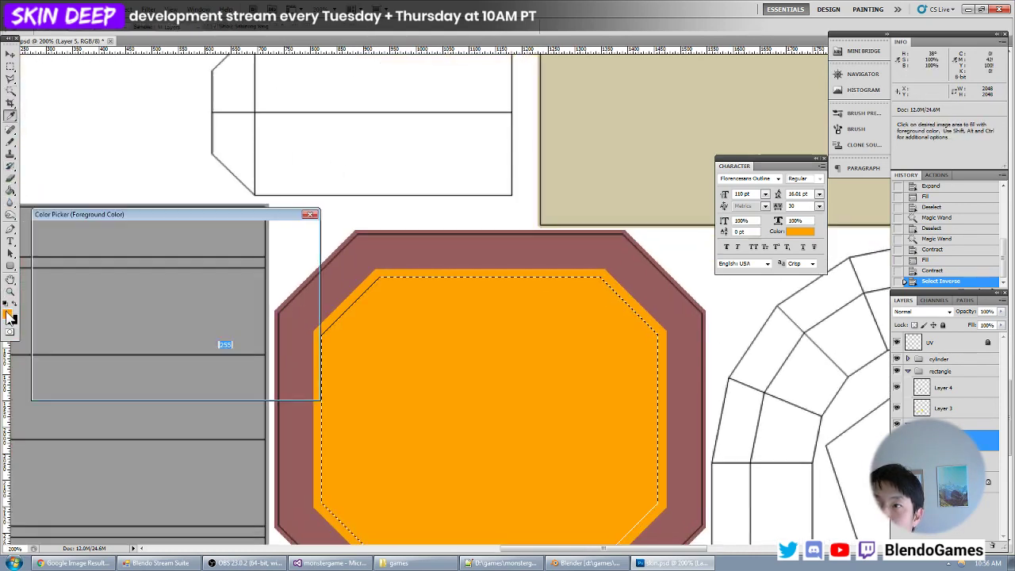
pyautogui.moveTo(170, 320); pyautogui.dragTo(170, 381)
pyautogui.press('Return')
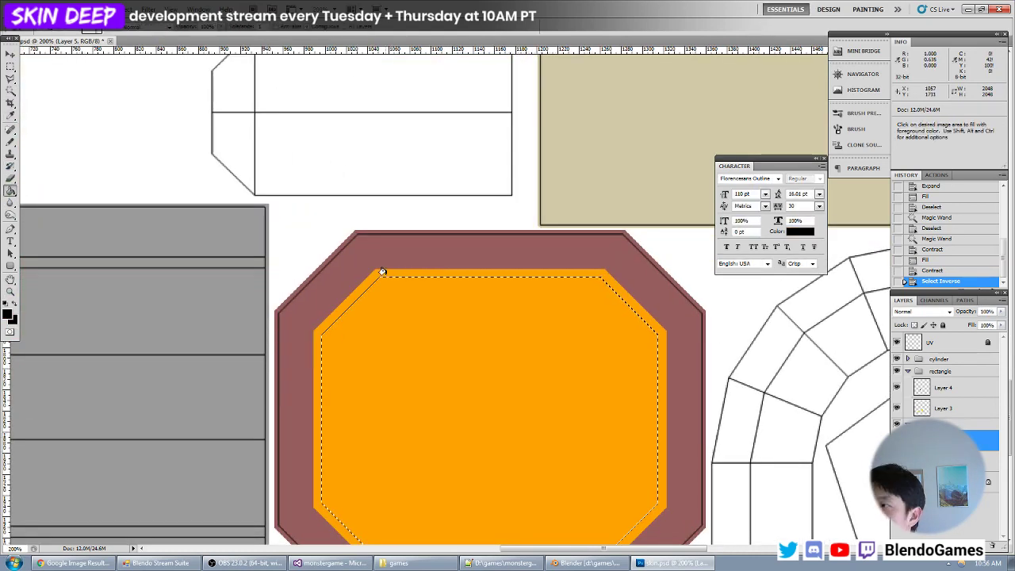
pyautogui.click(381, 271)
pyautogui.hotkey('ctrl', 'd')
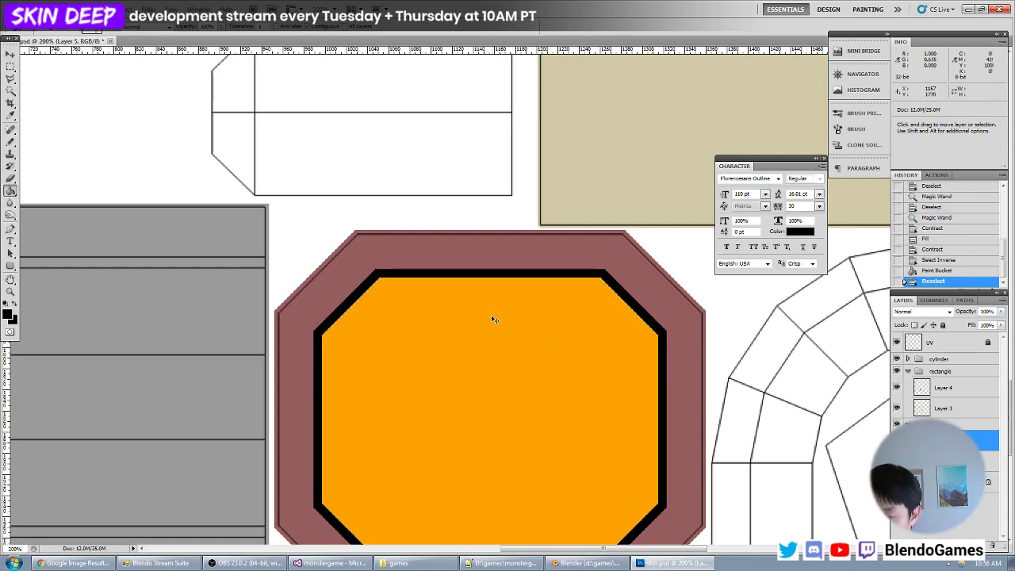
# - Switch to Blender and inspect the black-outlined orange booster end on the model from several angles
pyautogui.hotkey('ctrl', '-')
pyautogui.hotkey('ctrl', '-')
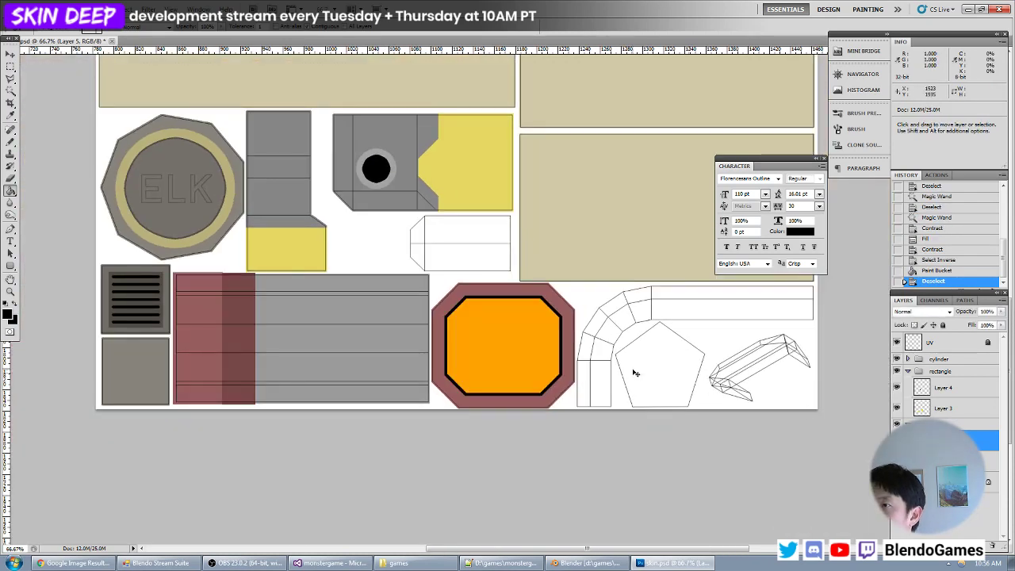
pyautogui.click(586, 563)
pyautogui.scroll(-4, 340, 292)
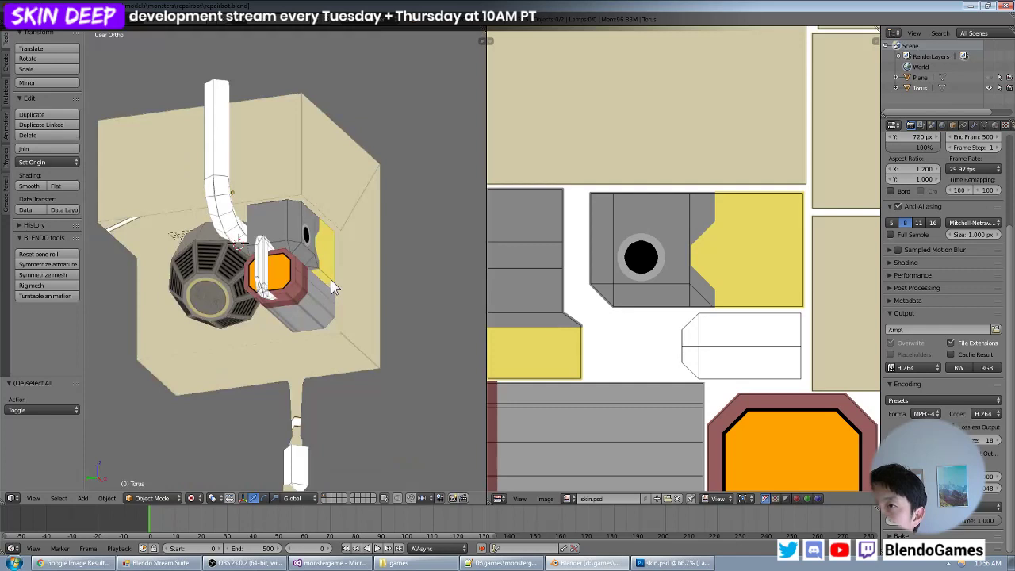
pyautogui.scroll(-4, 331, 281)
pyautogui.press('a')
pyautogui.press('a')
pyautogui.moveTo(321, 287)
pyautogui.mouseDown(button='middle')
pyautogui.moveTo(272, 243)
pyautogui.moveTo(204, 326)
pyautogui.moveTo(361, 313)
pyautogui.moveTo(303, 287)
pyautogui.mouseUp(button='middle')
pyautogui.scroll(4, 333, 317)
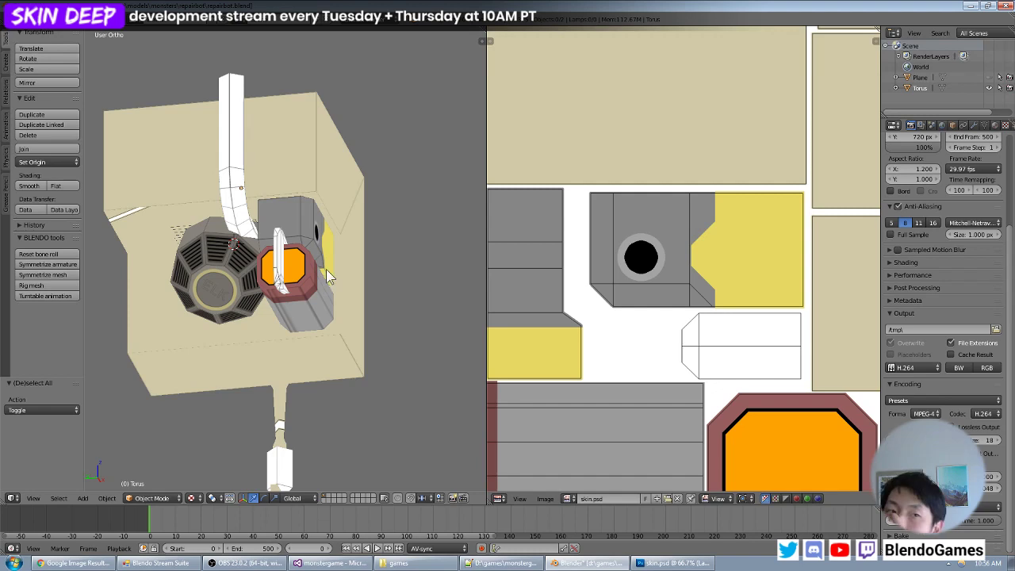
pyautogui.moveTo(383, 277); pyautogui.dragTo(287, 292, button='middle')
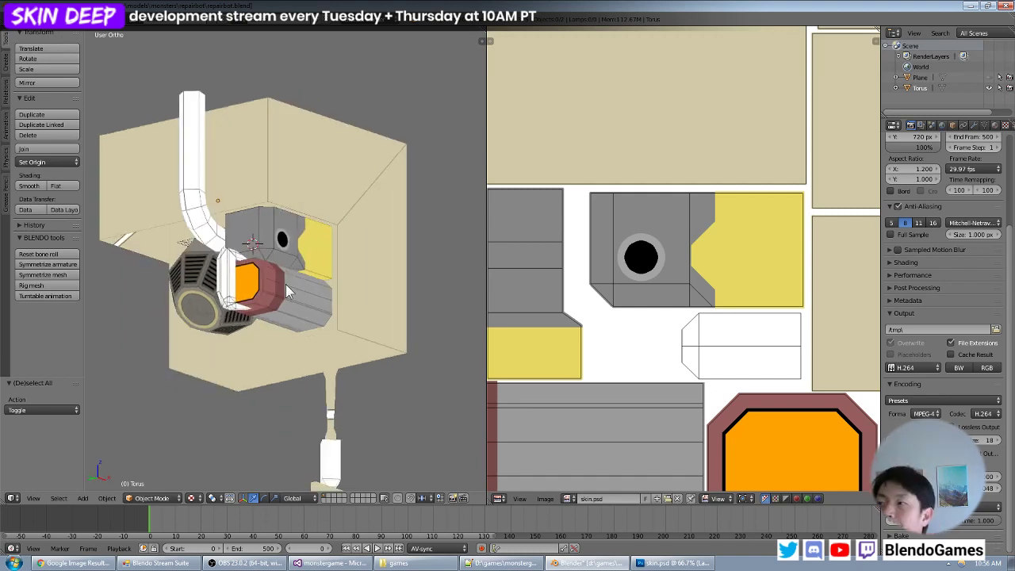
# - Compare the unpainted areas of the texture layout with the white pipe and surrounding parts on the model
pyautogui.scroll(-4, 828, 339)
pyautogui.moveTo(780, 337); pyautogui.dragTo(775, 360, button='middle')
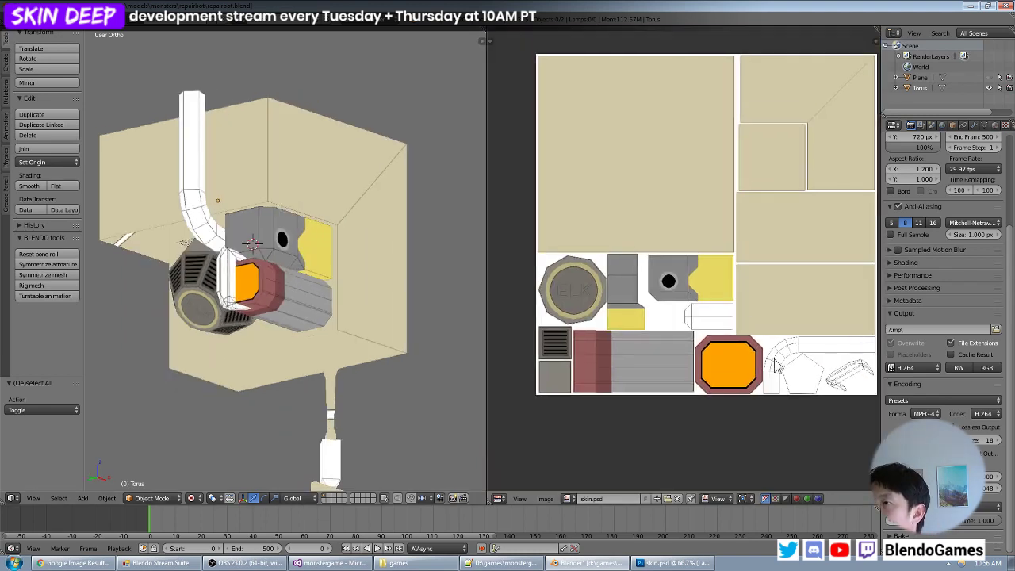
pyautogui.scroll(2, 651, 319)
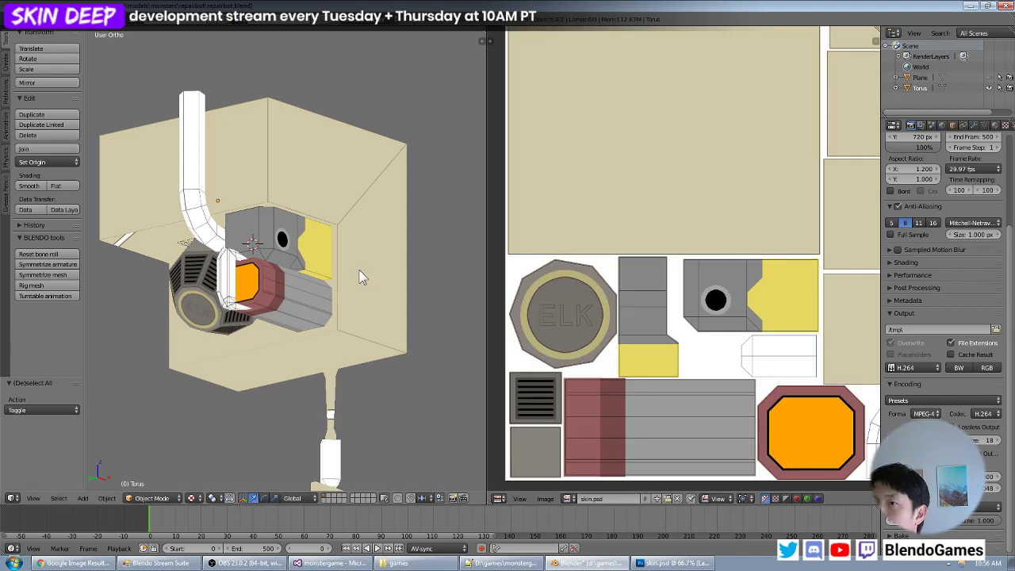
pyautogui.moveTo(358, 277); pyautogui.dragTo(278, 290, button='middle')
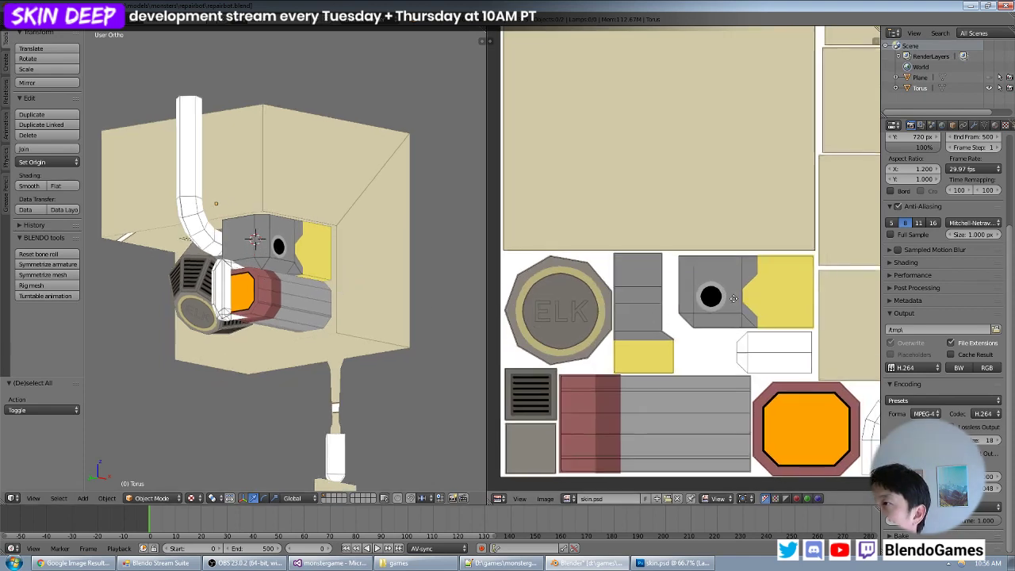
pyautogui.scroll(2, 714, 286)
pyautogui.moveTo(733, 292); pyautogui.dragTo(640, 272, button='middle')
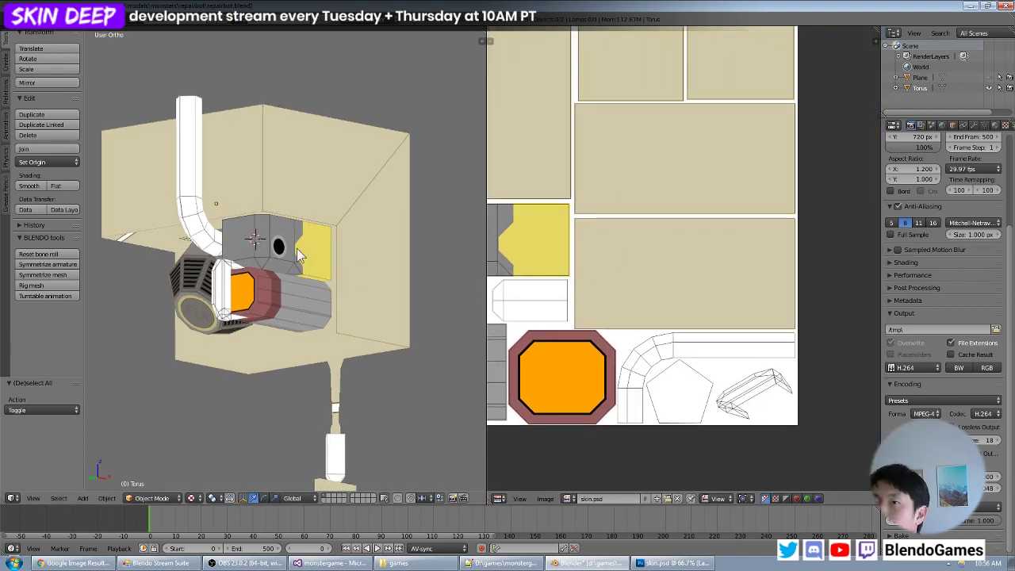
pyautogui.scroll(-3, 294, 262)
pyautogui.moveTo(291, 272); pyautogui.dragTo(270, 244, button='middle')
pyautogui.scroll(3, 274, 252)
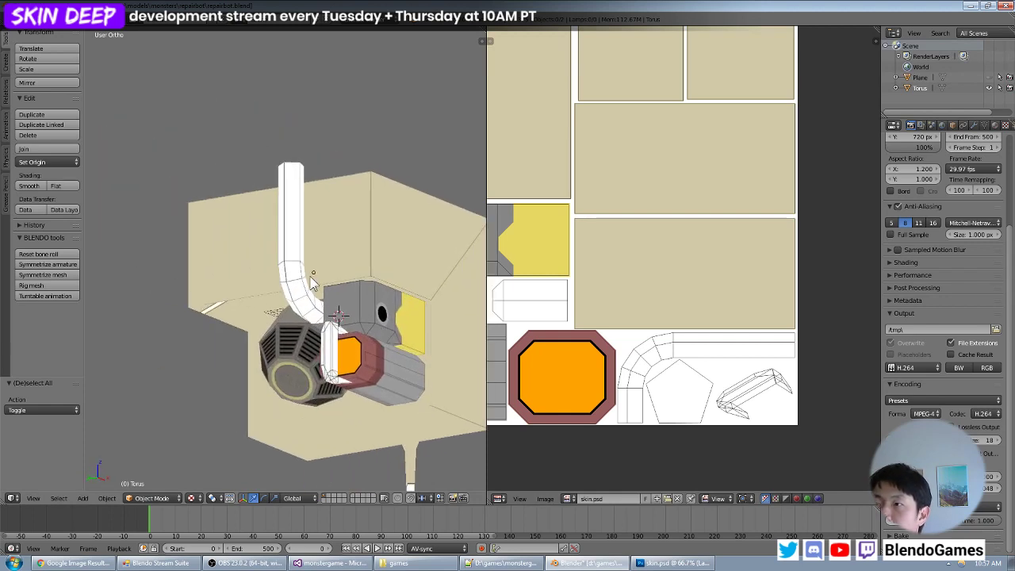
# - Switch to Photoshop, activate the Magic Wand and sample the grey (#868686) from the tall grey panel as foreground colour
pyautogui.hotkey('alt', 'Tab')
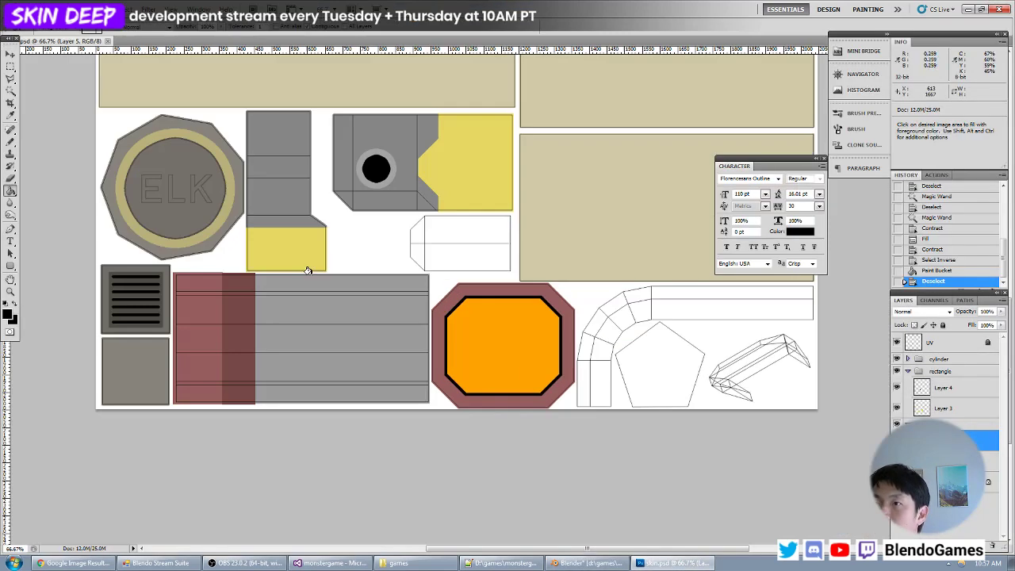
pyautogui.click(11, 87)
pyautogui.hscroll(1, 607, 261)
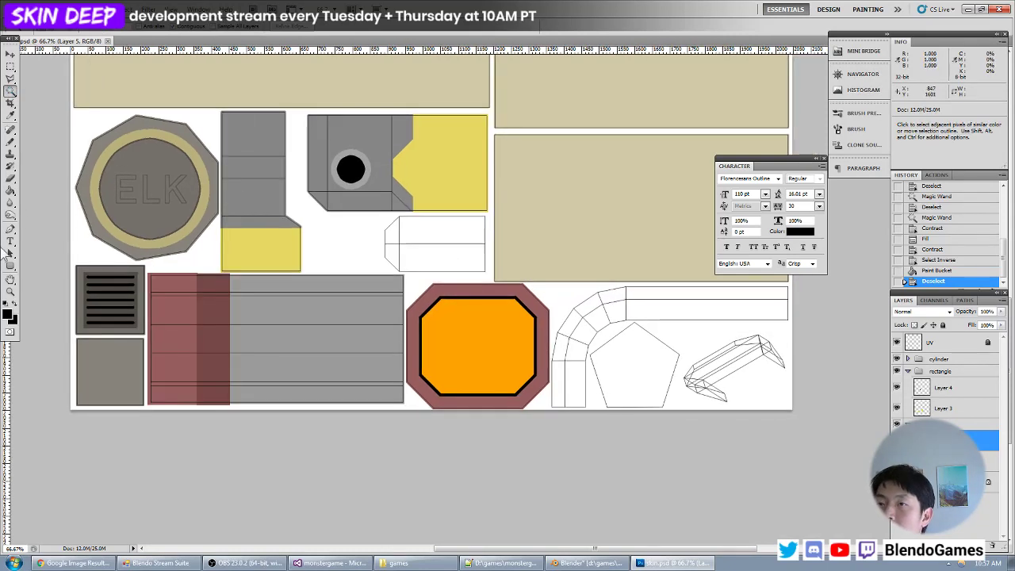
pyautogui.click(8, 314)
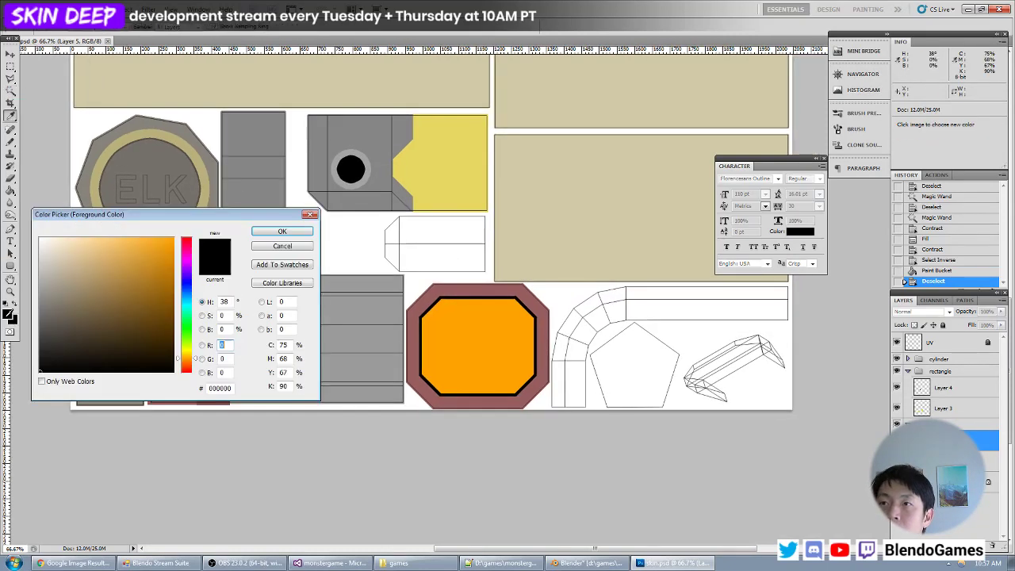
pyautogui.click(260, 162)
pyautogui.press('Return')
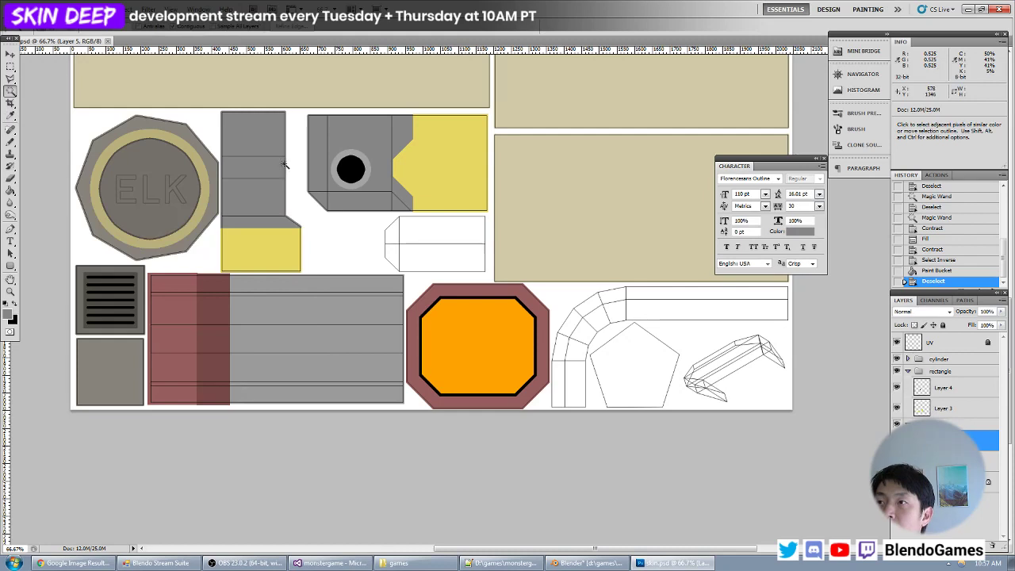
# - Check the white pipe in Blender and set Photoshop's foreground colour to a darker neutral grey
pyautogui.hotkey('alt', 'Tab')
pyautogui.moveTo(356, 276); pyautogui.dragTo(321, 268, button='middle')
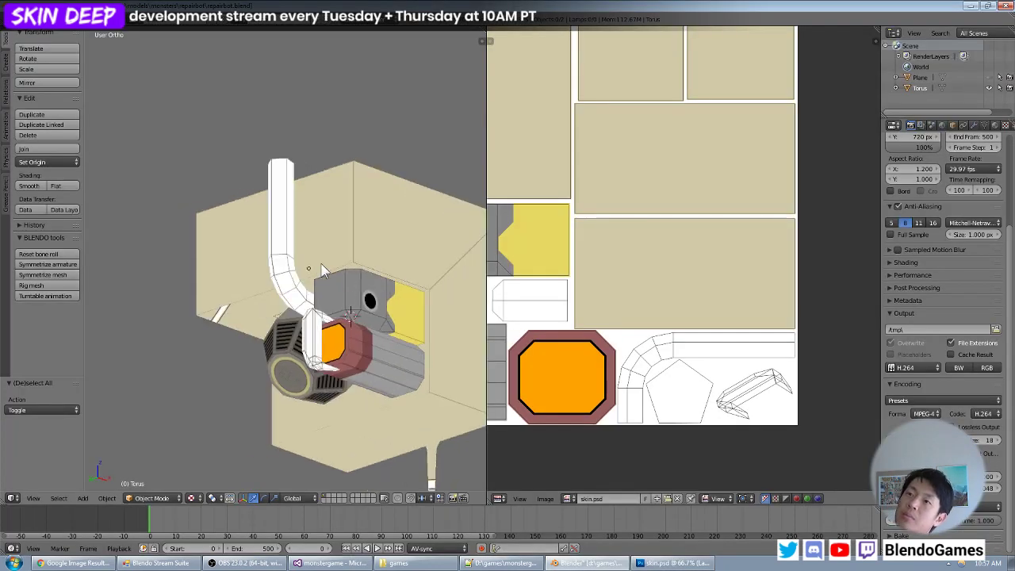
pyautogui.hotkey('alt', 'Tab')
pyautogui.click(7, 314)
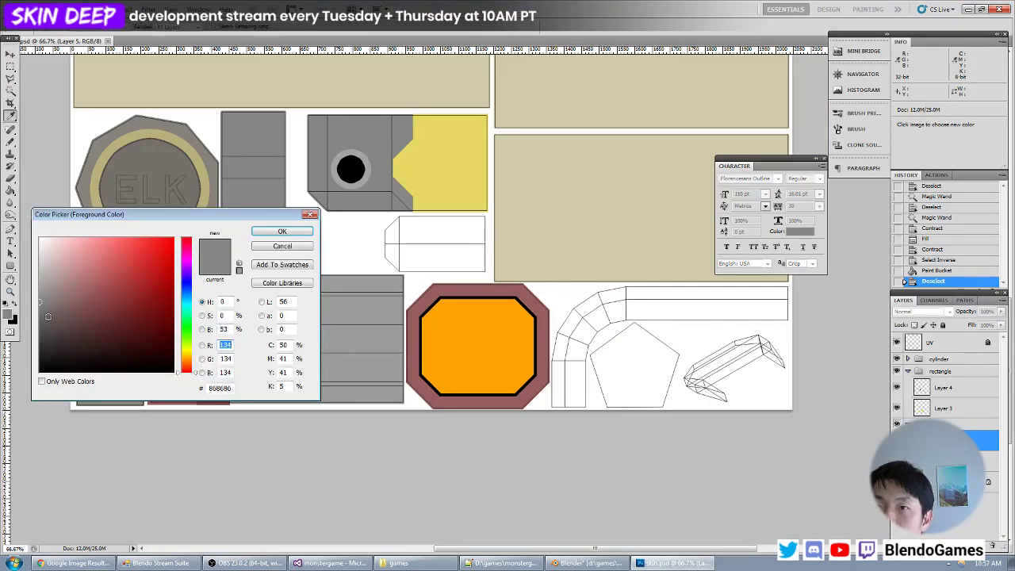
pyautogui.click(39, 314)
pyautogui.click(279, 231)
pyautogui.hotkey('alt', 'Tab')
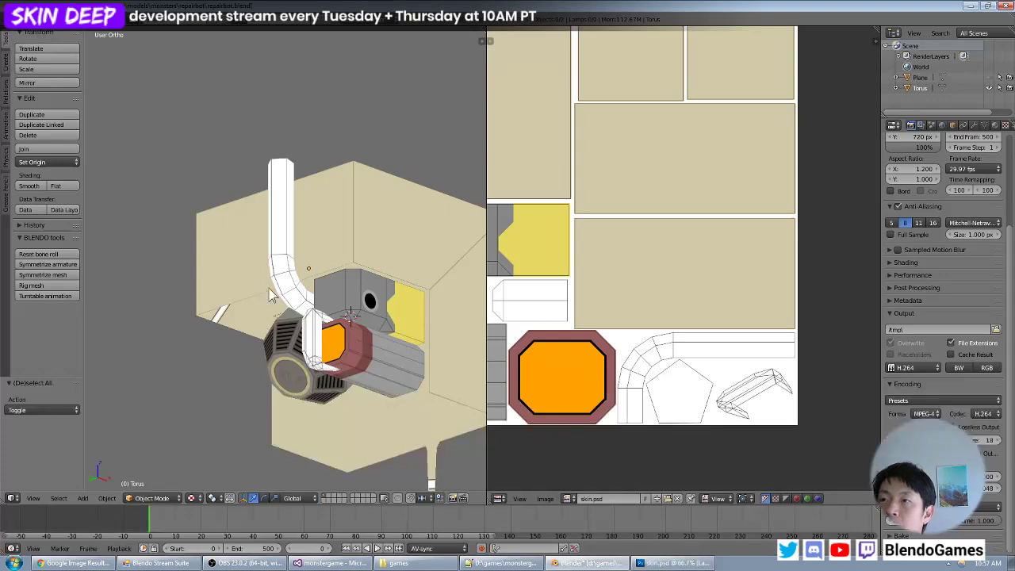
pyautogui.hotkey('alt', 'Tab')
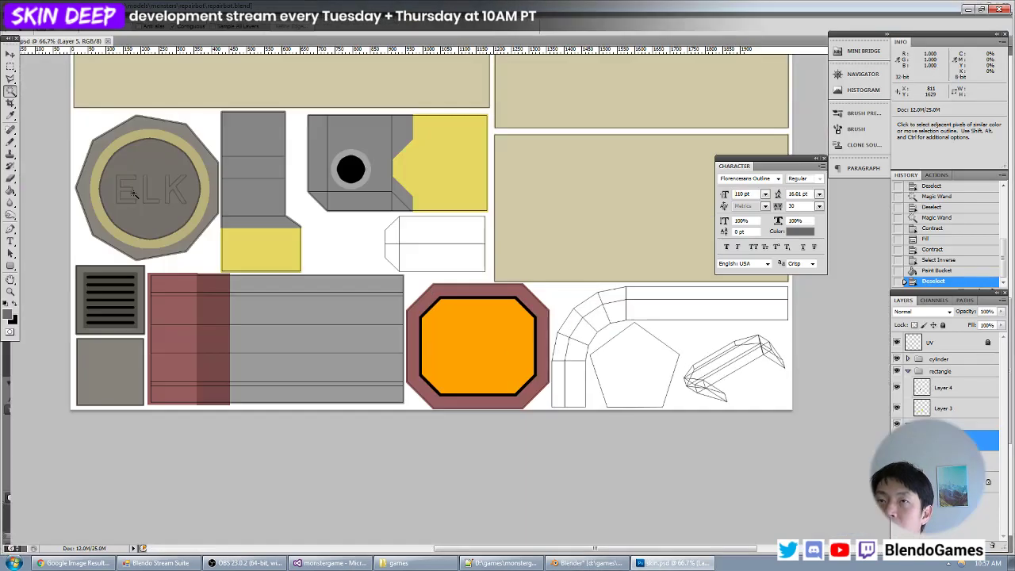
# - Select all segments of the curved pipe and its long straight section with the Magic Wand on the UV layer
pyautogui.click(944, 350)
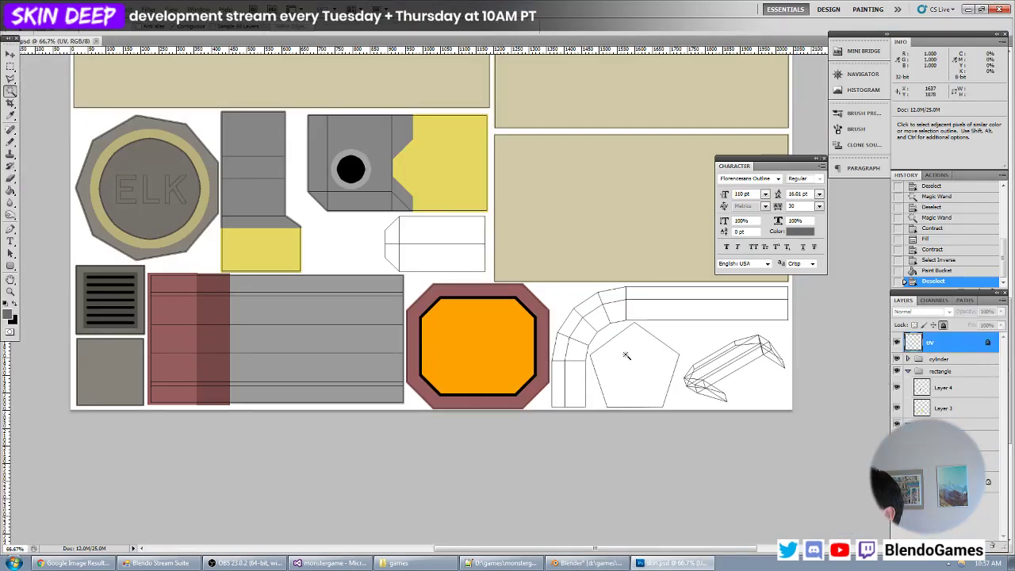
pyautogui.keyDown('shift'); pyautogui.click(569, 372); pyautogui.keyUp('shift')
pyautogui.keyDown('shift'); pyautogui.click(579, 351); pyautogui.keyUp('shift')
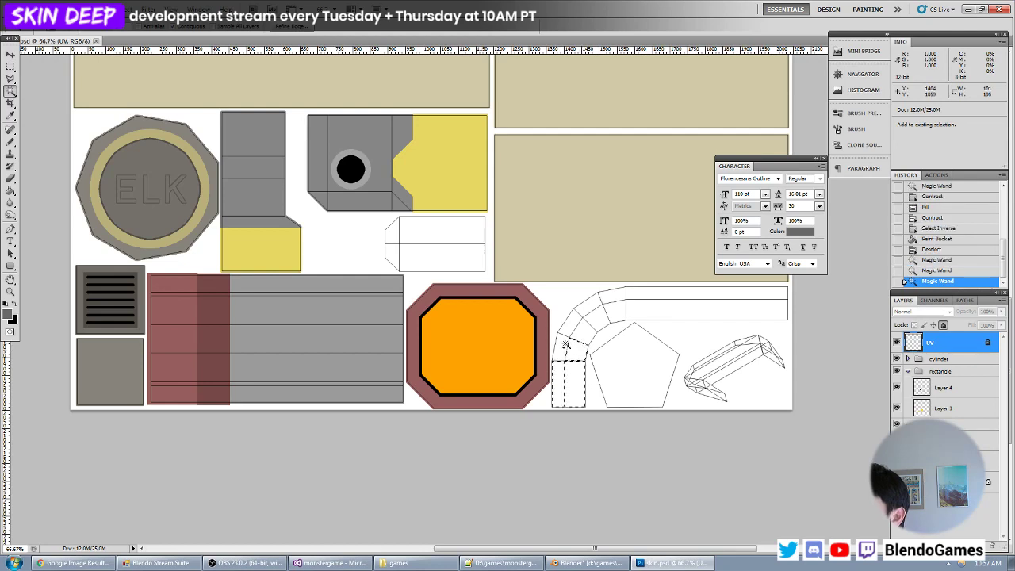
pyautogui.keyDown('shift'); pyautogui.click(564, 345); pyautogui.keyUp('shift')
pyautogui.keyDown('shift'); pyautogui.click(574, 325); pyautogui.keyUp('shift')
pyautogui.keyDown('shift'); pyautogui.click(584, 332); pyautogui.keyUp('shift')
pyautogui.keyDown('shift'); pyautogui.click(592, 308); pyautogui.keyUp('shift')
pyautogui.keyDown('shift'); pyautogui.click(600, 316); pyautogui.keyUp('shift')
pyautogui.keyDown('shift'); pyautogui.click(610, 299); pyautogui.keyUp('shift')
pyautogui.keyDown('shift'); pyautogui.click(615, 311); pyautogui.keyUp('shift')
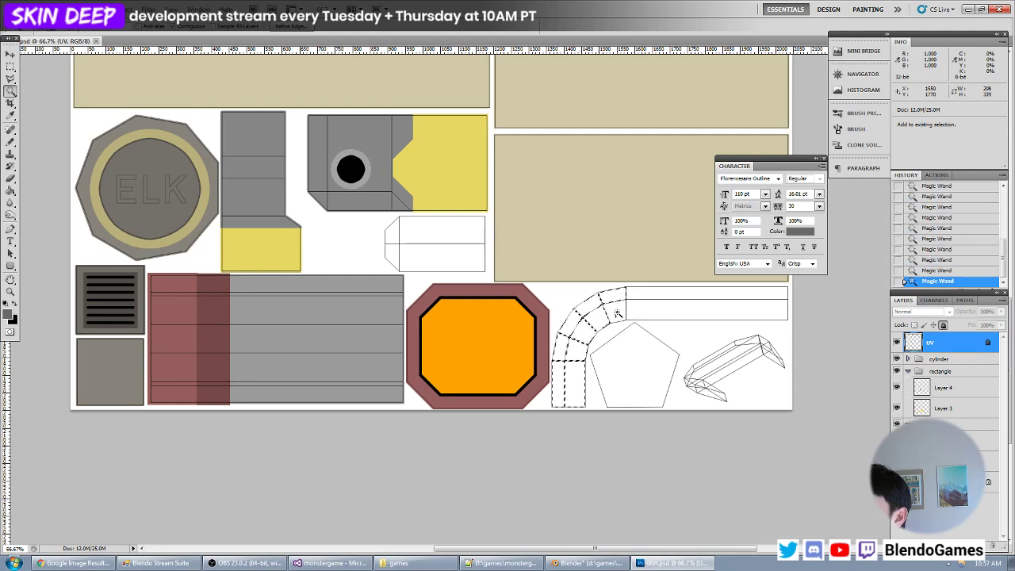
pyautogui.keyDown('shift'); pyautogui.click(637, 295); pyautogui.keyUp('shift')
pyautogui.keyDown('shift'); pyautogui.click(641, 307); pyautogui.keyUp('shift')
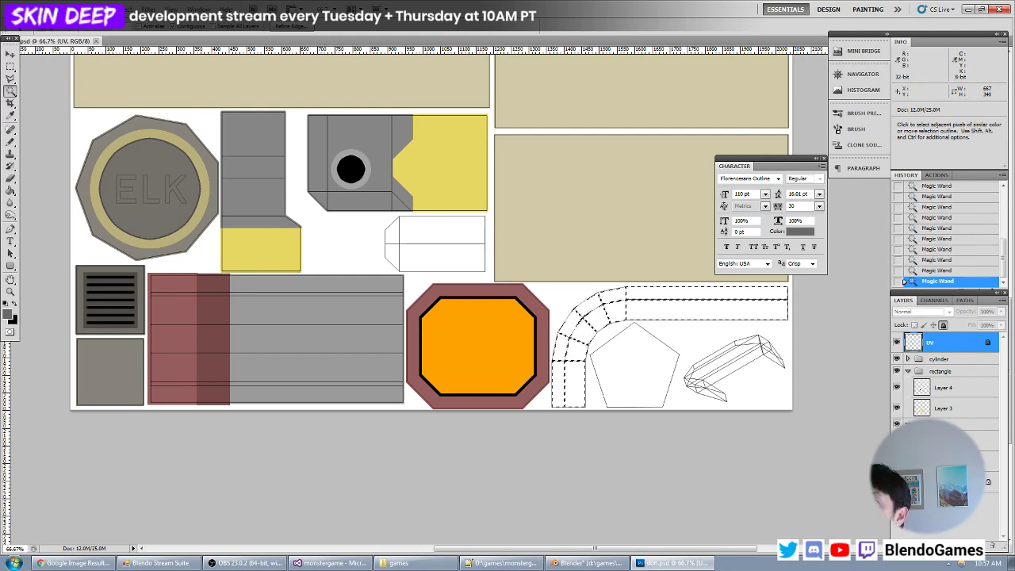
# - Expand the pipe selection, fill it with the dark grey on the color layer, and deselect
pyautogui.click(129, 10)
pyautogui.moveTo(132, 125)
pyautogui.click(278, 146)
pyautogui.press('Return')
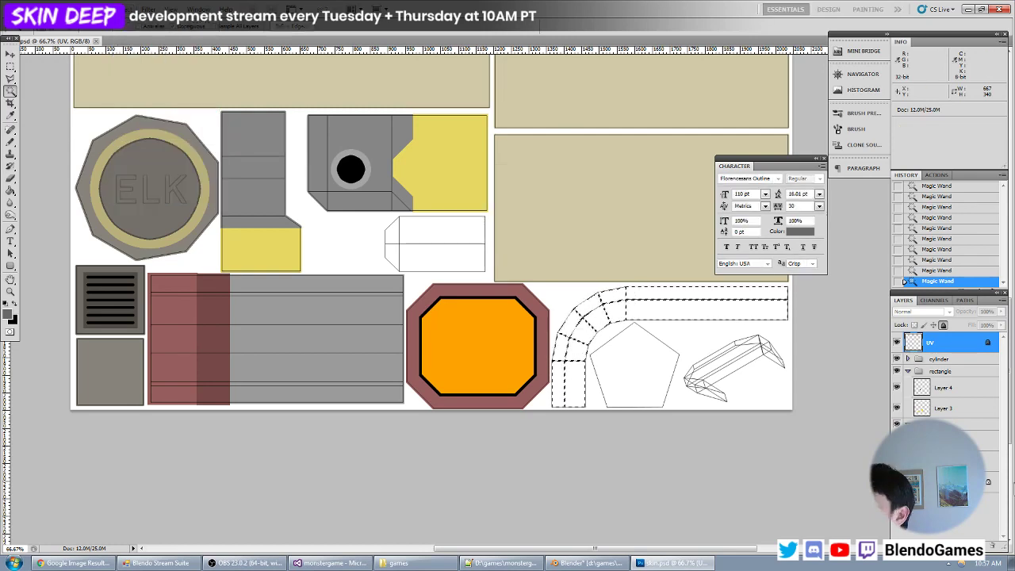
pyautogui.click(944, 461)
pyautogui.hotkey('alt', 'BackSpace')
pyautogui.hotkey('ctrl', 'd')
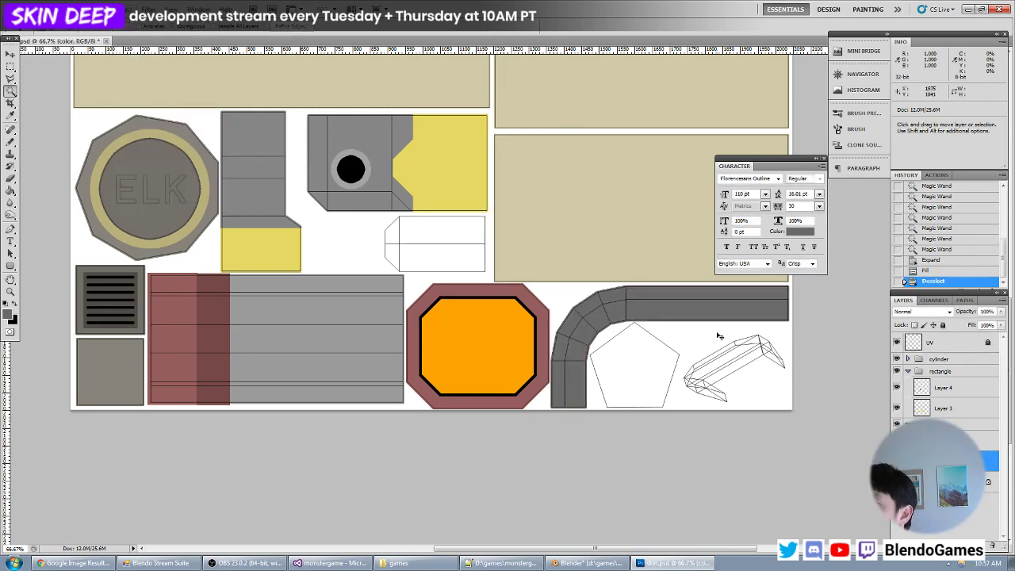
# - Reload the texture in Blender, inspect the dark grey pipe on the model, and return to Photoshop
pyautogui.hotkey('alt', 'Tab')
pyautogui.hotkey('alt', 'r')
pyautogui.moveTo(271, 243); pyautogui.dragTo(342, 298, button='middle')
pyautogui.hotkey('alt', 'Tab')
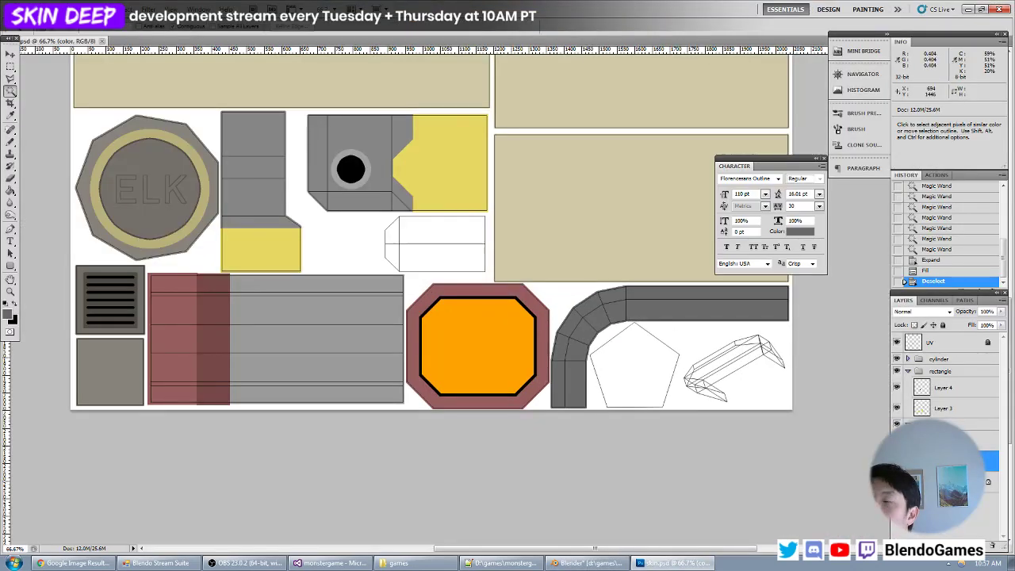
# - Select the white pentagon from the UV layer, contract the selection by 8 px and fill it with dark grey on the color layer
pyautogui.click(941, 344)
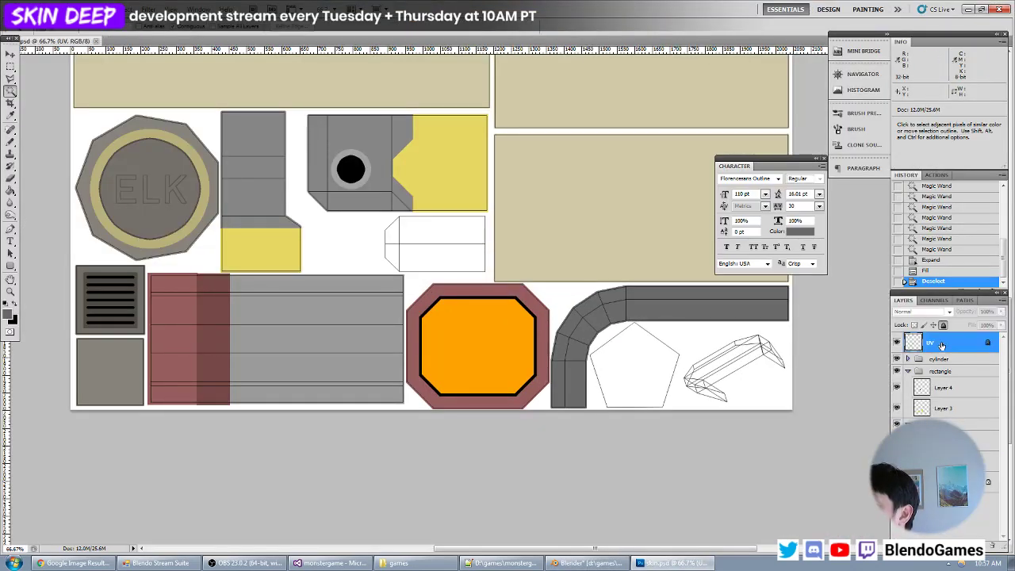
pyautogui.click(663, 370)
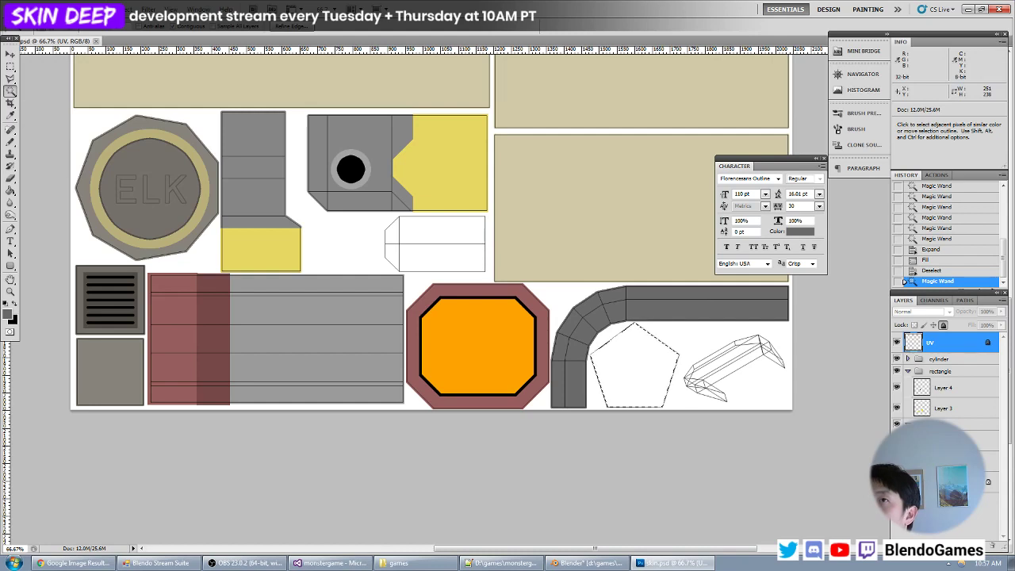
pyautogui.click(127, 10)
pyautogui.moveTo(134, 126)
pyautogui.click(242, 156)
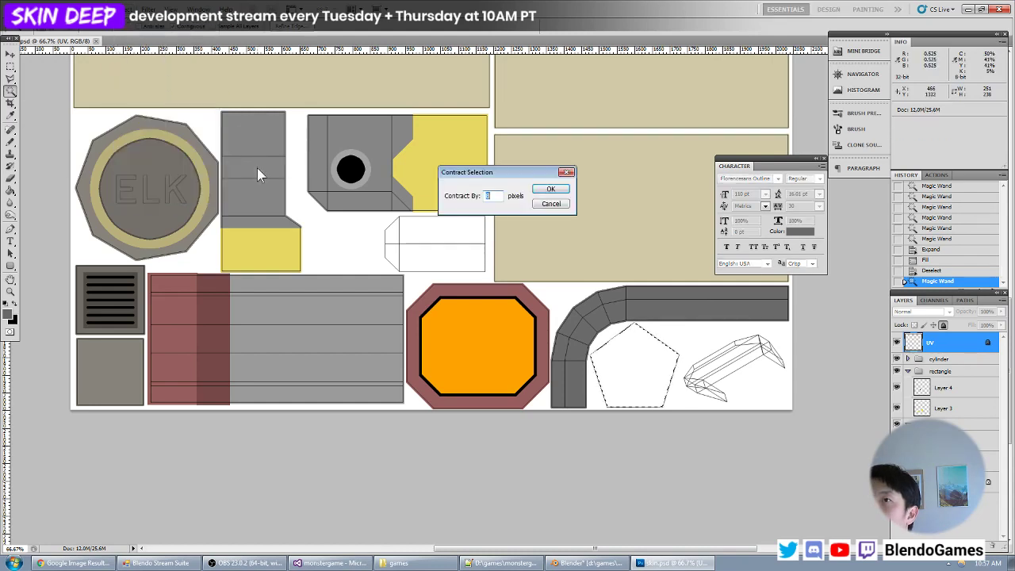
pyautogui.press('Return')
pyautogui.click(951, 460)
pyautogui.hotkey('alt', 'BackSpace')
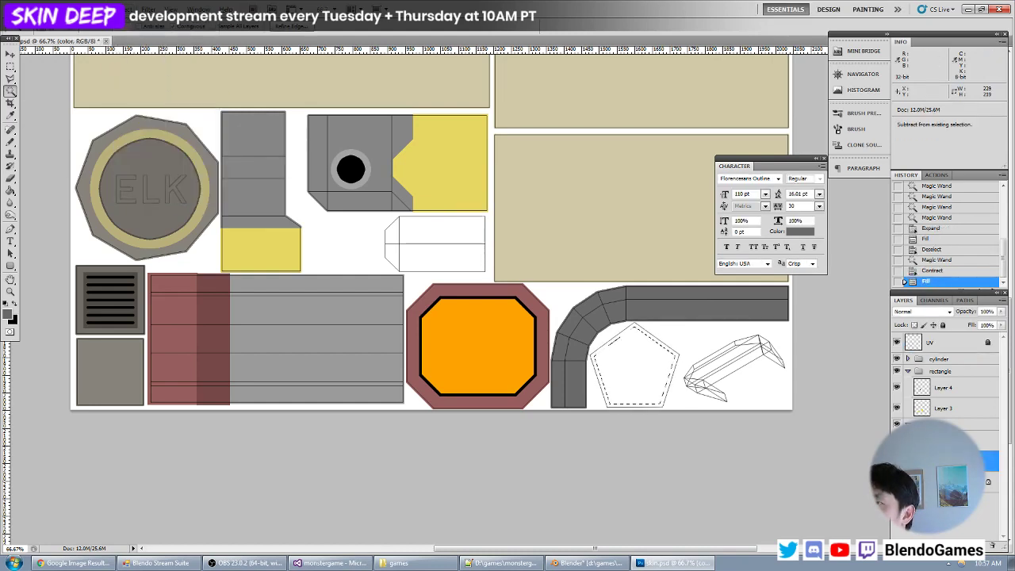
# - Undo the pentagon's fill and contraction, then expand its selection instead and fill it with dark grey on the color layer
pyautogui.hotkey('ctrl', 'alt', 'z')
pyautogui.hotkey('ctrl', 'alt', 'z')
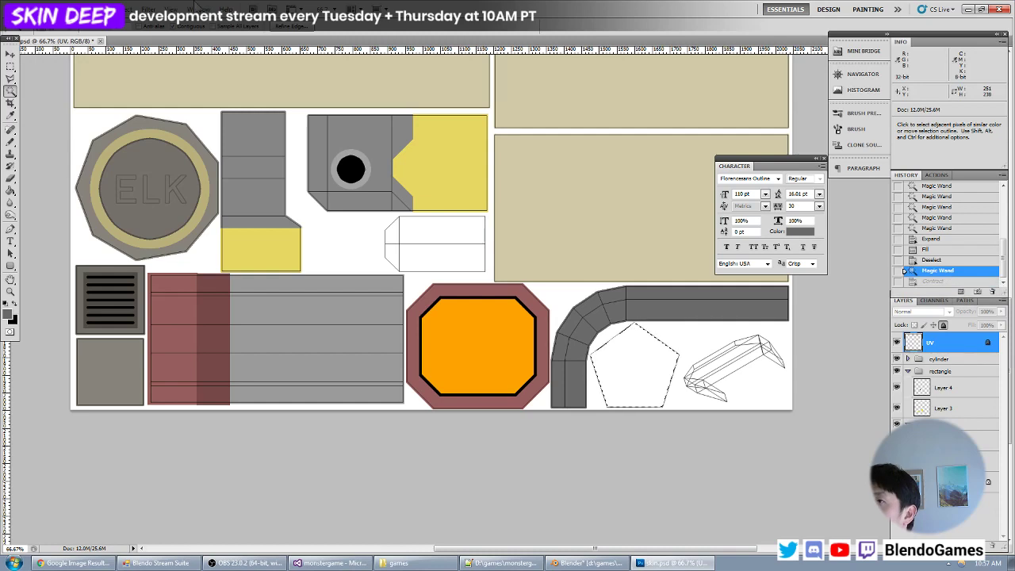
pyautogui.click(126, 8)
pyautogui.moveTo(207, 125)
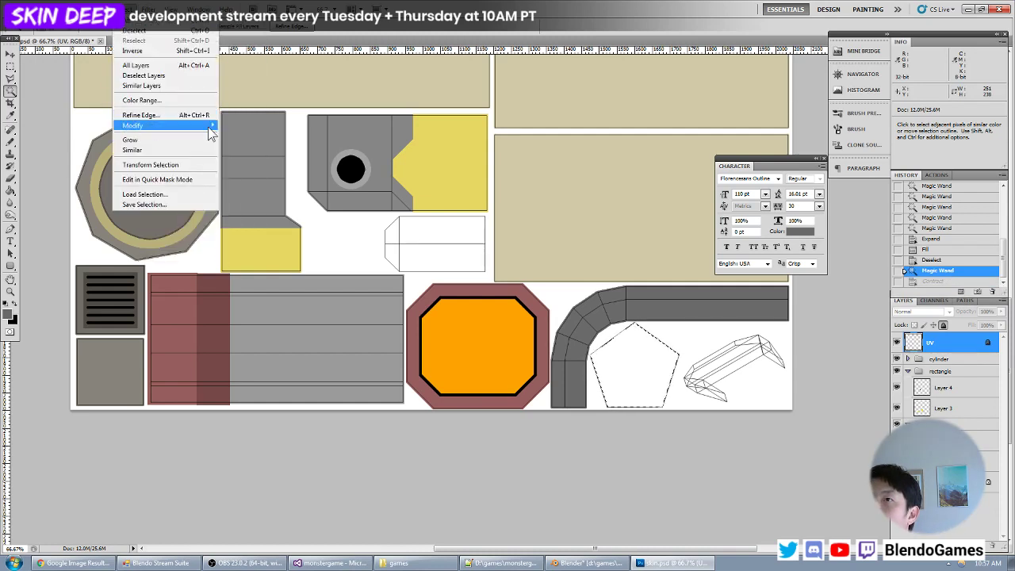
pyautogui.click(262, 147)
pyautogui.press('Return')
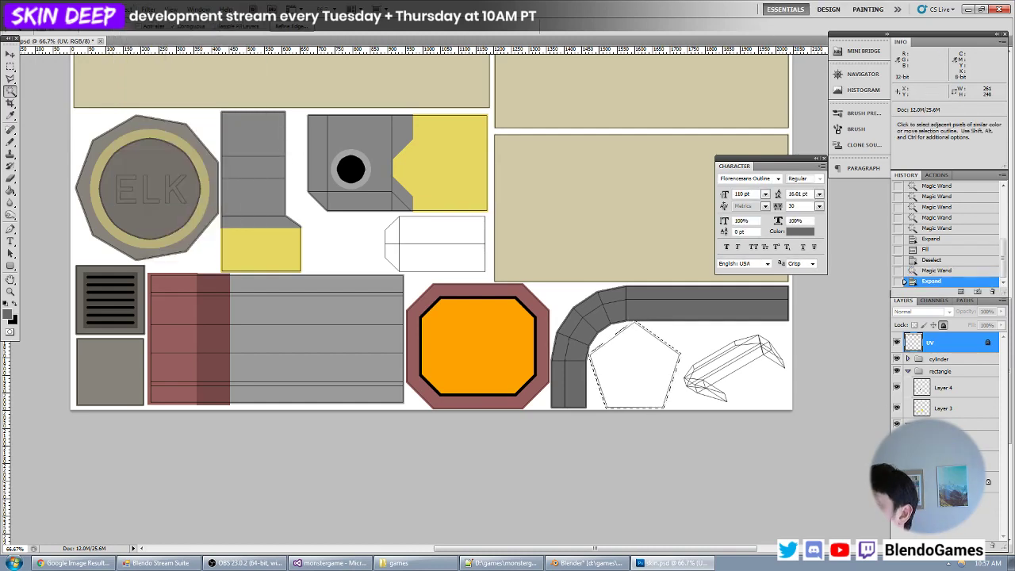
pyautogui.click(944, 461)
pyautogui.hotkey('alt', 'BackSpace')
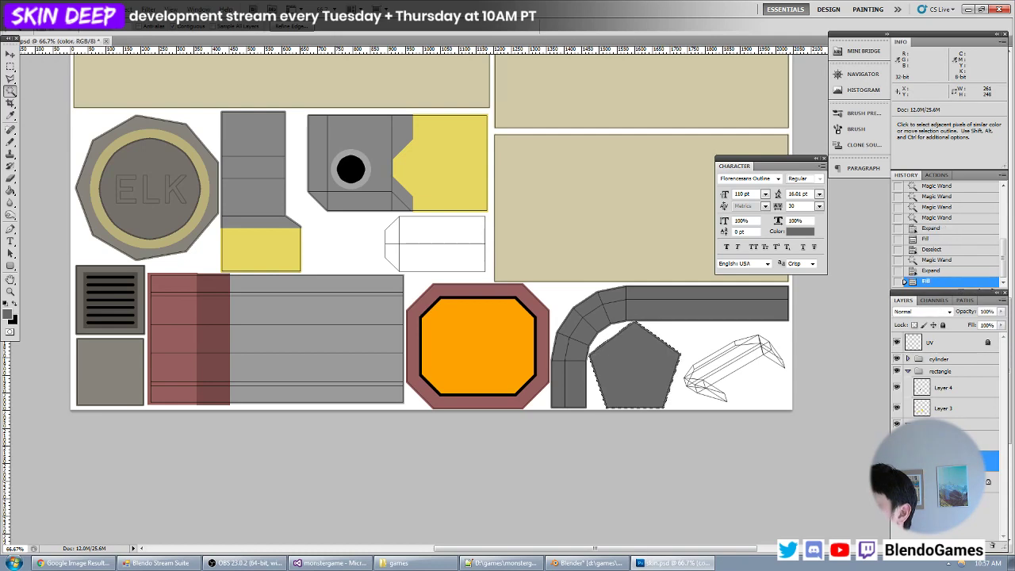
pyautogui.hotkey('ctrl', 'd')
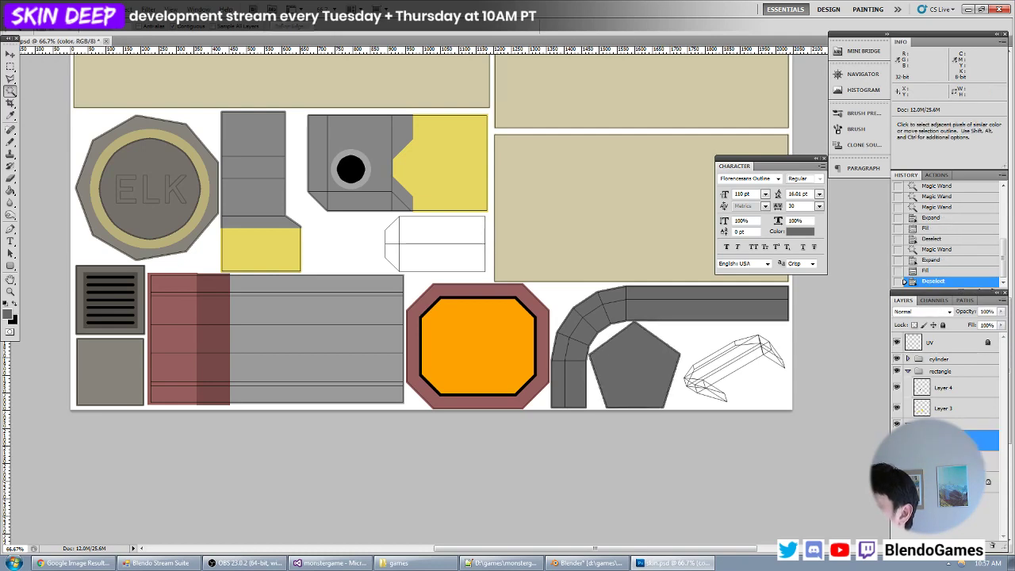
# - Create a layer group named chimney and add a new layer inside it
pyautogui.click(964, 545)
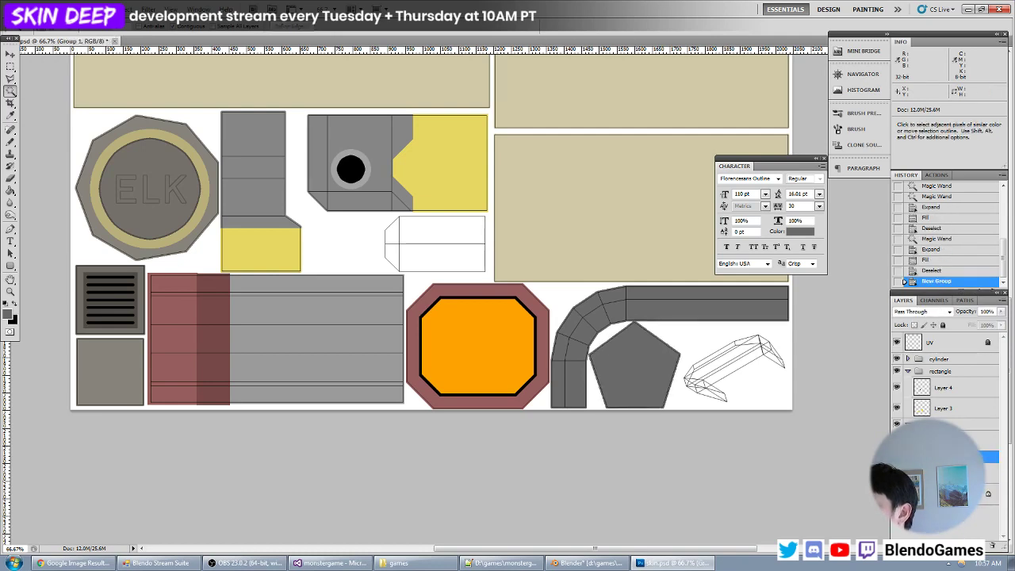
pyautogui.press('Return')
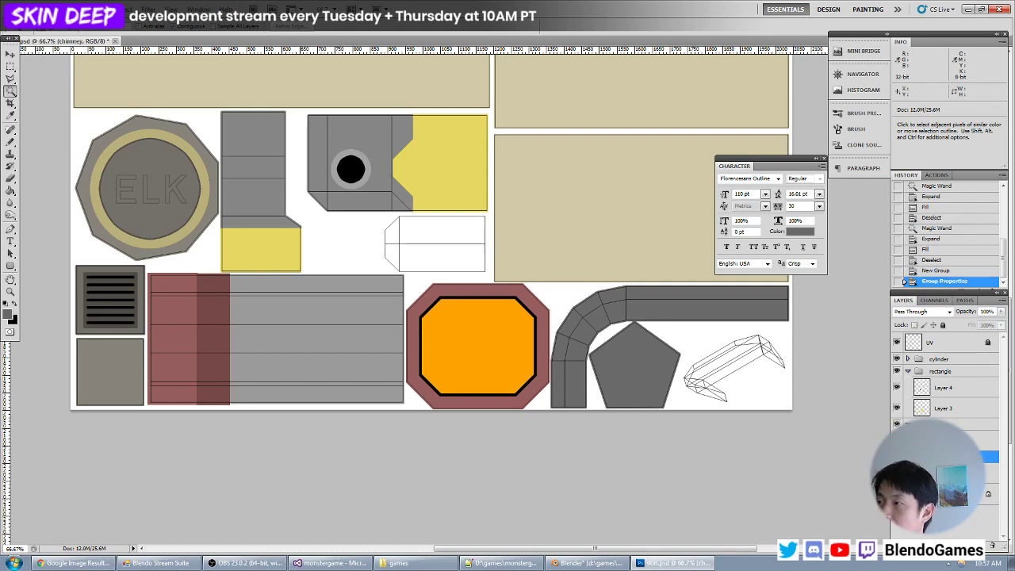
pyautogui.hotkey('ctrl', '+')
pyautogui.hotkey('ctrl', '+')
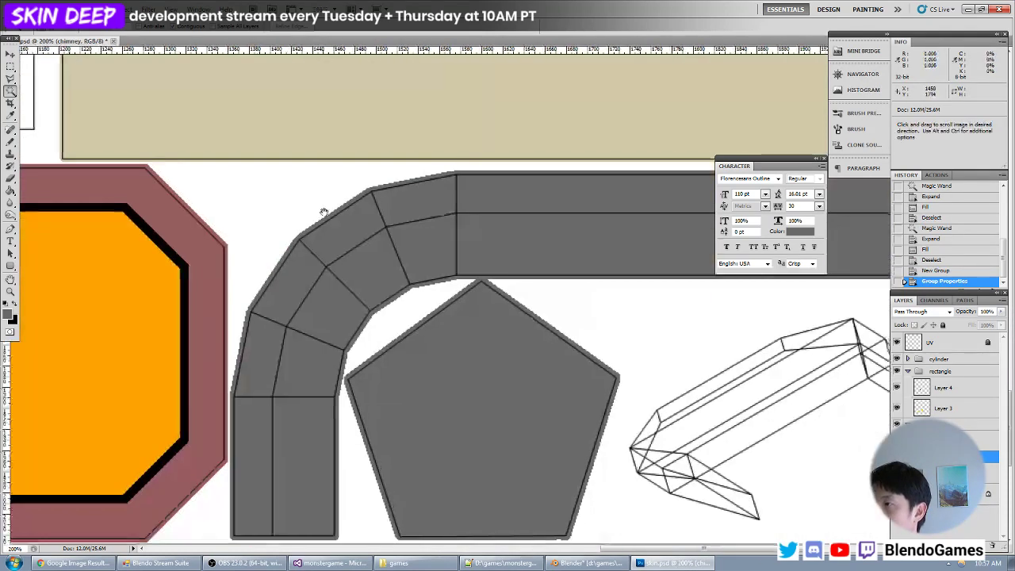
pyautogui.hotkey('ctrl', 'shift', 'n')
pyautogui.press('Return')
# - Fill a circle about 174 px in diameter in the middle of the pentagon with black, deselect and save the file
pyautogui.moveTo(12, 69); pyautogui.dragTo(35, 75)
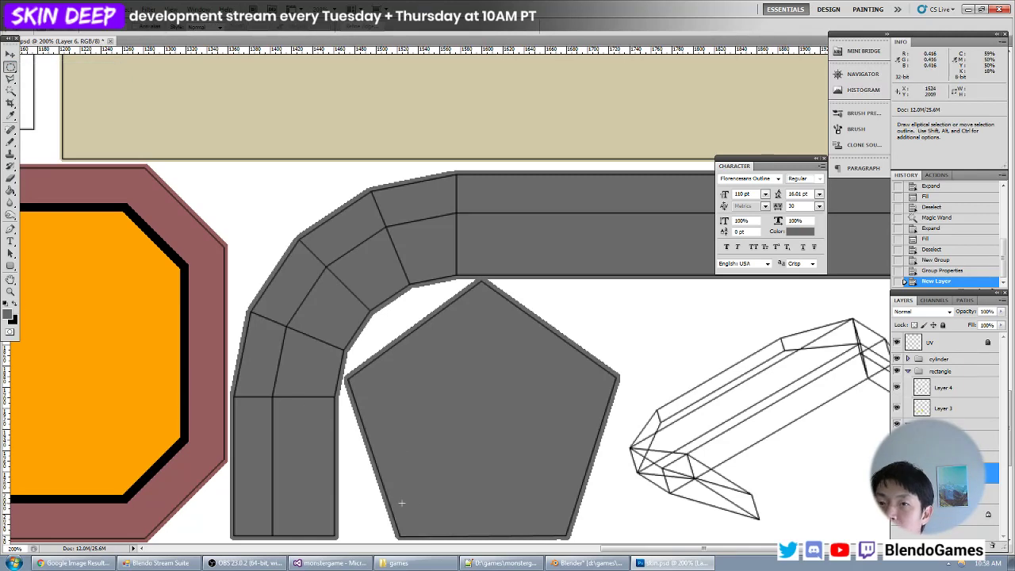
pyautogui.keyDown('shift'); pyautogui.moveTo(397, 505); pyautogui.dragTo(581, 274); pyautogui.keyUp('shift')
pyautogui.moveTo(481, 413); pyautogui.dragTo(474, 426)
pyautogui.hotkey('alt', 'BackSpace')
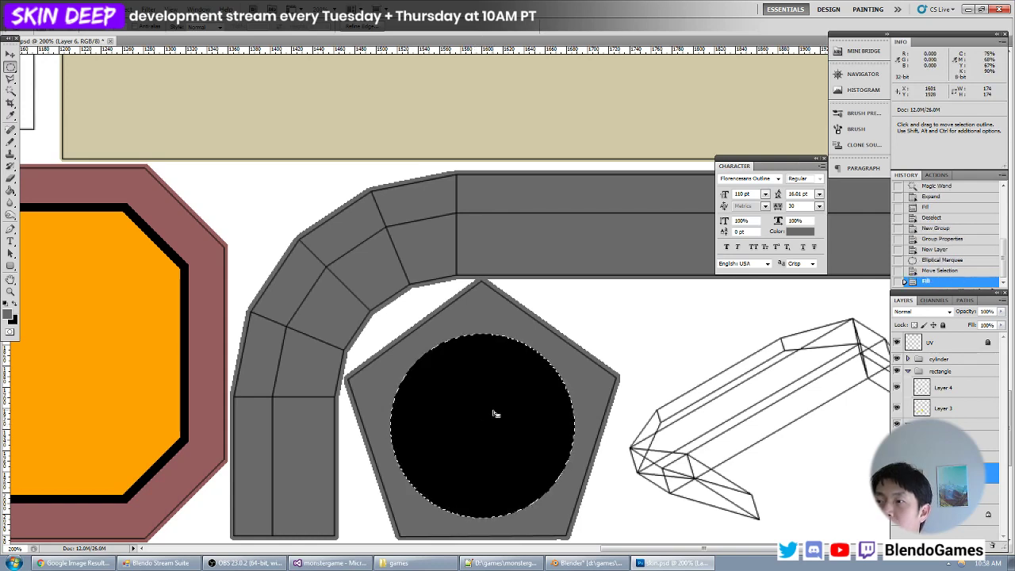
pyautogui.hotkey('ctrl', 'd')
pyautogui.hotkey('ctrl', 's')
# - Switch to Blender, reload the texture and inspect the black opening at the top of the chimney pipe
pyautogui.hotkey('alt', 'Tab')
pyautogui.hotkey('alt', 'r')
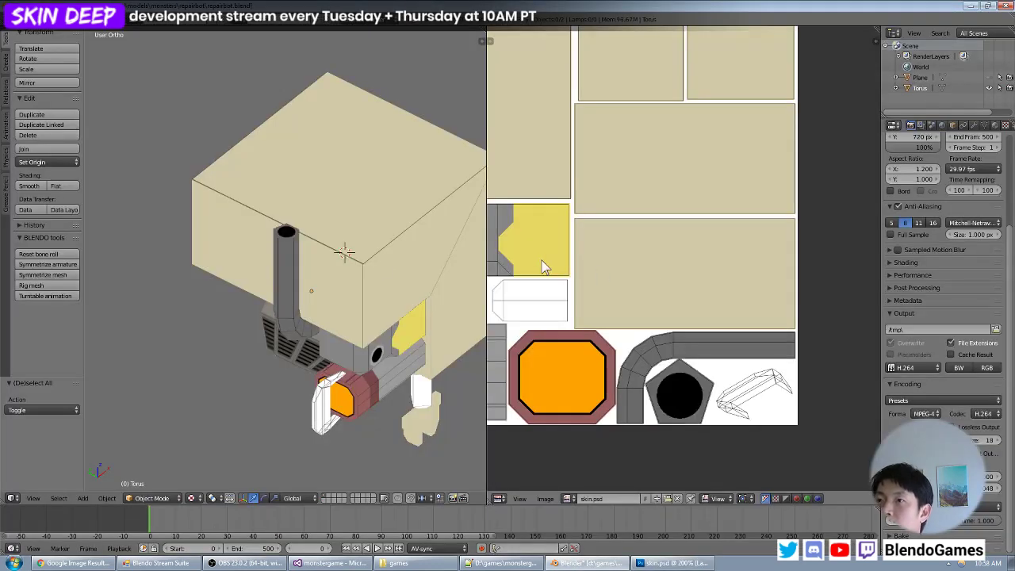
pyautogui.moveTo(369, 270); pyautogui.dragTo(237, 268, button='middle')
pyautogui.scroll(-5, 198, 254)
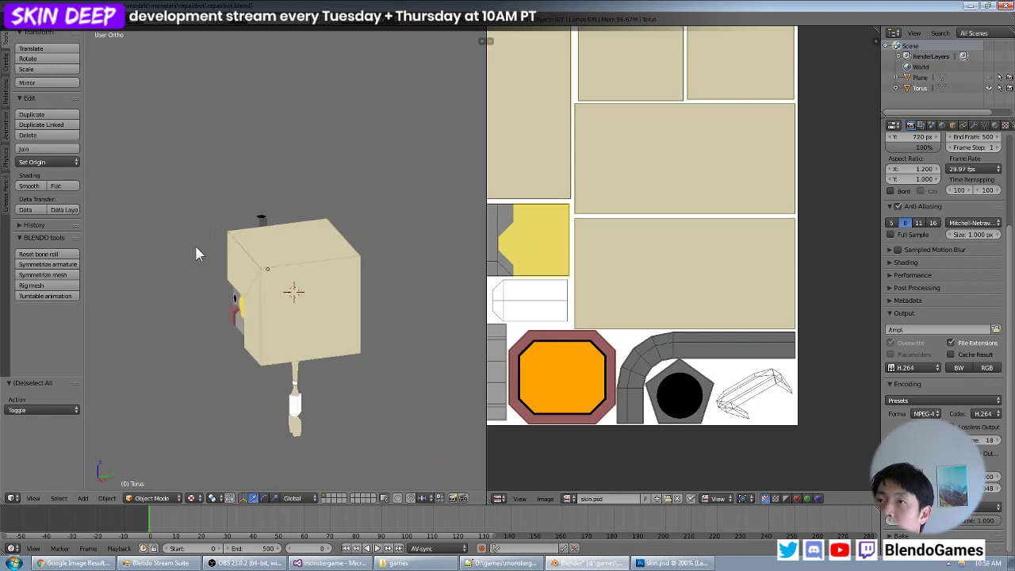
pyautogui.moveTo(194, 244); pyautogui.dragTo(401, 275, button='middle')
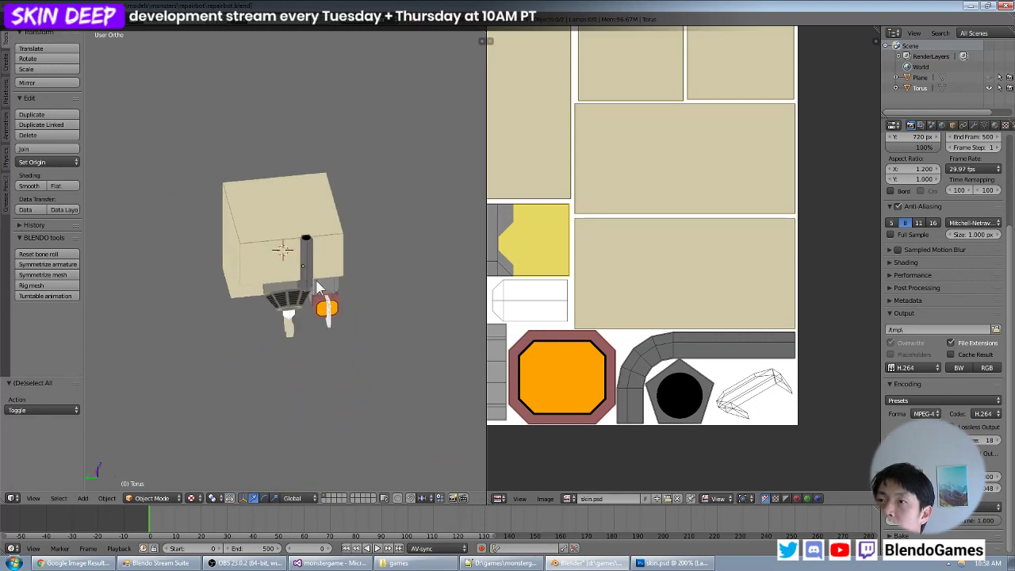
pyautogui.scroll(5, 337, 274)
pyautogui.moveTo(331, 256); pyautogui.dragTo(296, 297, button='middle')
pyautogui.scroll(4, 316, 295)
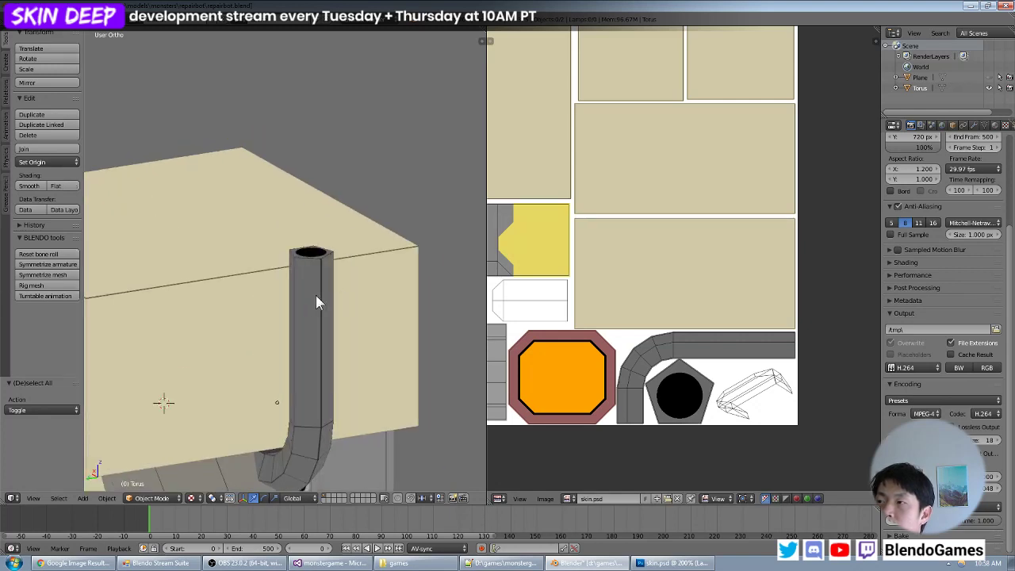
# - Return to Photoshop and set the foreground color to the muted red 975e5e sampled from the booster's striped section
pyautogui.hotkey('alt', 'Tab')
pyautogui.moveTo(8, 69); pyautogui.dragTo(48, 67)
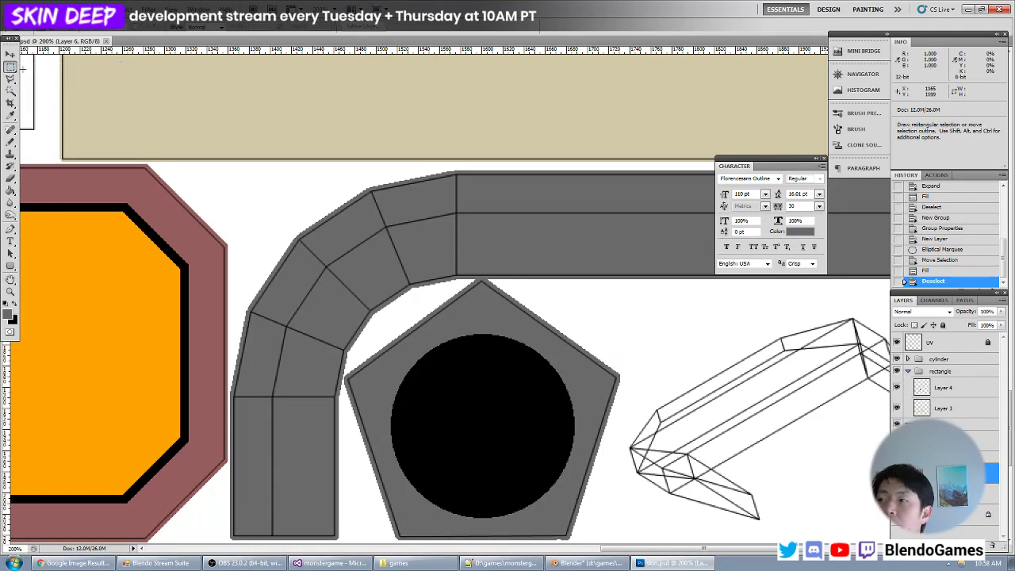
pyautogui.moveTo(640, 264); pyautogui.dragTo(381, 281)
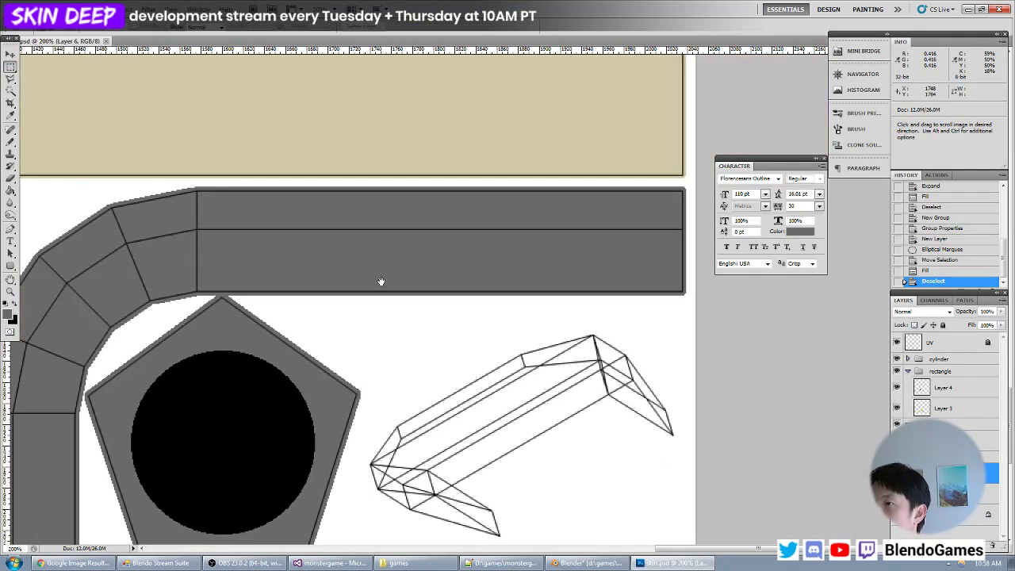
pyautogui.click(8, 315)
pyautogui.click(175, 298)
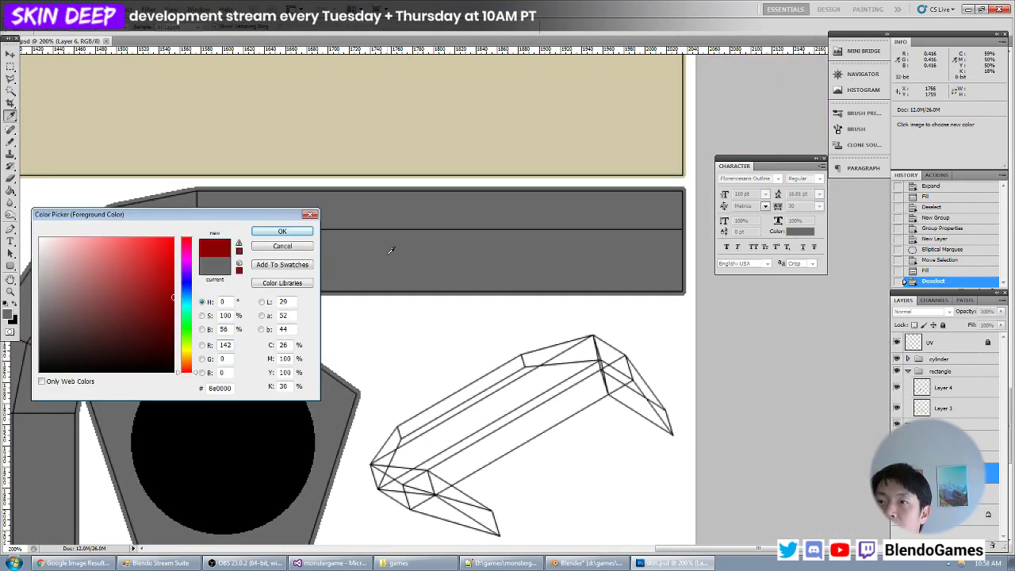
pyautogui.moveTo(378, 301); pyautogui.dragTo(695, 298)
pyautogui.moveTo(170, 466); pyautogui.dragTo(566, 462)
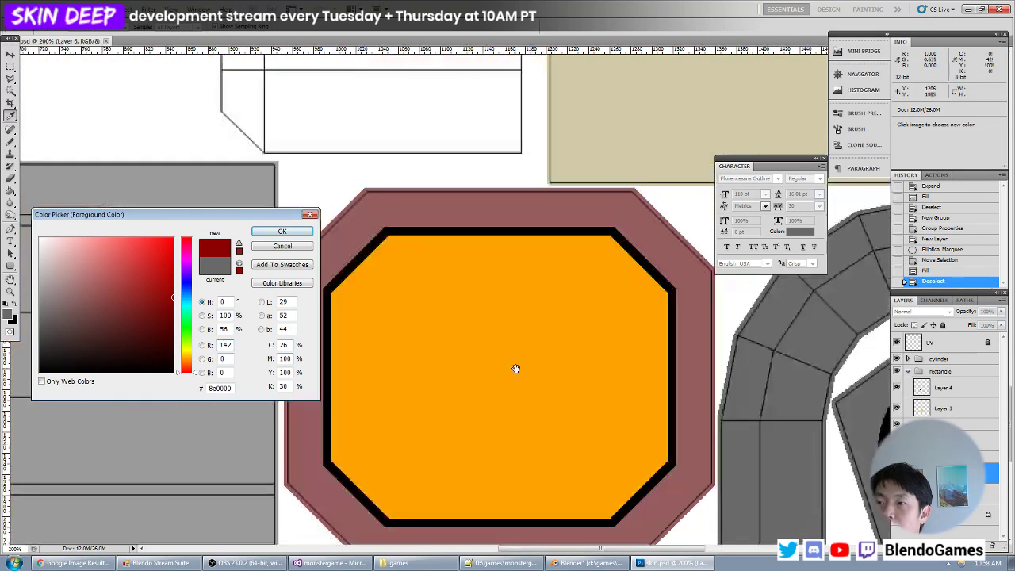
pyautogui.moveTo(430, 333); pyautogui.dragTo(576, 460)
pyautogui.moveTo(489, 396); pyautogui.dragTo(638, 394)
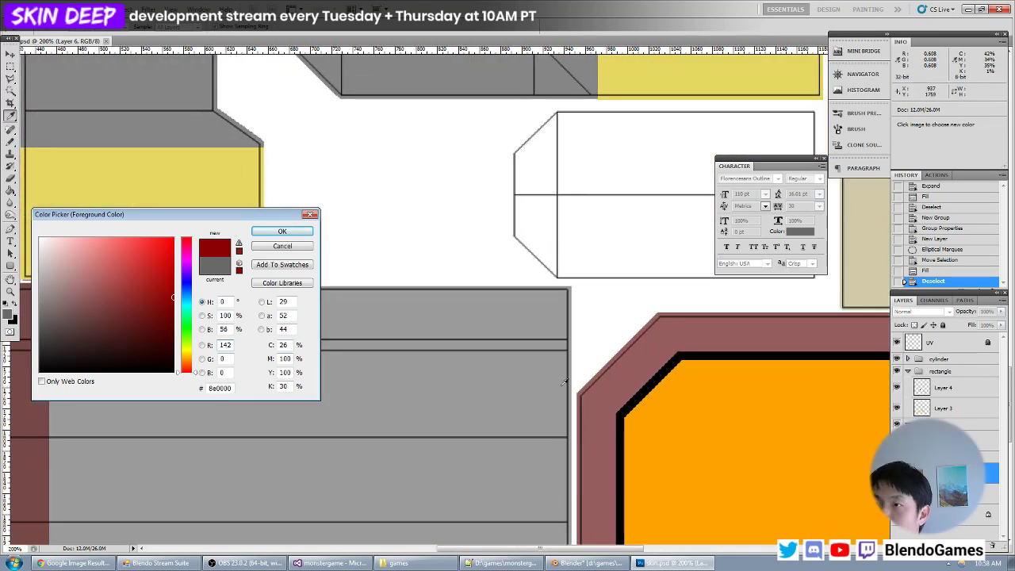
pyautogui.hotkey('ctrl', '-')
pyautogui.hotkey('ctrl', '-')
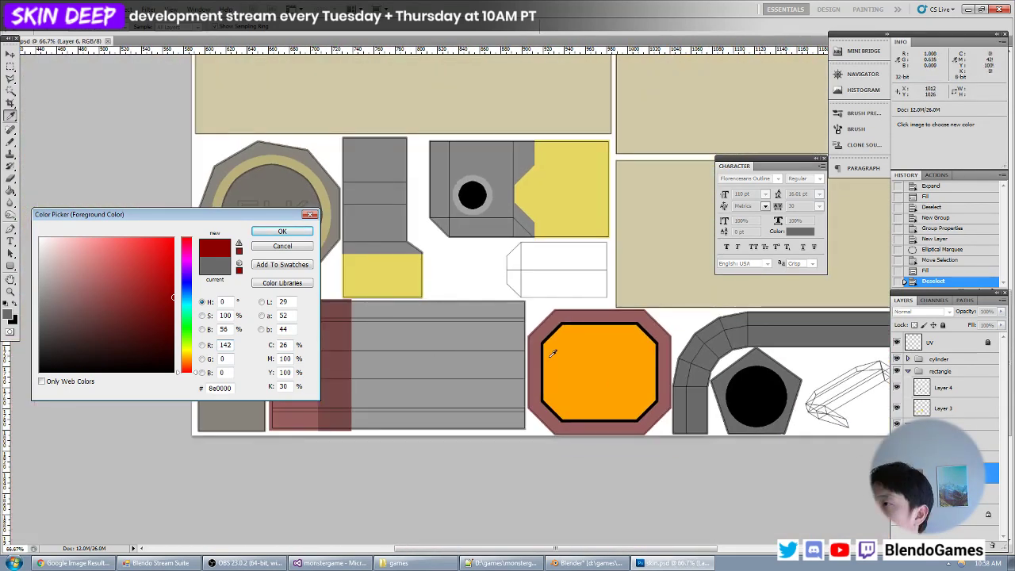
pyautogui.moveTo(447, 330); pyautogui.dragTo(521, 338)
pyautogui.click(372, 341)
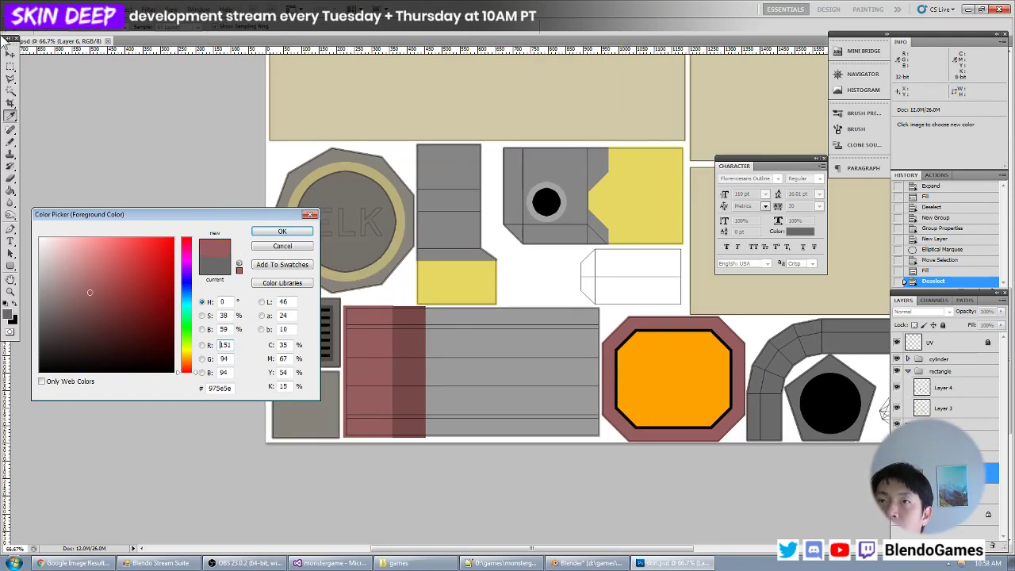
pyautogui.press('Return')
# - Fill a rectangular band about 124 by 105 px near the free end of the straight pipe section with the muted red
pyautogui.moveTo(694, 300); pyautogui.dragTo(154, 267)
pyautogui.hotkey('ctrl', '+')
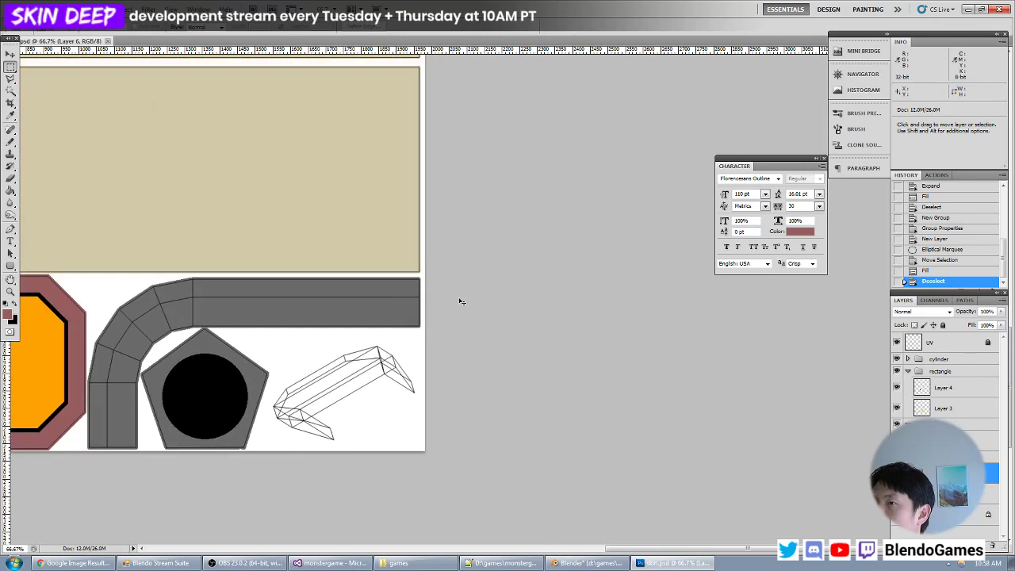
pyautogui.hotkey('ctrl', '+')
pyautogui.hotkey('ctrl', '+')
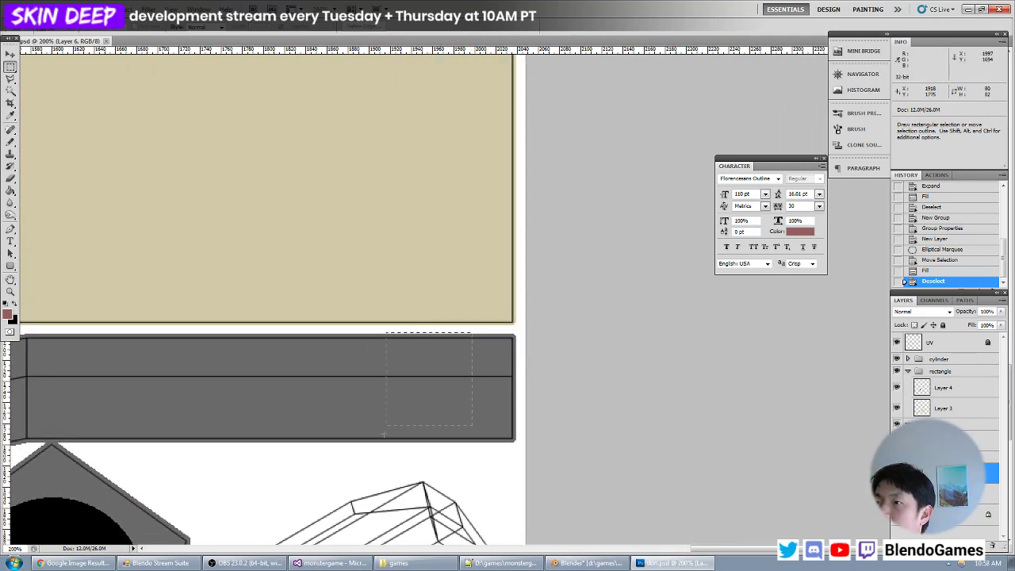
pyautogui.moveTo(341, 444); pyautogui.dragTo(341, 444)
pyautogui.hotkey('alt', 'BackSpace')
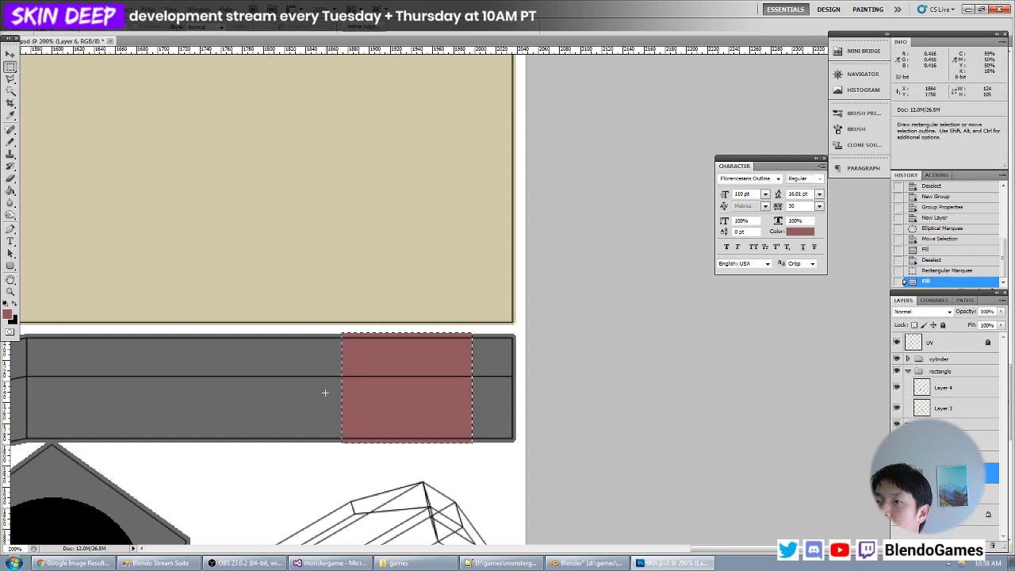
# - Fill a narrow band about 35 px wide across the straight pipe section beside the bend with the muted red
pyautogui.moveTo(324, 389); pyautogui.dragTo(556, 381)
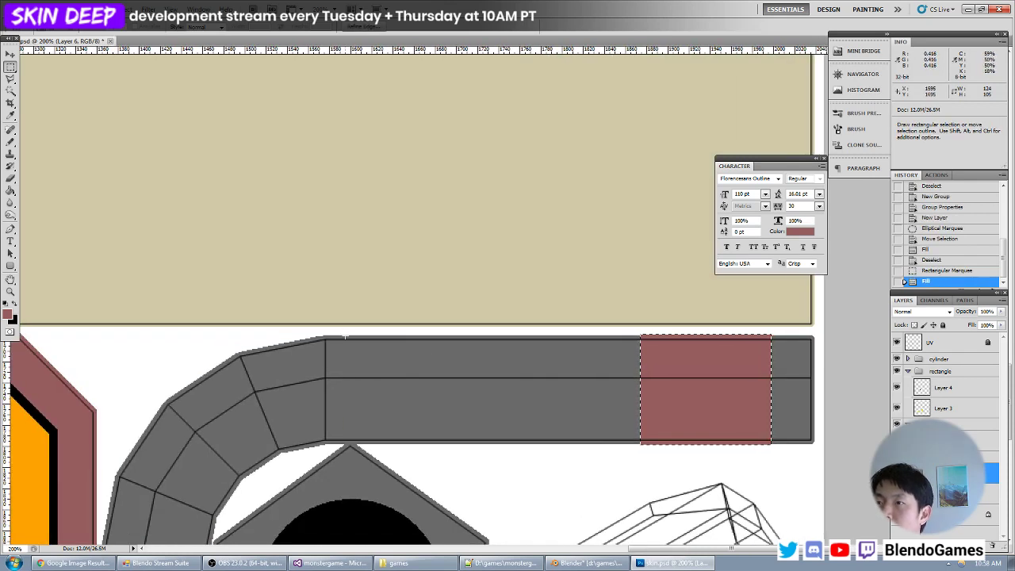
pyautogui.moveTo(347, 339); pyautogui.dragTo(371, 407)
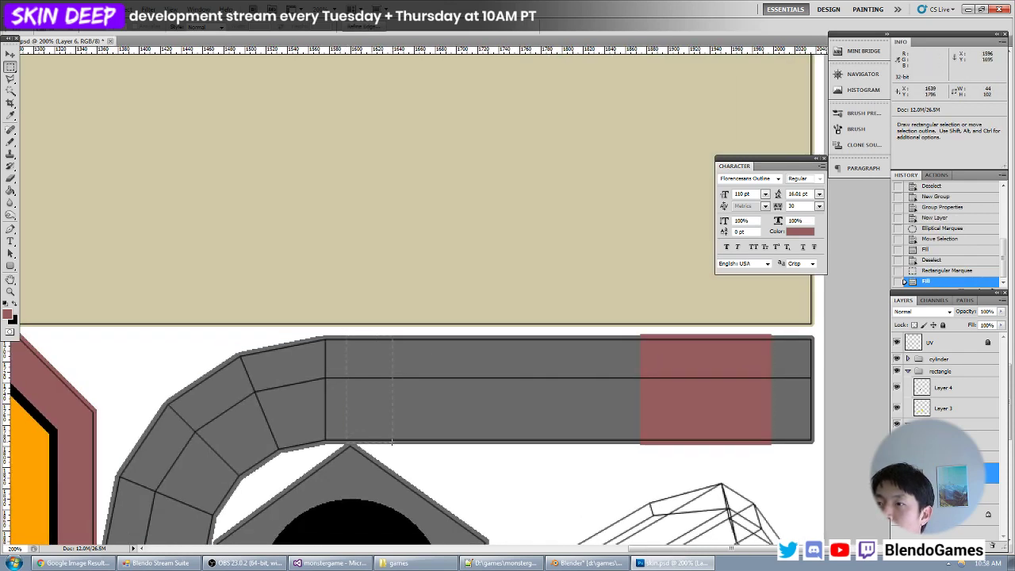
pyautogui.moveTo(392, 442); pyautogui.dragTo(391, 442)
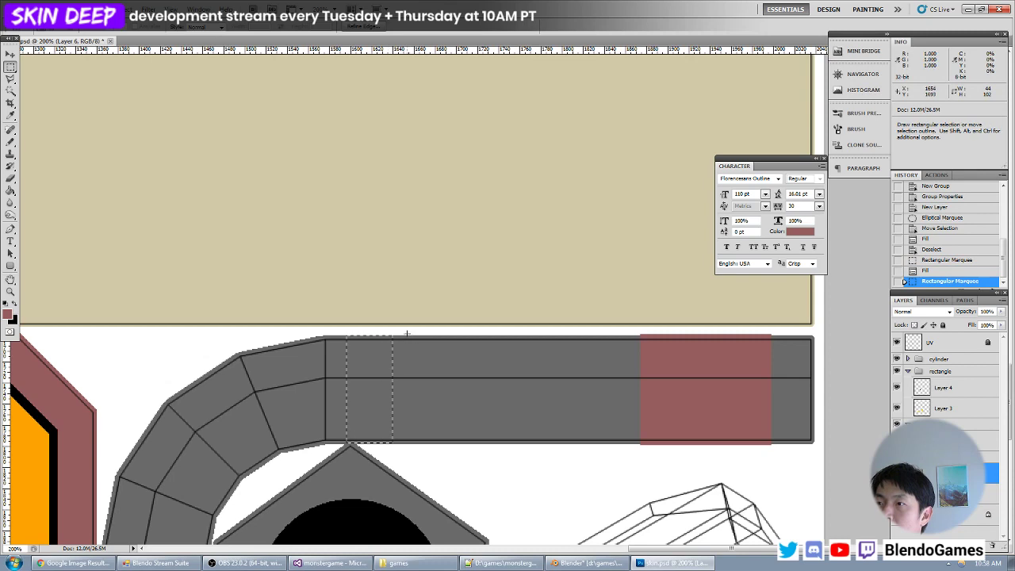
pyautogui.keyDown('alt'); pyautogui.moveTo(399, 333); pyautogui.dragTo(383, 457); pyautogui.keyUp('alt')
pyautogui.hotkey('alt', 'BackSpace')
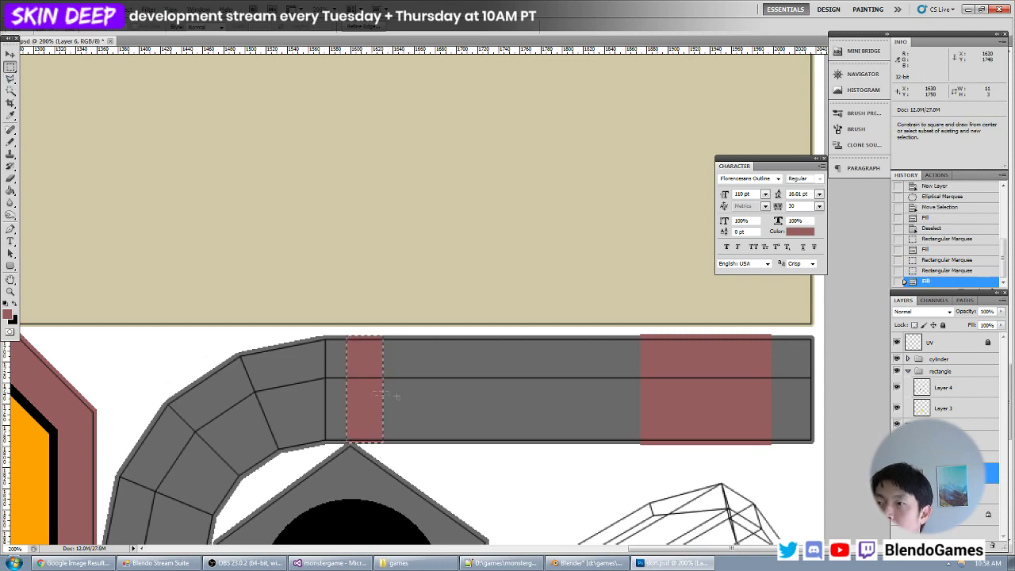
# - Duplicate the narrow red band a short distance further along the straight pipe section
pyautogui.moveTo(372, 391); pyautogui.dragTo(383, 402)
pyautogui.hotkey('ctrl', 'z')
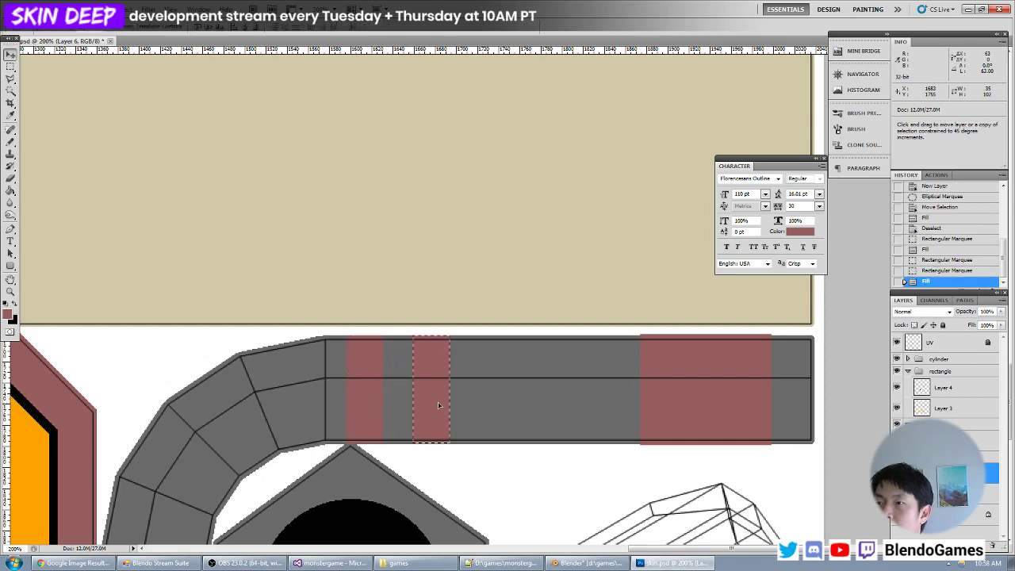
pyautogui.keyDown('alt'); pyautogui.keyDown('shift'); pyautogui.click(438, 405); pyautogui.keyUp('shift'); pyautogui.keyUp('alt')
# - Switch to Blender, reload the texture and inspect the red bands on the chimney pipe from several angles
pyautogui.hotkey('alt', 'Tab')
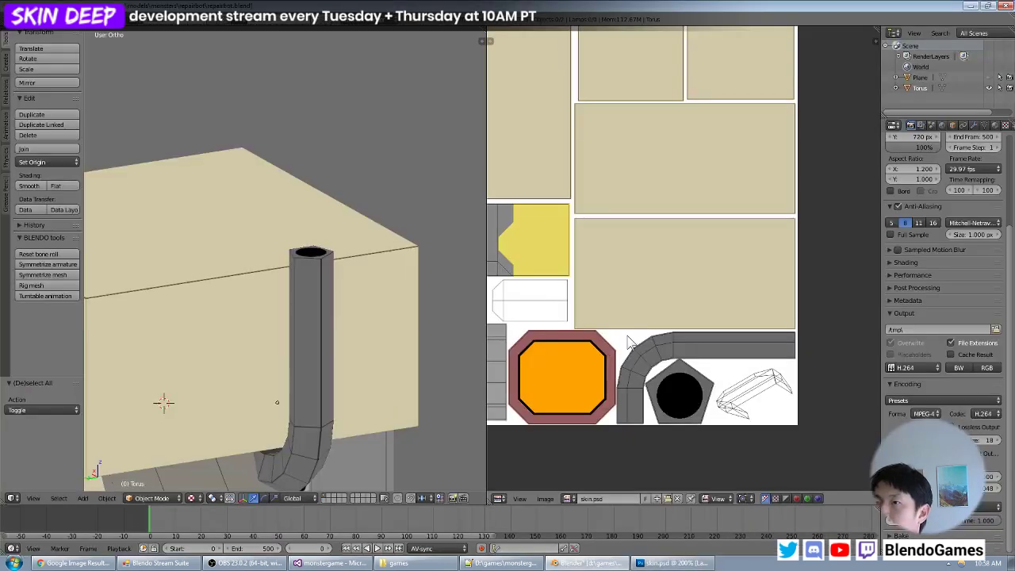
pyautogui.scroll(-3, 342, 304)
pyautogui.moveTo(342, 303)
pyautogui.mouseDown(button='middle')
pyautogui.moveTo(366, 306)
pyautogui.moveTo(365, 315)
pyautogui.moveTo(234, 310)
pyautogui.moveTo(220, 343)
pyautogui.moveTo(328, 267)
pyautogui.moveTo(309, 291)
pyautogui.moveTo(235, 301)
pyautogui.moveTo(341, 293)
pyautogui.mouseUp(button='middle')
pyautogui.scroll(5, 365, 317)
pyautogui.scroll(-6, 365, 319)
pyautogui.scroll(-5, 220, 343)
pyautogui.scroll(4, 318, 291)
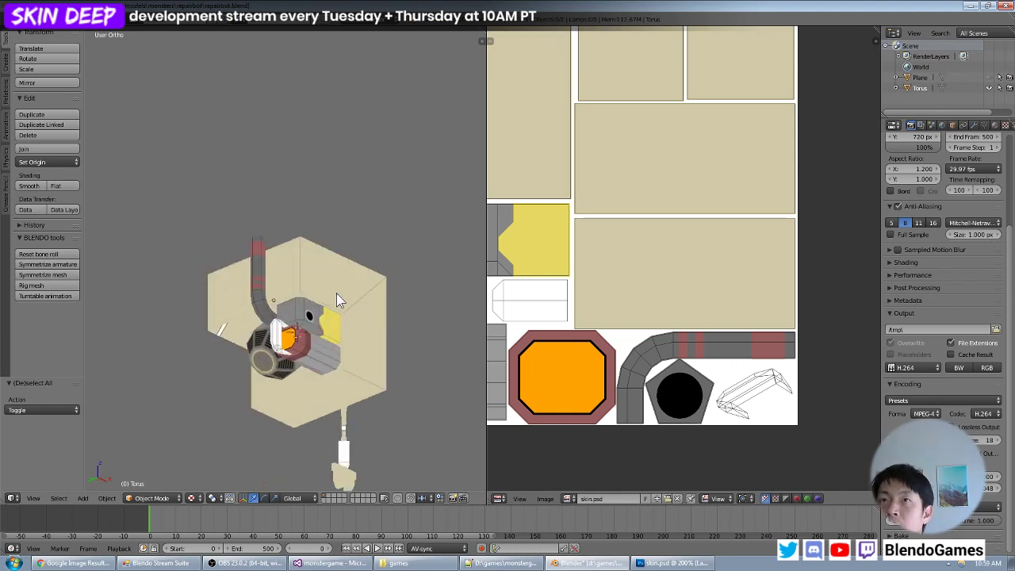
pyautogui.moveTo(332, 319); pyautogui.dragTo(329, 325, button='middle')
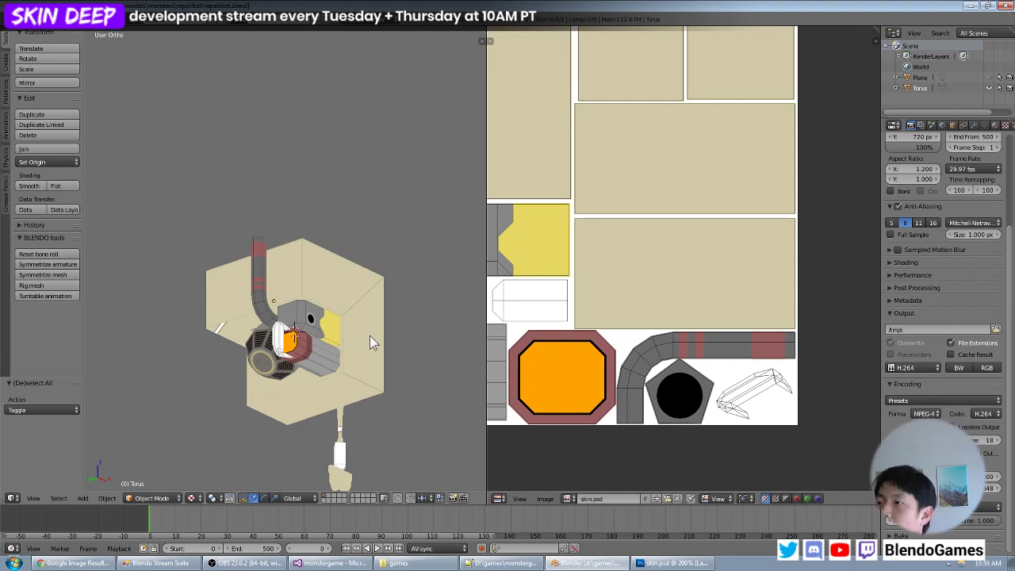
# - Examine the robot's body from the side and compare it with the full texture layout
pyautogui.moveTo(551, 299); pyautogui.dragTo(719, 319, button='middle')
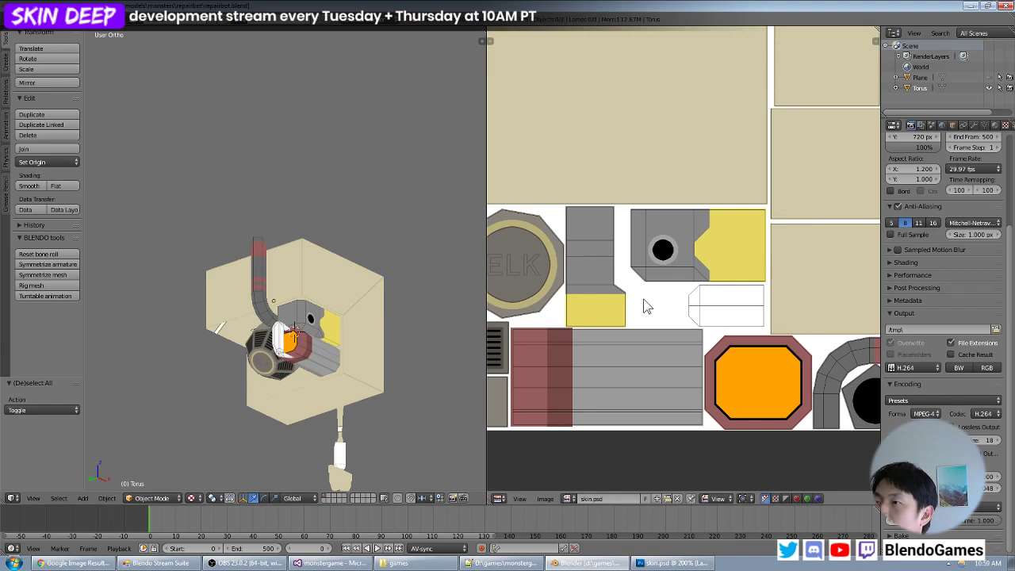
pyautogui.moveTo(325, 323); pyautogui.dragTo(264, 322, button='middle')
pyautogui.moveTo(345, 298); pyautogui.dragTo(299, 325, button='middle')
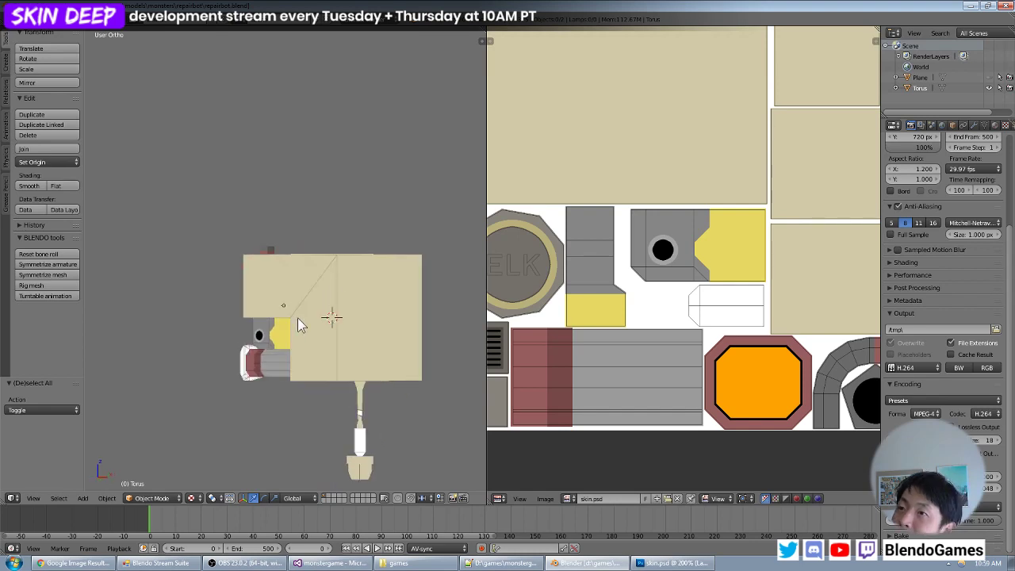
pyautogui.scroll(-3, 703, 214)
pyautogui.moveTo(703, 214); pyautogui.dragTo(688, 285, button='middle')
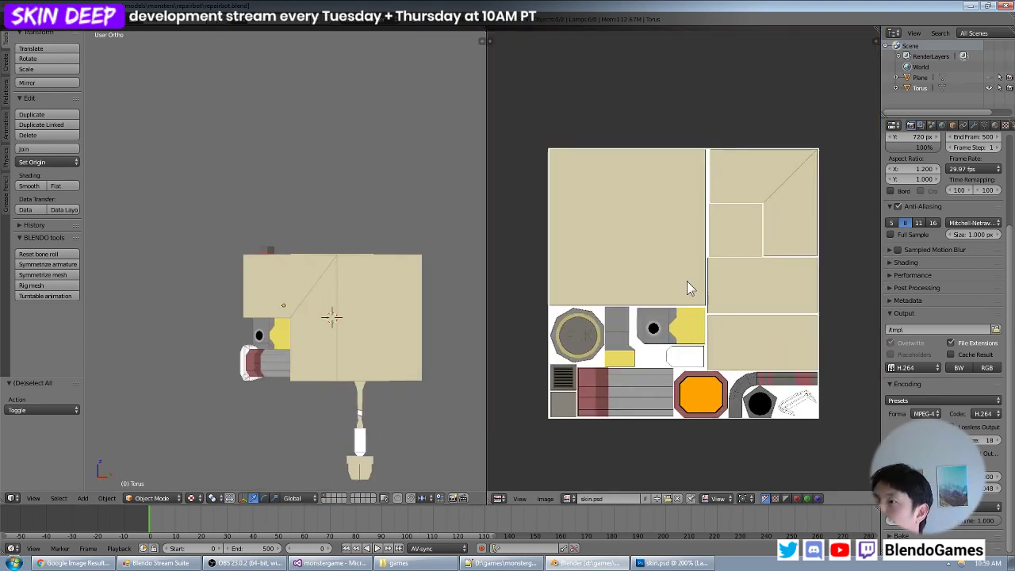
# - View the robot's painted front at an angle beside the enlarged texture layout and save repairbot.blend
pyautogui.scroll(1, 688, 286)
pyautogui.hotkey('ctrl', 's')
pyautogui.click(688, 280)
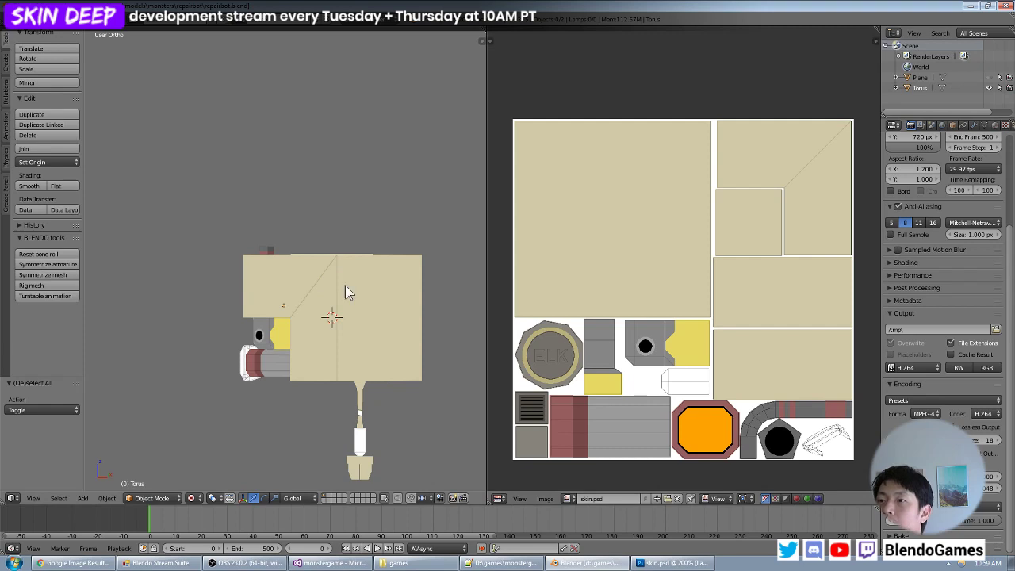
pyautogui.moveTo(333, 315); pyautogui.dragTo(380, 302, button='middle')
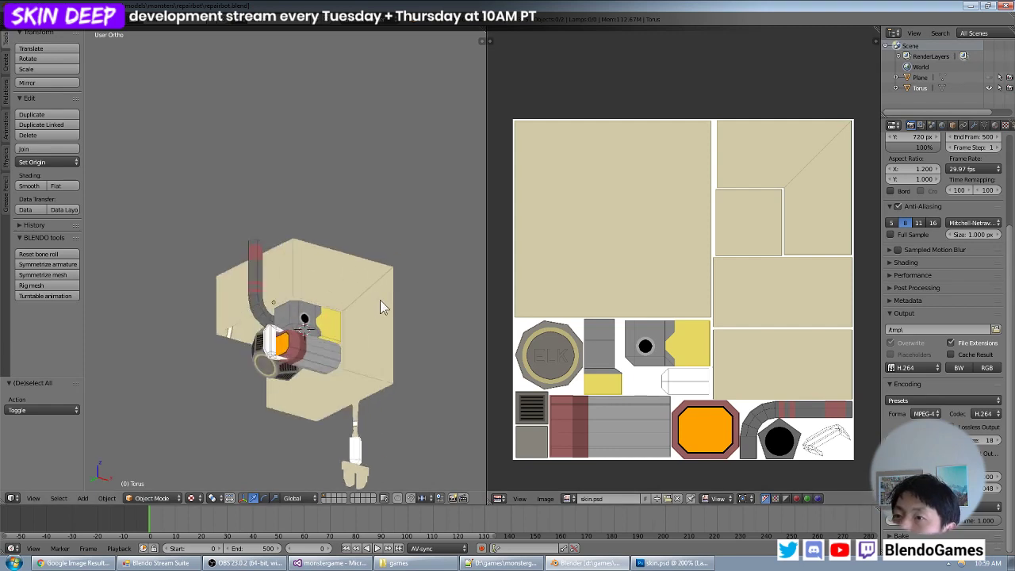
pyautogui.click(34, 20)
pyautogui.click(37, 99)
# - Inspect the robot's face, chimney pipe and body from slightly different angles, and save the Blender scene again
pyautogui.moveTo(376, 327); pyautogui.dragTo(355, 302, button='middle')
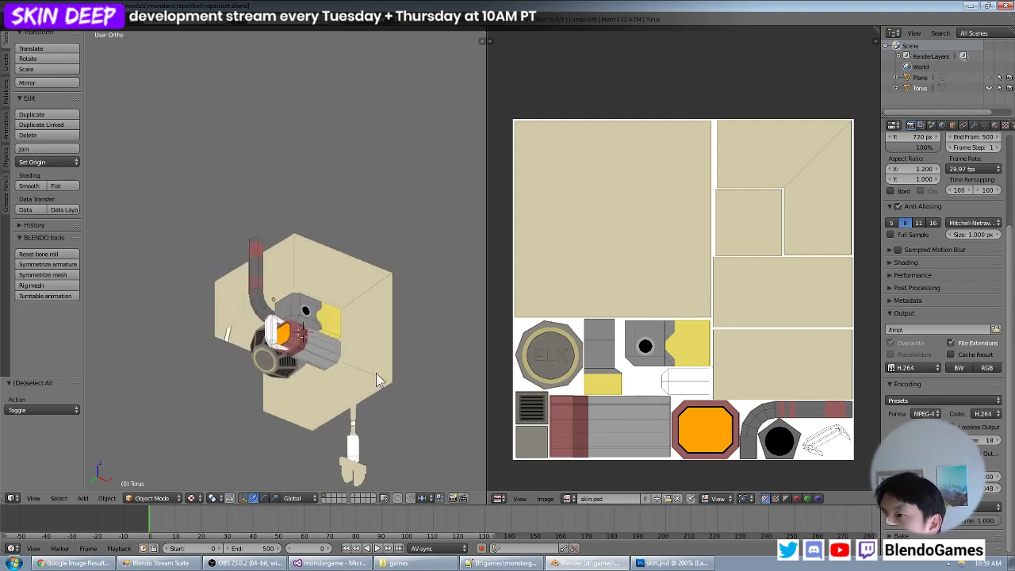
pyautogui.moveTo(376, 373); pyautogui.dragTo(289, 324, button='middle')
pyautogui.scroll(-5, 351, 312)
pyautogui.scroll(5, 307, 333)
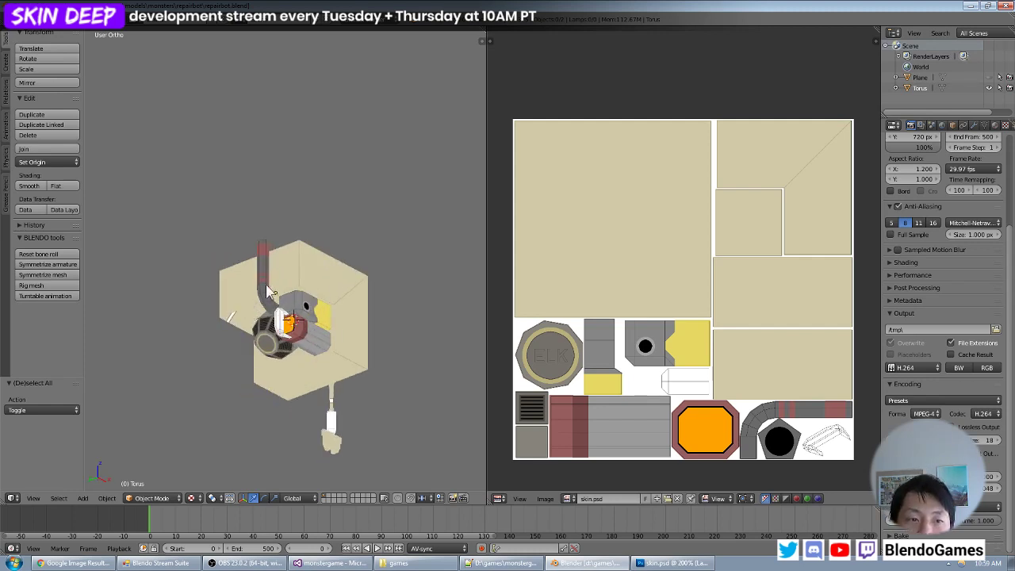
pyautogui.click(29, 26)
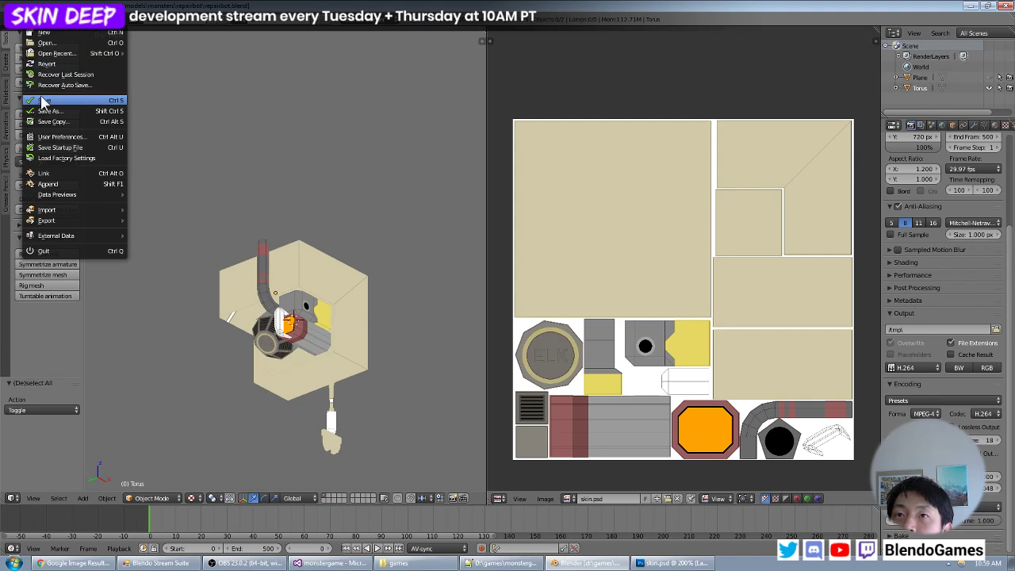
pyautogui.click(41, 99)
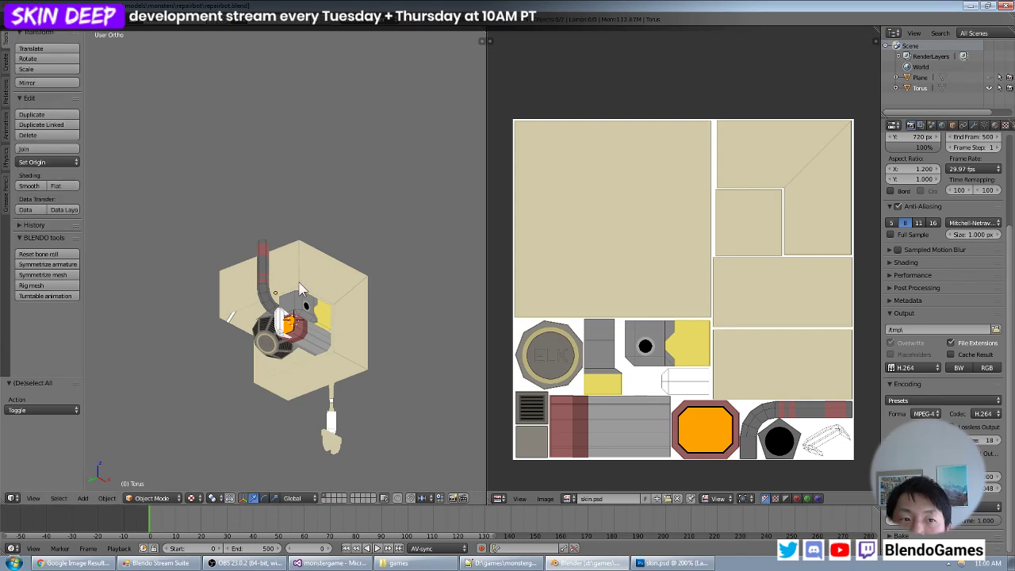